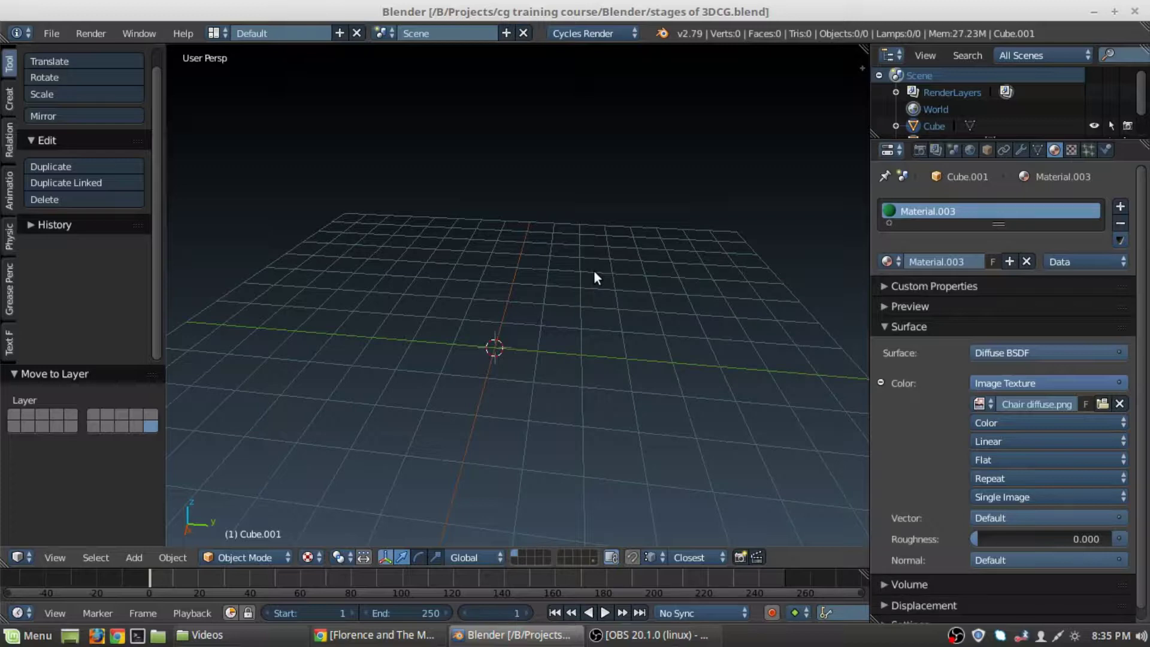
Step: Add a plane and rotate it 90° about Y so it stands upright
{"action": "key", "text": "shift+a"}
{"action": "mouse_move", "coordinate": [594, 271]}
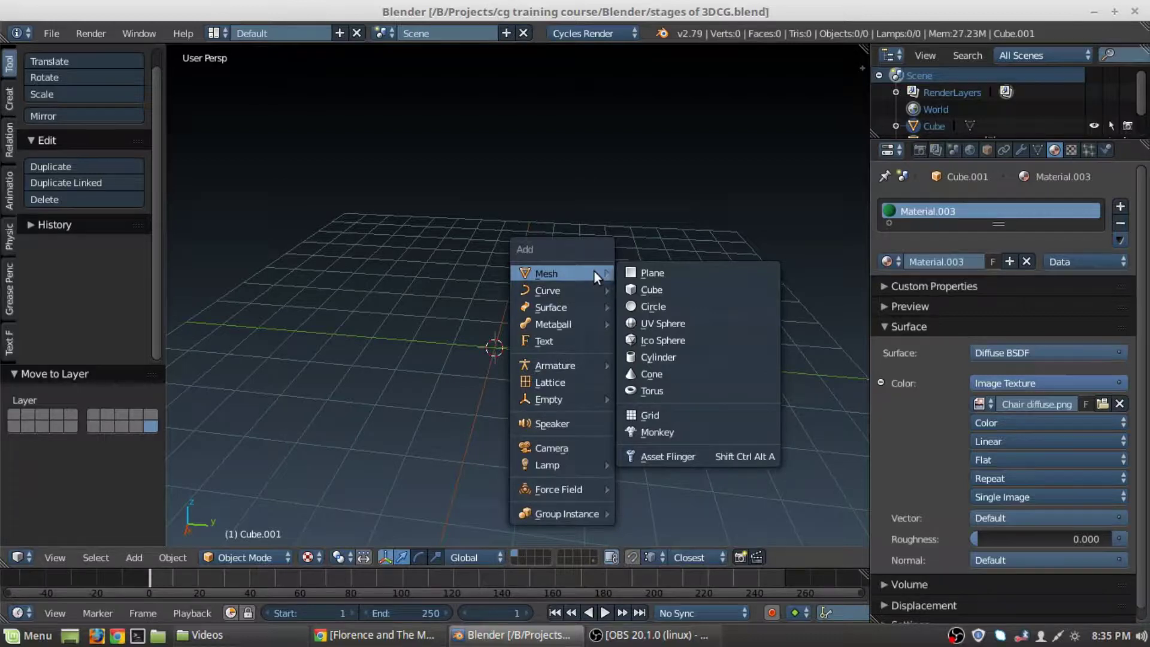
{"action": "left_click", "coordinate": [630, 274]}
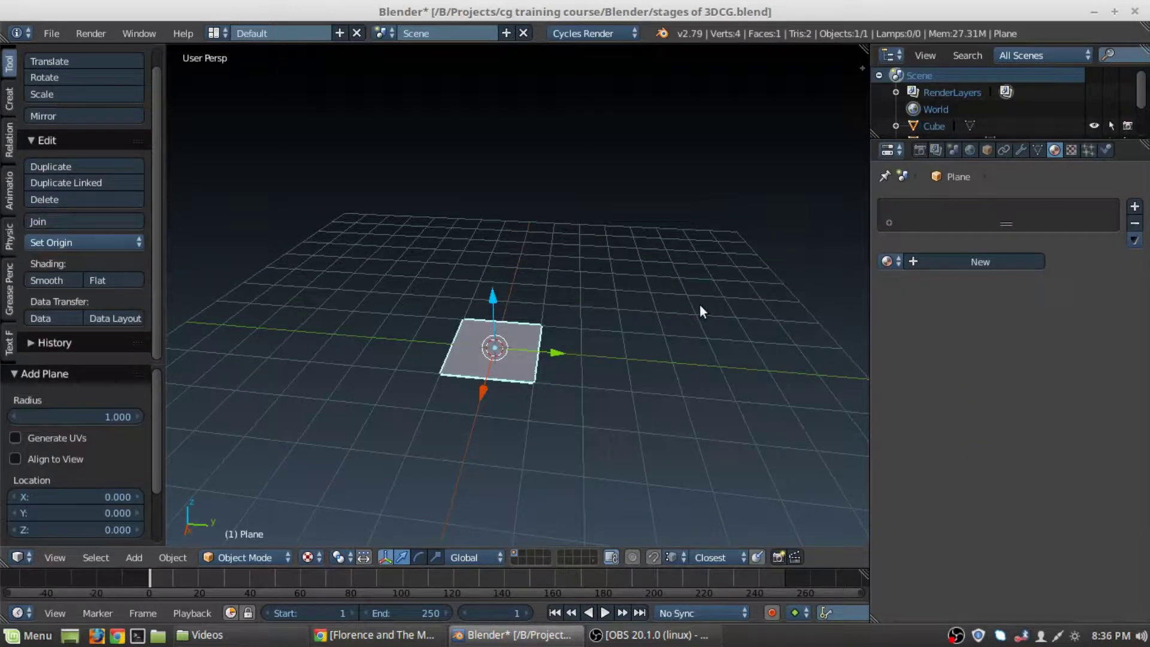
{"action": "key", "text": "r"}
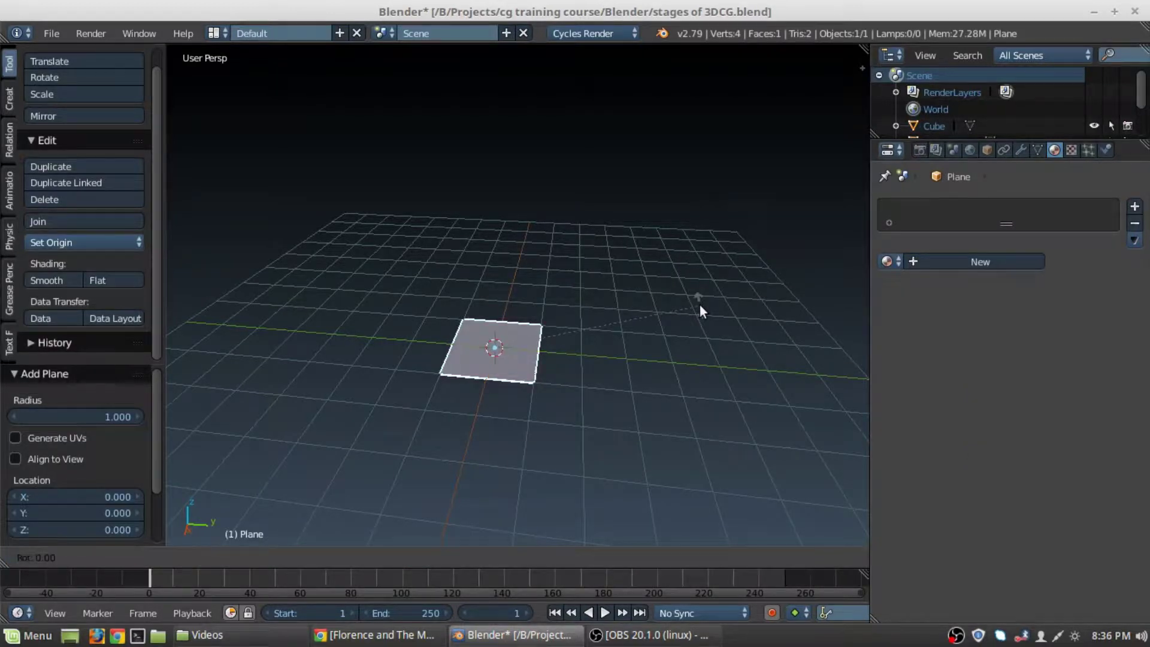
{"action": "key", "text": "y"}
{"action": "type", "text": "90"}
{"action": "key", "text": "Return"}
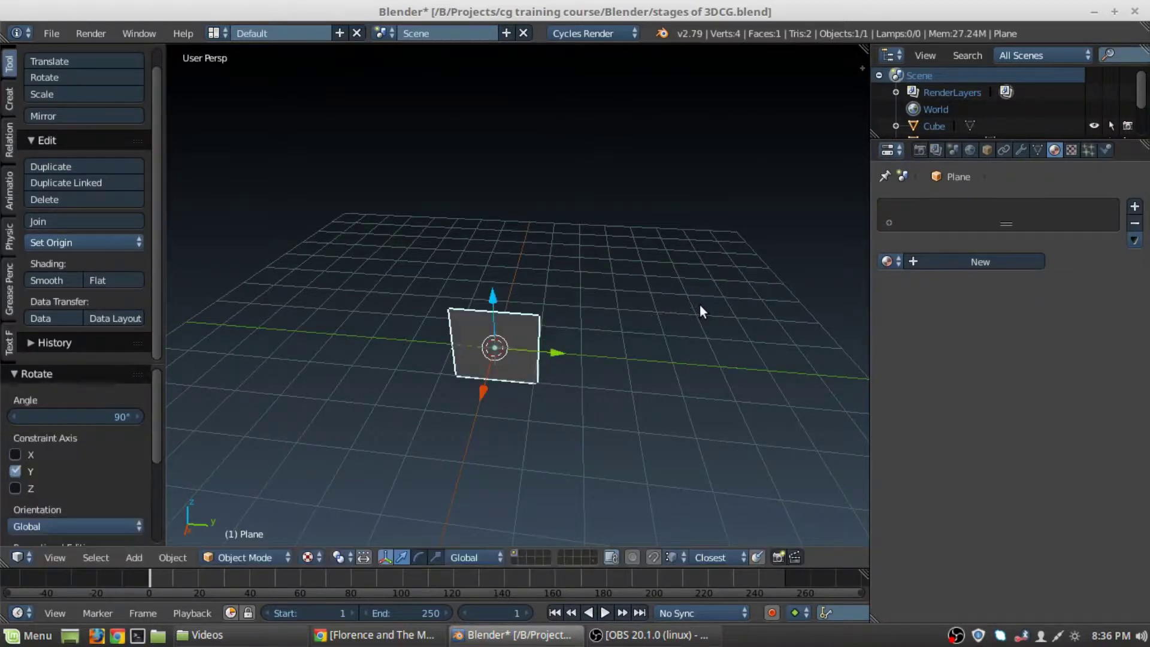
Step: Raise the upright plane 1 unit along Z
{"action": "middle_click_drag", "start_coordinate": [501, 357], "coordinate": [509, 316]}
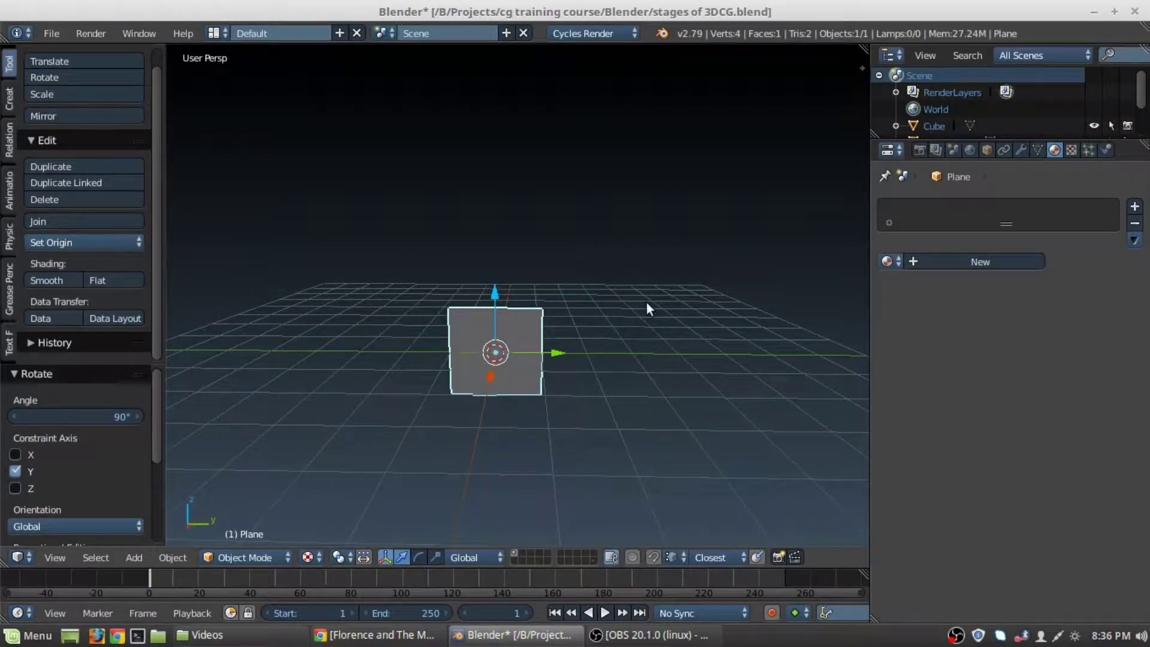
{"action": "key", "text": "g"}
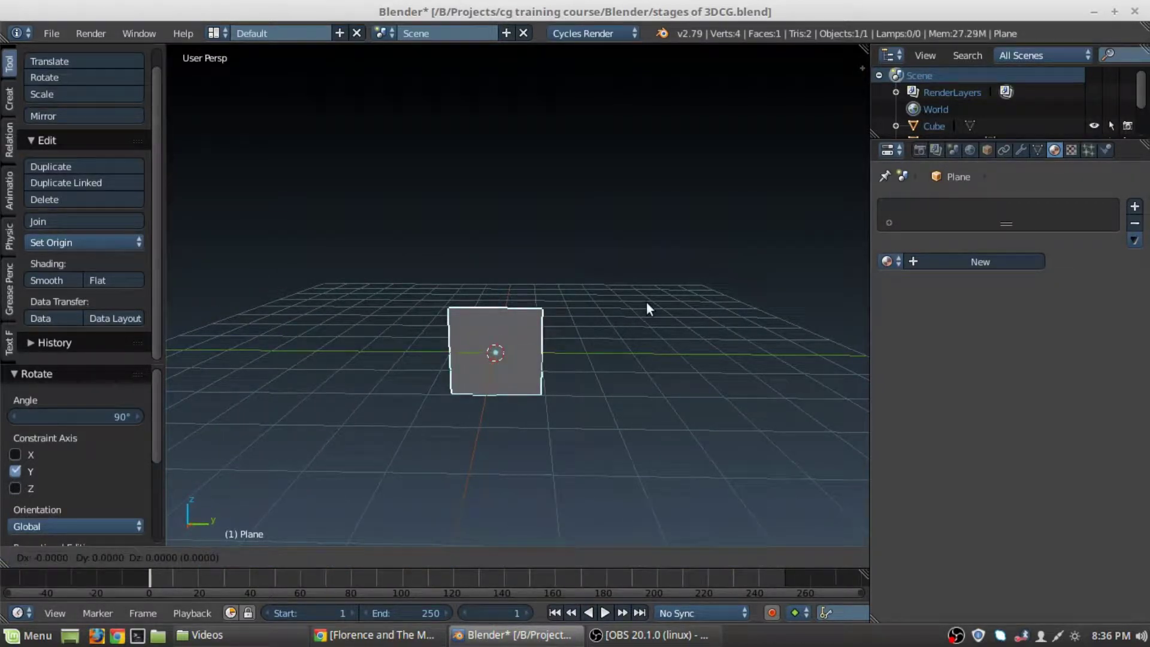
{"action": "type", "text": "z"}
{"action": "type", "text": "1"}
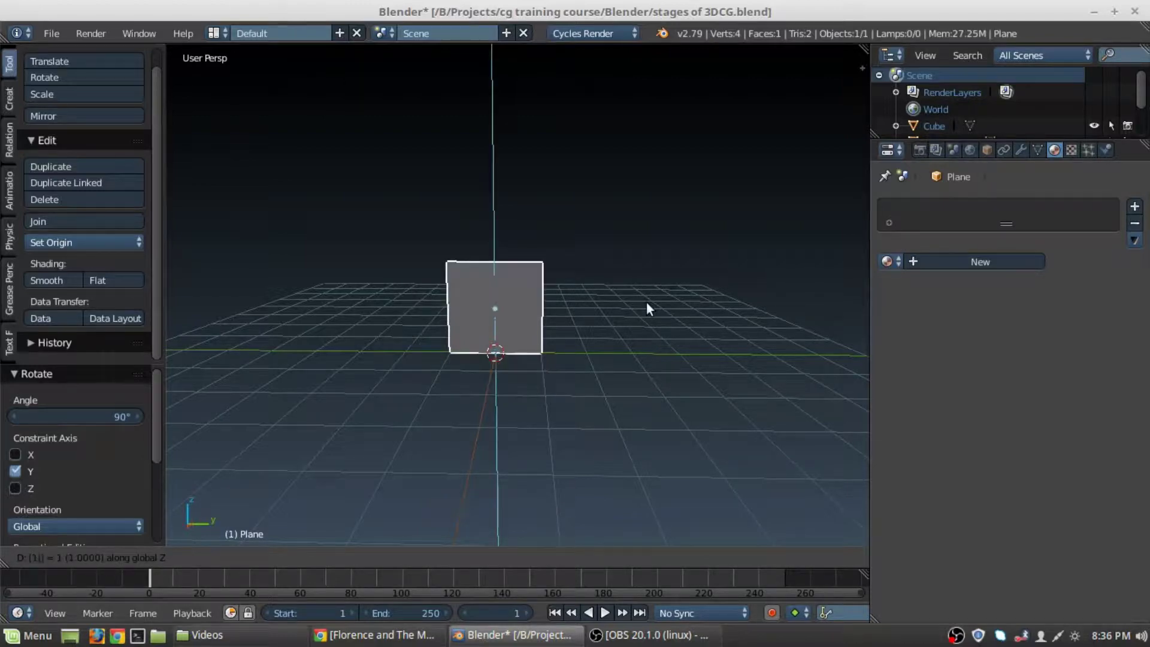
{"action": "key", "text": "Return"}
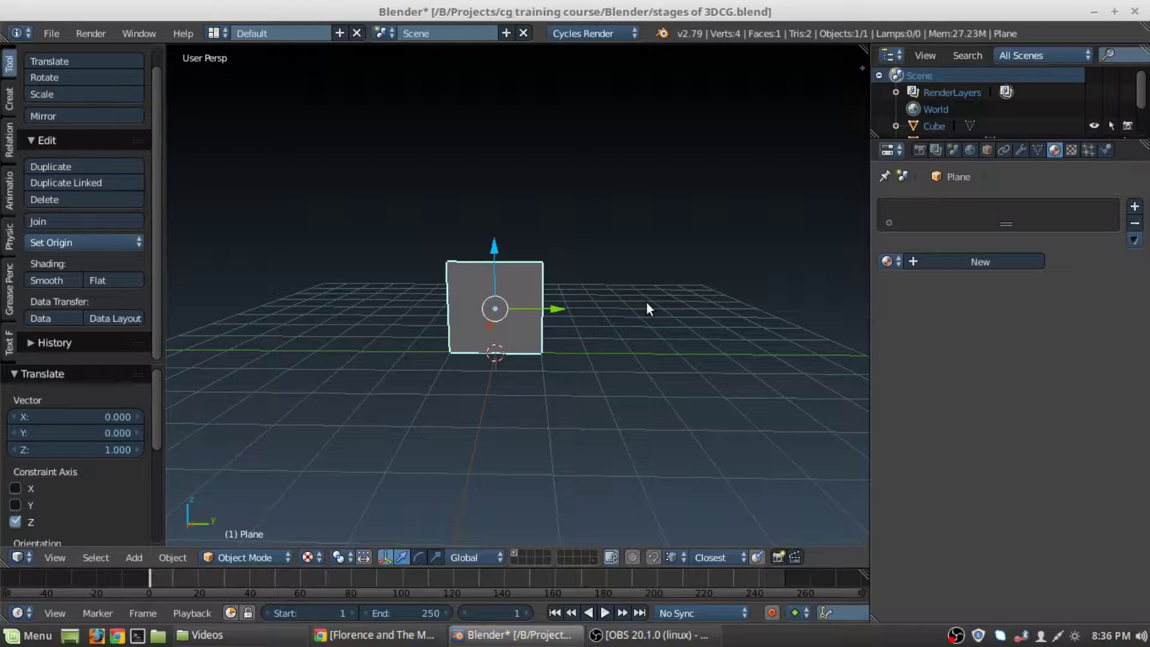
Step: Set the plane's origin to the 3D cursor at its bottom edge
{"action": "left_click", "coordinate": [55, 241]}
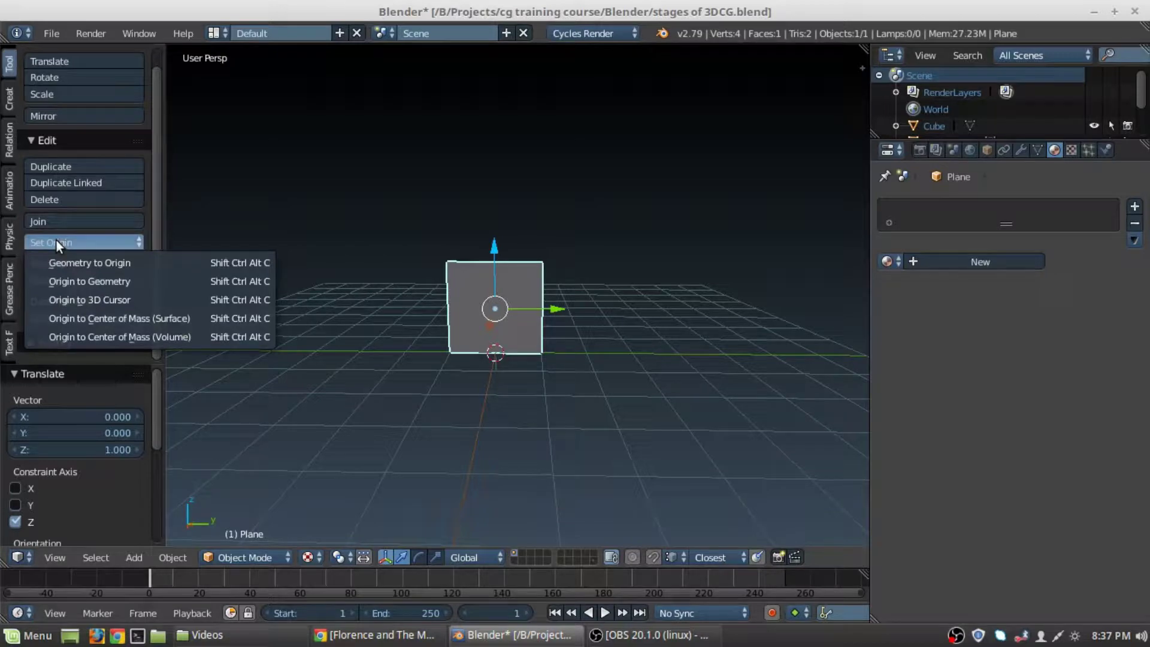
{"action": "left_click", "coordinate": [94, 300]}
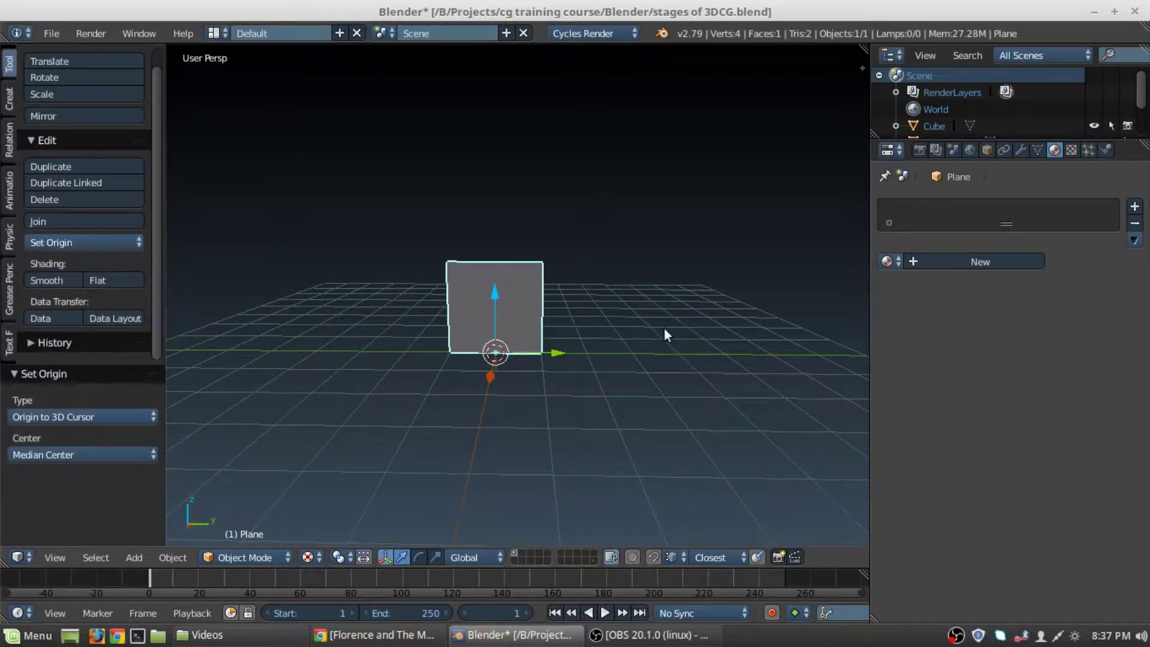
{"action": "middle_click_drag", "start_coordinate": [642, 339], "coordinate": [636, 410]}
{"action": "scroll", "coordinate": [677, 326], "scroll_direction": "up", "scroll_amount": 2}
{"action": "scroll", "coordinate": [688, 389], "scroll_direction": "down", "scroll_amount": 3}
{"action": "scroll", "coordinate": [688, 390], "scroll_direction": "up", "scroll_amount": 2}
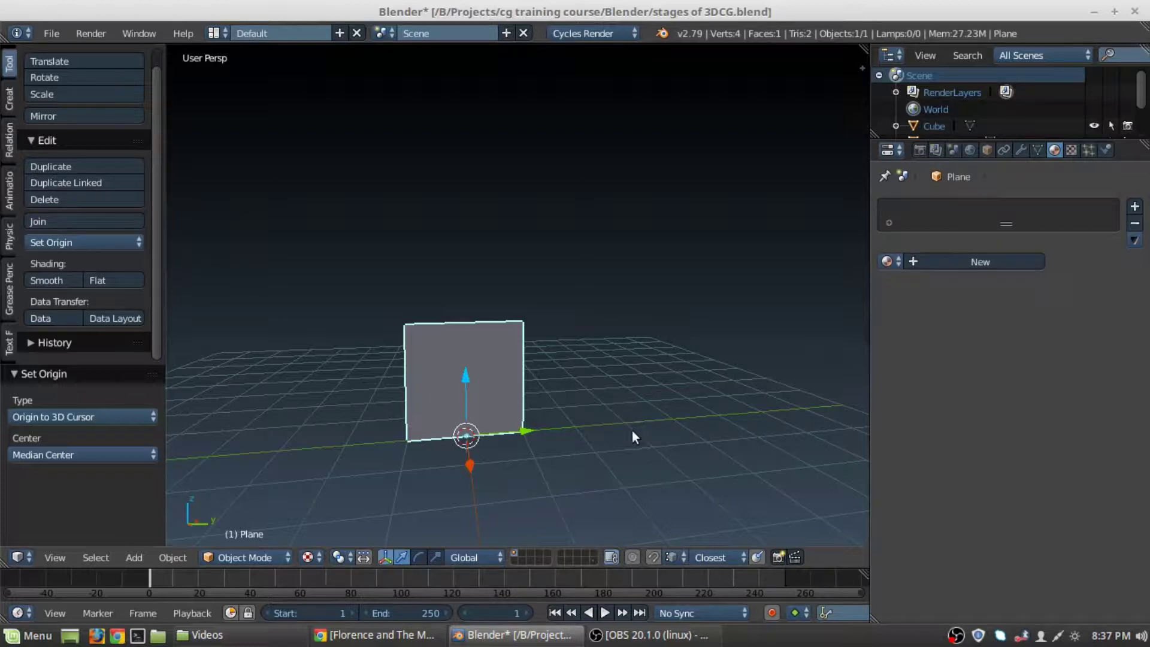
Step: Scale the plane to 1.18, stretch it along Z, scale to 1.124, then enter Edit Mode
{"action": "key", "text": "s"}
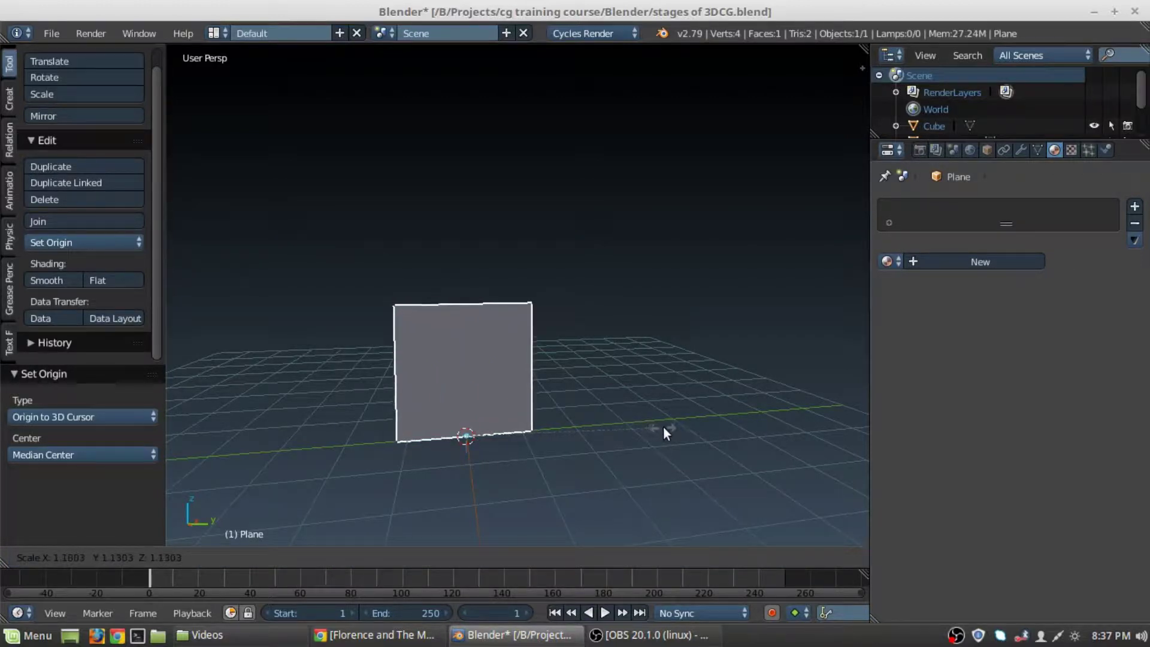
{"action": "left_click", "coordinate": [666, 426]}
{"action": "key", "text": "s"}
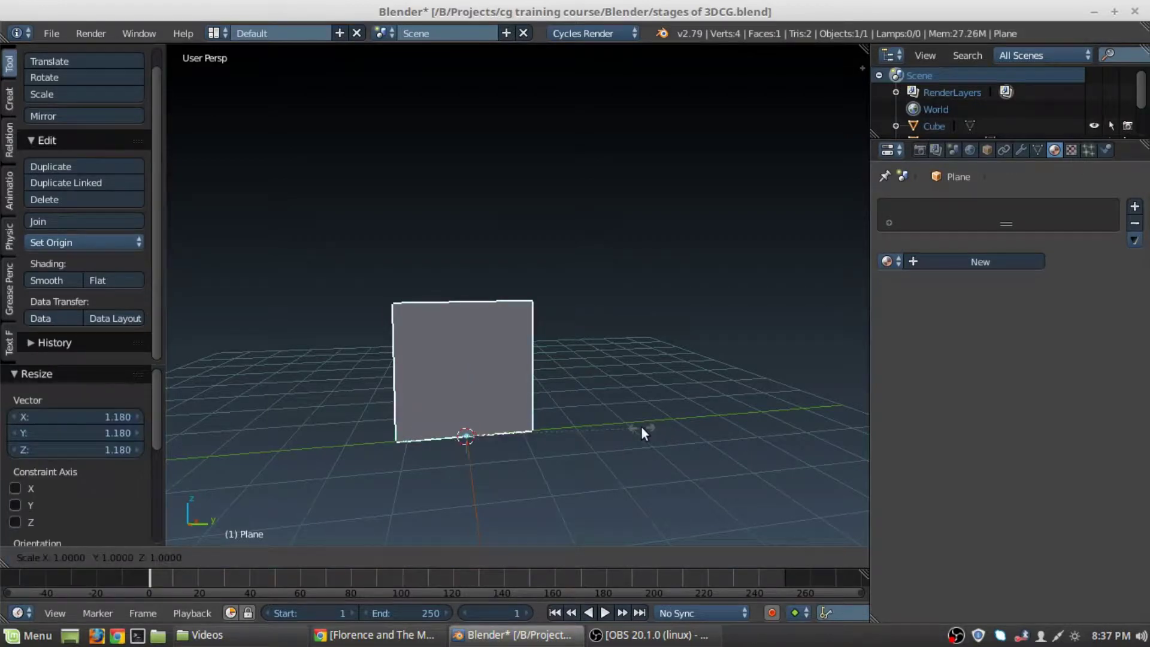
{"action": "key", "text": "z"}
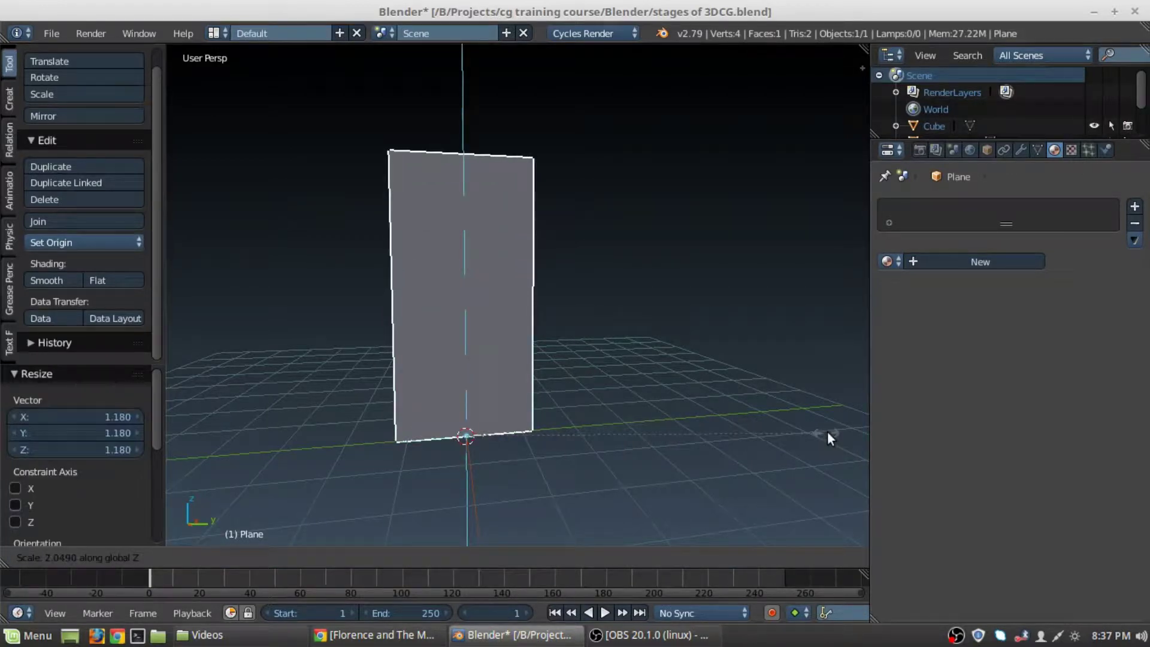
{"action": "left_click", "coordinate": [826, 430]}
{"action": "key", "text": "s"}
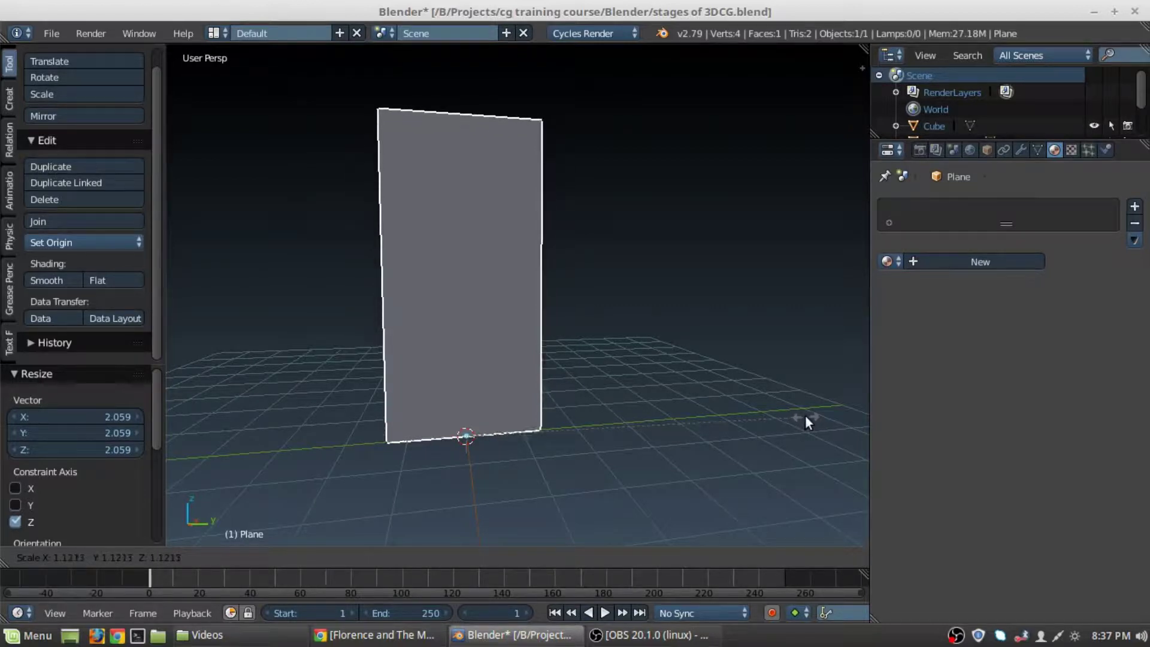
{"action": "left_click", "coordinate": [804, 416]}
{"action": "middle_click_drag", "start_coordinate": [493, 240], "coordinate": [593, 282]}
{"action": "key", "text": "Tab"}
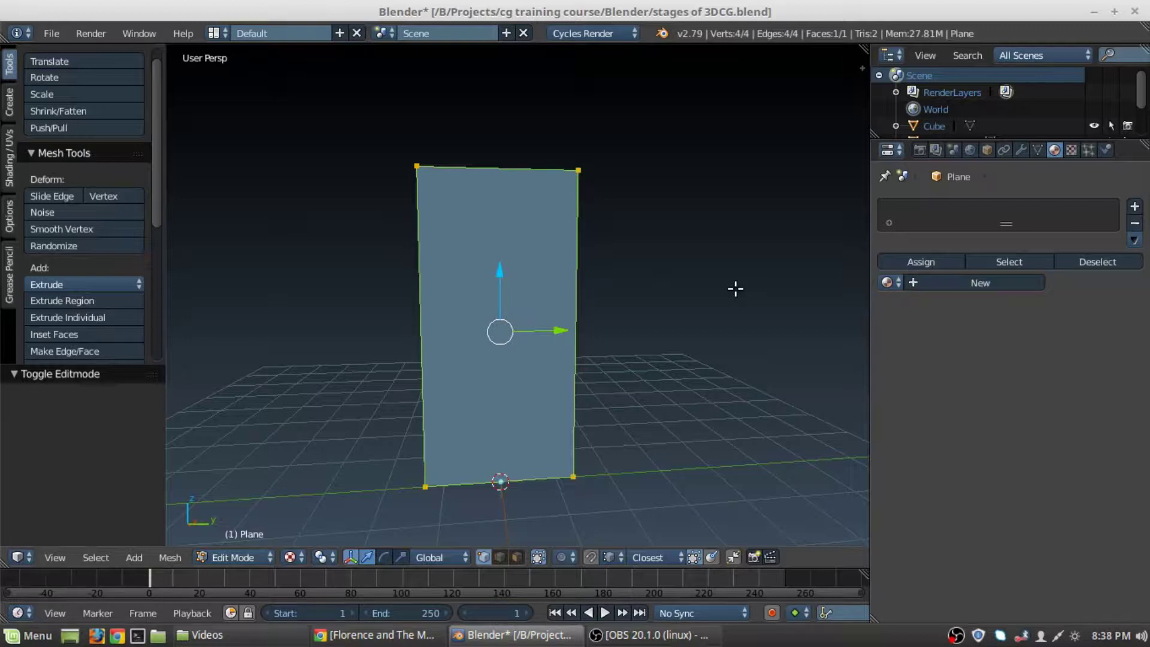
Step: Inset the panel face by 0.1021 to form a thin border, then deselect everything
{"action": "key", "text": "i"}
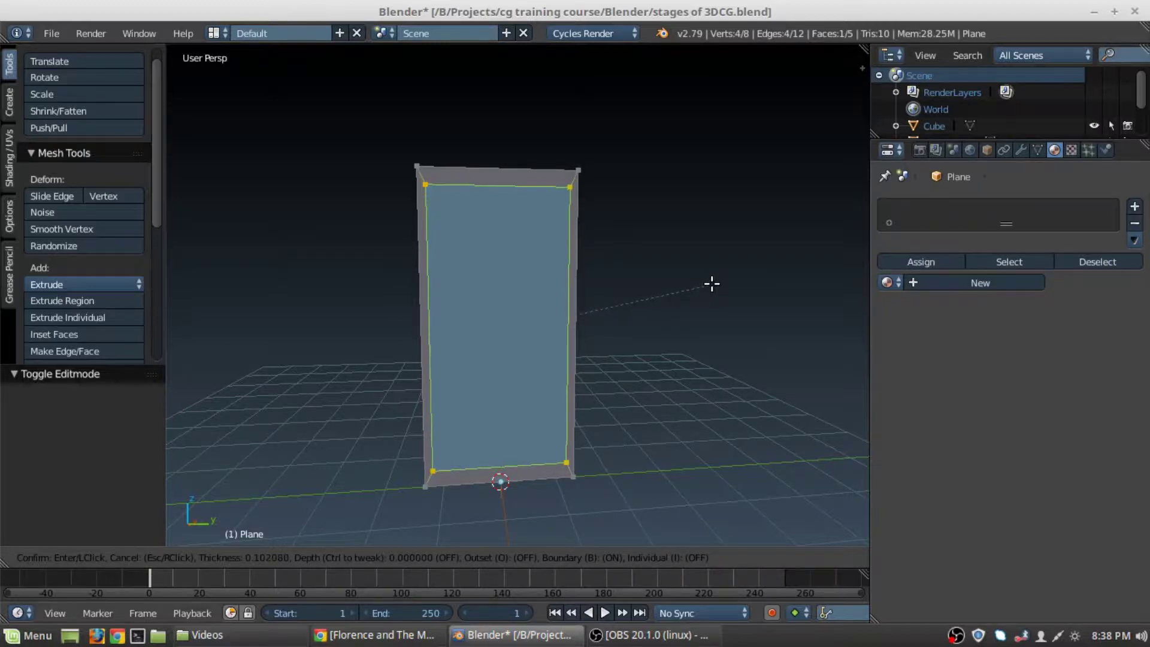
{"action": "left_click", "coordinate": [712, 283]}
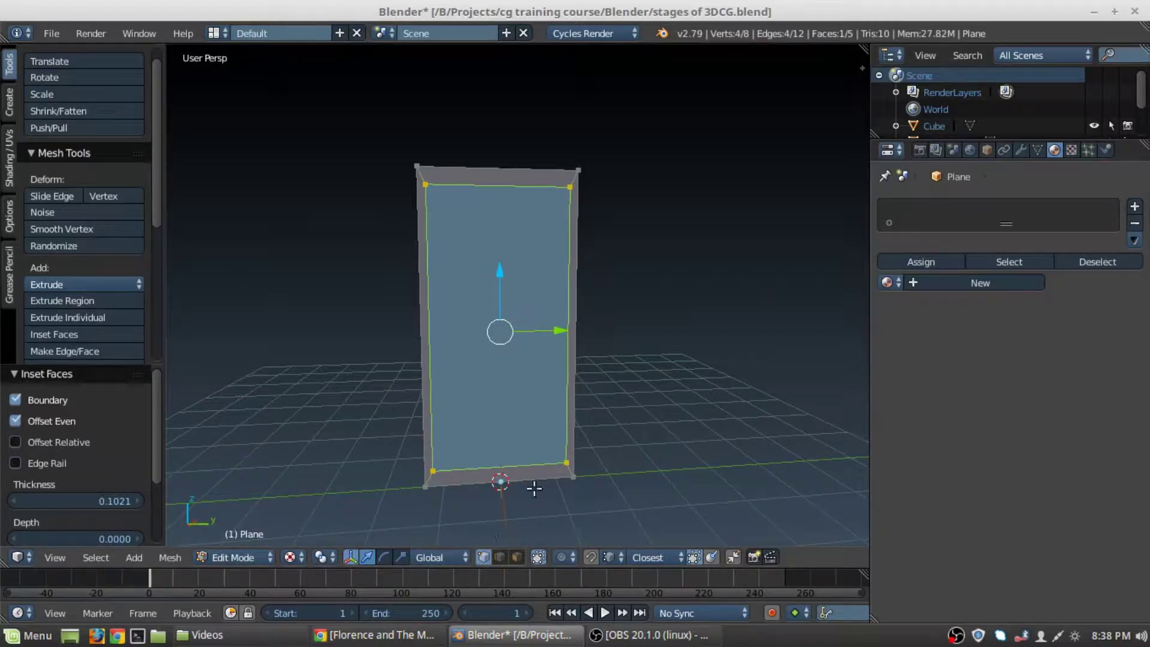
{"action": "key", "text": "a"}
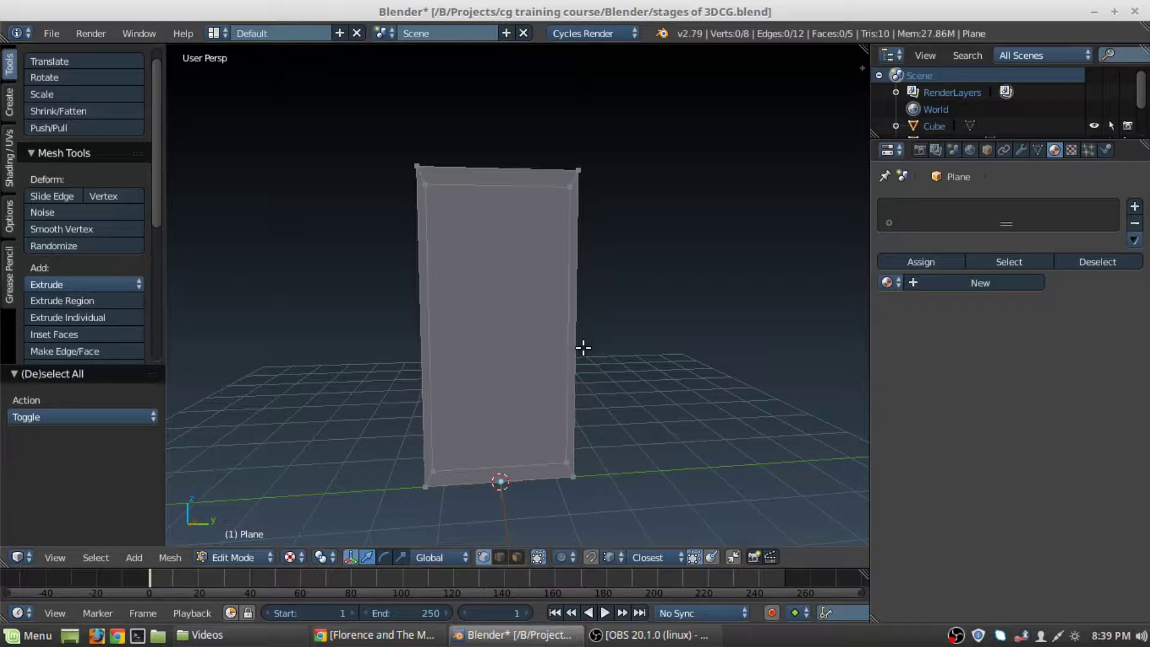
{"action": "key", "text": "ctrl+Tab"}
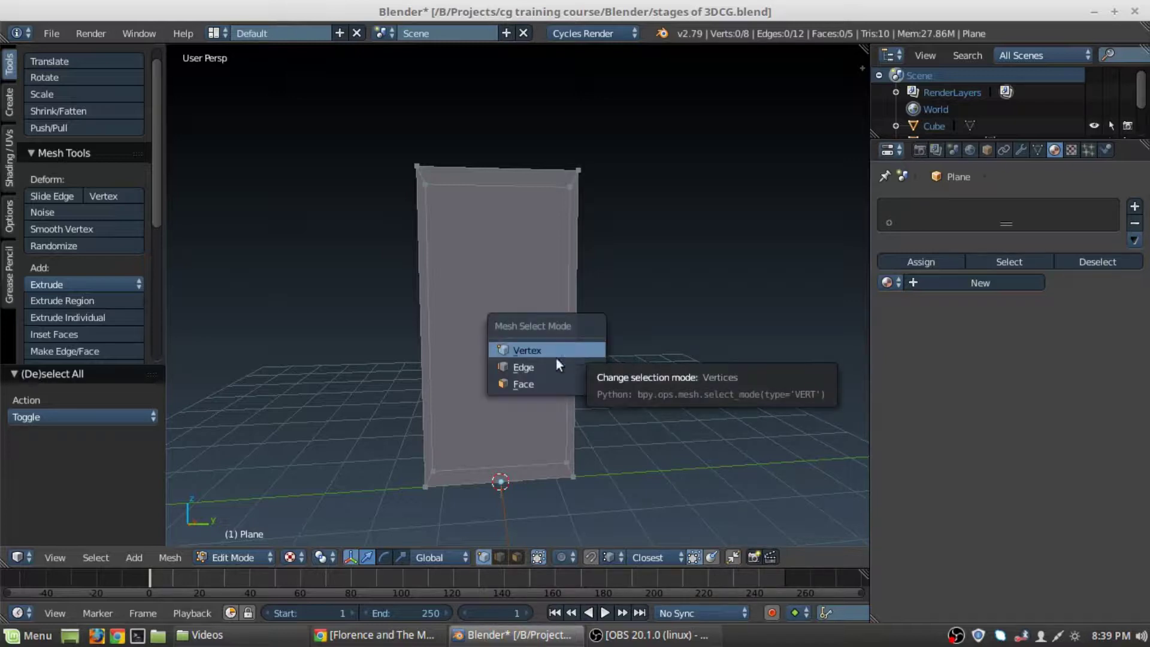
Step: In face select mode, select the frame's bottom strip face and delete it
{"action": "left_click", "coordinate": [519, 385]}
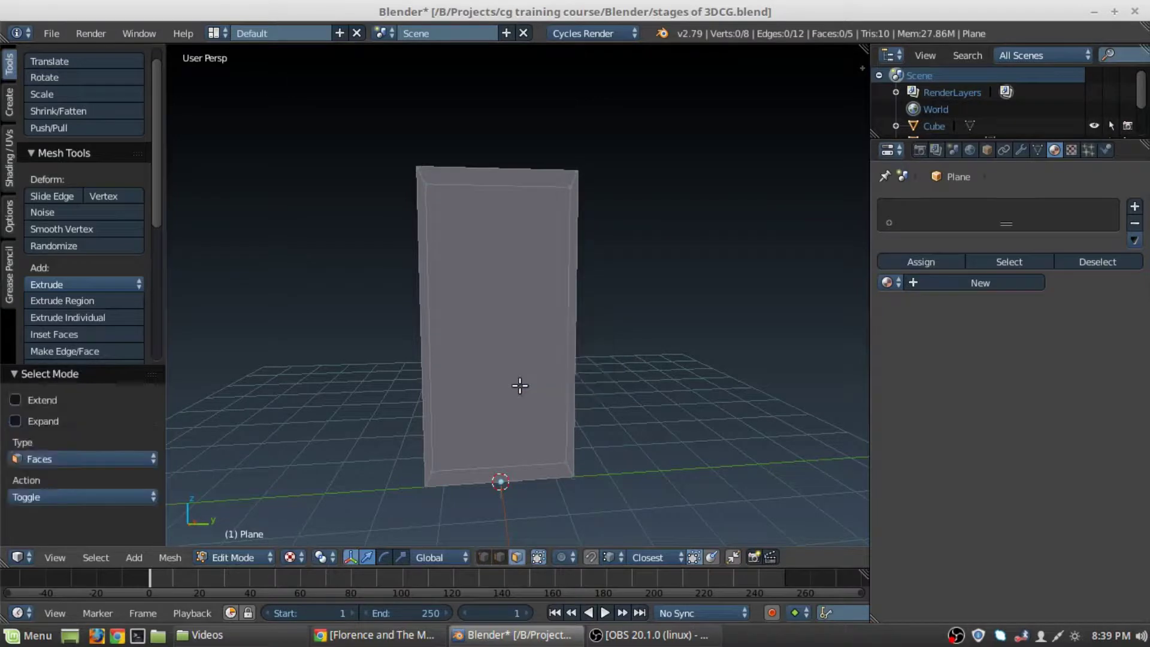
{"action": "right_click", "coordinate": [510, 473]}
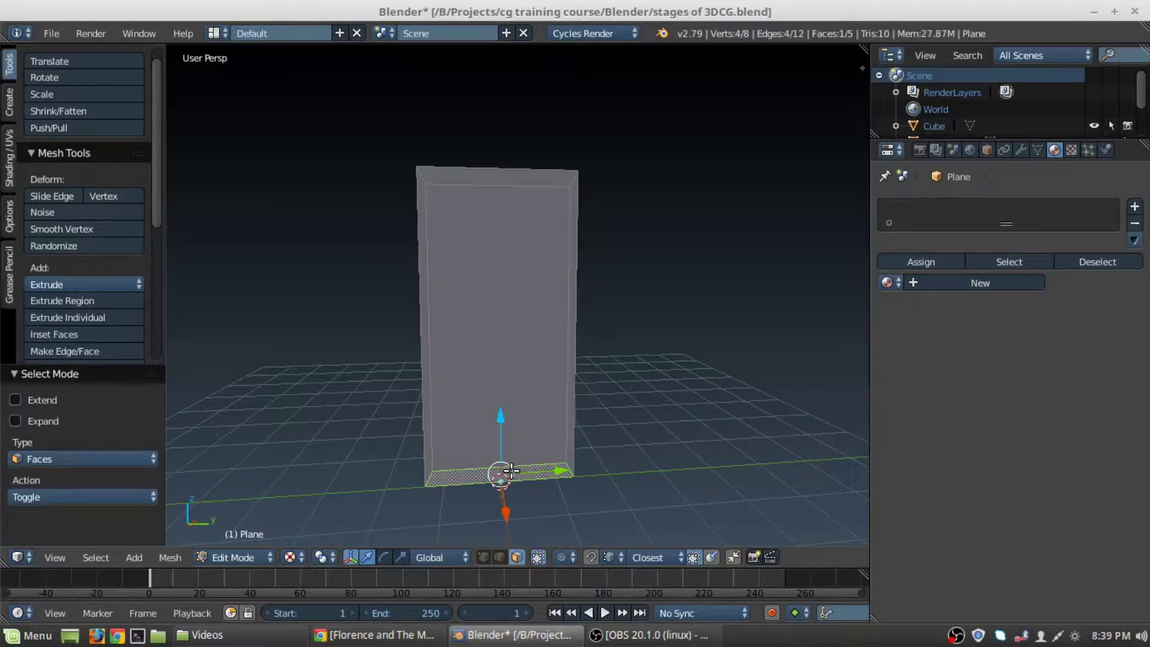
{"action": "key", "text": "x"}
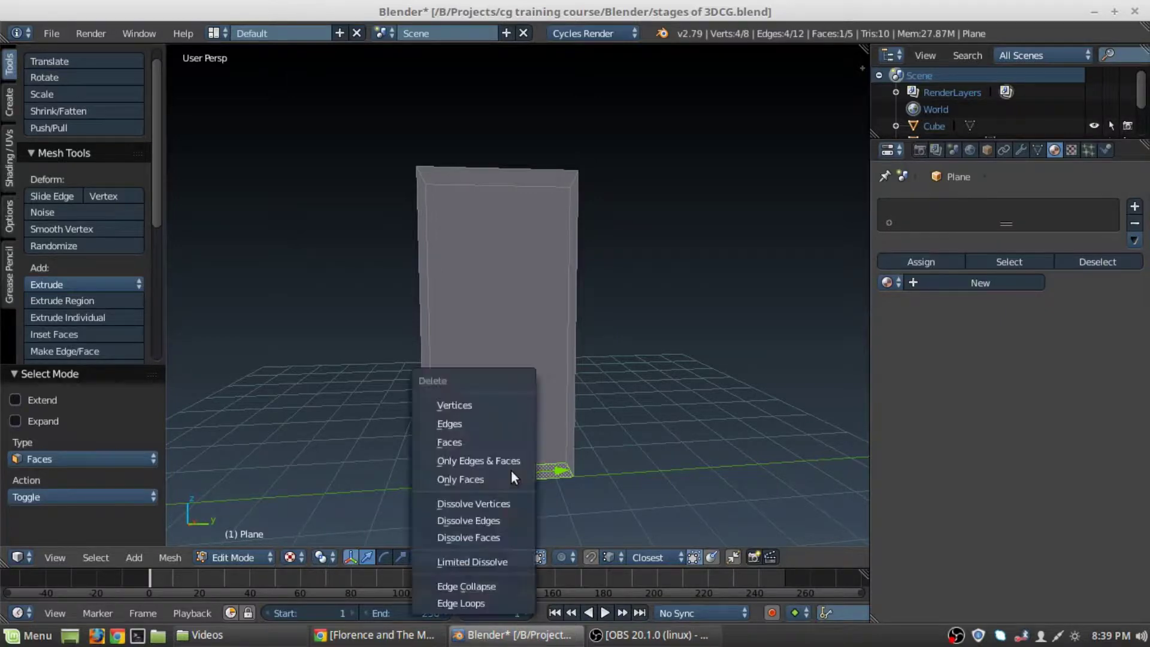
{"action": "left_click", "coordinate": [495, 441]}
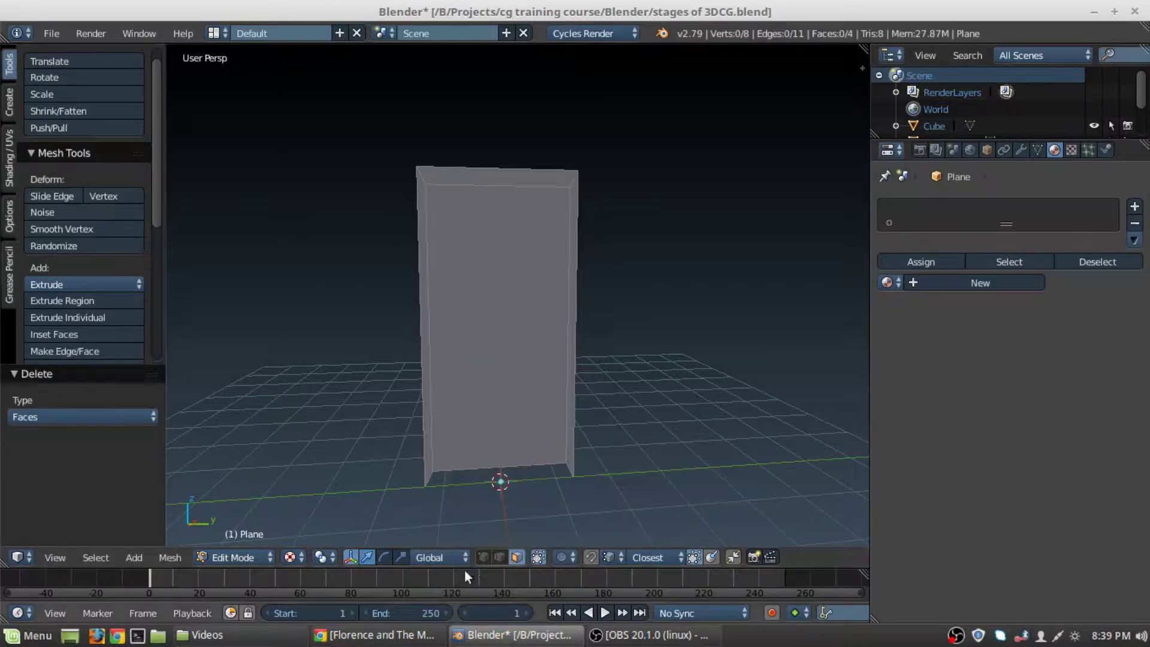
Step: Switch to edge select and select the panel's bottom edge
{"action": "left_click", "coordinate": [501, 559]}
{"action": "scroll", "coordinate": [529, 413], "scroll_direction": "up", "scroll_amount": 4}
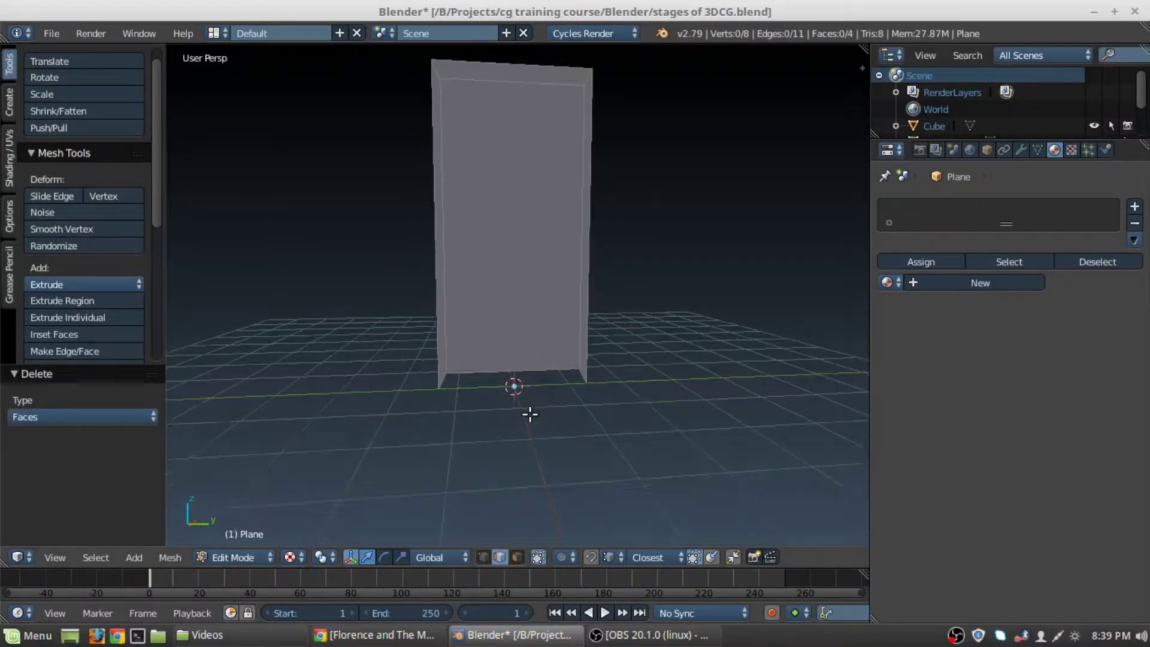
{"action": "middle_click_drag", "start_coordinate": [537, 434], "coordinate": [658, 399], "text": "shift"}
{"action": "right_click", "coordinate": [536, 415]}
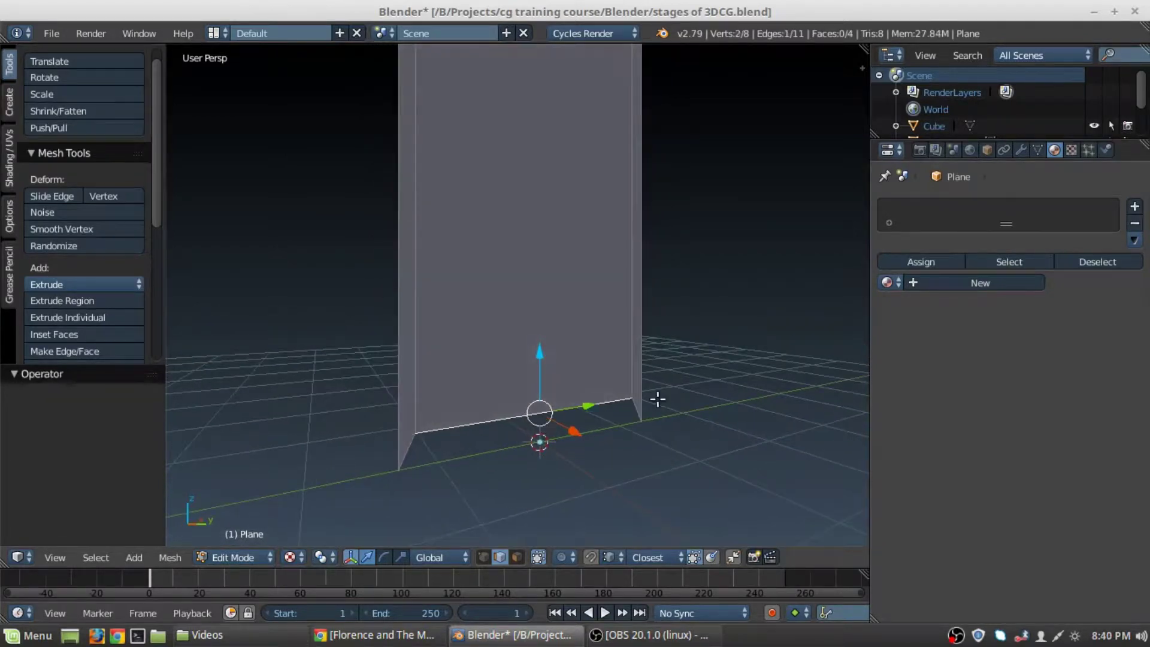
Step: Enable grid-increment snapping and lower the bottom edge 0.279 along Z to floor level
{"action": "left_click", "coordinate": [591, 558]}
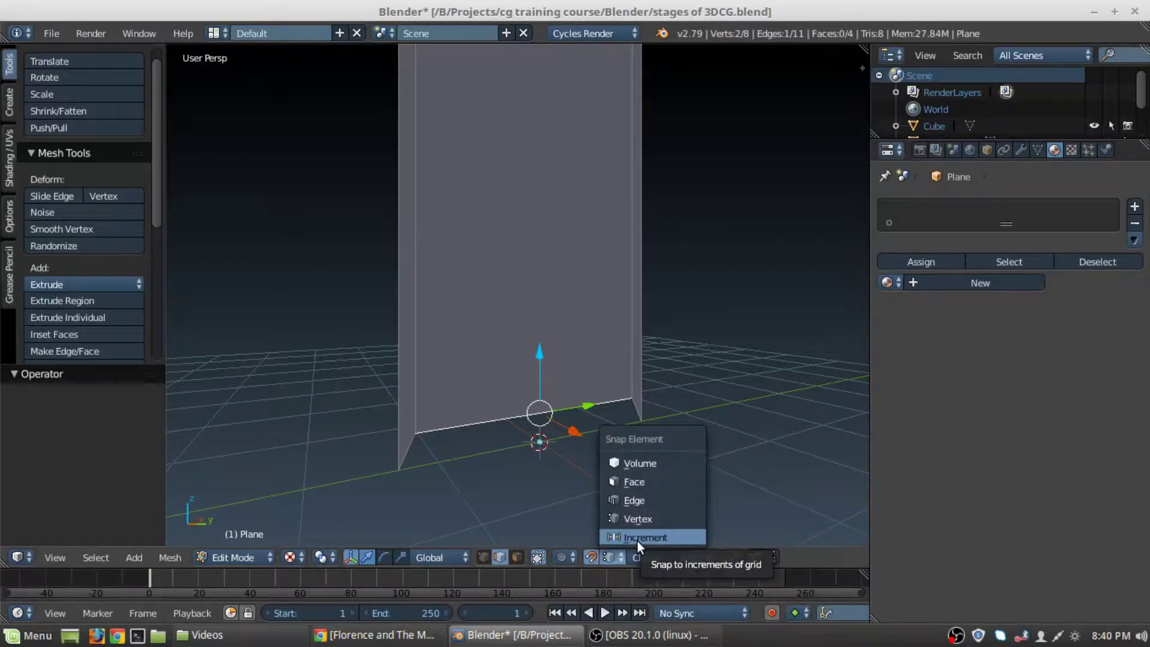
{"action": "left_click", "coordinate": [638, 541]}
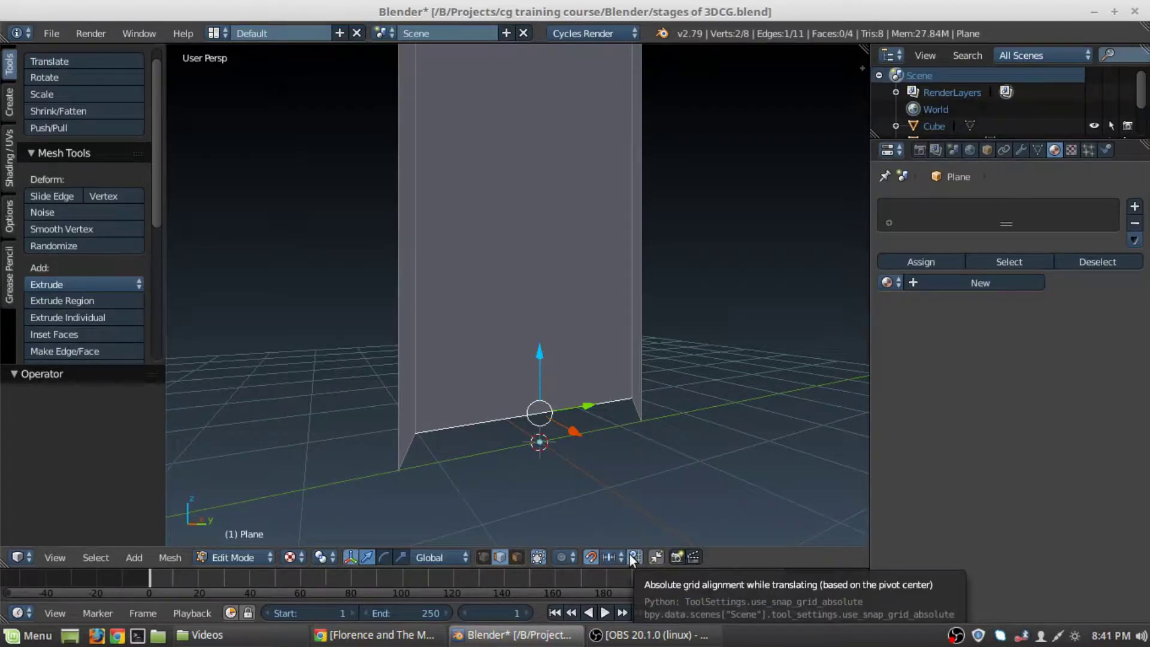
{"action": "left_click_drag", "start_coordinate": [539, 354], "coordinate": [534, 353]}
{"action": "scroll", "coordinate": [617, 422], "scroll_direction": "down", "scroll_amount": 1}
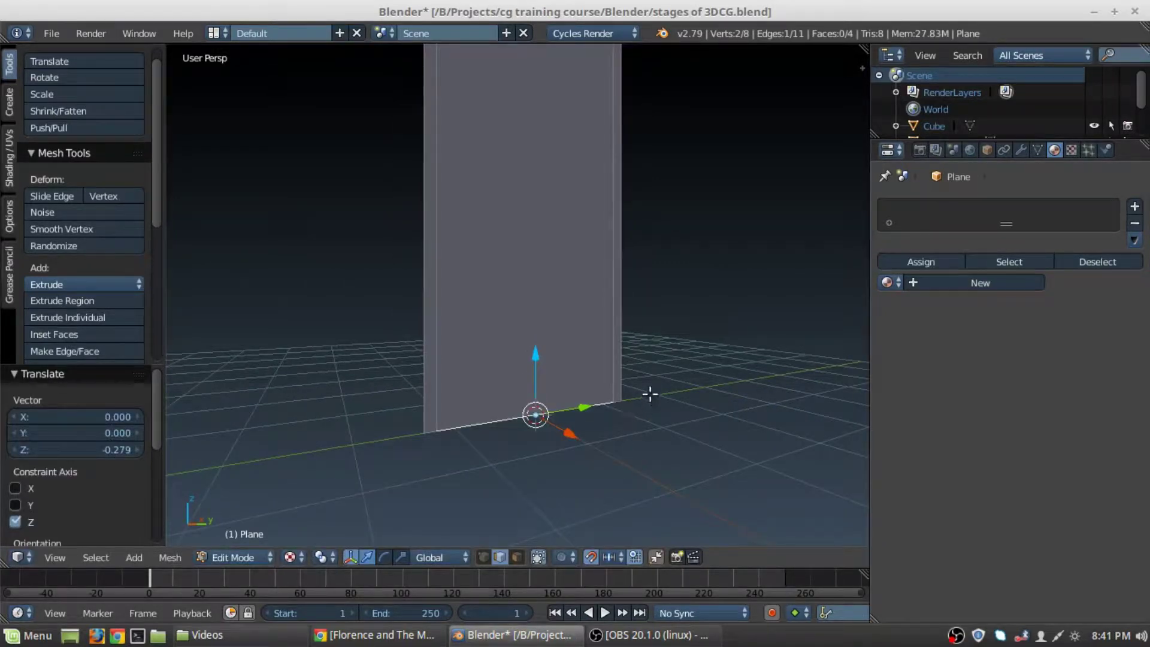
Step: Deselect all and select only the inner front face of the door in face mode
{"action": "middle_click_drag", "start_coordinate": [642, 379], "coordinate": [598, 377]}
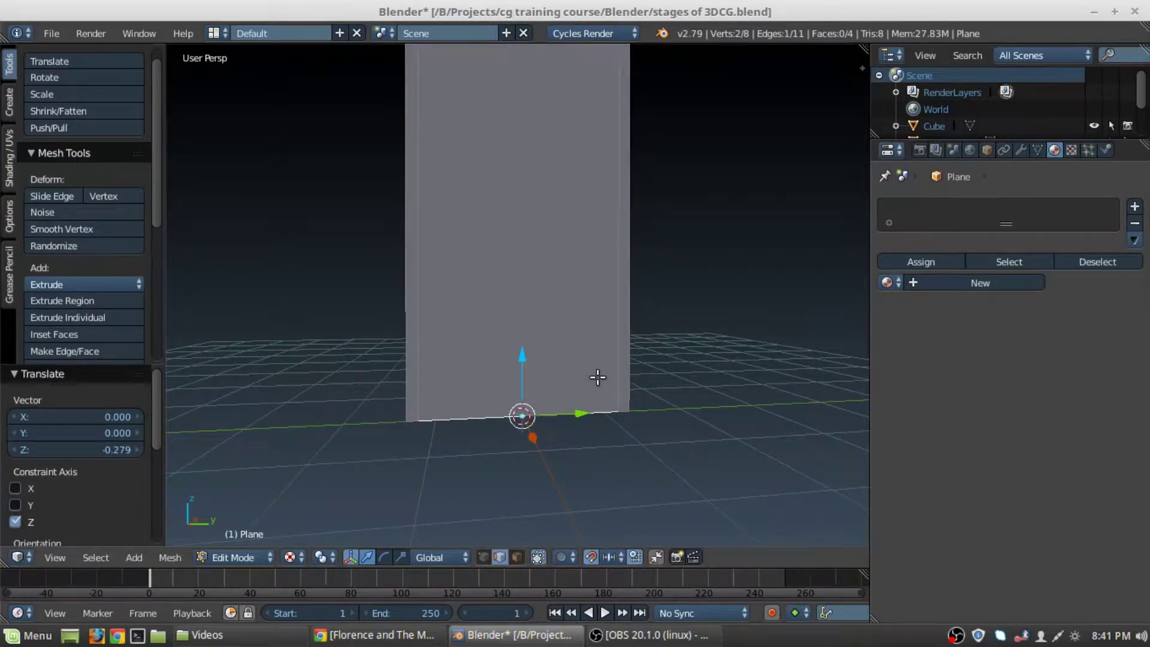
{"action": "key", "text": "a"}
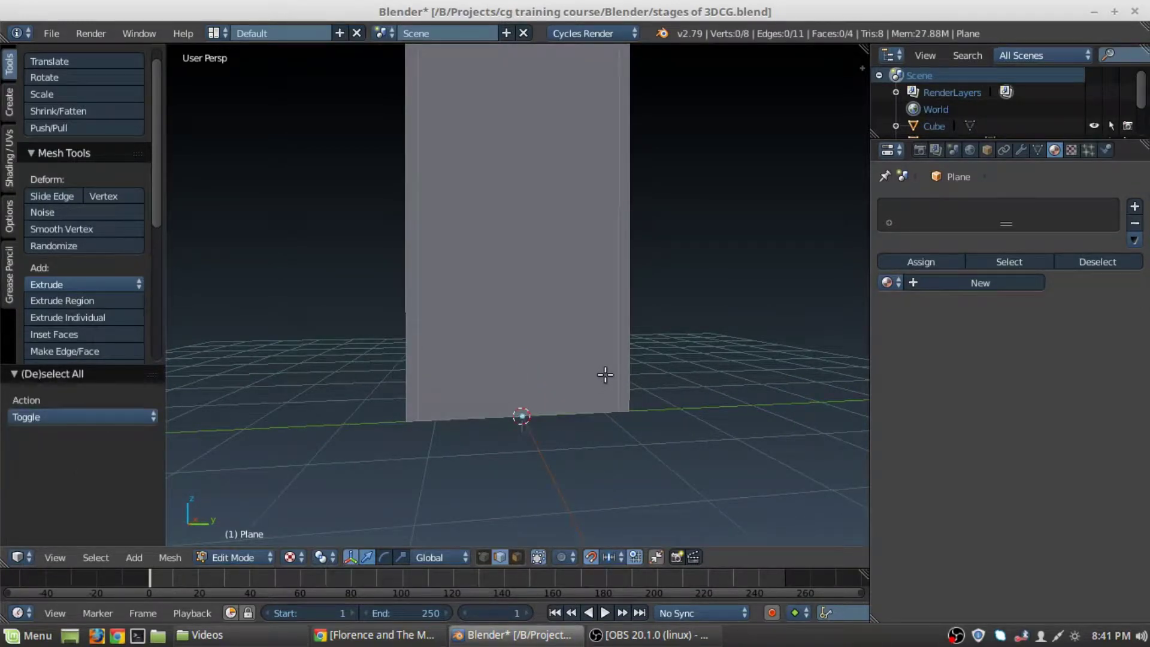
{"action": "middle_click_drag", "start_coordinate": [603, 380], "coordinate": [579, 344]}
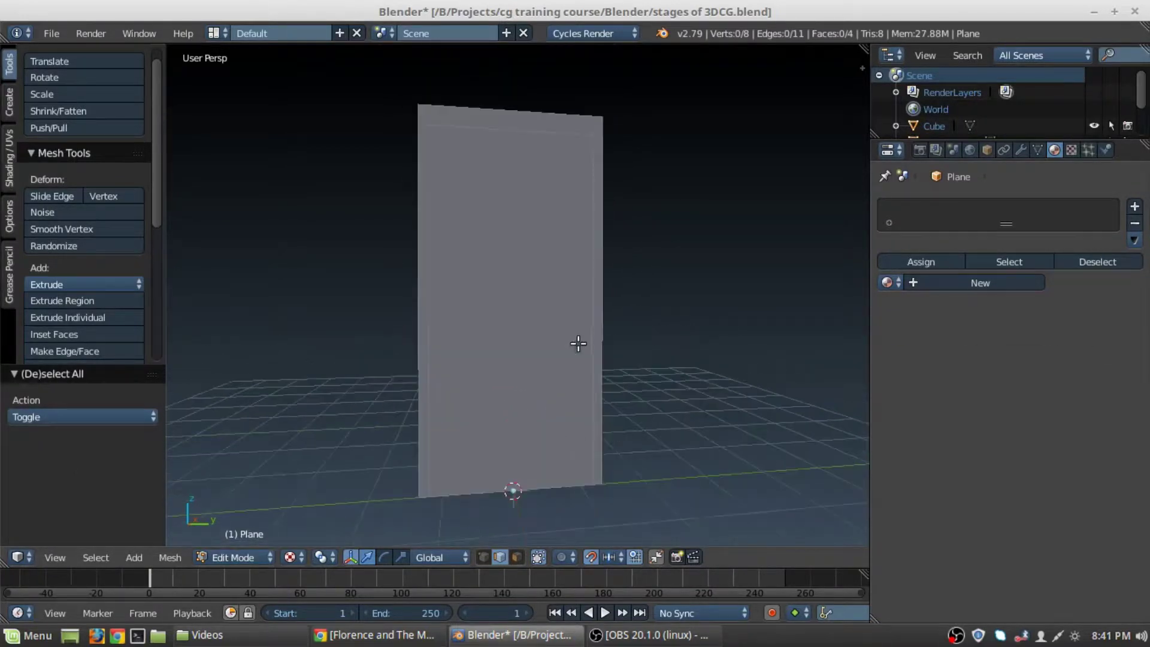
{"action": "left_click", "coordinate": [517, 557]}
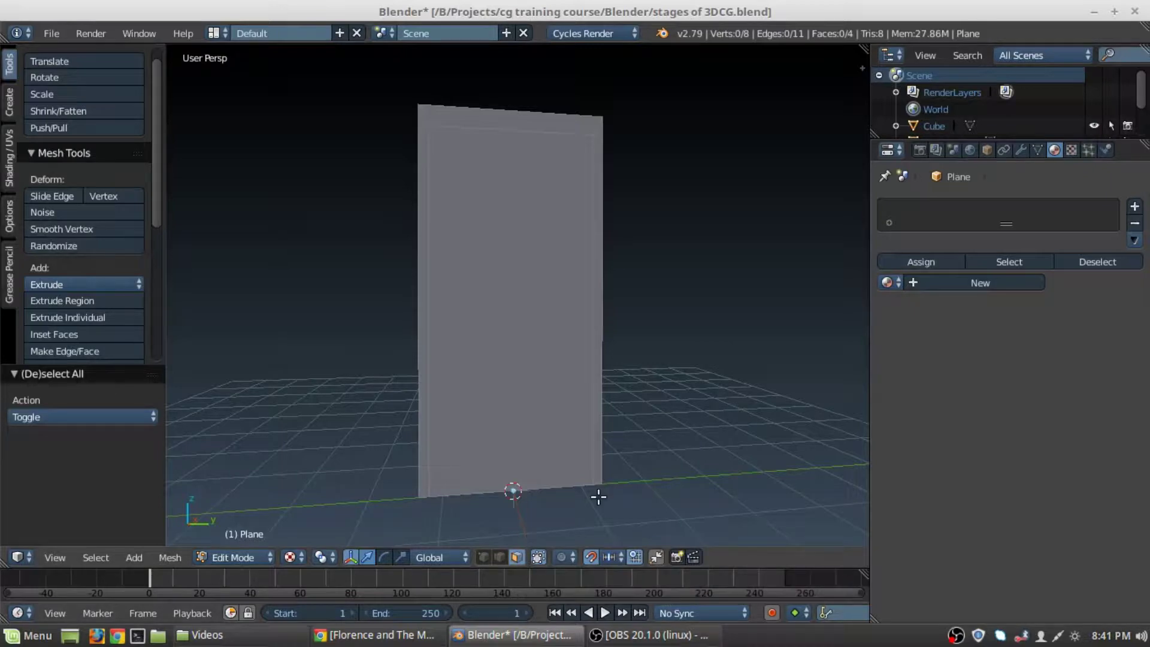
{"action": "middle_click_drag", "start_coordinate": [598, 496], "coordinate": [646, 296]}
{"action": "right_click", "coordinate": [537, 288]}
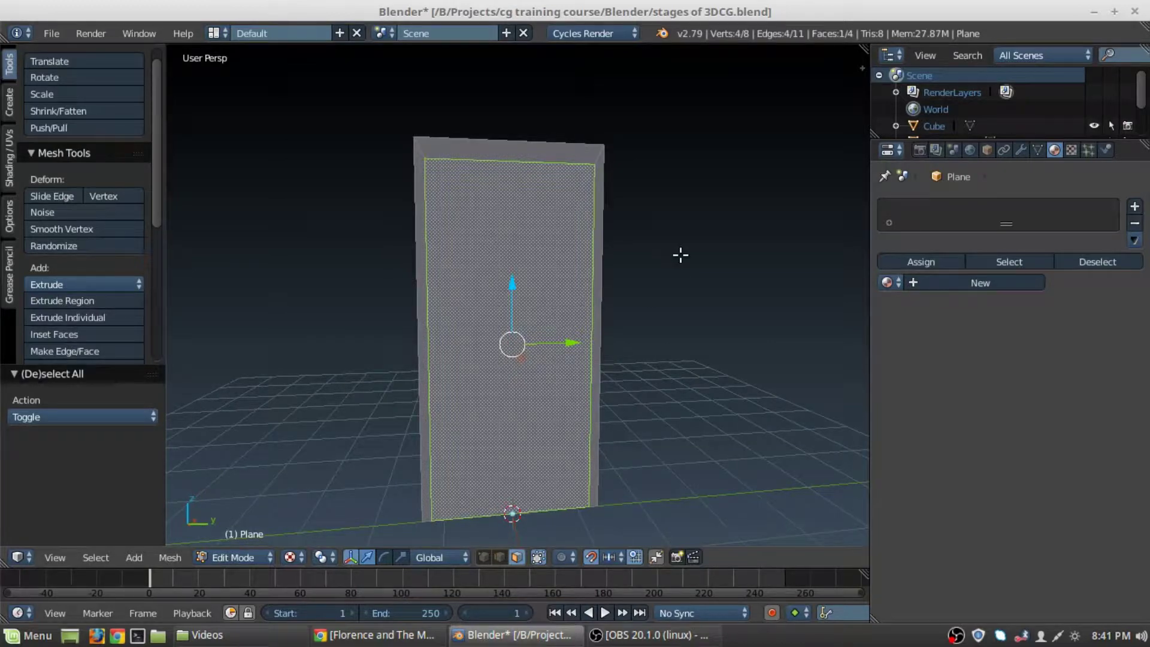
Step: Separate the selected inner face into its own mesh and return to Object Mode
{"action": "key", "text": "p"}
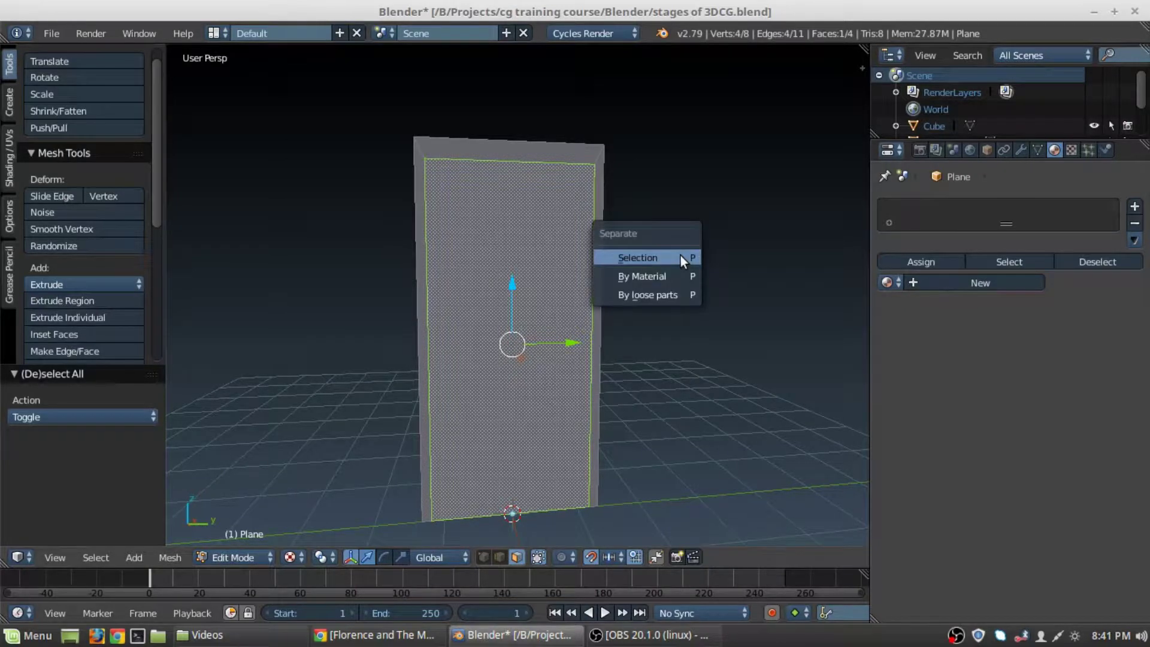
{"action": "left_click", "coordinate": [640, 257]}
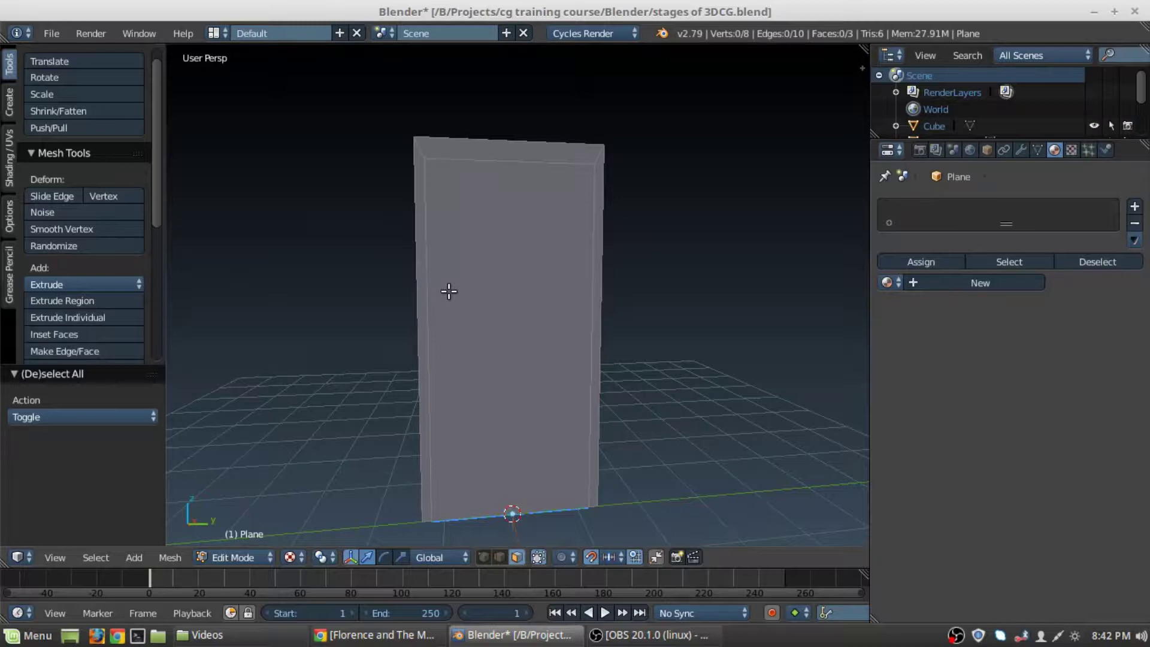
{"action": "key", "text": "a"}
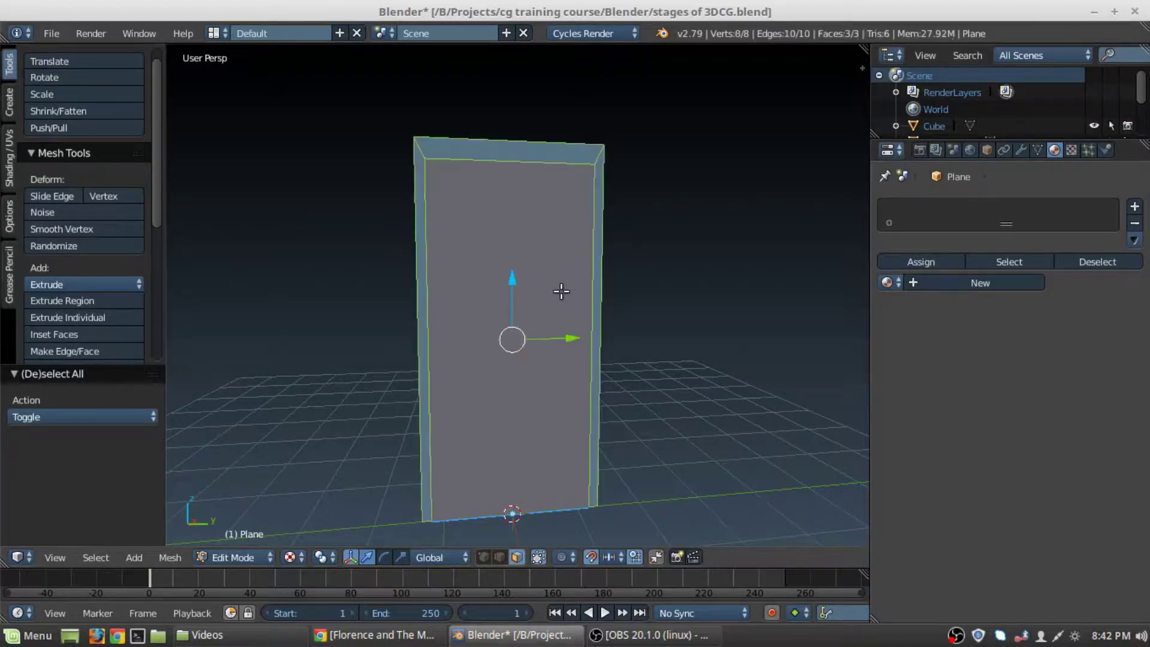
{"action": "key", "text": "a"}
{"action": "key", "text": "Tab"}
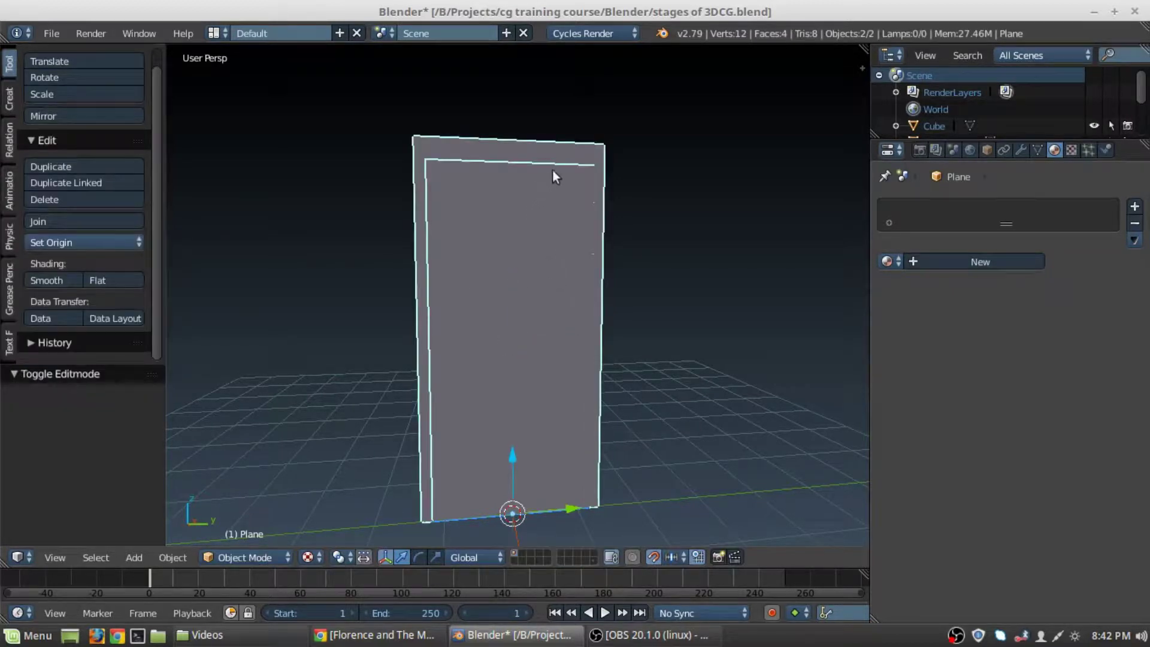
Step: Select the door frame in Edit Mode and pick its left and right vertical edges
{"action": "right_click", "coordinate": [448, 152]}
{"action": "key", "text": "Tab"}
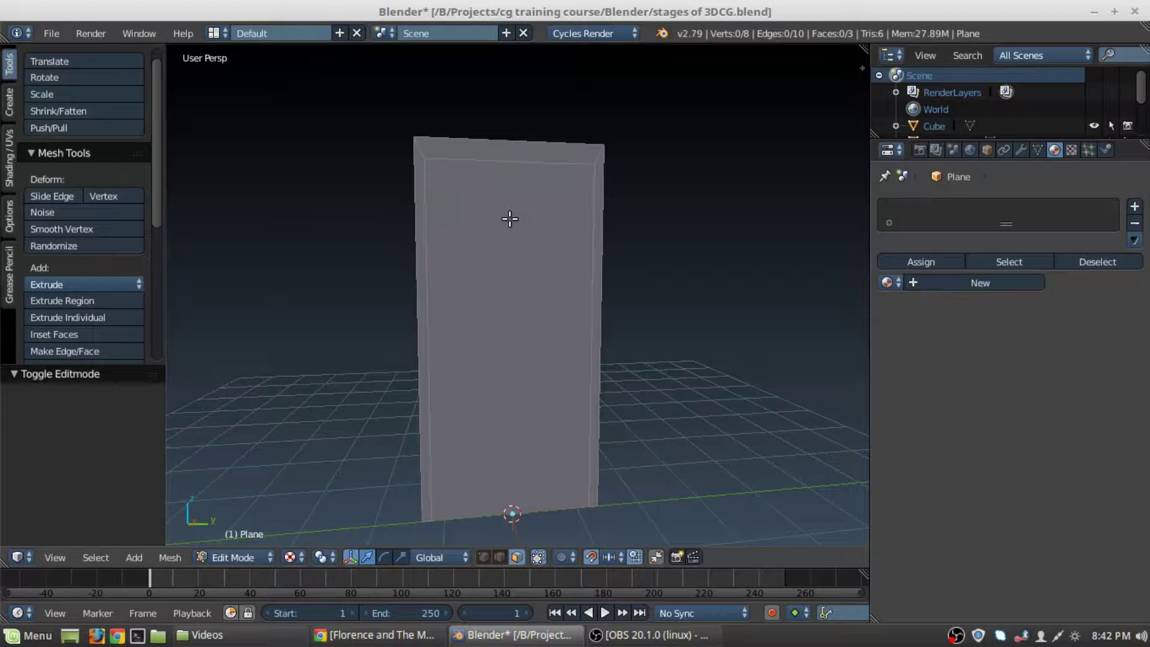
{"action": "key", "text": "a"}
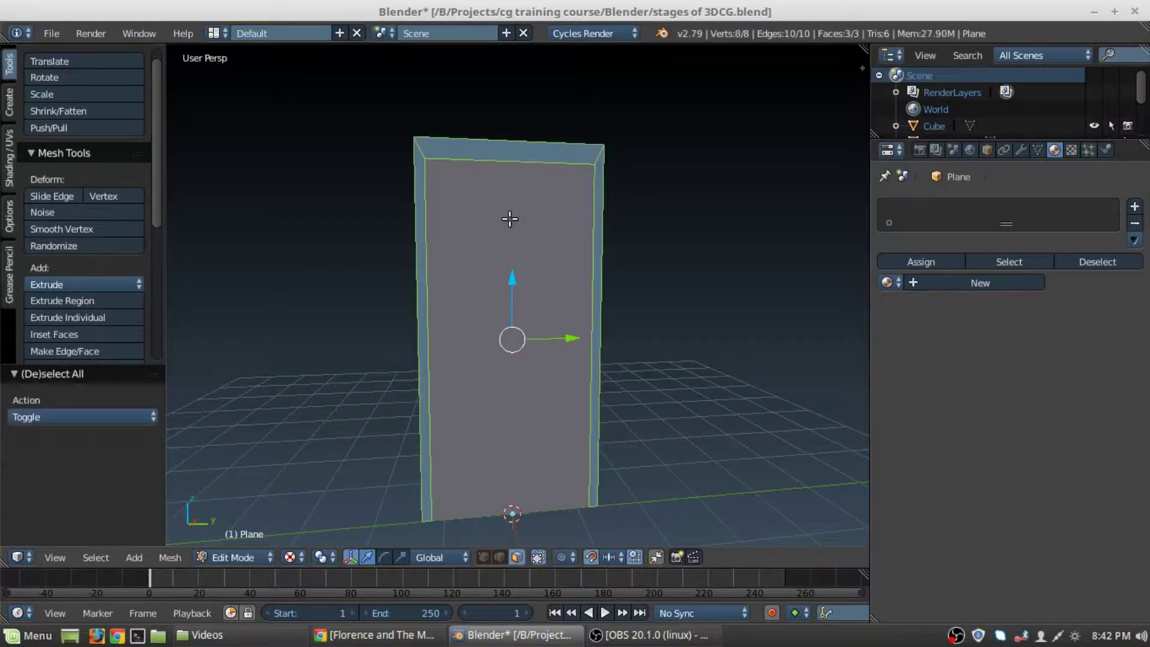
{"action": "middle_click_drag", "start_coordinate": [510, 218], "coordinate": [680, 235]}
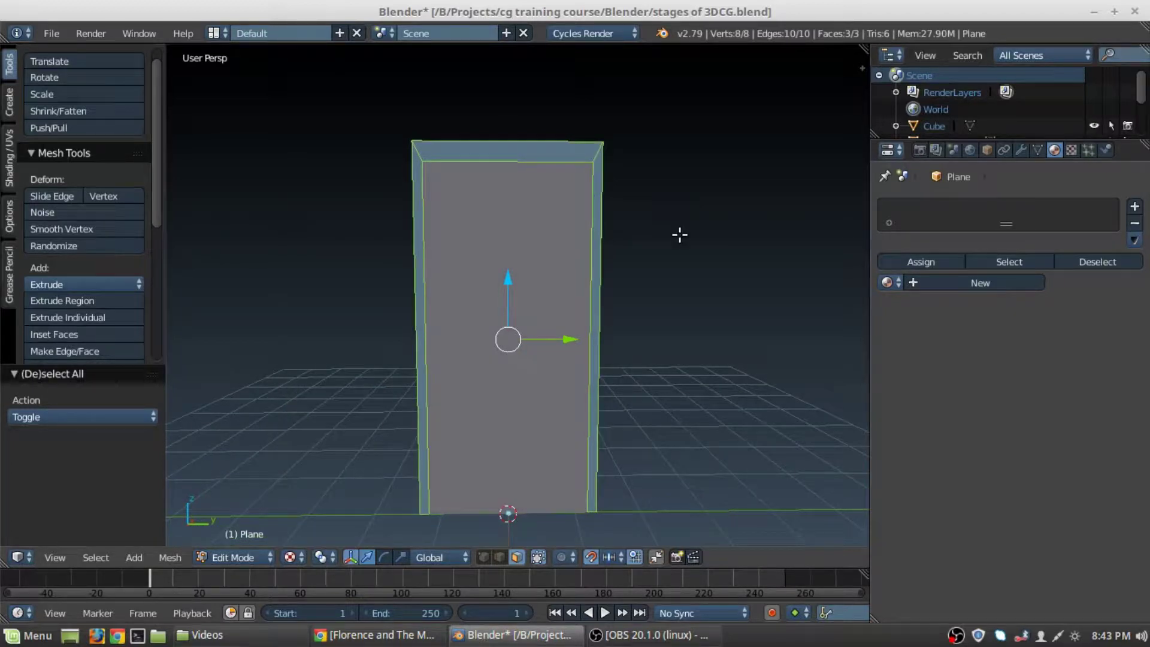
{"action": "key", "text": "Tab"}
{"action": "key", "text": "Tab"}
{"action": "key", "text": "a"}
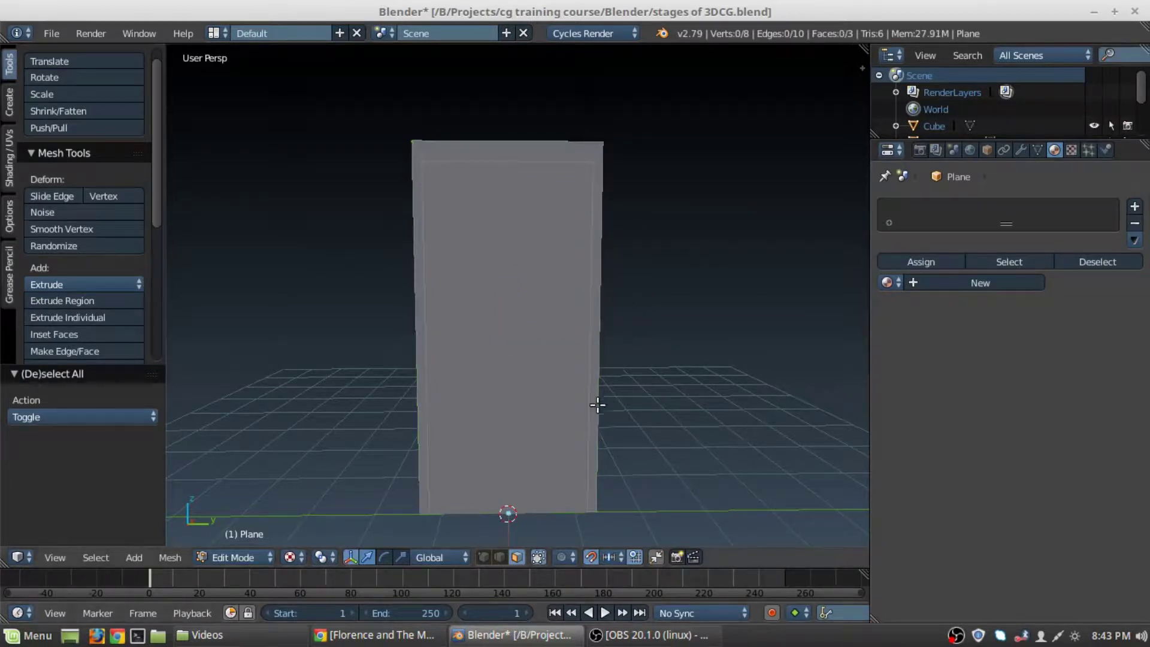
{"action": "left_click", "coordinate": [501, 557]}
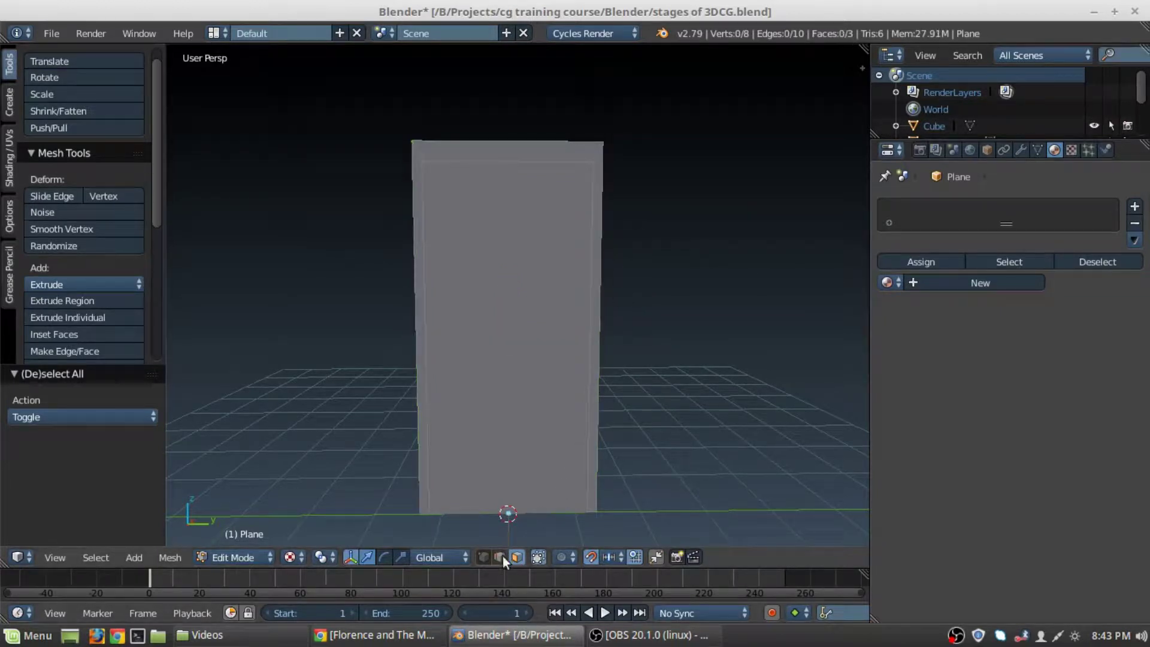
{"action": "right_click", "coordinate": [601, 297]}
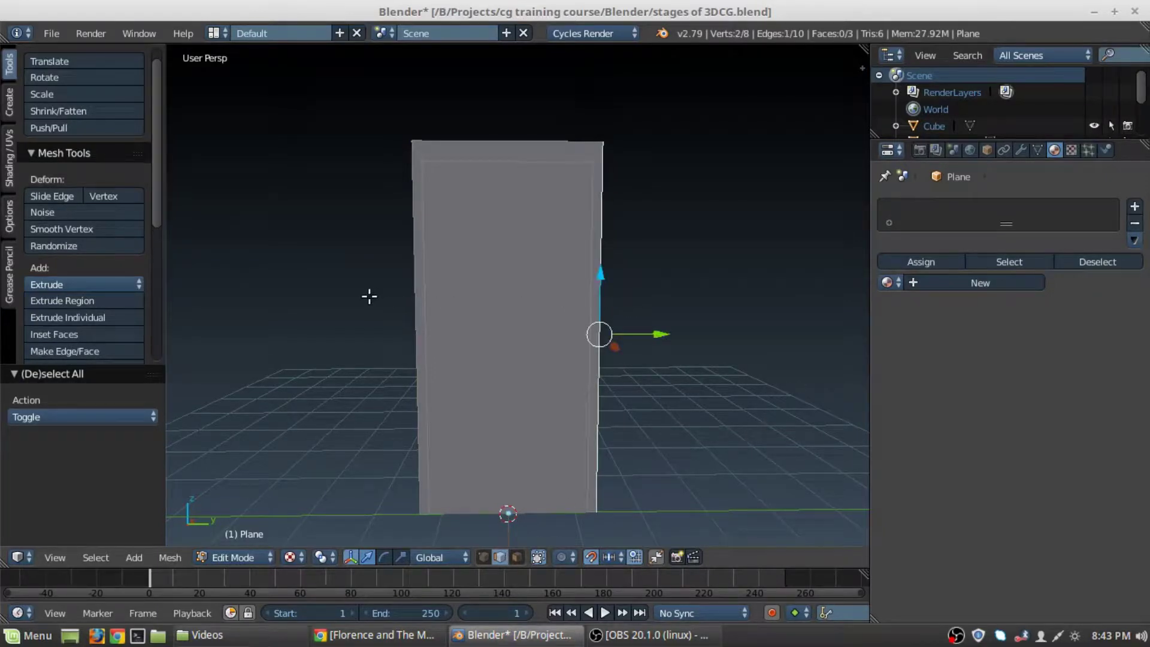
{"action": "right_click", "coordinate": [414, 295], "text": "shift"}
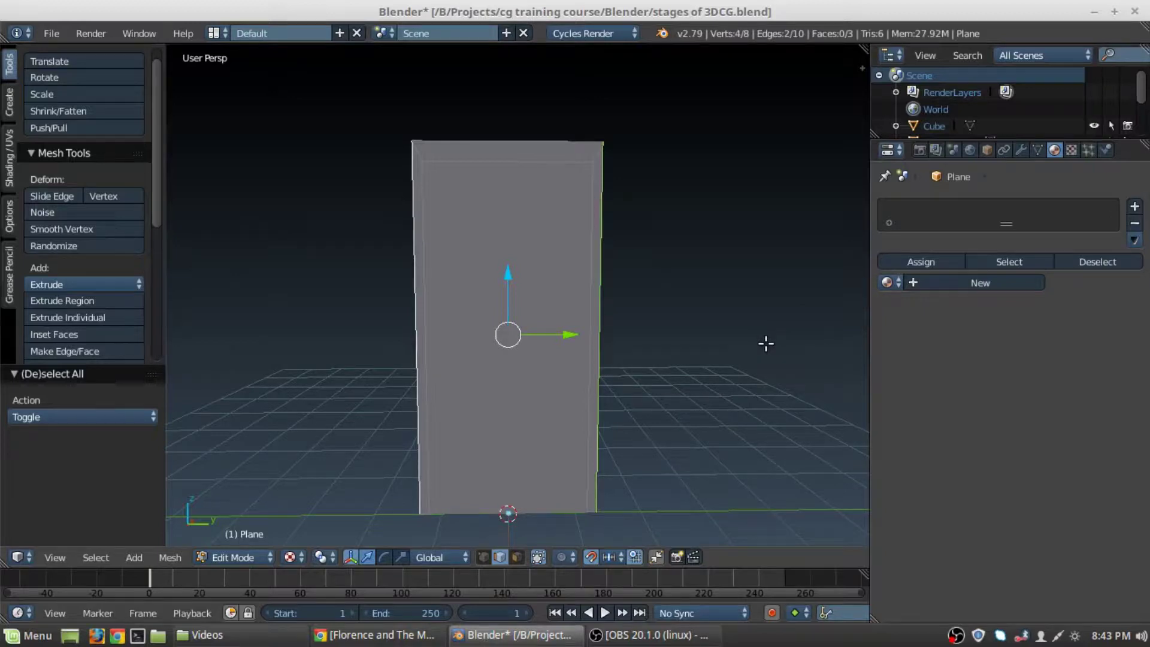
Step: Scale the two side edges to 1.073 along Y, then deselect all
{"action": "key", "text": "s"}
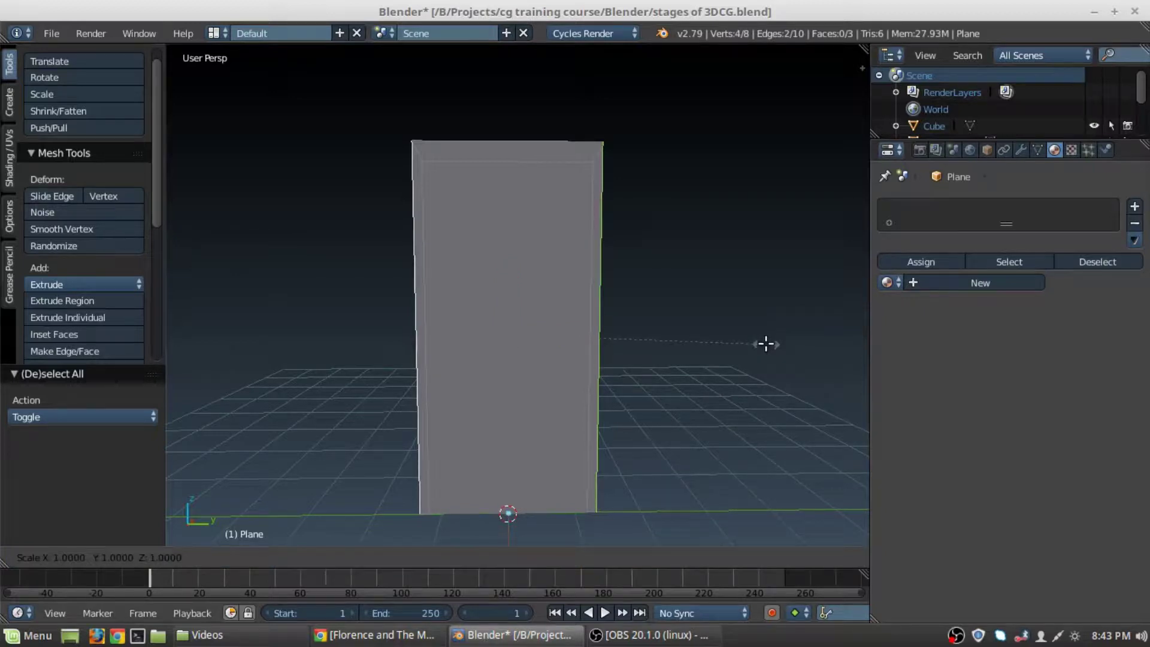
{"action": "key", "text": "y"}
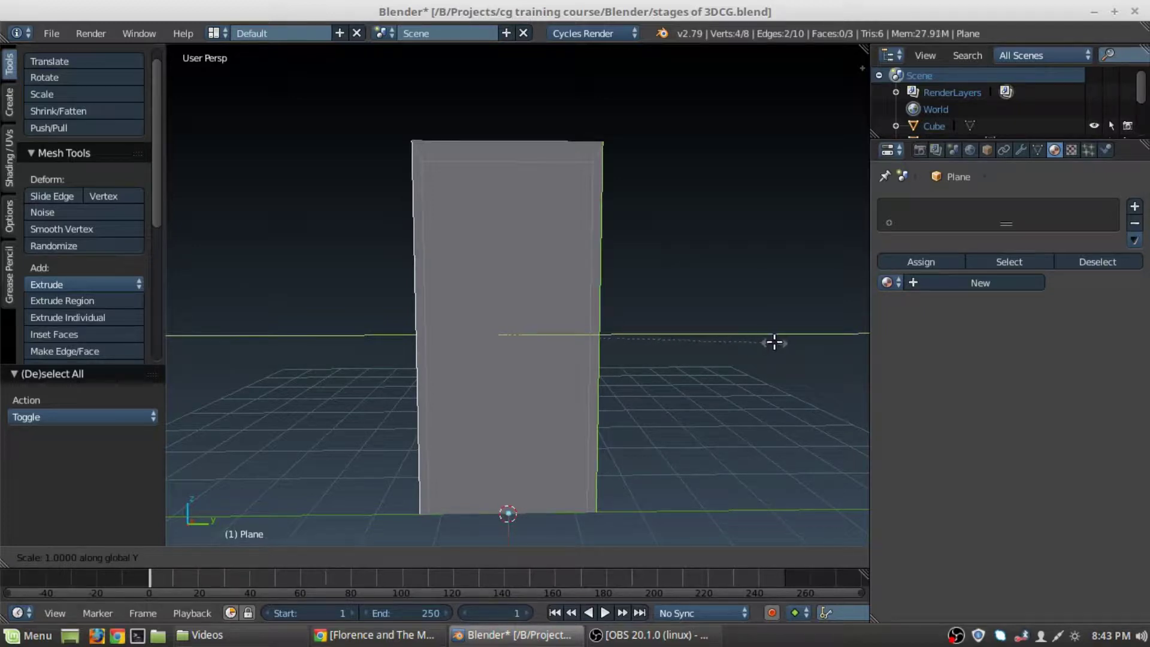
{"action": "left_click", "coordinate": [779, 344]}
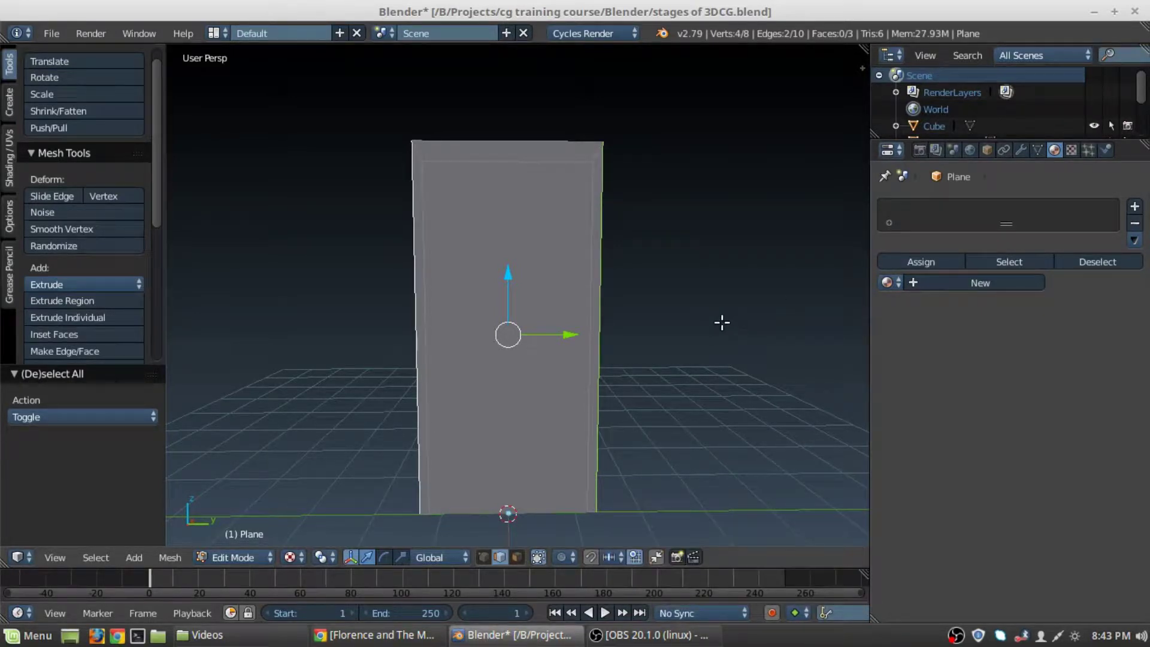
{"action": "key", "text": "s"}
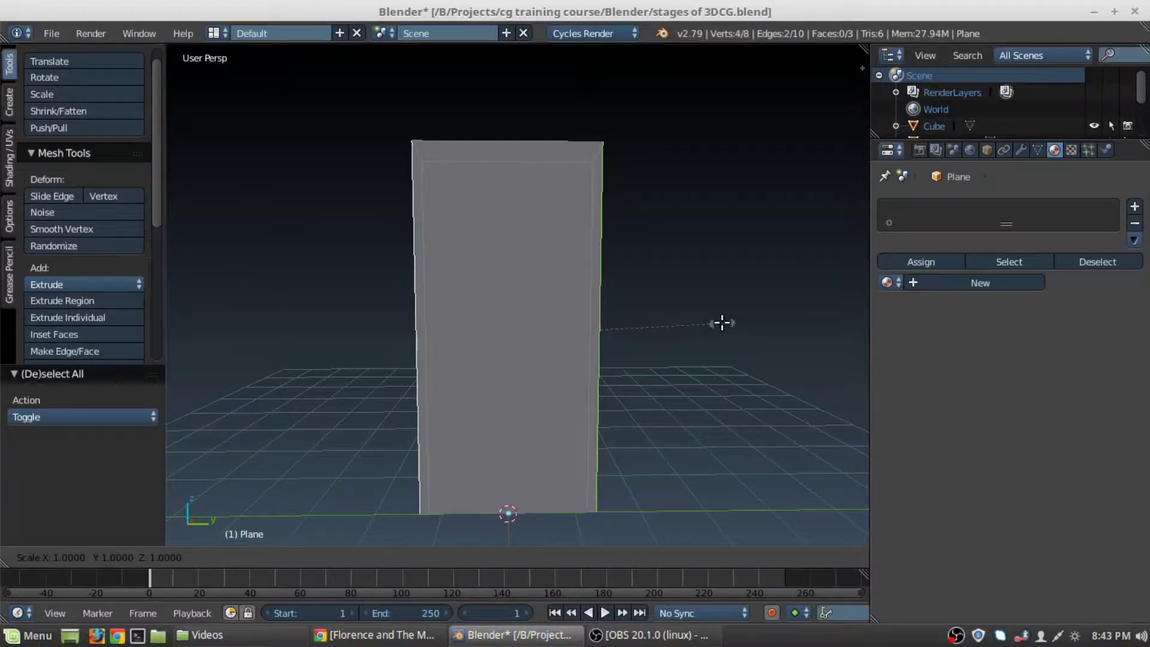
{"action": "key", "text": "y"}
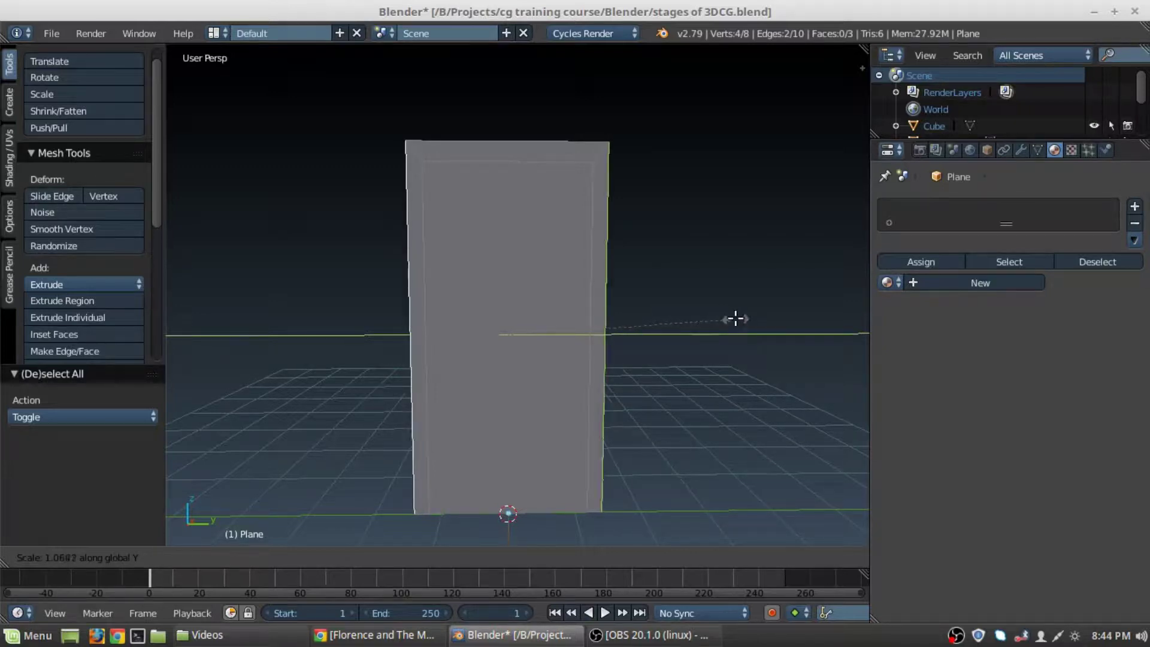
{"action": "left_click", "coordinate": [737, 318]}
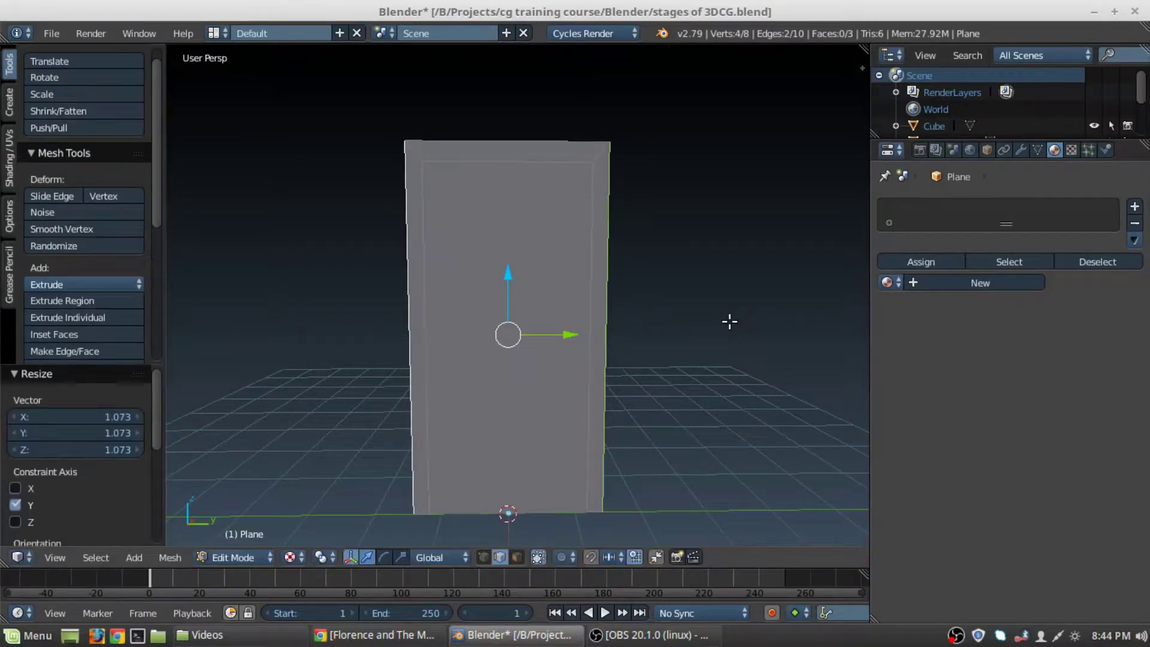
{"action": "key", "text": "a"}
{"action": "middle_click_drag", "start_coordinate": [462, 277], "coordinate": [671, 327]}
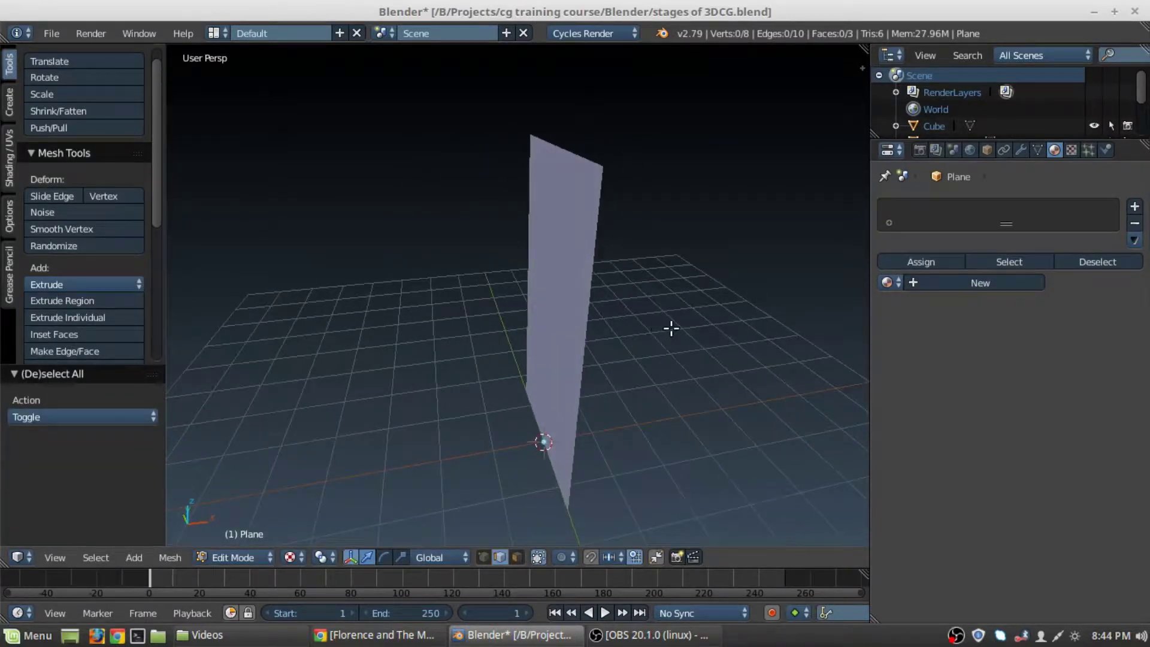
Step: Extrude the whole frame about 0.23 along its normal and return to Object Mode
{"action": "key", "text": "a"}
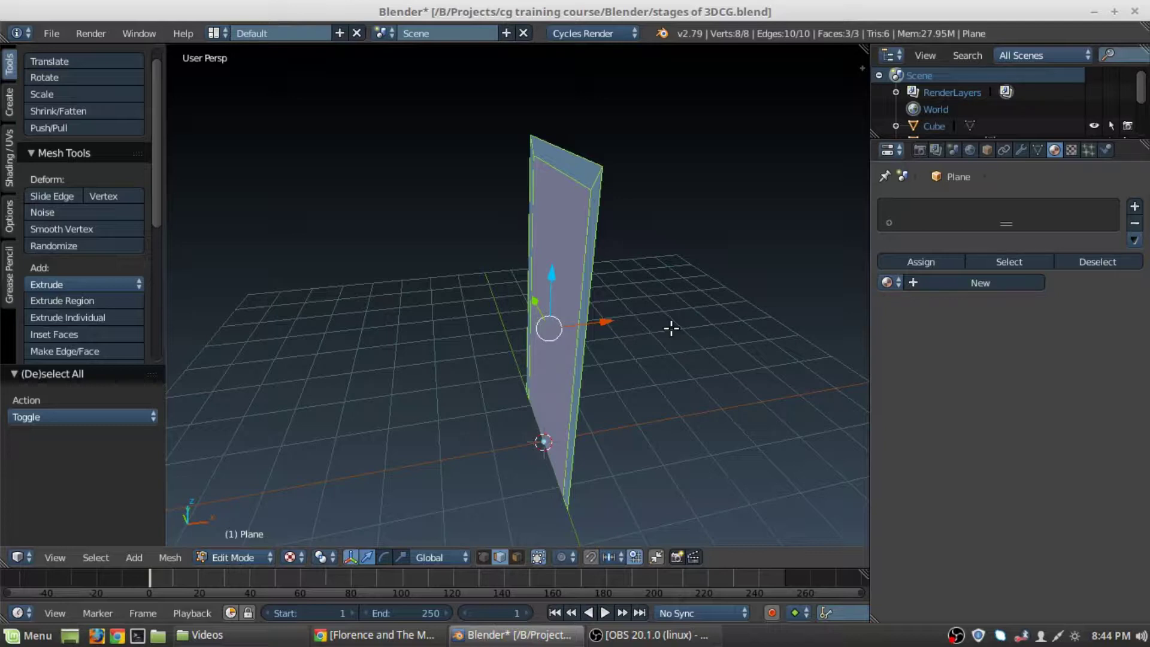
{"action": "key", "text": "e"}
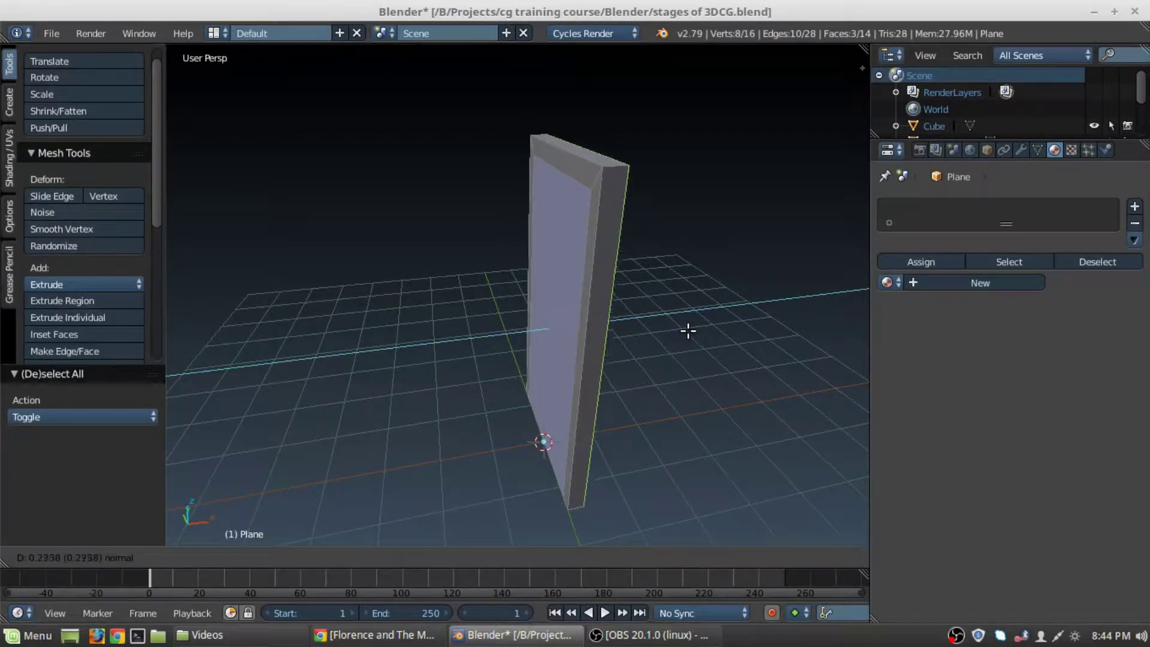
{"action": "left_click", "coordinate": [689, 330]}
{"action": "middle_click_drag", "start_coordinate": [688, 329], "coordinate": [629, 296]}
{"action": "key", "text": "Tab"}
{"action": "middle_click_drag", "start_coordinate": [788, 297], "coordinate": [704, 379]}
{"action": "right_click", "coordinate": [505, 285]}
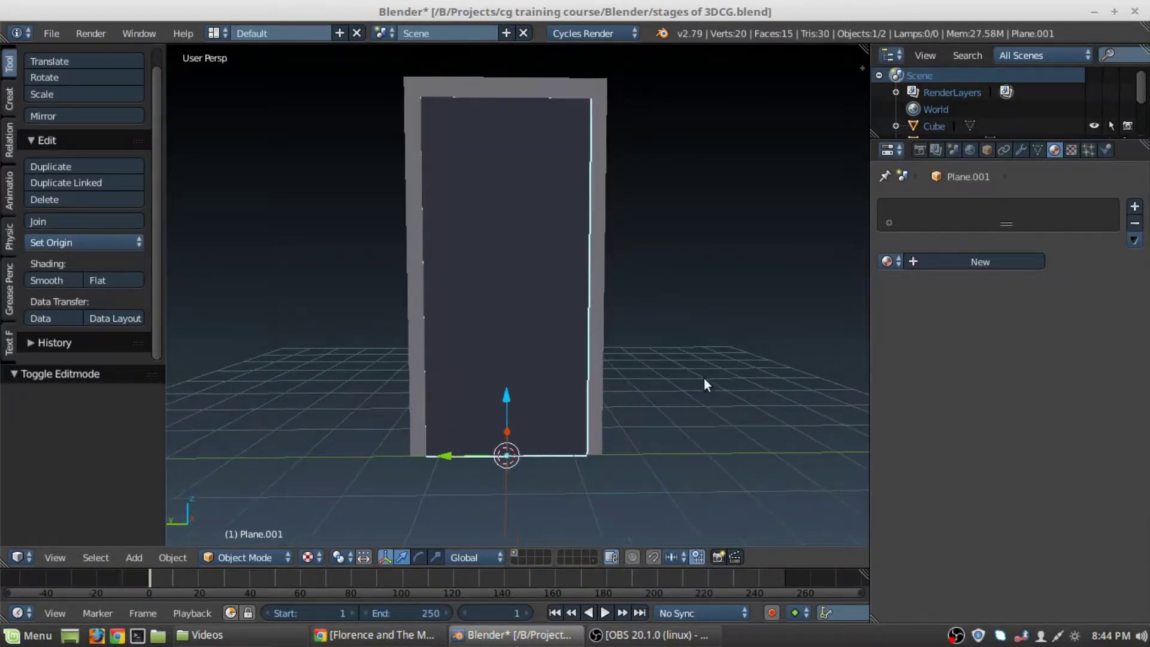
Step: Shrink the door panel to 0.992 overall, then scale it to 0.997 along Z
{"action": "key", "text": "s"}
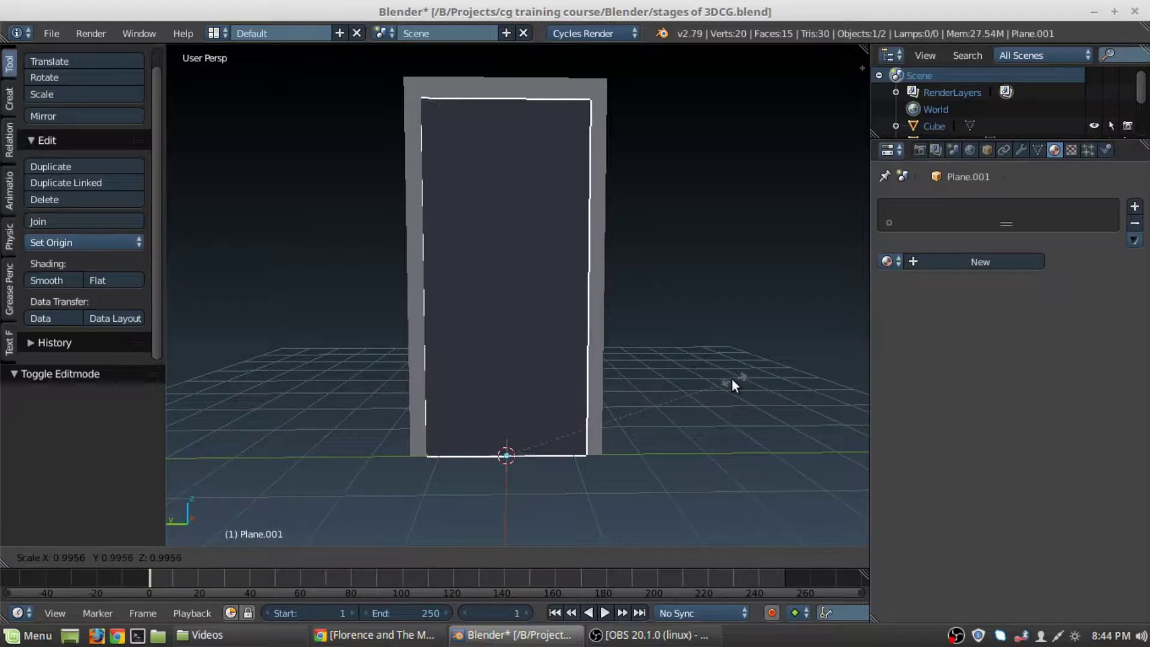
{"action": "left_click", "coordinate": [727, 378]}
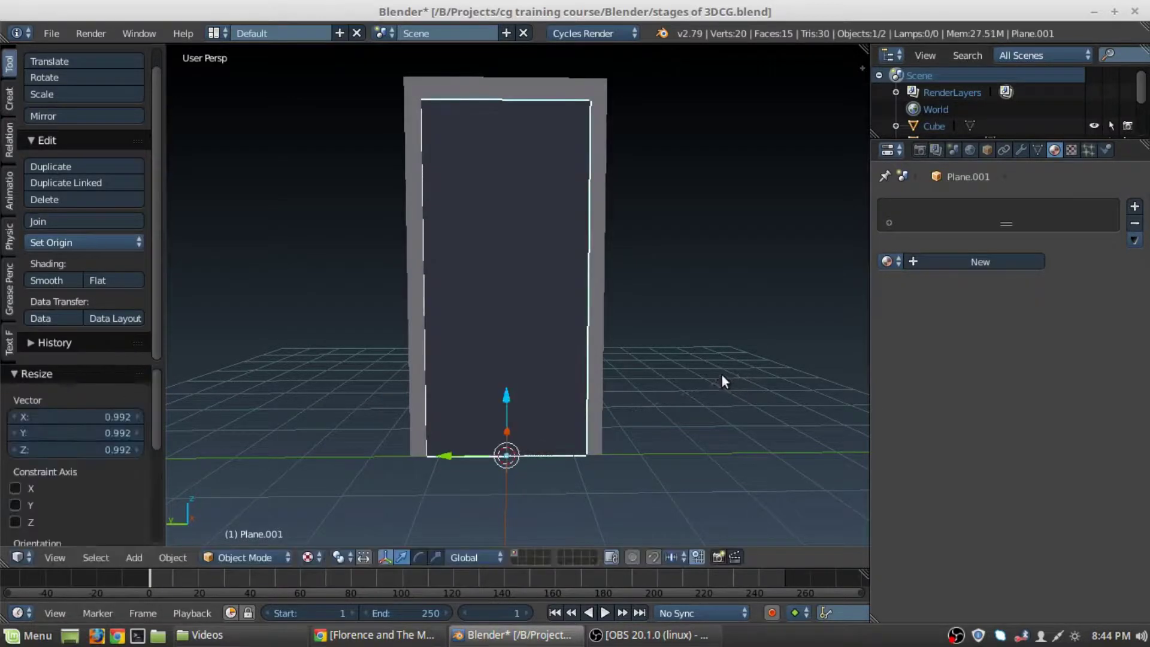
{"action": "scroll", "coordinate": [510, 383], "scroll_direction": "up", "scroll_amount": 3}
{"action": "scroll", "coordinate": [537, 384], "scroll_direction": "down", "scroll_amount": 2}
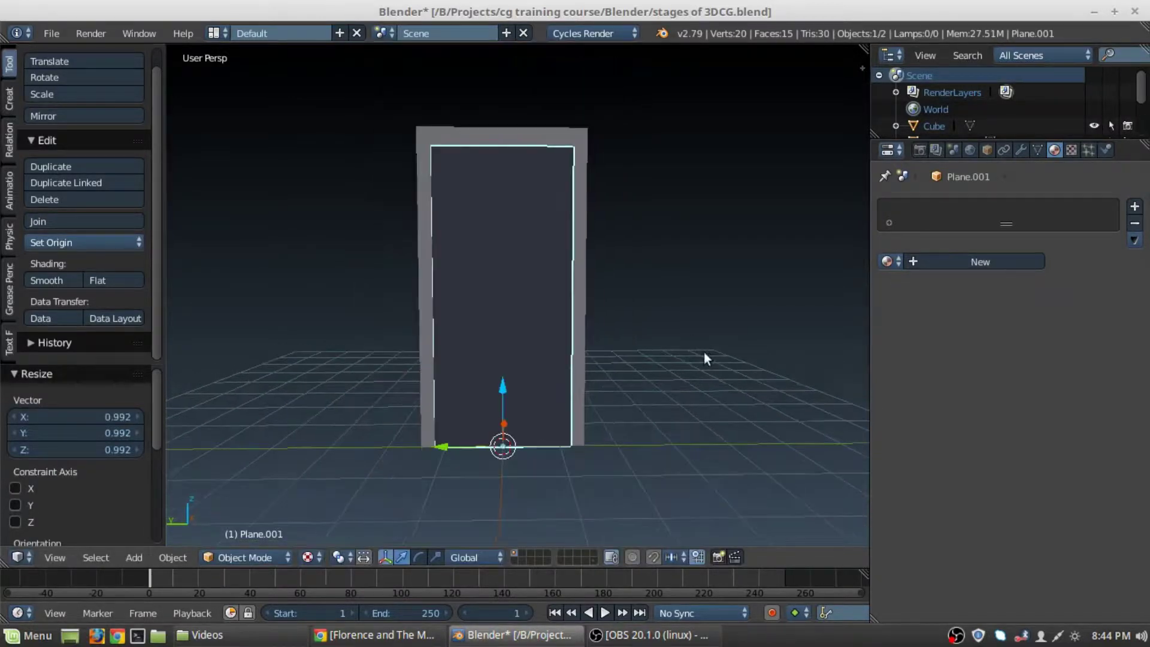
{"action": "key", "text": "s"}
{"action": "key", "text": "z"}
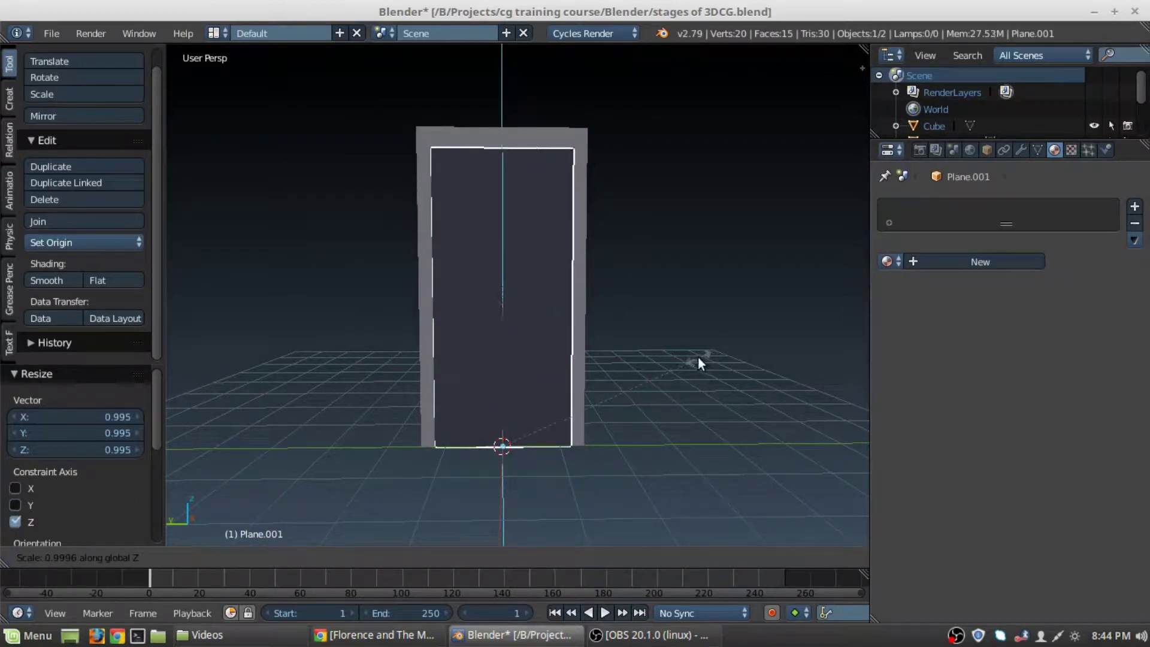
{"action": "left_click", "coordinate": [502, 382]}
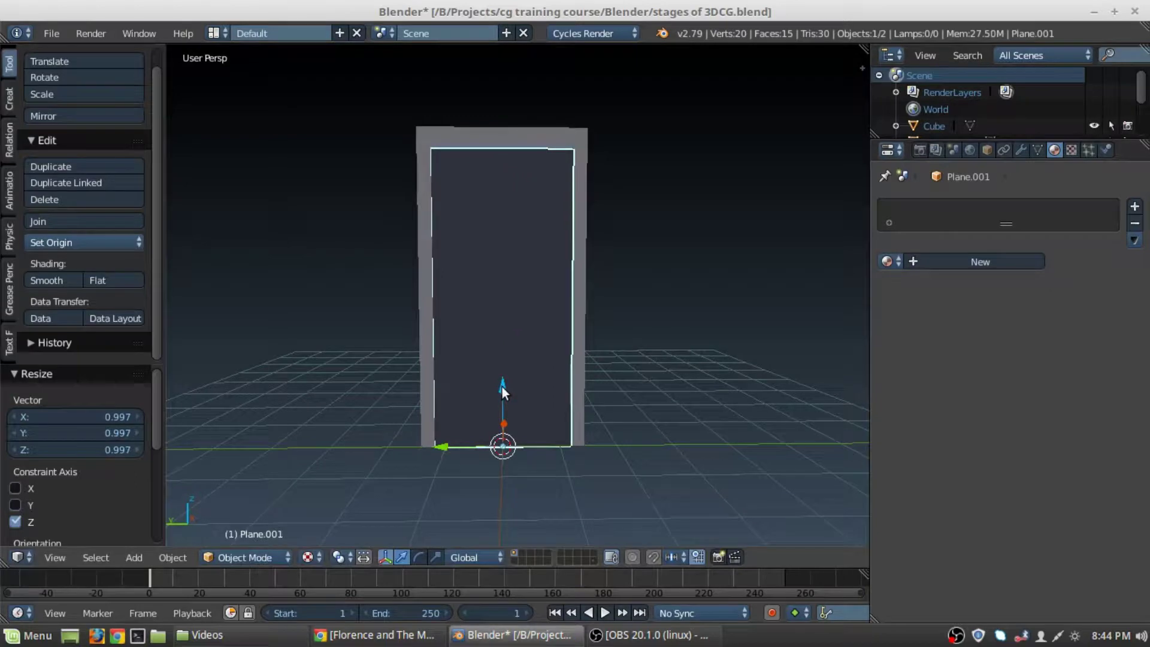
Step: Nudge the door panel up and down along Z, ending 0.012 lower
{"action": "left_click_drag", "start_coordinate": [502, 387], "coordinate": [526, 376]}
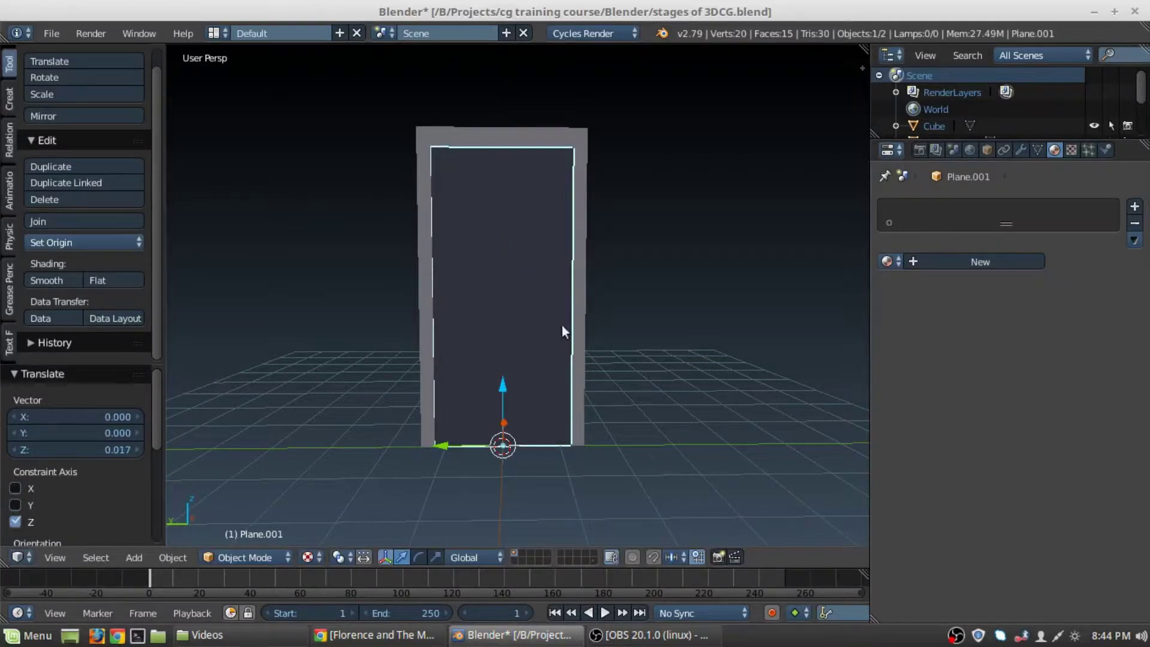
{"action": "middle_click_drag", "start_coordinate": [563, 329], "coordinate": [499, 467]}
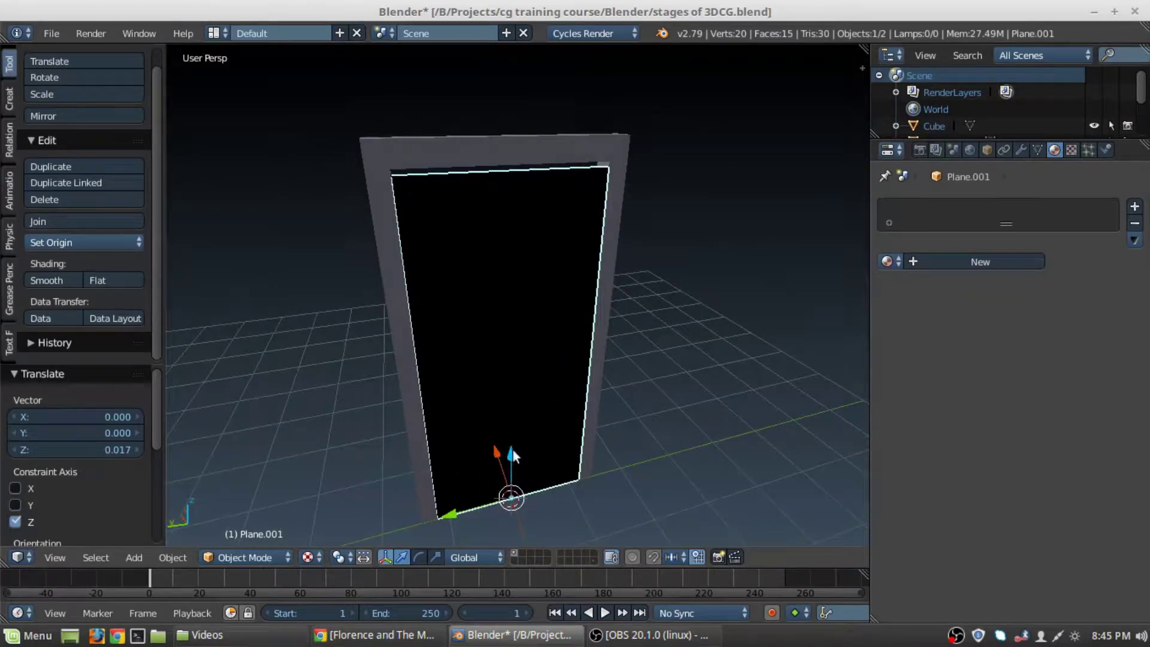
{"action": "left_click_drag", "start_coordinate": [514, 450], "coordinate": [512, 446]}
{"action": "middle_click_drag", "start_coordinate": [529, 393], "coordinate": [457, 447]}
{"action": "scroll", "coordinate": [539, 287], "scroll_direction": "up", "scroll_amount": 5}
{"action": "middle_click_drag", "start_coordinate": [539, 288], "coordinate": [713, 298]}
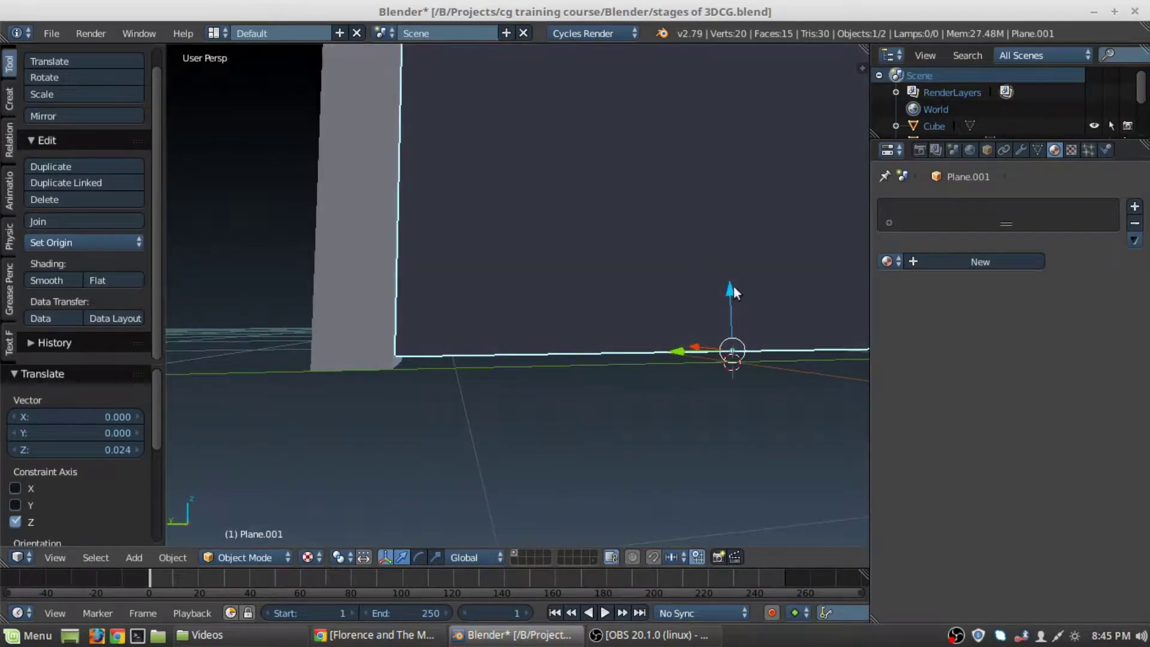
{"action": "left_click_drag", "start_coordinate": [729, 286], "coordinate": [713, 331]}
{"action": "scroll", "coordinate": [709, 332], "scroll_direction": "down", "scroll_amount": 5}
{"action": "scroll", "coordinate": [625, 236], "scroll_direction": "up", "scroll_amount": 4}
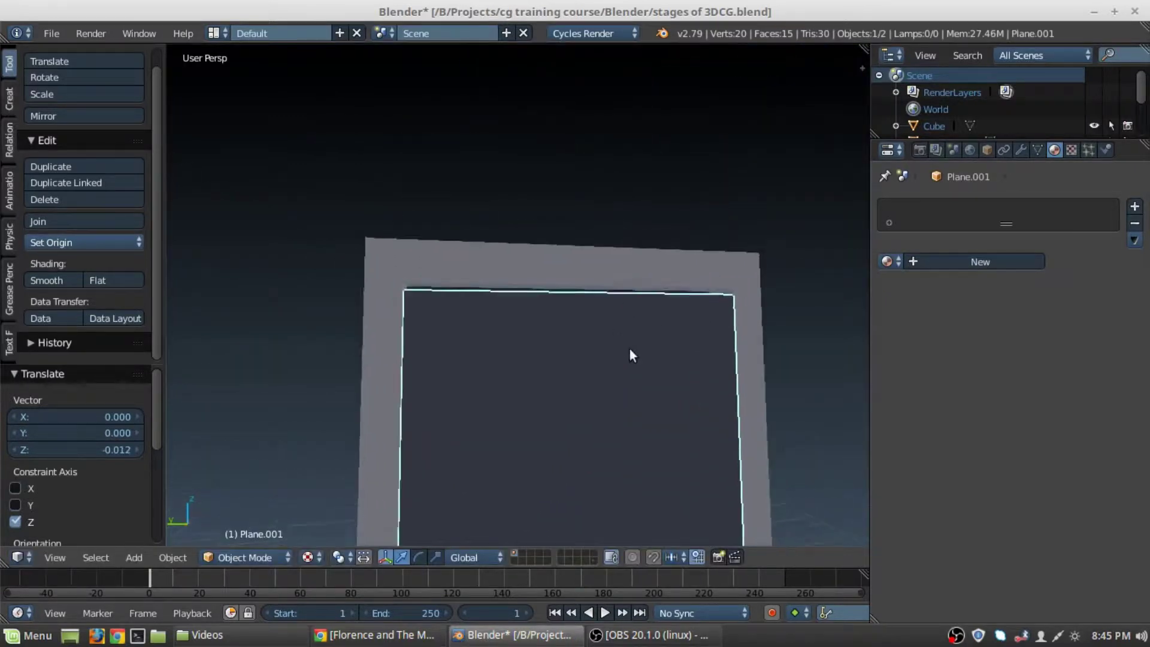
{"action": "scroll", "coordinate": [631, 355], "scroll_direction": "up", "scroll_amount": 2}
Step: Scale the panel to 1.006 along Z and narrow it to 0.995 along Y
{"action": "key", "text": "s"}
{"action": "key", "text": "z"}
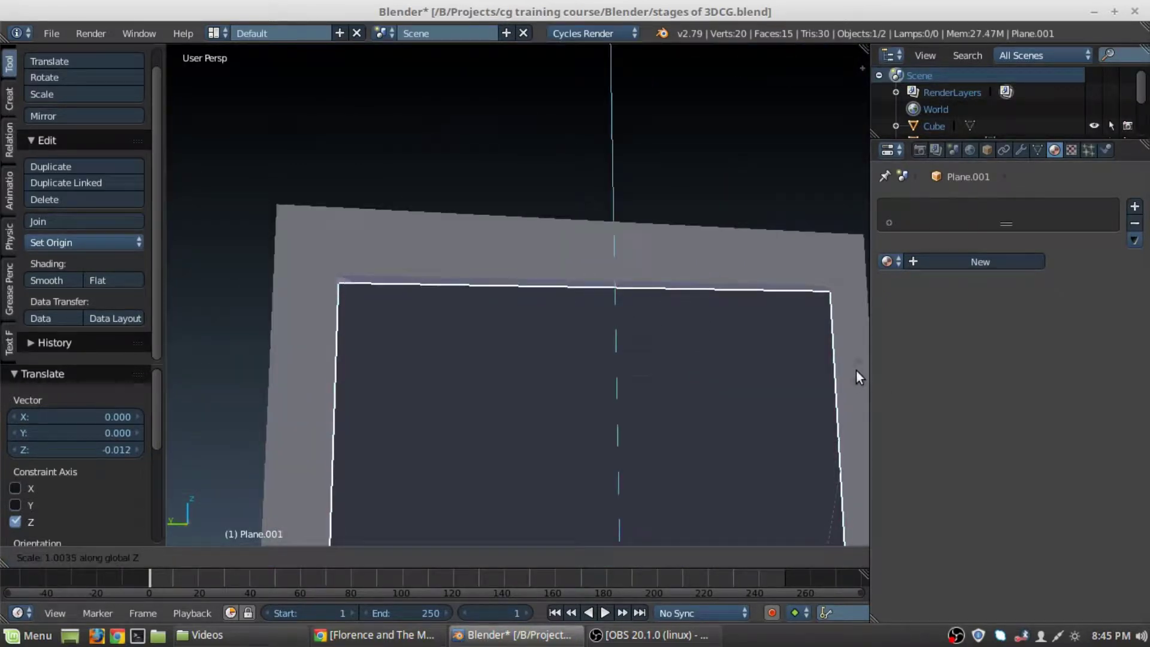
{"action": "left_click", "coordinate": [186, 348]}
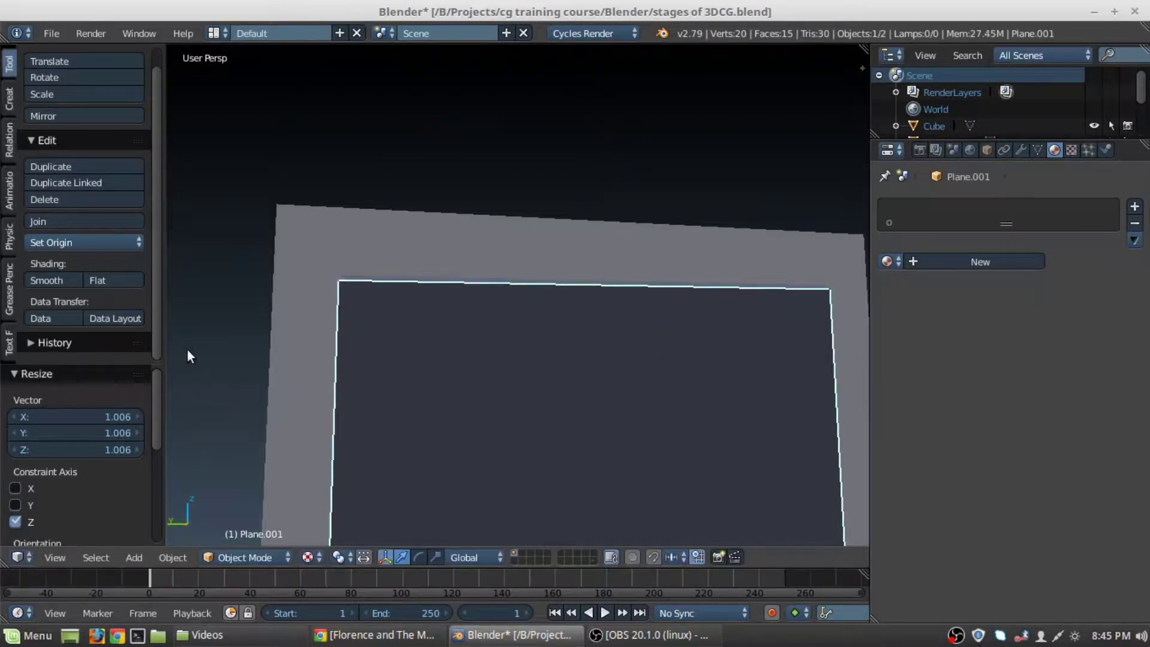
{"action": "key", "text": "s"}
{"action": "key", "text": "y"}
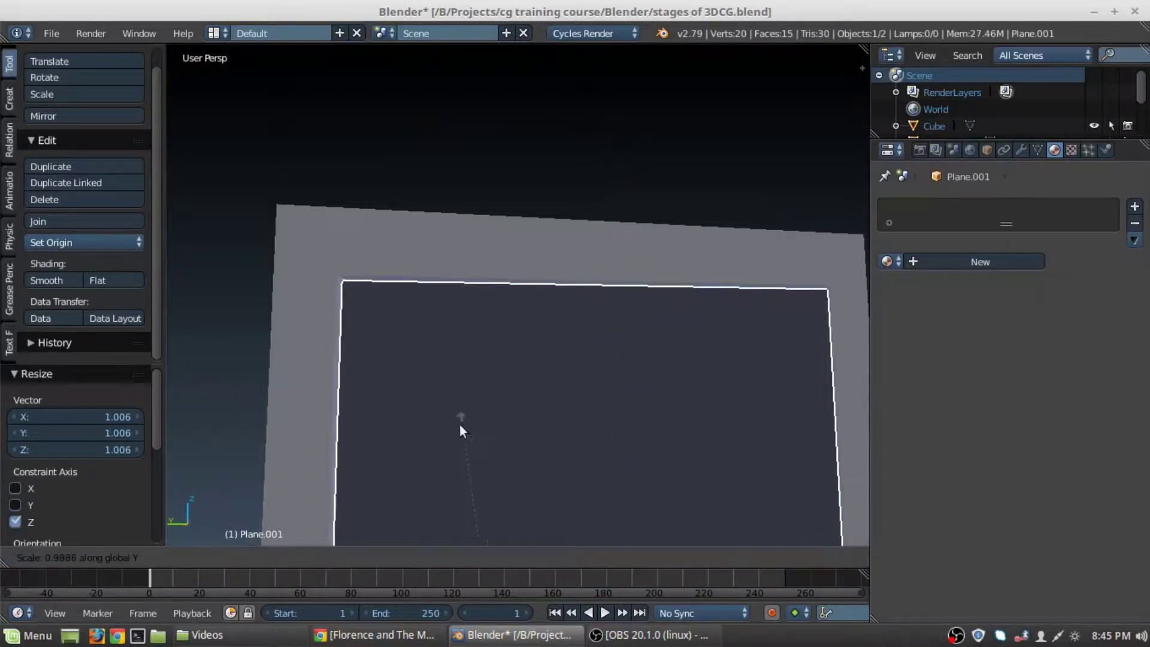
{"action": "left_click", "coordinate": [267, 397]}
{"action": "scroll", "coordinate": [277, 407], "scroll_direction": "down", "scroll_amount": 5}
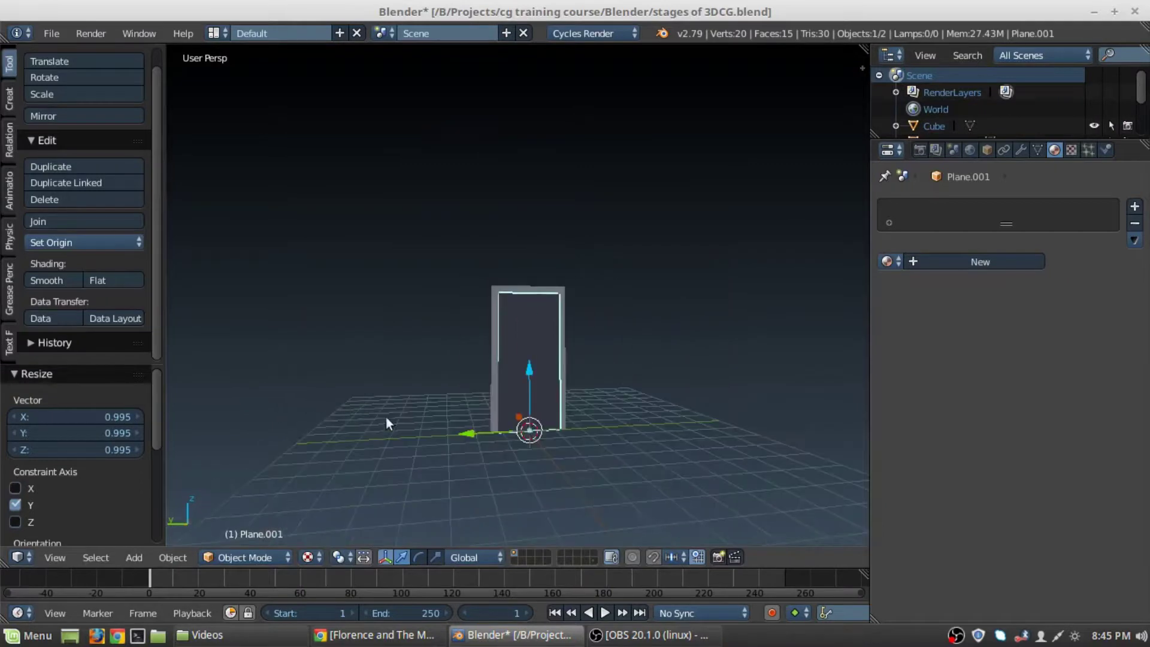
{"action": "scroll", "coordinate": [385, 423], "scroll_direction": "up", "scroll_amount": 3}
{"action": "middle_click_drag", "start_coordinate": [398, 432], "coordinate": [537, 361]}
{"action": "key", "text": "a"}
{"action": "right_click", "coordinate": [489, 308]}
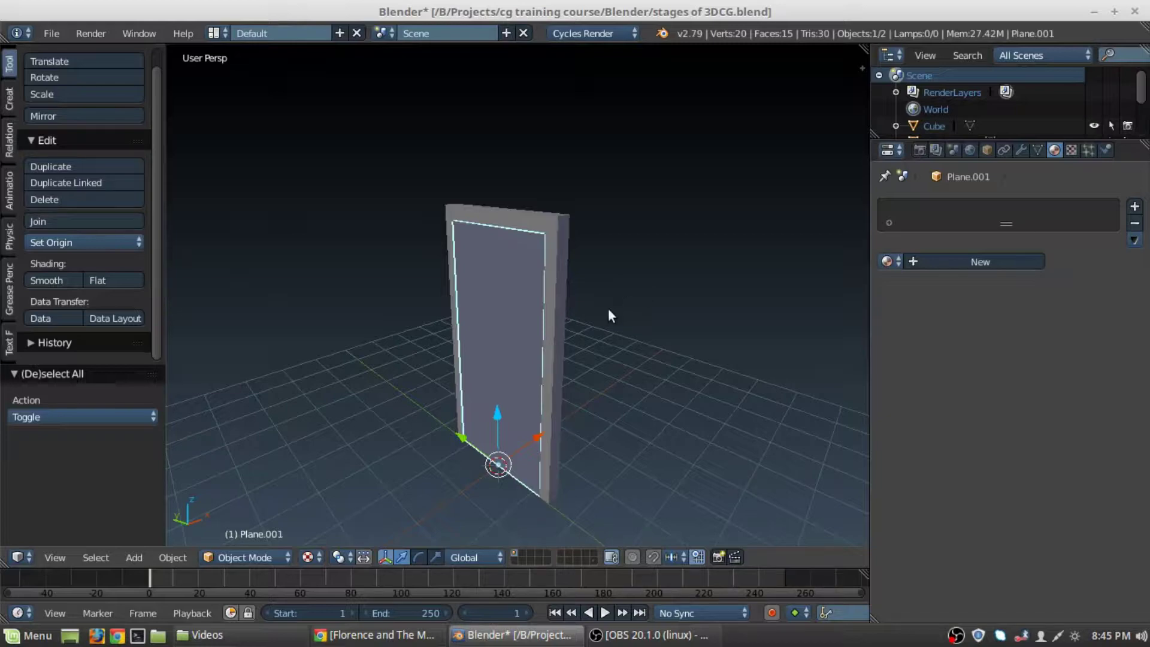
Step: Select the whole door face in Edit Mode and extrude it 0.06 for thickness
{"action": "key", "text": "Tab"}
{"action": "middle_click_drag", "start_coordinate": [653, 290], "coordinate": [611, 336]}
{"action": "scroll", "coordinate": [619, 318], "scroll_direction": "up", "scroll_amount": 3}
{"action": "key", "text": "a"}
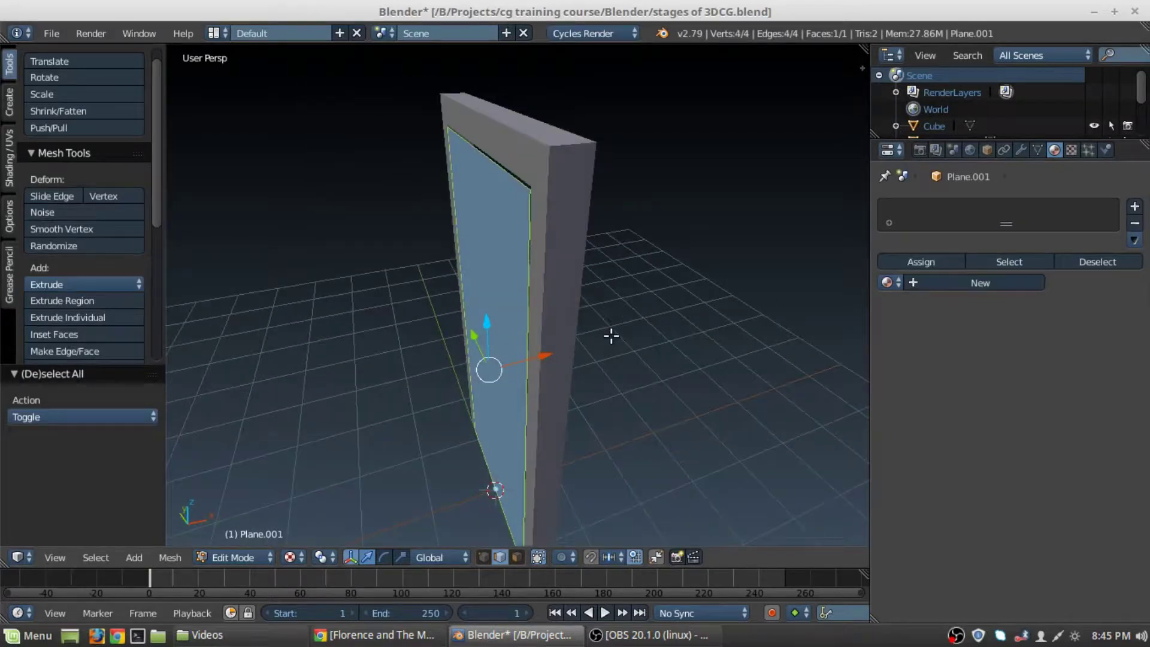
{"action": "key", "text": "e"}
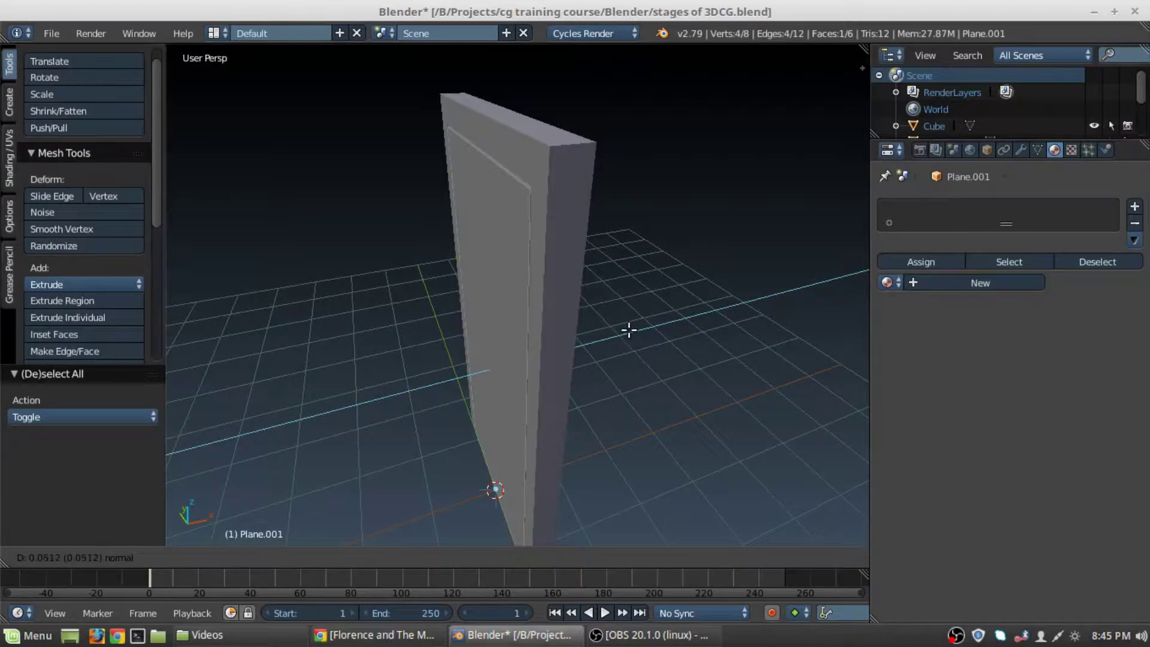
{"action": "left_click", "coordinate": [635, 329]}
Step: Shift the door slab 0.015 along X, return to Object Mode and reselect the door panel
{"action": "middle_click_drag", "start_coordinate": [635, 329], "coordinate": [607, 389]}
{"action": "scroll", "coordinate": [385, 329], "scroll_direction": "up", "scroll_amount": 4}
{"action": "scroll", "coordinate": [479, 405], "scroll_direction": "down", "scroll_amount": 2}
{"action": "left_click_drag", "start_coordinate": [606, 390], "coordinate": [617, 397]}
{"action": "middle_click_drag", "start_coordinate": [467, 318], "coordinate": [771, 260]}
{"action": "key", "text": "a"}
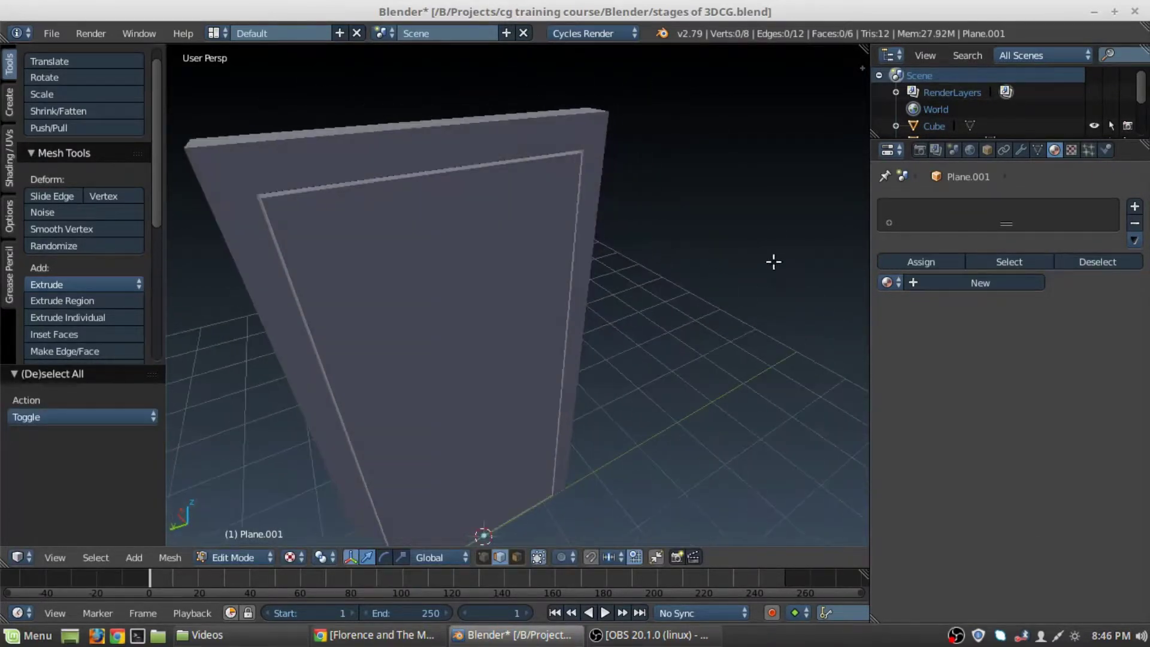
{"action": "middle_click_drag", "start_coordinate": [621, 323], "coordinate": [581, 275]}
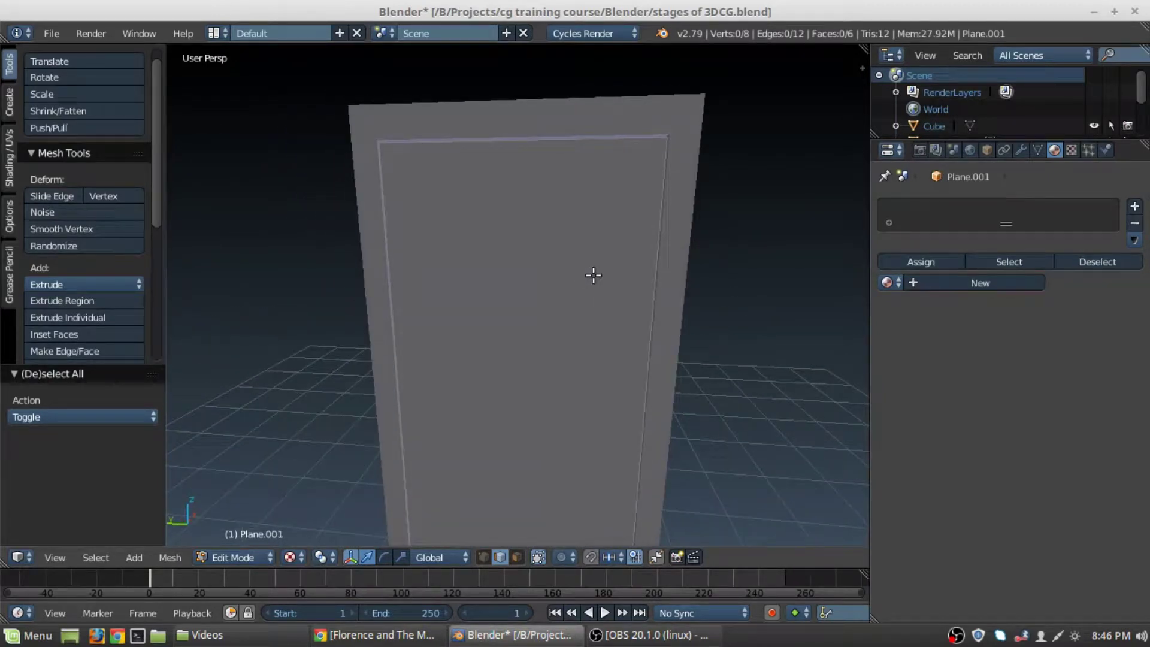
{"action": "scroll", "coordinate": [593, 276], "scroll_direction": "down", "scroll_amount": 2}
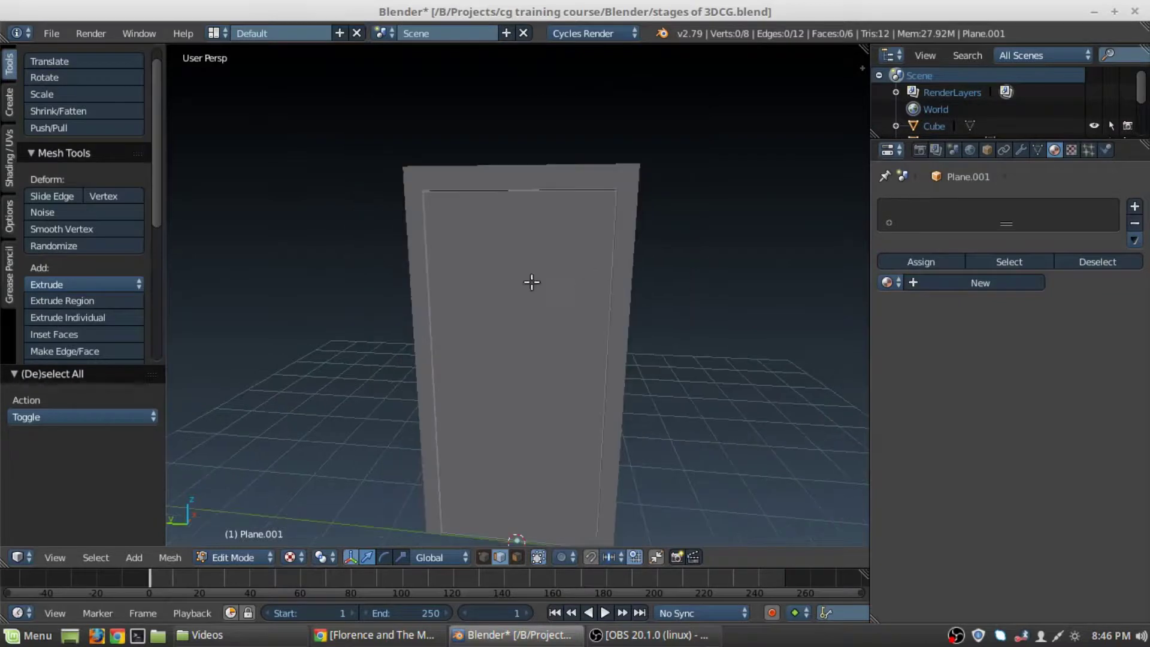
{"action": "mouse_move", "coordinate": [532, 280]}
{"action": "middle_mouse_down"}
{"action": "mouse_move", "coordinate": [555, 300]}
{"action": "mouse_move", "coordinate": [544, 296]}
{"action": "middle_mouse_up"}
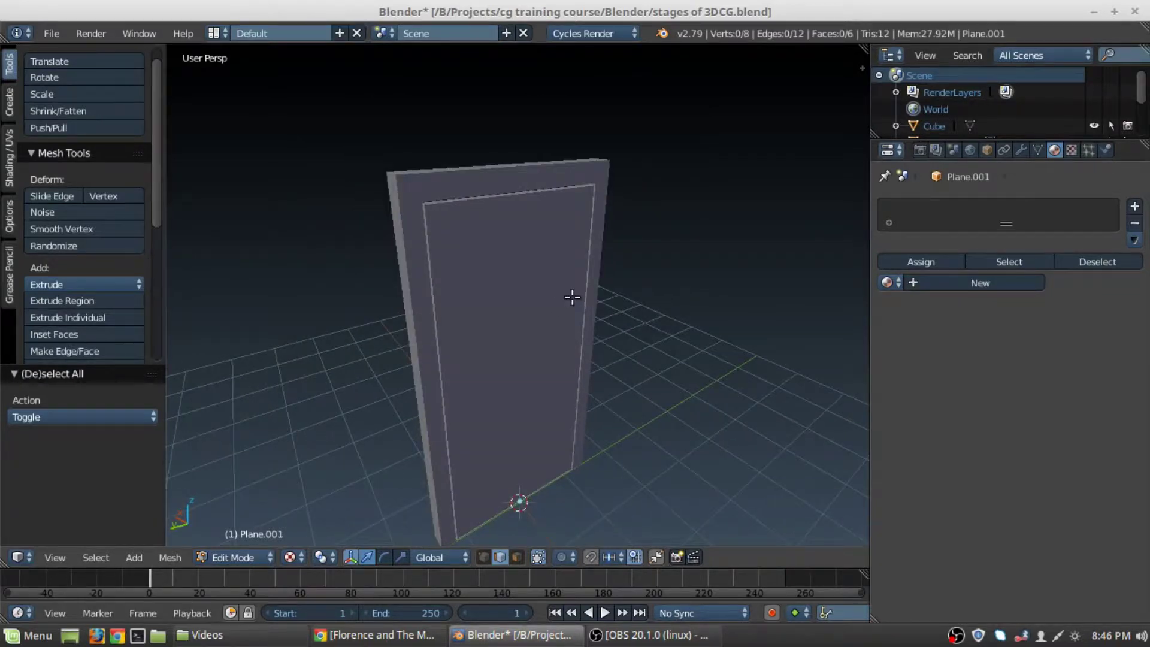
{"action": "key", "text": "Tab"}
{"action": "right_click", "coordinate": [573, 297]}
{"action": "right_click", "coordinate": [560, 301]}
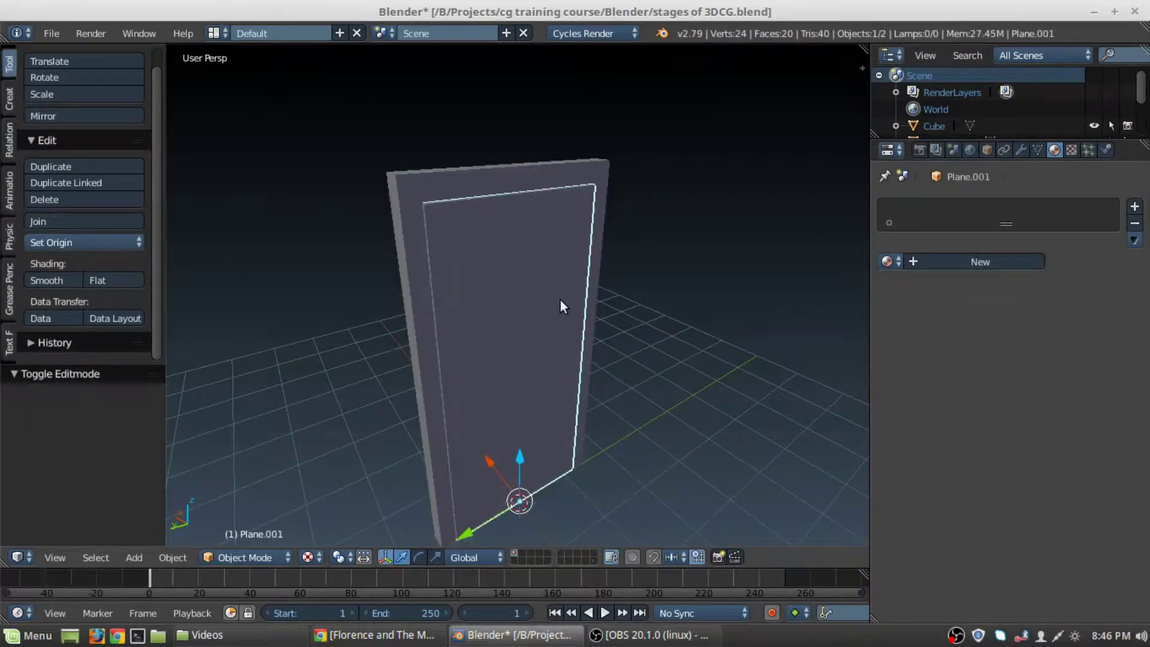
{"action": "middle_click_drag", "start_coordinate": [559, 300], "coordinate": [579, 368]}
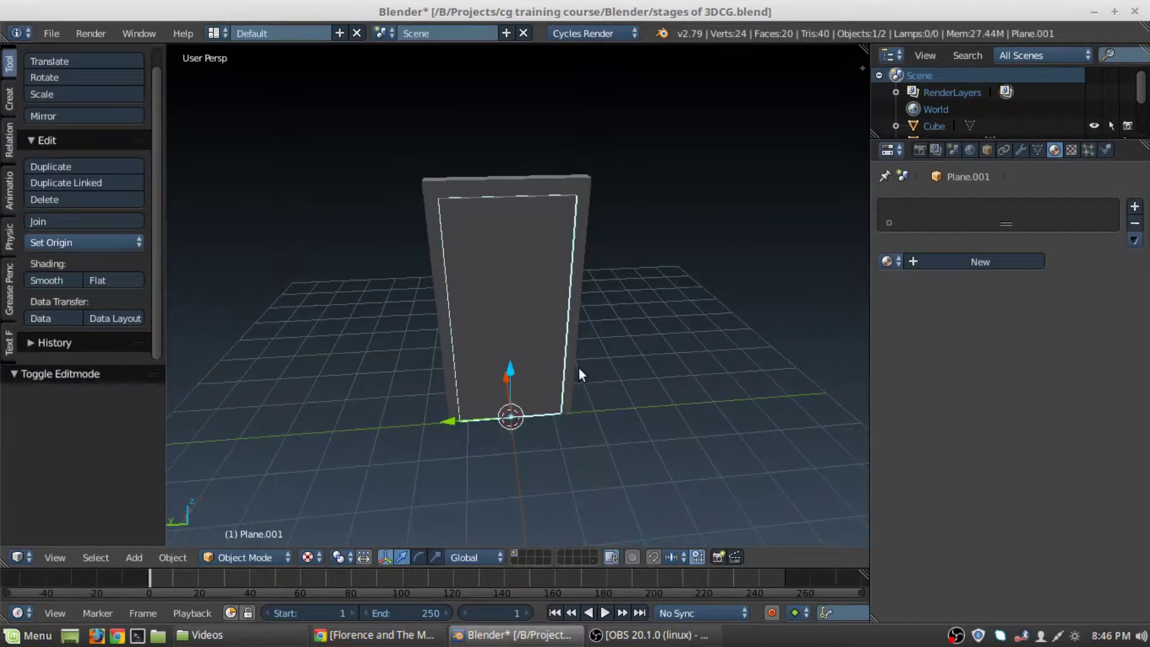
{"action": "key", "text": "r"}
{"action": "key", "text": "z"}
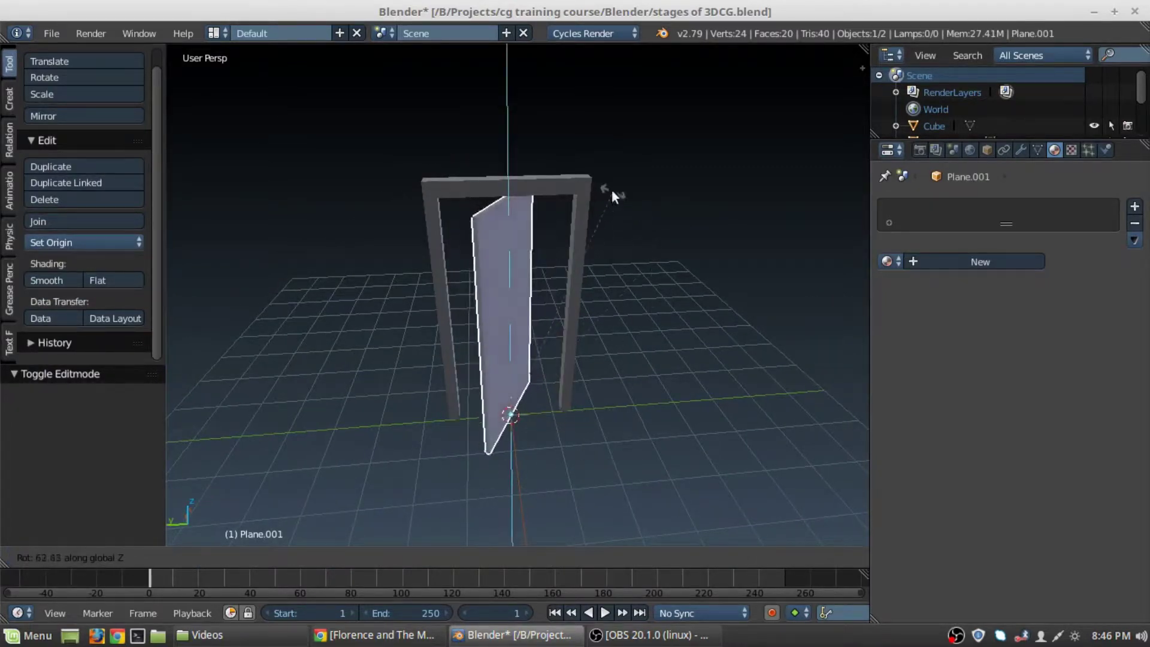
{"action": "left_click", "coordinate": [685, 422]}
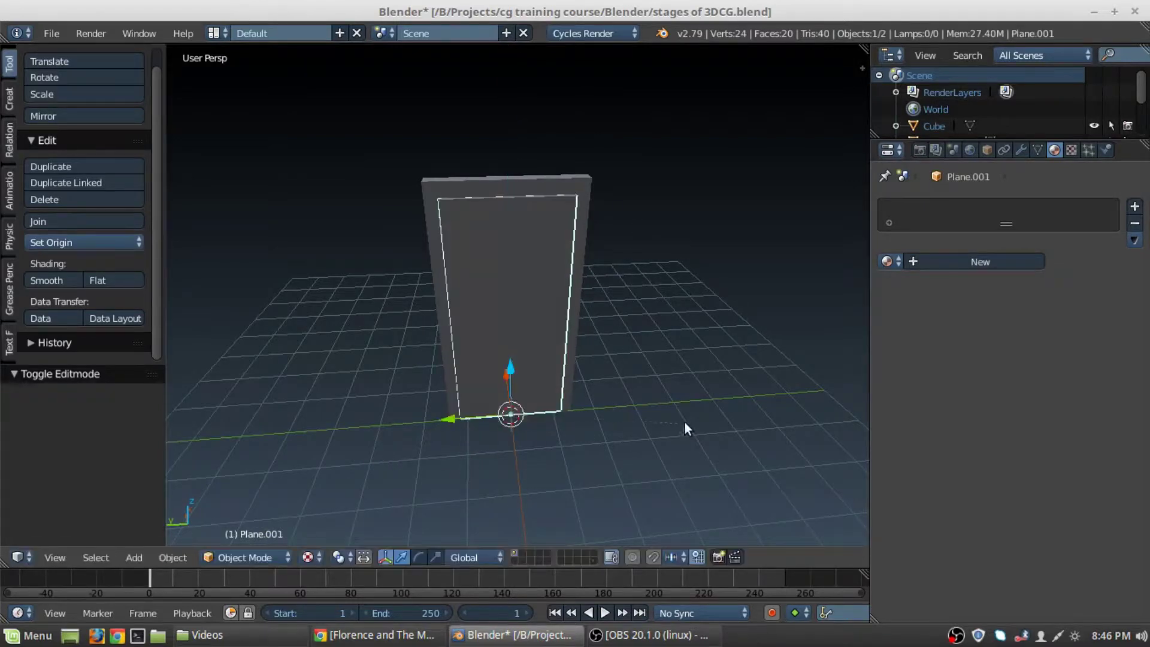
{"action": "scroll", "coordinate": [685, 423], "scroll_direction": "up", "scroll_amount": 3}
{"action": "middle_click_drag", "start_coordinate": [675, 427], "coordinate": [607, 281]}
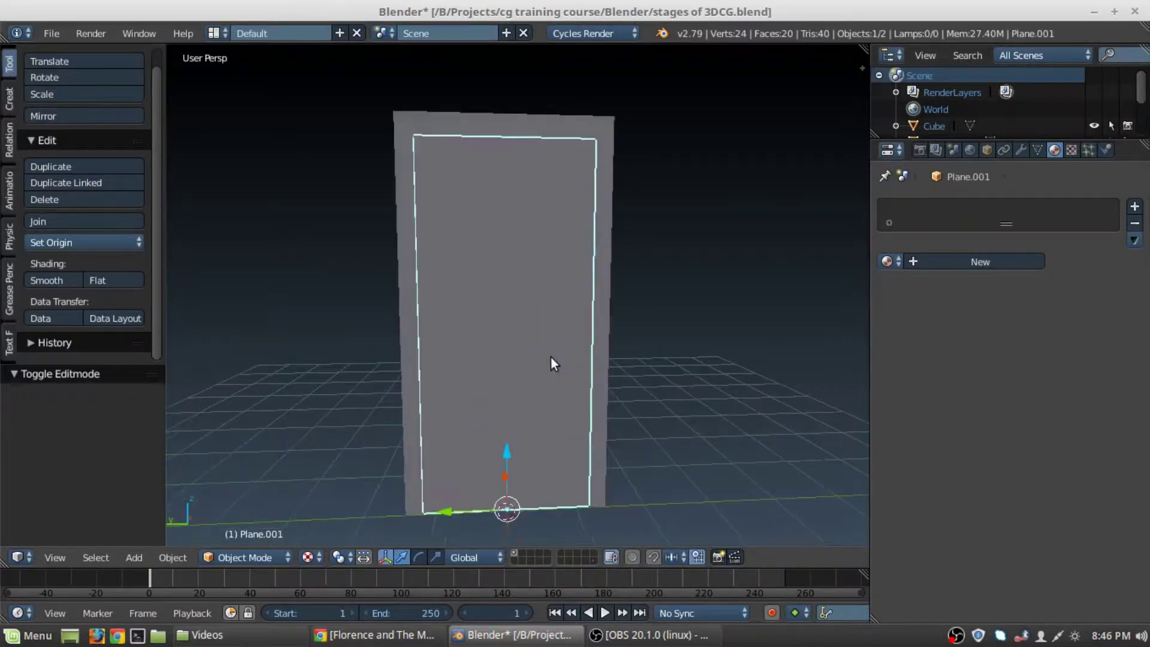
{"action": "middle_click_drag", "start_coordinate": [550, 357], "coordinate": [547, 301]}
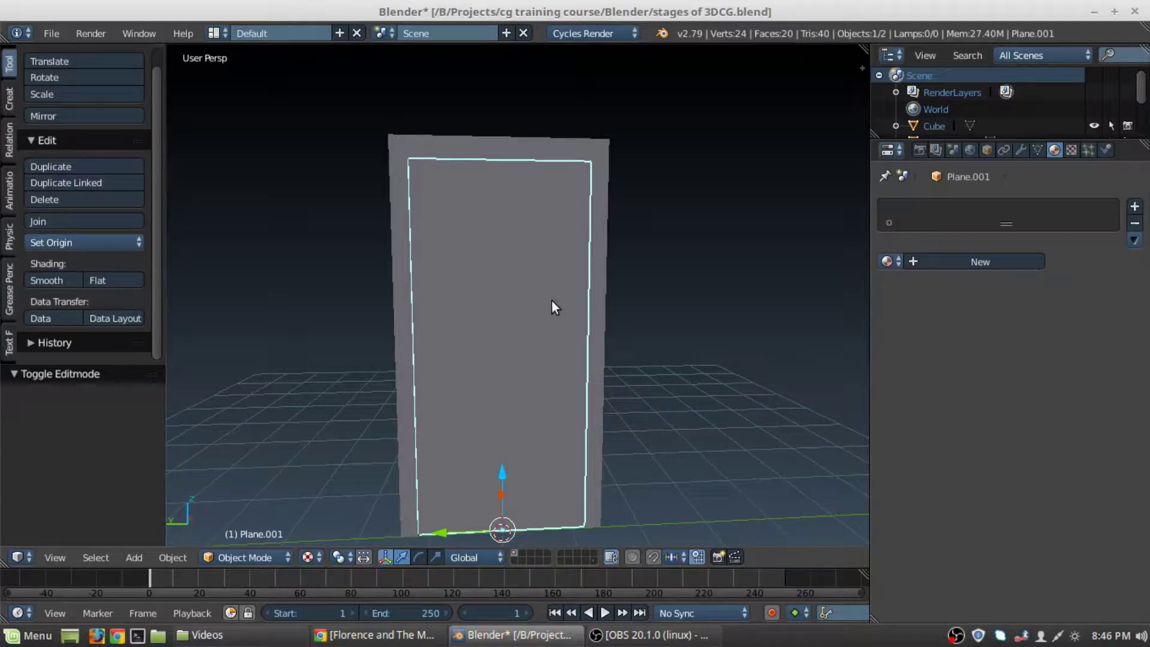
{"action": "middle_click_drag", "start_coordinate": [521, 377], "coordinate": [588, 324]}
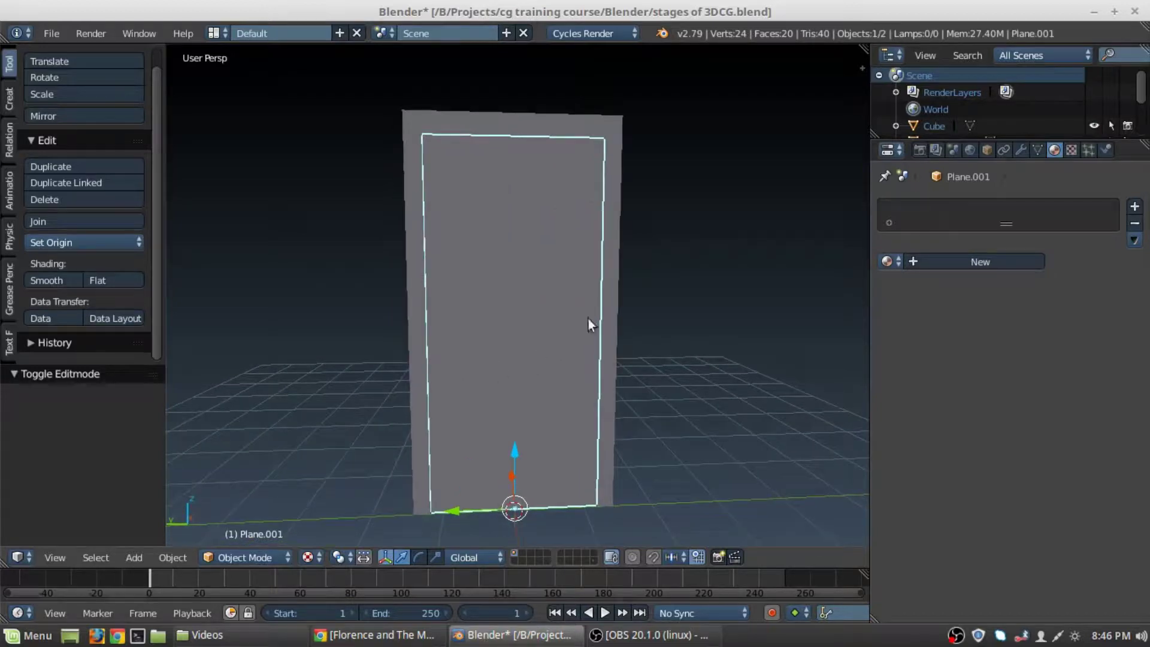
{"action": "middle_click_drag", "start_coordinate": [678, 296], "coordinate": [646, 269]}
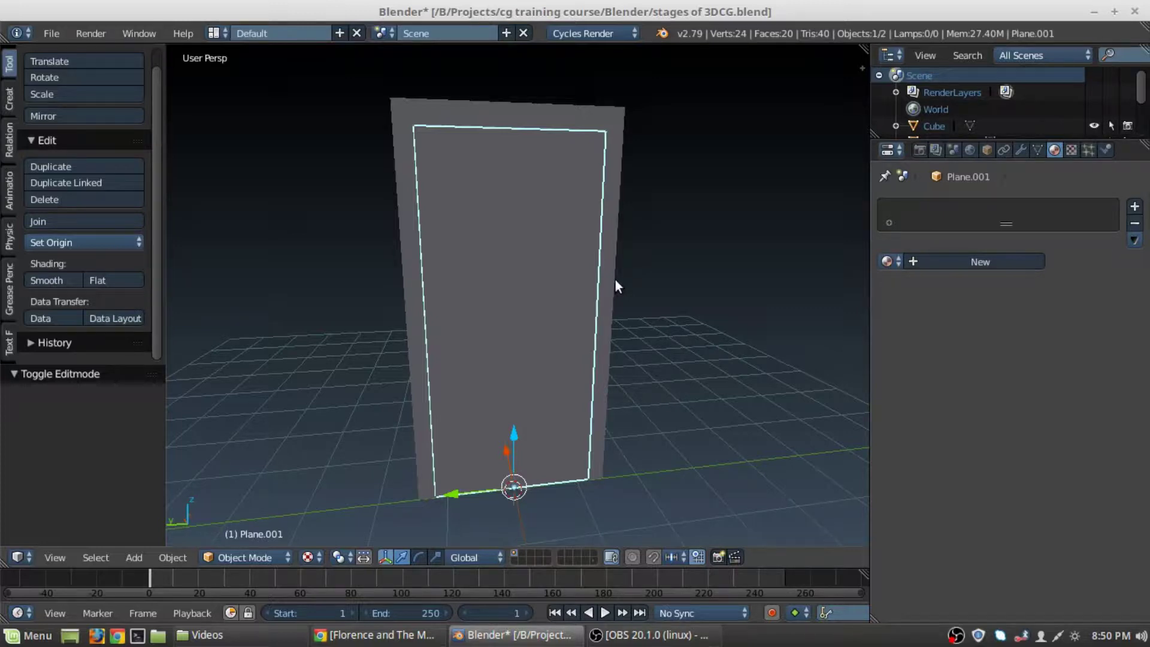
Step: Add an Armature > Single Bone at the base of the door
{"action": "key", "text": "shift+a"}
{"action": "mouse_move", "coordinate": [566, 373]}
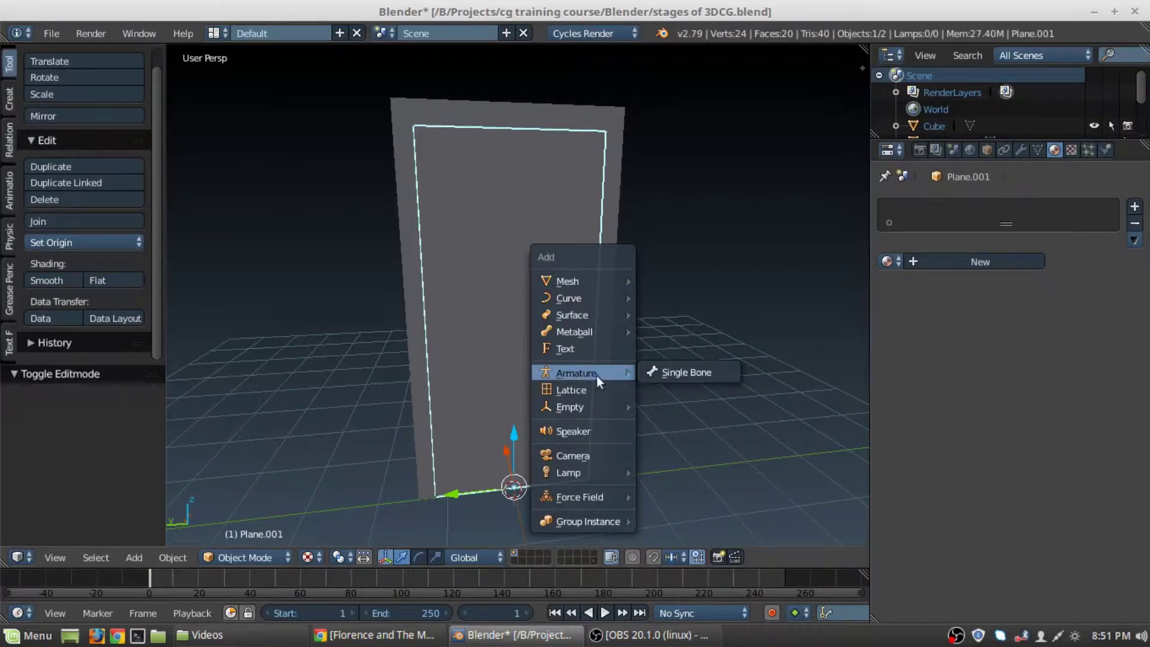
{"action": "left_click", "coordinate": [664, 376]}
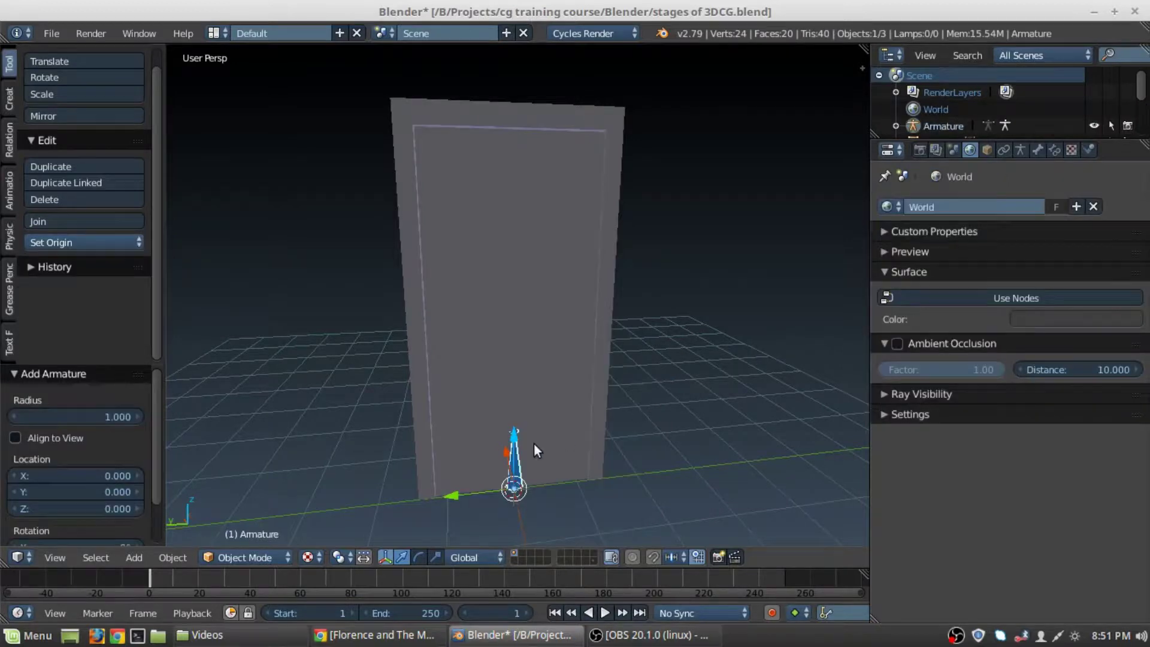
{"action": "middle_click_drag", "start_coordinate": [583, 440], "coordinate": [314, 425]}
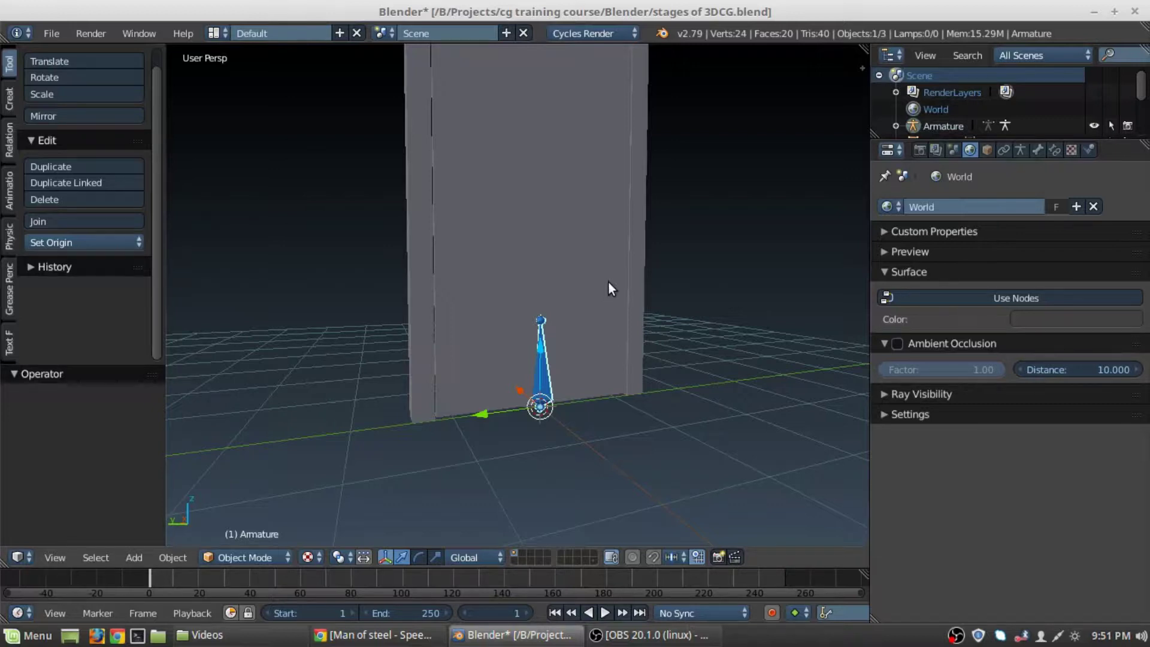
Step: Inspect the bone in the armature's Edit Mode, then reselect the door panel Plane.001
{"action": "middle_click_drag", "start_coordinate": [613, 271], "coordinate": [518, 364]}
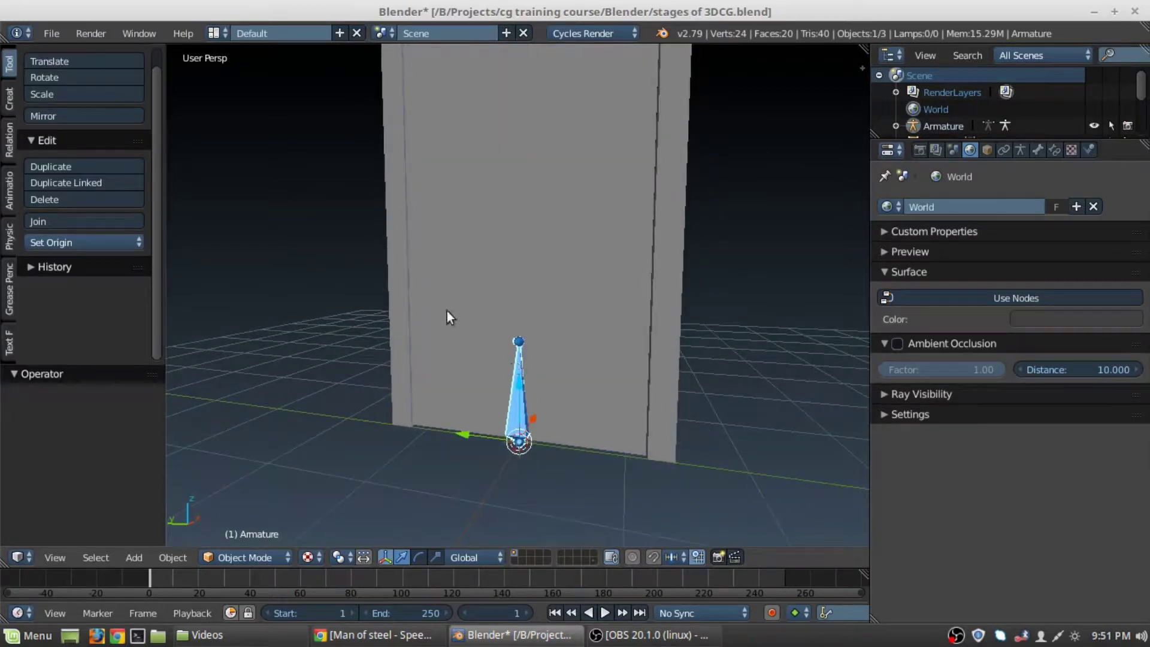
{"action": "middle_click_drag", "start_coordinate": [447, 311], "coordinate": [433, 339]}
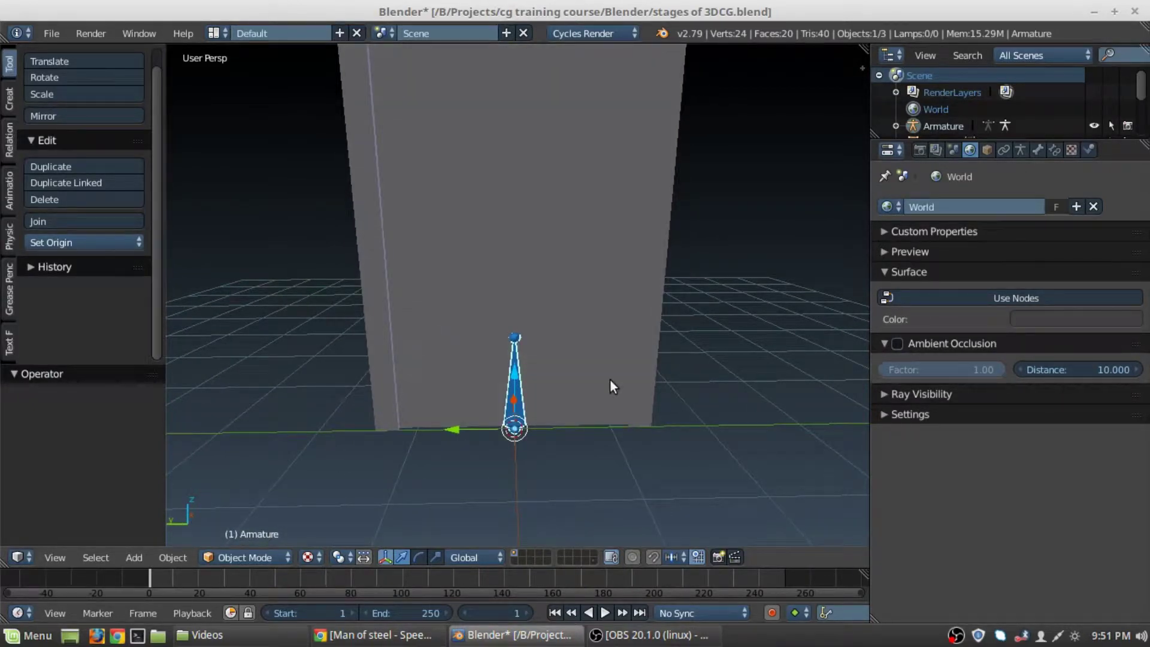
{"action": "key", "text": "Tab"}
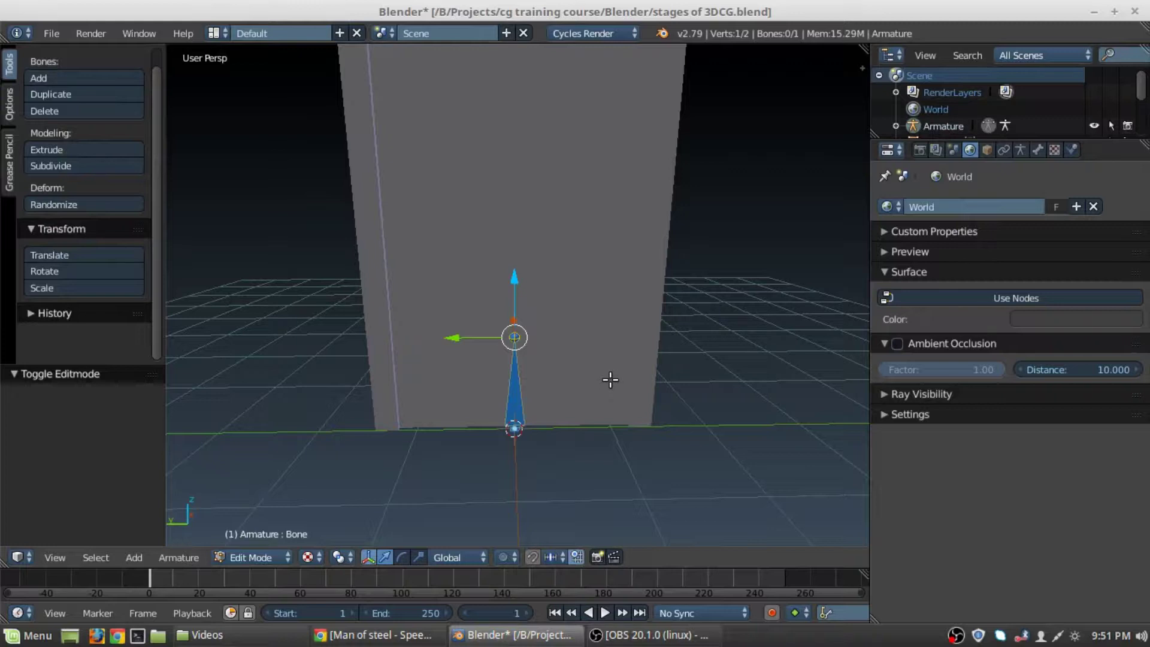
{"action": "key", "text": "Tab"}
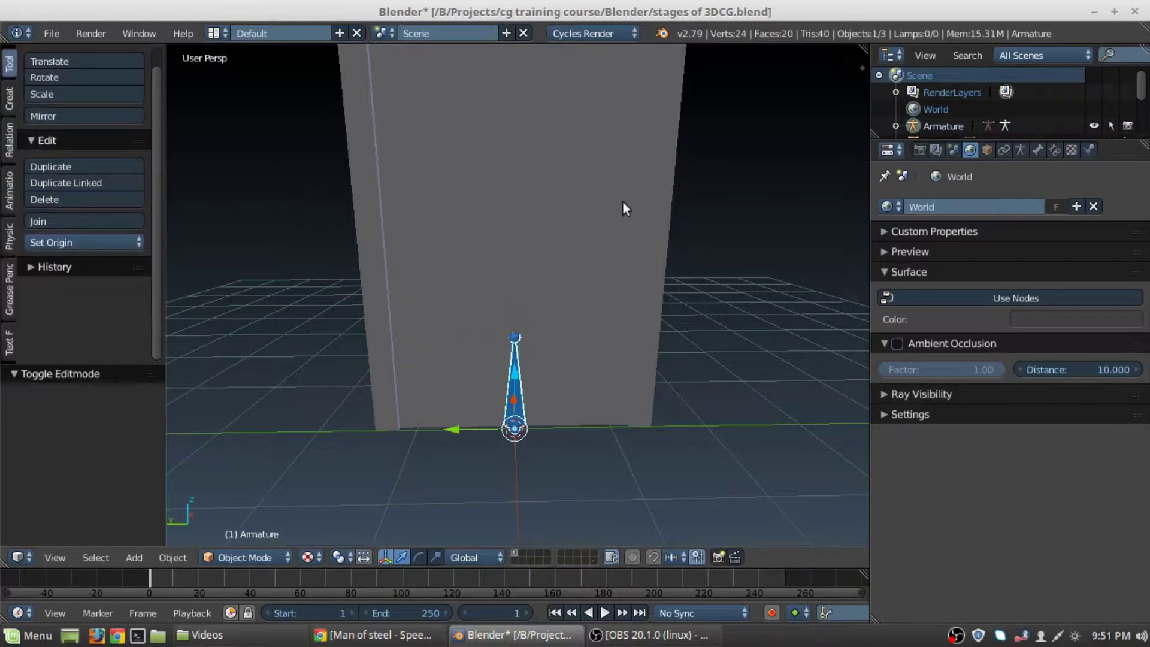
{"action": "right_click", "coordinate": [623, 207]}
{"action": "scroll", "coordinate": [624, 200], "scroll_direction": "down", "scroll_amount": 5}
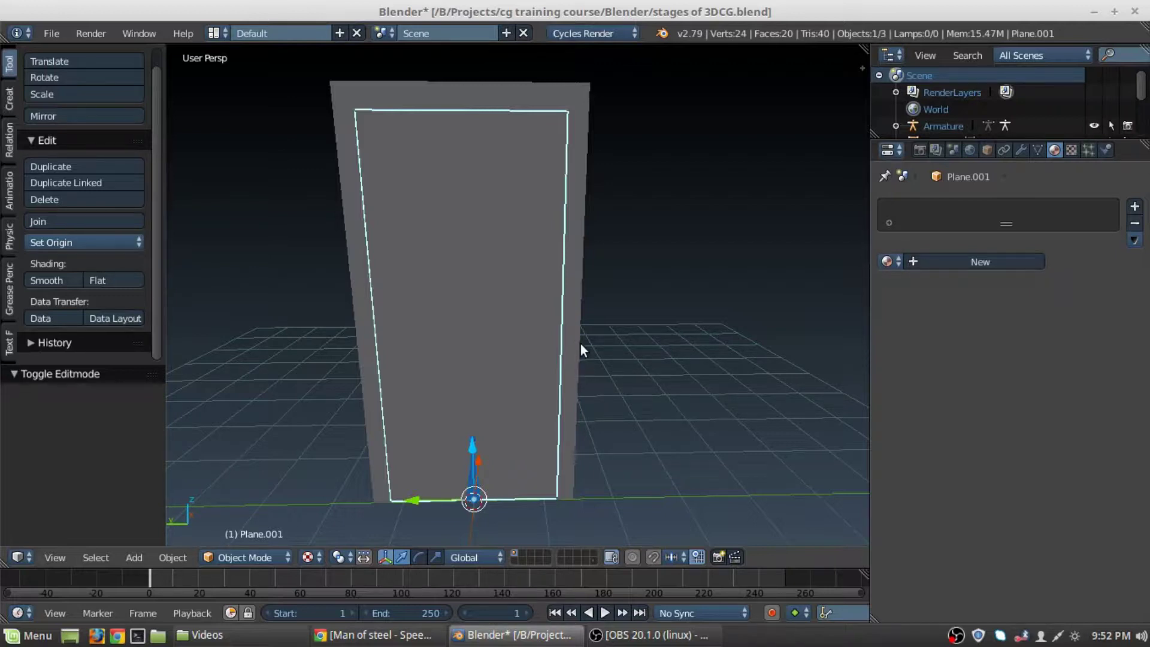
Step: Put the door panel into Edit Mode with wireframe display
{"action": "key", "text": "Tab"}
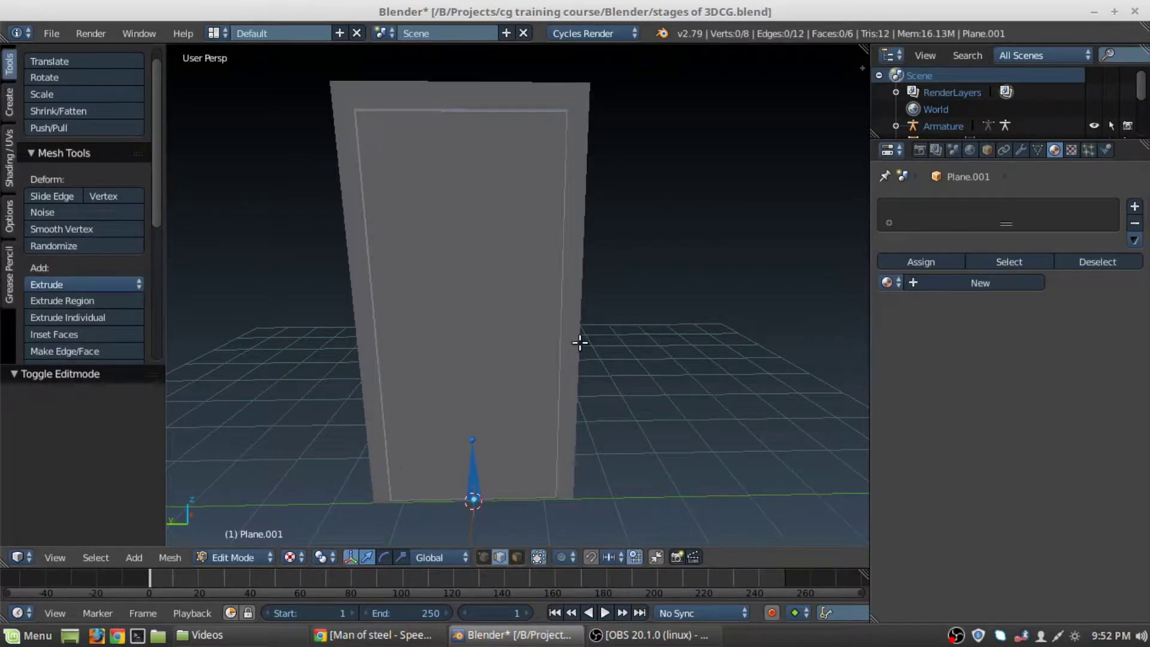
{"action": "key", "text": "z"}
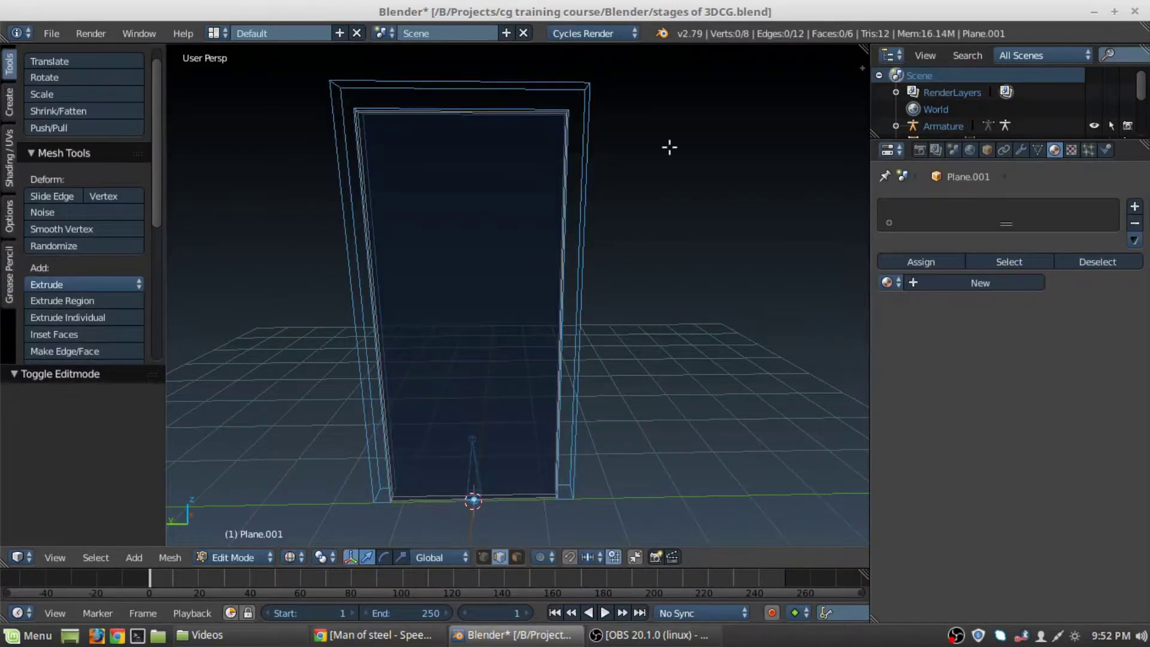
{"action": "mouse_move", "coordinate": [595, 246]}
{"action": "middle_mouse_down"}
{"action": "mouse_move", "coordinate": [471, 276]}
{"action": "mouse_move", "coordinate": [527, 304]}
{"action": "mouse_move", "coordinate": [563, 177]}
{"action": "middle_mouse_up"}
Step: Snap the 3D cursor to the door's selected right vertical edge with Cursor to Selected
{"action": "right_click", "coordinate": [563, 208]}
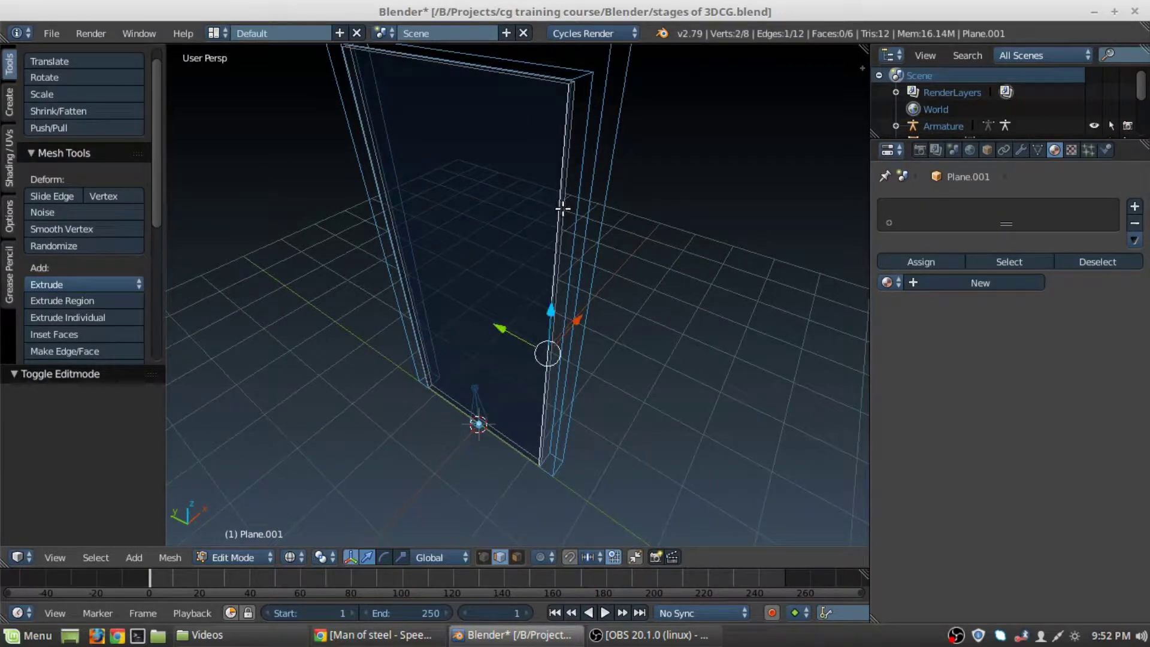
{"action": "middle_click_drag", "start_coordinate": [567, 218], "coordinate": [686, 230]}
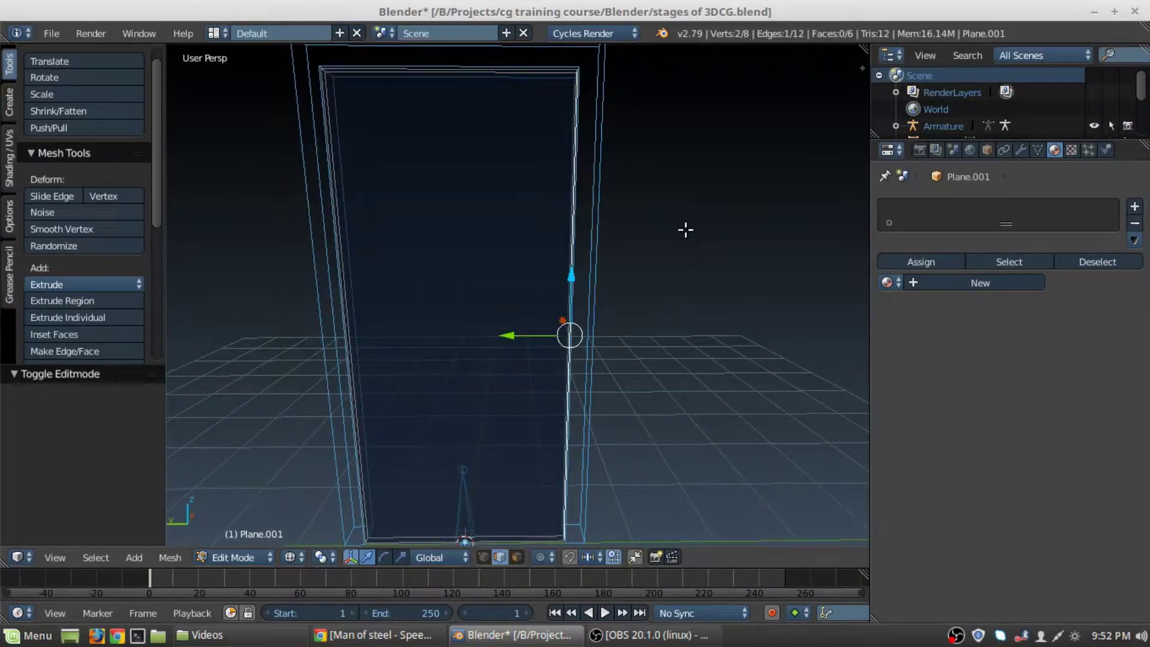
{"action": "key", "text": "shift+s"}
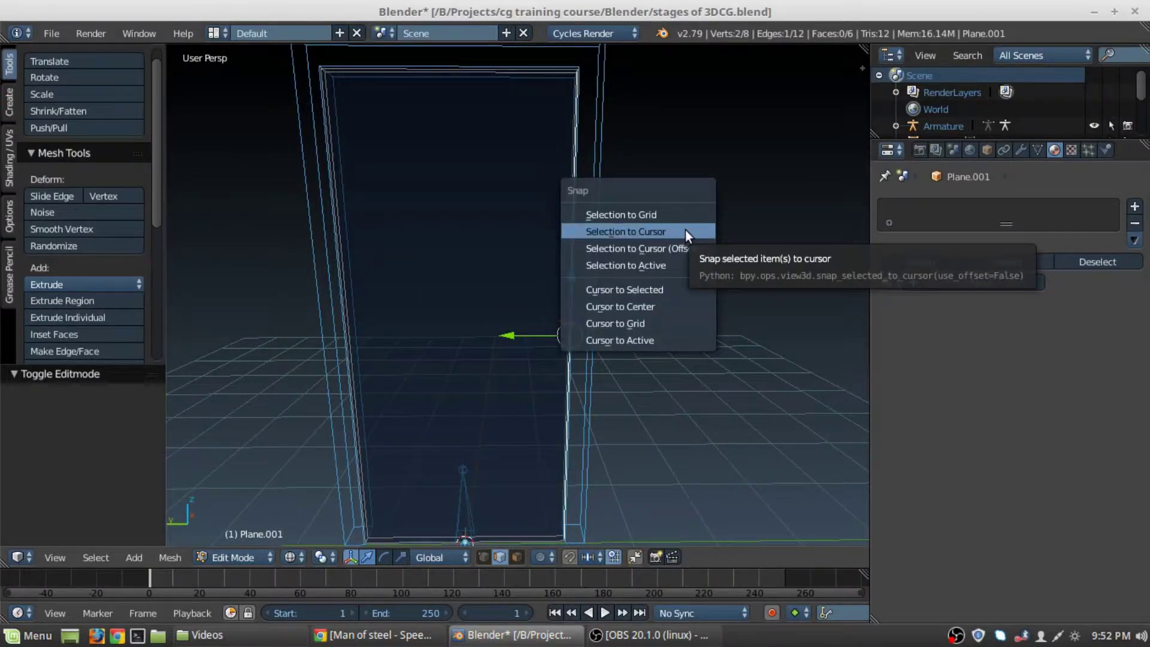
{"action": "left_click", "coordinate": [654, 285]}
{"action": "scroll", "coordinate": [527, 365], "scroll_direction": "down", "scroll_amount": 4}
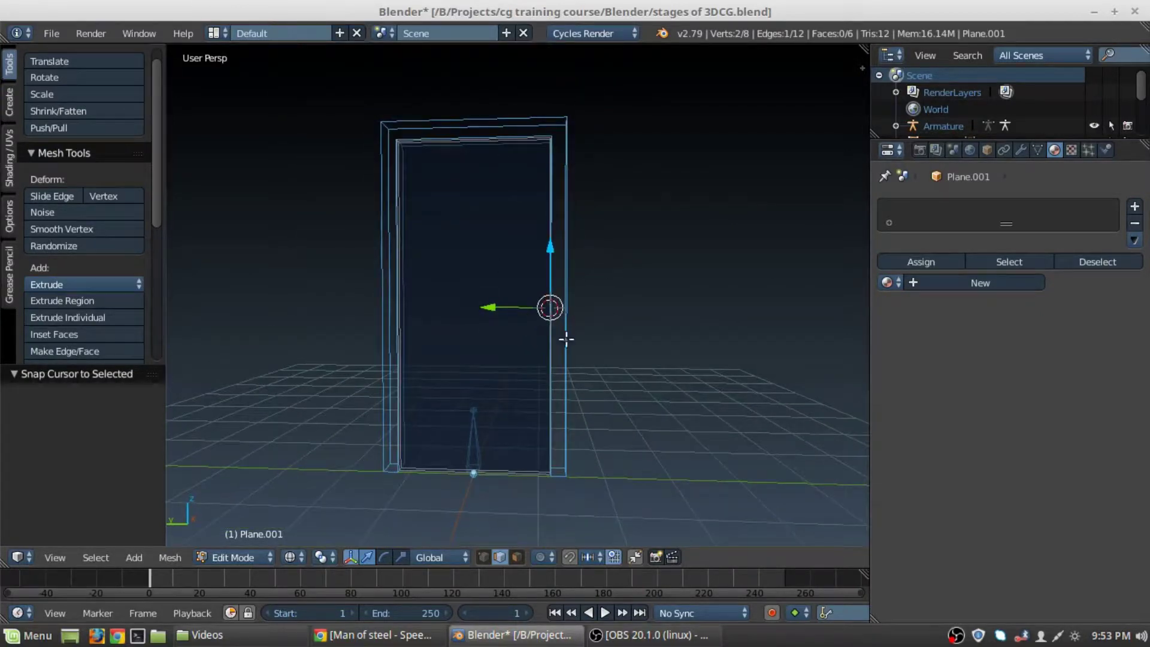
{"action": "middle_click_drag", "start_coordinate": [470, 213], "coordinate": [567, 268]}
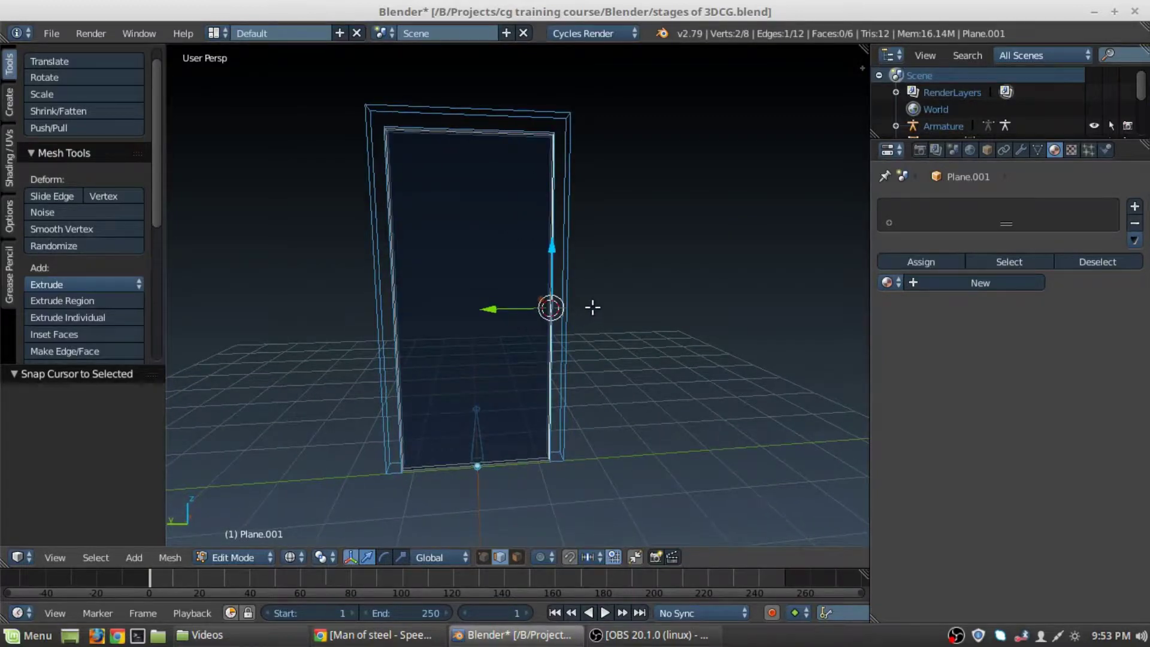
{"action": "mouse_move", "coordinate": [601, 308]}
{"action": "middle_mouse_down"}
{"action": "mouse_move", "coordinate": [596, 231]}
{"action": "mouse_move", "coordinate": [613, 285]}
{"action": "mouse_move", "coordinate": [595, 368]}
{"action": "mouse_move", "coordinate": [601, 304]}
{"action": "mouse_move", "coordinate": [590, 308]}
{"action": "mouse_move", "coordinate": [608, 311]}
{"action": "middle_mouse_up"}
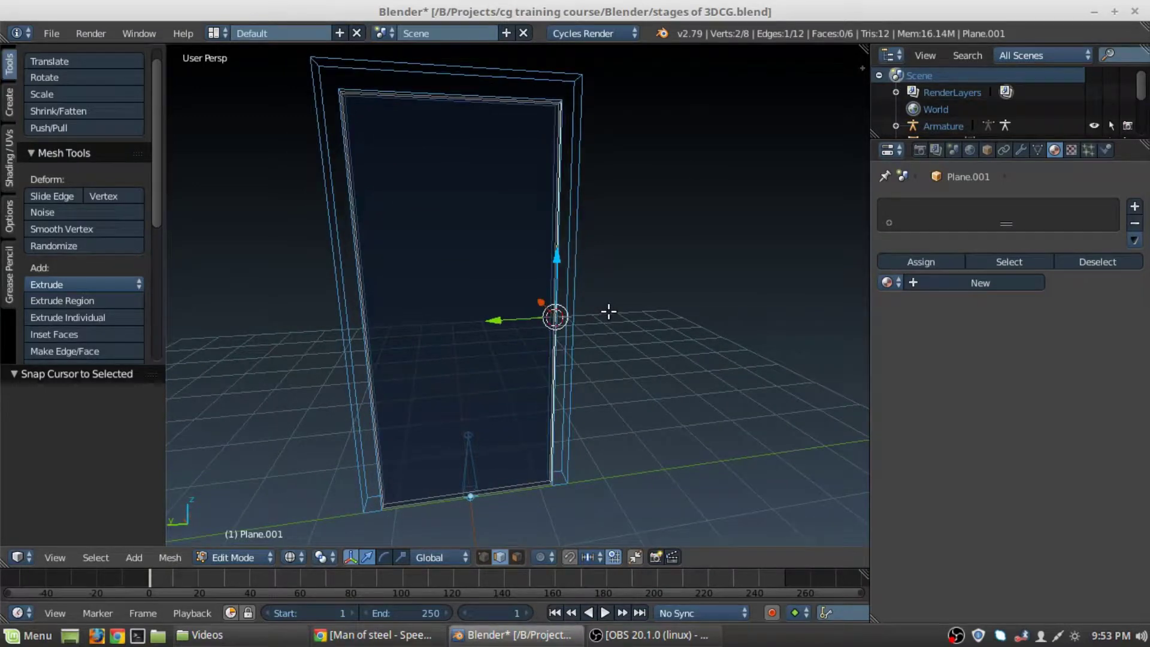
Step: Deselect the door's vertices, return to Object Mode and select the armature
{"action": "key", "text": "Tab"}
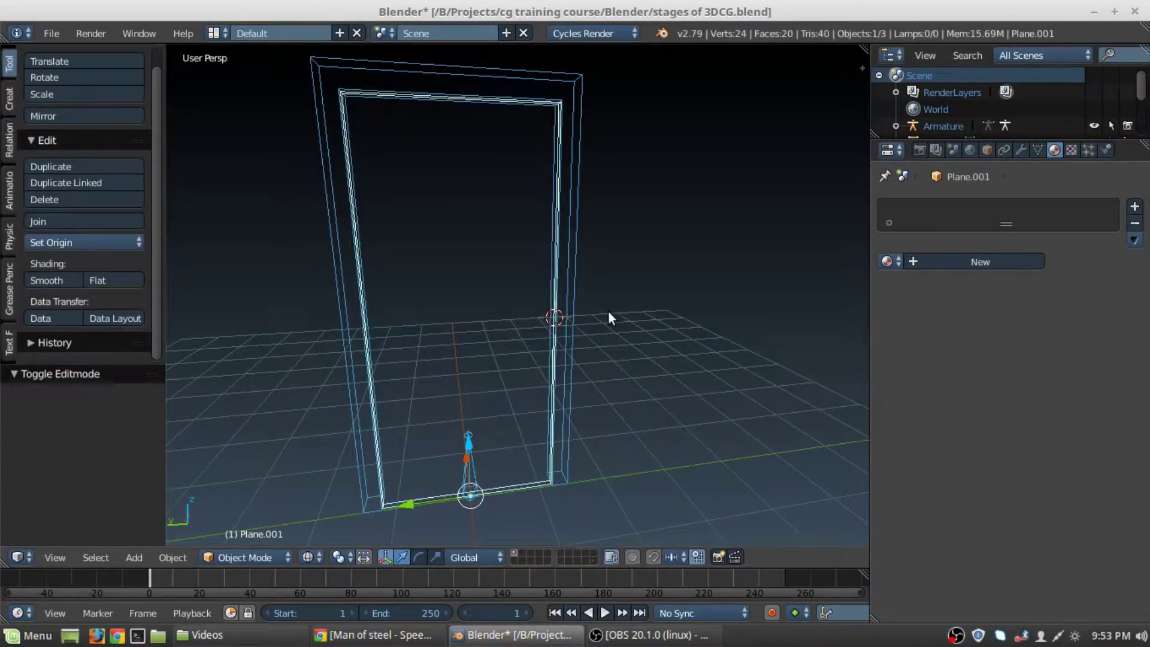
{"action": "key", "text": "Tab"}
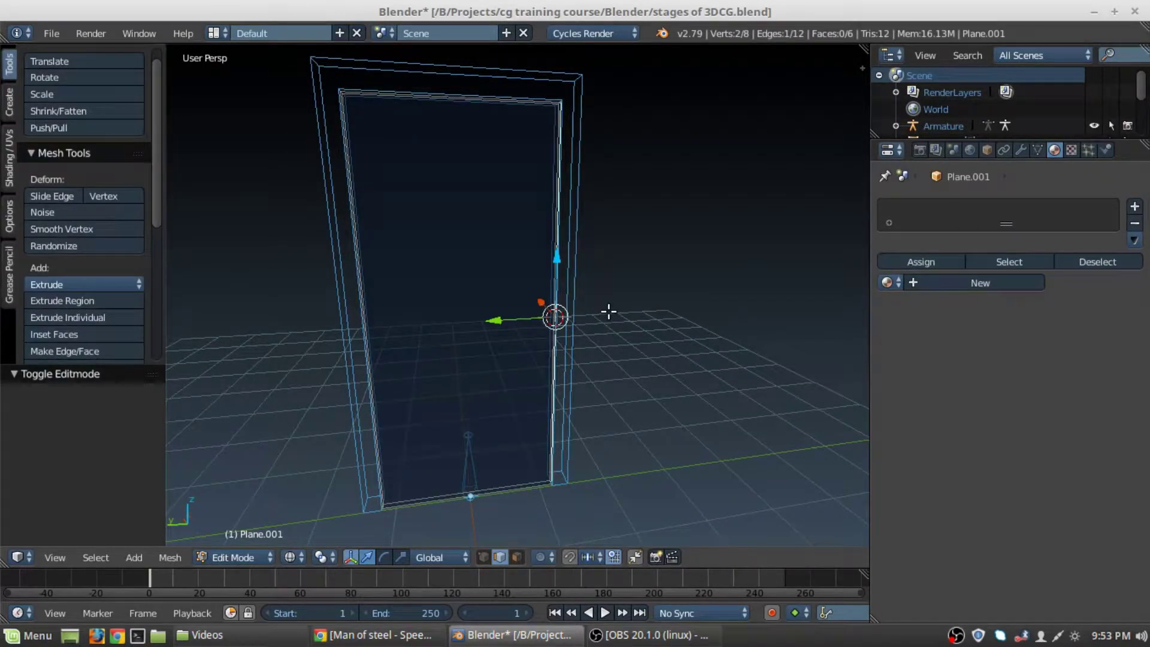
{"action": "key", "text": "a"}
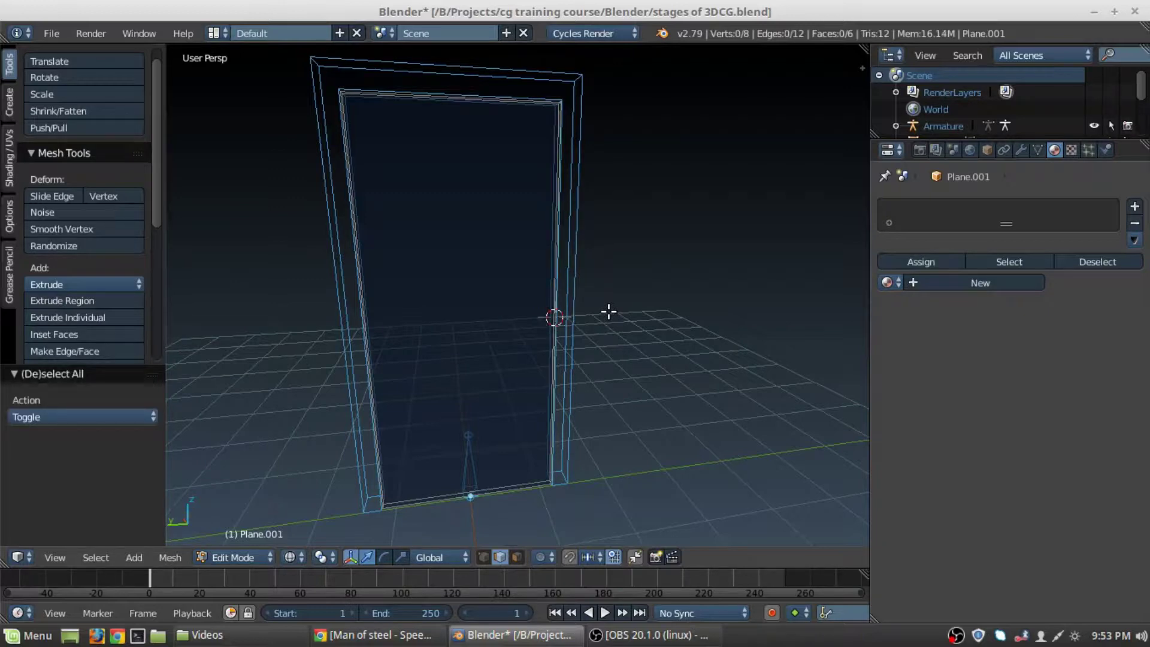
{"action": "key", "text": "Tab"}
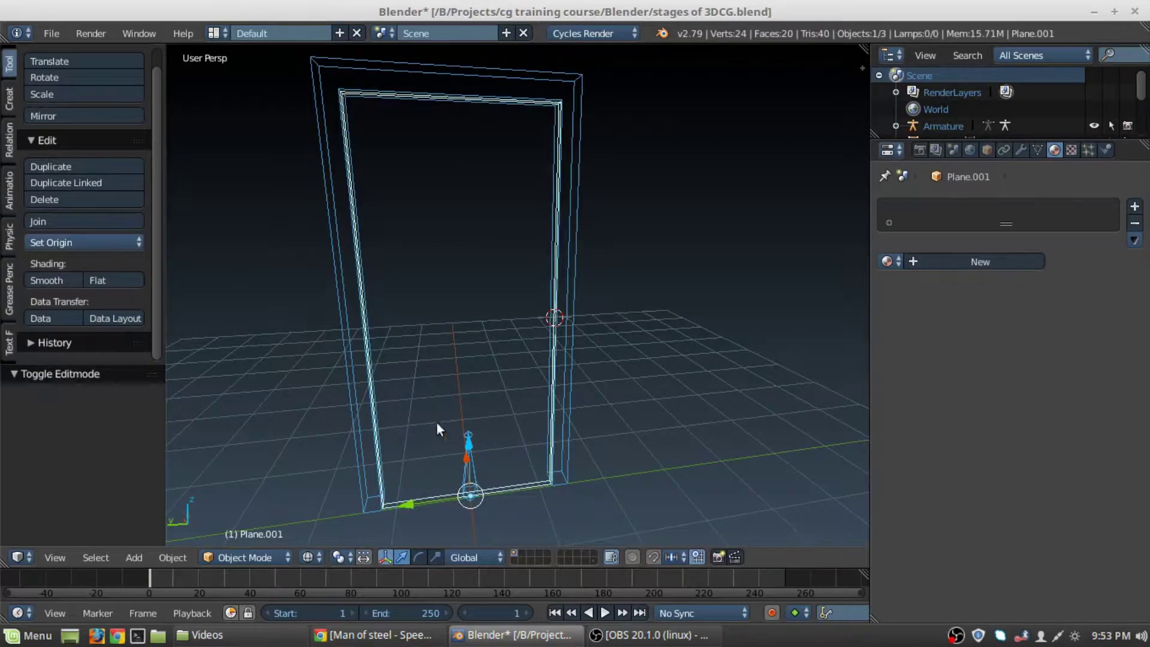
{"action": "right_click", "coordinate": [472, 470]}
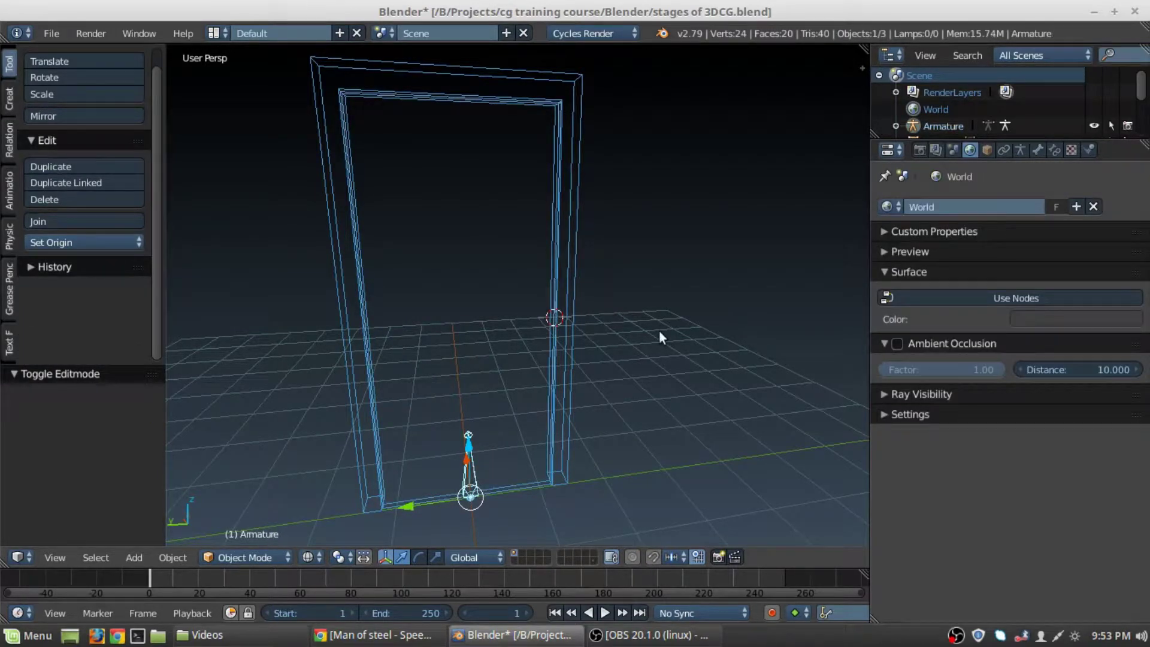
{"action": "middle_click_drag", "start_coordinate": [603, 346], "coordinate": [592, 347]}
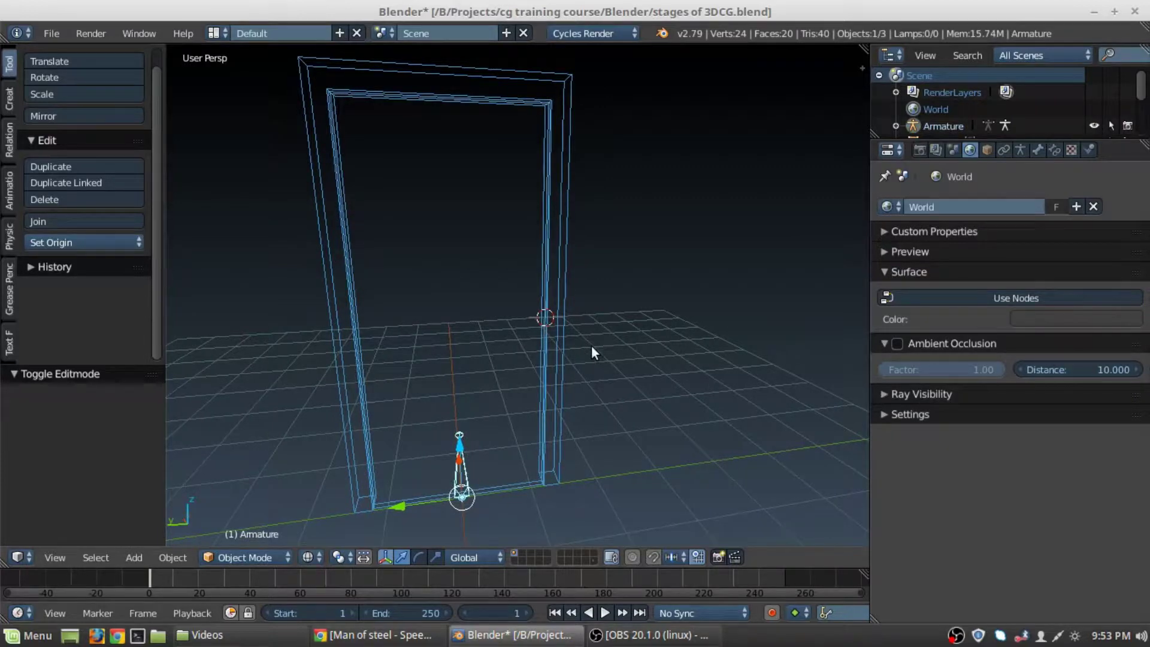
Step: In the armature's Edit Mode, snap the whole bone onto the 3D cursor
{"action": "key", "text": "Tab"}
{"action": "middle_click_drag", "start_coordinate": [585, 360], "coordinate": [578, 360]}
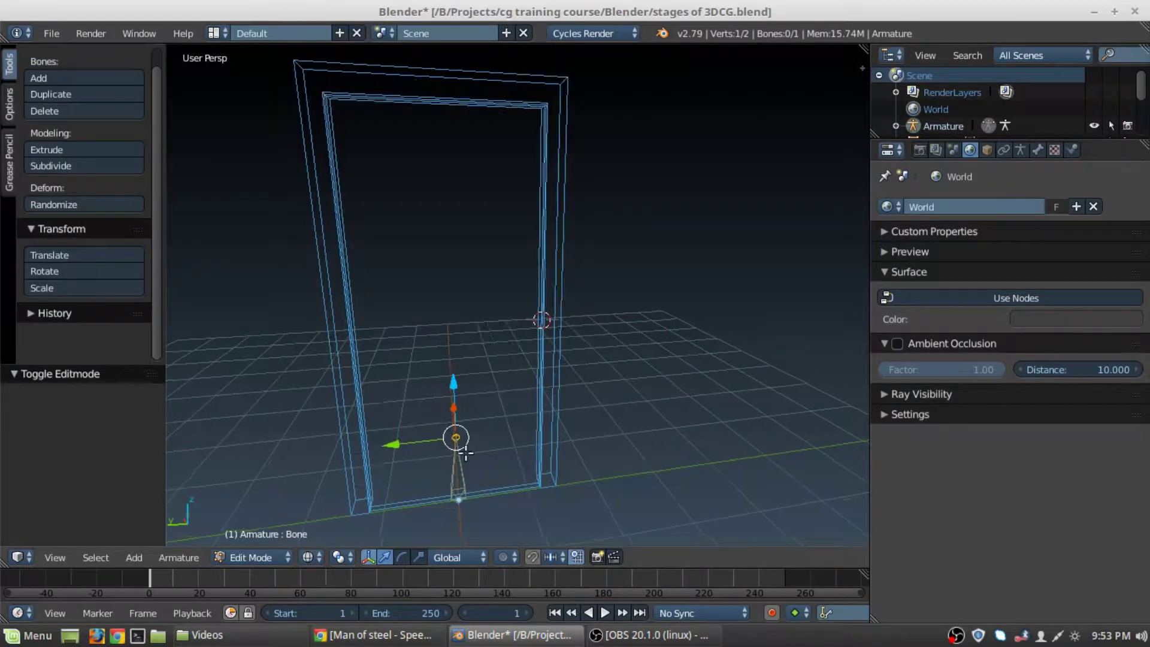
{"action": "middle_click_drag", "start_coordinate": [514, 492], "coordinate": [470, 483]}
{"action": "right_click", "coordinate": [467, 482]}
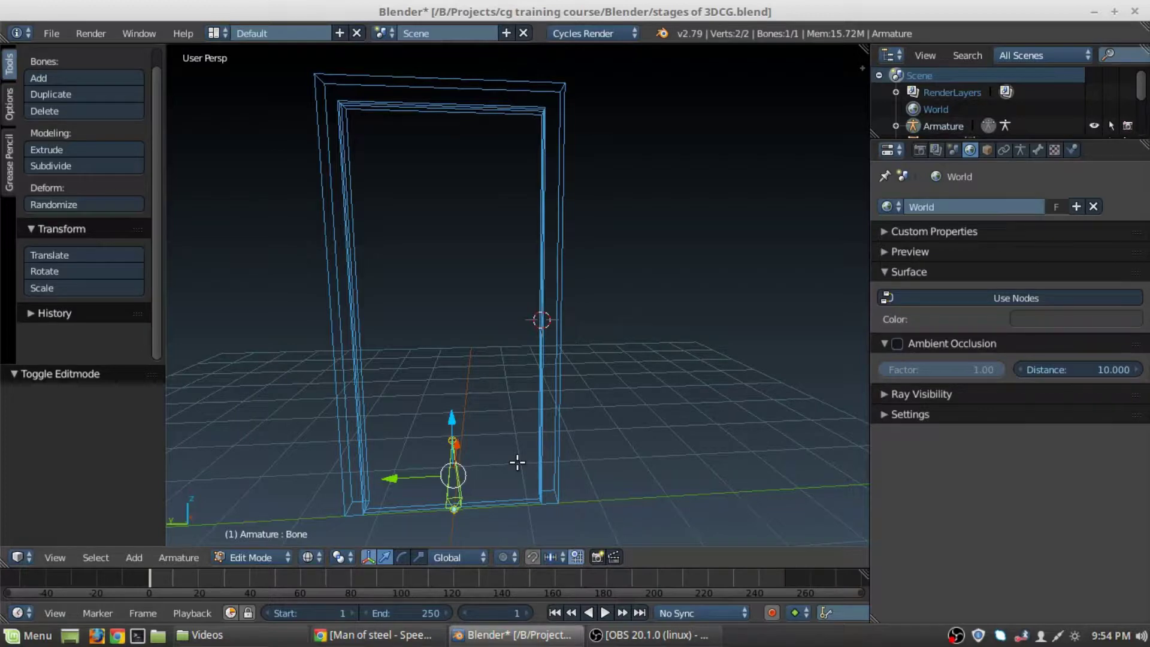
{"action": "key", "text": "shift+s"}
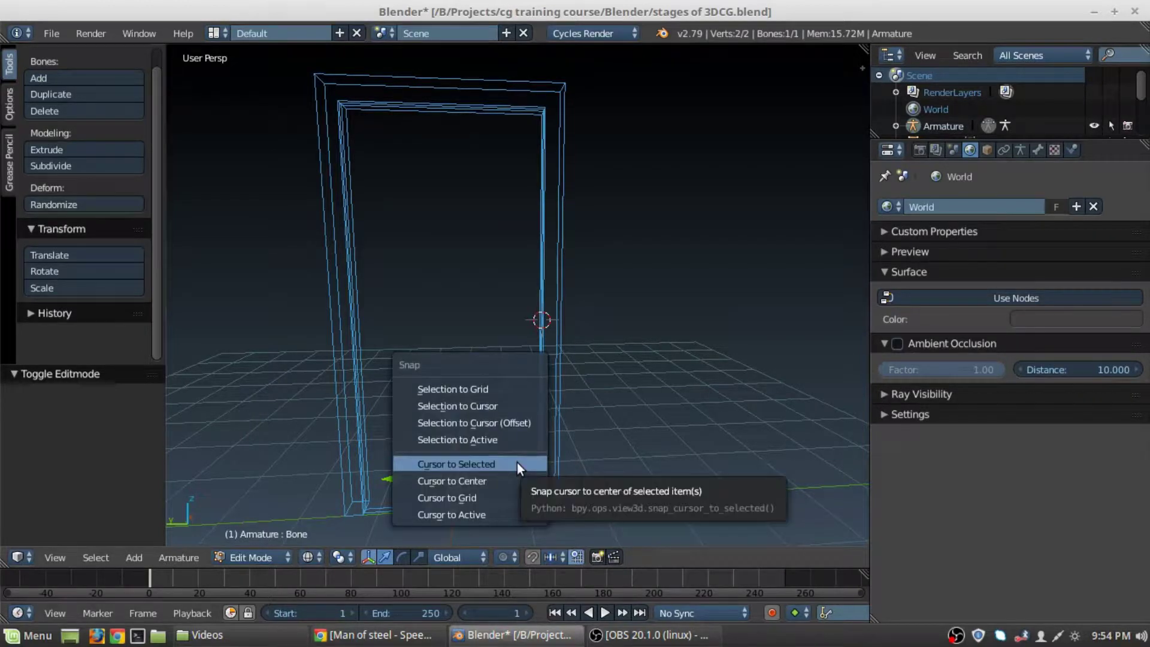
{"action": "left_click", "coordinate": [501, 407]}
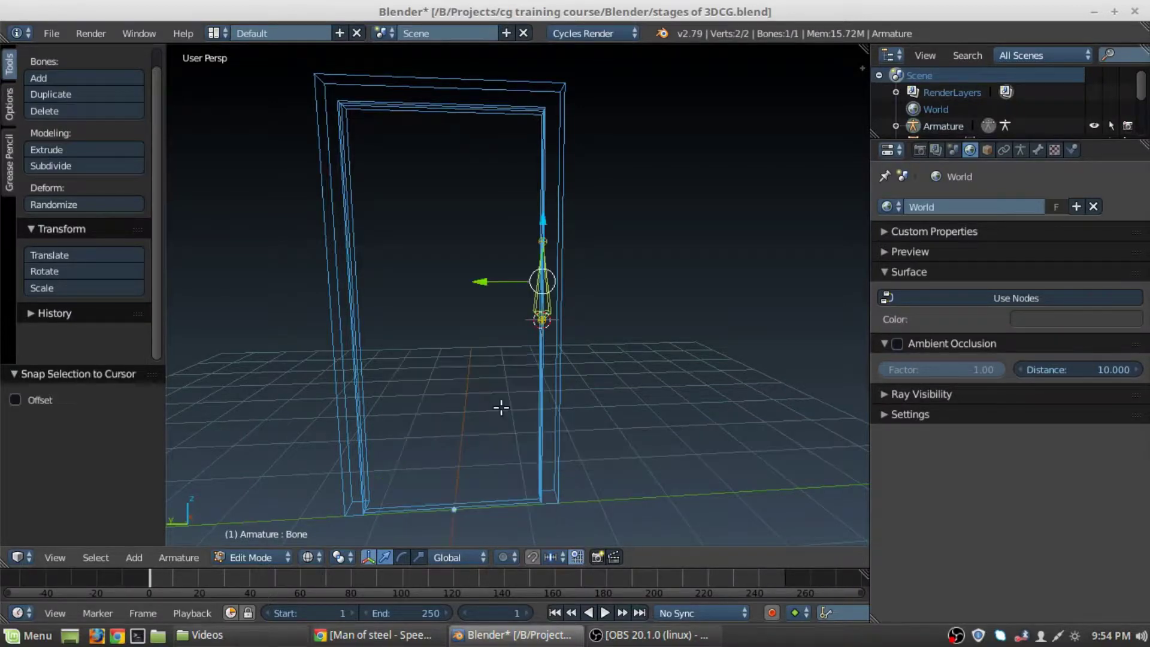
{"action": "middle_click_drag", "start_coordinate": [619, 311], "coordinate": [563, 380]}
{"action": "scroll", "coordinate": [584, 401], "scroll_direction": "up", "scroll_amount": 4}
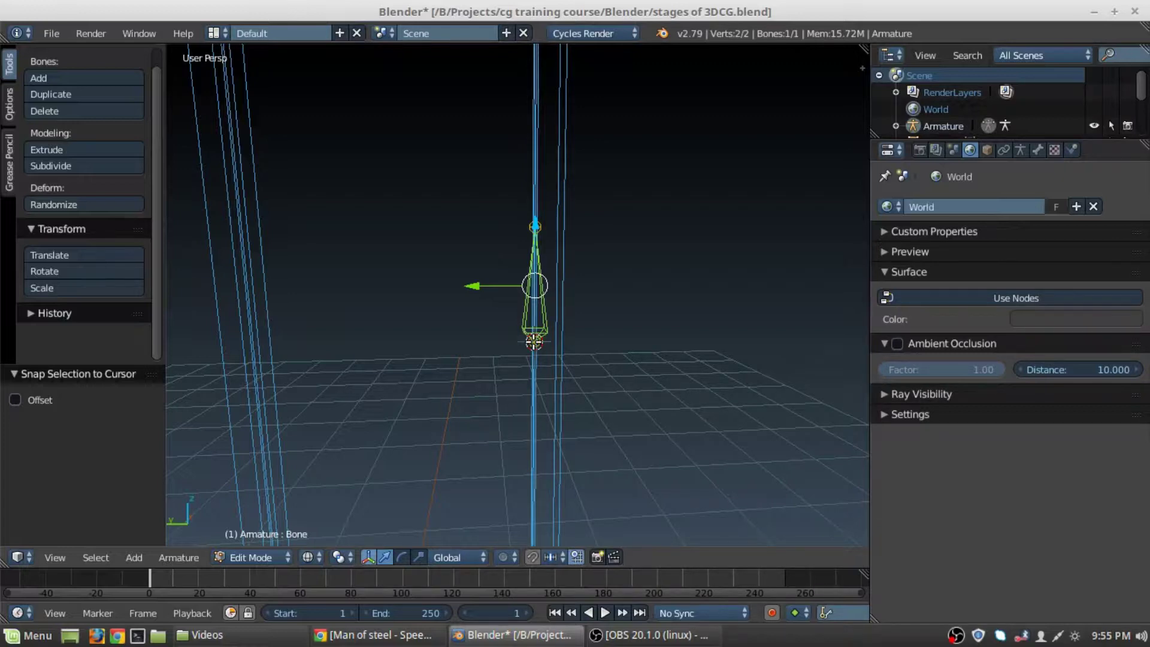
Step: Move the bone's lower joint sideways along the Y axis
{"action": "right_click", "coordinate": [534, 343]}
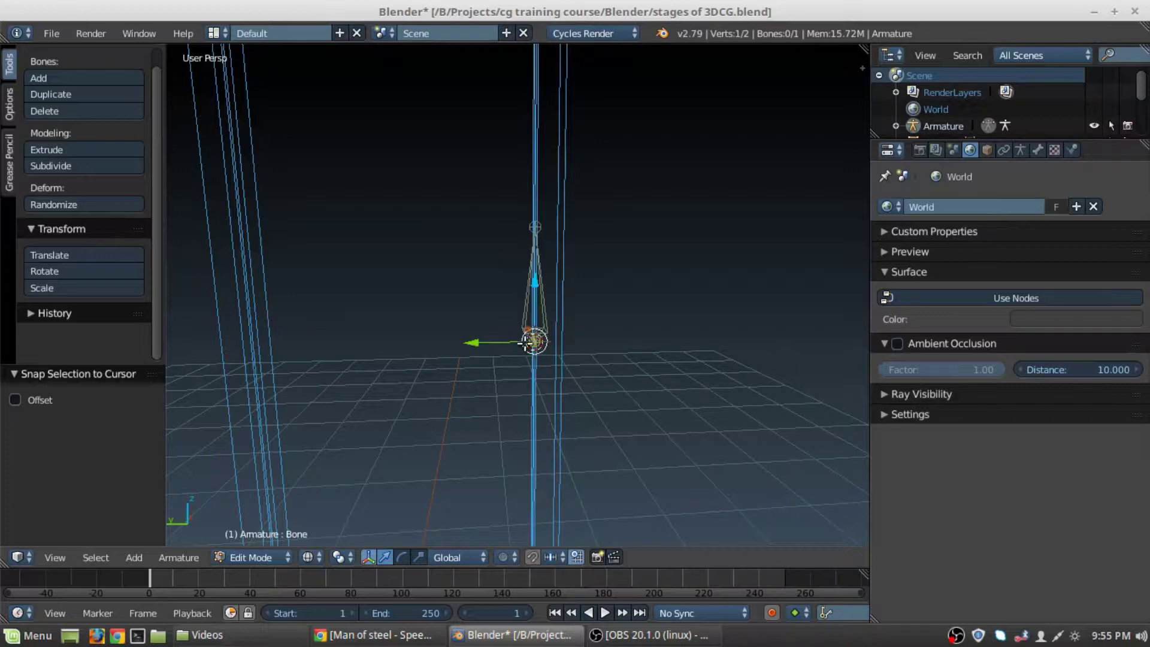
{"action": "middle_click_drag", "start_coordinate": [444, 311], "coordinate": [475, 351]}
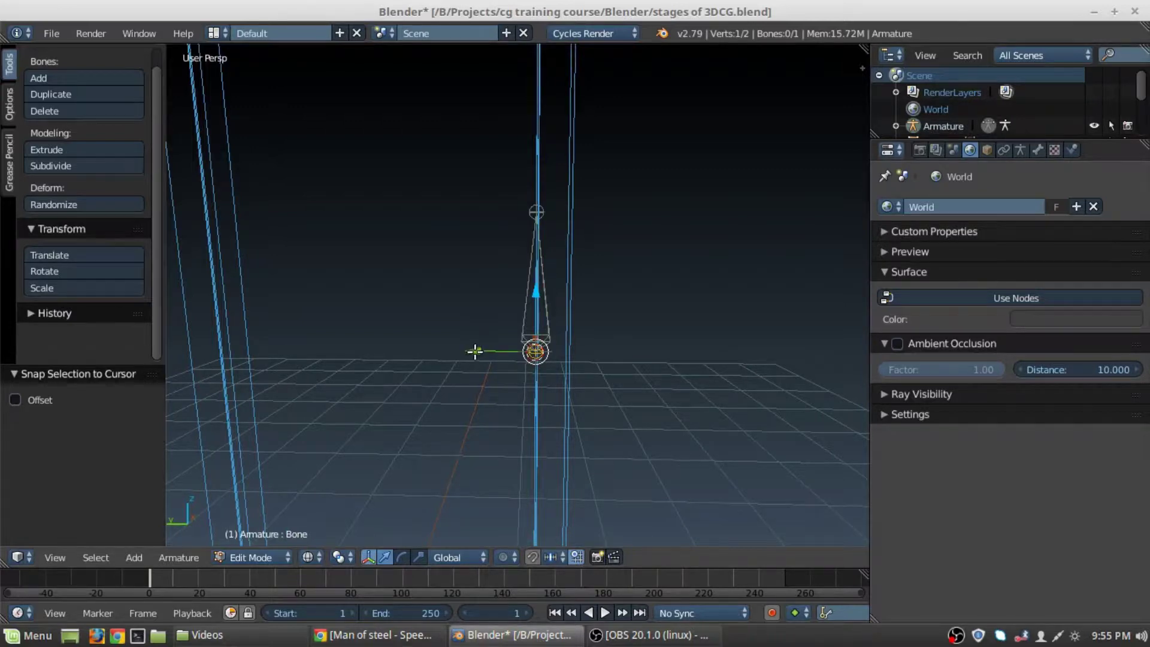
{"action": "left_click_drag", "start_coordinate": [475, 350], "coordinate": [502, 347]}
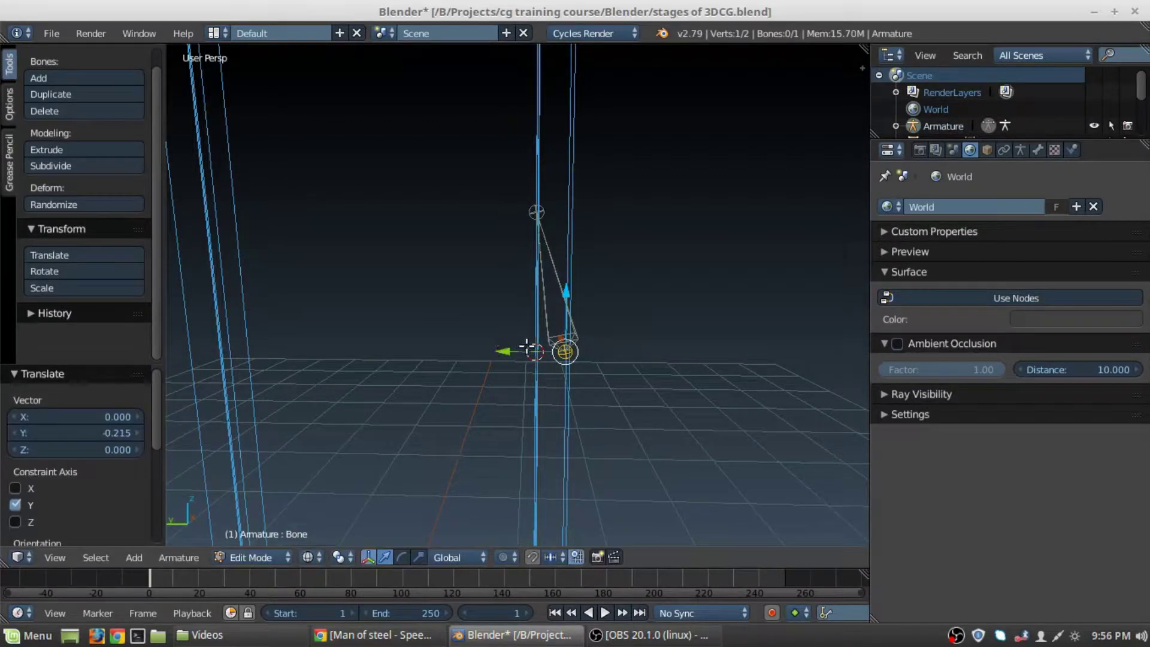
{"action": "scroll", "coordinate": [567, 354], "scroll_direction": "up", "scroll_amount": 3}
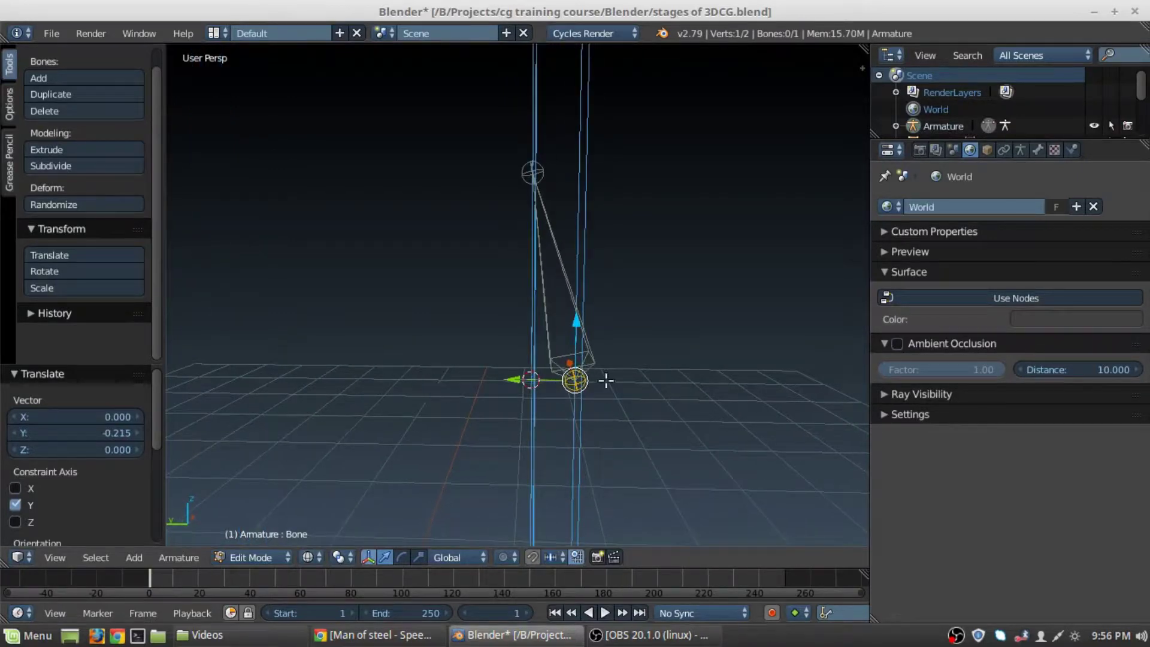
{"action": "left_click_drag", "start_coordinate": [513, 381], "coordinate": [521, 387]}
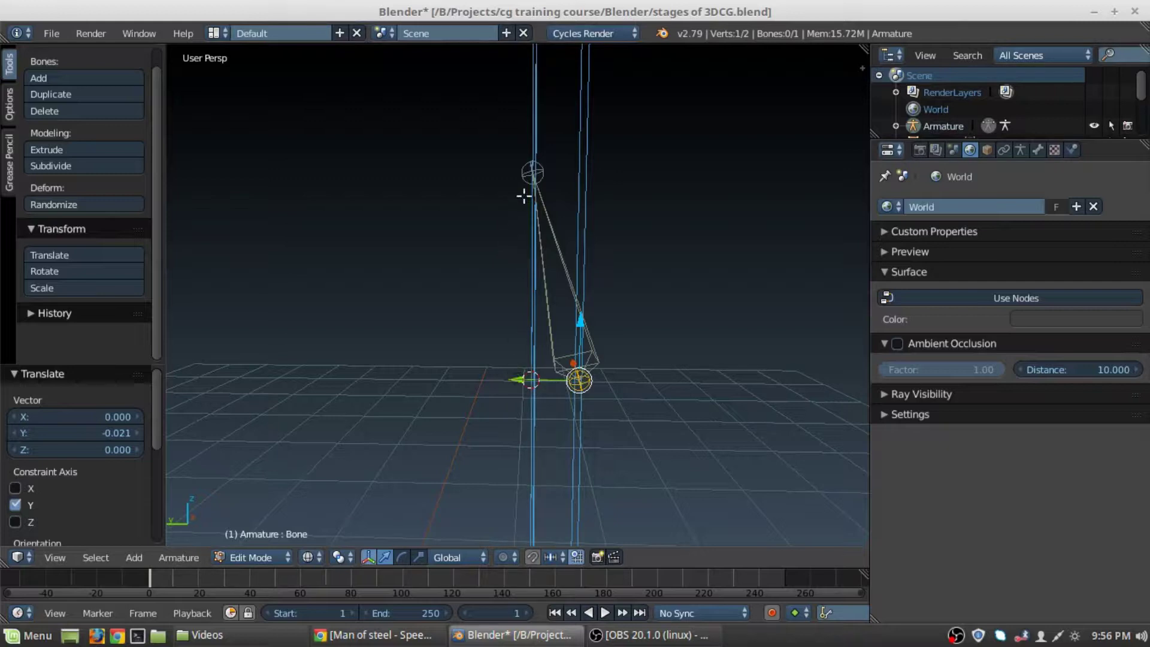
Step: Snap the bone's upper joint to the 3D cursor at the door edge
{"action": "right_click", "coordinate": [529, 173]}
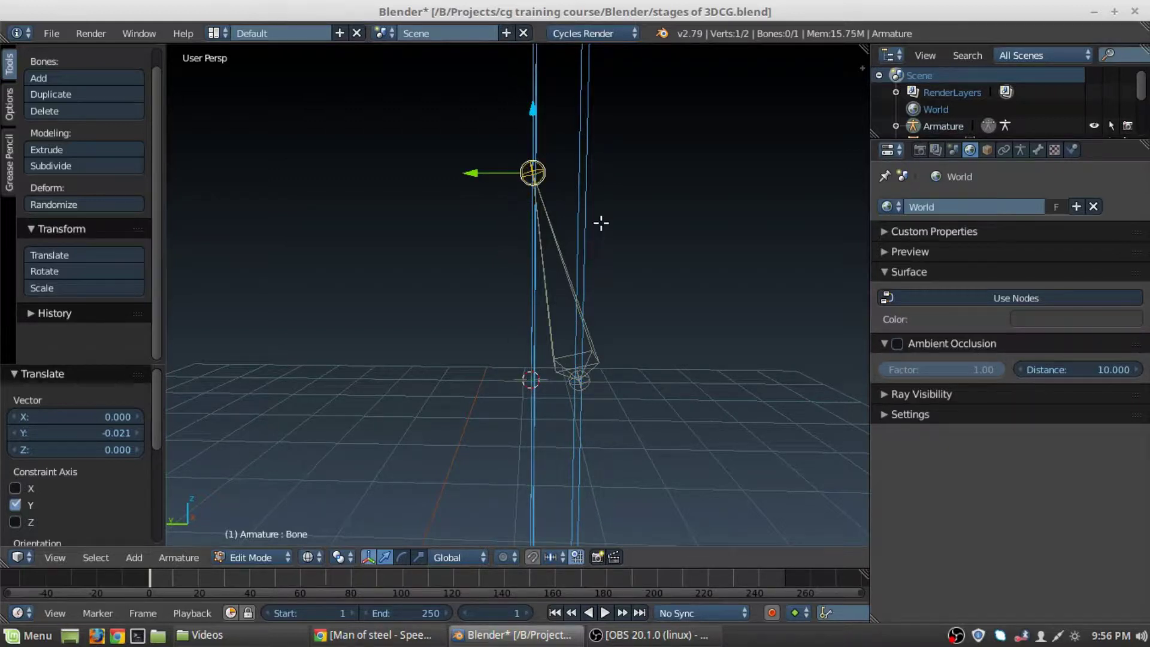
{"action": "key", "text": "shift+s"}
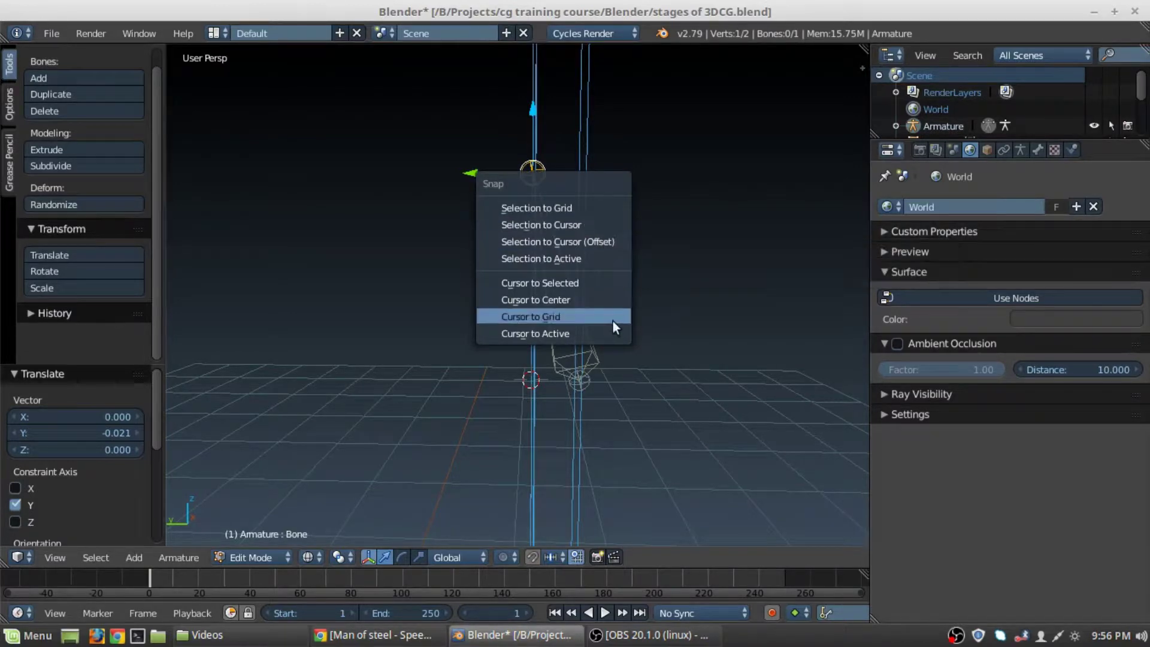
{"action": "left_click", "coordinate": [548, 224]}
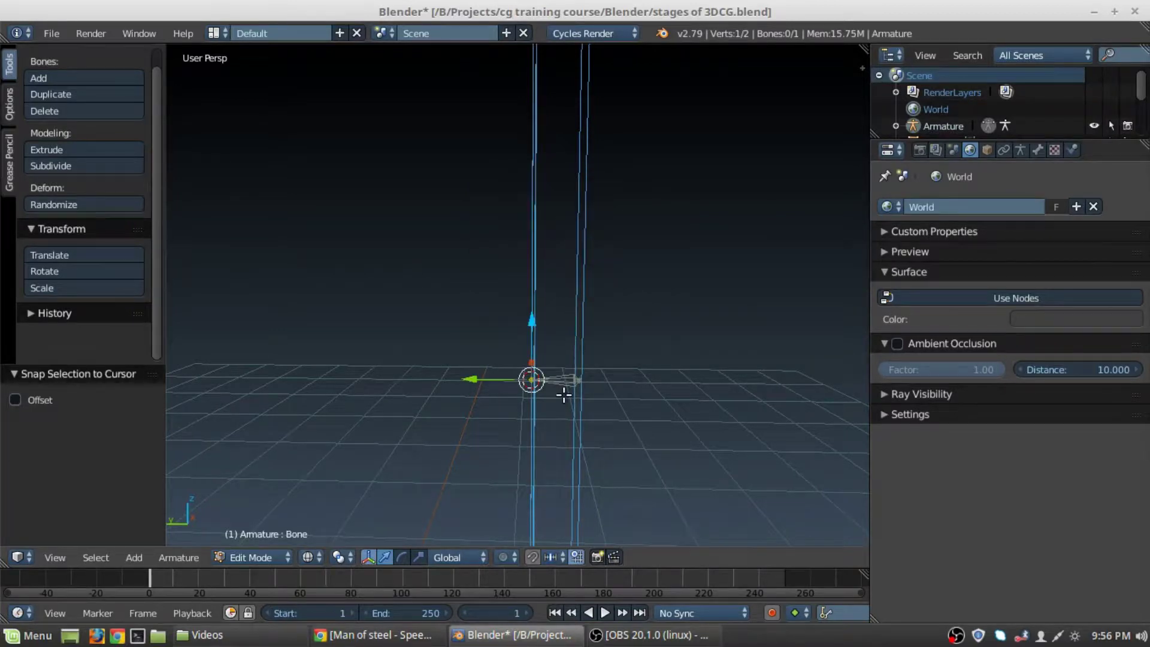
{"action": "middle_click_drag", "start_coordinate": [529, 396], "coordinate": [547, 357], "text": "shift"}
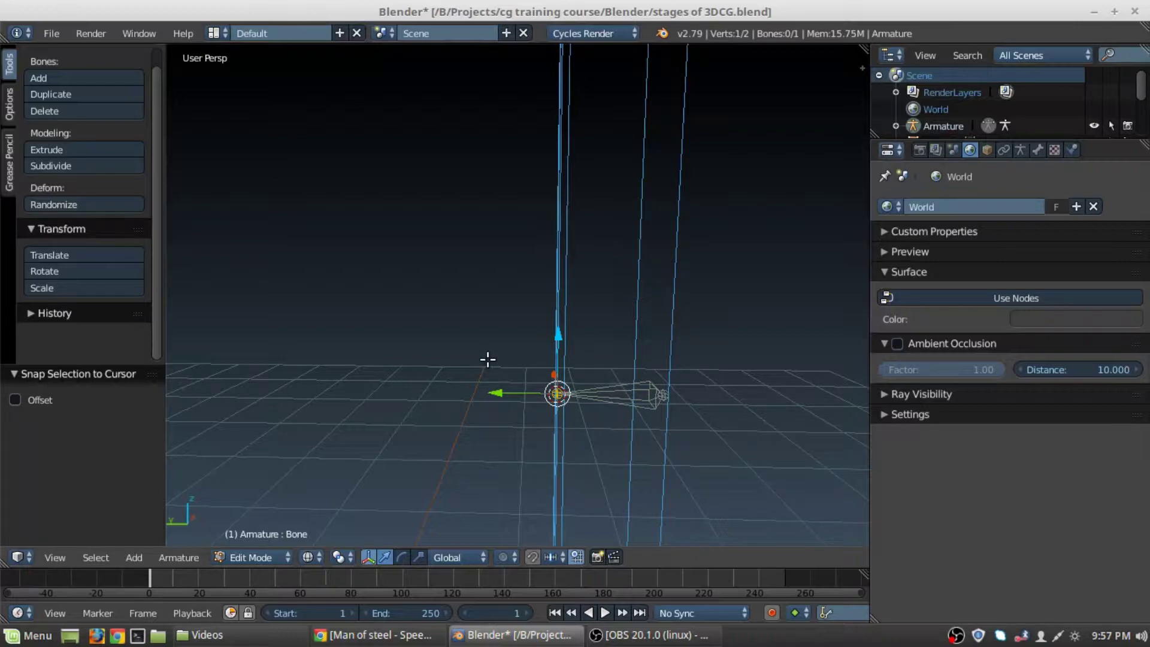
Step: Extrude a new bone from the bone's tip, constraining it along global Y
{"action": "key", "text": "KP_4"}
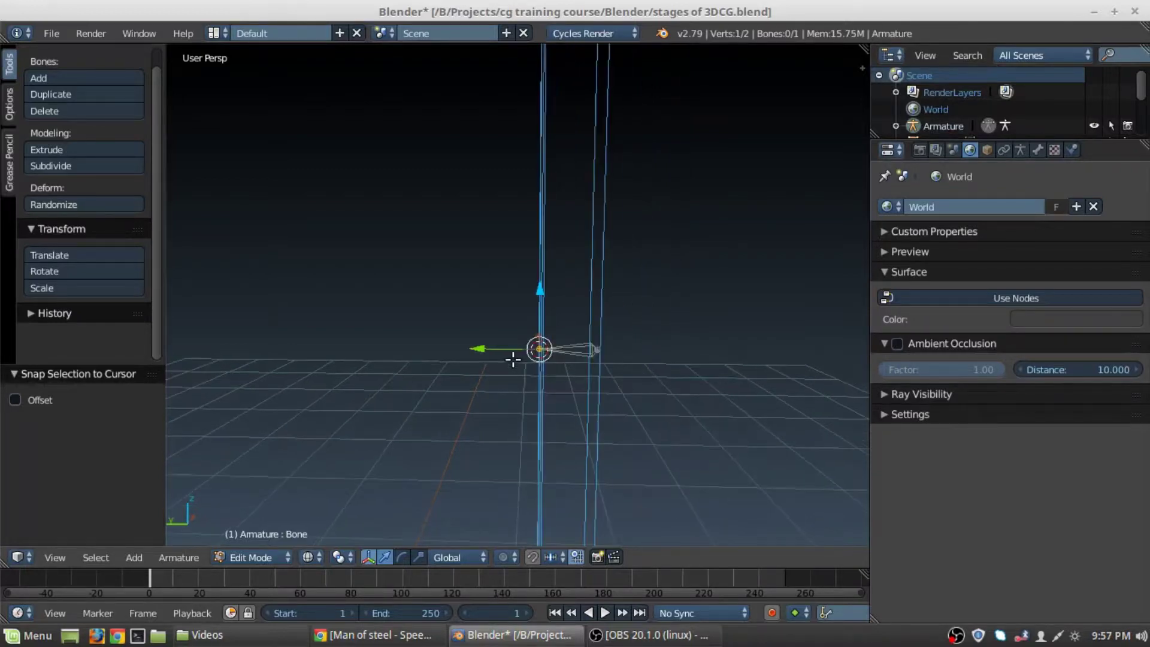
{"action": "middle_click_drag", "start_coordinate": [484, 320], "coordinate": [632, 381], "text": "shift"}
{"action": "scroll", "coordinate": [542, 403], "scroll_direction": "down", "scroll_amount": 2}
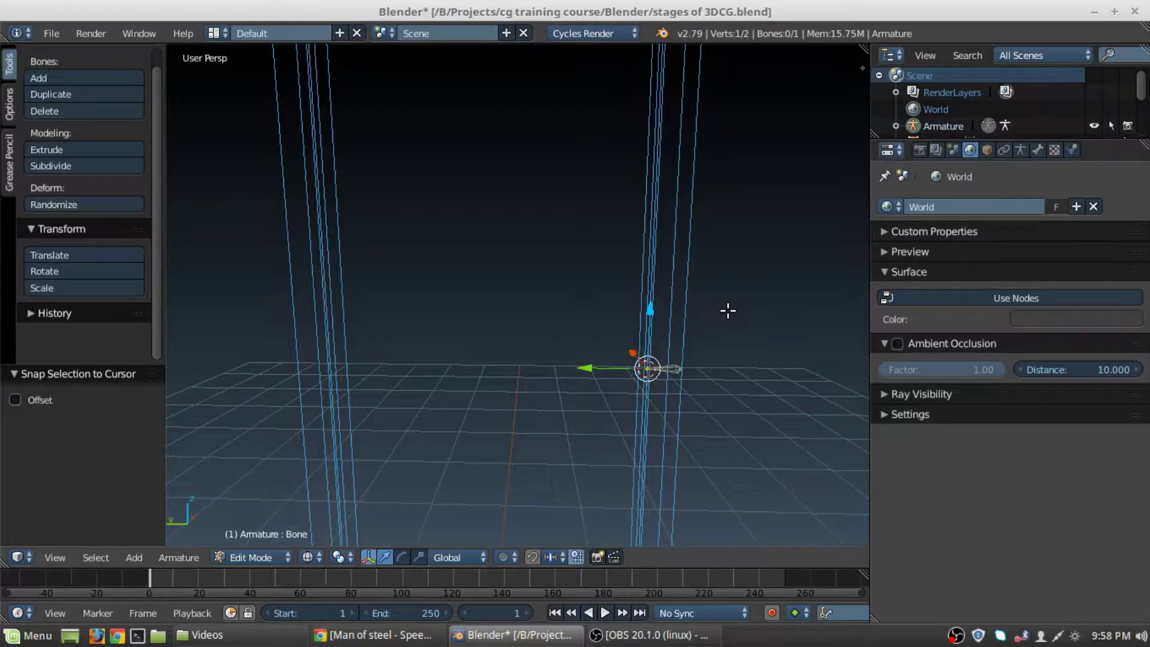
{"action": "key", "text": "e"}
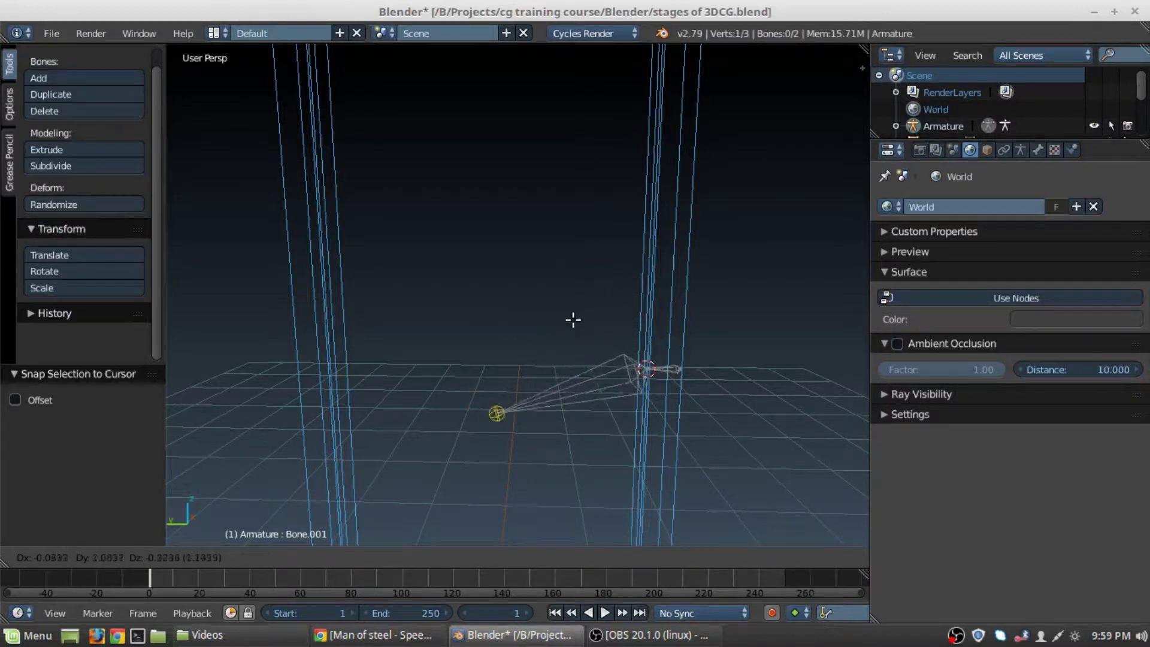
{"action": "key", "text": "shift+z"}
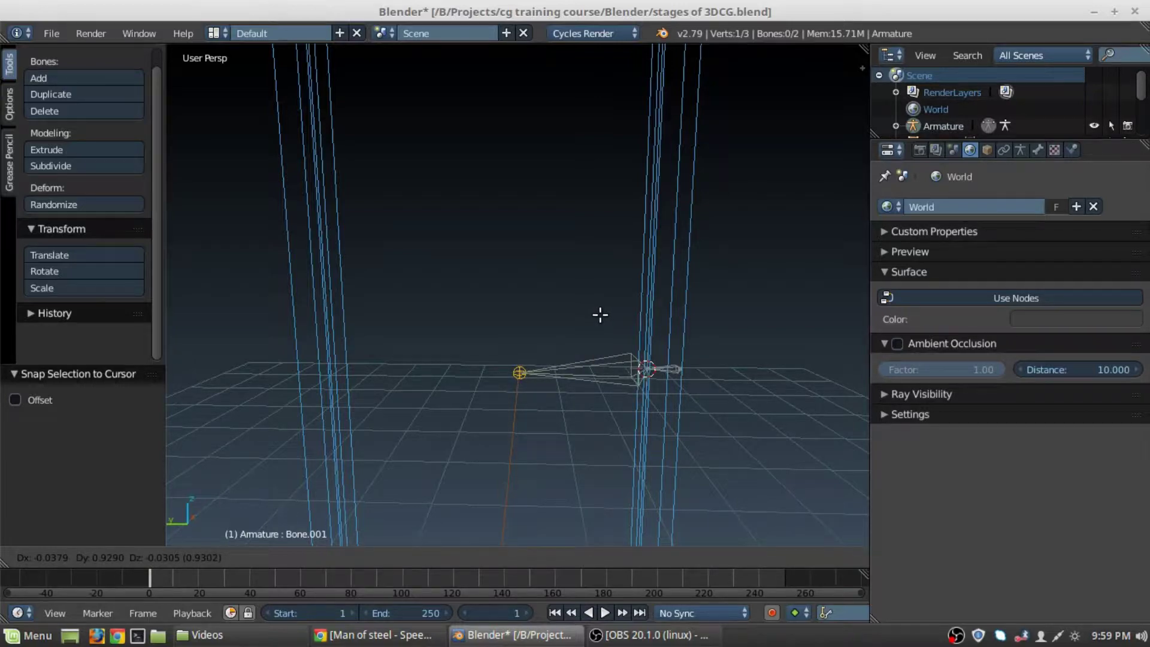
{"action": "key", "text": "y"}
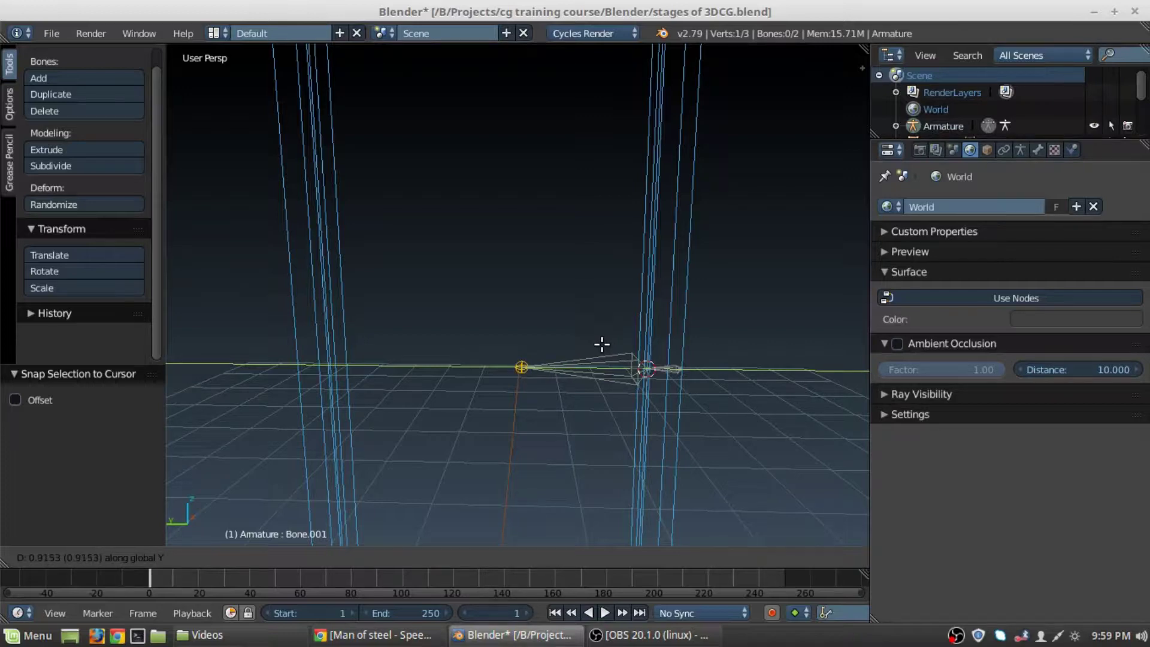
{"action": "right_click", "coordinate": [602, 344]}
{"action": "scroll", "coordinate": [462, 364], "scroll_direction": "down", "scroll_amount": 6}
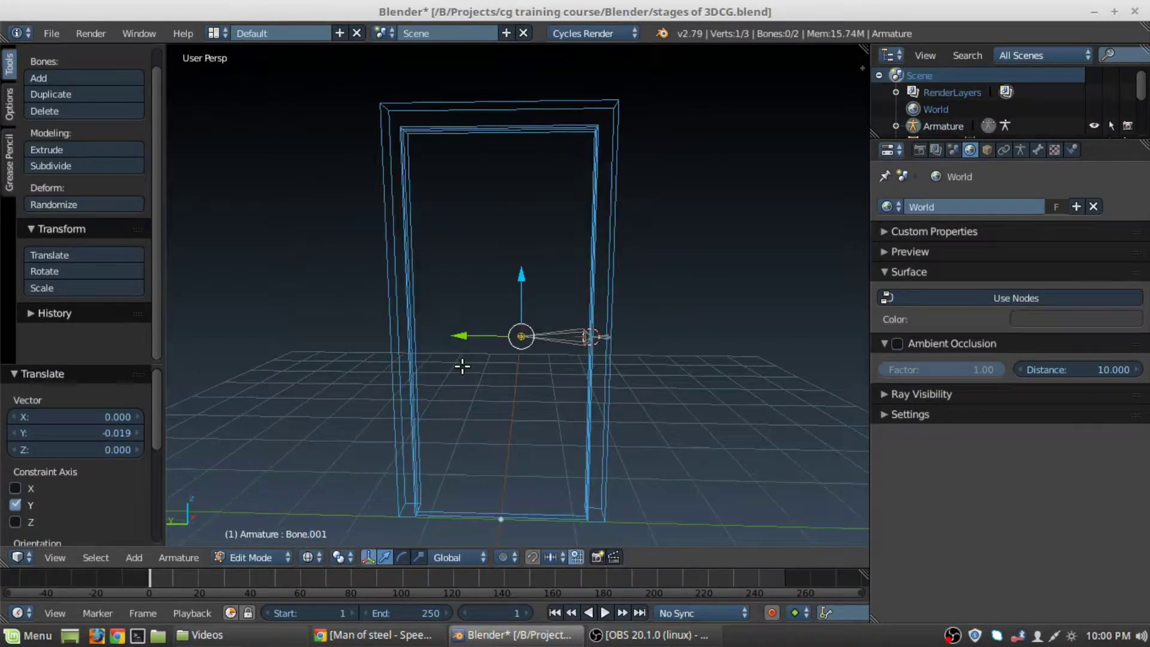
Step: Switch the door back to solid shading and select the small bone
{"action": "key", "text": "z"}
{"action": "mouse_move", "coordinate": [462, 363]}
{"action": "middle_mouse_down"}
{"action": "mouse_move", "coordinate": [504, 341]}
{"action": "mouse_move", "coordinate": [466, 319]}
{"action": "middle_mouse_up"}
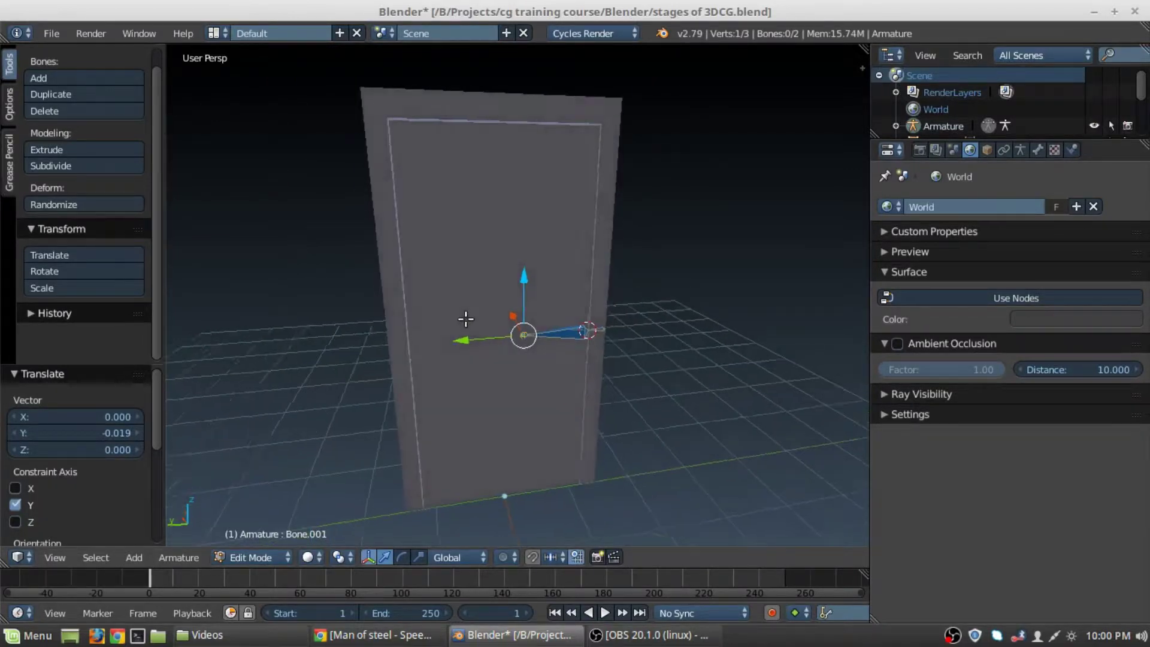
{"action": "key", "text": "Tab"}
{"action": "key", "text": "Tab"}
{"action": "scroll", "coordinate": [590, 339], "scroll_direction": "up", "scroll_amount": 5}
{"action": "middle_click_drag", "start_coordinate": [603, 352], "coordinate": [590, 321]}
{"action": "right_click", "coordinate": [591, 321]}
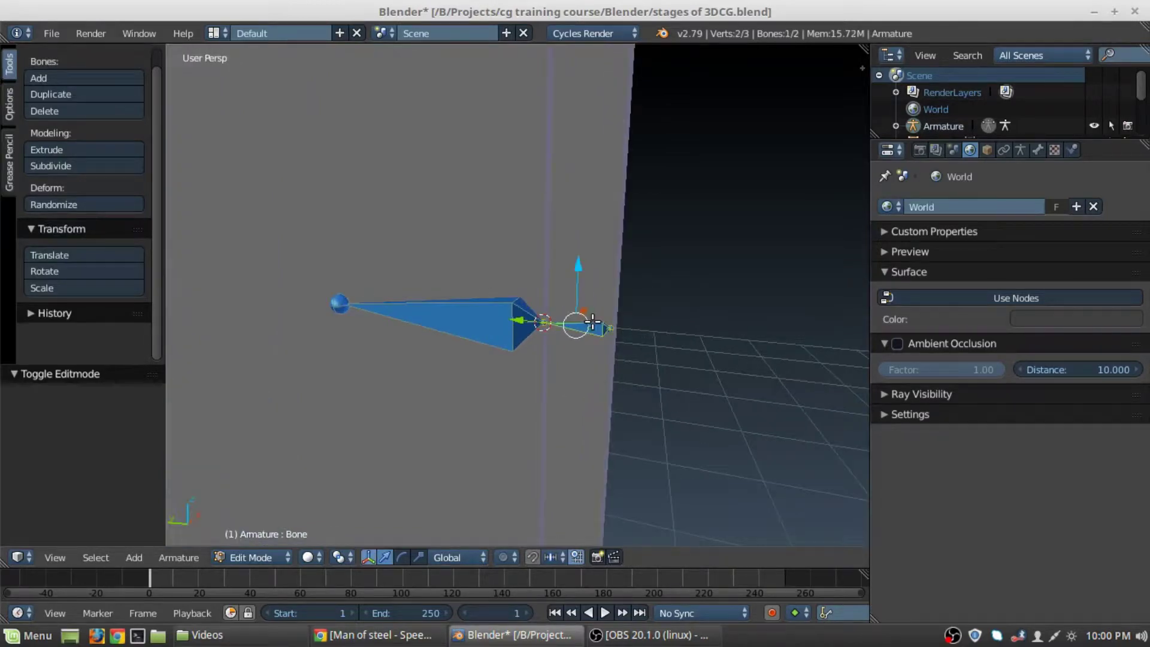
Step: In the Bone properties, uncheck Deform for the selected bone
{"action": "left_click", "coordinate": [1022, 148]}
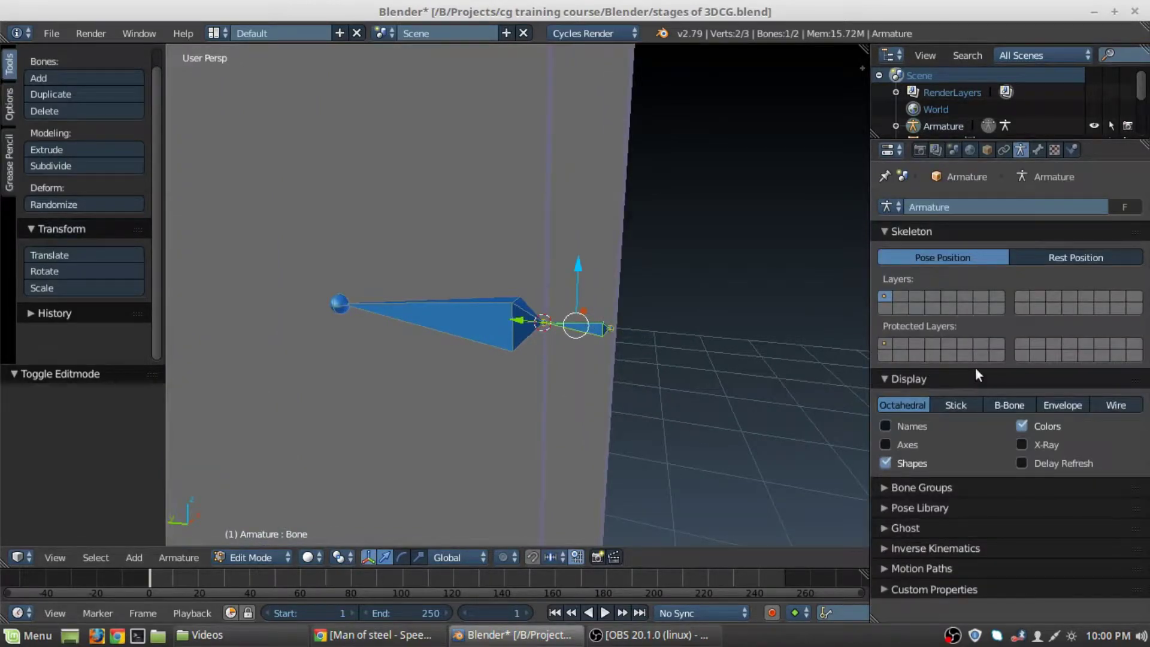
{"action": "left_click", "coordinate": [1039, 149]}
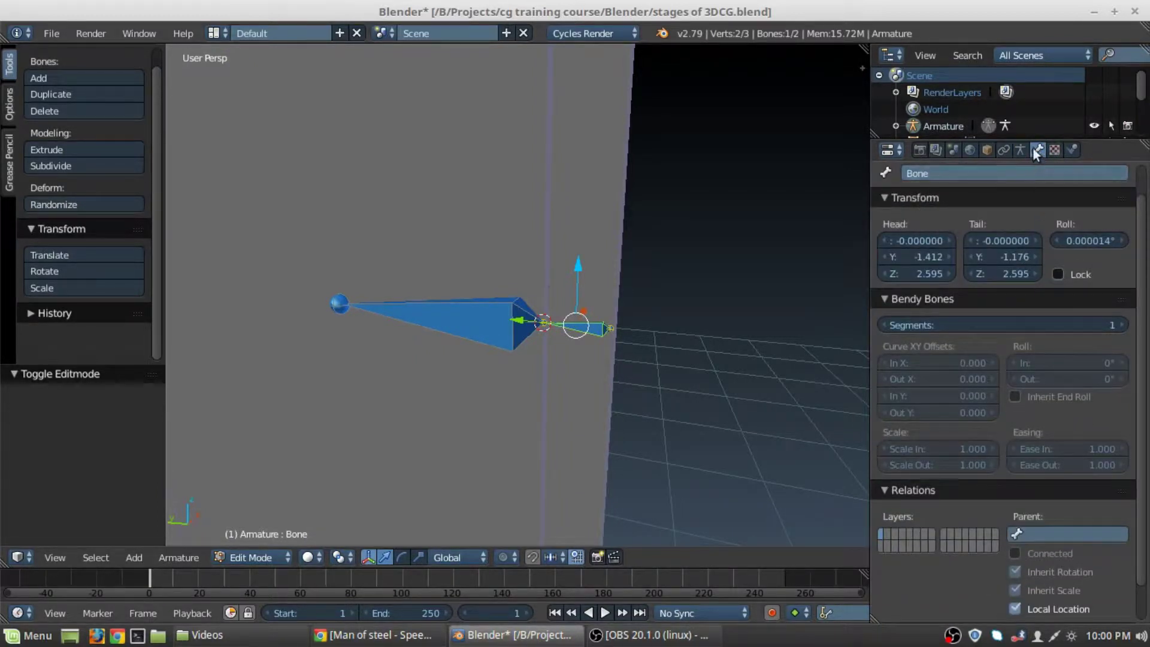
{"action": "left_click", "coordinate": [1020, 149]}
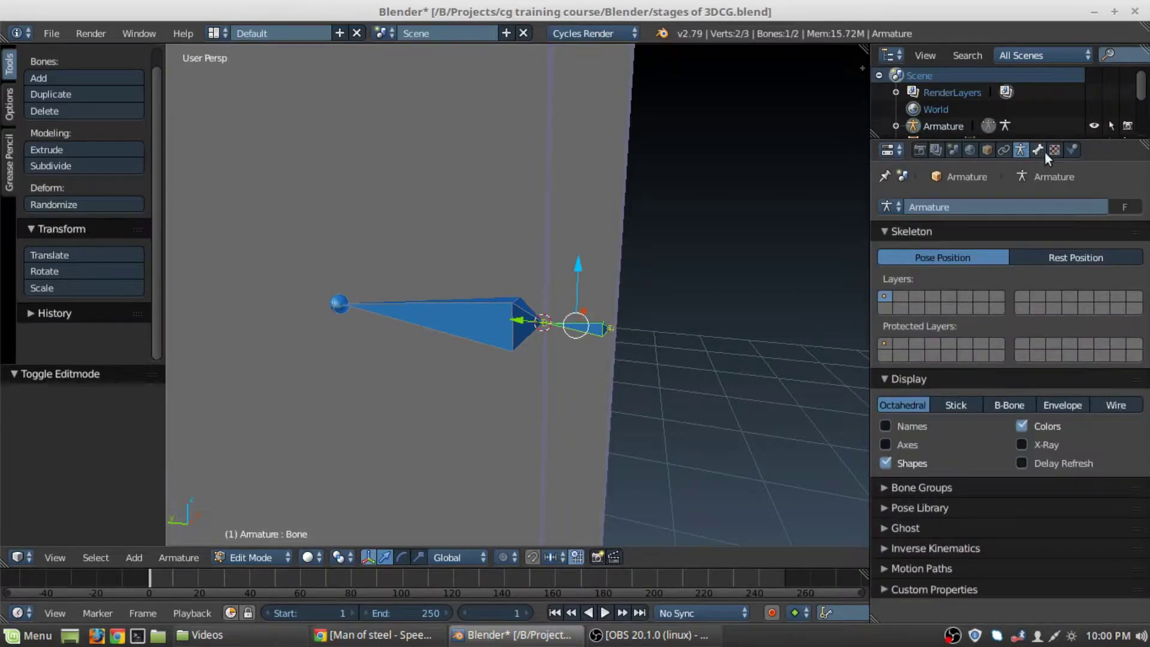
{"action": "left_click", "coordinate": [1040, 150]}
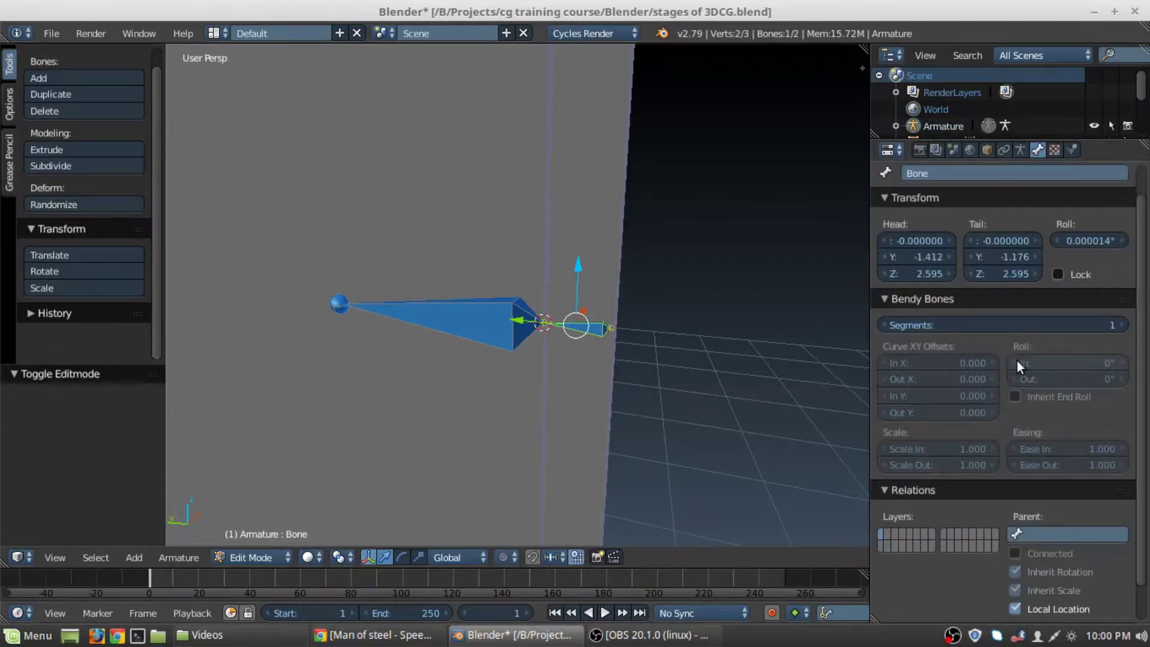
{"action": "scroll", "coordinate": [1021, 359], "scroll_direction": "down", "scroll_amount": 2}
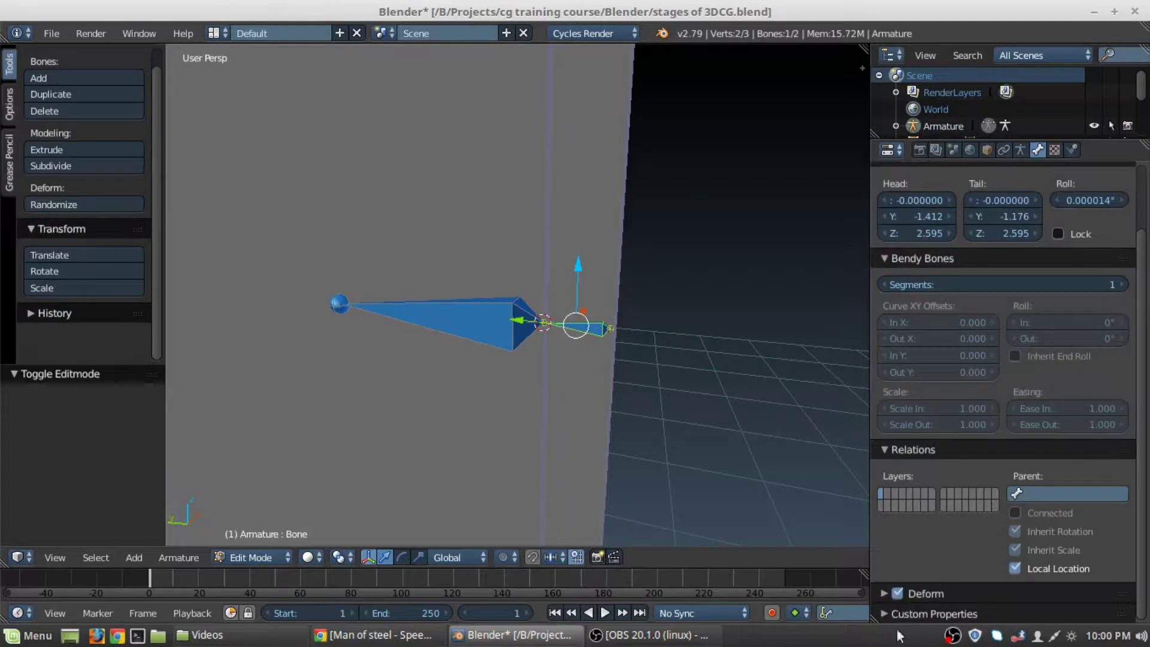
{"action": "left_click", "coordinate": [887, 451]}
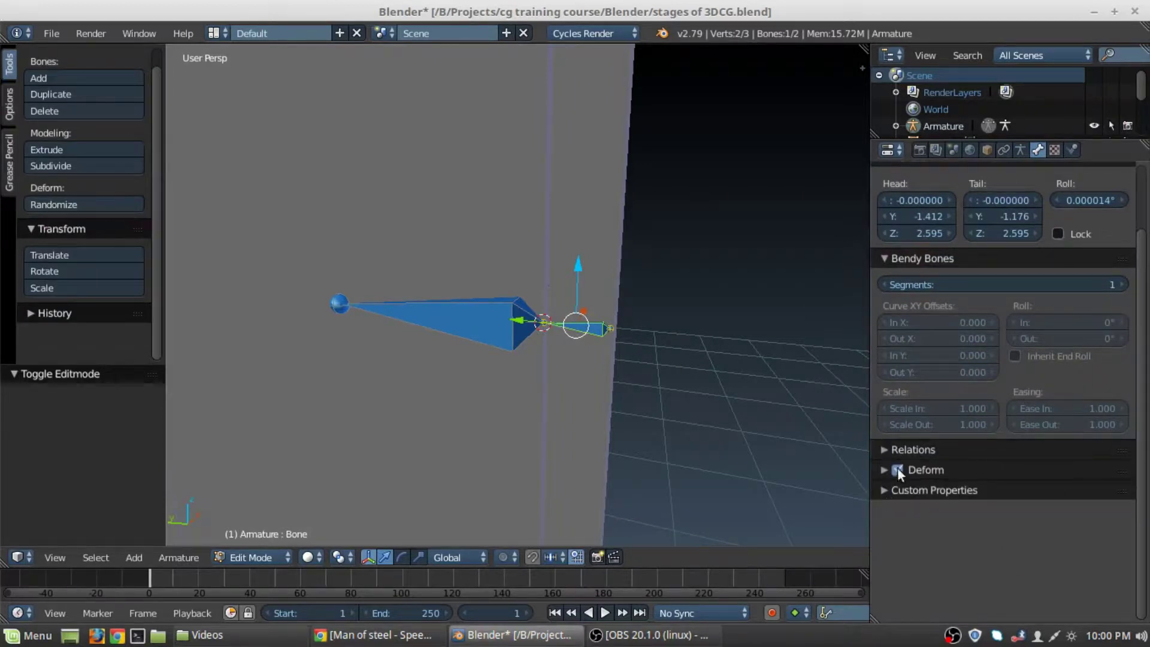
{"action": "left_click", "coordinate": [898, 470]}
{"action": "left_click", "coordinate": [885, 259]}
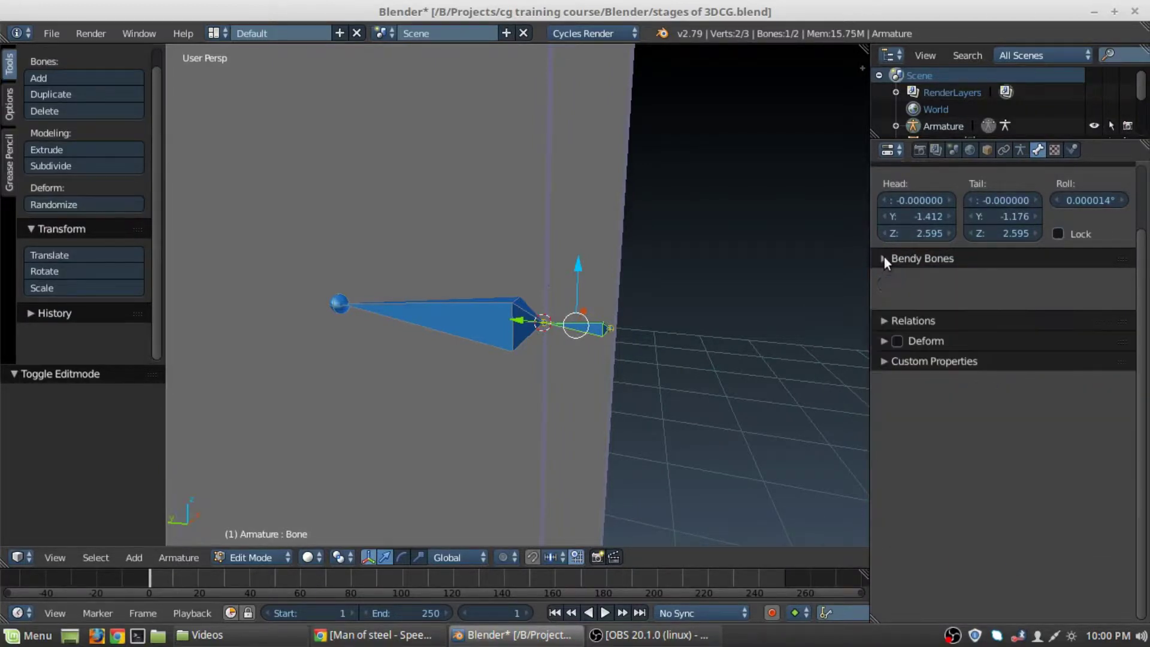
{"action": "left_click", "coordinate": [890, 234]}
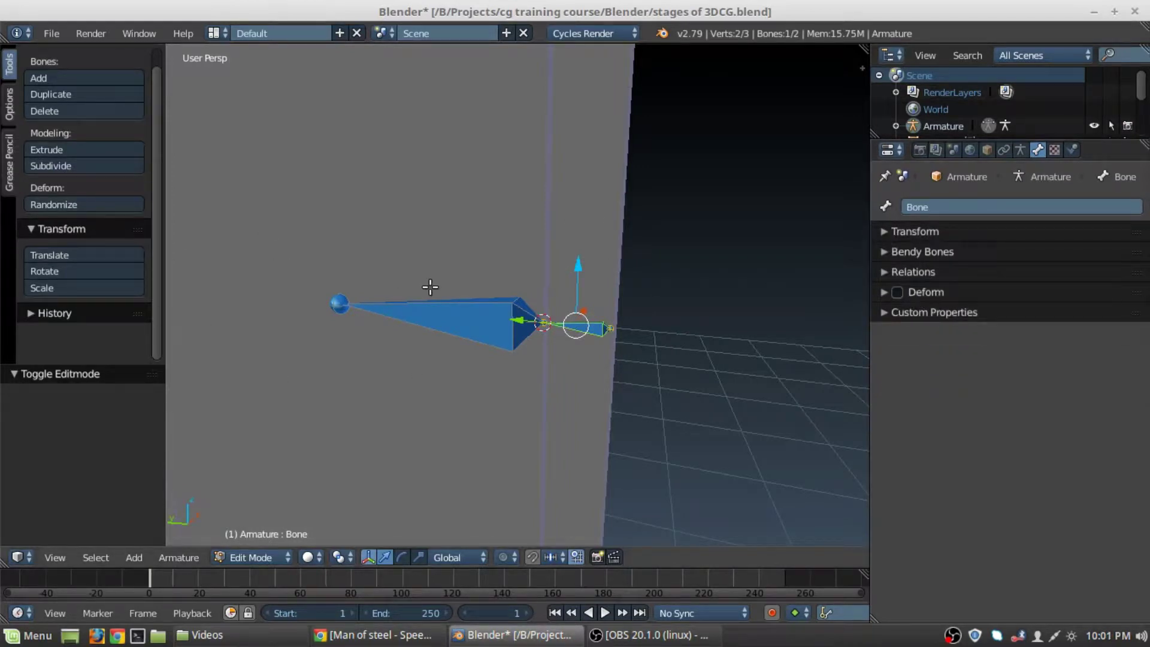
{"action": "scroll", "coordinate": [430, 288], "scroll_direction": "down", "scroll_amount": 3}
Step: Deselect all bones and return the armature to Object Mode
{"action": "middle_click_drag", "start_coordinate": [430, 287], "coordinate": [462, 290]}
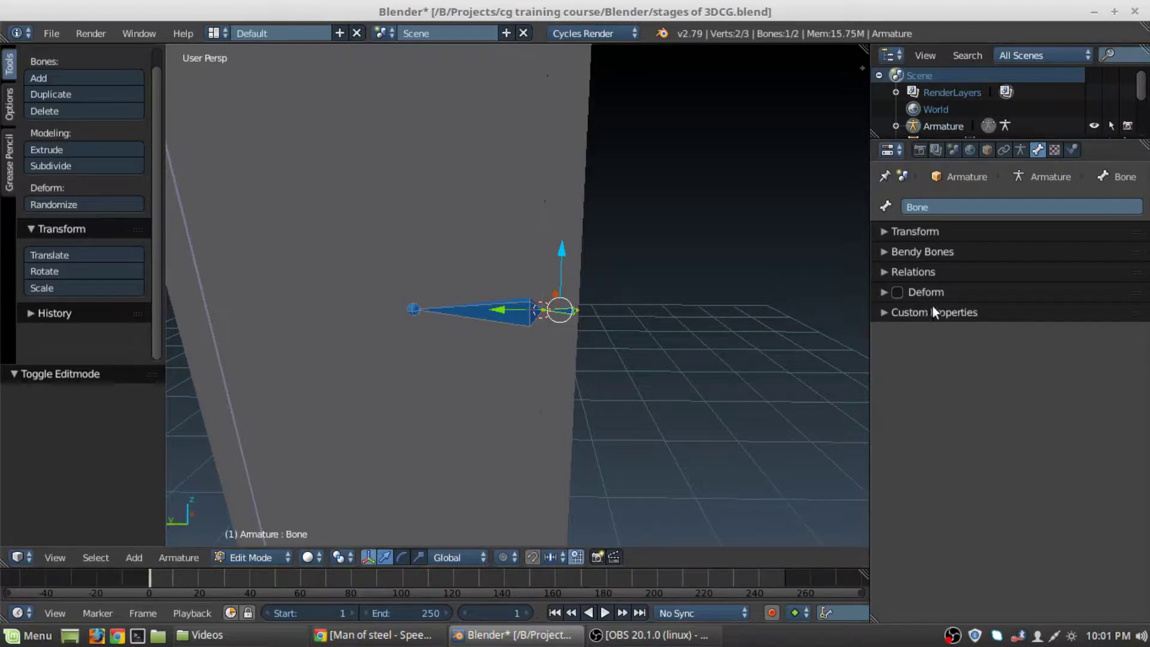
{"action": "middle_click_drag", "start_coordinate": [516, 277], "coordinate": [565, 275]}
{"action": "key", "text": "a"}
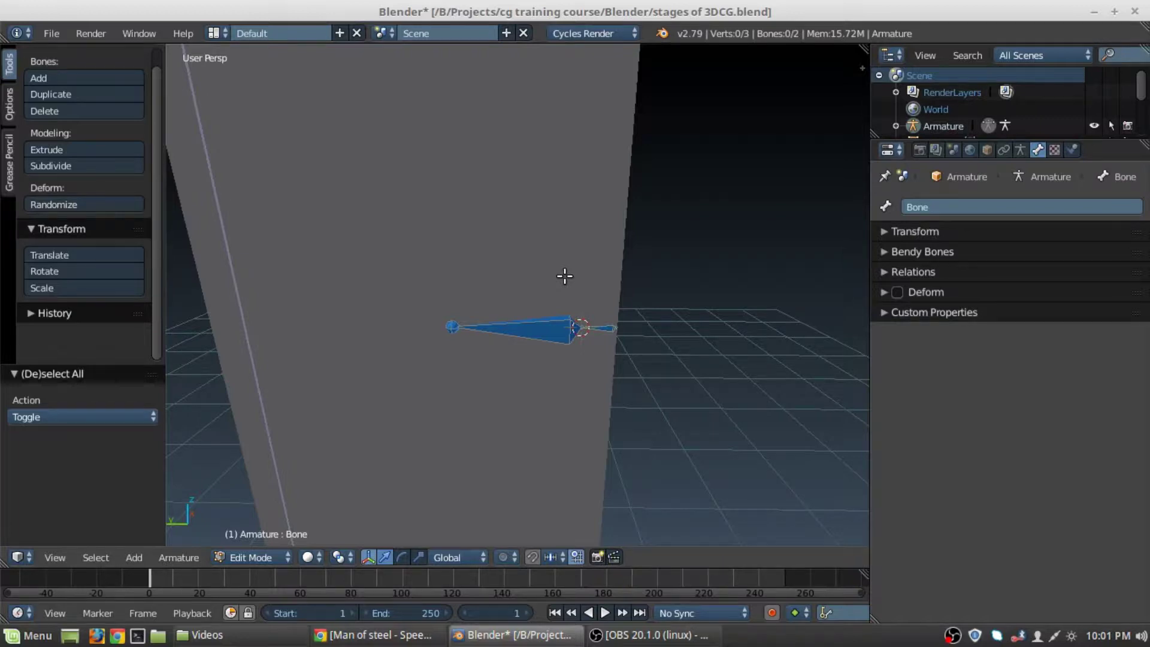
{"action": "key", "text": "Tab"}
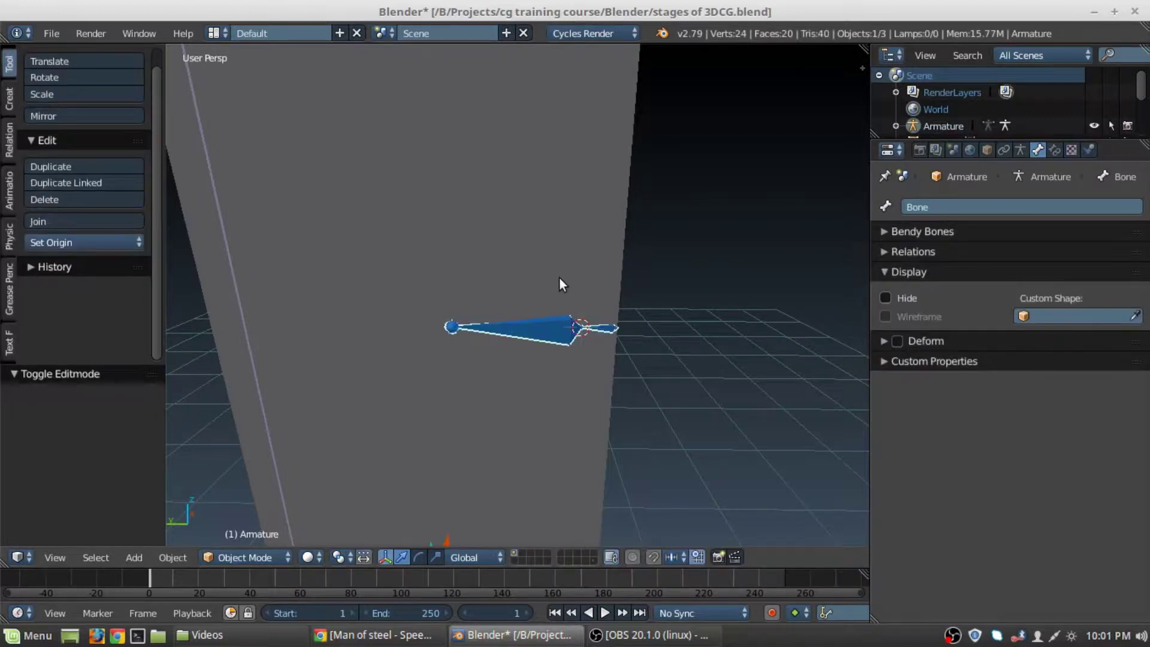
Step: Select Plane.001 plus the armature bone and bring up the Ctrl+P Set Parent To menu
{"action": "middle_click_drag", "start_coordinate": [421, 224], "coordinate": [413, 175]}
{"action": "right_click", "coordinate": [526, 221]}
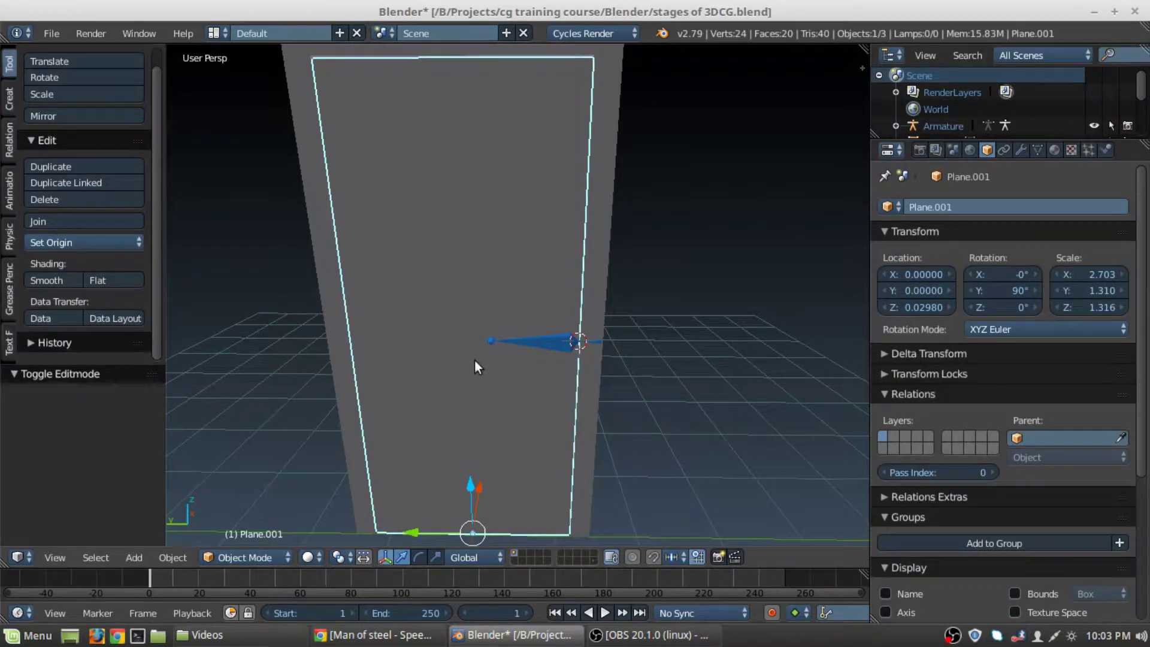
{"action": "right_click", "coordinate": [562, 347], "text": "shift"}
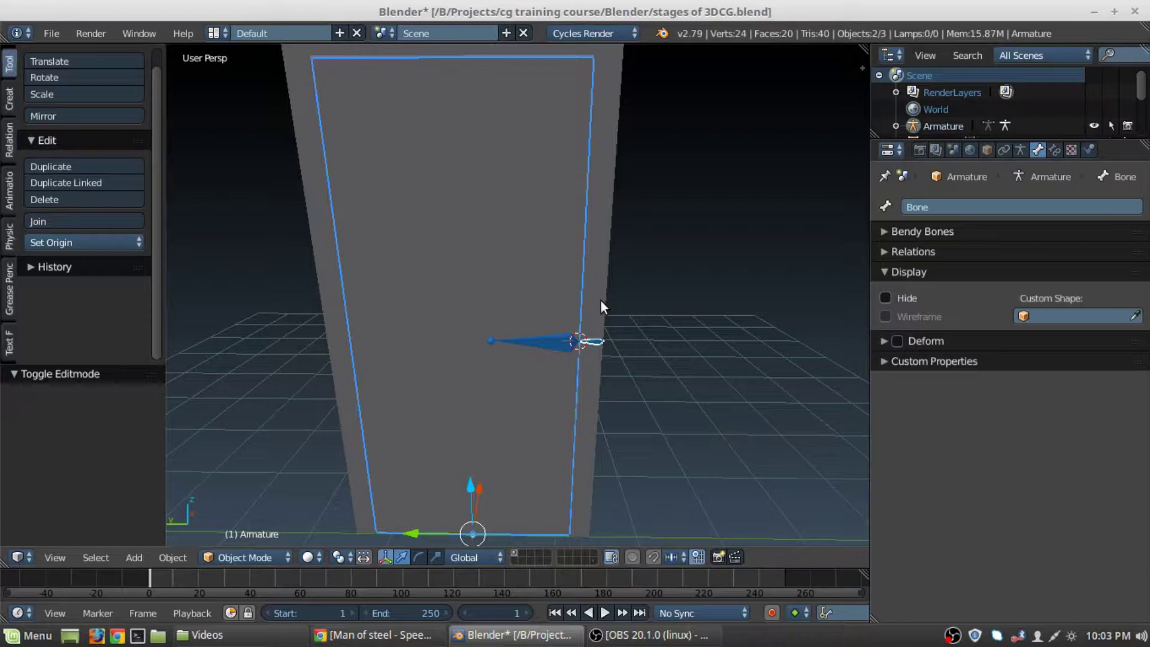
{"action": "key", "text": "ctrl+p"}
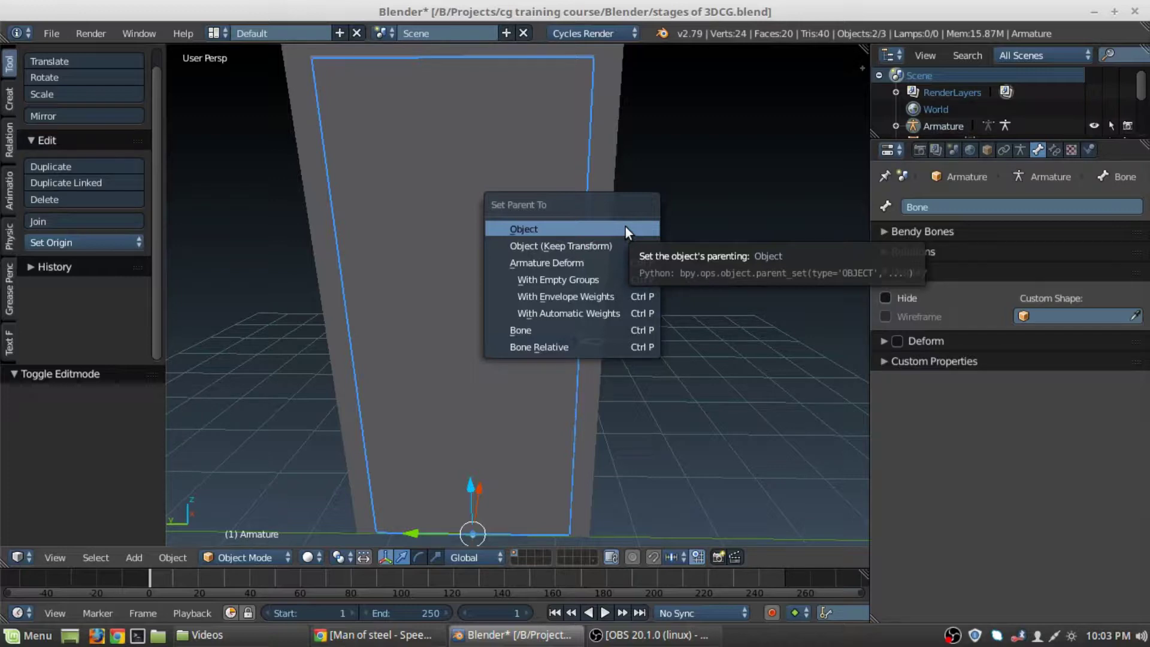
Step: Parent the door to the bone with Bone Relative, then deselect all
{"action": "left_click", "coordinate": [536, 349]}
{"action": "key", "text": "a"}
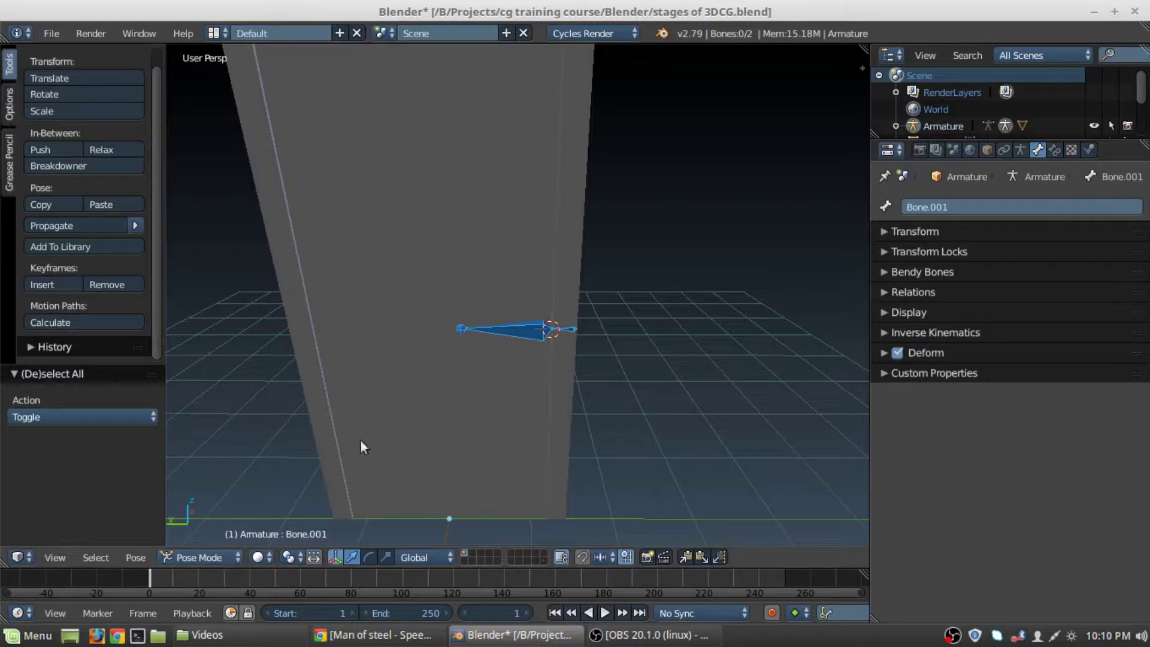
Step: Select Bone.001 and try a free rotation, cancelling it
{"action": "right_click", "coordinate": [528, 333]}
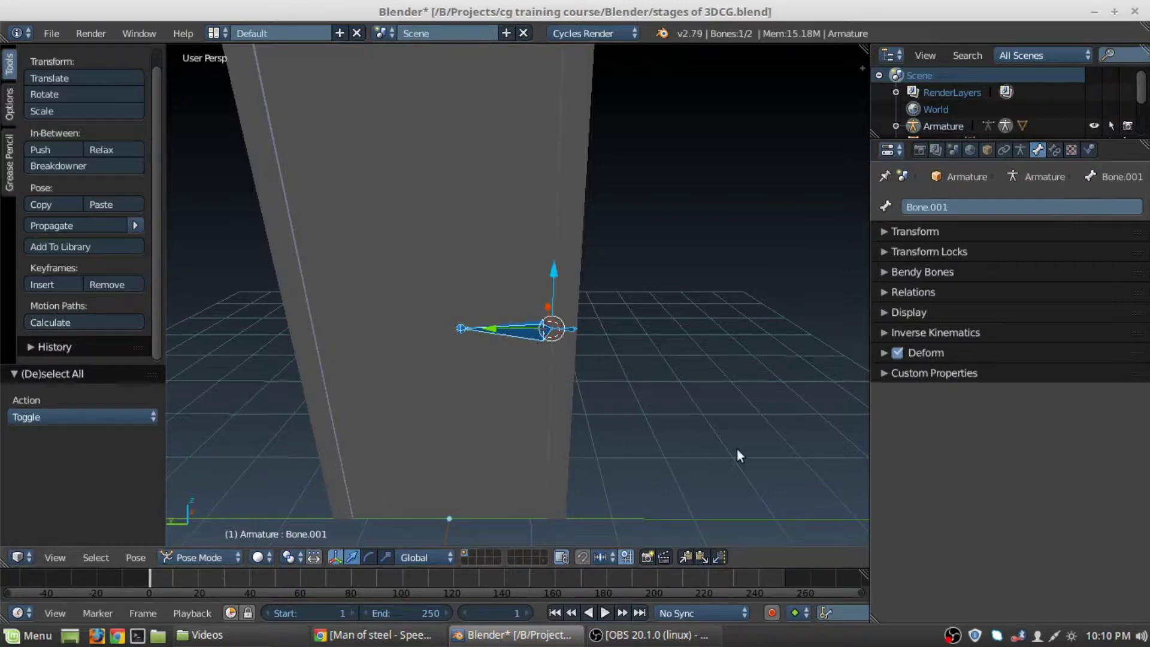
{"action": "key", "text": "r"}
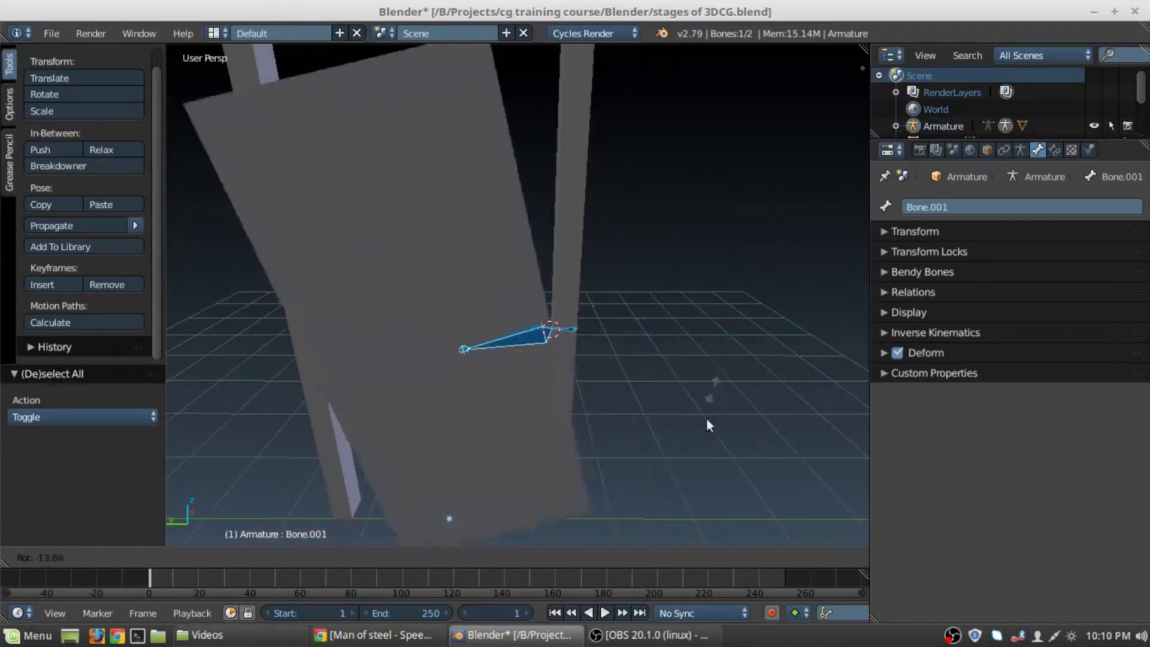
{"action": "right_click", "coordinate": [714, 326]}
{"action": "middle_click_drag", "start_coordinate": [714, 325], "coordinate": [696, 402]}
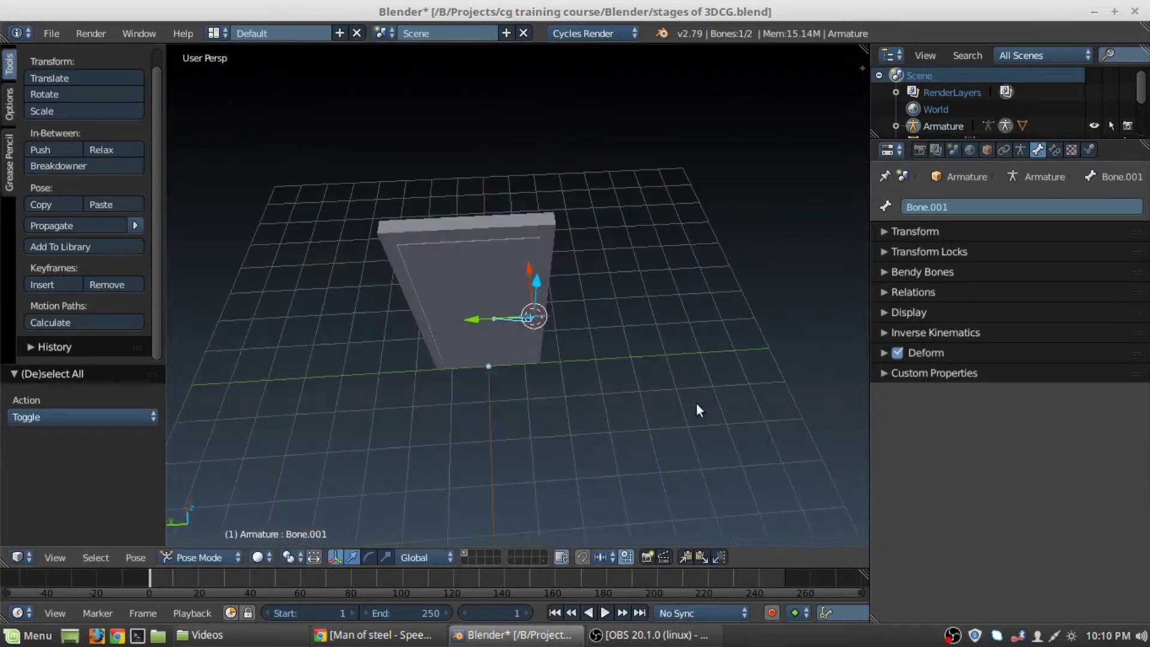
Step: Rotate Bone.001 about global Z to swing the door on its hinge and inspect it
{"action": "key", "text": "r"}
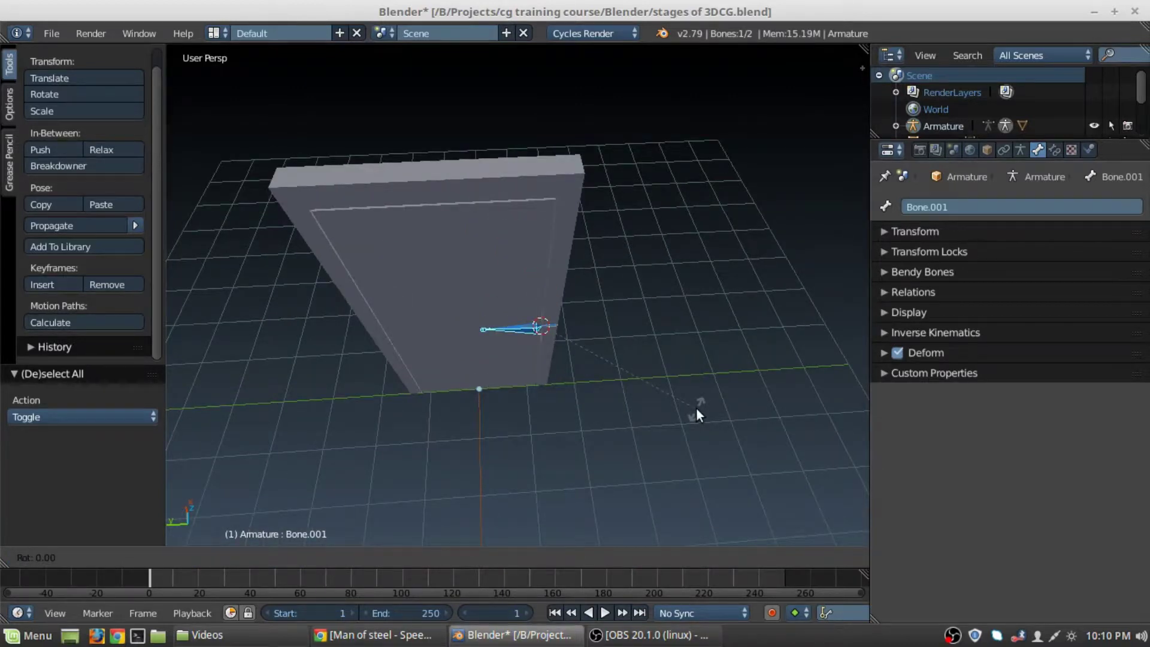
{"action": "key", "text": "z"}
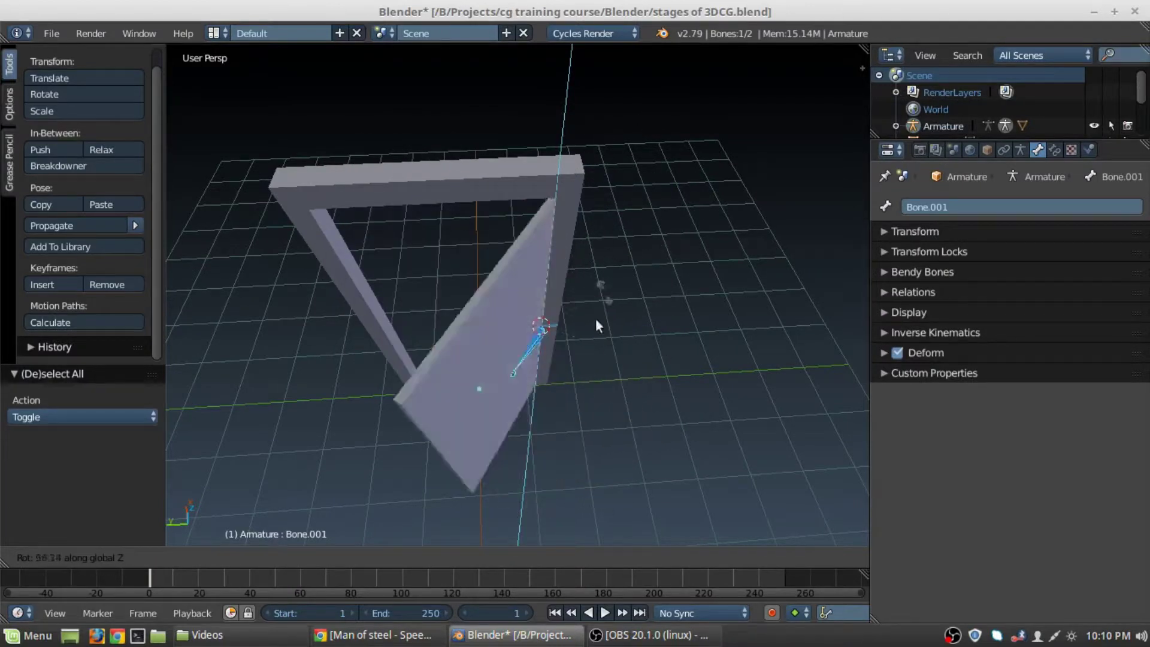
{"action": "left_click", "coordinate": [614, 292]}
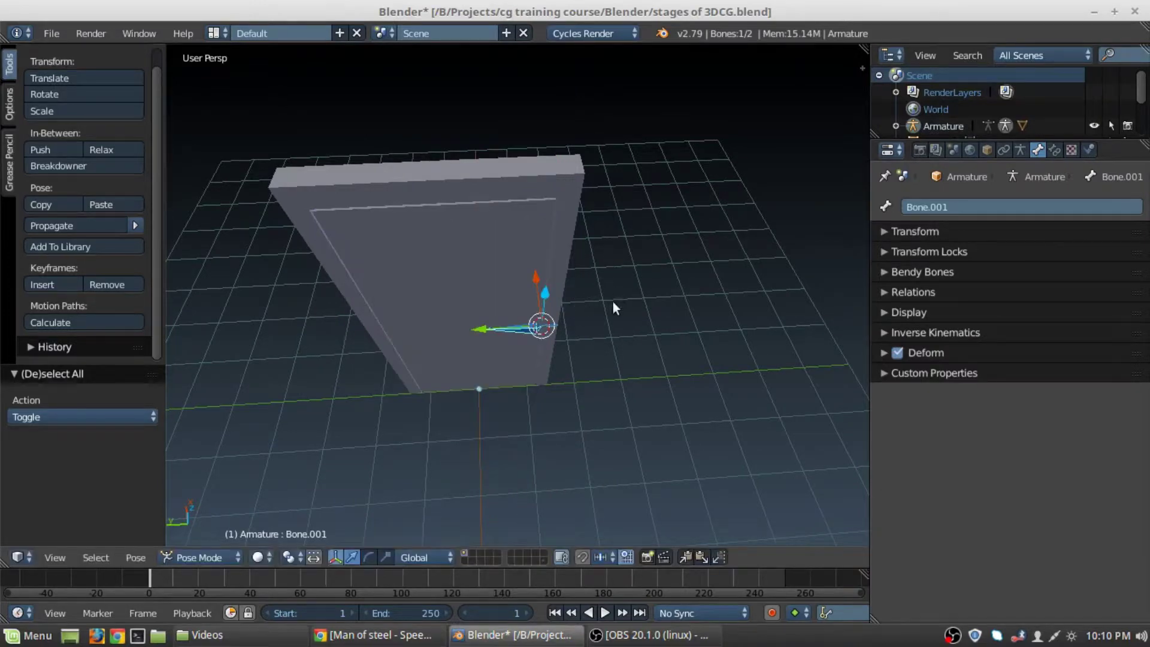
{"action": "scroll", "coordinate": [565, 355], "scroll_direction": "up", "scroll_amount": 4}
{"action": "middle_click_drag", "start_coordinate": [565, 354], "coordinate": [598, 323]}
{"action": "scroll", "coordinate": [584, 325], "scroll_direction": "down", "scroll_amount": 5}
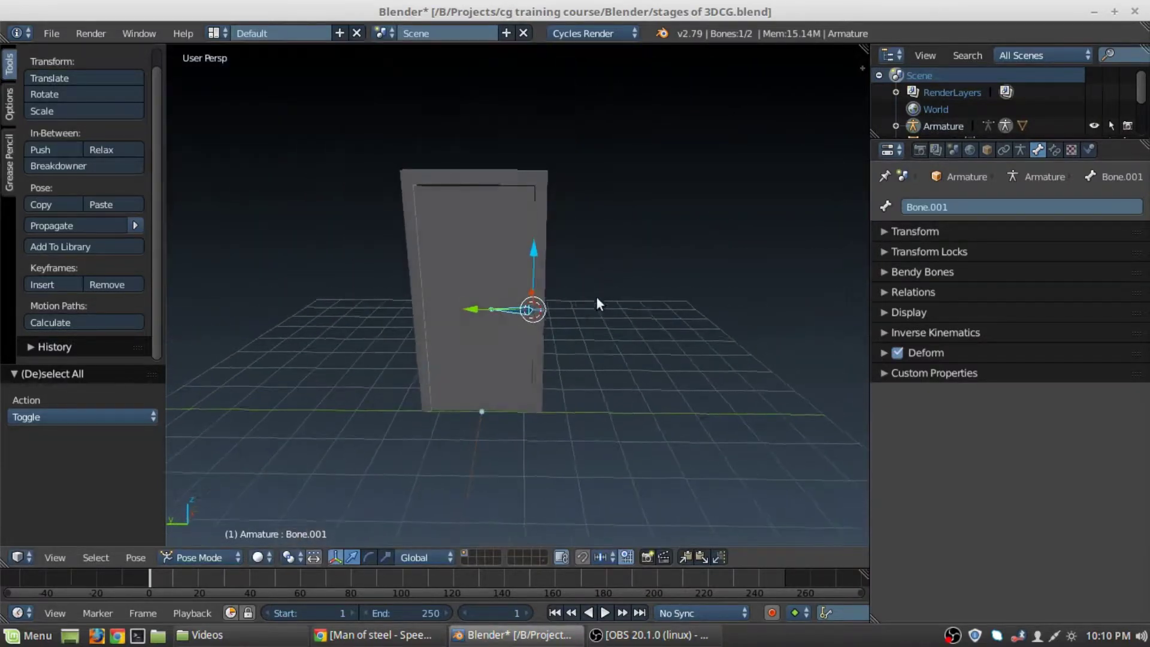
{"action": "scroll", "coordinate": [570, 308], "scroll_direction": "up", "scroll_amount": 4}
{"action": "scroll", "coordinate": [570, 282], "scroll_direction": "down", "scroll_amount": 4}
{"action": "scroll", "coordinate": [552, 335], "scroll_direction": "down", "scroll_amount": 2}
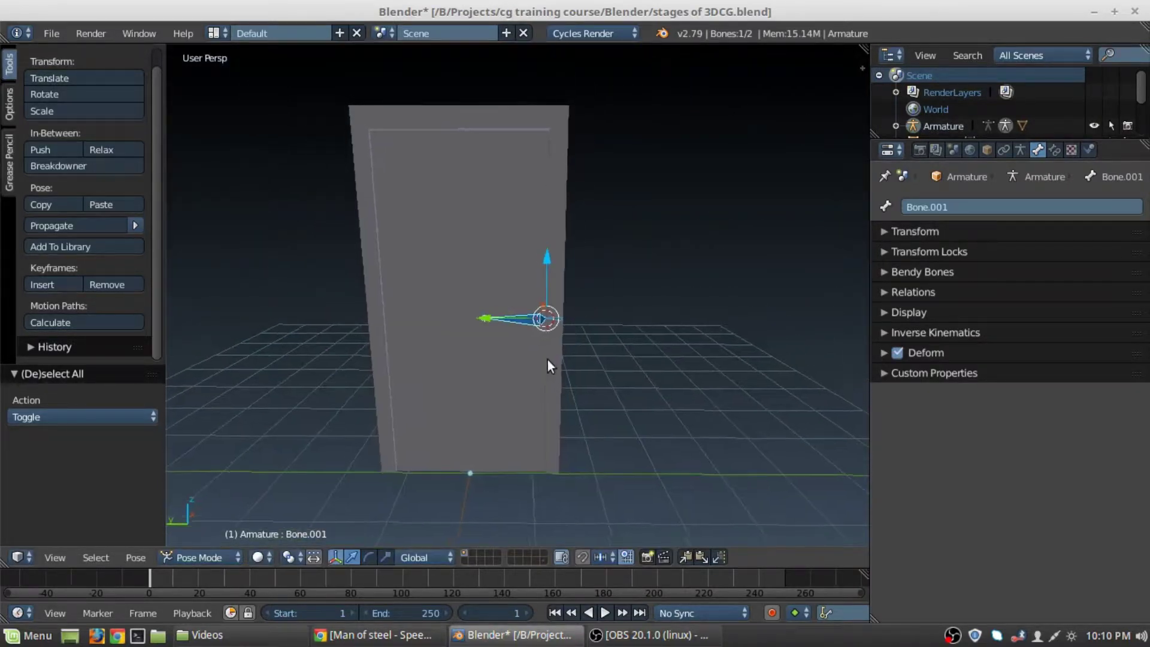
{"action": "key", "text": "bracketleft"}
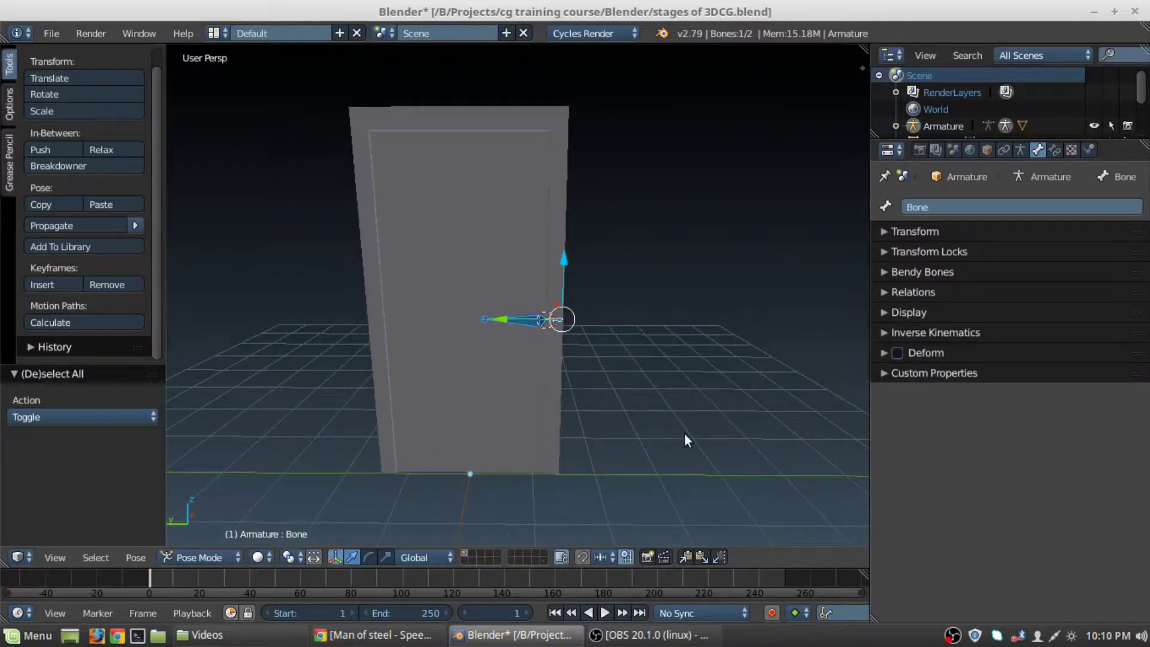
Step: Trial-swing the door three times with the hinge bone, cancelling each rotation so the door stays closed
{"action": "key", "text": "r"}
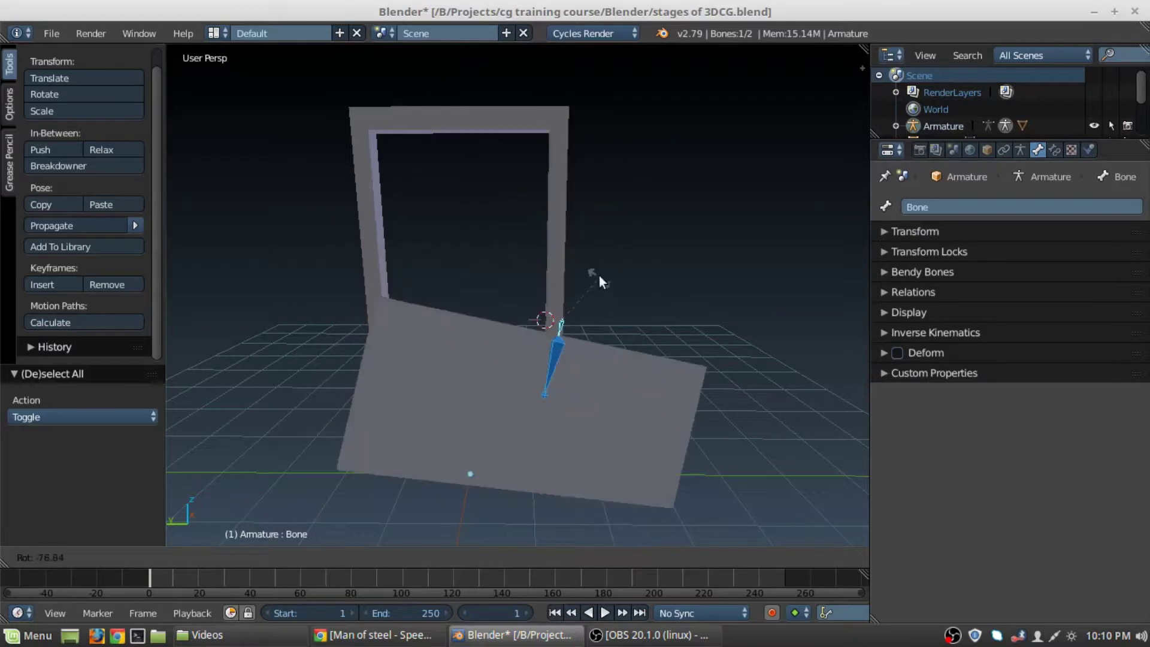
{"action": "key", "text": "Escape"}
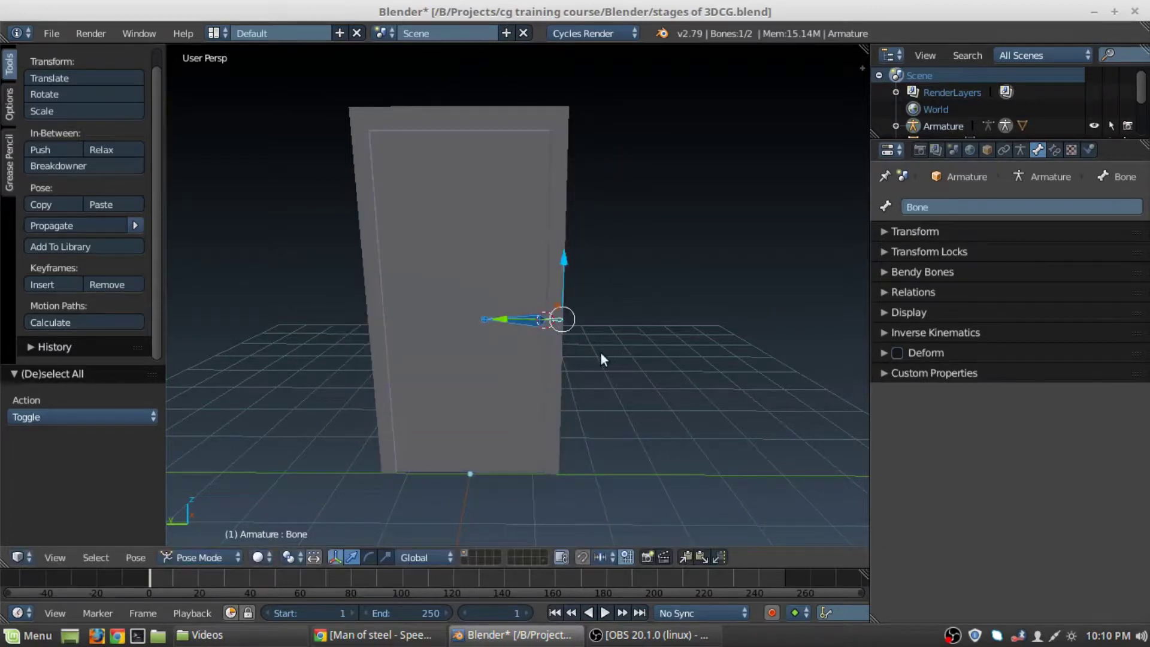
{"action": "scroll", "coordinate": [604, 350], "scroll_direction": "up", "scroll_amount": 2}
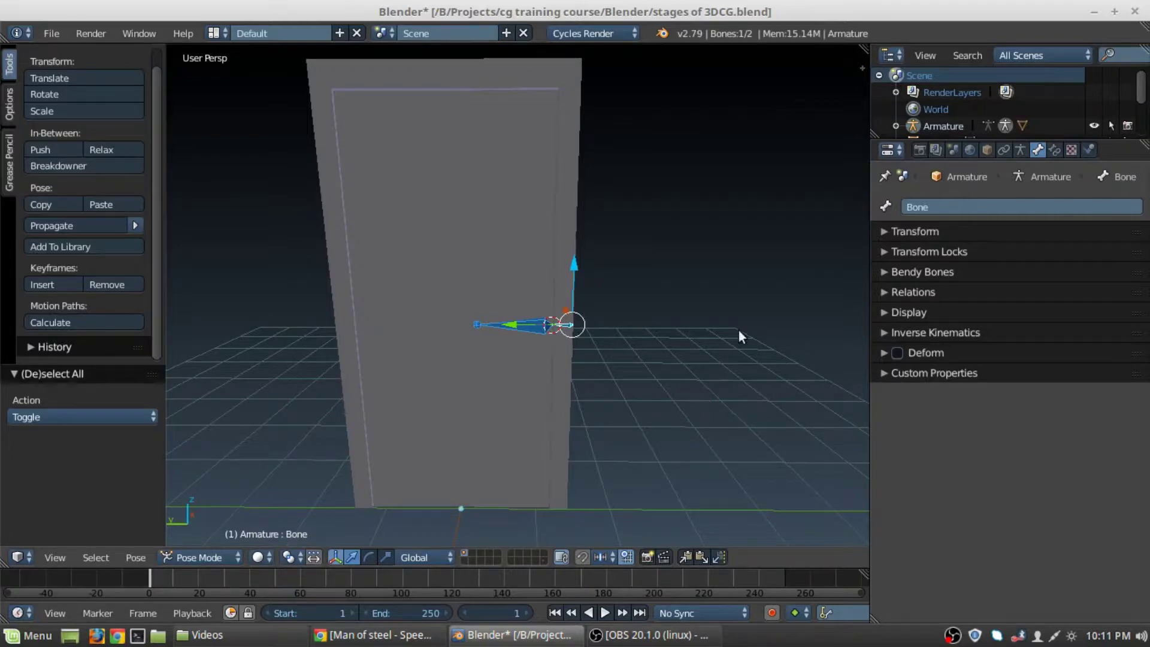
{"action": "key", "text": "r"}
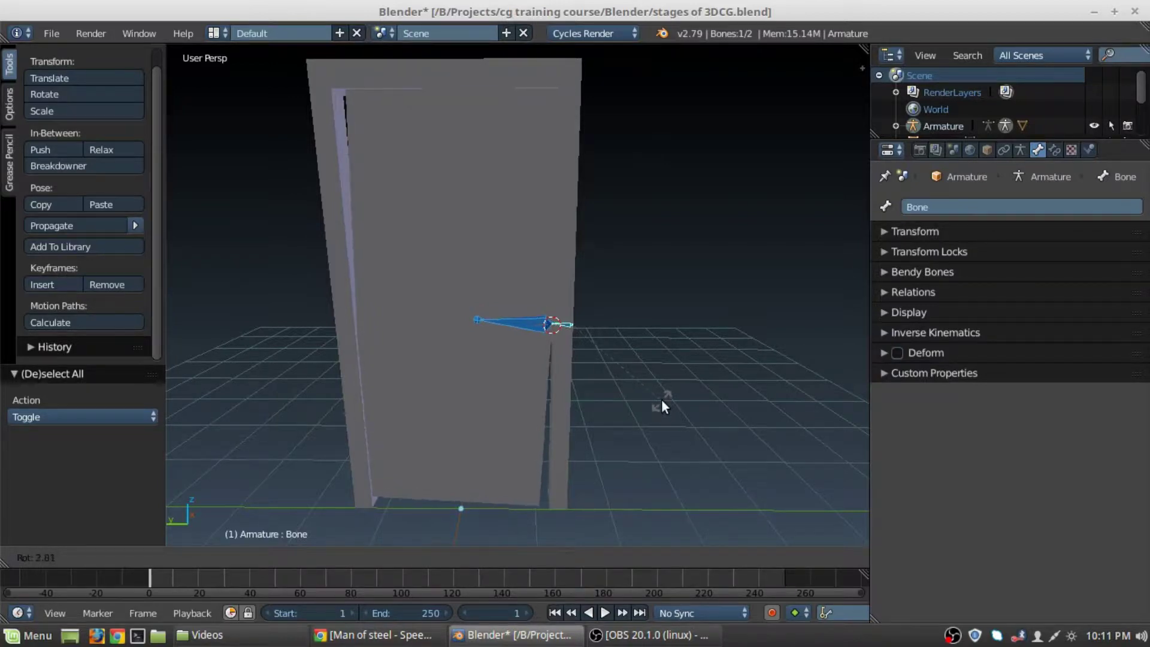
{"action": "key", "text": "Escape"}
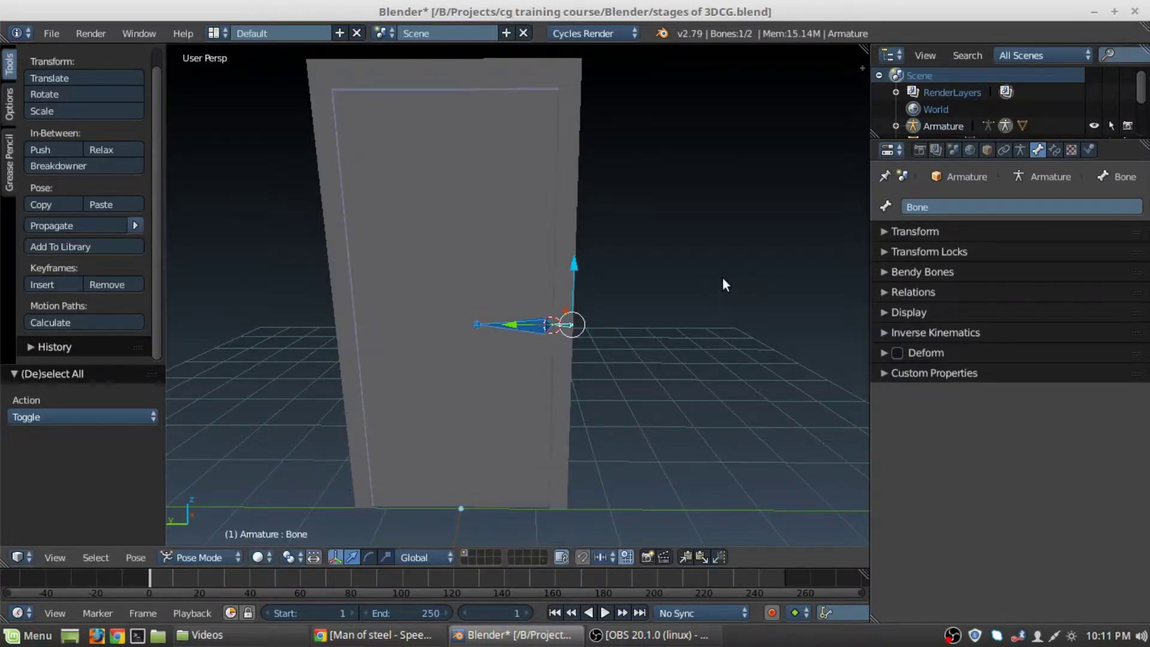
{"action": "key", "text": "r"}
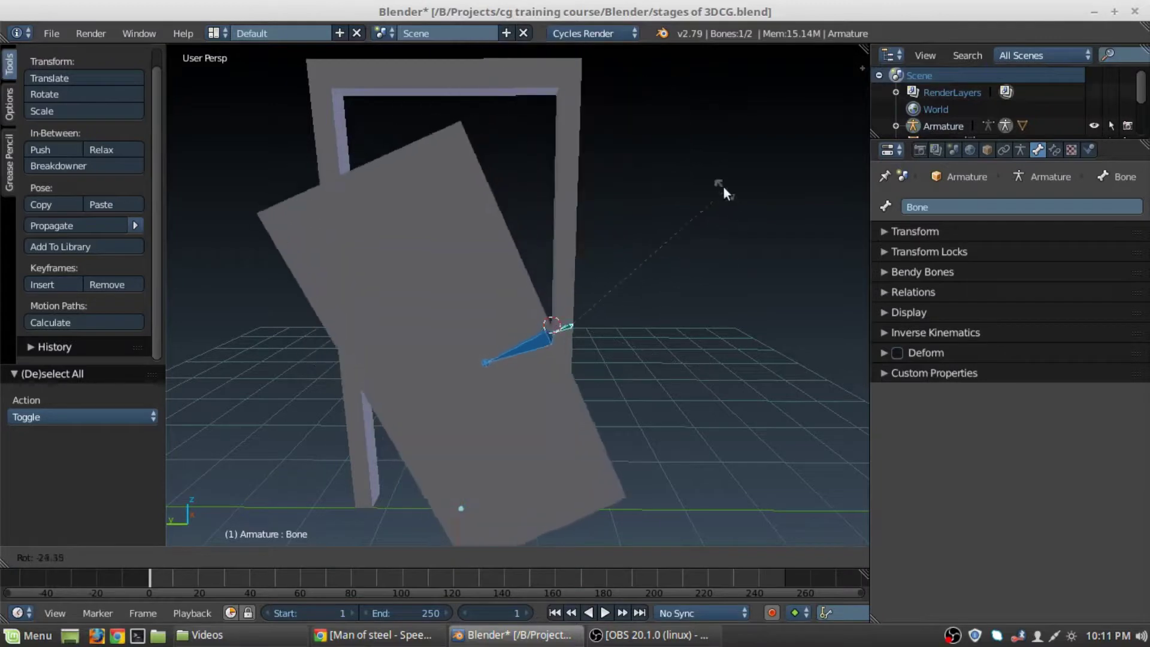
{"action": "key", "text": "Escape"}
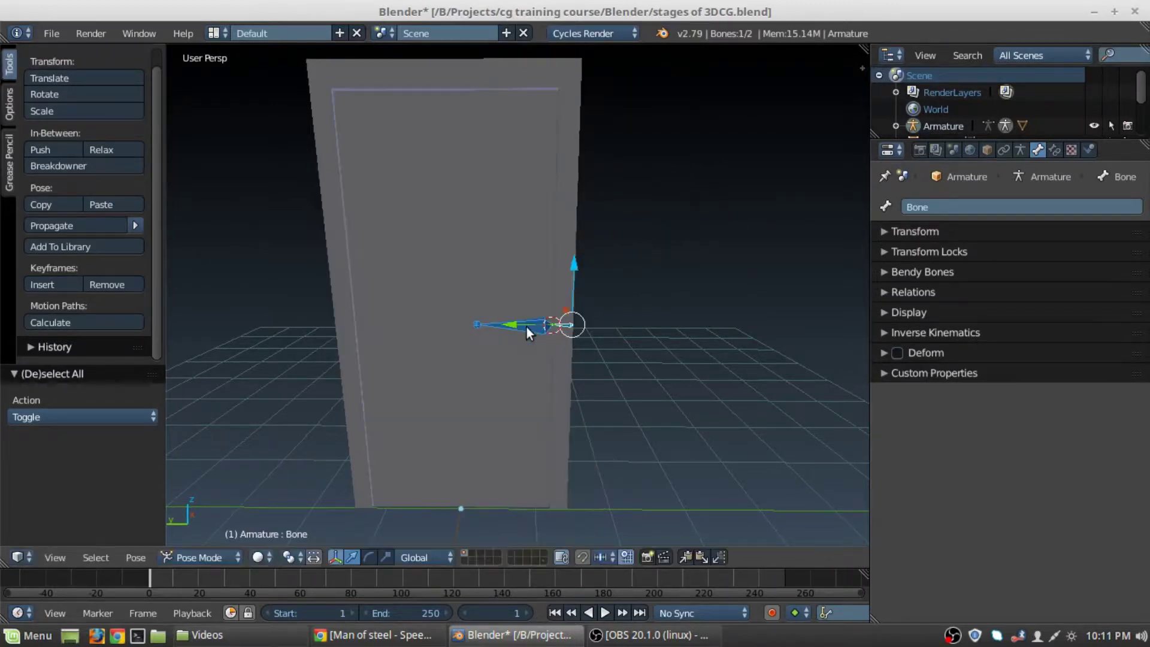
Step: Compare the Bone and Bone.001 settings, then select Plane.001 to confirm it is parented to Bone.001
{"action": "right_click", "coordinate": [530, 335]}
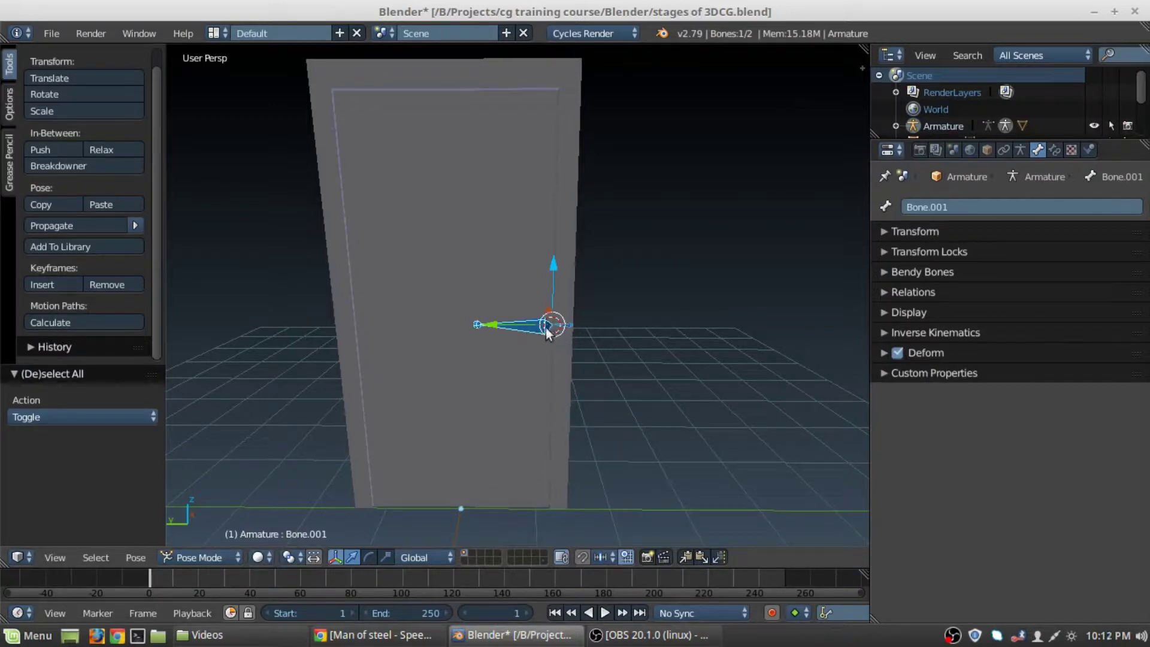
{"action": "right_click", "coordinate": [567, 327]}
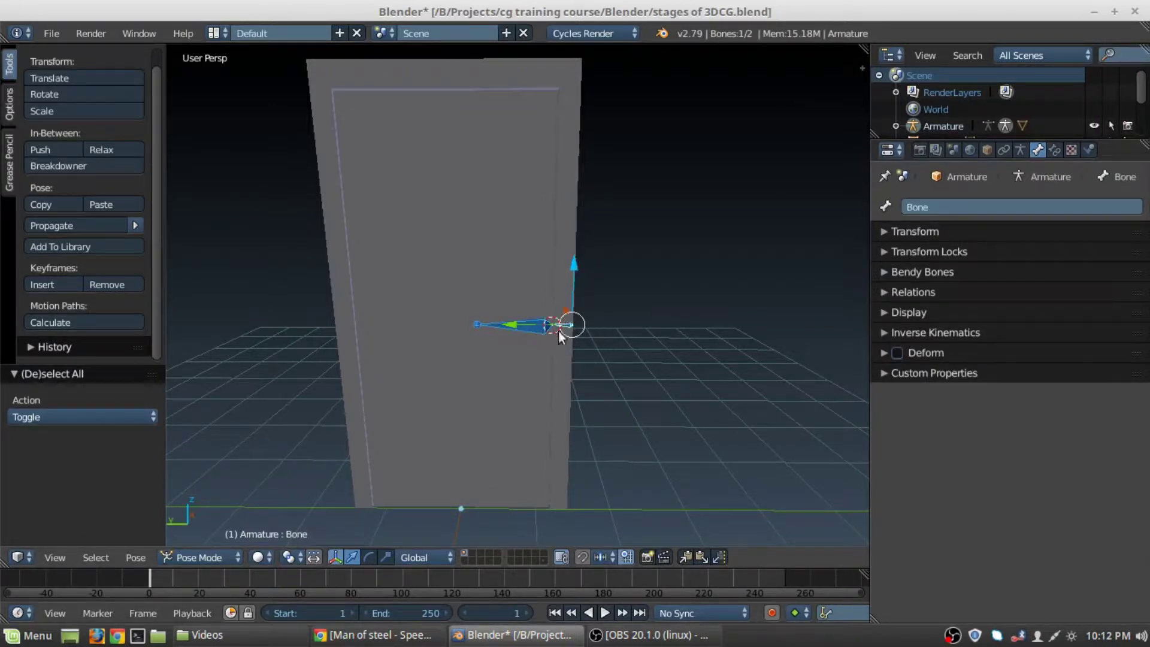
{"action": "right_click", "coordinate": [519, 330]}
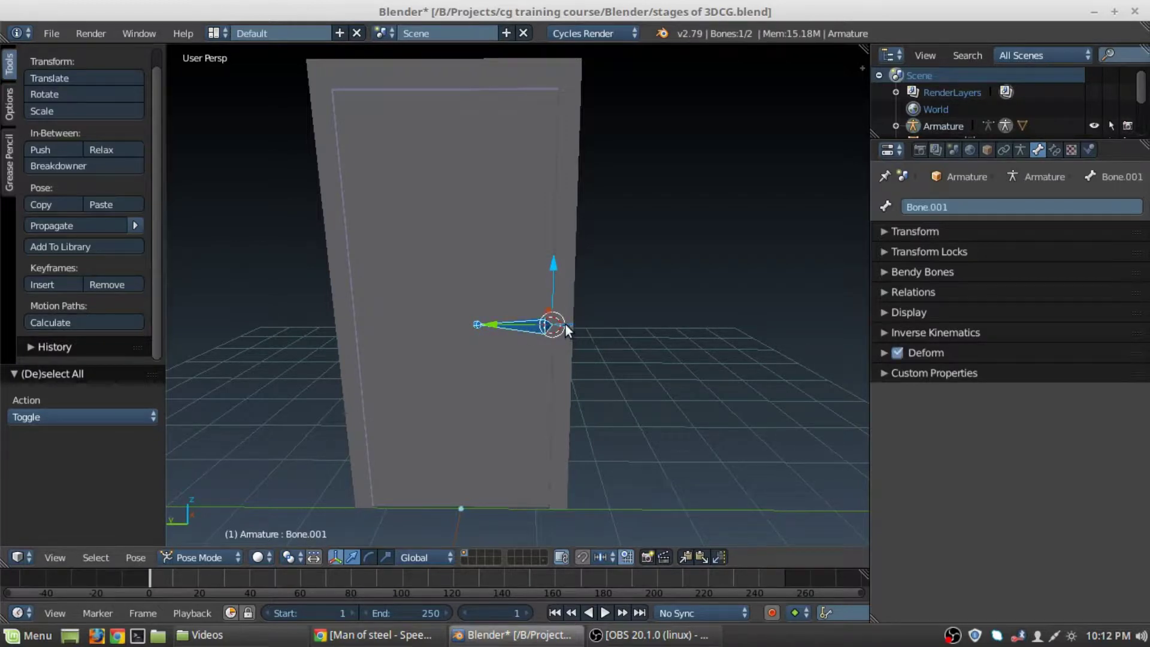
{"action": "right_click", "coordinate": [567, 329]}
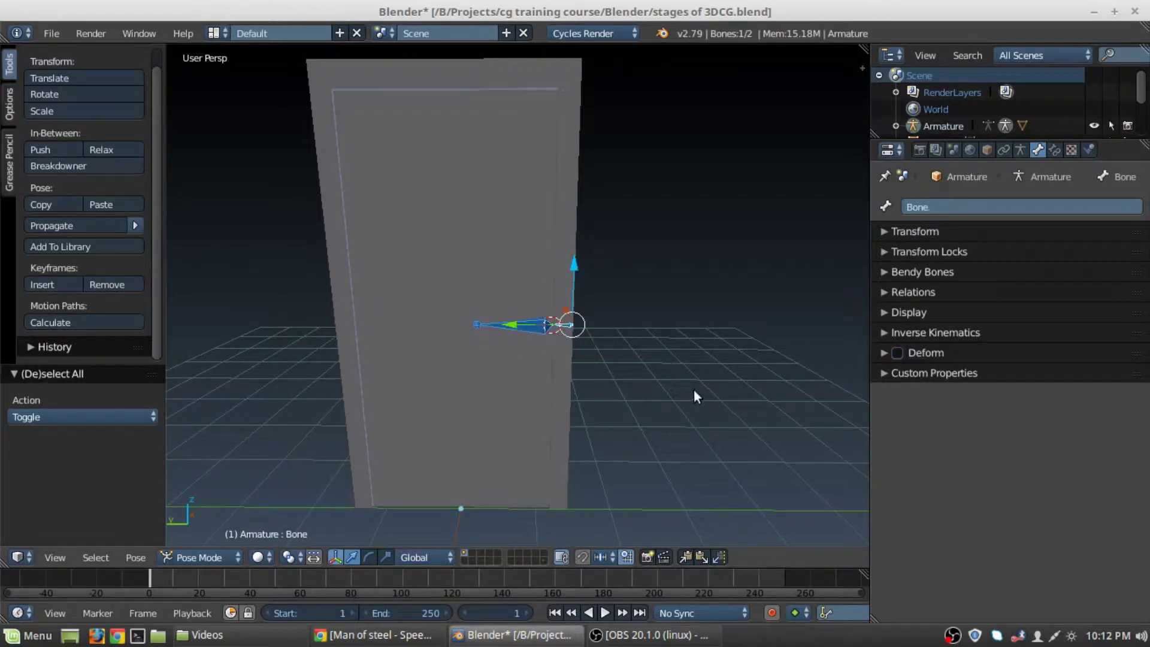
{"action": "right_click", "coordinate": [532, 331]}
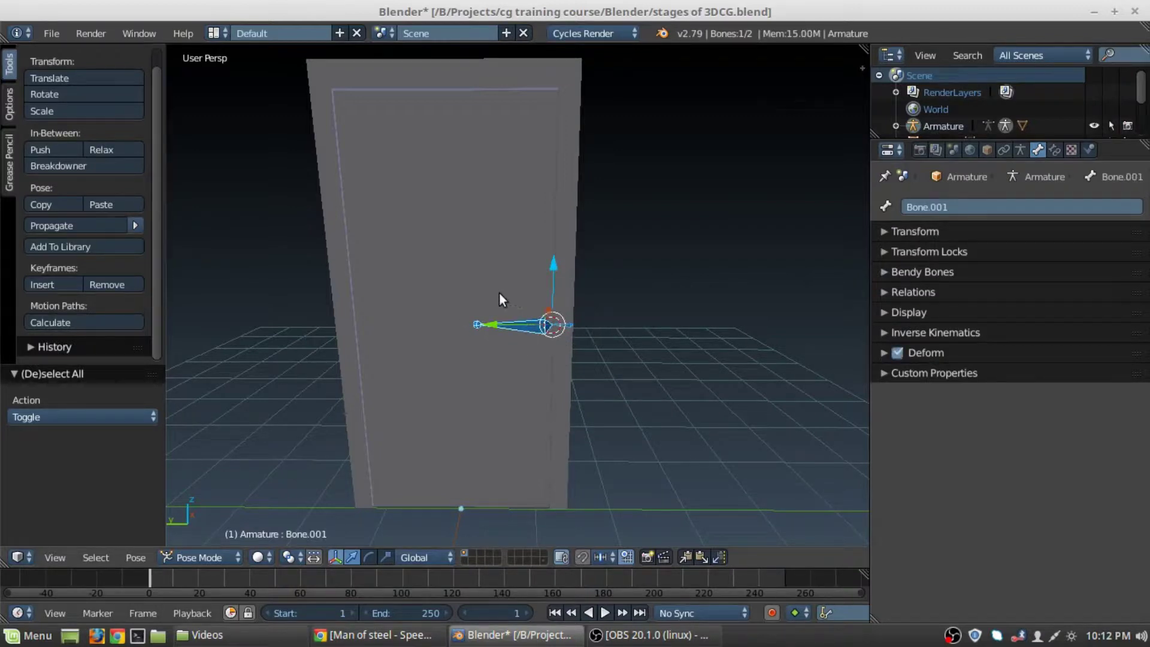
{"action": "right_click", "coordinate": [477, 238]}
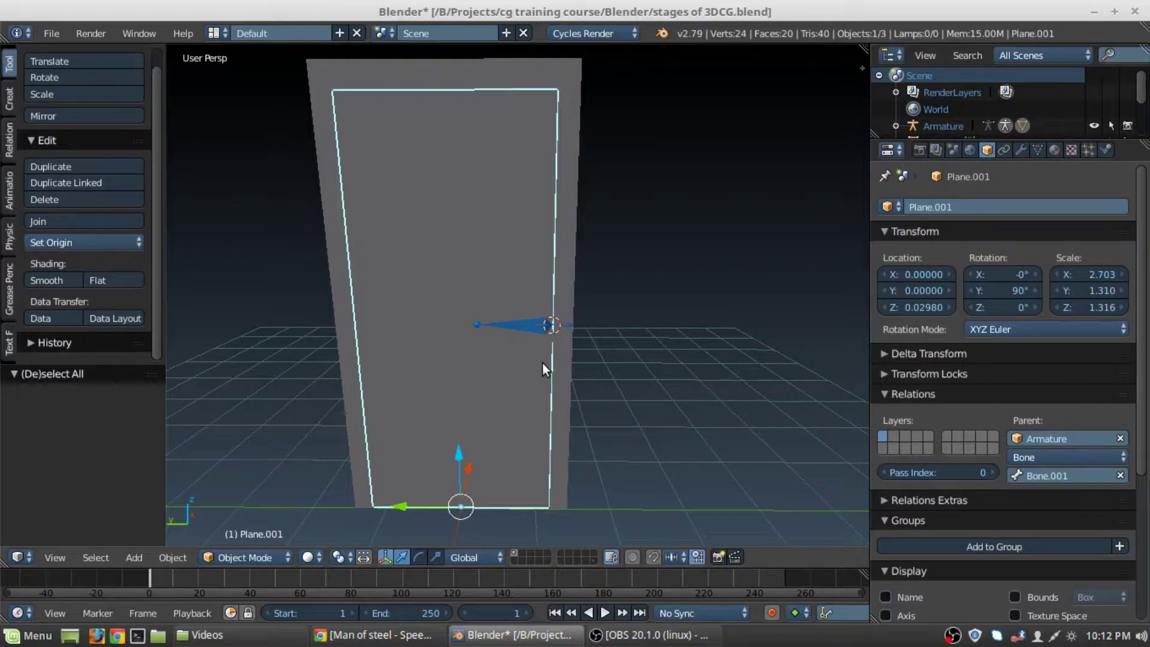
Step: Select the armature in Pose Mode, deselect all its bones and switch it into Edit Mode
{"action": "middle_click_drag", "start_coordinate": [546, 371], "coordinate": [636, 287]}
{"action": "right_click", "coordinate": [575, 333]}
{"action": "key", "text": "ctrl+Tab"}
{"action": "scroll", "coordinate": [637, 277], "scroll_direction": "down", "scroll_amount": 5}
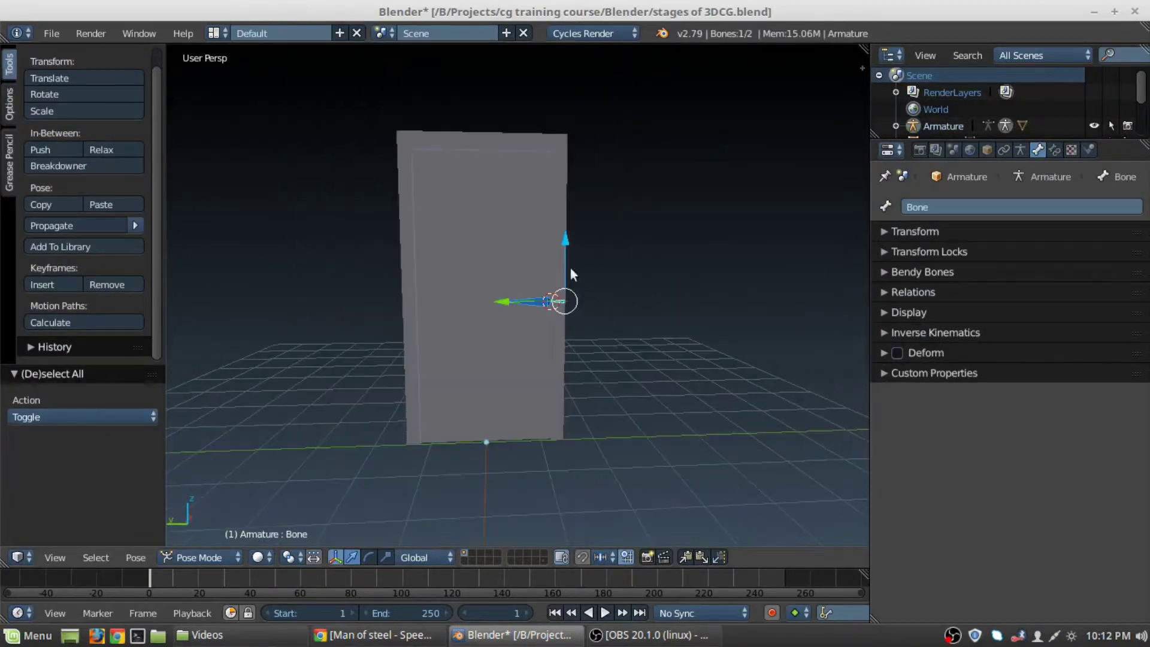
{"action": "middle_click_drag", "start_coordinate": [571, 268], "coordinate": [555, 321]}
{"action": "middle_click_drag", "start_coordinate": [617, 348], "coordinate": [641, 360]}
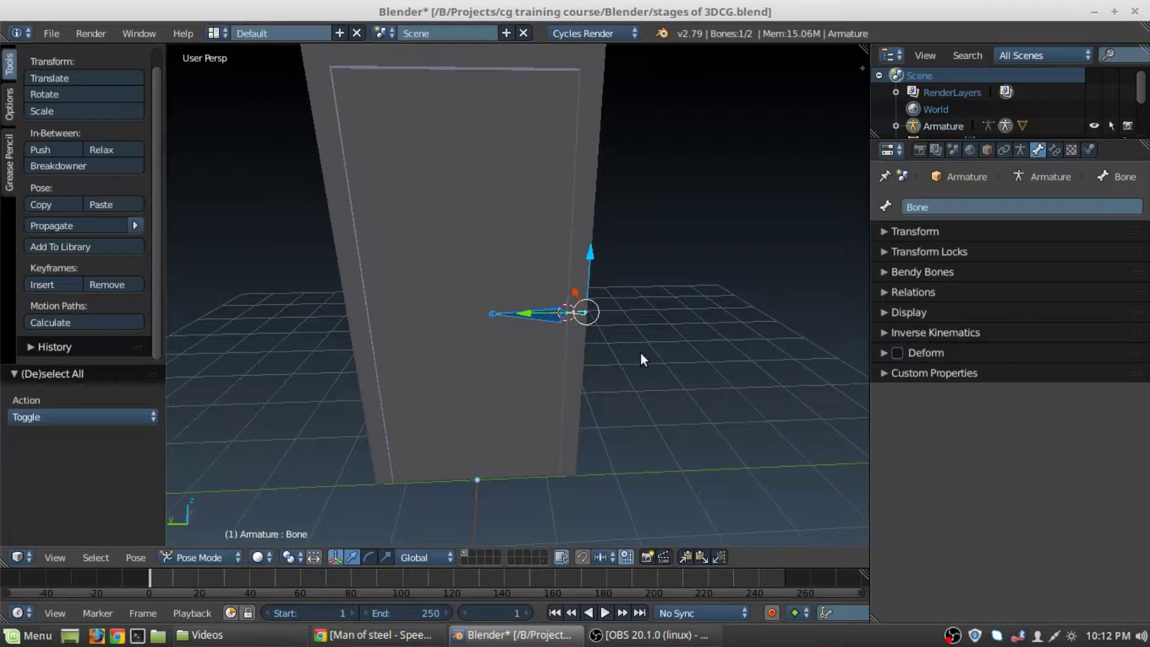
{"action": "key", "text": "a"}
{"action": "key", "text": "Tab"}
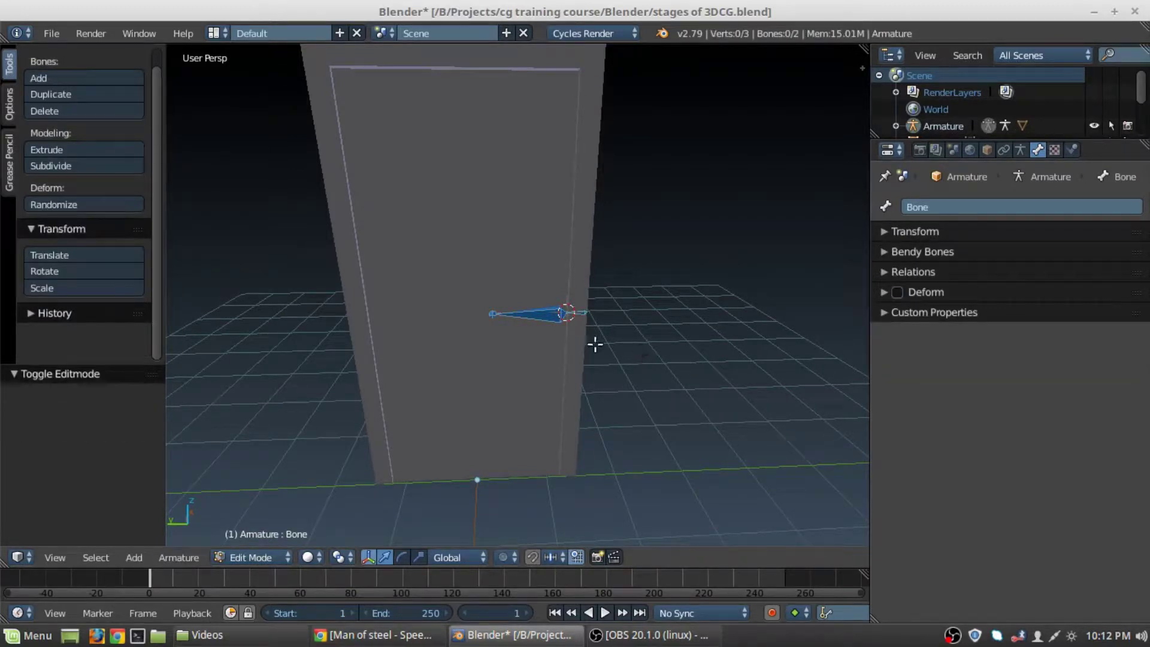
Step: Return the armature to Object Mode and orbit around the closed door and hinge bone
{"action": "key", "text": "Tab"}
{"action": "key", "text": "ctrl+Tab"}
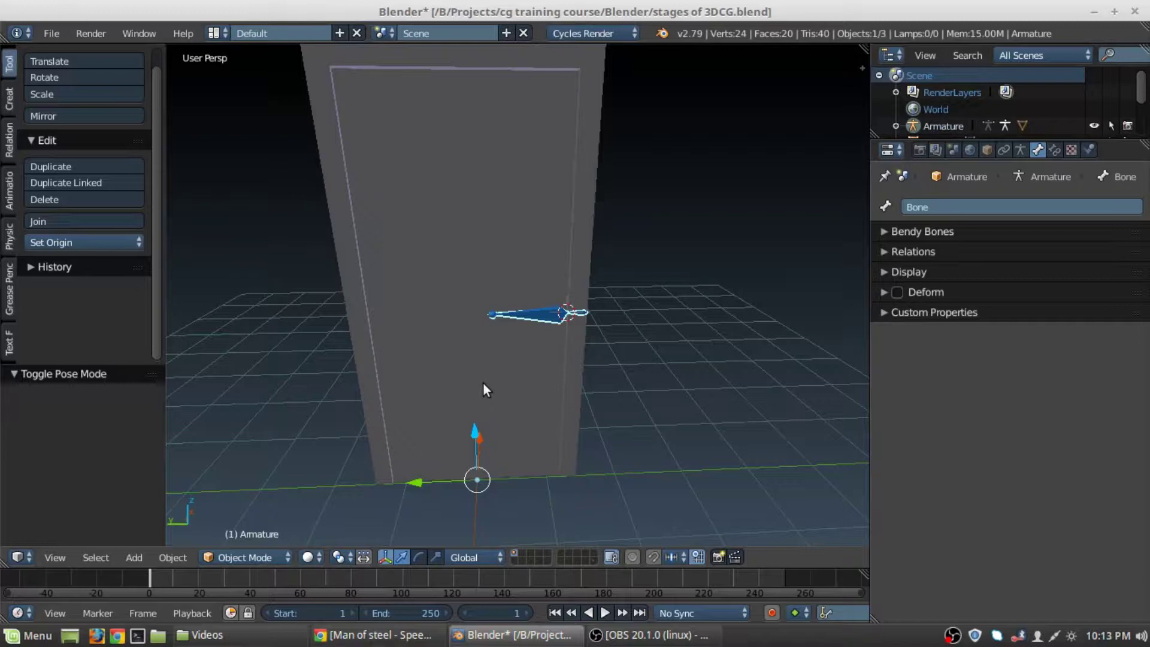
{"action": "middle_click_drag", "start_coordinate": [526, 412], "coordinate": [443, 351]}
{"action": "middle_click_drag", "start_coordinate": [501, 304], "coordinate": [569, 276]}
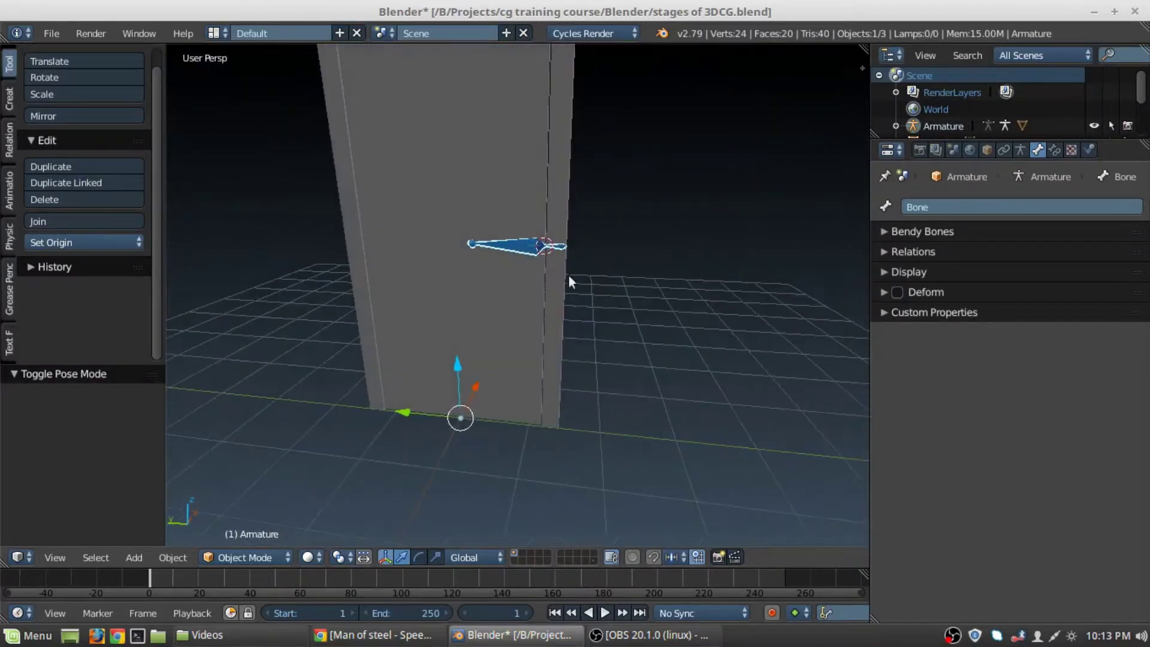
{"action": "middle_click_drag", "start_coordinate": [468, 236], "coordinate": [574, 378]}
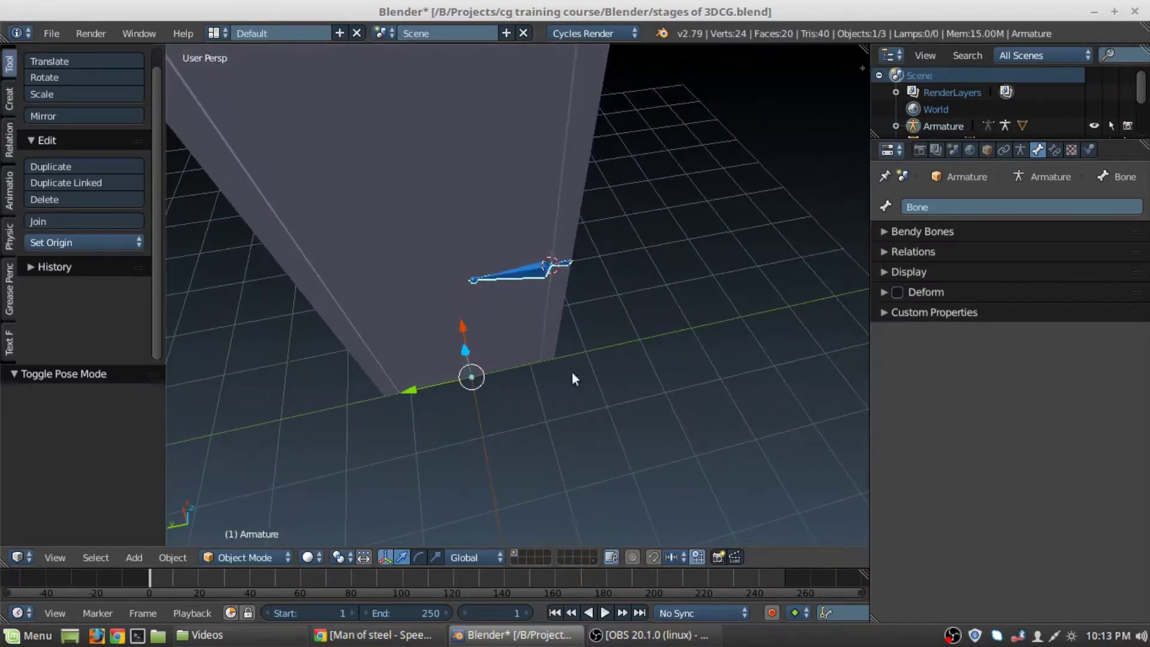
{"action": "middle_click_drag", "start_coordinate": [512, 414], "coordinate": [599, 317]}
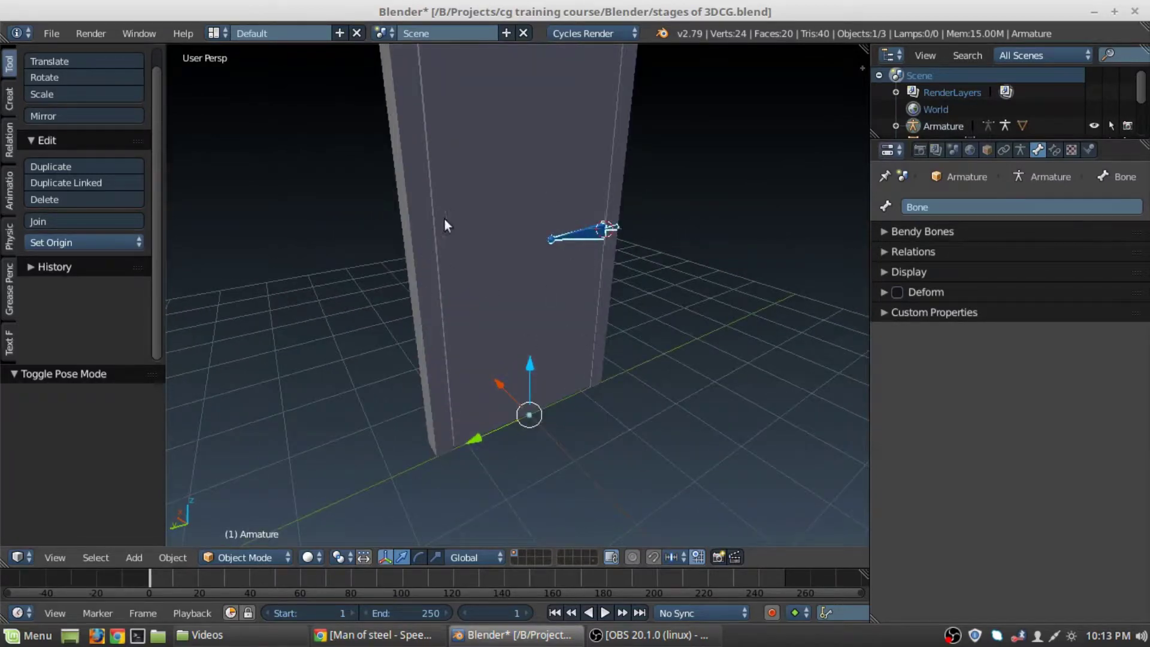
{"action": "mouse_move", "coordinate": [469, 270]}
{"action": "middle_mouse_down"}
{"action": "mouse_move", "coordinate": [562, 263]}
{"action": "mouse_move", "coordinate": [455, 267]}
{"action": "middle_mouse_up"}
{"action": "scroll", "coordinate": [449, 281], "scroll_direction": "up", "scroll_amount": 5}
{"action": "middle_click_drag", "start_coordinate": [512, 293], "coordinate": [590, 282]}
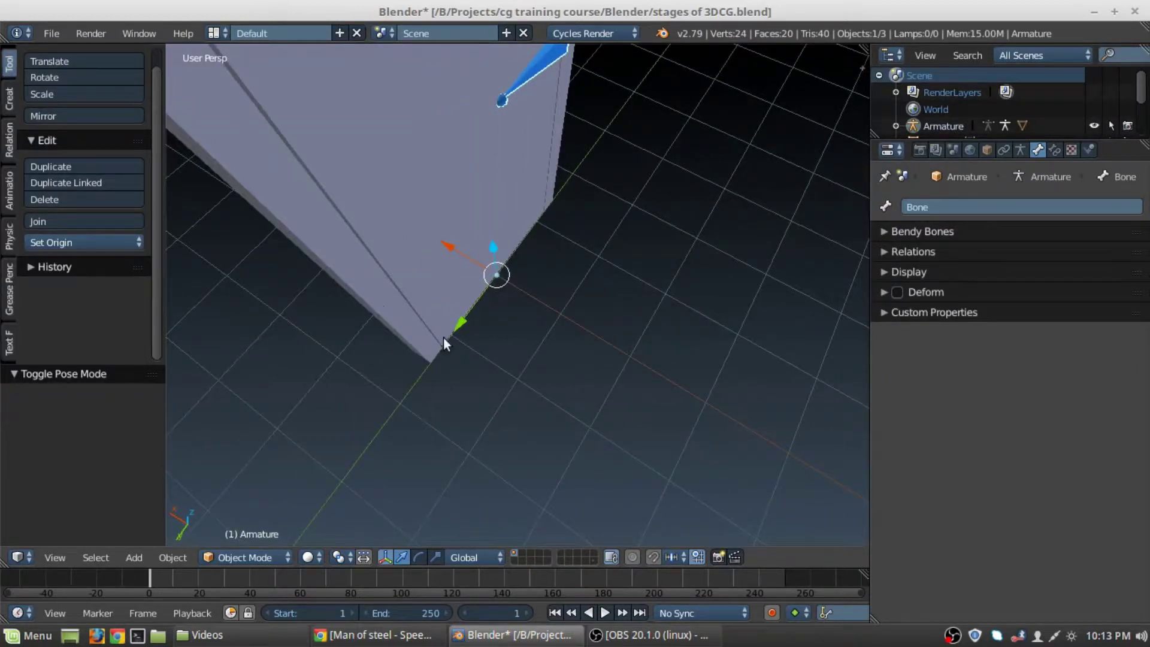
{"action": "middle_click_drag", "start_coordinate": [444, 339], "coordinate": [451, 235]}
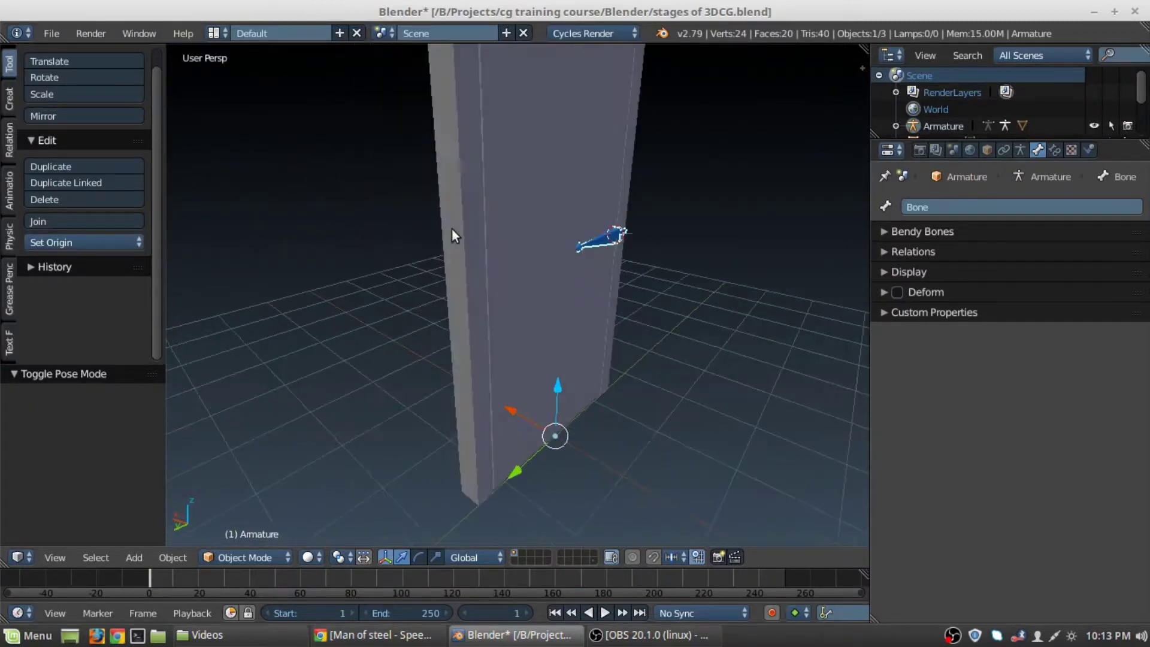
{"action": "middle_click_drag", "start_coordinate": [588, 337], "coordinate": [477, 336]}
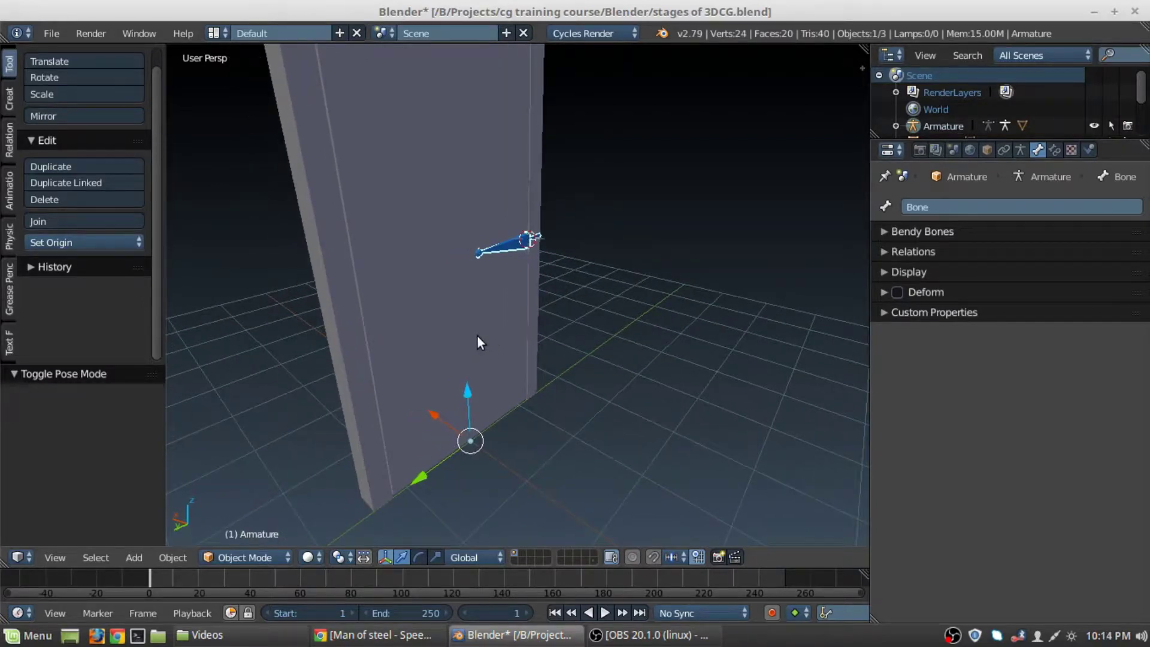
{"action": "key", "text": "shift+a"}
{"action": "mouse_move", "coordinate": [478, 339]}
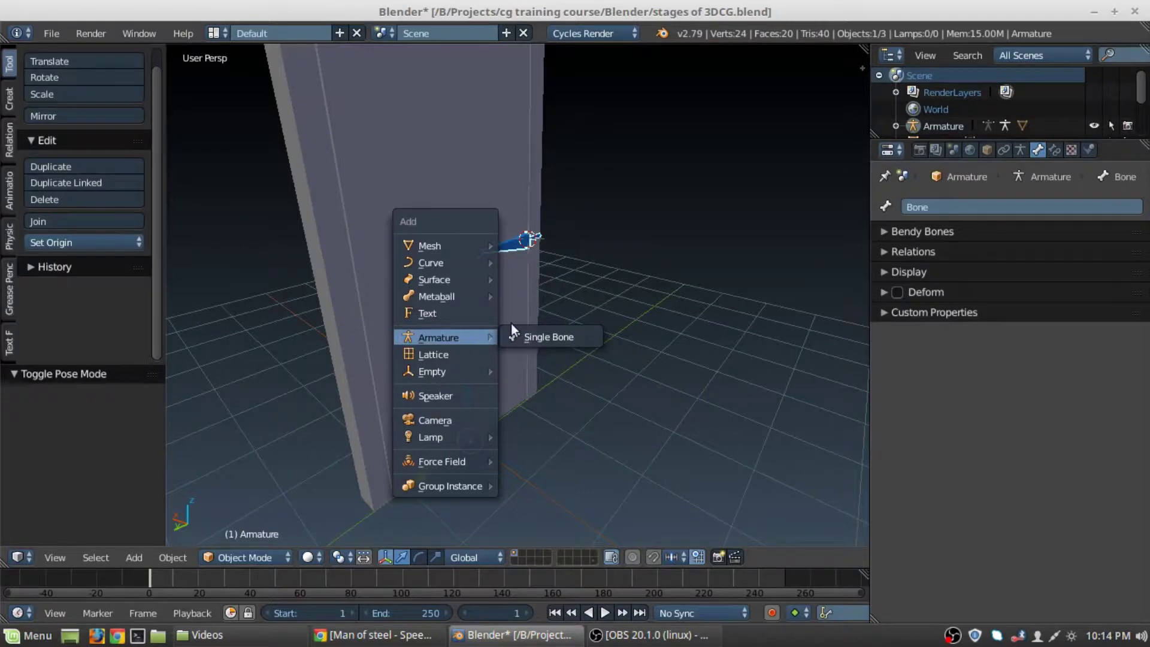
{"action": "mouse_move", "coordinate": [467, 245]}
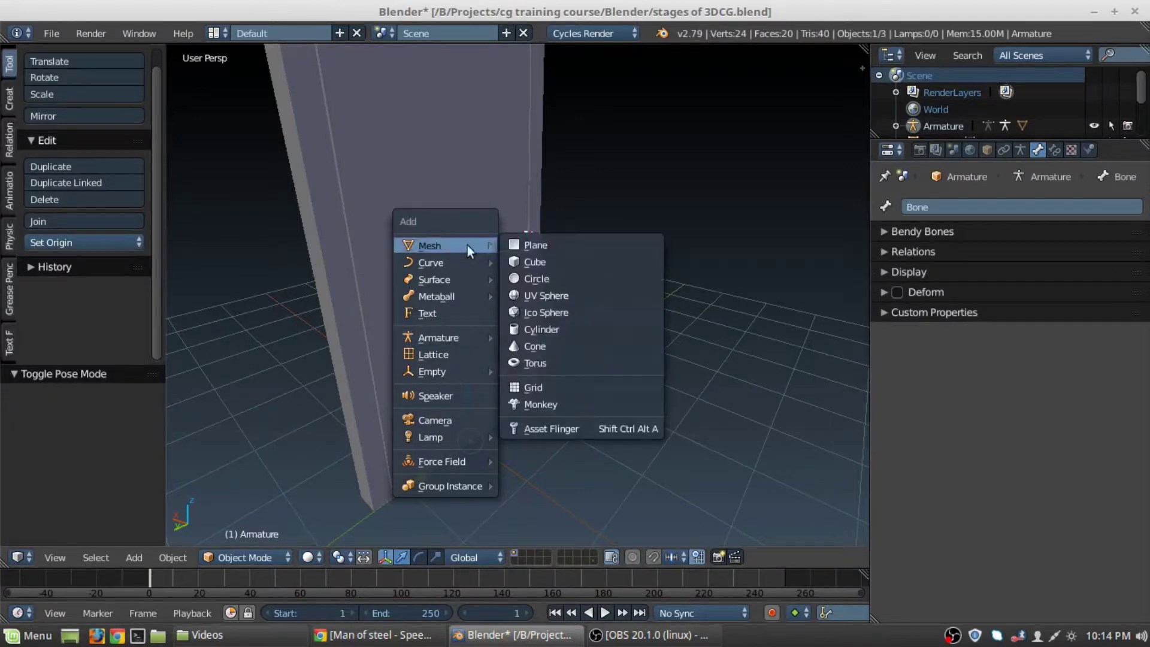
{"action": "left_click", "coordinate": [555, 281]}
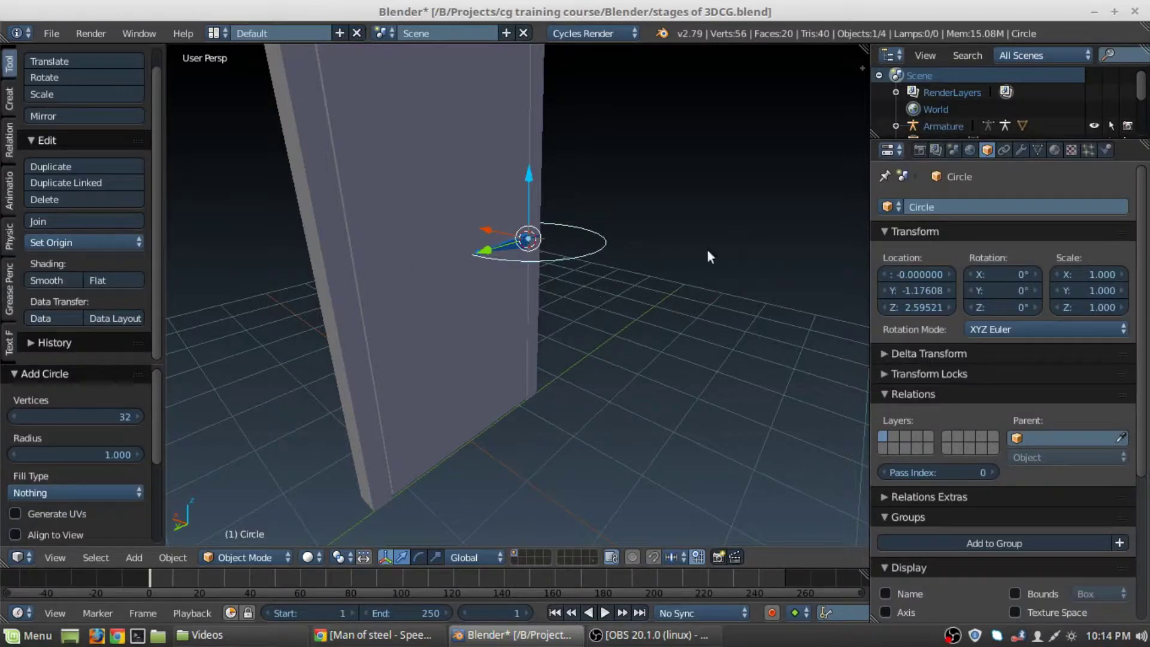
{"action": "key", "text": "n"}
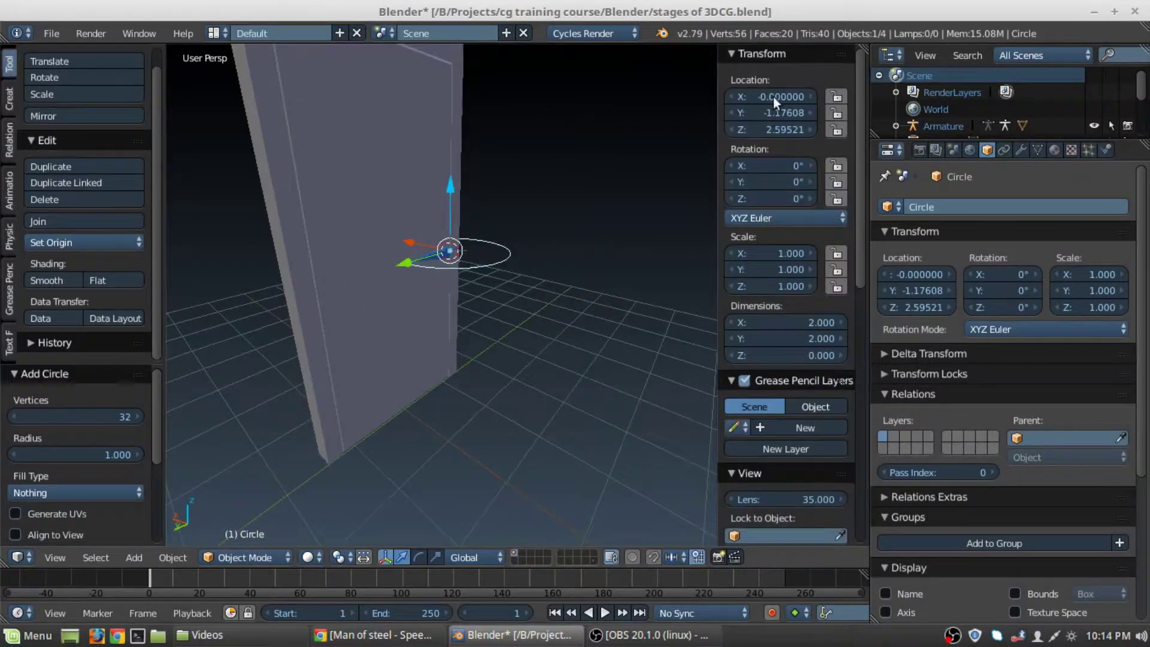
{"action": "left_click_drag", "start_coordinate": [774, 97], "coordinate": [773, 129]}
{"action": "type", "text": "0"}
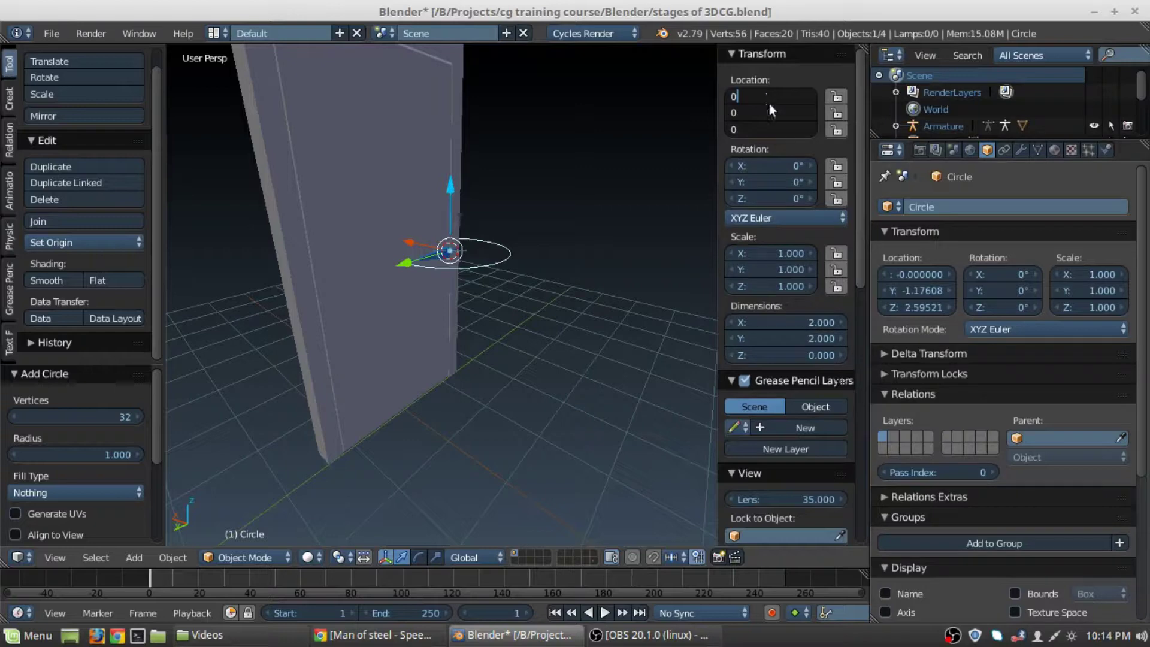
{"action": "key", "text": "Return"}
{"action": "middle_click_drag", "start_coordinate": [441, 348], "coordinate": [476, 344], "text": "shift"}
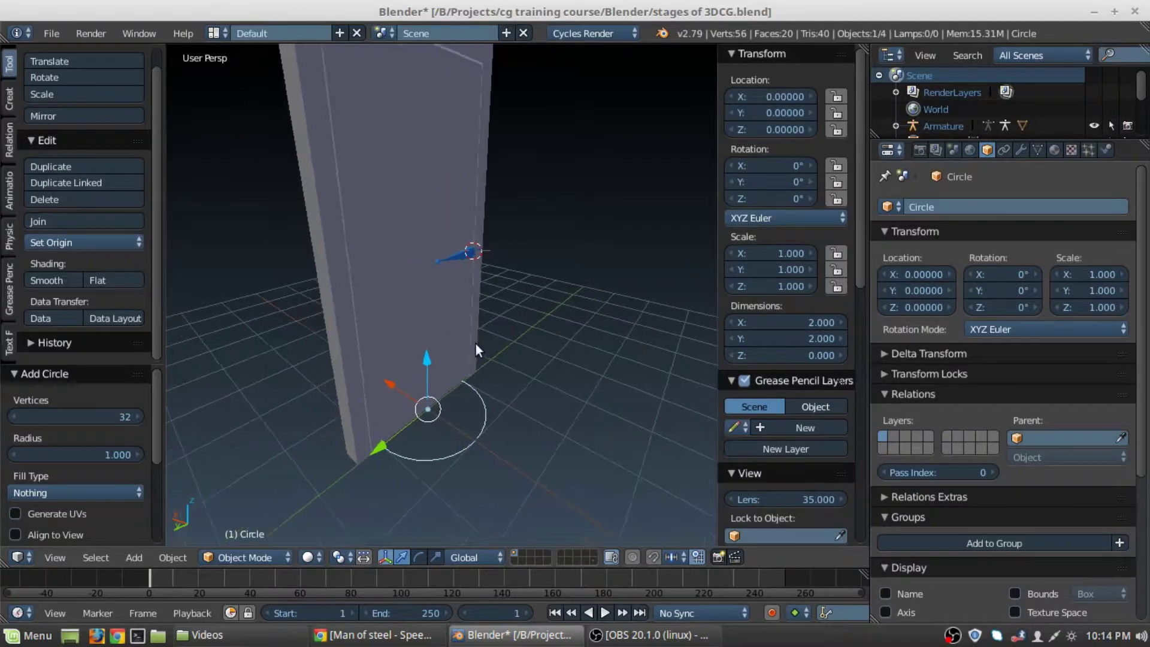
{"action": "key", "text": "n"}
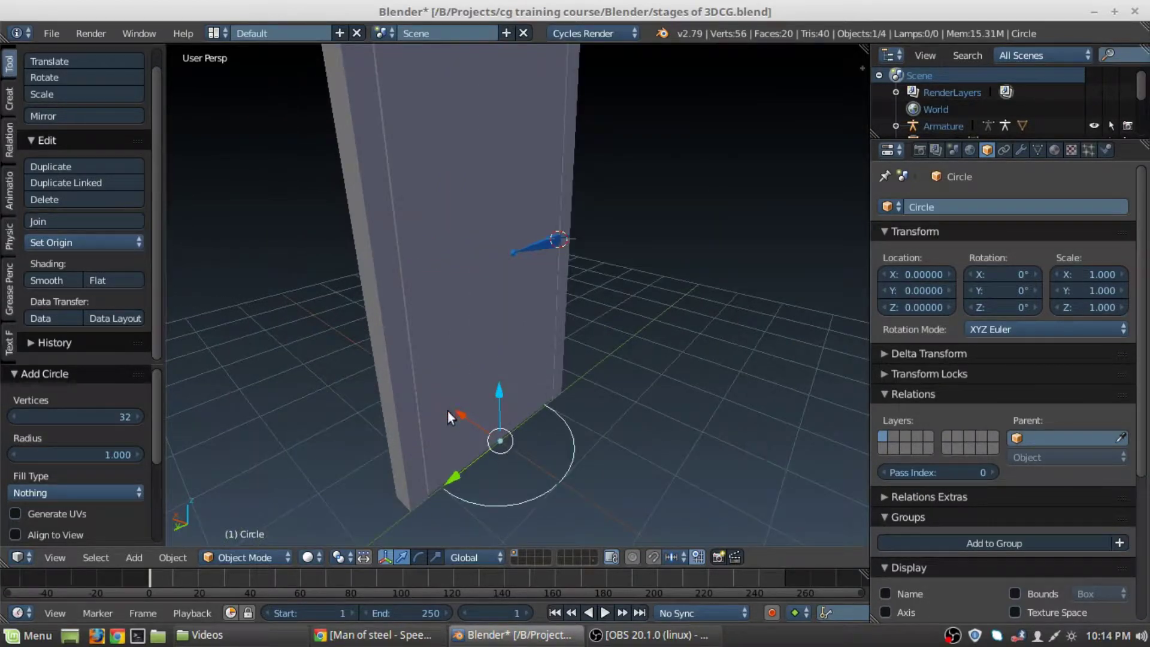
{"action": "middle_click_drag", "start_coordinate": [447, 411], "coordinate": [204, 391]}
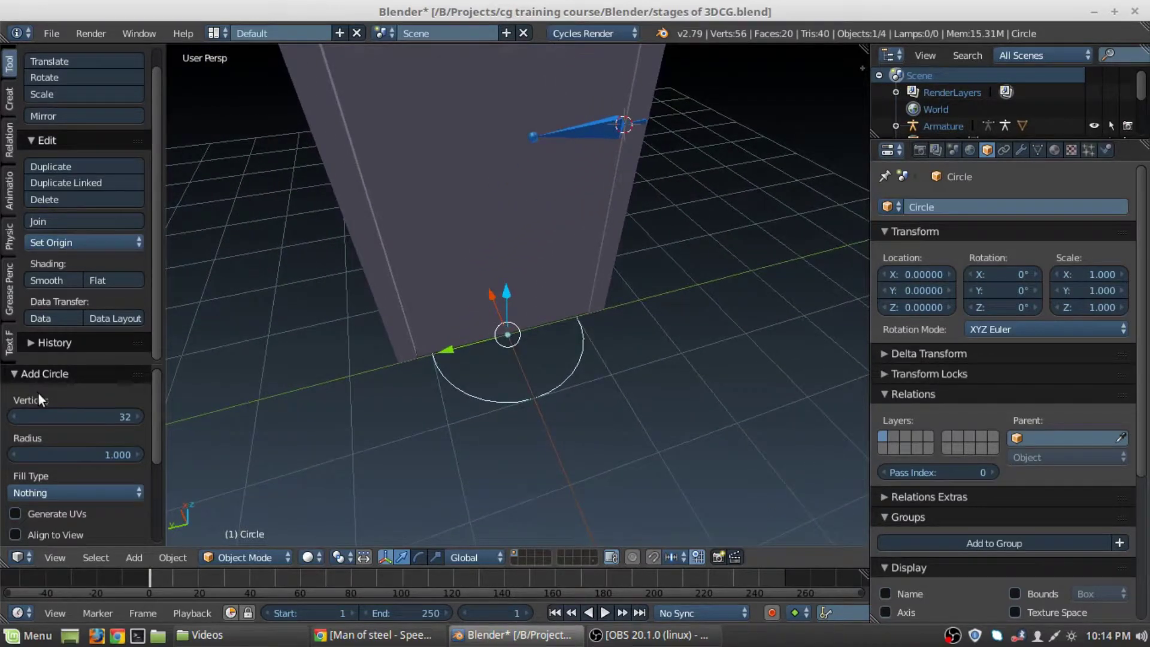
{"action": "middle_click_drag", "start_coordinate": [473, 376], "coordinate": [579, 375]}
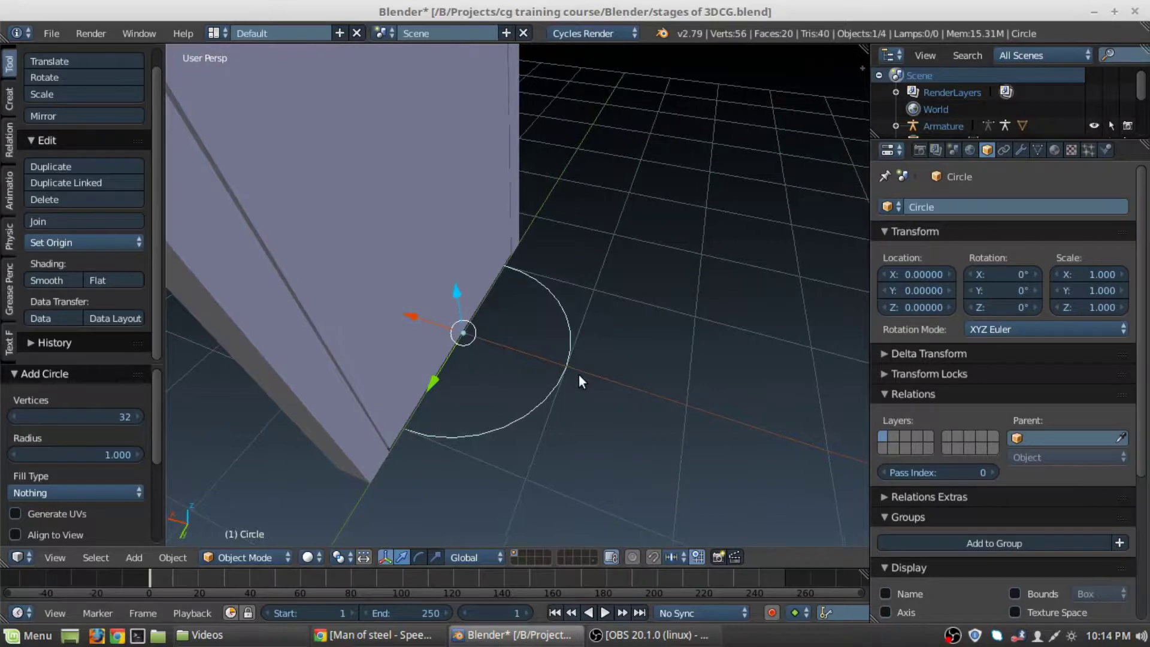
{"action": "key", "text": "Tab"}
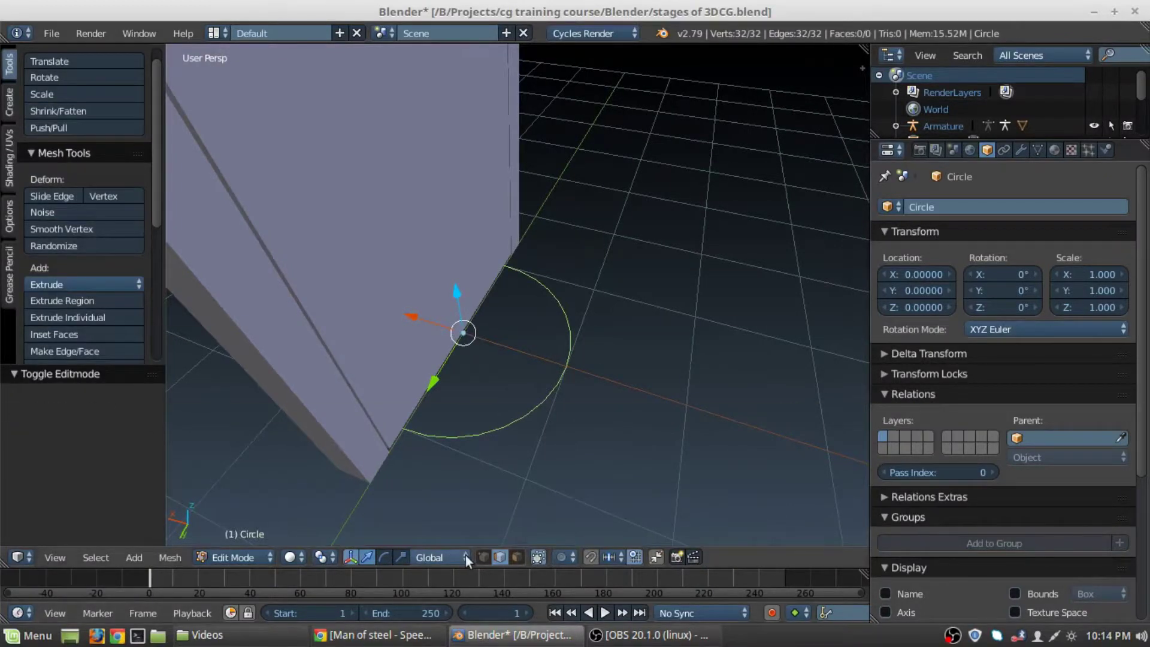
{"action": "left_click", "coordinate": [483, 558]}
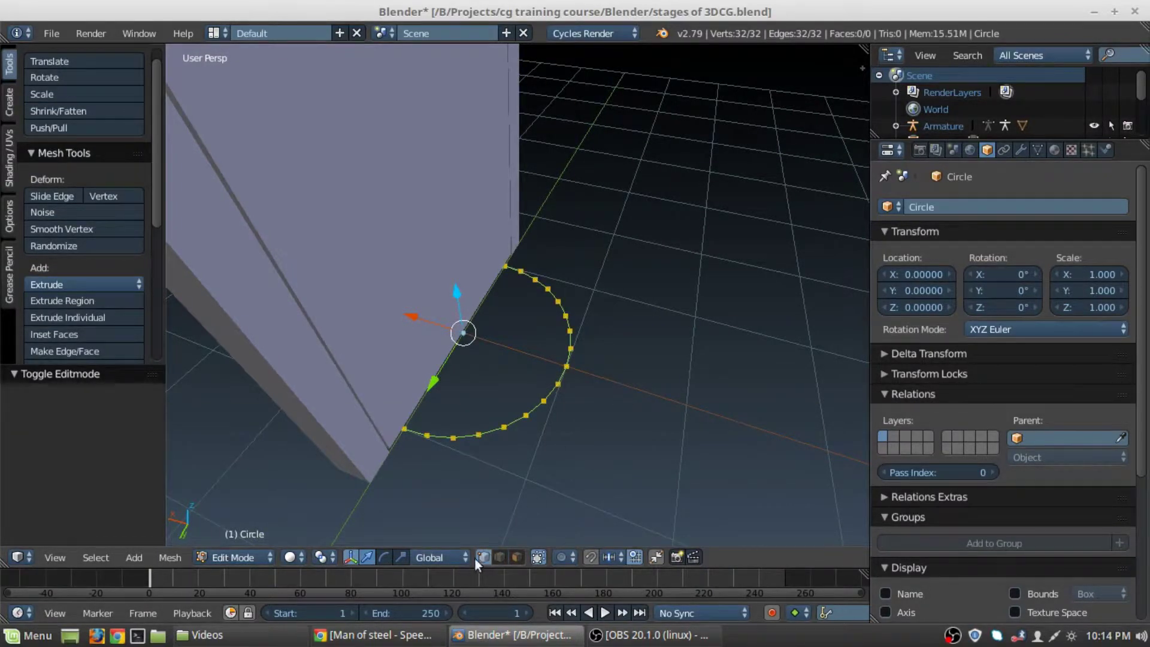
{"action": "key", "text": "Tab"}
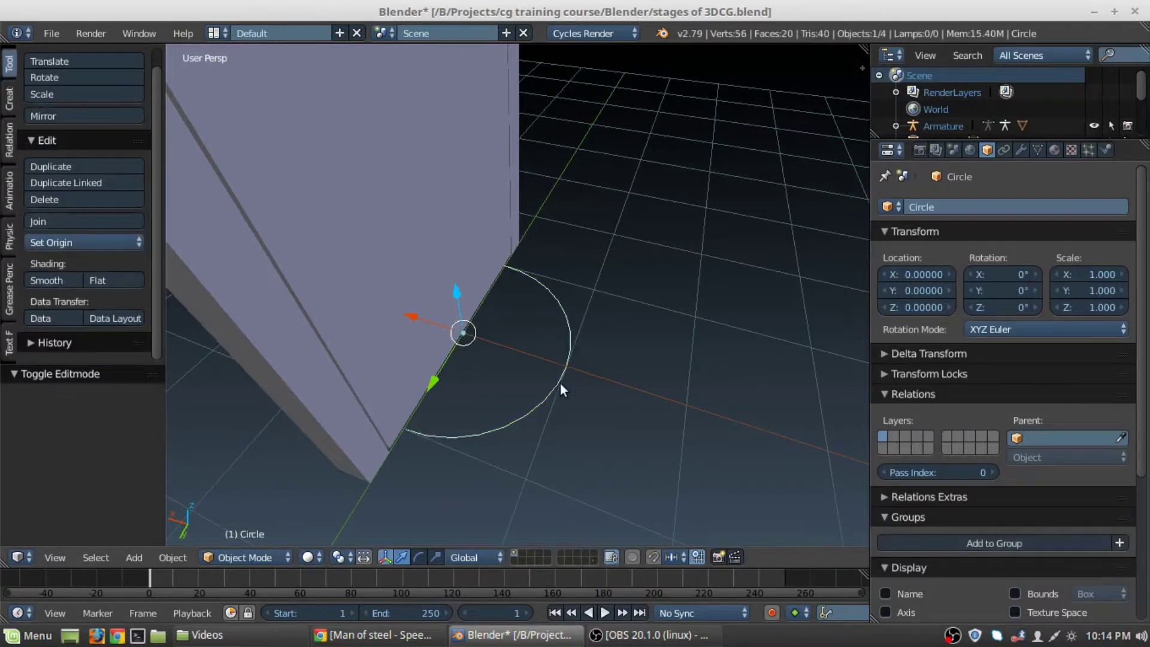
{"action": "middle_click_drag", "start_coordinate": [560, 383], "coordinate": [435, 307]}
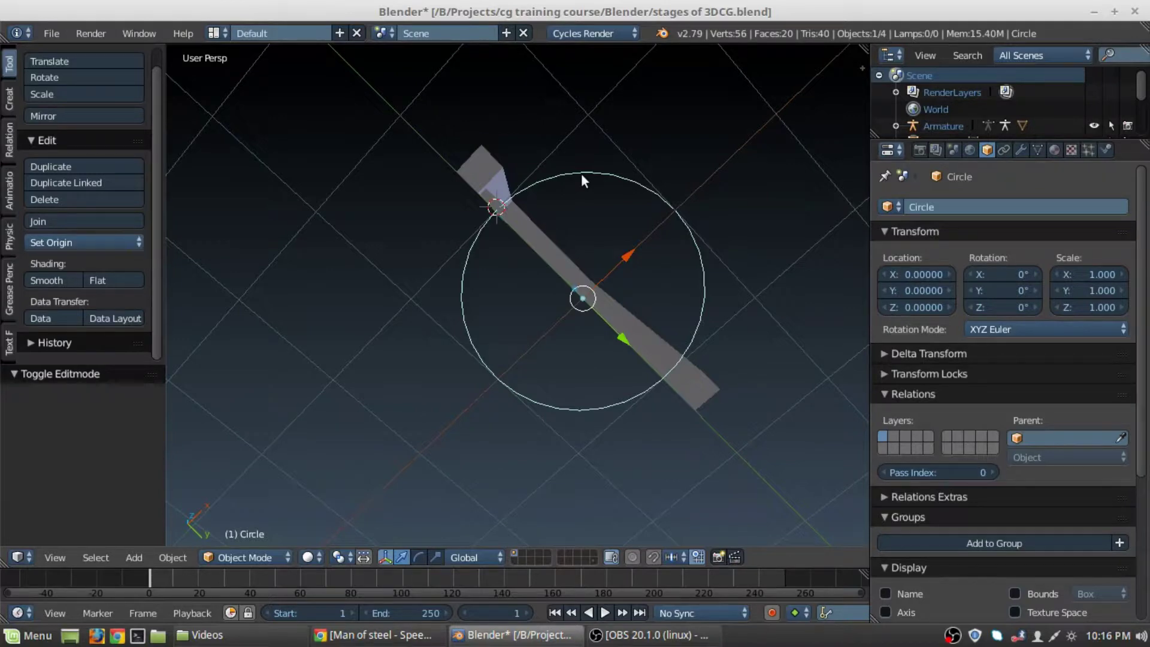
Step: Duplicate the circle in Edit Mode and scale the copy up by 1.222
{"action": "key", "text": "Tab"}
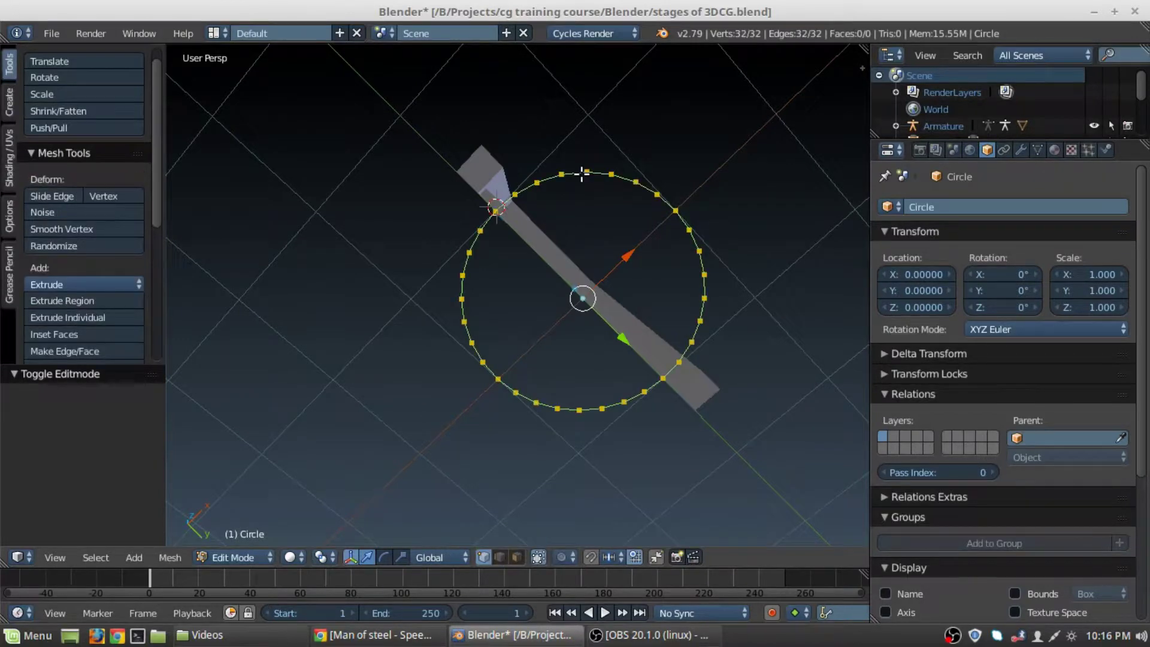
{"action": "middle_click_drag", "start_coordinate": [714, 293], "coordinate": [680, 260]}
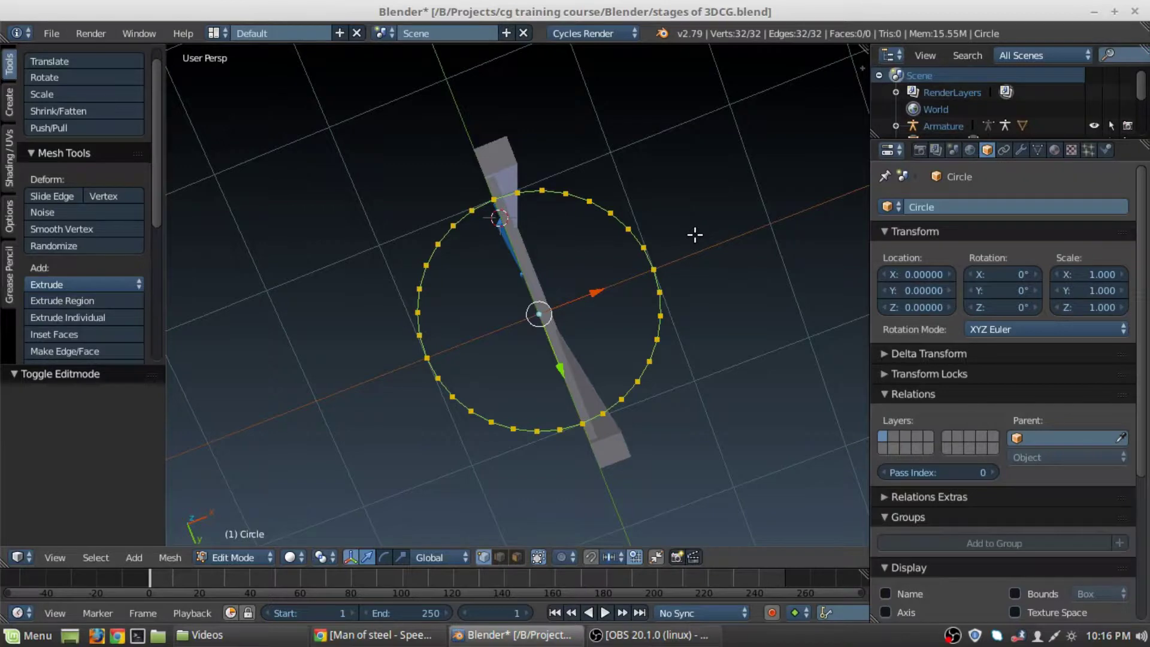
{"action": "key", "text": "shift+d"}
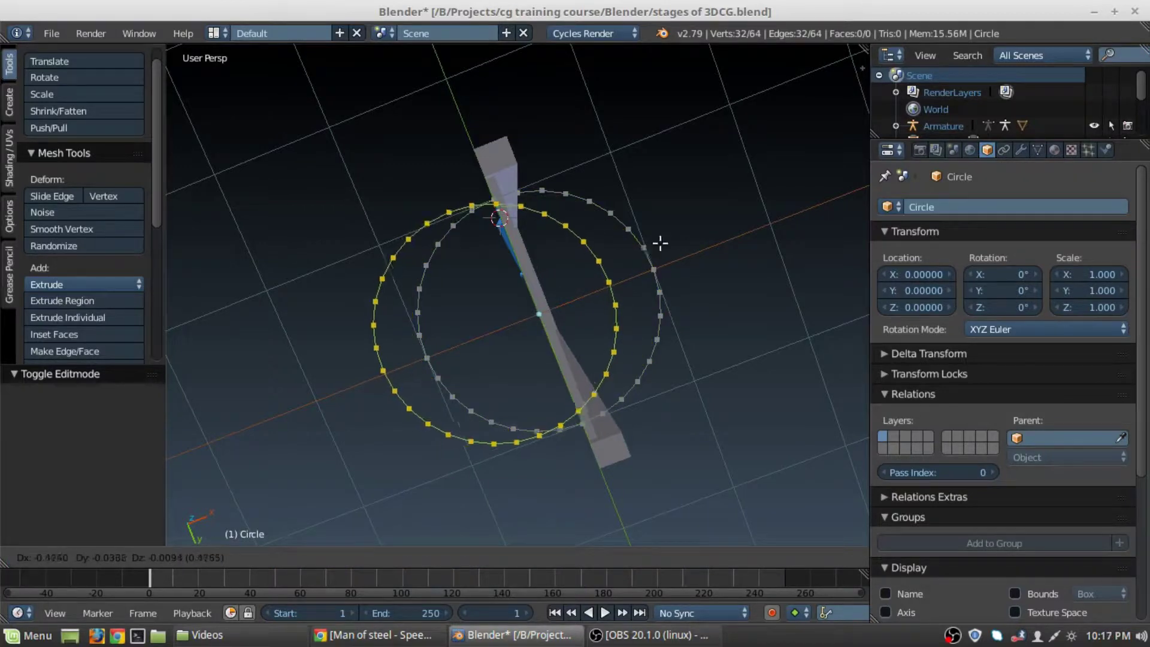
{"action": "key", "text": "s"}
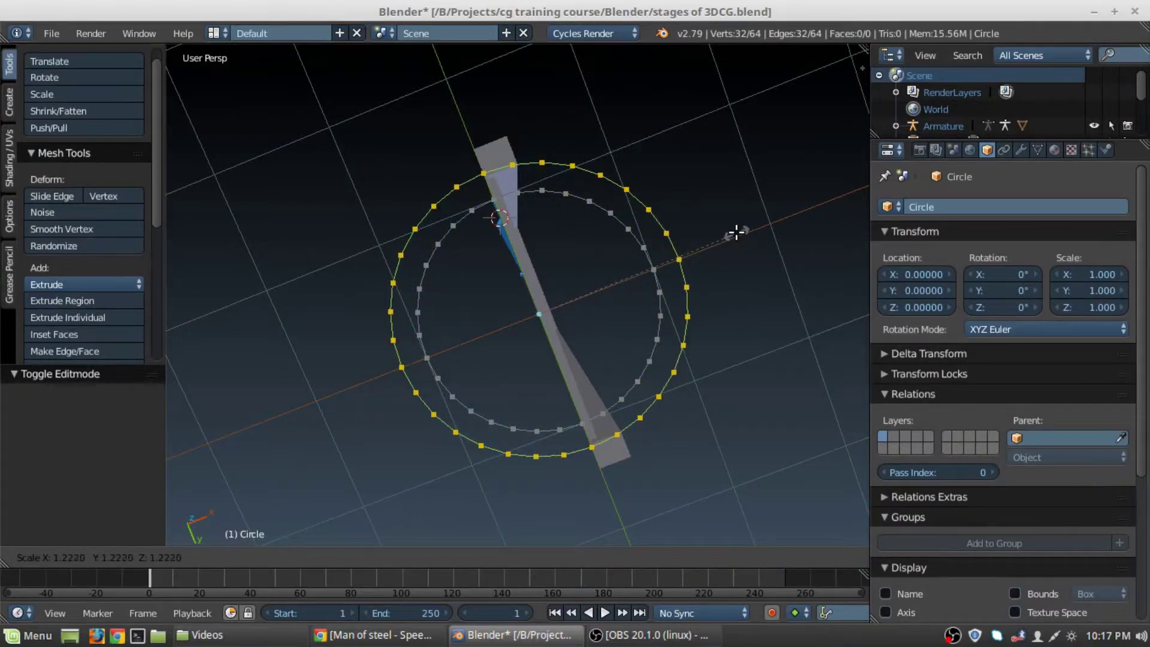
{"action": "left_click", "coordinate": [737, 232]}
{"action": "scroll", "coordinate": [570, 437], "scroll_direction": "up", "scroll_amount": 4}
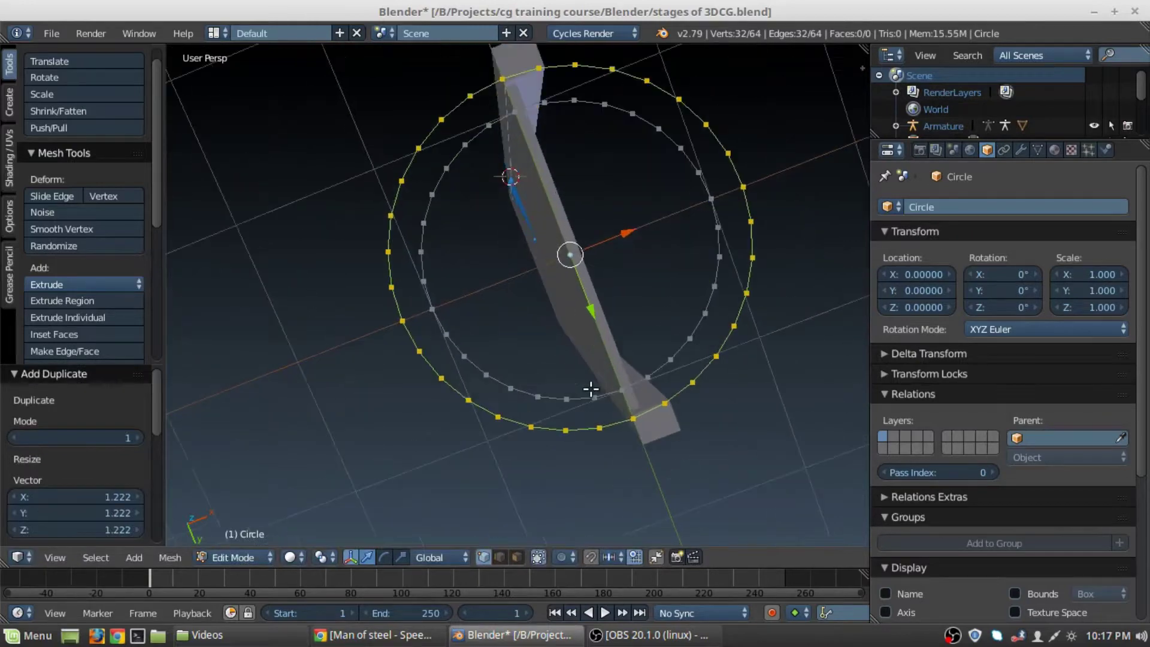
Step: Enable snapping with the Snap Element set to Increment
{"action": "left_click", "coordinate": [592, 558]}
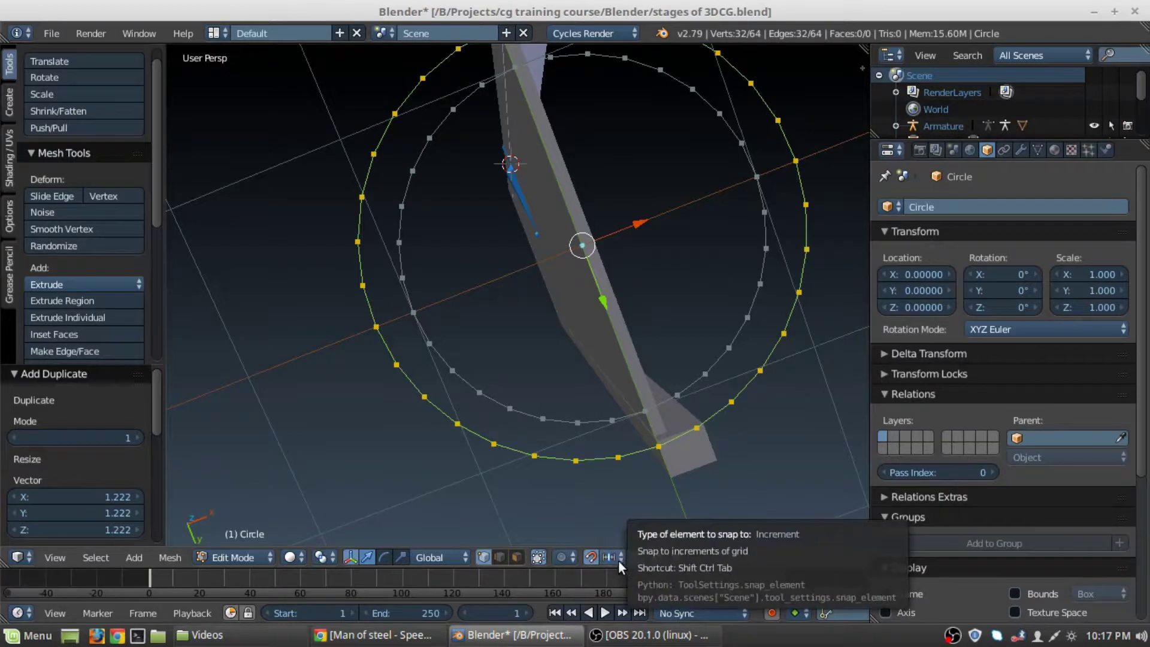
{"action": "left_click", "coordinate": [618, 558]}
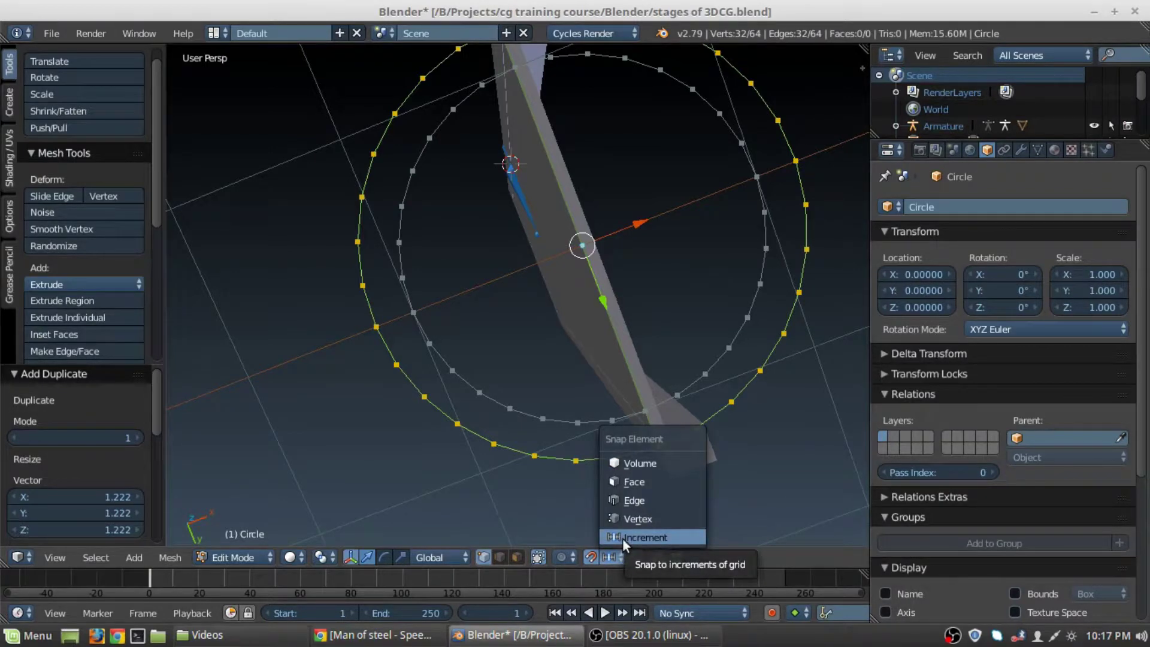
{"action": "left_click", "coordinate": [623, 538]}
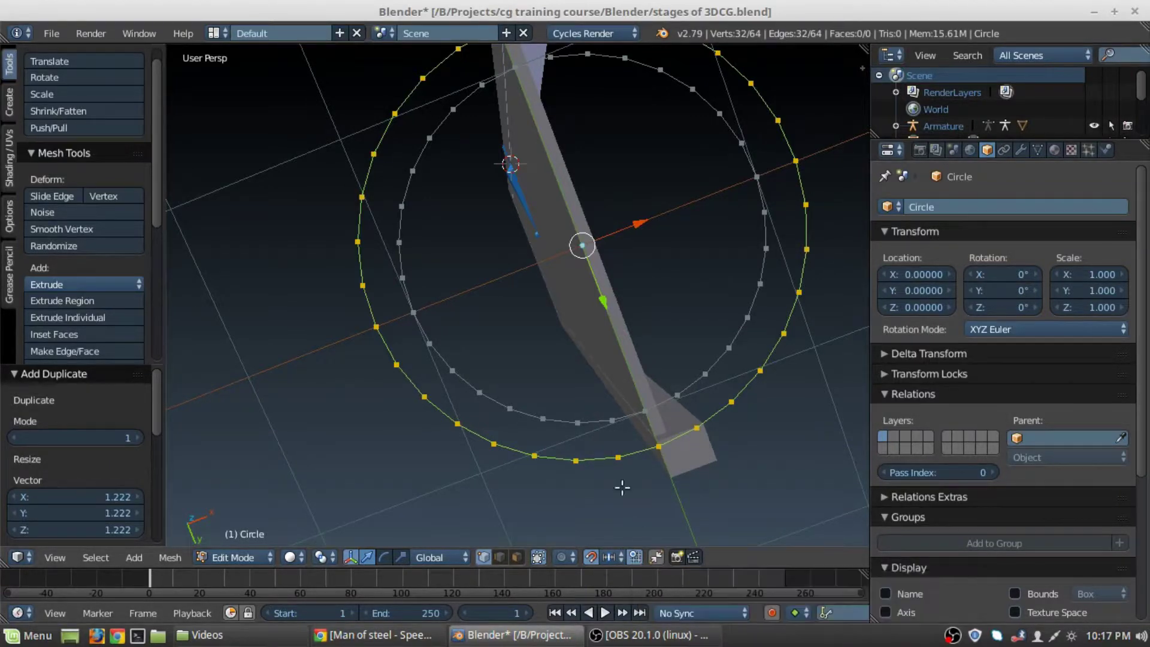
Step: Orbit around the double circle, leaving the outer ring's scale unchanged after a trial resize
{"action": "middle_click_drag", "start_coordinate": [830, 293], "coordinate": [796, 308]}
{"action": "key", "text": "s"}
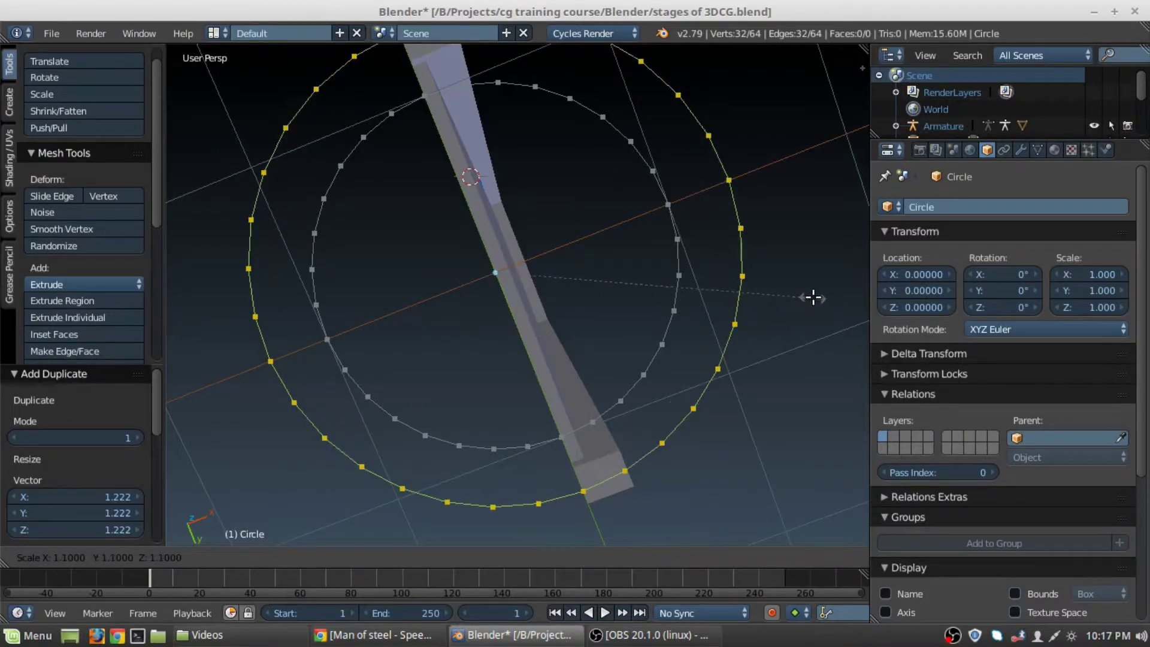
{"action": "left_click", "coordinate": [803, 299]}
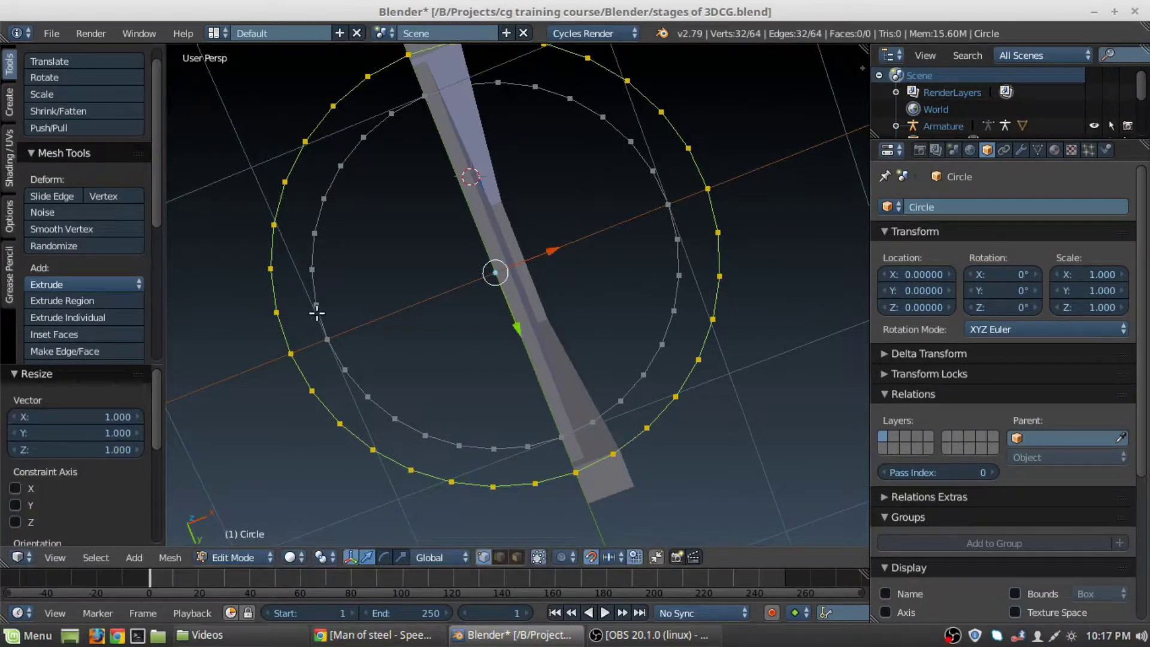
{"action": "middle_click_drag", "start_coordinate": [318, 313], "coordinate": [487, 310]}
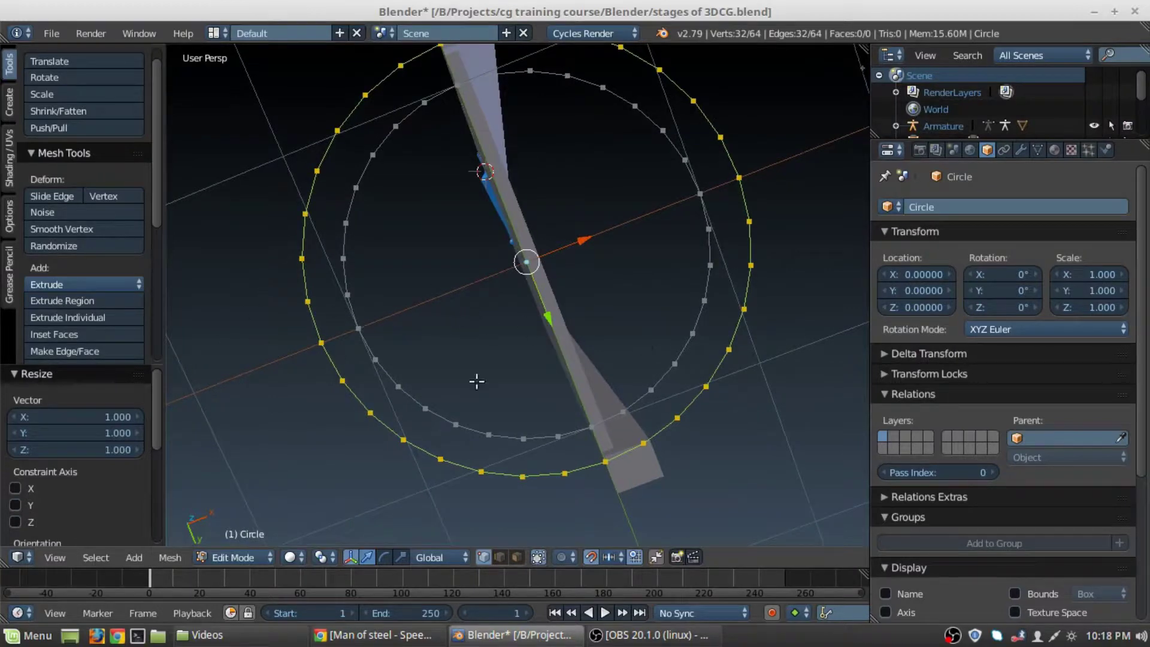
{"action": "scroll", "coordinate": [476, 326], "scroll_direction": "down", "scroll_amount": 2}
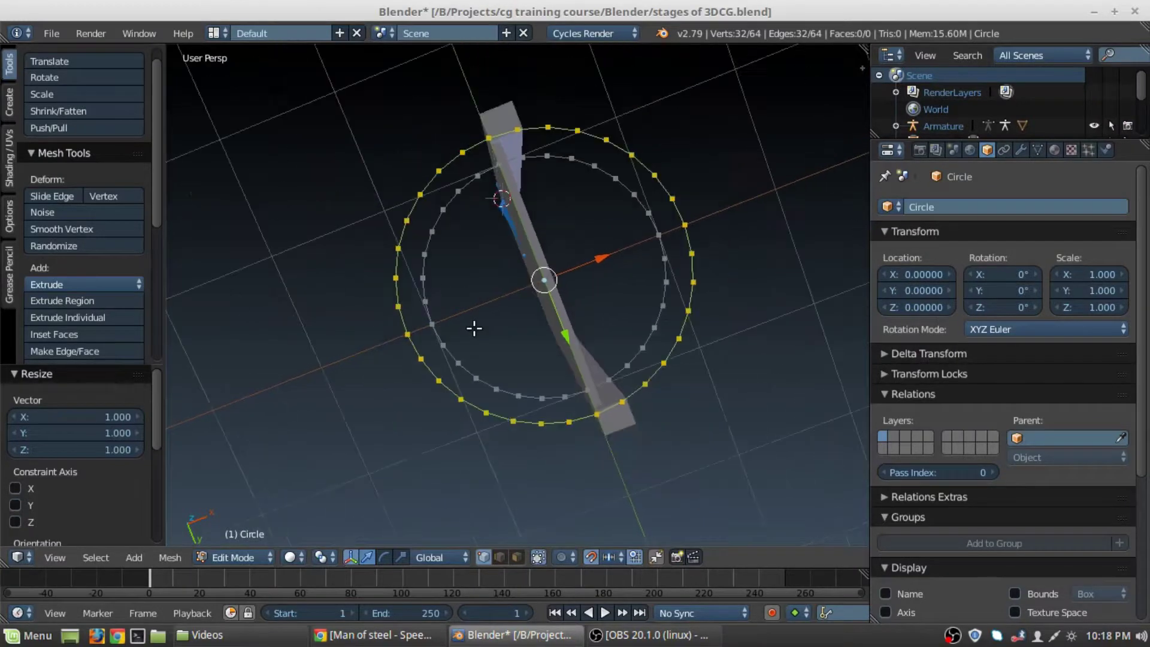
{"action": "middle_click_drag", "start_coordinate": [517, 234], "coordinate": [583, 343]}
{"action": "middle_click_drag", "start_coordinate": [588, 298], "coordinate": [589, 327], "text": "shift"}
Step: Switch to a top orthographic wireframe view and deselect all vertices
{"action": "key", "text": "KP_7"}
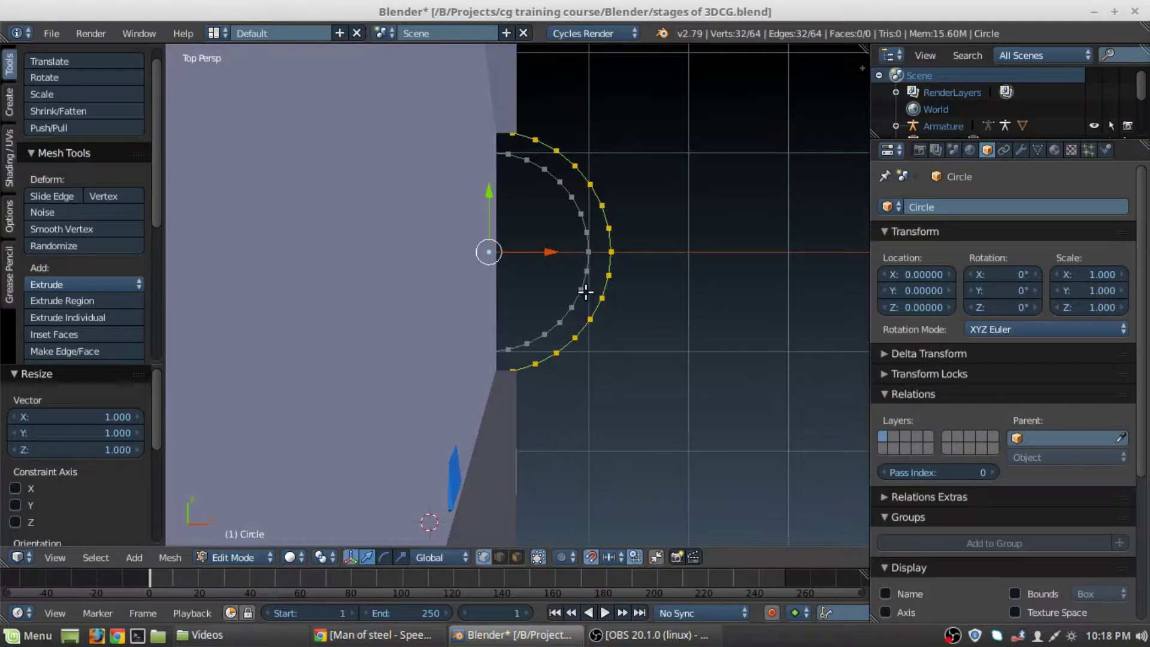
{"action": "key", "text": "KP_5"}
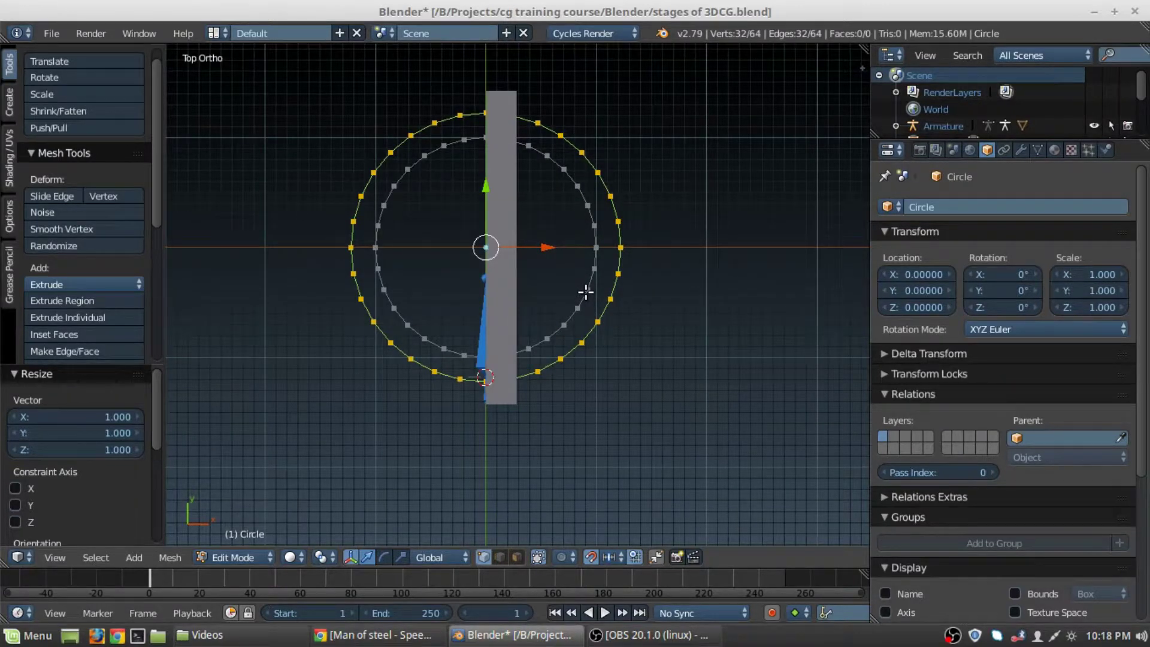
{"action": "key", "text": "z"}
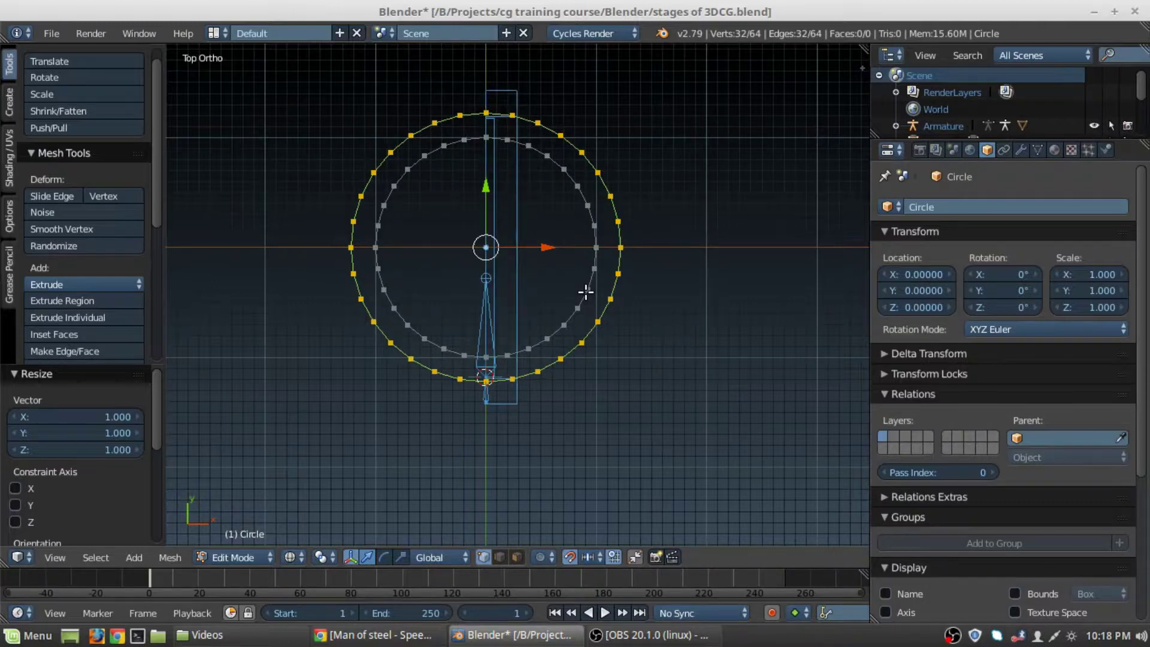
{"action": "middle_click_drag", "start_coordinate": [499, 175], "coordinate": [517, 222], "text": "shift"}
{"action": "key", "text": "a"}
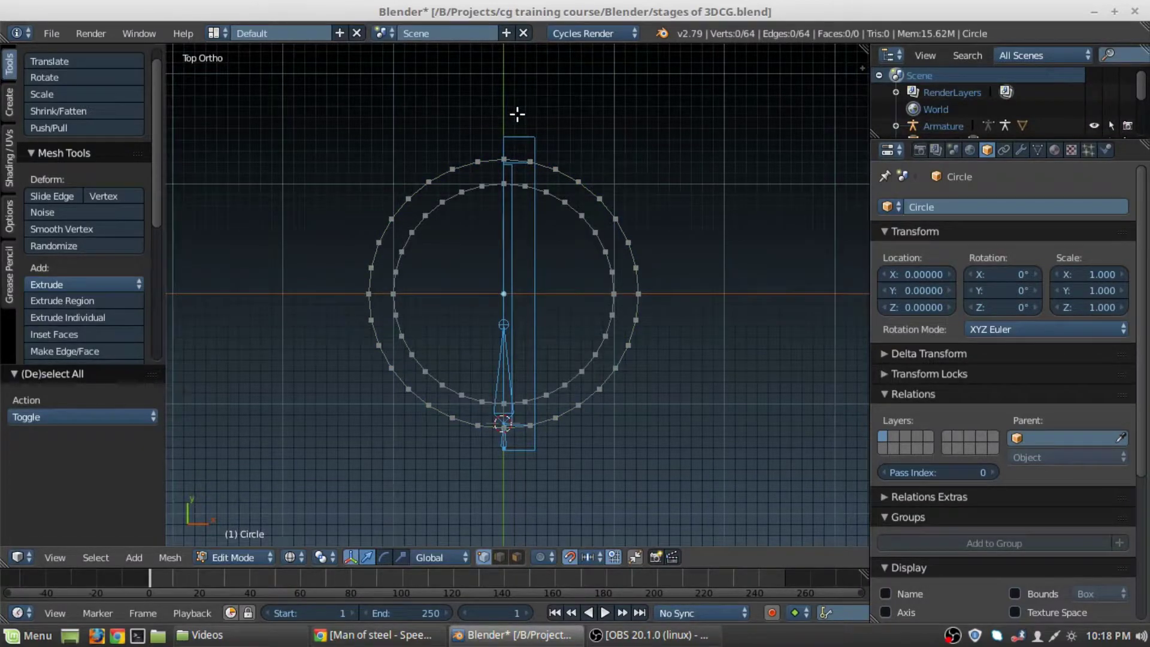
Step: Box-select the right half of both circles and delete those vertices
{"action": "key", "text": "b"}
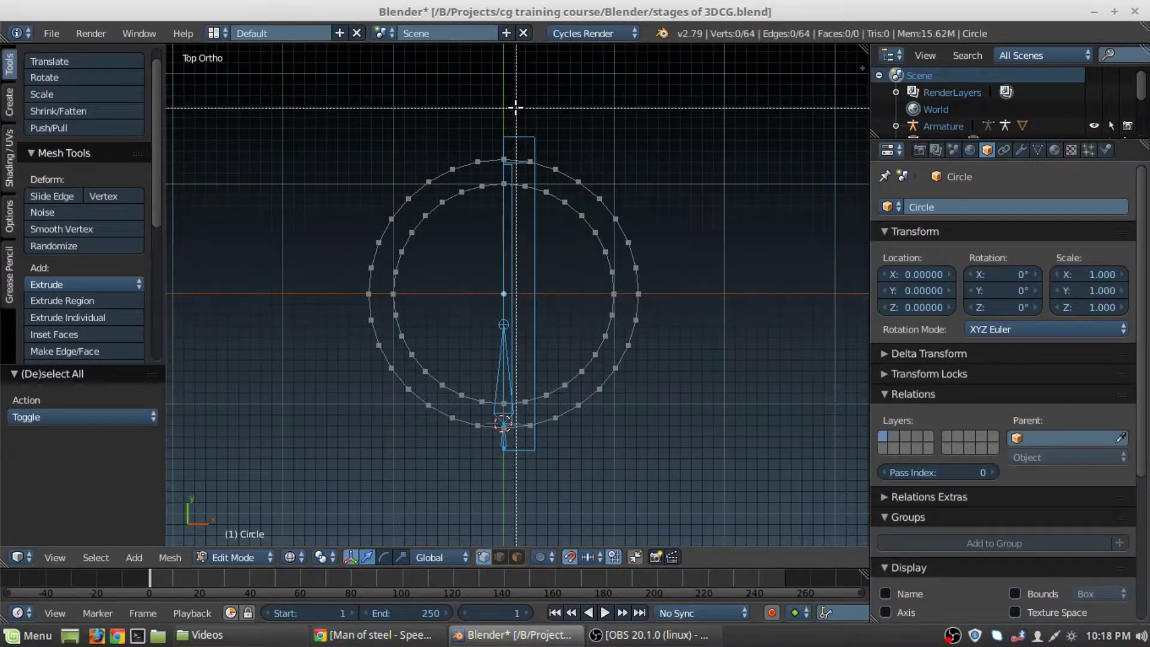
{"action": "left_click_drag", "start_coordinate": [516, 108], "coordinate": [682, 476]}
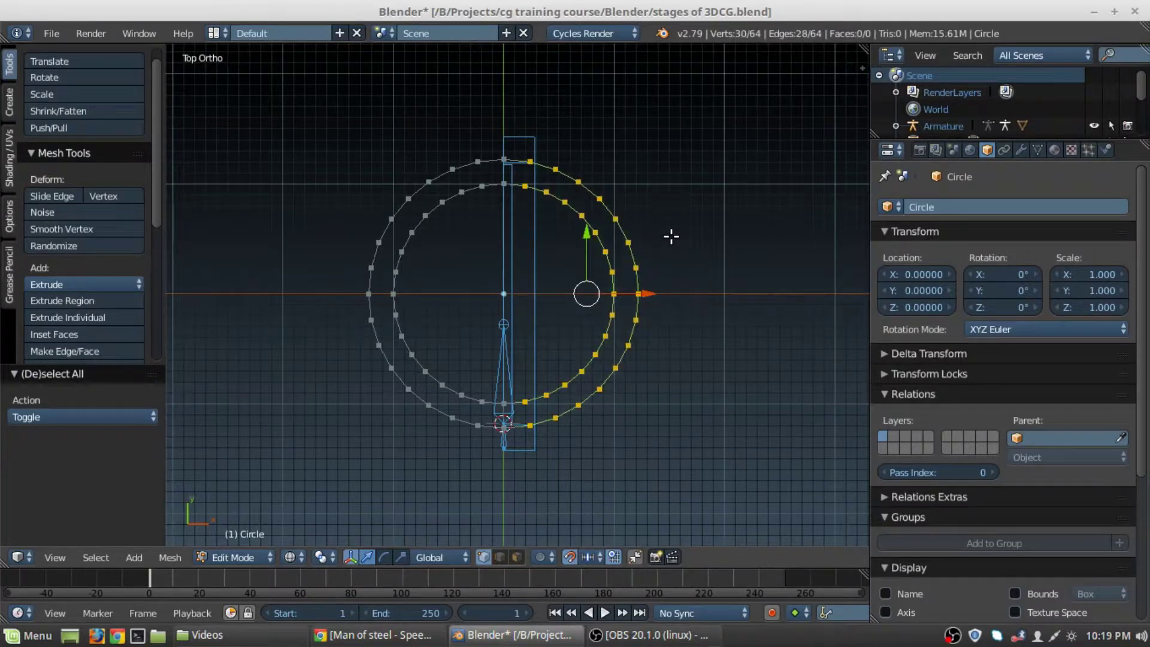
{"action": "key", "text": "x"}
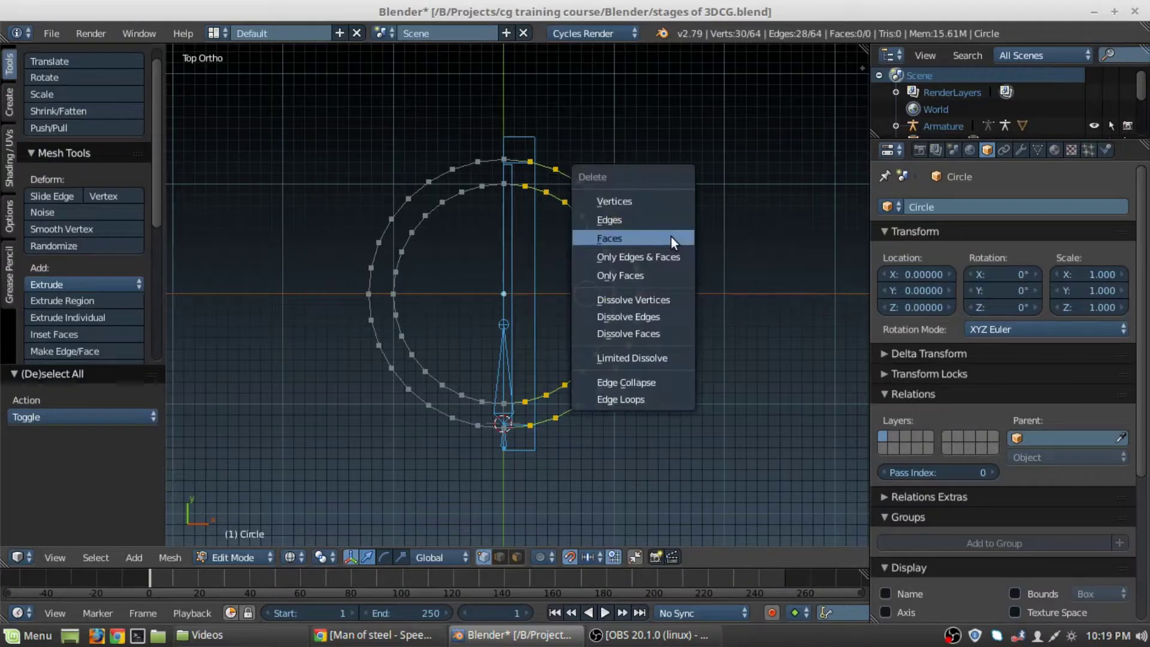
{"action": "left_click", "coordinate": [646, 203]}
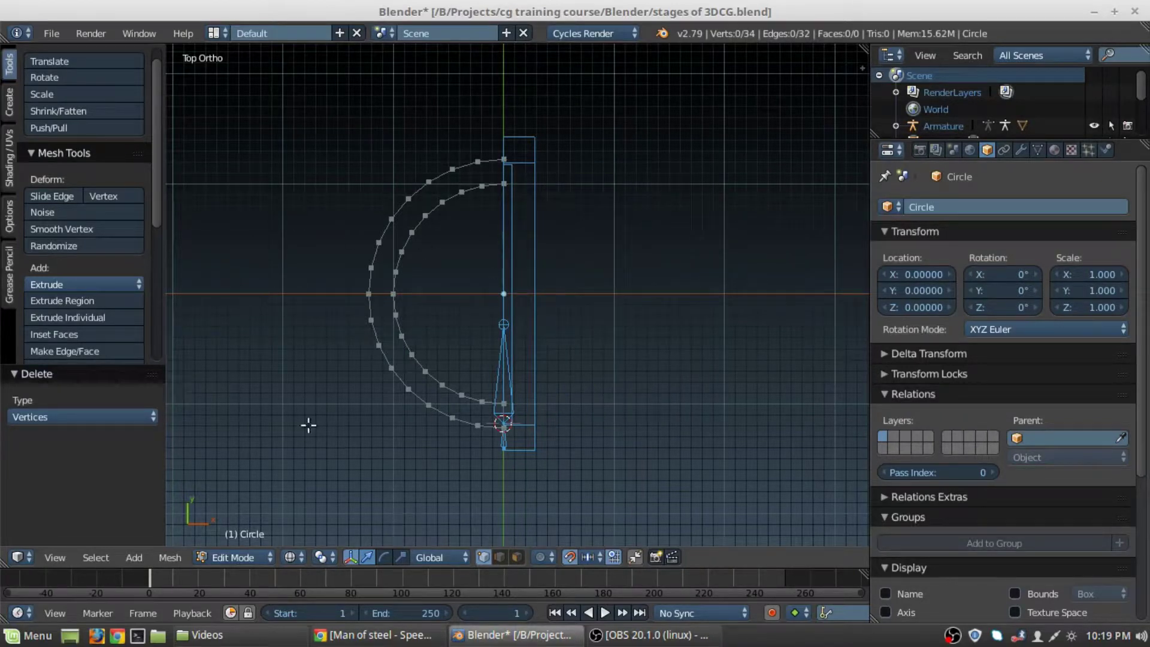
{"action": "scroll", "coordinate": [607, 284], "scroll_direction": "left", "scroll_amount": 3, "text": "ctrl"}
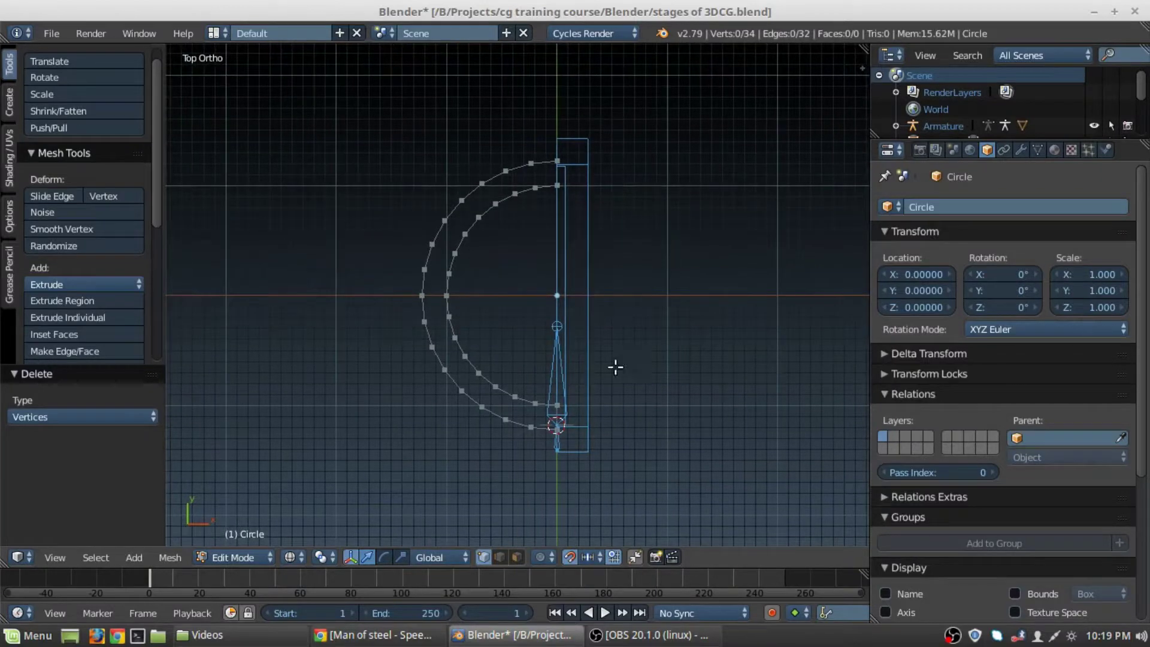
{"action": "scroll", "coordinate": [519, 347], "scroll_direction": "up", "scroll_amount": 1, "text": "shift"}
{"action": "scroll", "coordinate": [557, 405], "scroll_direction": "down", "scroll_amount": 2, "text": "shift"}
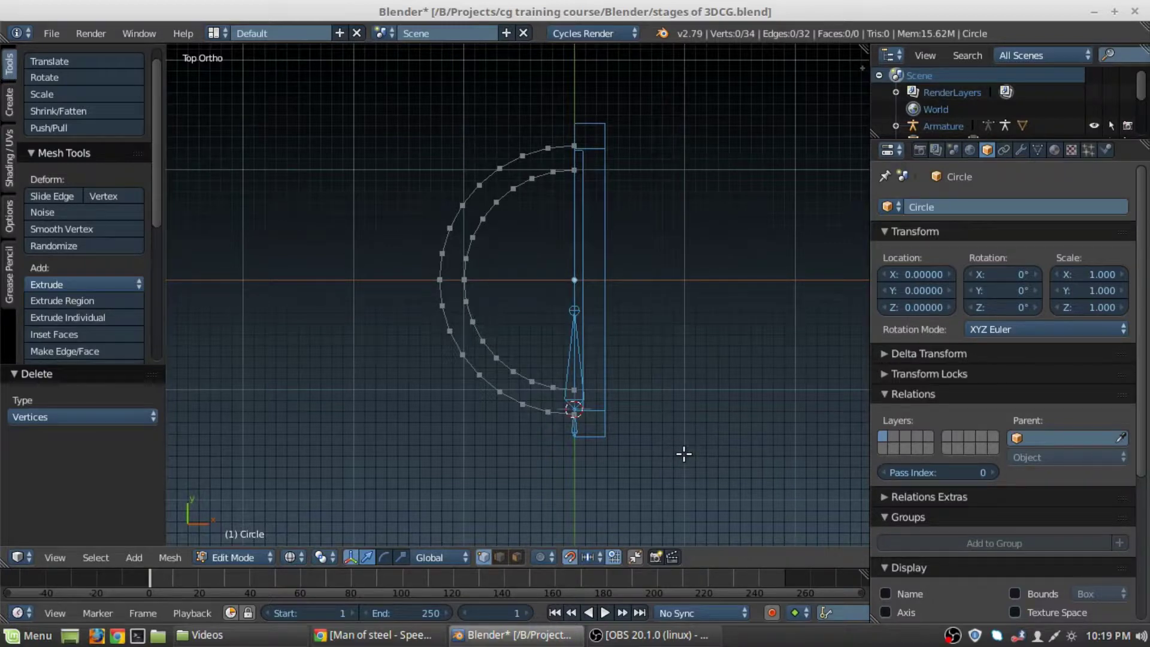
Step: Box-select the lower half of both arcs and delete those vertices, leaving 18 vertices
{"action": "key", "text": "b"}
{"action": "mouse_move", "coordinate": [684, 454]}
{"action": "left_mouse_down"}
{"action": "mouse_move", "coordinate": [337, 306]}
{"action": "mouse_move", "coordinate": [326, 285]}
{"action": "left_mouse_up"}
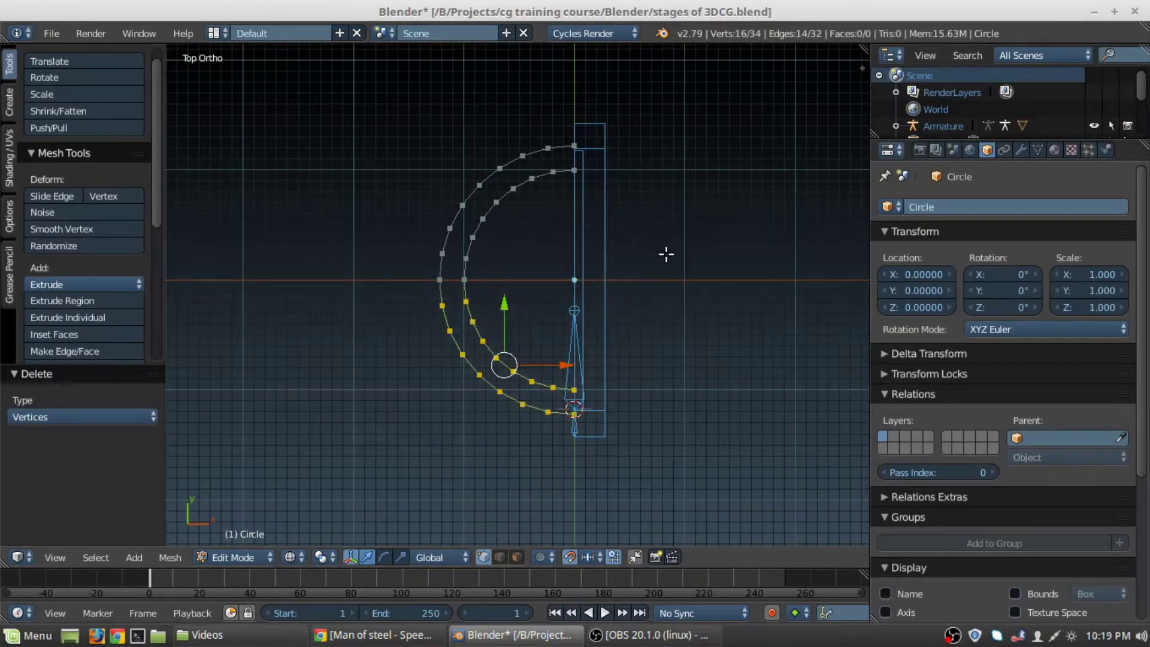
{"action": "middle_click_drag", "start_coordinate": [521, 266], "coordinate": [562, 290], "text": "shift"}
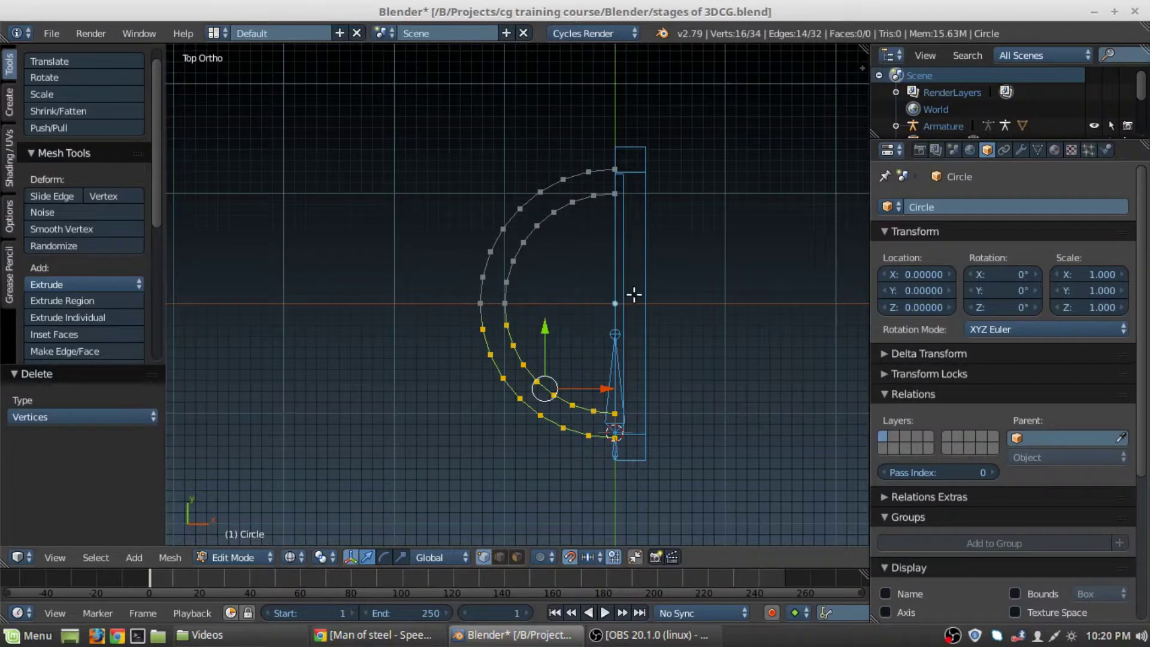
{"action": "key", "text": "x"}
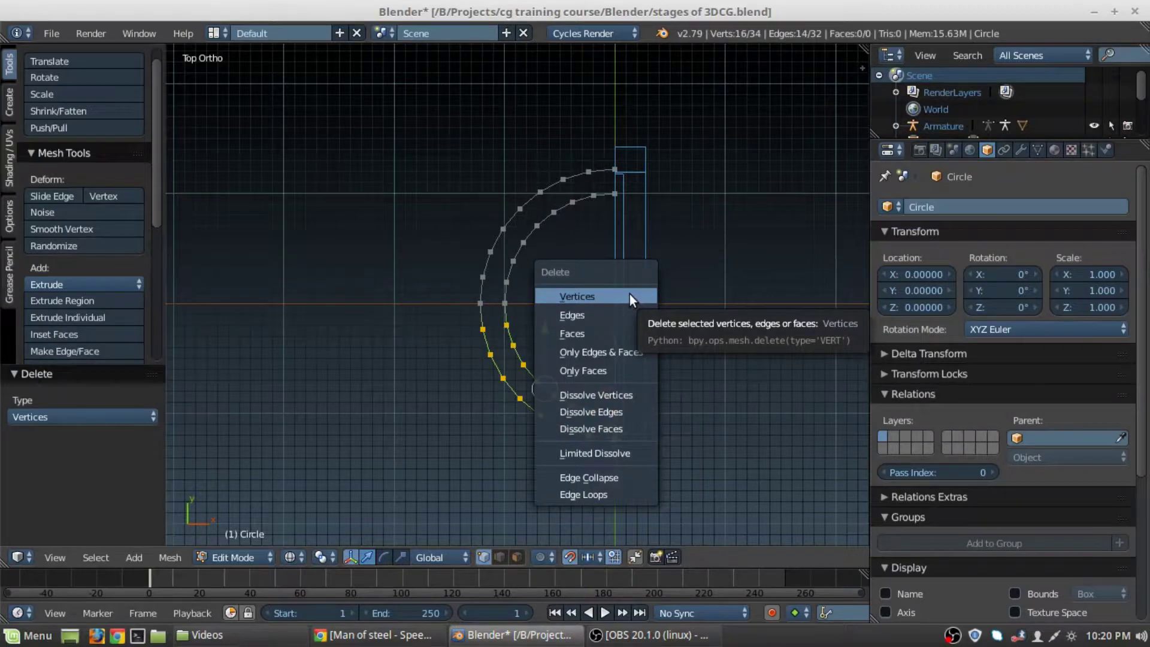
{"action": "left_click", "coordinate": [590, 297]}
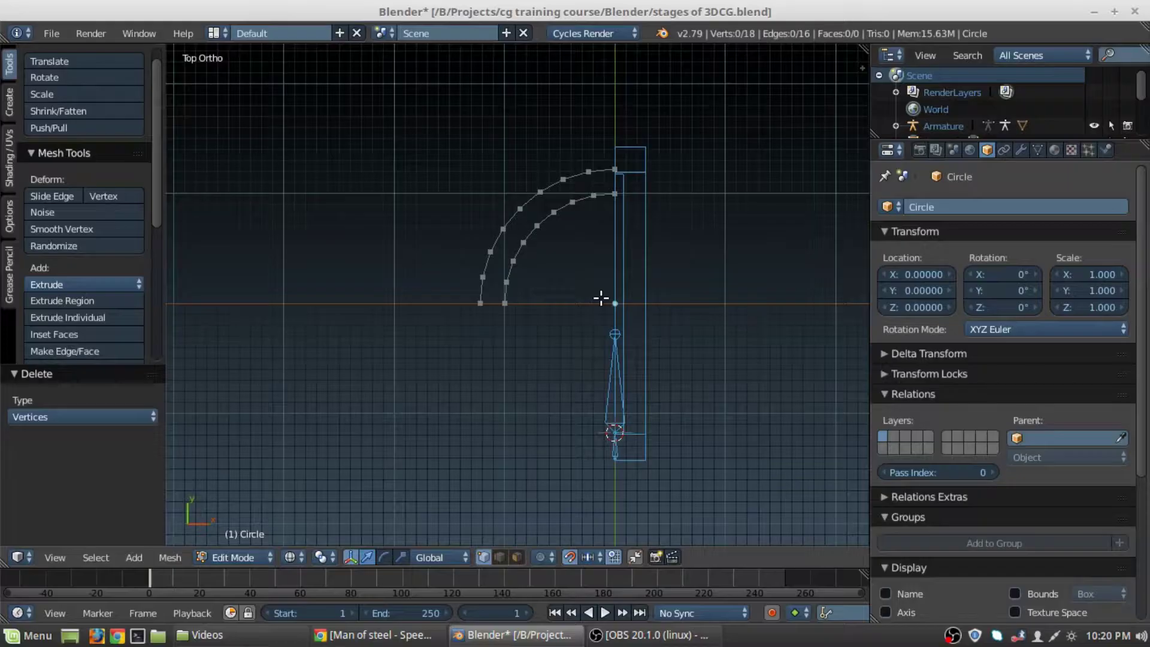
{"action": "scroll", "coordinate": [517, 353], "scroll_direction": "up", "scroll_amount": 4}
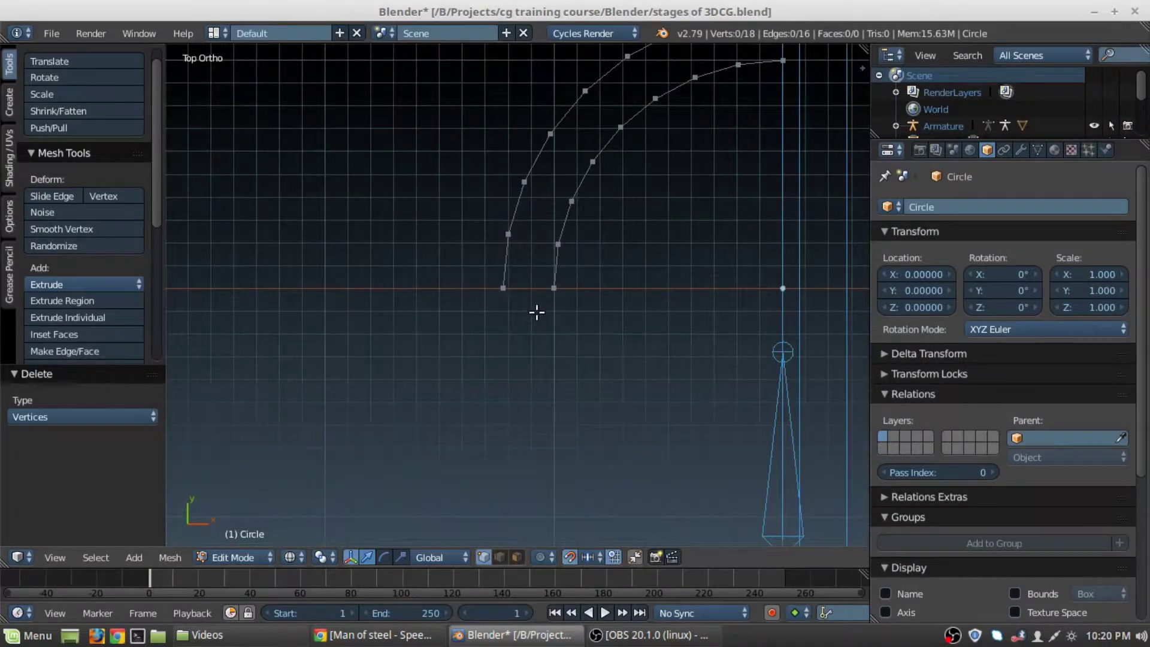
{"action": "scroll", "coordinate": [544, 309], "scroll_direction": "down", "scroll_amount": 3}
Step: Select all nine vertices of the outer quarter arc, from bottom end to top end
{"action": "middle_click_drag", "start_coordinate": [567, 244], "coordinate": [474, 412], "text": "shift"}
{"action": "scroll", "coordinate": [565, 290], "scroll_direction": "up", "scroll_amount": 1}
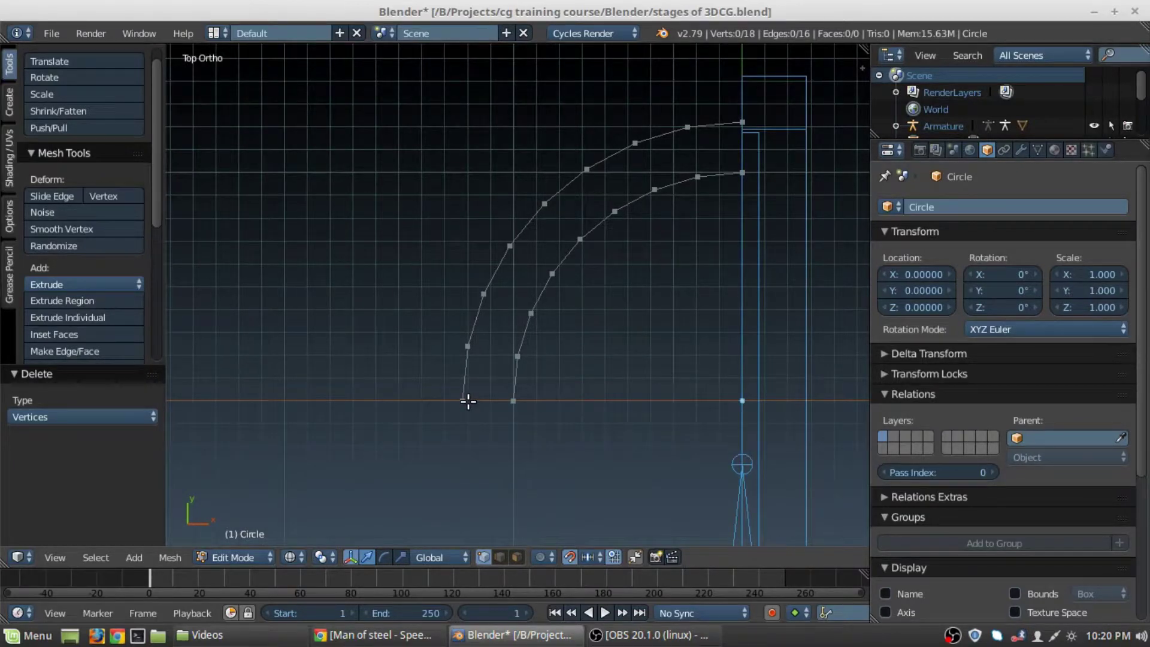
{"action": "right_click", "coordinate": [469, 401]}
{"action": "right_click", "coordinate": [468, 344], "text": "shift"}
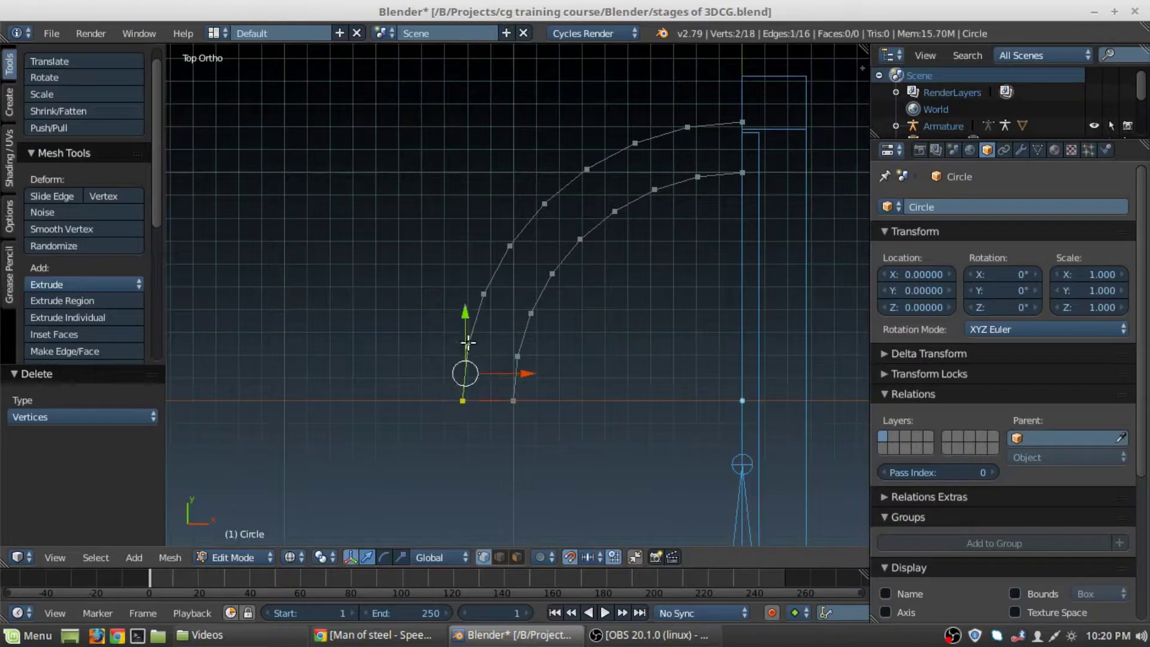
{"action": "right_click", "coordinate": [483, 298], "text": "shift"}
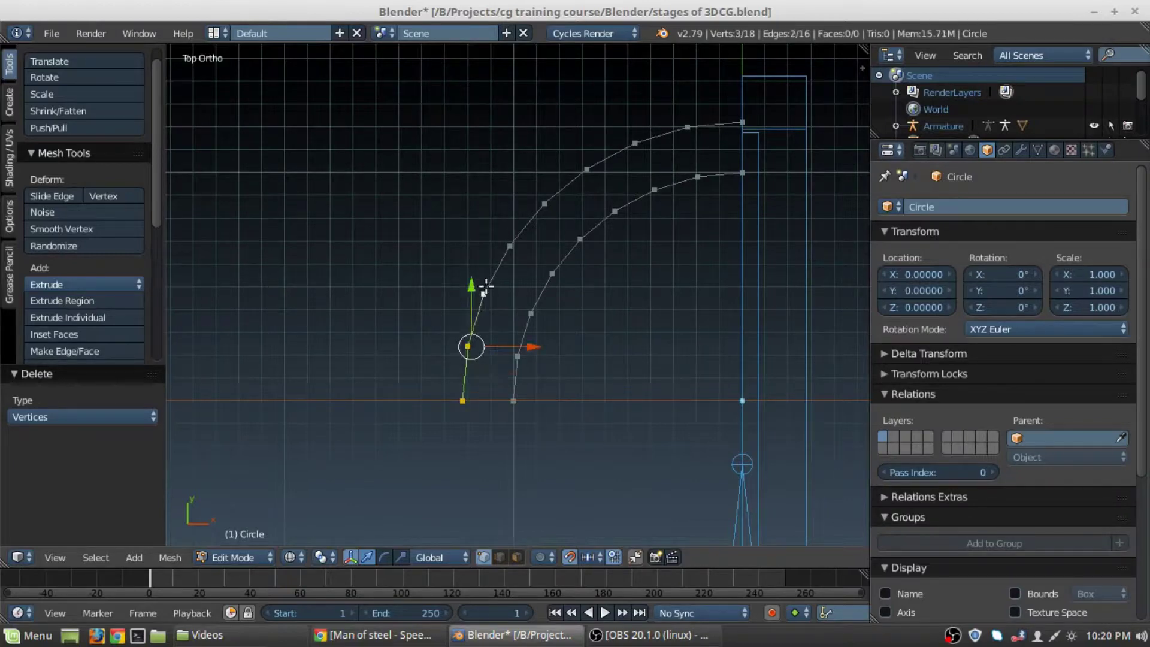
{"action": "right_click", "coordinate": [507, 246], "text": "shift"}
{"action": "right_click", "coordinate": [545, 204], "text": "shift"}
{"action": "right_click", "coordinate": [586, 170], "text": "shift"}
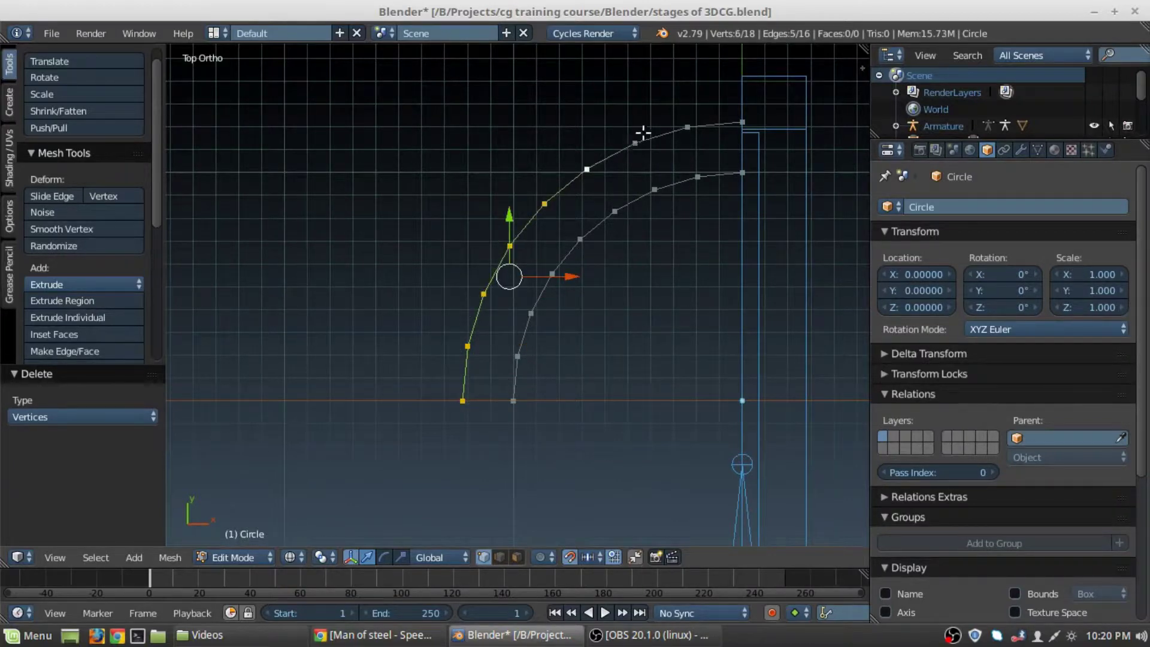
{"action": "right_click", "coordinate": [636, 143], "text": "shift"}
{"action": "right_click", "coordinate": [687, 127], "text": "shift"}
{"action": "right_click", "coordinate": [743, 122], "text": "shift"}
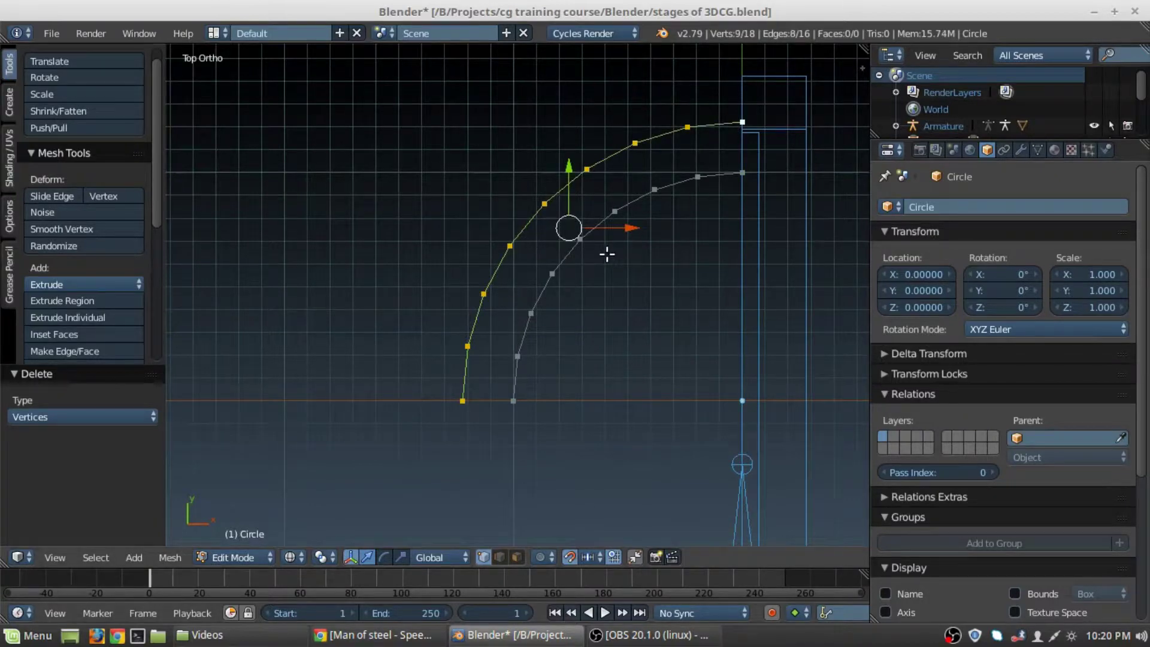
Step: Move the selected outer arc 0.06 along X toward the inner arc
{"action": "mouse_move", "coordinate": [629, 227]}
{"action": "left_mouse_down"}
{"action": "mouse_move", "coordinate": [641, 225]}
{"action": "mouse_move", "coordinate": [632, 226]}
{"action": "left_mouse_up"}
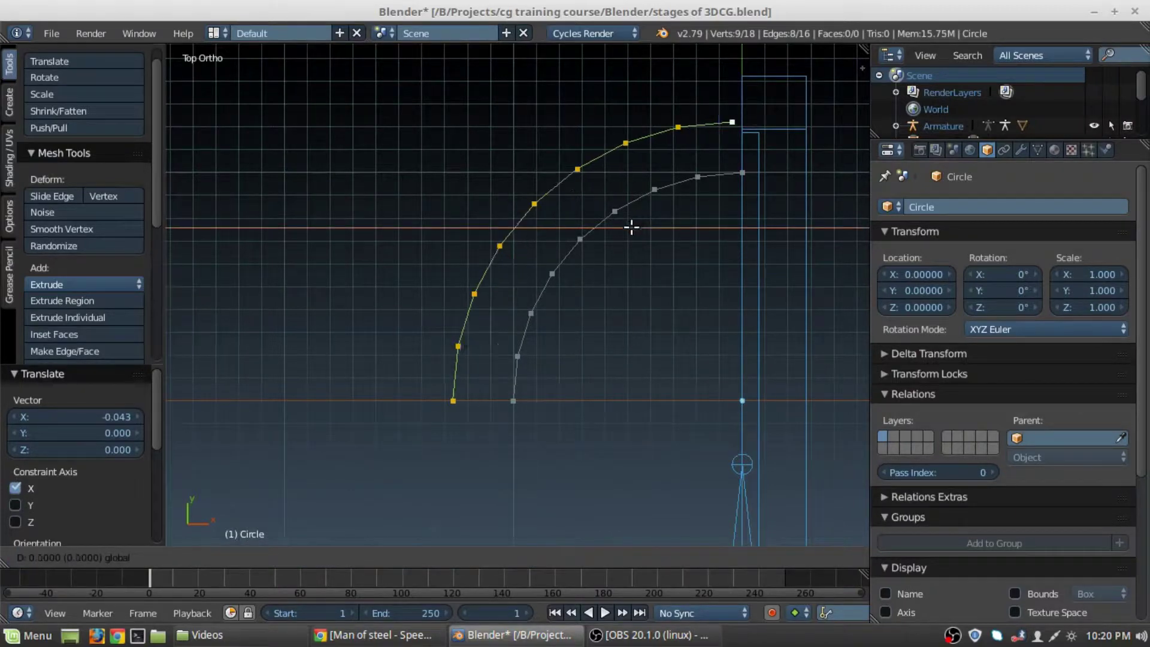
{"action": "left_click", "coordinate": [631, 227]}
{"action": "scroll", "coordinate": [475, 439], "scroll_direction": "up", "scroll_amount": 8}
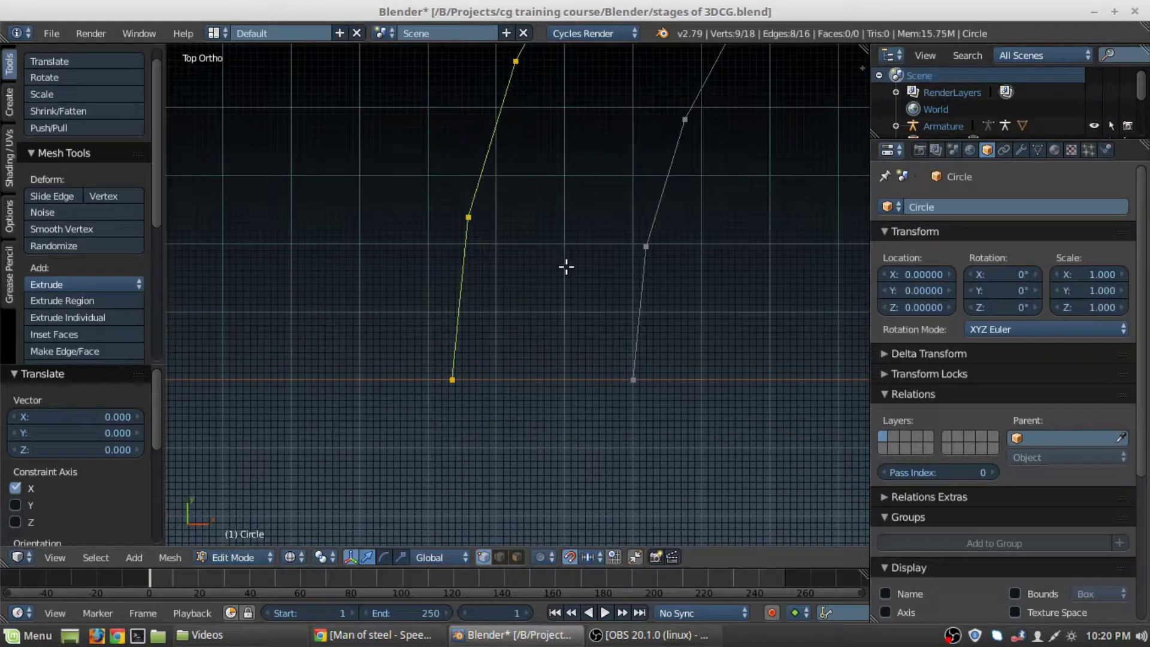
{"action": "key", "text": "g"}
{"action": "key", "text": "x"}
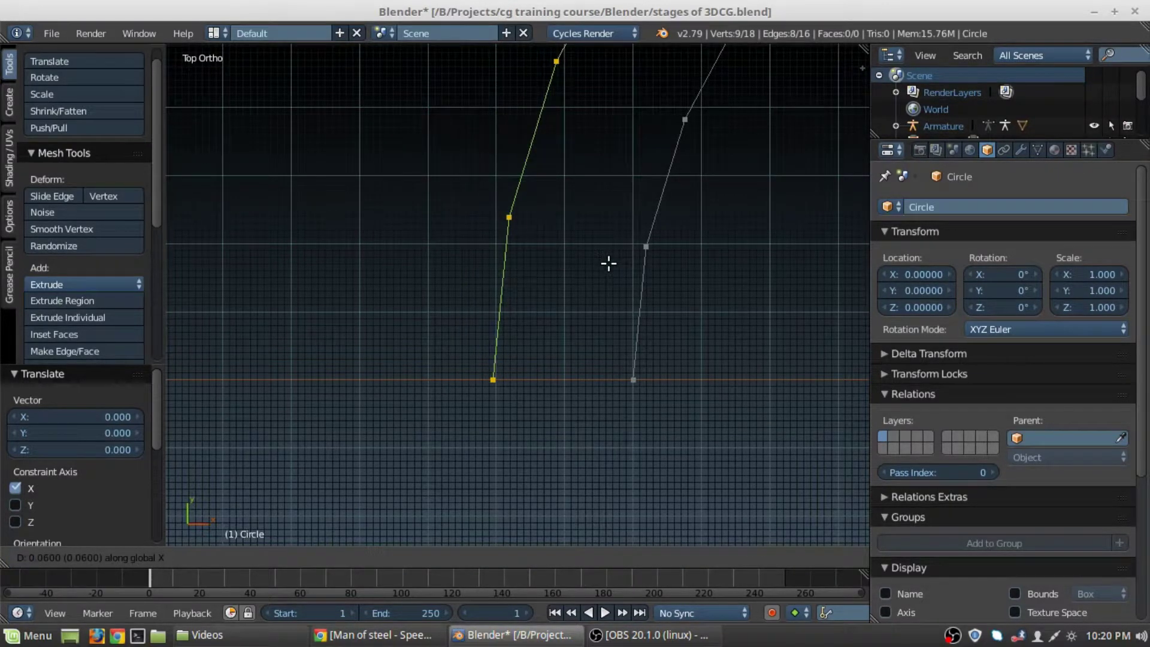
{"action": "left_click", "coordinate": [609, 263]}
Step: Zoom and orbit in on the arcs' top end to inspect the shifted outer arc
{"action": "scroll", "coordinate": [609, 263], "scroll_direction": "down", "scroll_amount": 3}
{"action": "scroll", "coordinate": [599, 271], "scroll_direction": "down", "scroll_amount": 1}
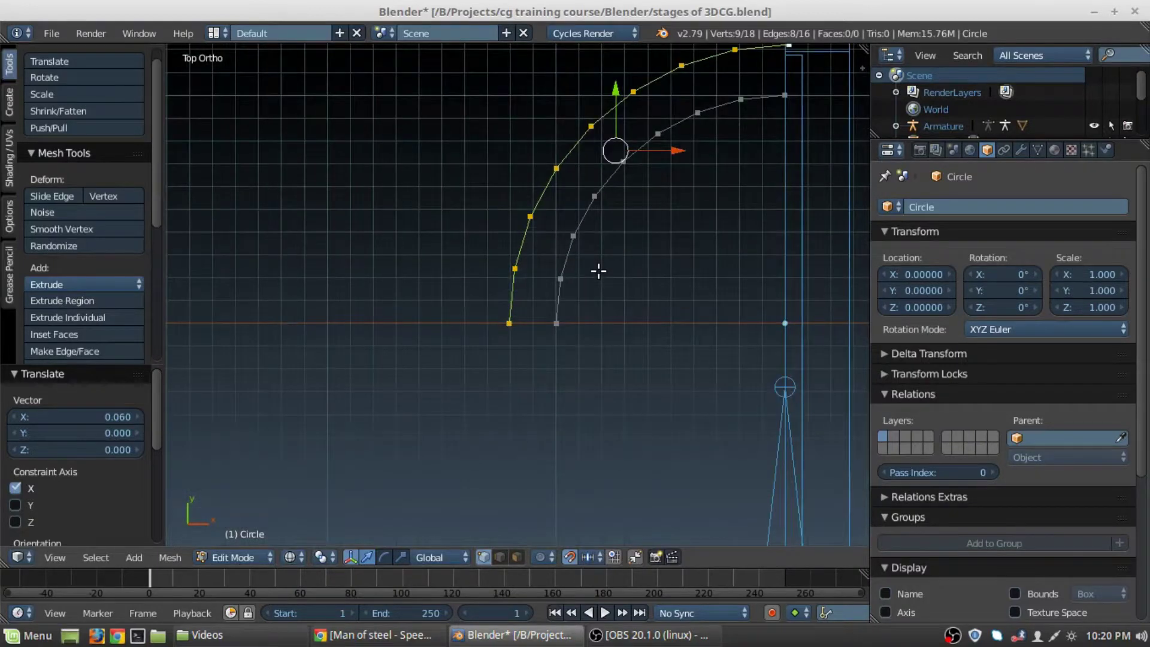
{"action": "scroll", "coordinate": [598, 271], "scroll_direction": "up", "scroll_amount": 2}
{"action": "scroll", "coordinate": [569, 321], "scroll_direction": "down", "scroll_amount": 3}
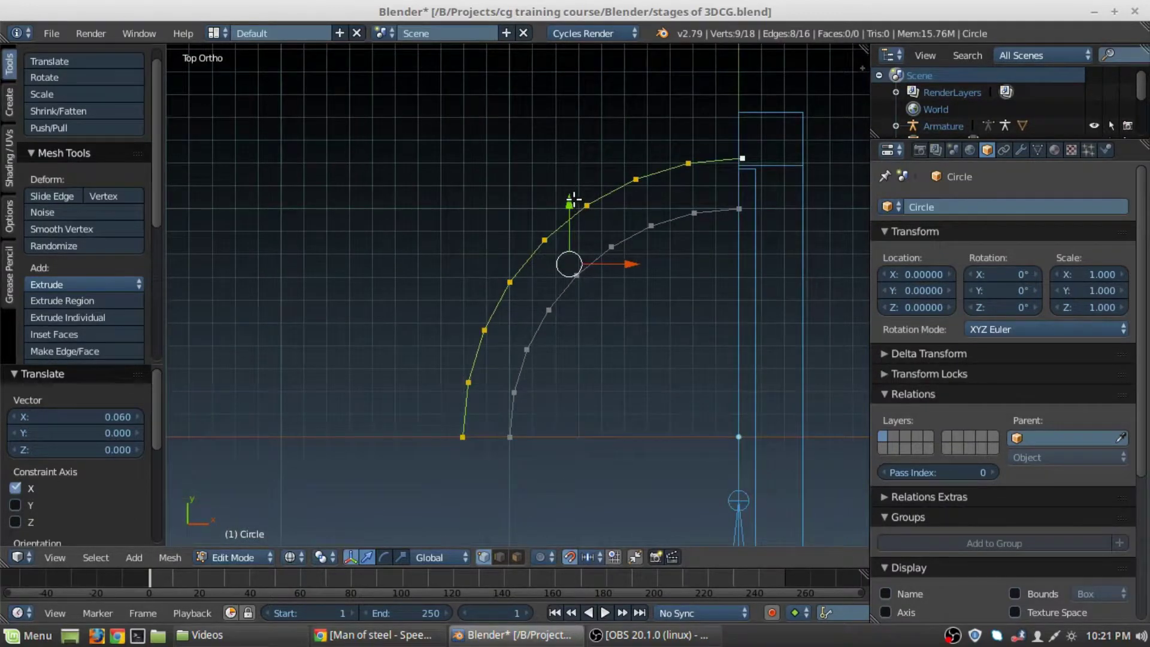
{"action": "mouse_move", "coordinate": [573, 199]}
{"action": "left_mouse_down"}
{"action": "mouse_move", "coordinate": [570, 217]}
{"action": "mouse_move", "coordinate": [571, 208]}
{"action": "left_mouse_up"}
{"action": "scroll", "coordinate": [822, 186], "scroll_direction": "up", "scroll_amount": 5}
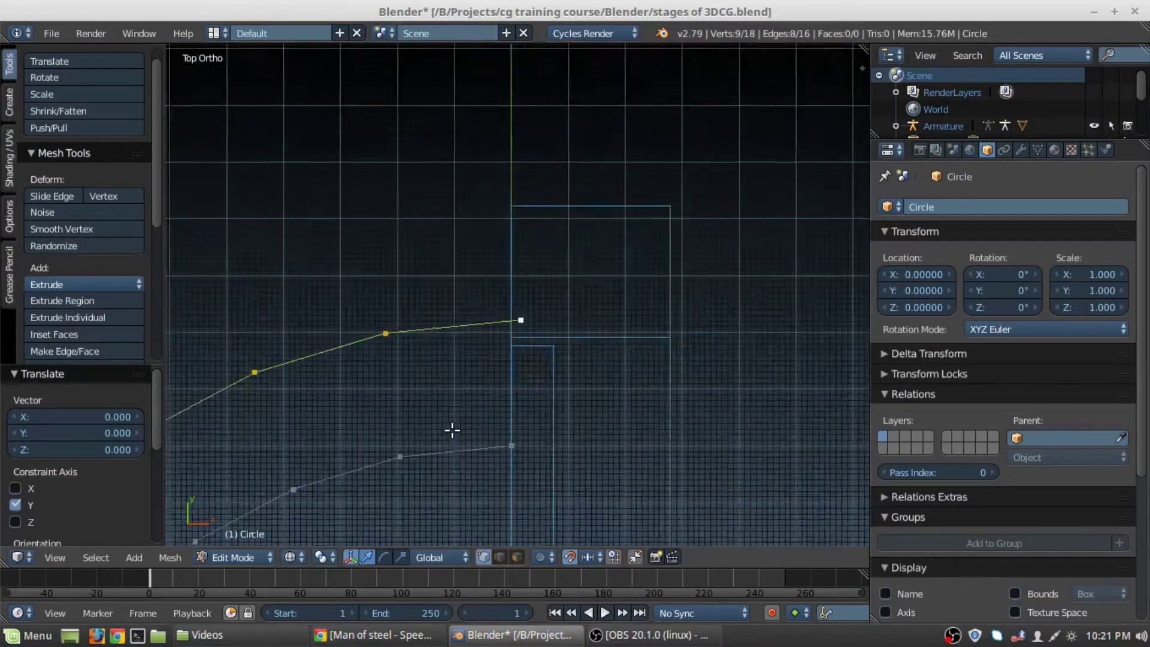
{"action": "scroll", "coordinate": [457, 426], "scroll_direction": "down", "scroll_amount": 2}
{"action": "scroll", "coordinate": [542, 329], "scroll_direction": "down", "scroll_amount": 3}
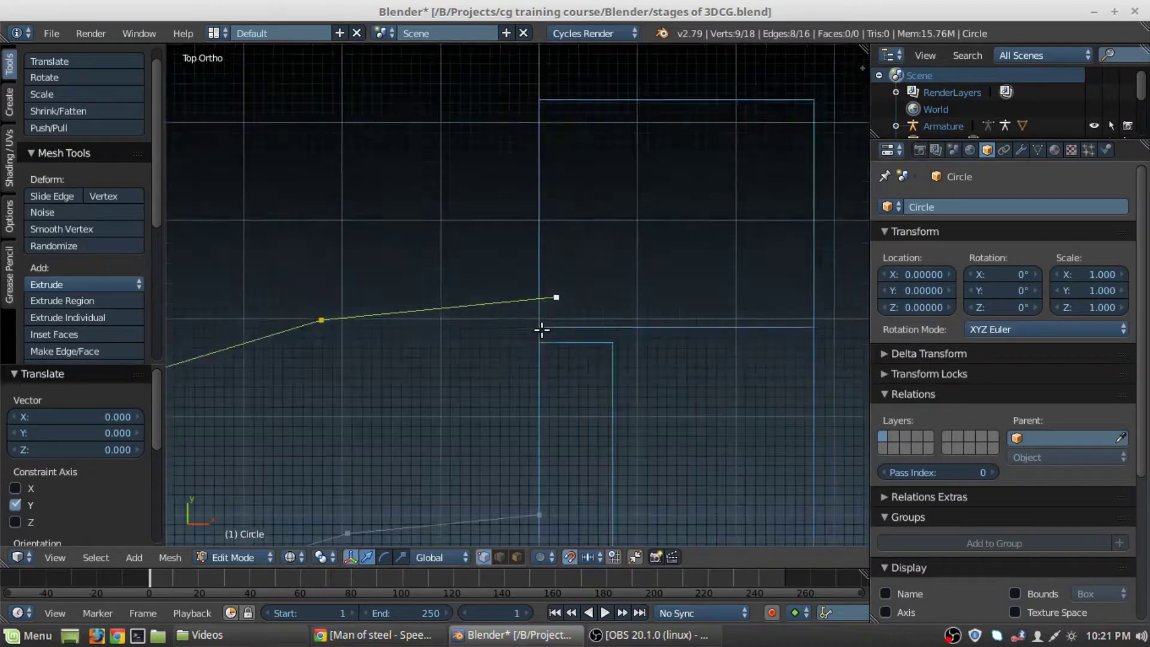
{"action": "middle_click_drag", "start_coordinate": [535, 345], "coordinate": [624, 272], "text": "shift"}
{"action": "scroll", "coordinate": [630, 311], "scroll_direction": "down", "scroll_amount": 1}
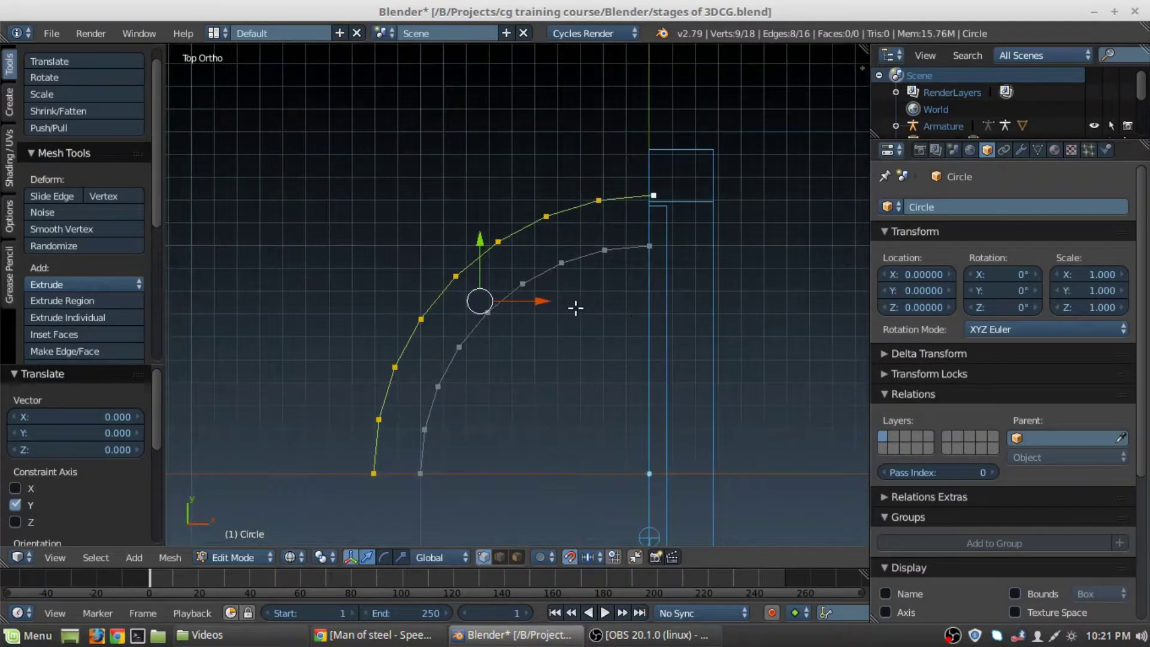
{"action": "scroll", "coordinate": [574, 308], "scroll_direction": "down", "scroll_amount": 1}
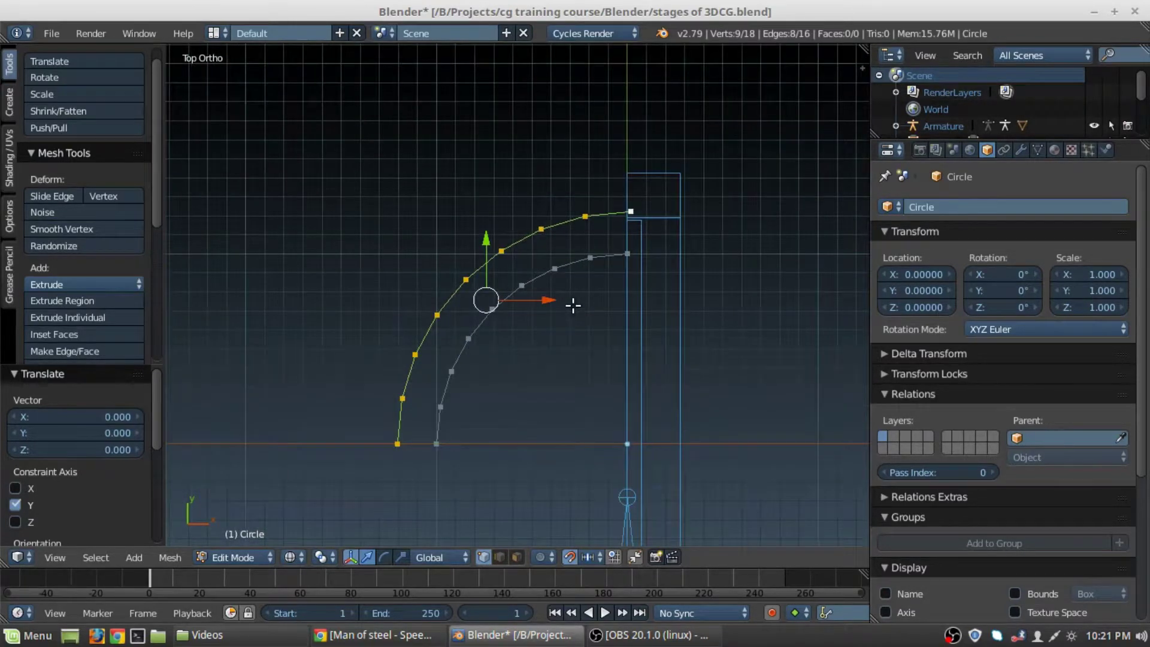
{"action": "scroll", "coordinate": [551, 349], "scroll_direction": "down", "scroll_amount": 2, "text": "ctrl"}
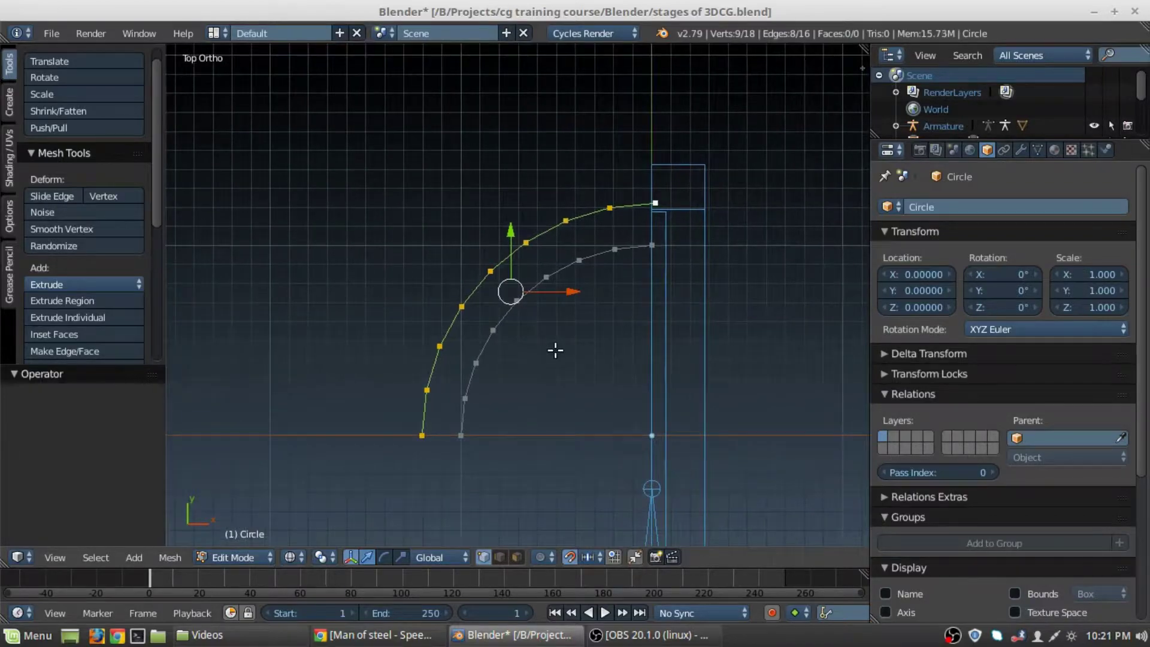
{"action": "scroll", "coordinate": [578, 308], "scroll_direction": "up", "scroll_amount": 3}
{"action": "middle_click_drag", "start_coordinate": [577, 308], "coordinate": [462, 336], "text": "shift"}
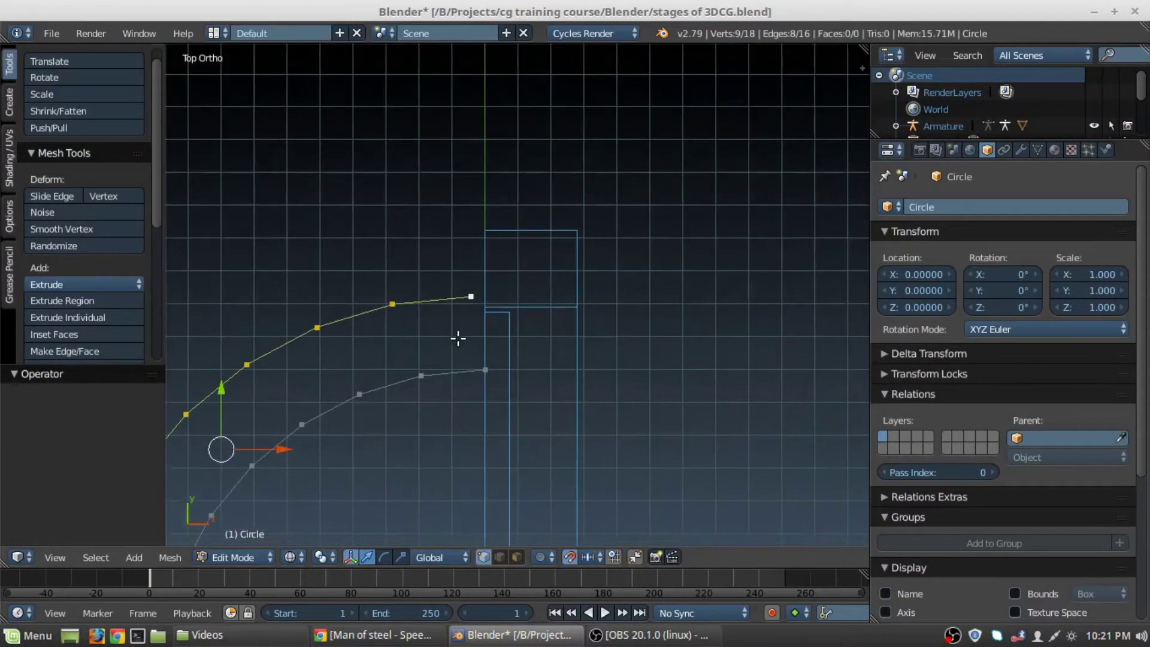
{"action": "scroll", "coordinate": [370, 382], "scroll_direction": "up", "scroll_amount": 2}
{"action": "middle_click_drag", "start_coordinate": [370, 383], "coordinate": [731, 216], "text": "shift"}
{"action": "scroll", "coordinate": [526, 316], "scroll_direction": "down", "scroll_amount": 3}
{"action": "middle_click_drag", "start_coordinate": [526, 316], "coordinate": [582, 346]}
Step: Return to the top view and frame the whole pair of quarter arcs
{"action": "key", "text": "KP_7"}
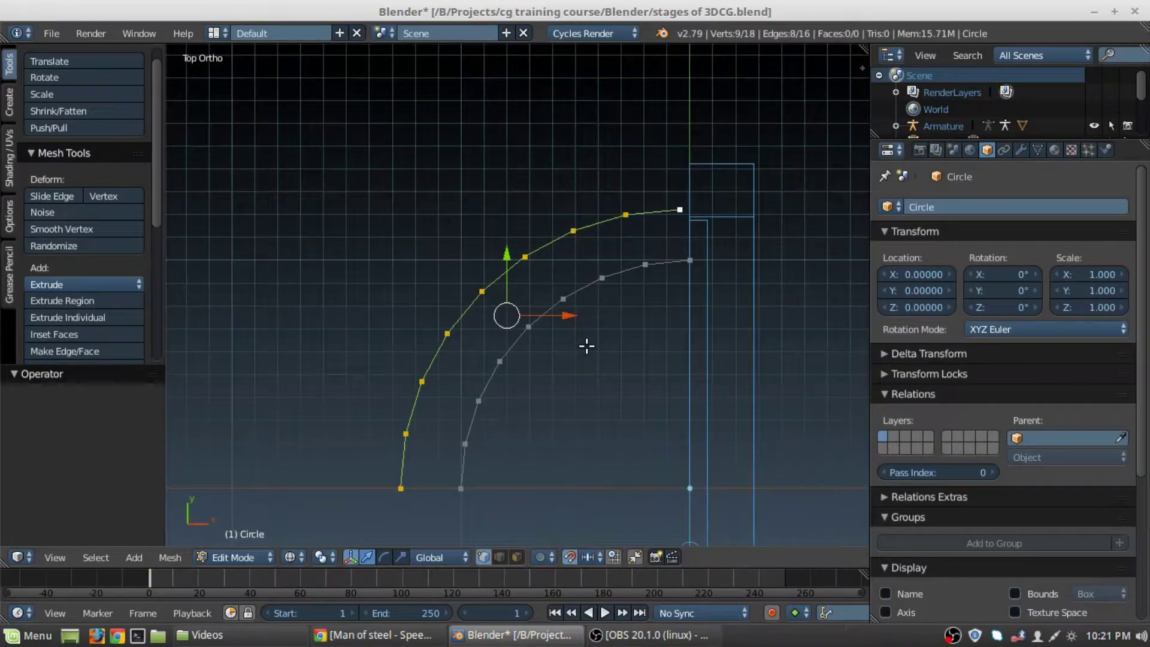
{"action": "scroll", "coordinate": [587, 346], "scroll_direction": "down", "scroll_amount": 2, "text": "ctrl"}
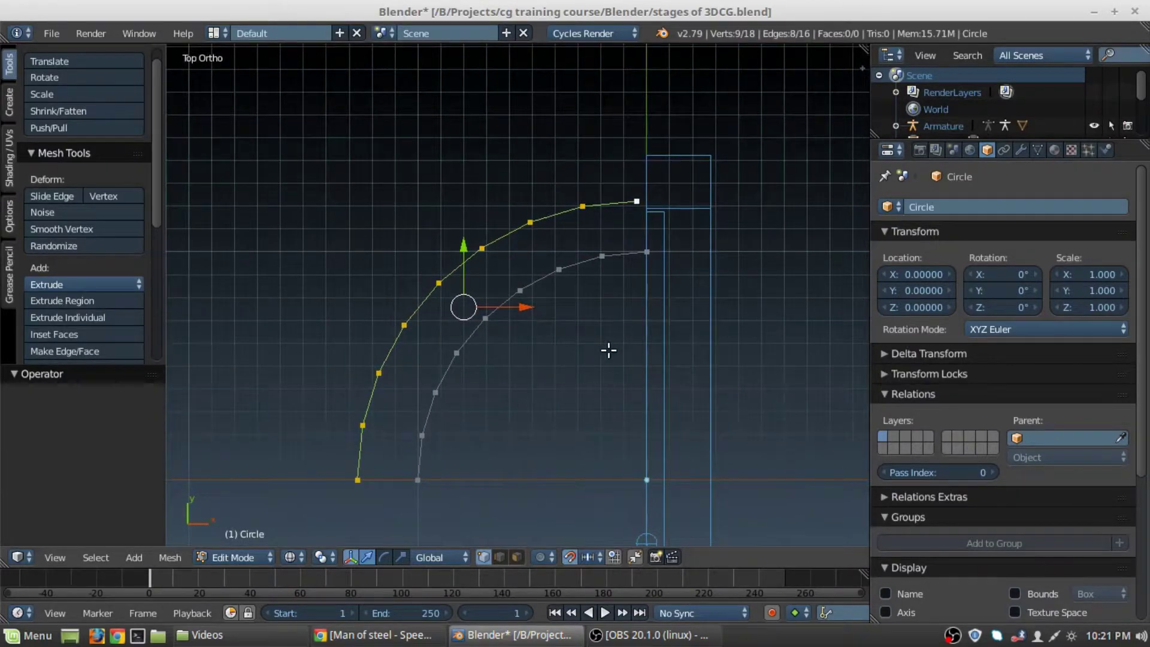
{"action": "scroll", "coordinate": [521, 326], "scroll_direction": "up", "scroll_amount": 3}
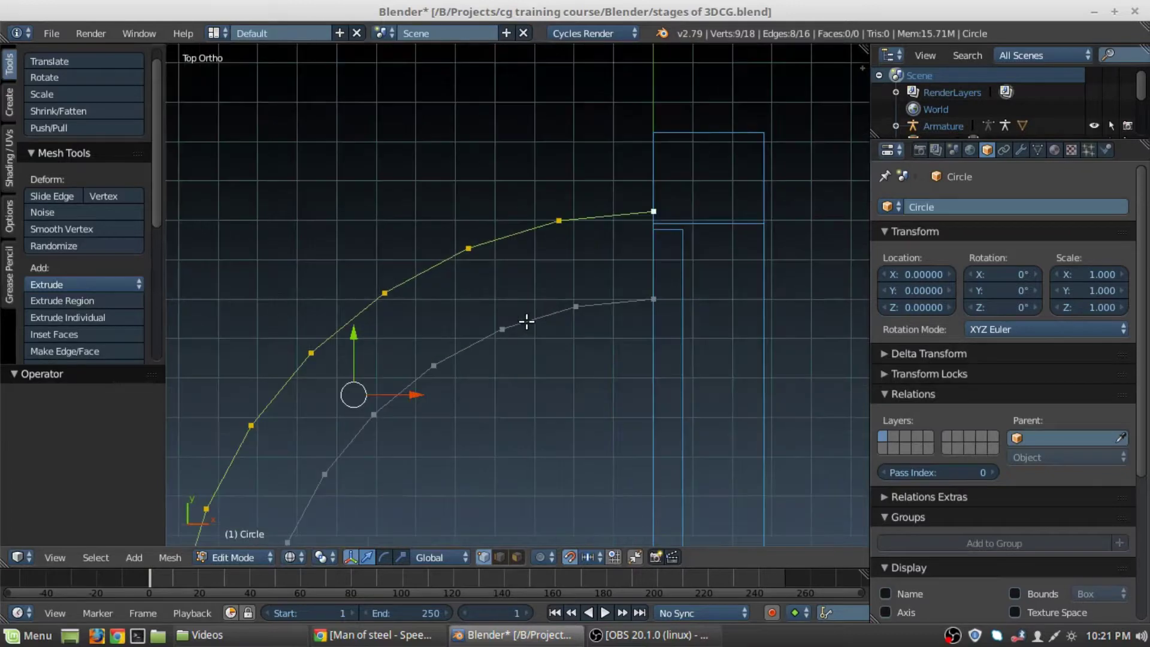
{"action": "scroll", "coordinate": [527, 317], "scroll_direction": "up", "scroll_amount": 1}
{"action": "scroll", "coordinate": [687, 187], "scroll_direction": "up", "scroll_amount": 3}
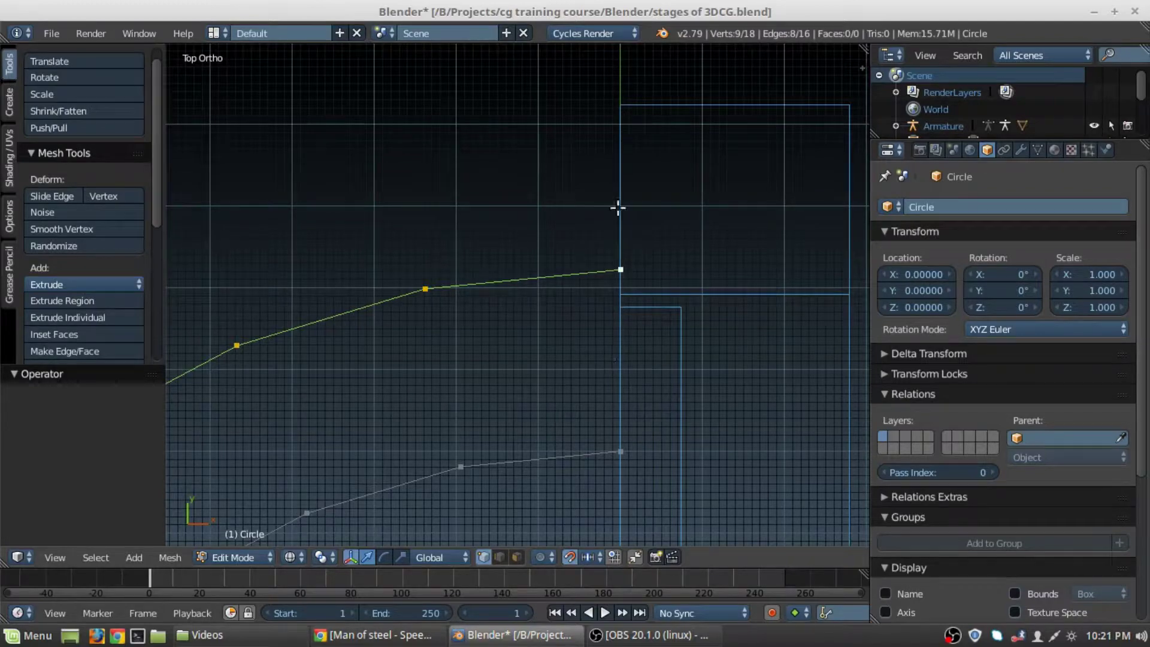
{"action": "scroll", "coordinate": [462, 454], "scroll_direction": "down", "scroll_amount": 8}
{"action": "scroll", "coordinate": [583, 164], "scroll_direction": "up", "scroll_amount": 6}
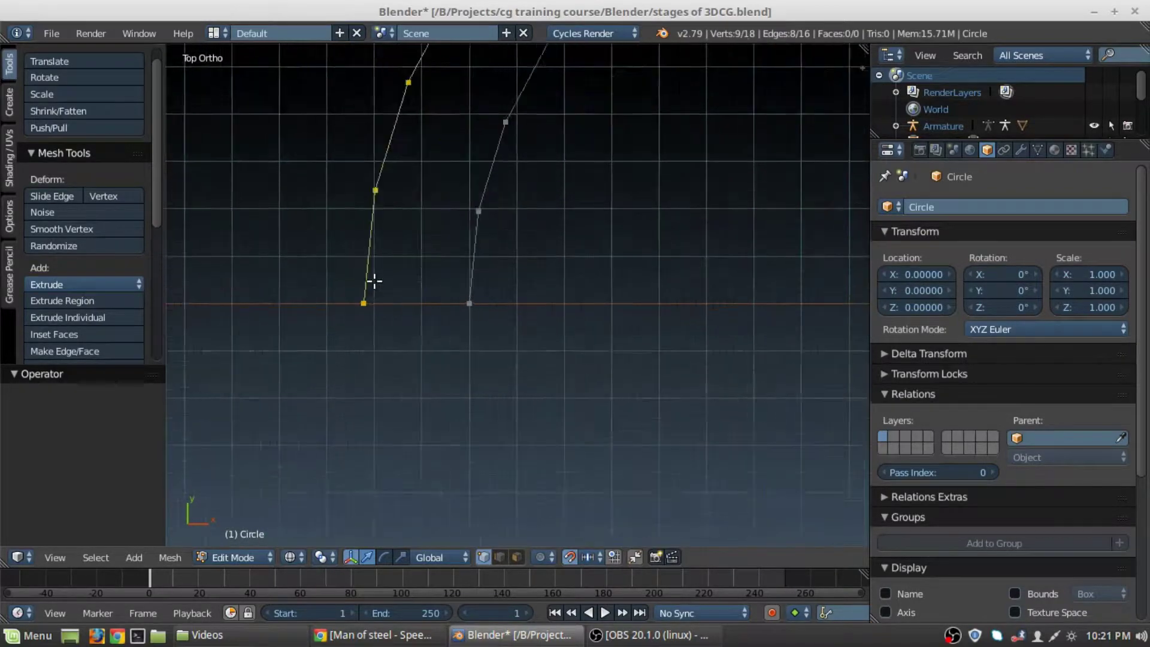
{"action": "scroll", "coordinate": [375, 281], "scroll_direction": "up", "scroll_amount": 2}
{"action": "scroll", "coordinate": [309, 252], "scroll_direction": "down", "scroll_amount": 6}
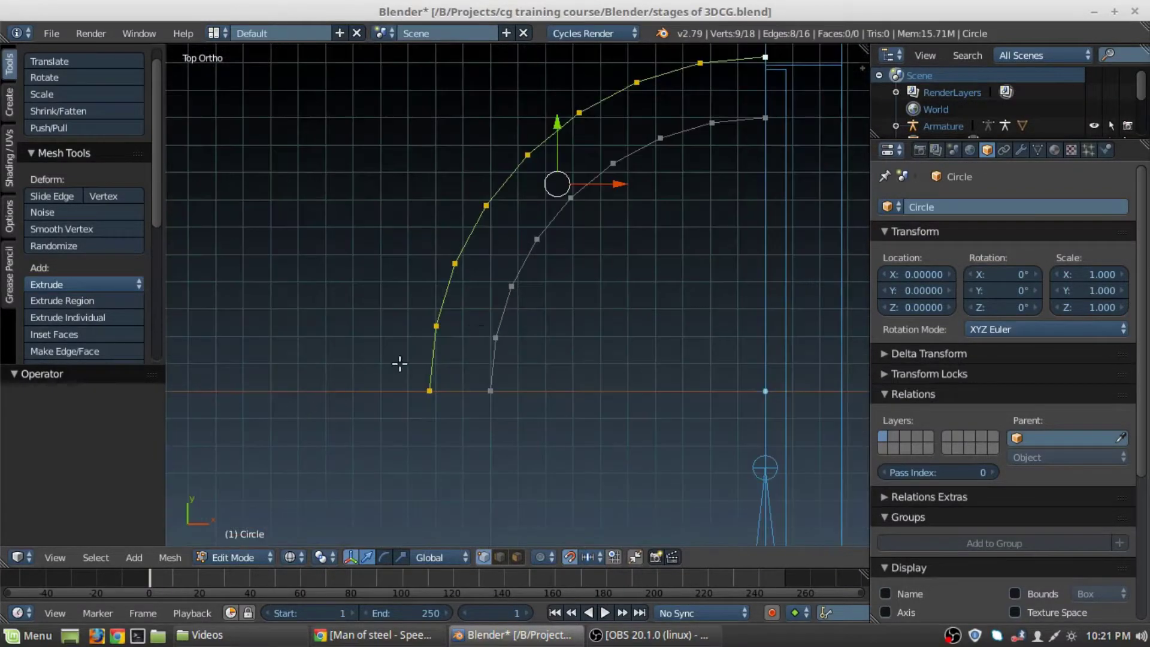
{"action": "middle_click_drag", "start_coordinate": [660, 188], "coordinate": [605, 291], "text": "shift"}
{"action": "scroll", "coordinate": [642, 180], "scroll_direction": "up", "scroll_amount": 1}
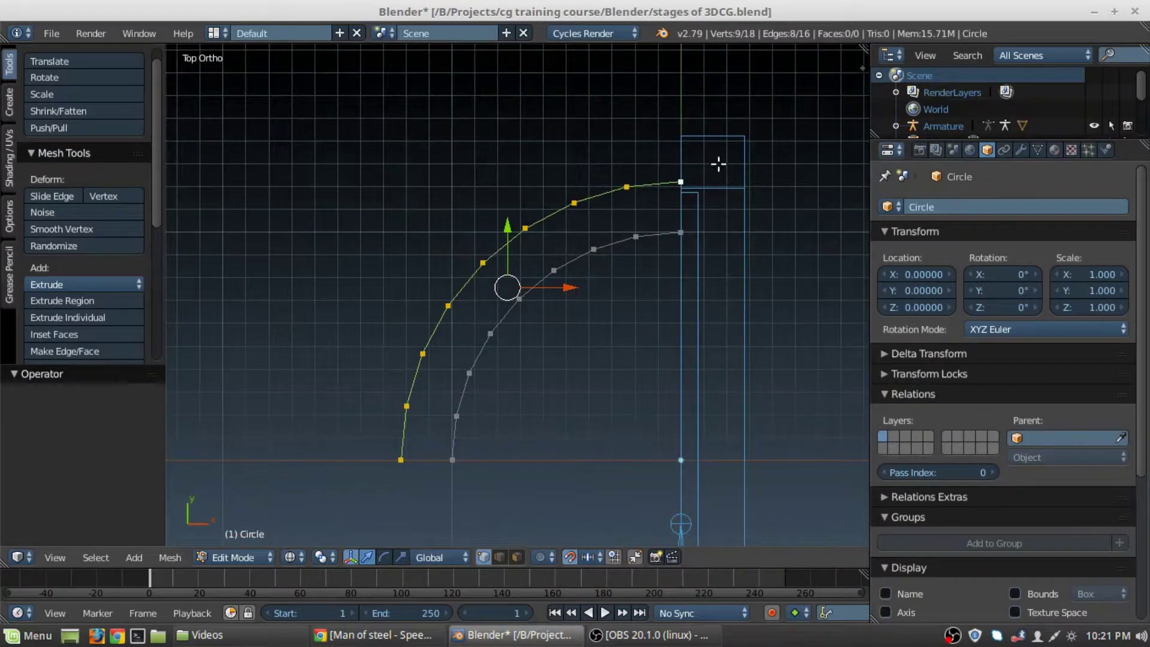
{"action": "scroll", "coordinate": [714, 159], "scroll_direction": "up", "scroll_amount": 1}
{"action": "right_click", "coordinate": [714, 116]}
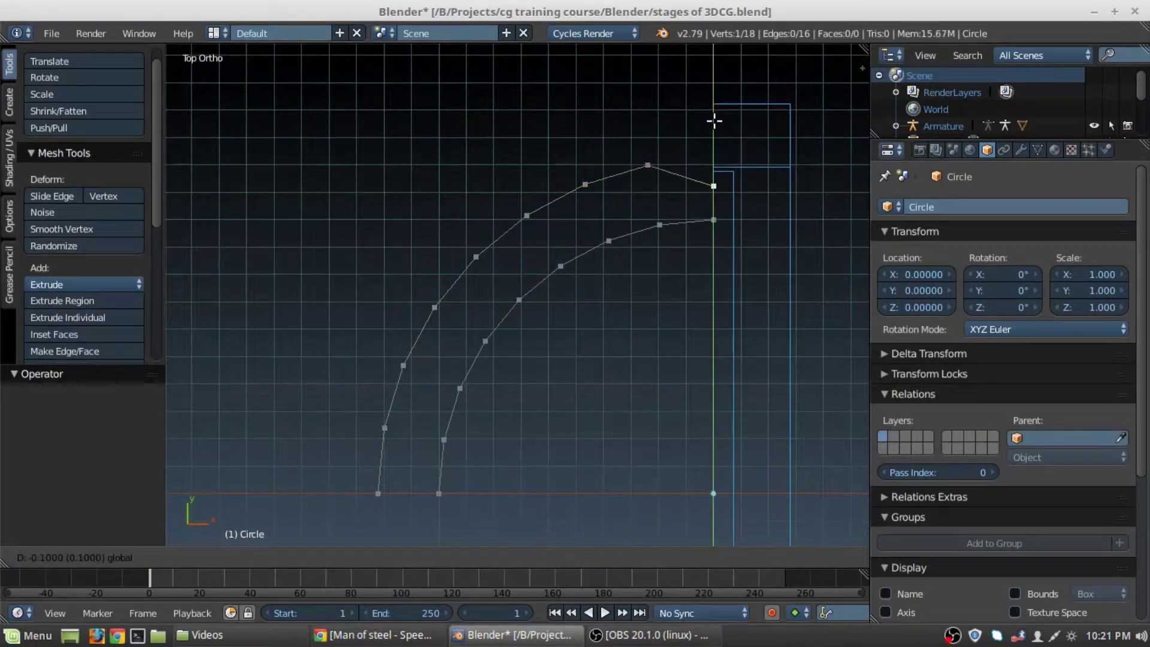
{"action": "left_click", "coordinate": [713, 99]}
{"action": "middle_click_drag", "start_coordinate": [795, 352], "coordinate": [620, 430], "text": "shift"}
{"action": "middle_click_drag", "start_coordinate": [524, 314], "coordinate": [687, 221], "text": "shift"}
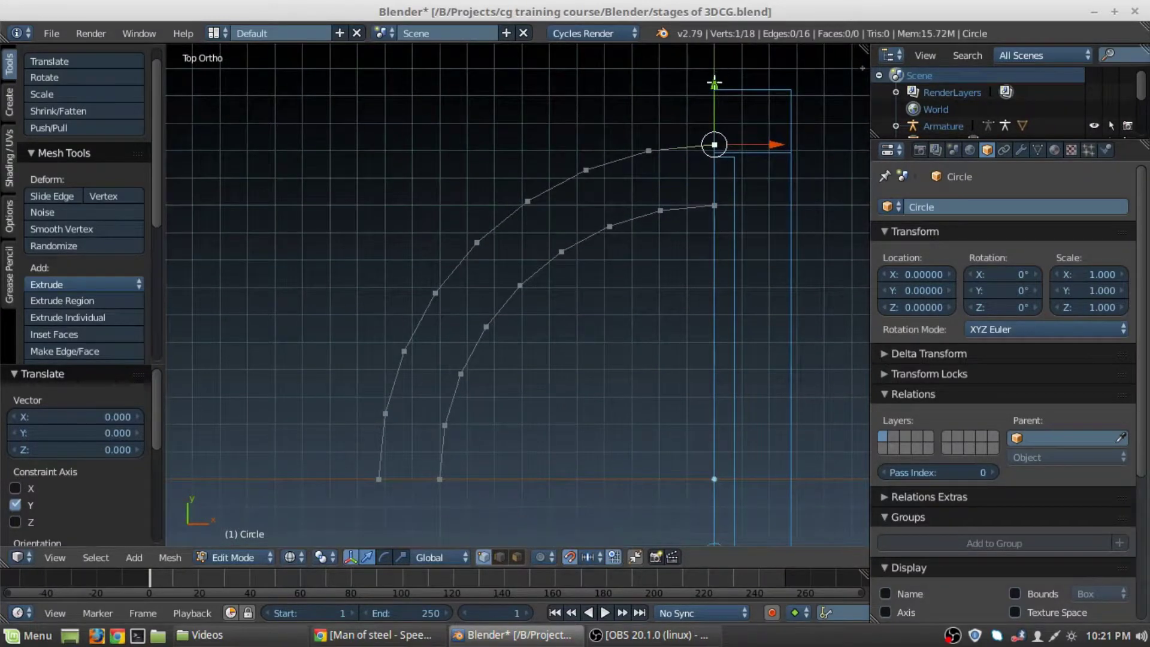
{"action": "left_click_drag", "start_coordinate": [715, 82], "coordinate": [641, 162], "text": "shift"}
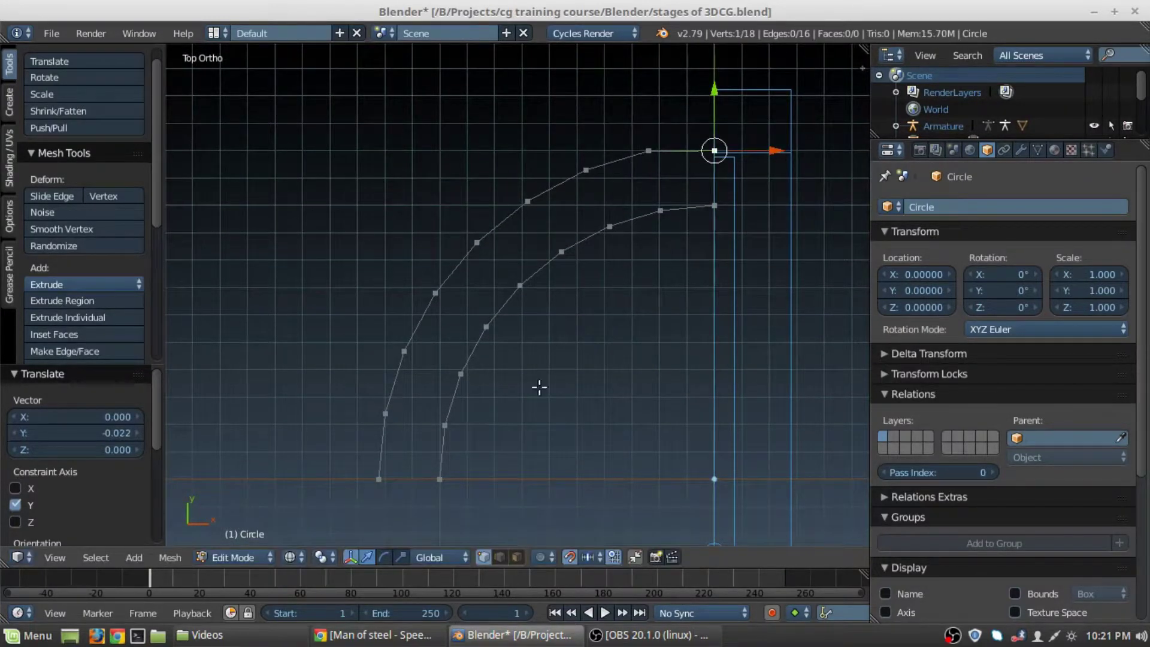
{"action": "right_click", "coordinate": [379, 479]}
{"action": "left_click_drag", "start_coordinate": [437, 478], "coordinate": [455, 478], "text": "shift"}
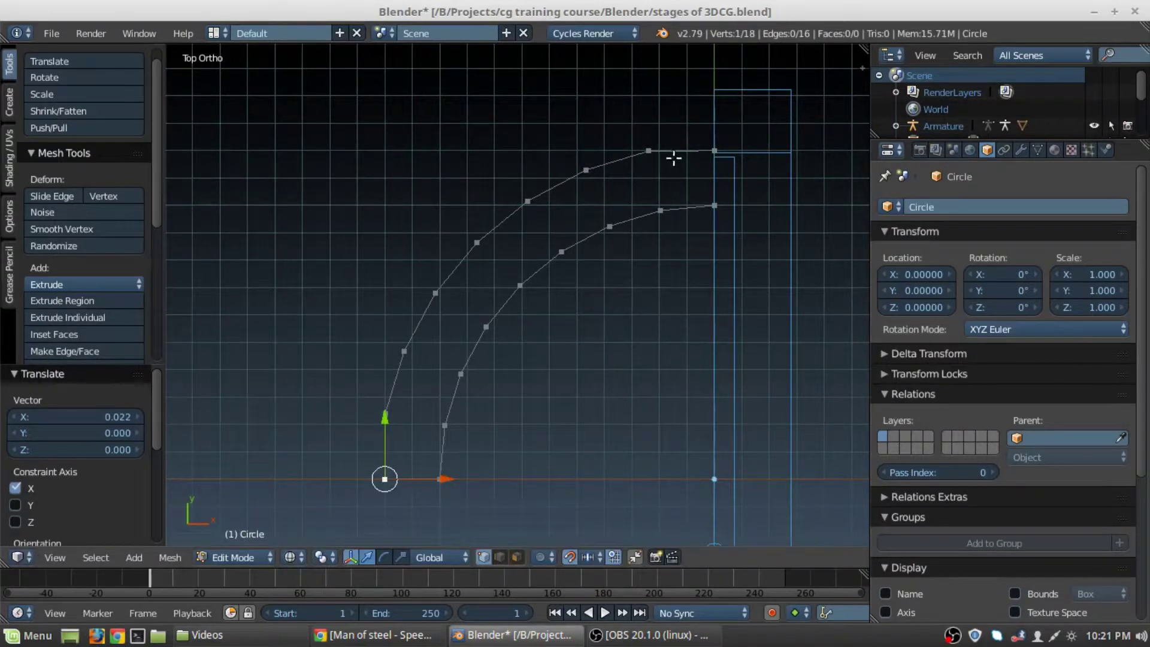
{"action": "scroll", "coordinate": [665, 153], "scroll_direction": "up", "scroll_amount": 2}
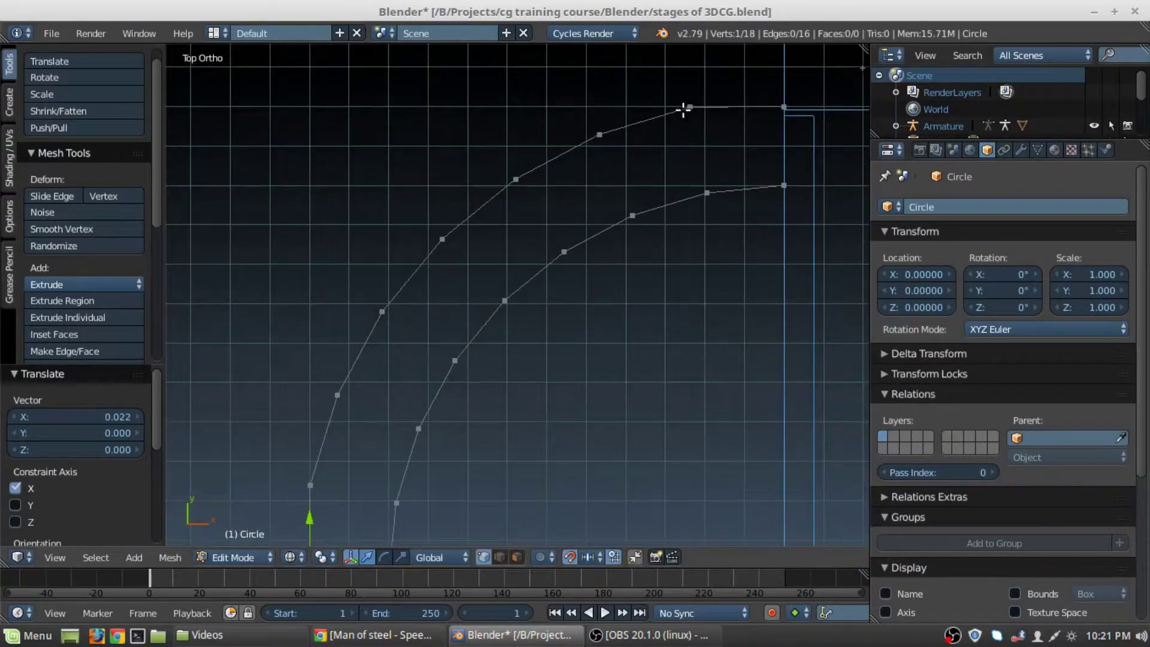
Step: Select five vertices down the outer arc and nudge them slightly along X
{"action": "right_click", "coordinate": [686, 108]}
{"action": "right_click", "coordinate": [518, 177], "text": "ctrl"}
{"action": "right_click", "coordinate": [443, 238], "text": "ctrl"}
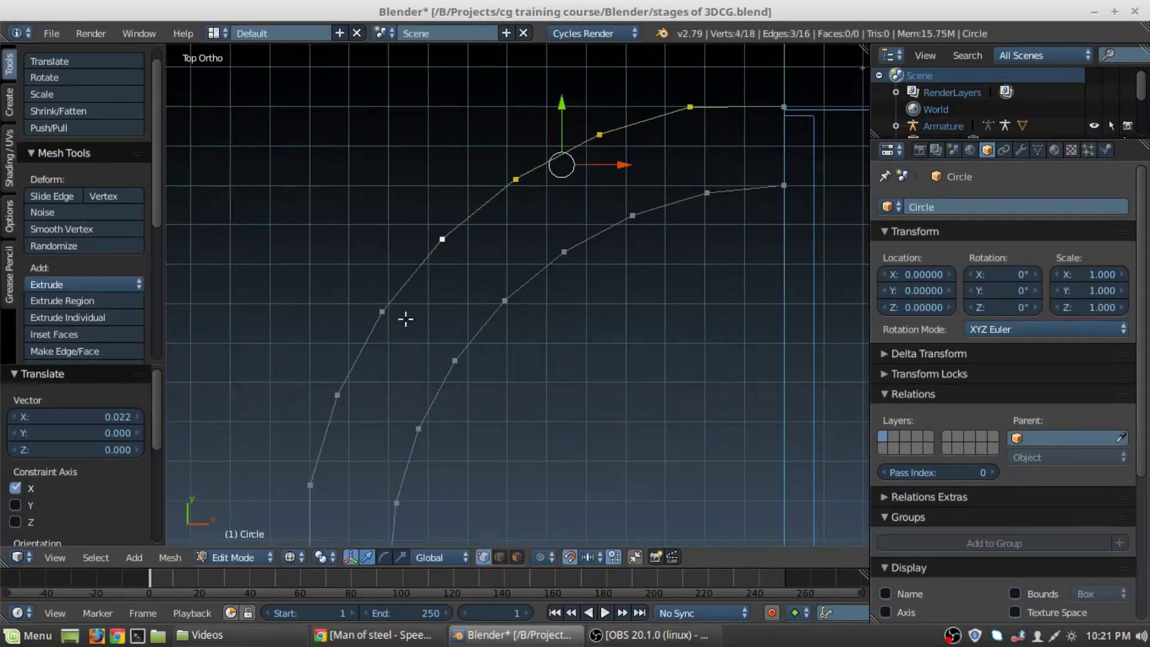
{"action": "right_click", "coordinate": [385, 322], "text": "ctrl"}
{"action": "right_click", "coordinate": [314, 475], "text": "ctrl"}
{"action": "scroll", "coordinate": [528, 302], "scroll_direction": "down", "scroll_amount": 3}
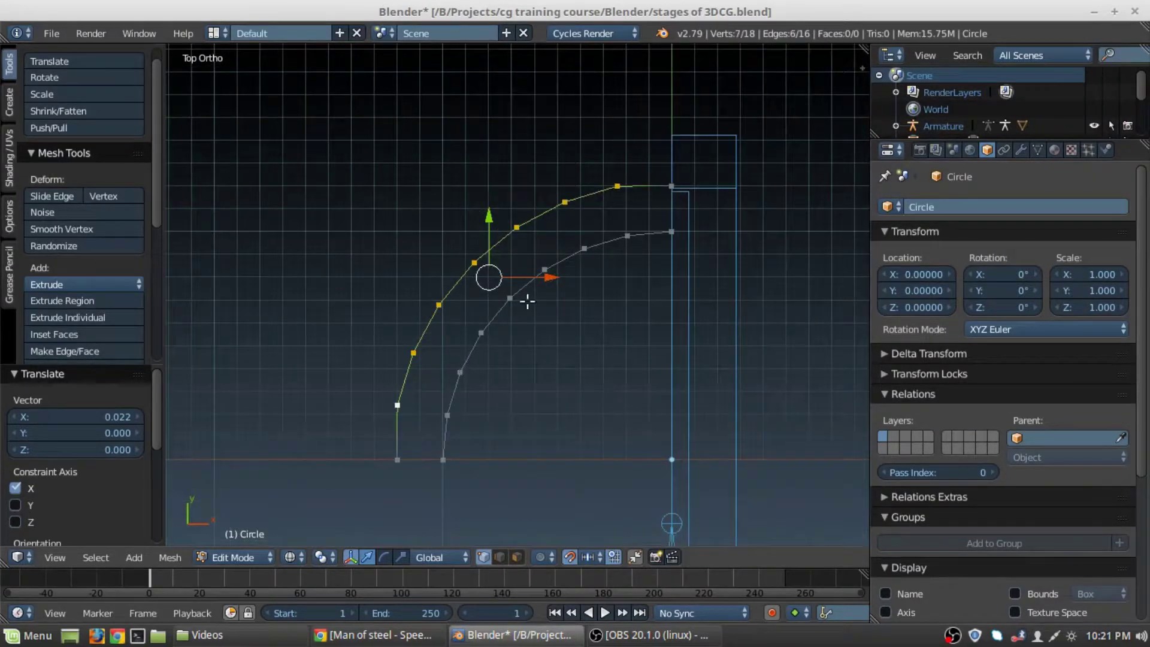
{"action": "key", "text": "g"}
{"action": "key", "text": "x"}
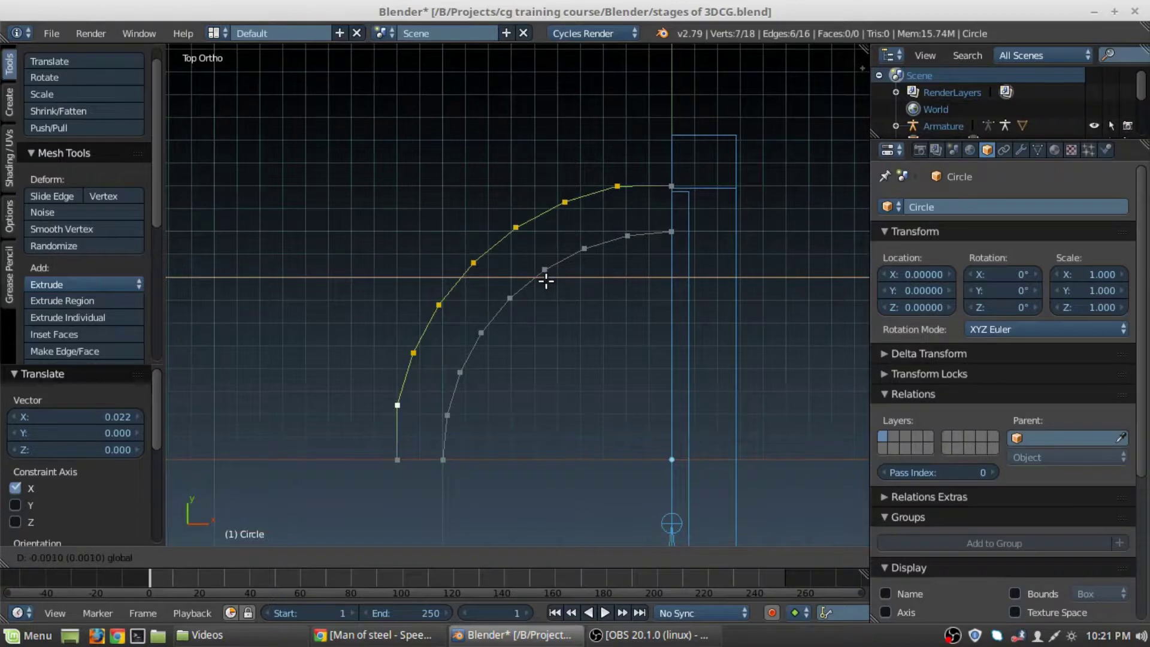
{"action": "left_click", "coordinate": [546, 281]}
Step: Shift the selected outer arc vertices a further 0.02 along X
{"action": "scroll", "coordinate": [546, 281], "scroll_direction": "up", "scroll_amount": 2}
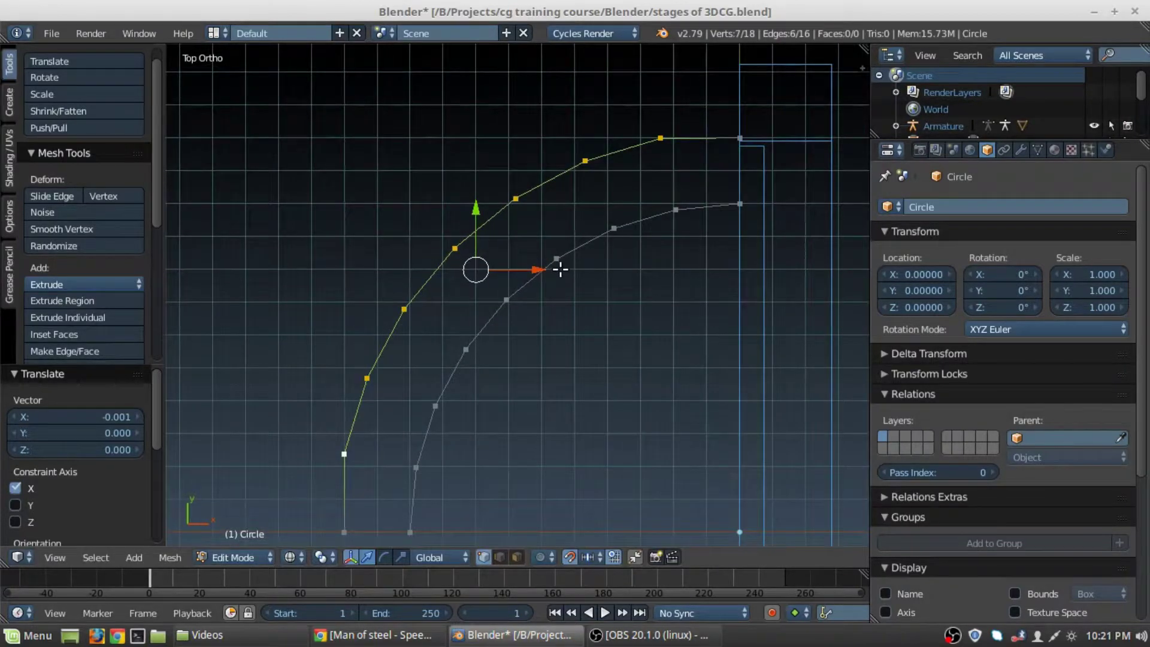
{"action": "scroll", "coordinate": [528, 276], "scroll_direction": "up", "scroll_amount": 3}
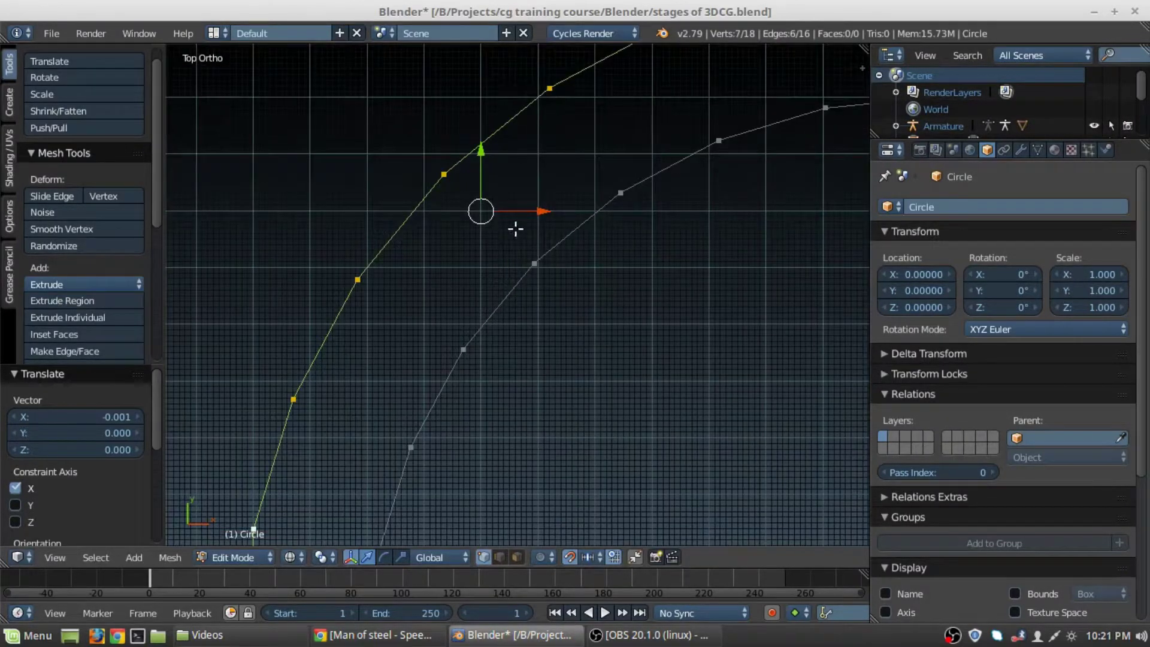
{"action": "key", "text": "g"}
{"action": "key", "text": "x"}
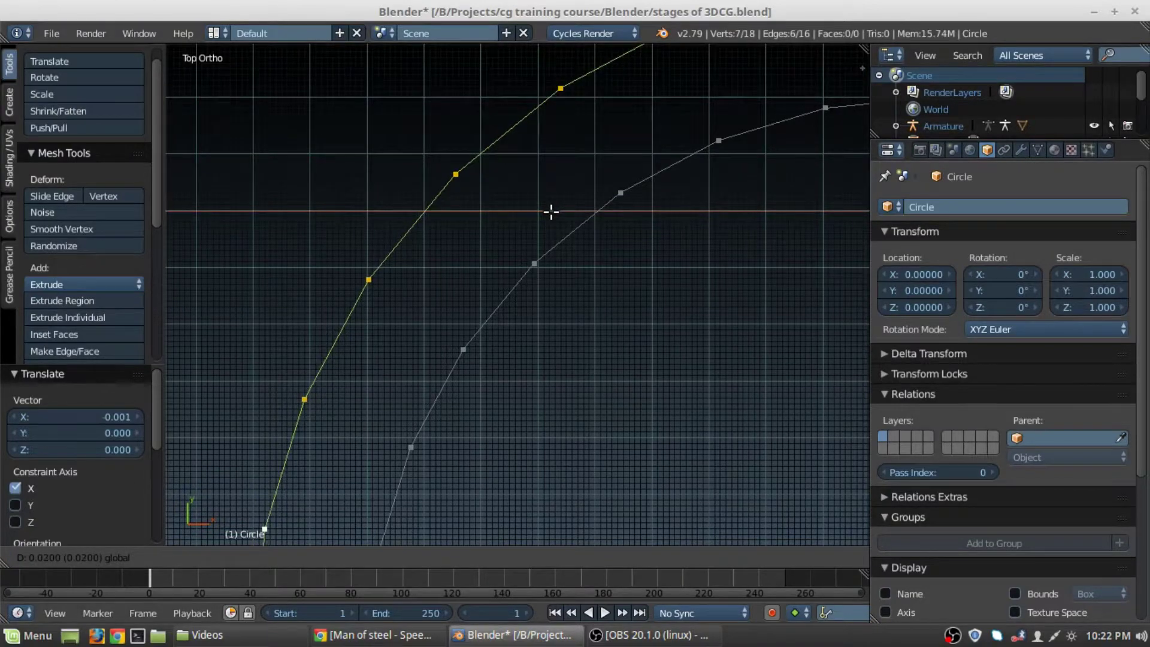
{"action": "left_click", "coordinate": [549, 211]}
{"action": "scroll", "coordinate": [549, 211], "scroll_direction": "down", "scroll_amount": 1}
{"action": "scroll", "coordinate": [480, 324], "scroll_direction": "up", "scroll_amount": 2}
Step: Move the selected outer arc vertices slightly downward along Y
{"action": "middle_click_drag", "start_coordinate": [448, 303], "coordinate": [403, 282], "text": "shift"}
{"action": "scroll", "coordinate": [324, 312], "scroll_direction": "up", "scroll_amount": 1}
{"action": "key", "text": "g"}
{"action": "key", "text": "y"}
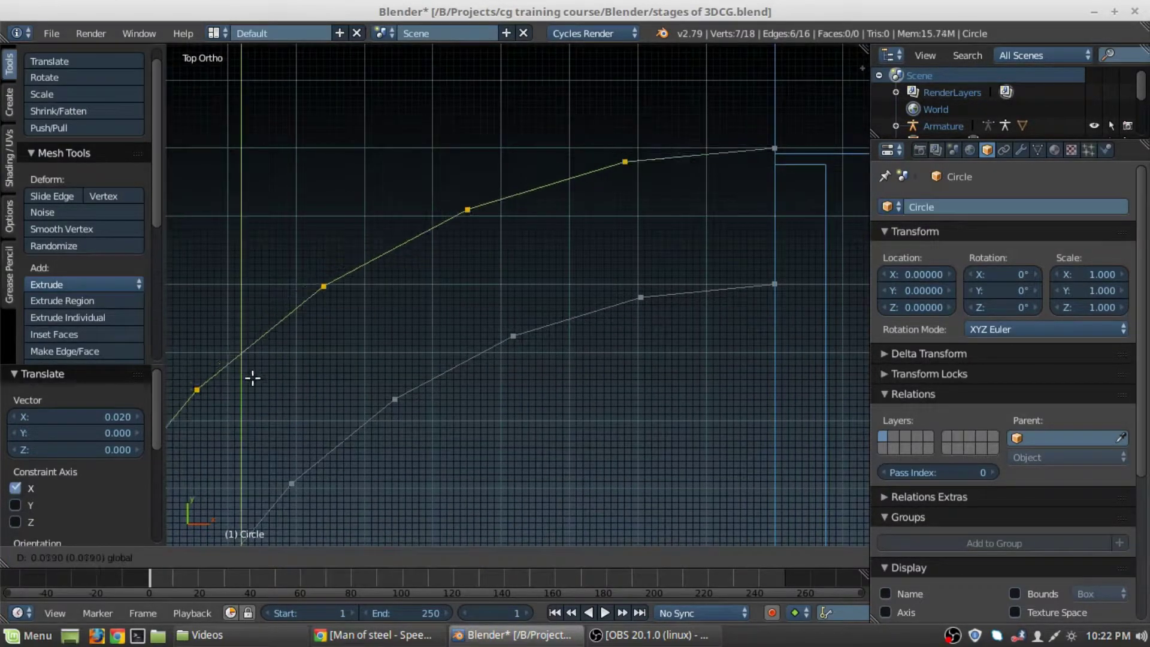
{"action": "left_click", "coordinate": [255, 377]}
{"action": "scroll", "coordinate": [283, 375], "scroll_direction": "down", "scroll_amount": 5}
{"action": "scroll", "coordinate": [411, 347], "scroll_direction": "up", "scroll_amount": 1}
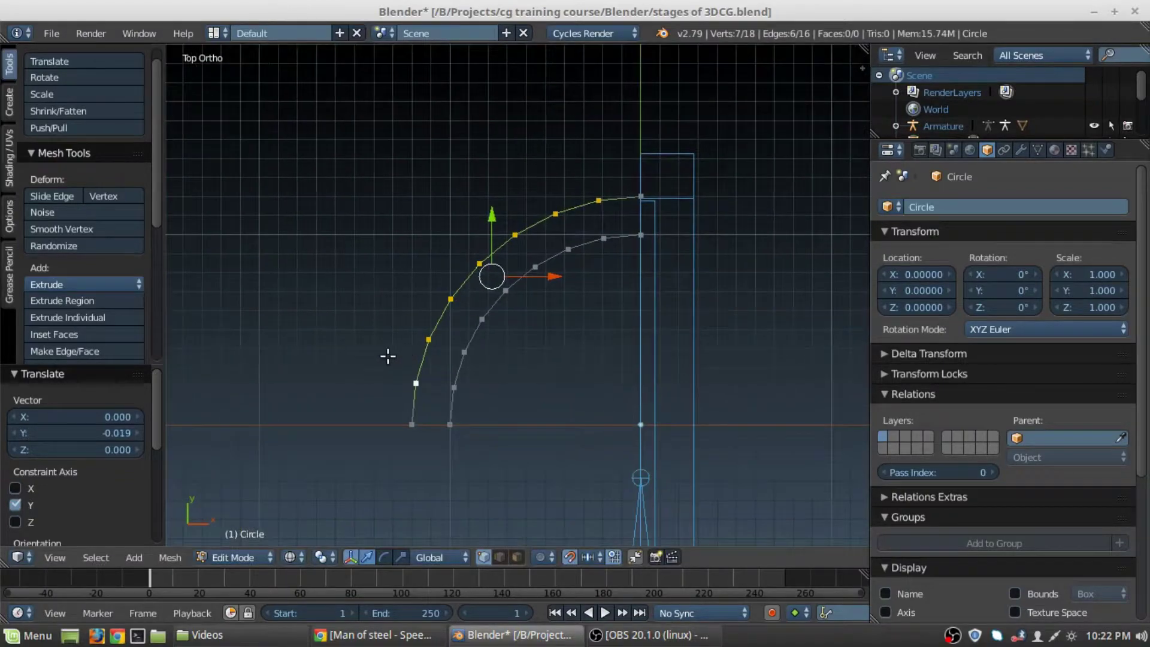
{"action": "scroll", "coordinate": [385, 354], "scroll_direction": "up", "scroll_amount": 1}
{"action": "scroll", "coordinate": [471, 227], "scroll_direction": "up", "scroll_amount": 1}
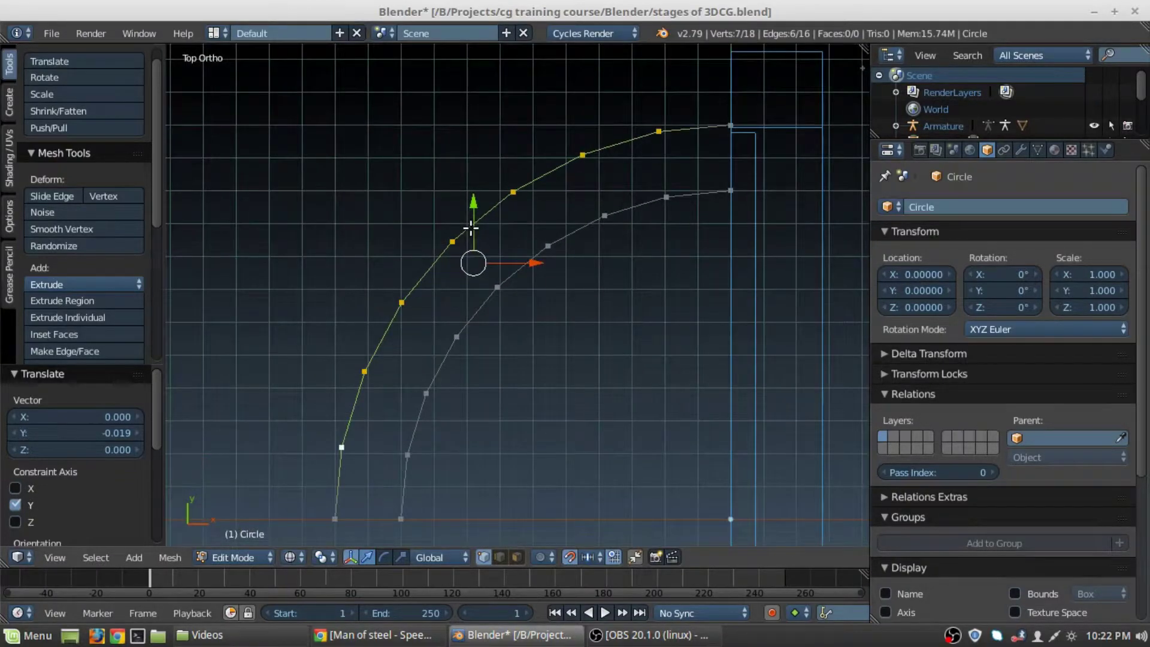
{"action": "scroll", "coordinate": [471, 227], "scroll_direction": "up", "scroll_amount": 1}
{"action": "scroll", "coordinate": [448, 358], "scroll_direction": "up", "scroll_amount": 2}
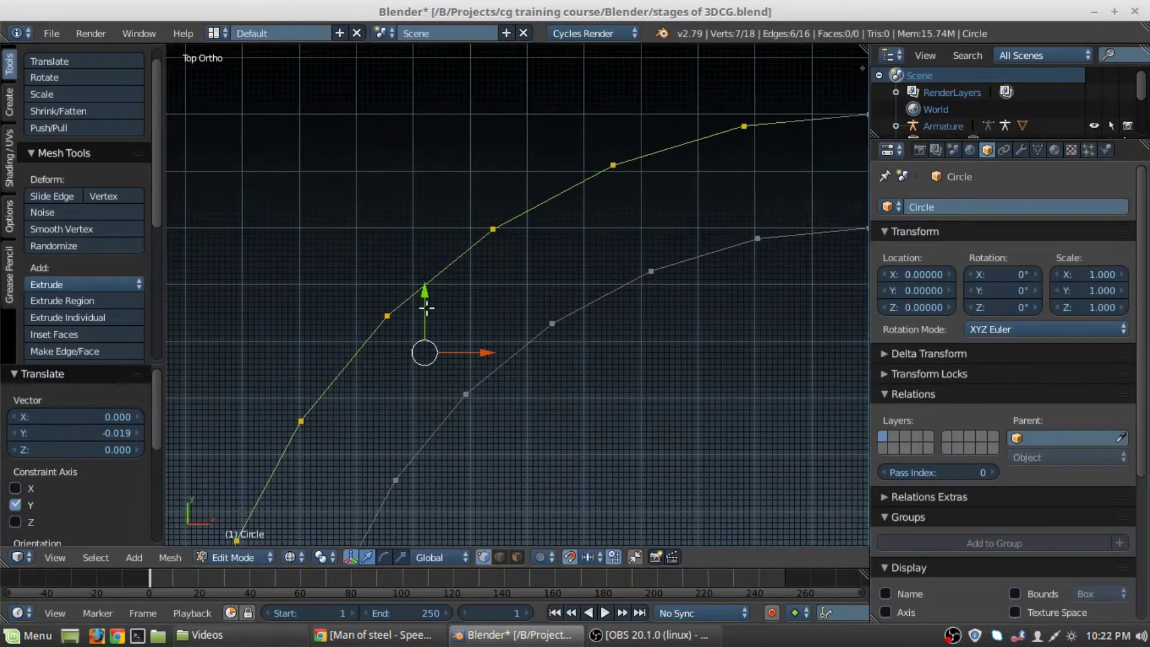
Step: Slide the outer arc point 0.010 along Y, then deselect all vertices
{"action": "left_click_drag", "start_coordinate": [428, 288], "coordinate": [427, 294]}
{"action": "scroll", "coordinate": [433, 308], "scroll_direction": "down", "scroll_amount": 3}
{"action": "scroll", "coordinate": [411, 352], "scroll_direction": "left", "scroll_amount": 4, "text": "ctrl"}
{"action": "scroll", "coordinate": [411, 352], "scroll_direction": "down", "scroll_amount": 4, "text": "shift"}
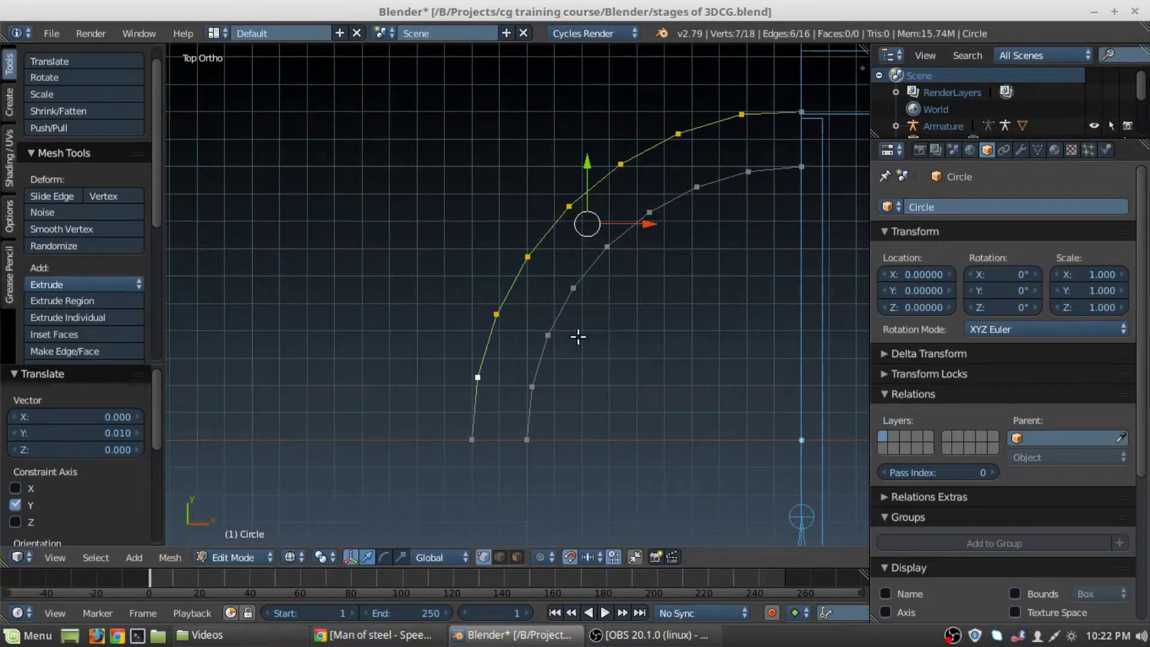
{"action": "key", "text": "a"}
{"action": "scroll", "coordinate": [581, 344], "scroll_direction": "down", "scroll_amount": 4}
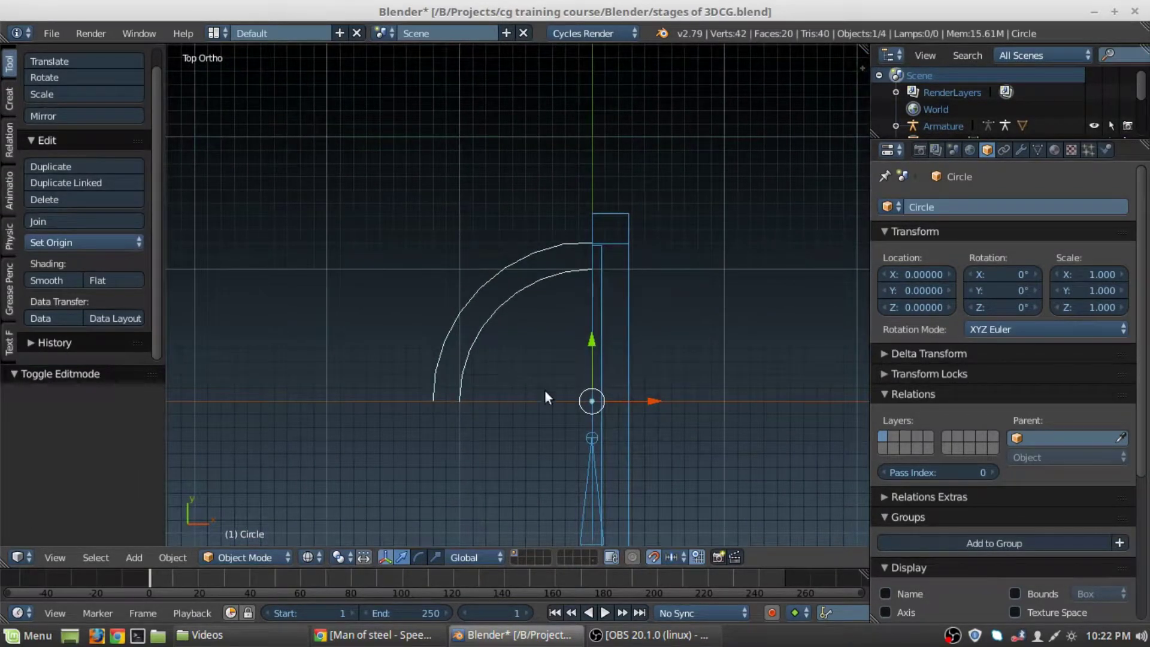
Step: Extrude a new vertex 0.1 along X from the inner arc's bottom end
{"action": "middle_click_drag", "start_coordinate": [561, 359], "coordinate": [594, 354], "text": "shift"}
{"action": "key", "text": "Tab"}
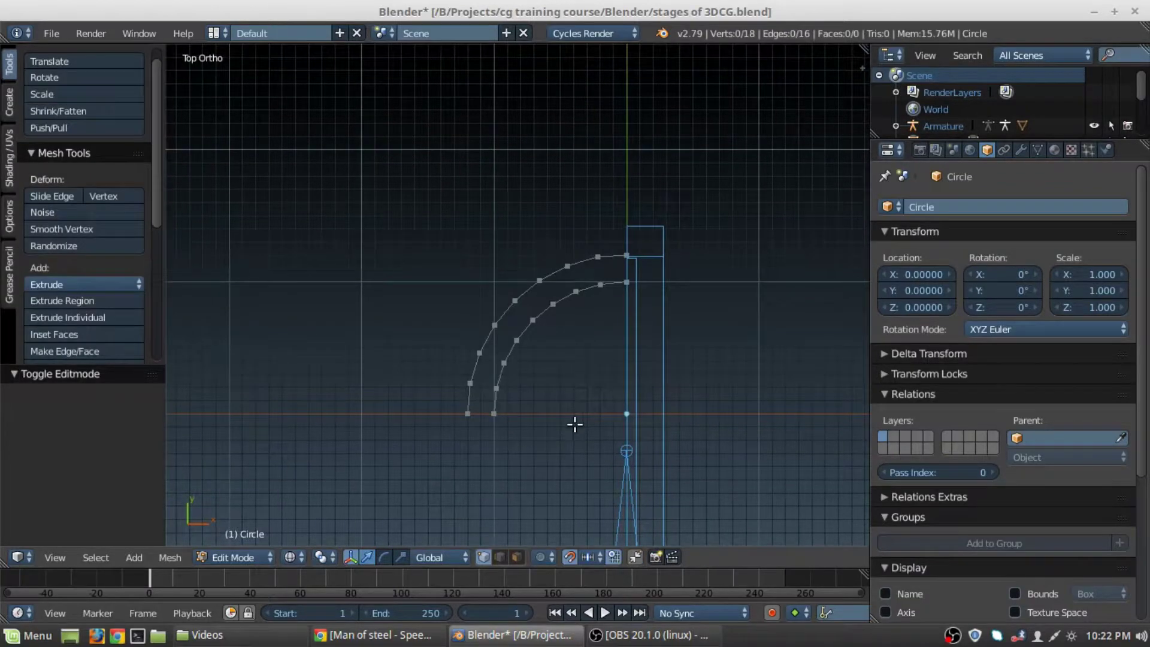
{"action": "middle_click_drag", "start_coordinate": [573, 417], "coordinate": [604, 367], "text": "shift"}
{"action": "scroll", "coordinate": [604, 367], "scroll_direction": "up", "scroll_amount": 9}
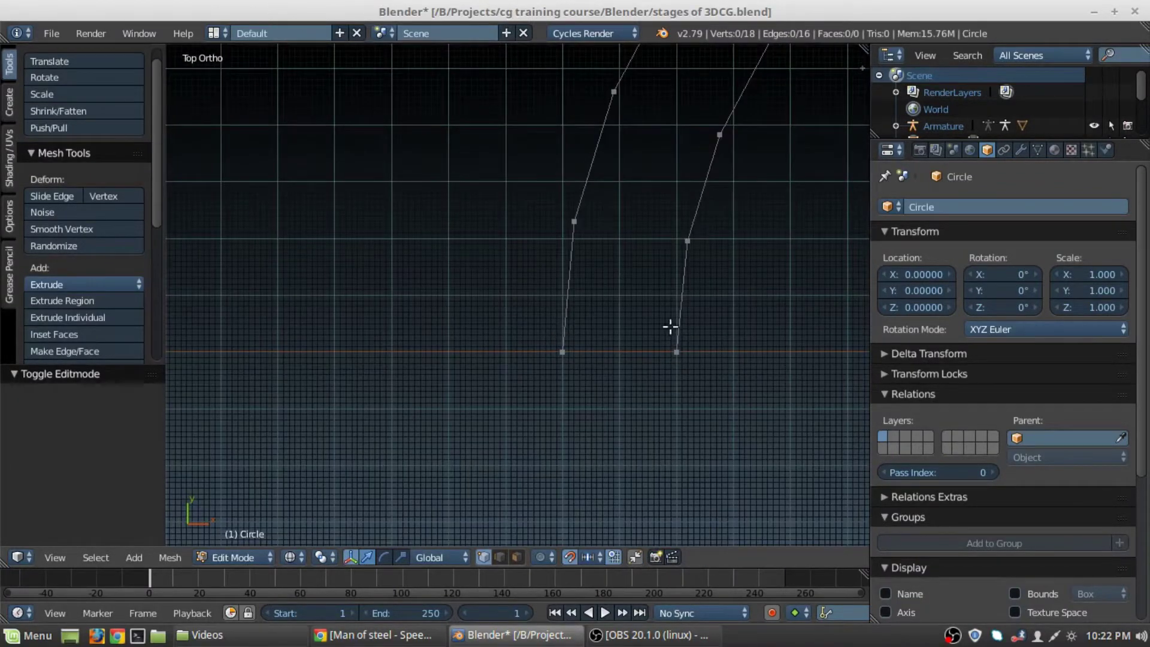
{"action": "scroll", "coordinate": [537, 398], "scroll_direction": "down", "scroll_amount": 3}
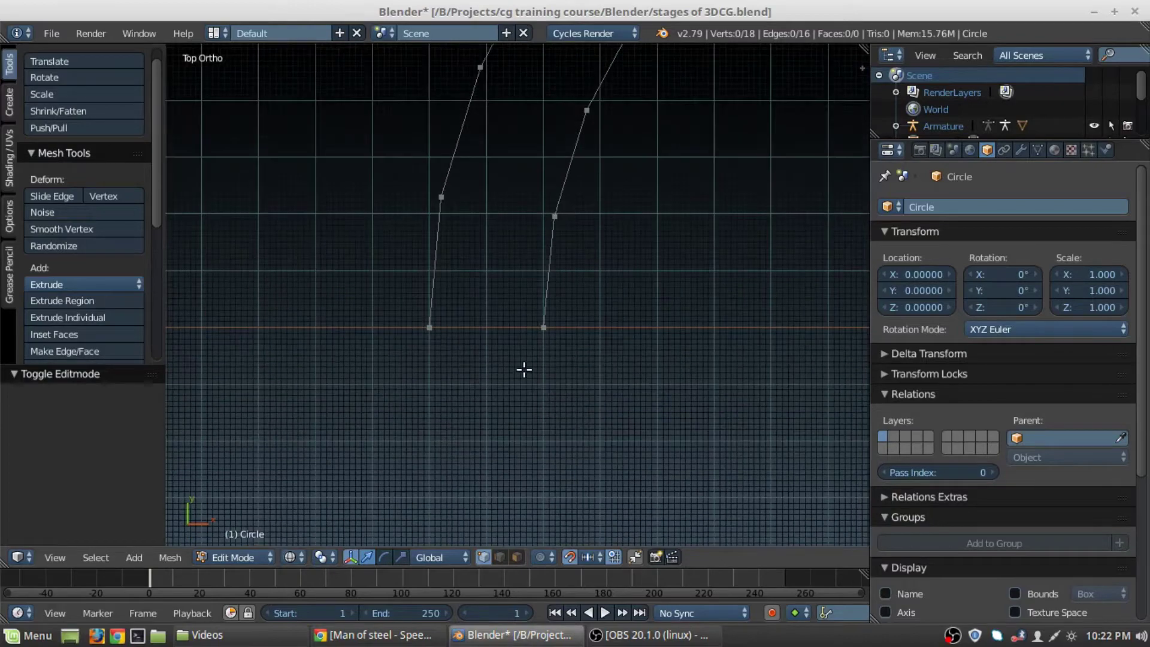
{"action": "scroll", "coordinate": [524, 369], "scroll_direction": "down", "scroll_amount": 1}
{"action": "right_click", "coordinate": [552, 336]}
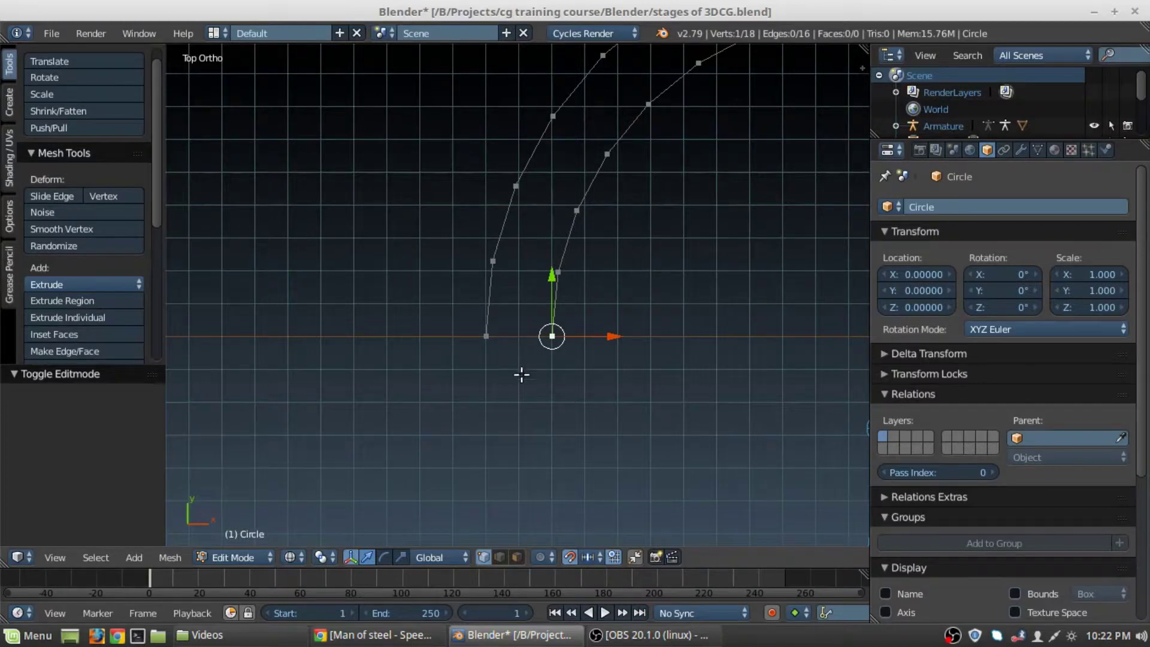
{"action": "scroll", "coordinate": [542, 396], "scroll_direction": "up", "scroll_amount": 1}
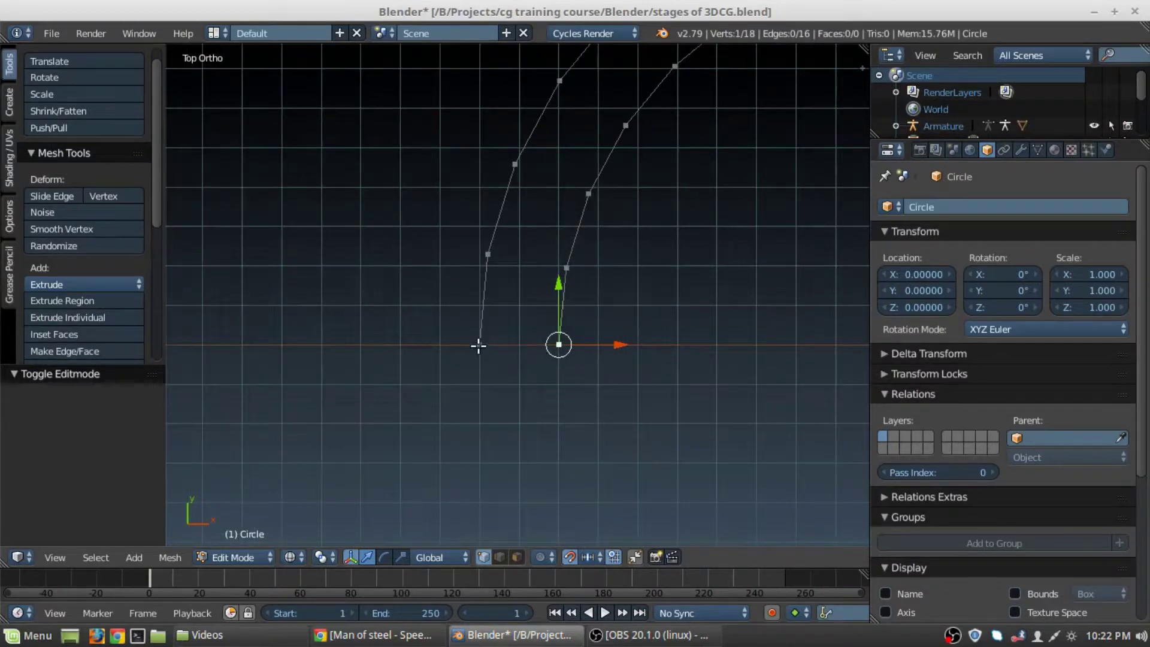
{"action": "right_click", "coordinate": [479, 345]}
{"action": "right_click", "coordinate": [545, 344]}
{"action": "key", "text": "e"}
{"action": "left_click", "coordinate": [614, 367]}
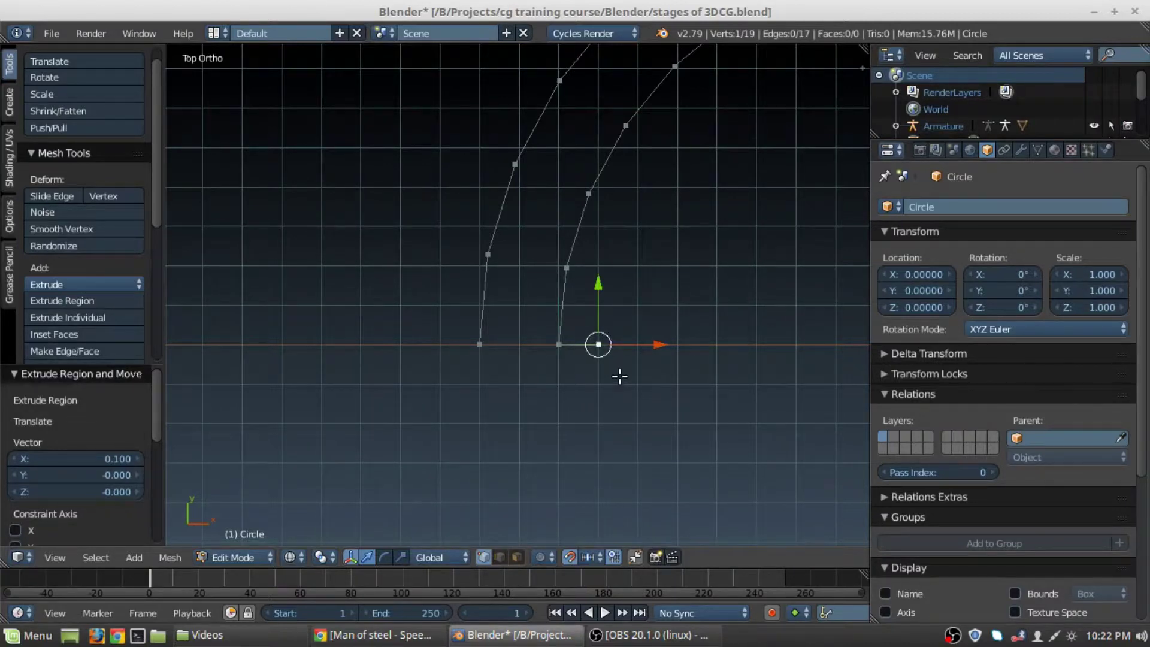
Step: Extrude diagonal edges from both arcs' ends to one tip, the outer end stepping 0.1 left first
{"action": "key", "text": "e"}
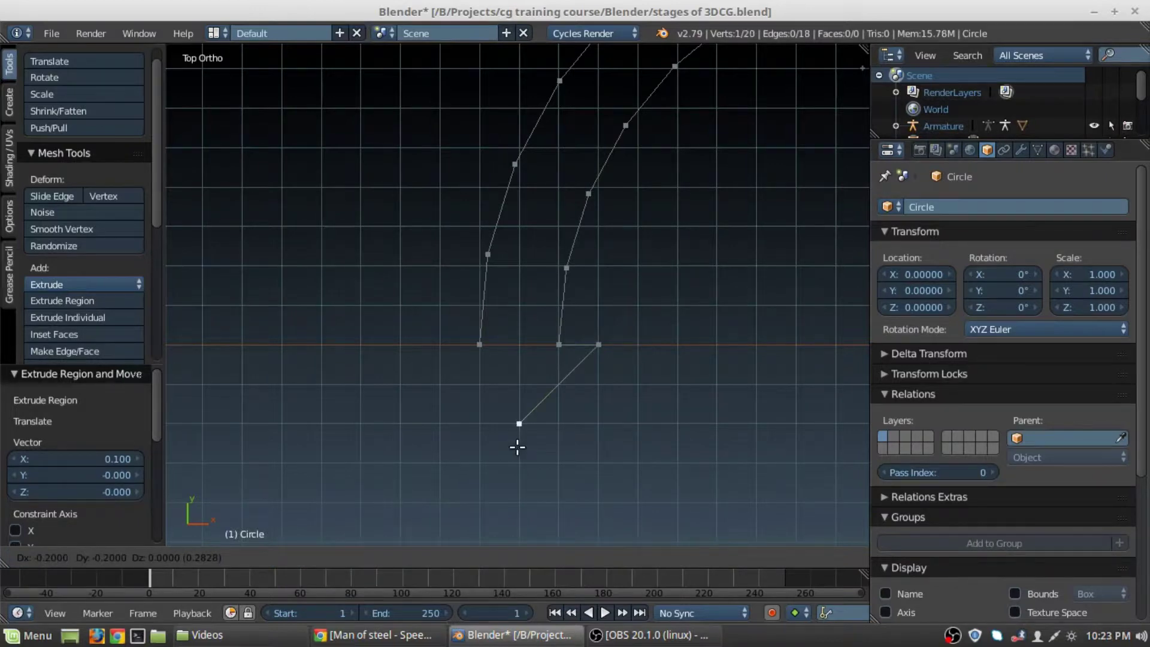
{"action": "left_click", "coordinate": [518, 447]}
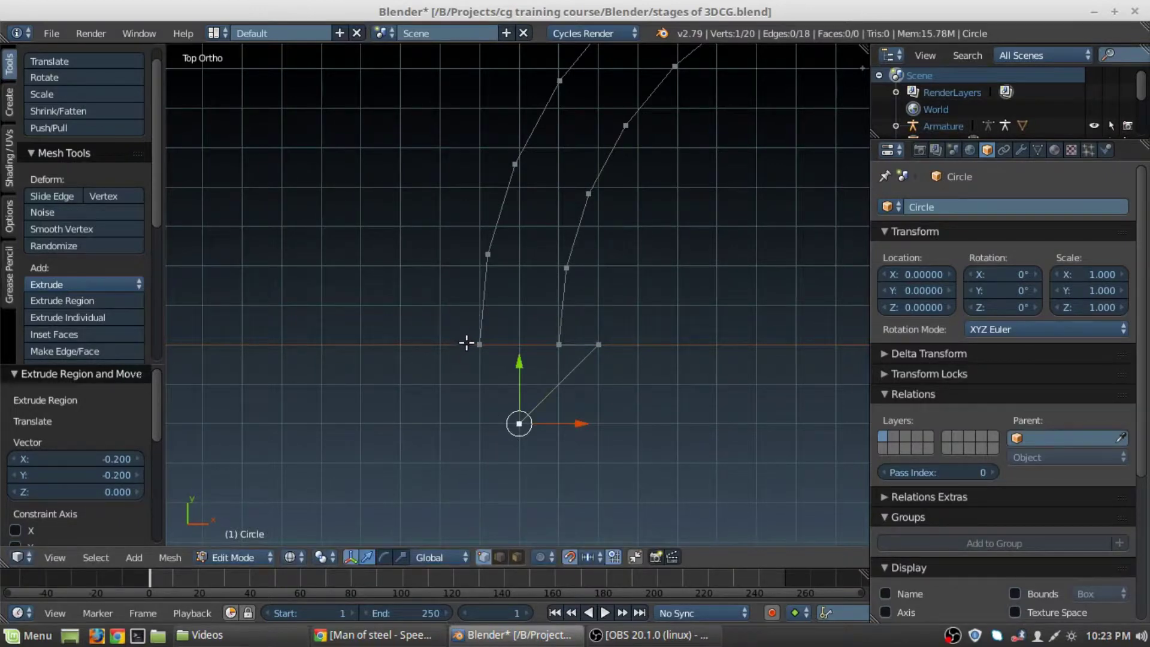
{"action": "right_click", "coordinate": [484, 356]}
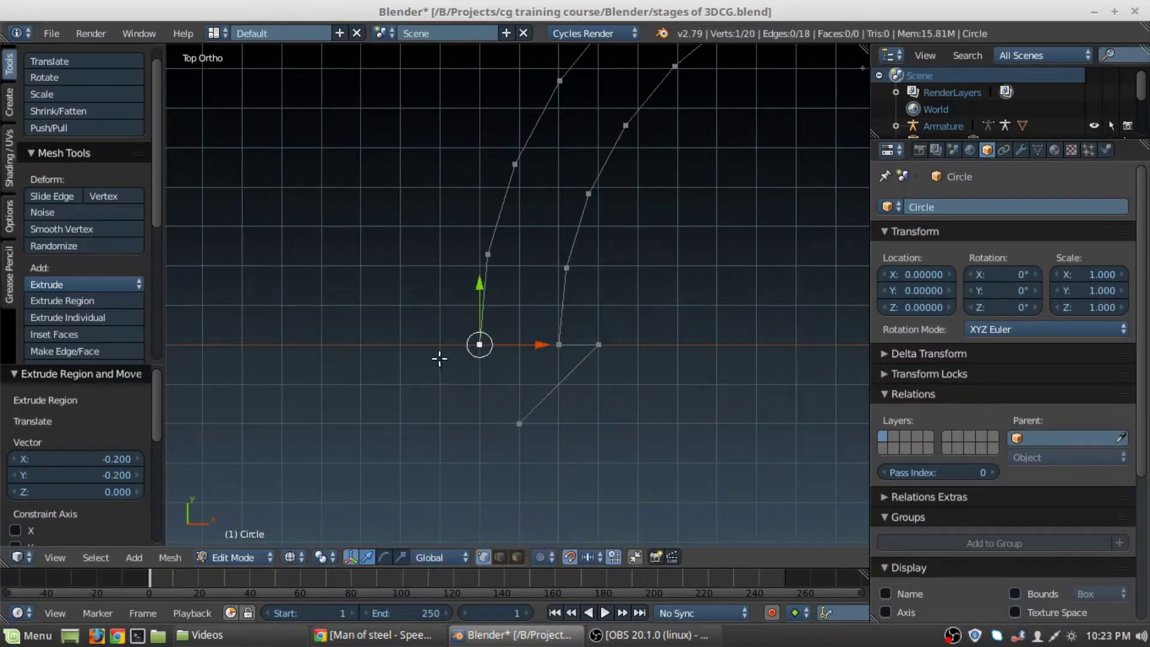
{"action": "key", "text": "e"}
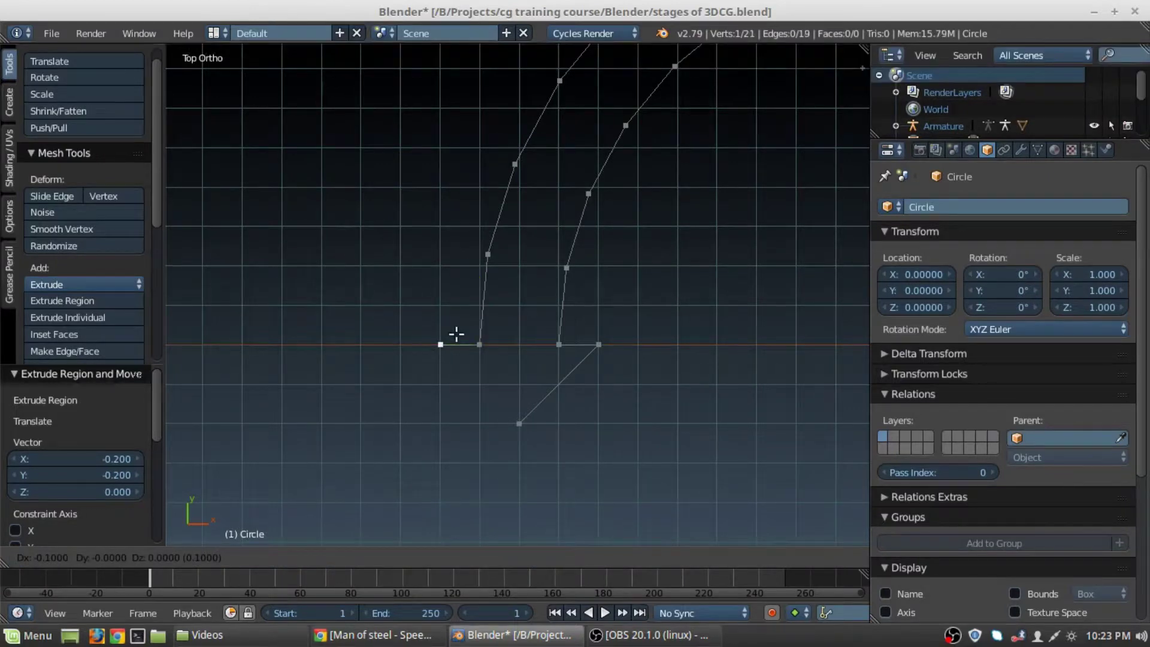
{"action": "left_click", "coordinate": [440, 344]}
{"action": "key", "text": "e"}
{"action": "left_click", "coordinate": [531, 424]}
Step: Box-select the overlapping tip vertices and merge them with Remove Doubles
{"action": "key", "text": "a"}
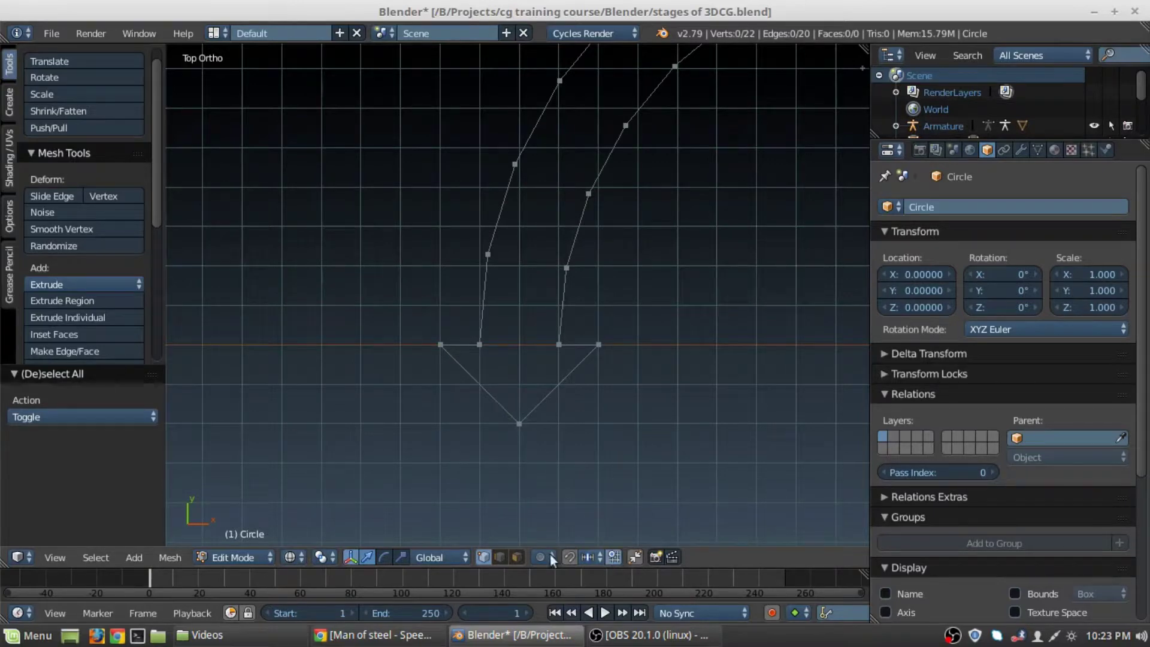
{"action": "scroll", "coordinate": [505, 394], "scroll_direction": "down", "scroll_amount": 3}
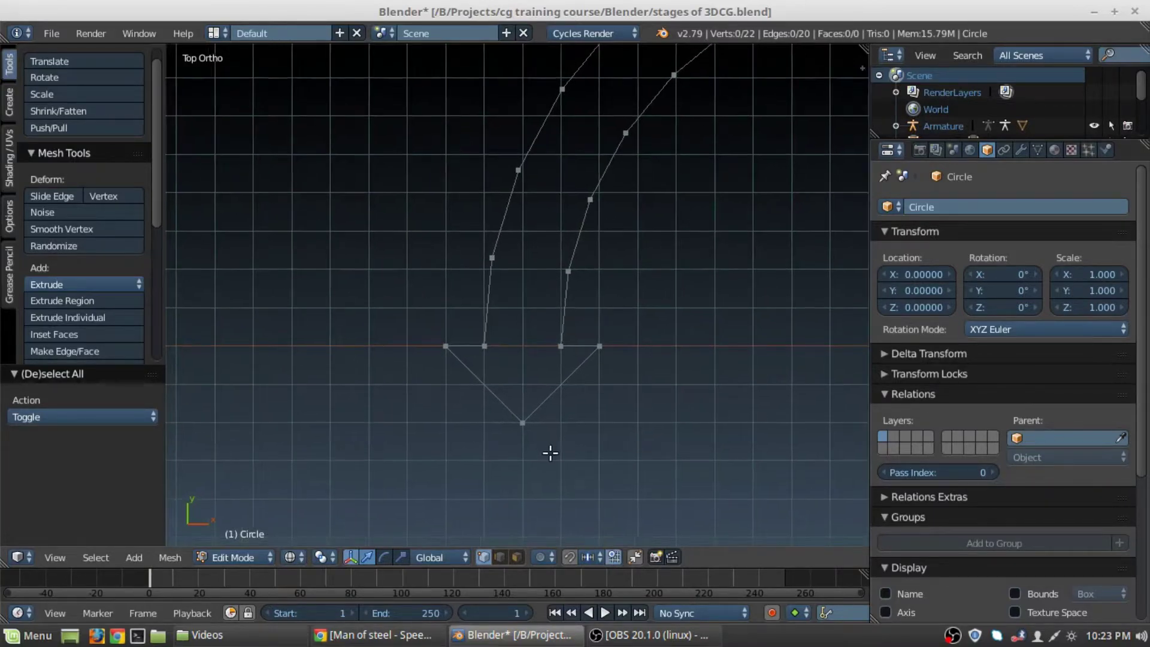
{"action": "left_click_drag", "start_coordinate": [562, 458], "coordinate": [483, 402]}
{"action": "key", "text": "ctrl+v"}
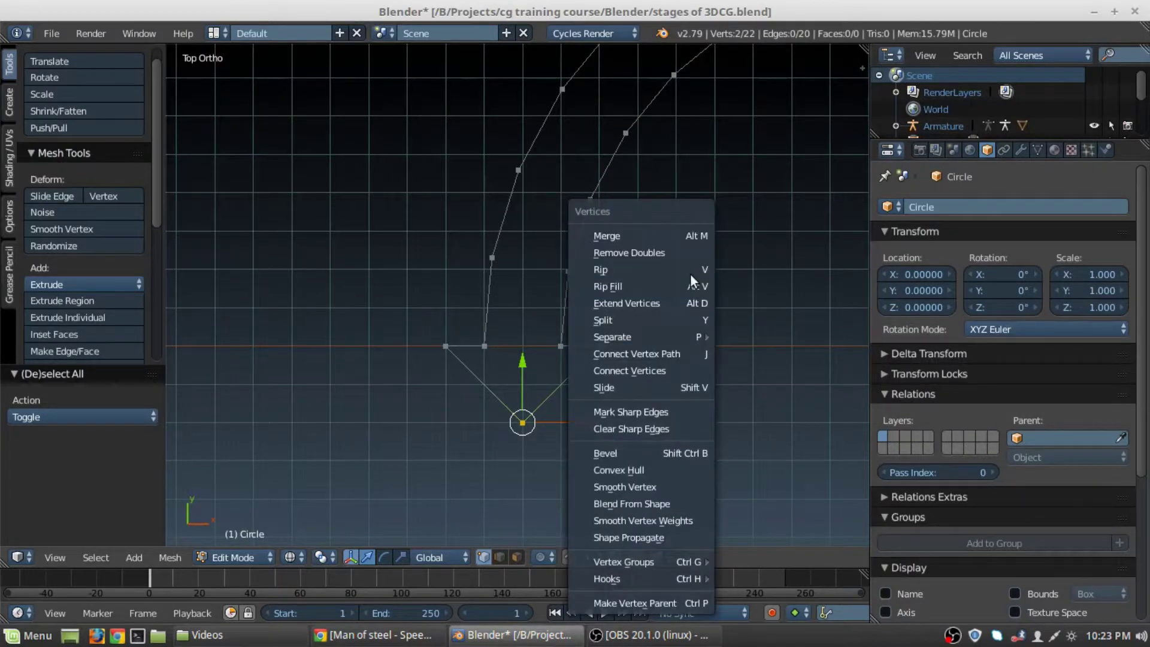
{"action": "left_click", "coordinate": [624, 253]}
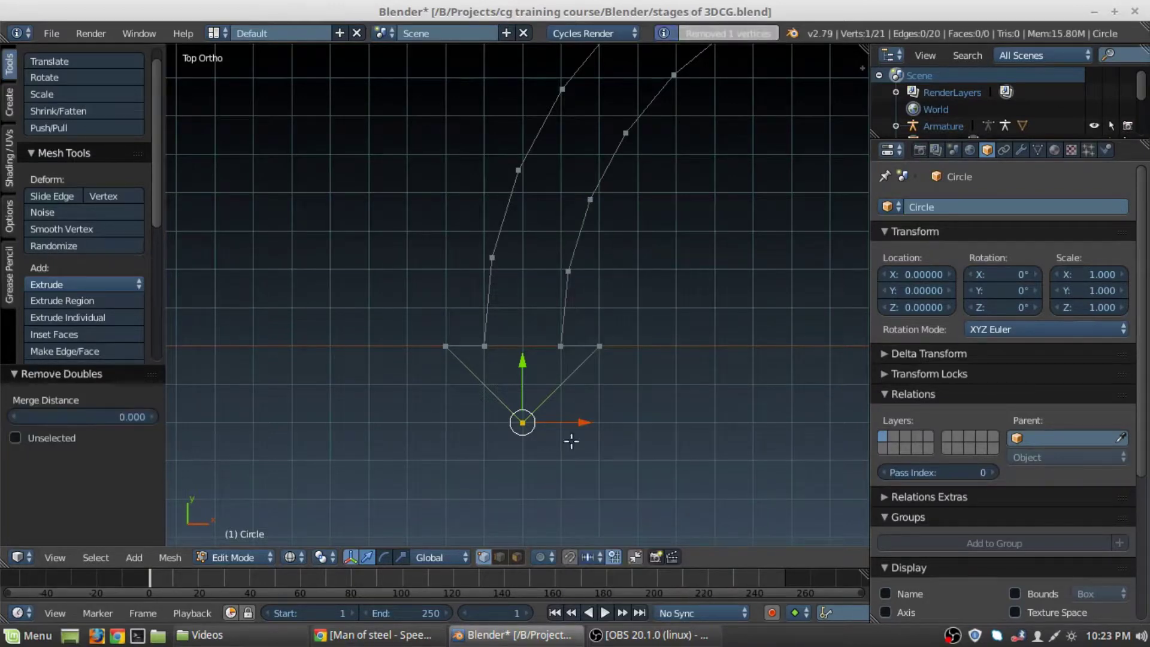
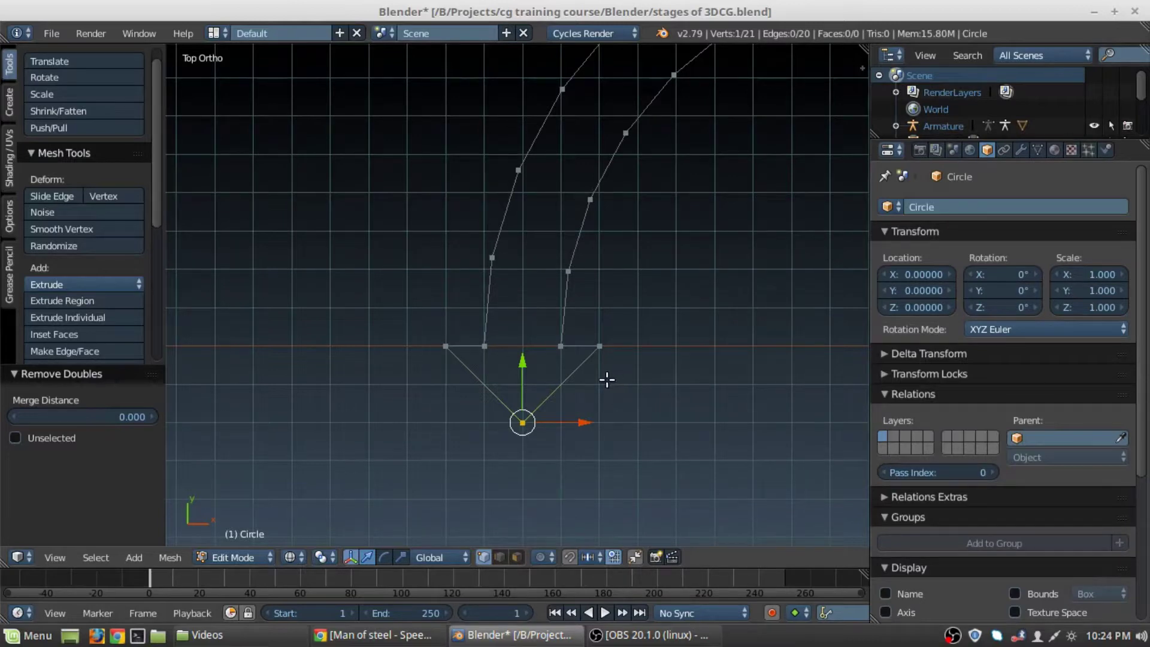
Step: Merge the selected arc vertices at their centre, then deselect all vertices
{"action": "key", "text": "alt+m"}
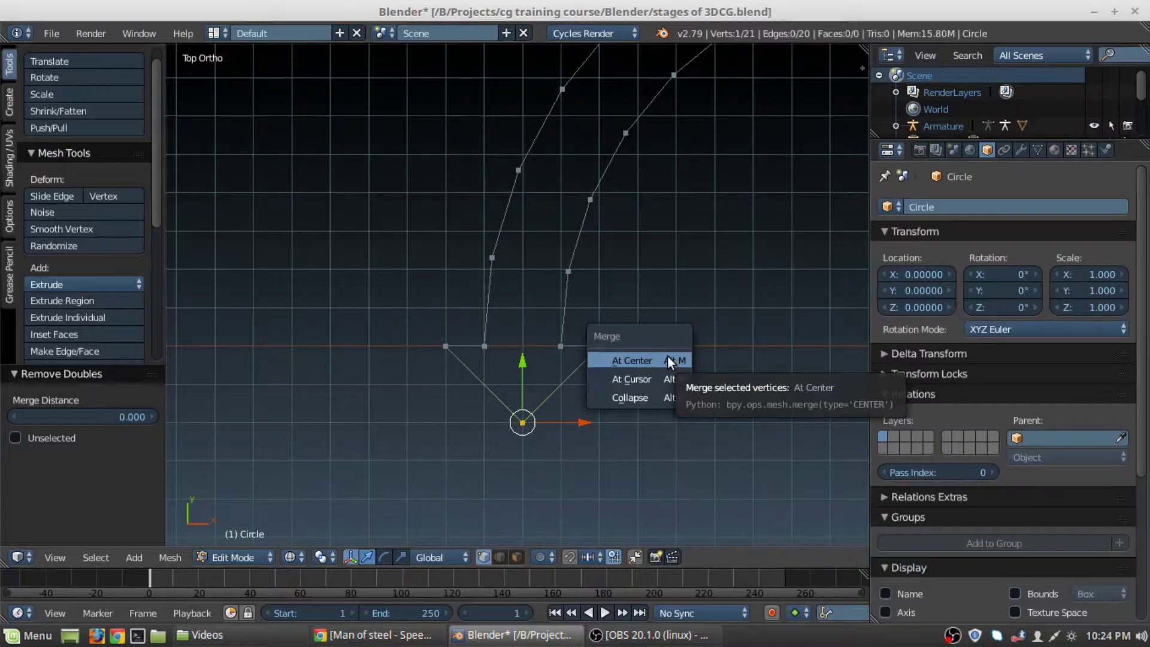
{"action": "left_click", "coordinate": [614, 357]}
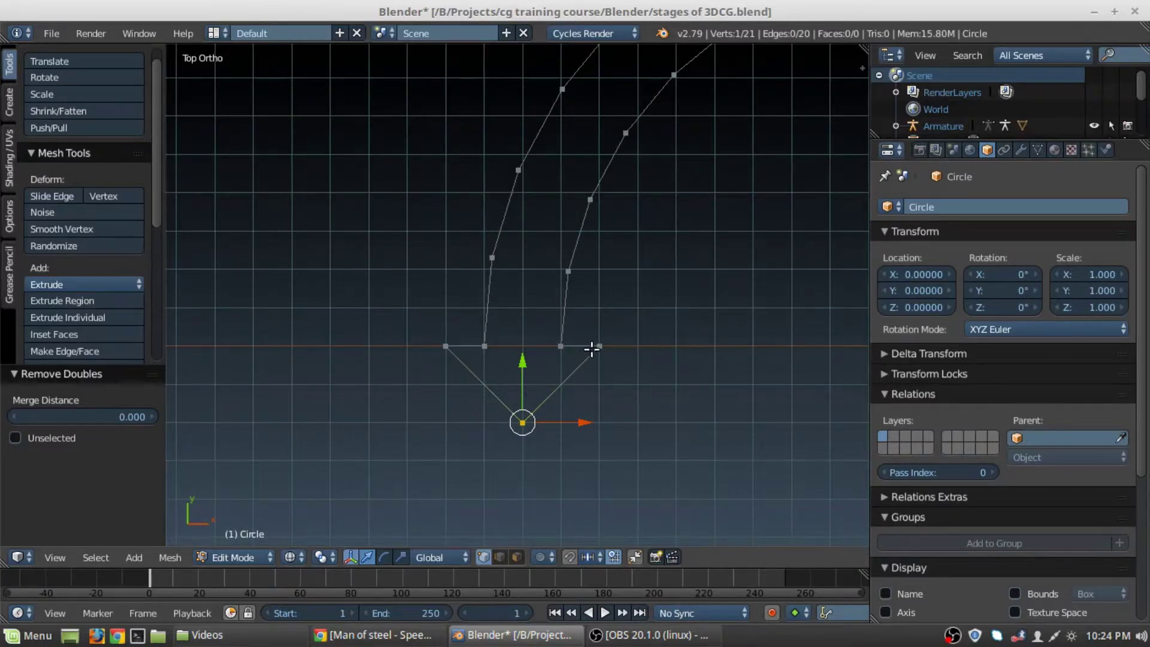
{"action": "right_click", "coordinate": [594, 349], "text": "shift"}
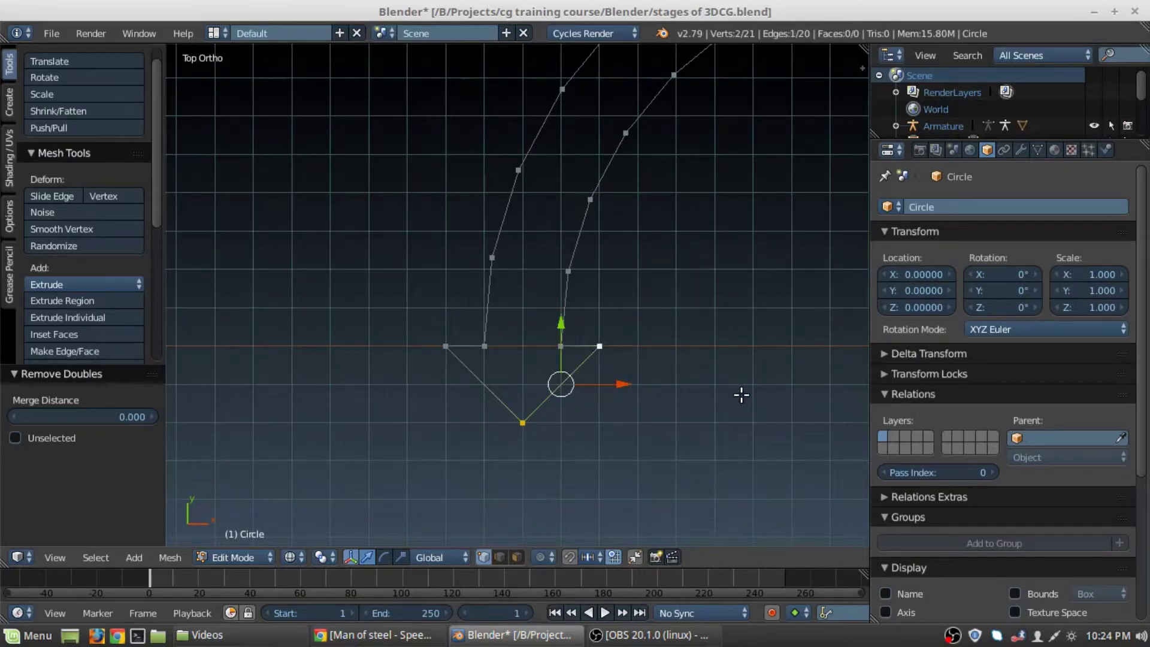
{"action": "key", "text": "alt+m"}
{"action": "scroll", "coordinate": [596, 385], "scroll_direction": "left", "scroll_amount": 2, "text": "ctrl"}
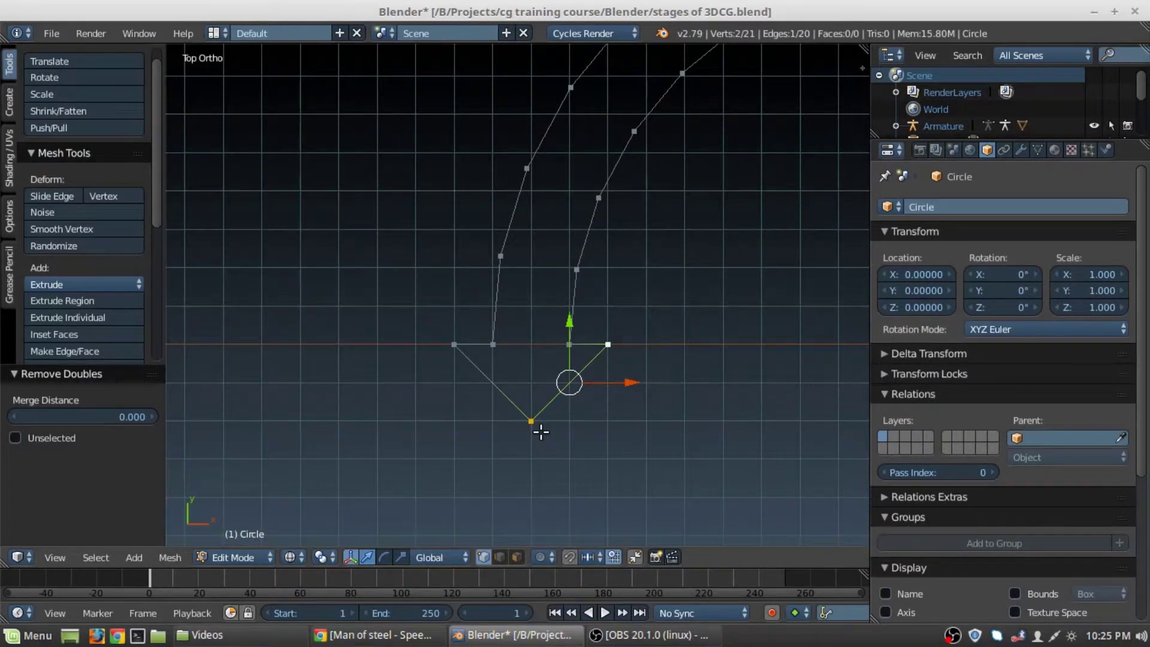
{"action": "key", "text": "a"}
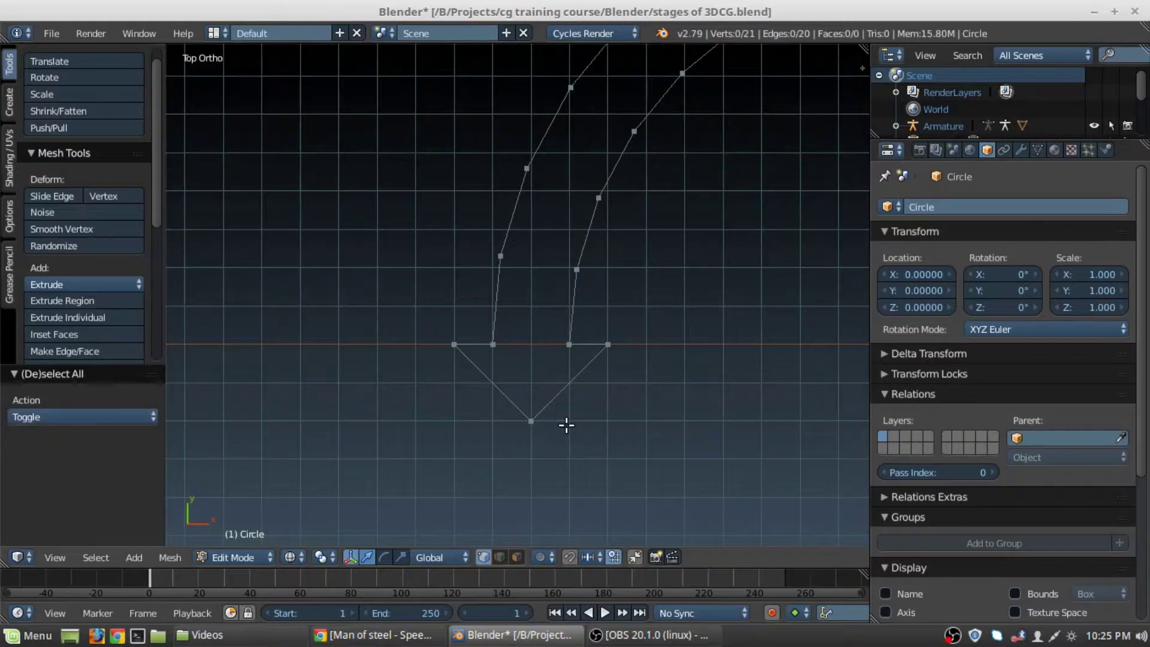
{"action": "scroll", "coordinate": [566, 425], "scroll_direction": "down", "scroll_amount": 7}
{"action": "scroll", "coordinate": [621, 235], "scroll_direction": "up", "scroll_amount": 8}
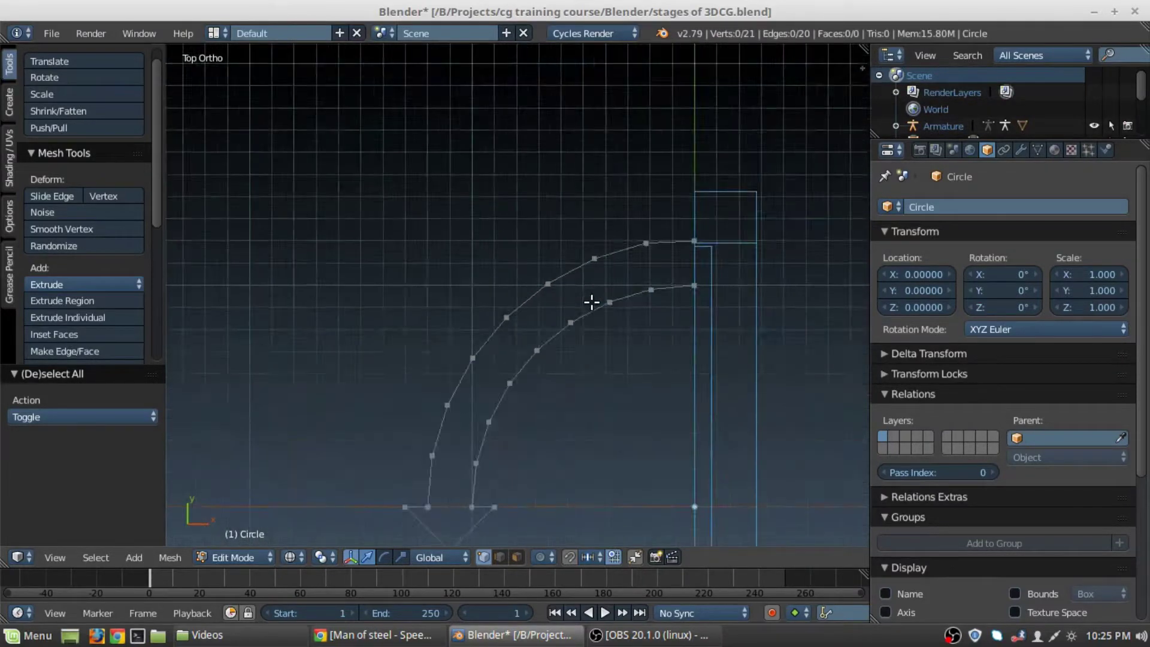
{"action": "scroll", "coordinate": [617, 331], "scroll_direction": "up", "scroll_amount": 1}
Step: Extrude the inner arc's end vertex up 0.15 and merge it with the outer end vertex At Last
{"action": "right_click", "coordinate": [687, 362]}
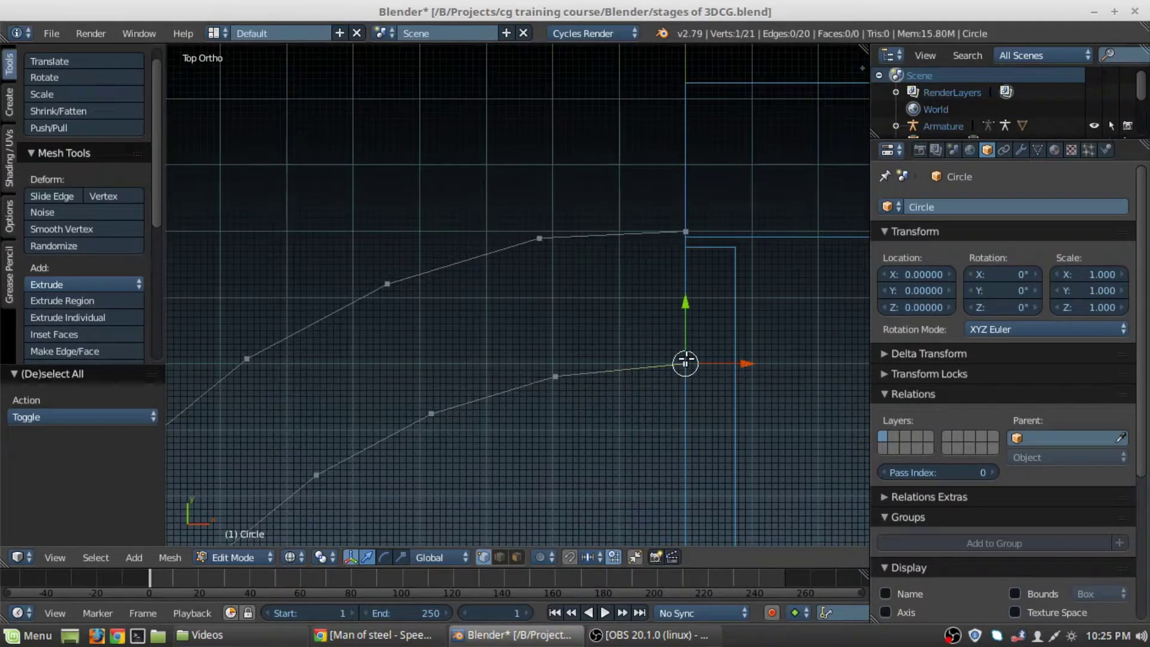
{"action": "key", "text": "e"}
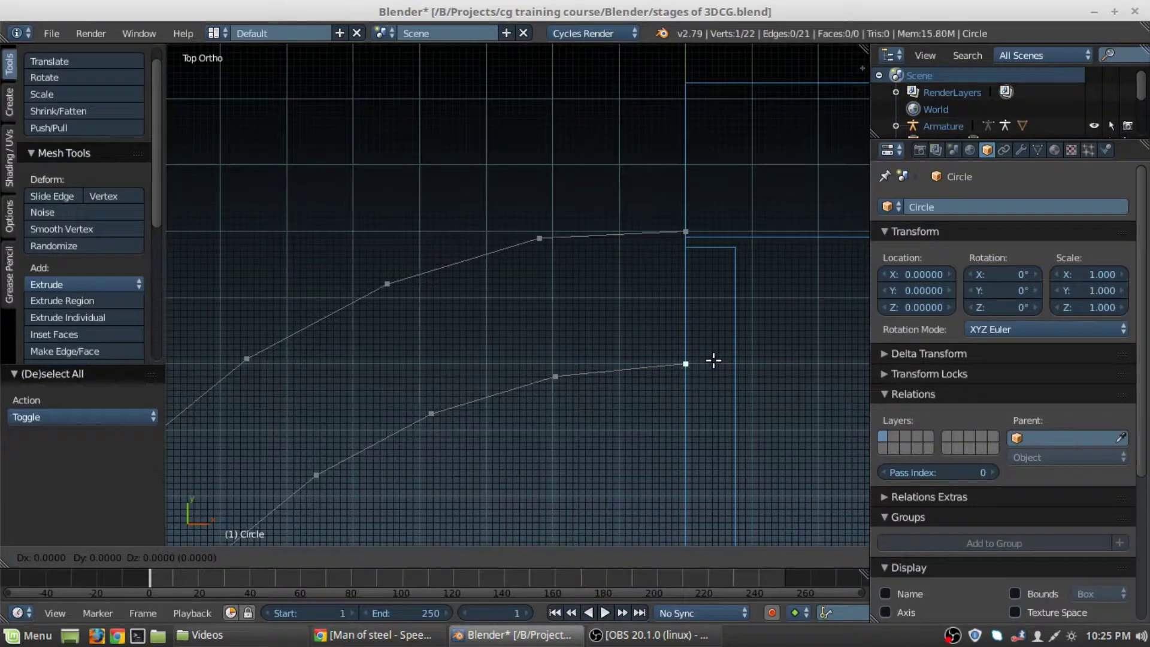
{"action": "left_click", "coordinate": [713, 262]}
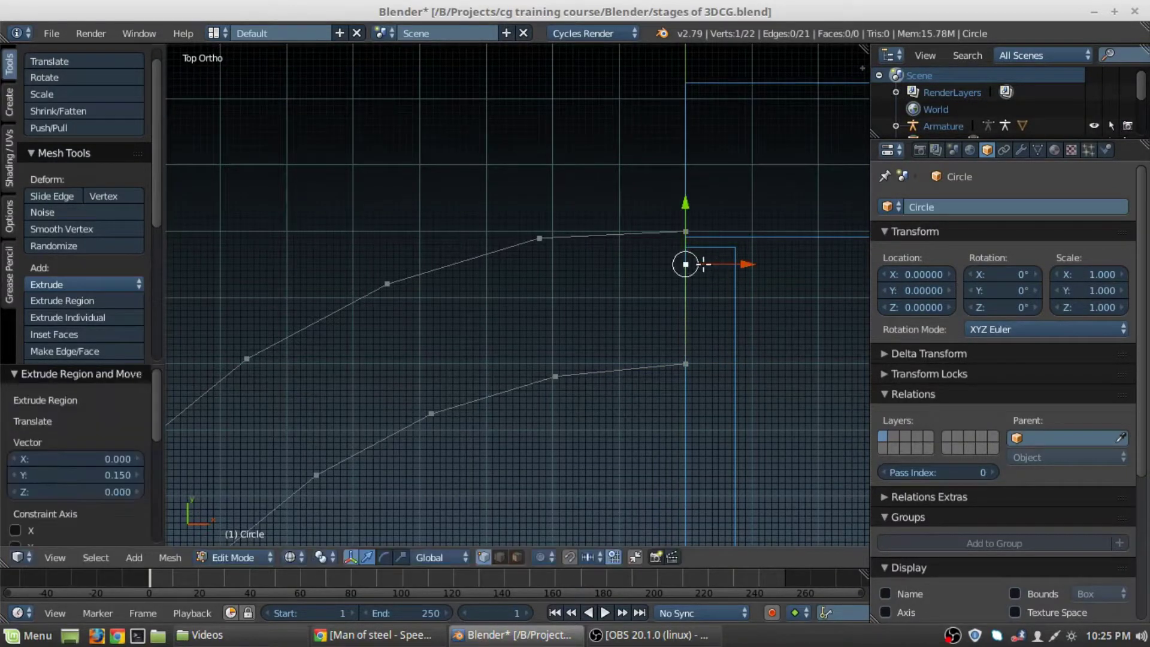
{"action": "right_click", "coordinate": [687, 231], "text": "shift"}
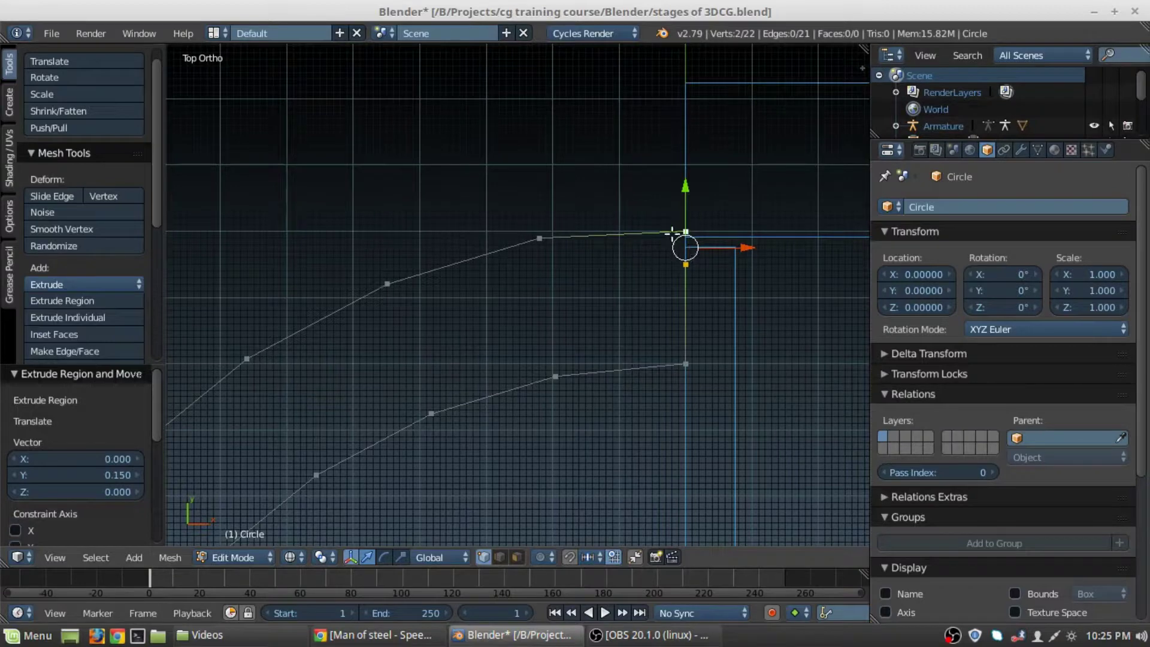
{"action": "scroll", "coordinate": [572, 264], "scroll_direction": "up", "scroll_amount": 2, "text": "shift"}
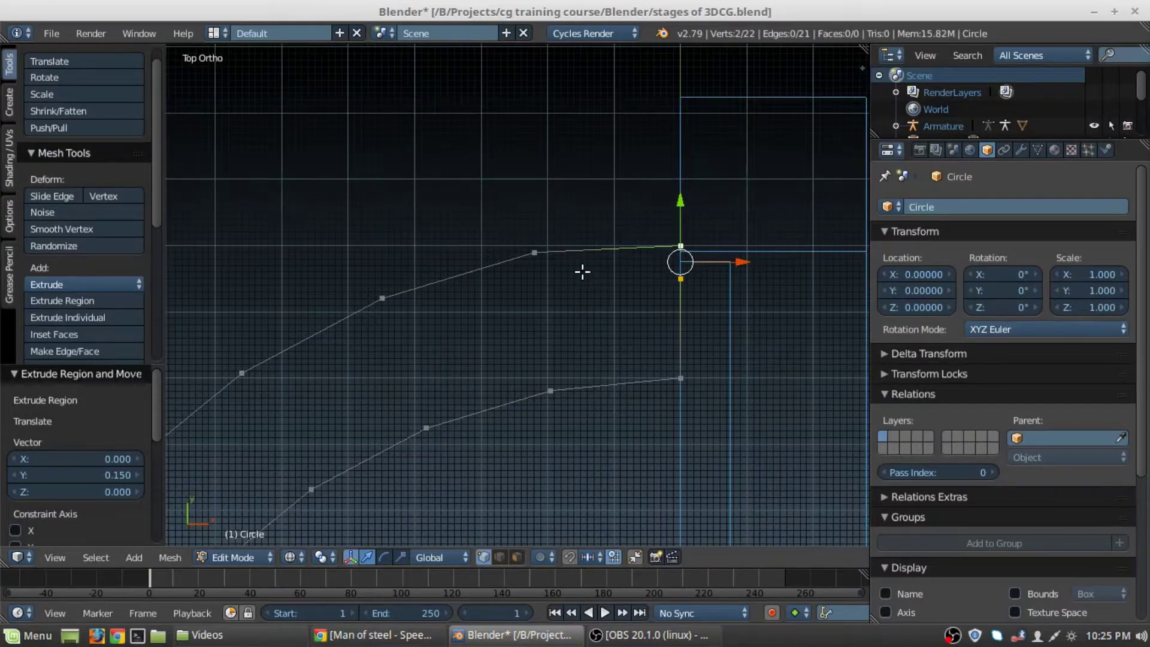
{"action": "key", "text": "alt+m"}
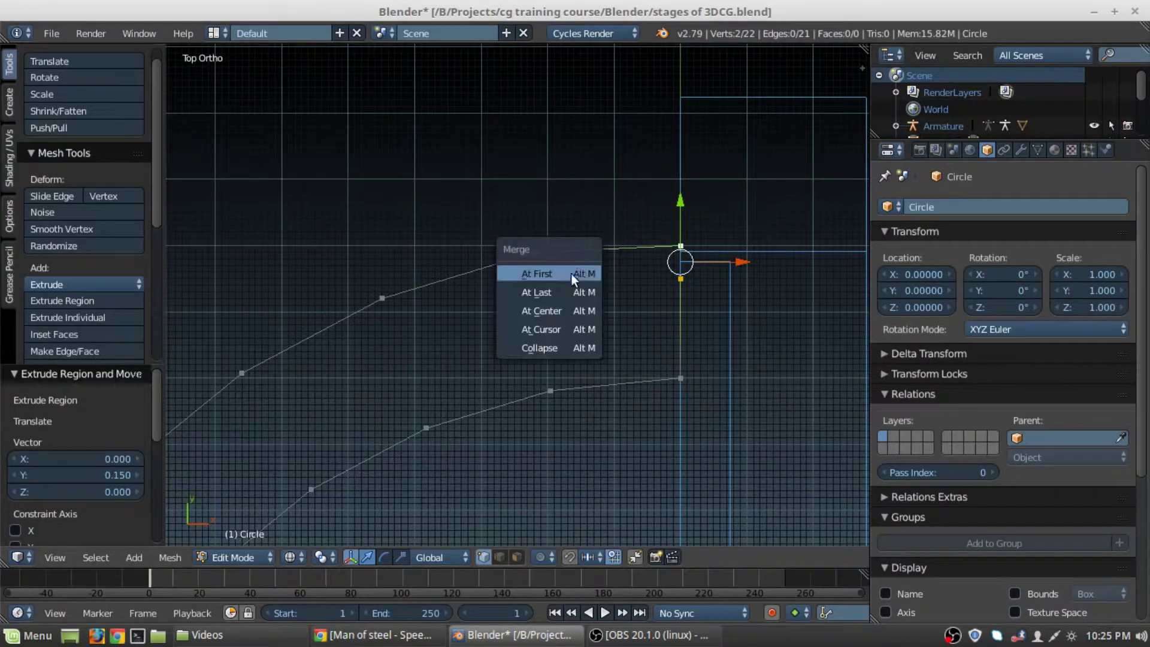
{"action": "left_click", "coordinate": [533, 291]}
Step: Deselect all vertices and return the Circle to Object Mode
{"action": "scroll", "coordinate": [533, 290], "scroll_direction": "down", "scroll_amount": 4}
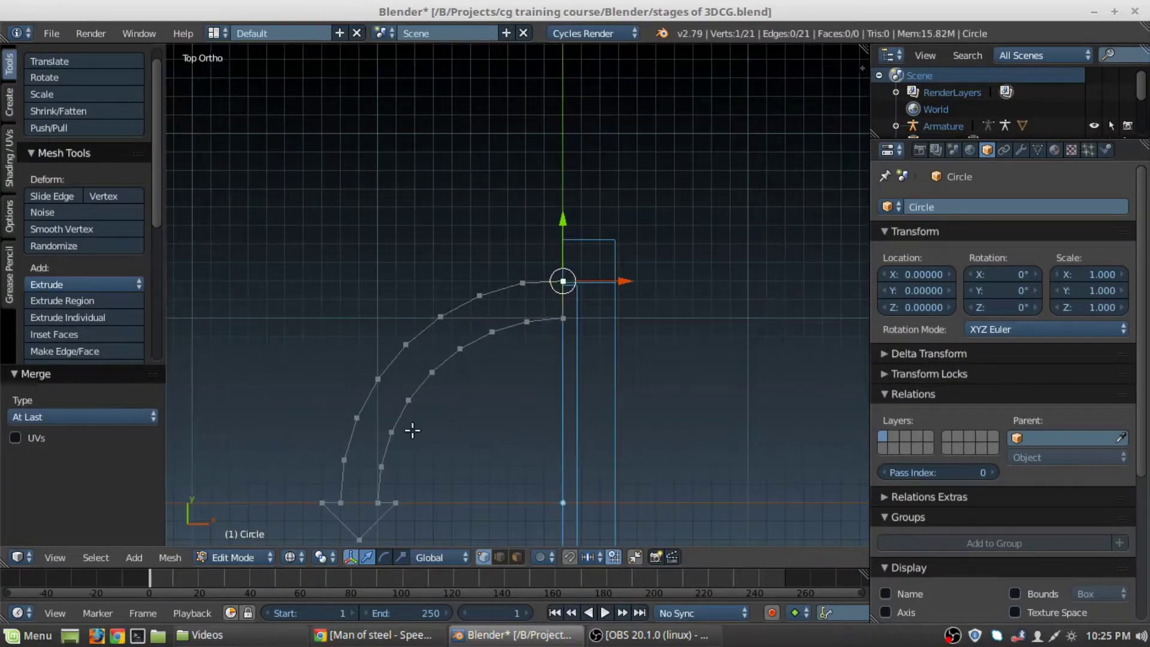
{"action": "scroll", "coordinate": [505, 367], "scroll_direction": "down", "scroll_amount": 1}
{"action": "key", "text": "a"}
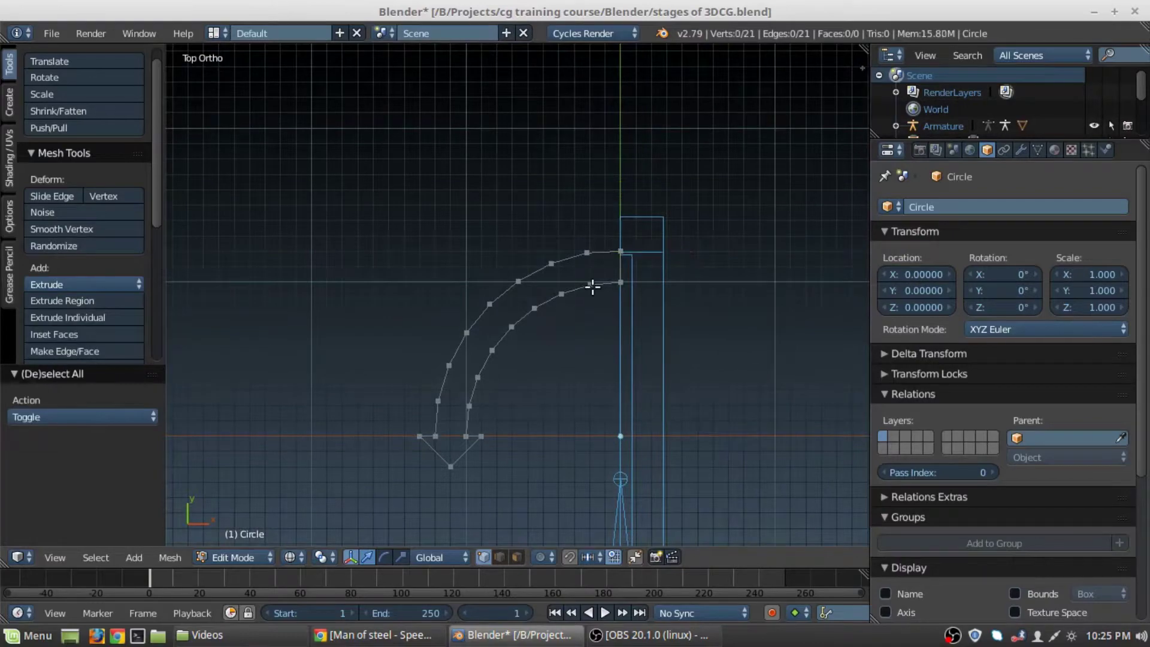
{"action": "key", "text": "Tab"}
{"action": "scroll", "coordinate": [584, 313], "scroll_direction": "down", "scroll_amount": 1}
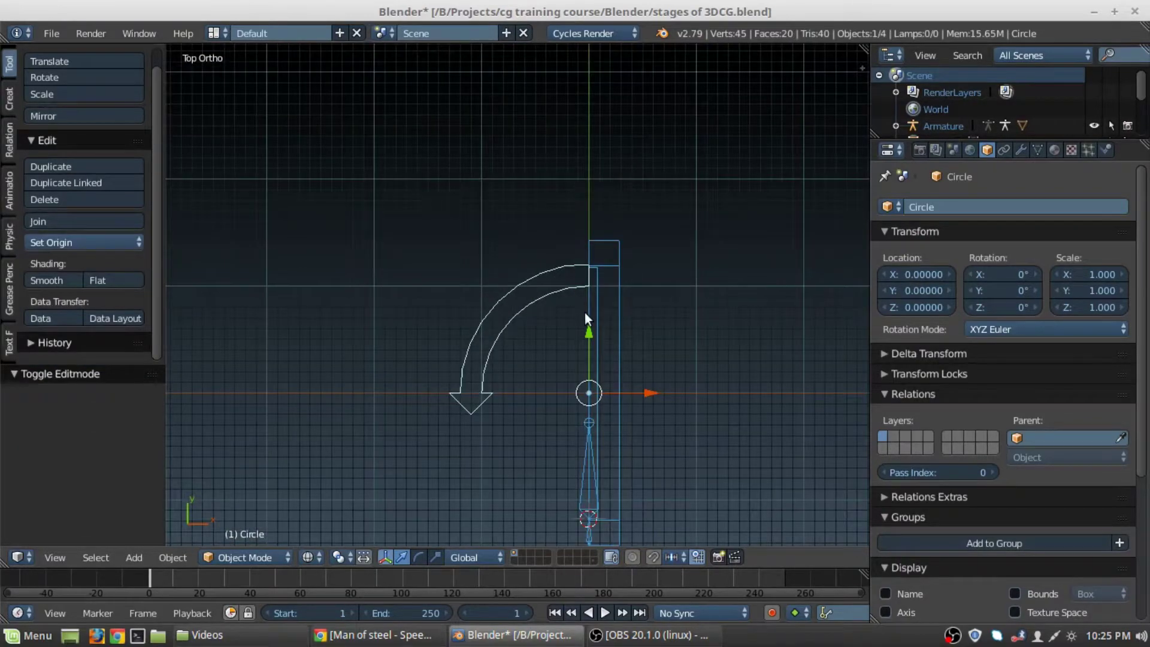
Step: Select the armature in a perspective view, enter Pose Mode and expand the bone's Display settings
{"action": "key", "text": "KP_5"}
{"action": "middle_click_drag", "start_coordinate": [585, 313], "coordinate": [531, 261]}
{"action": "right_click", "coordinate": [598, 287]}
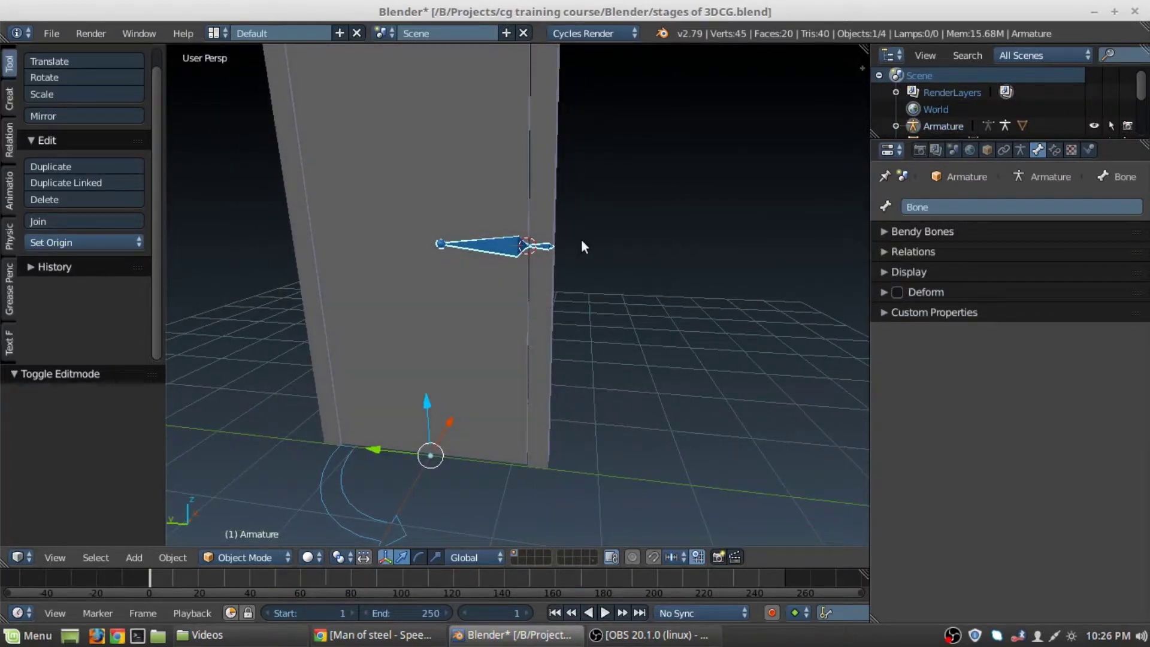
{"action": "key", "text": "ctrl+Tab"}
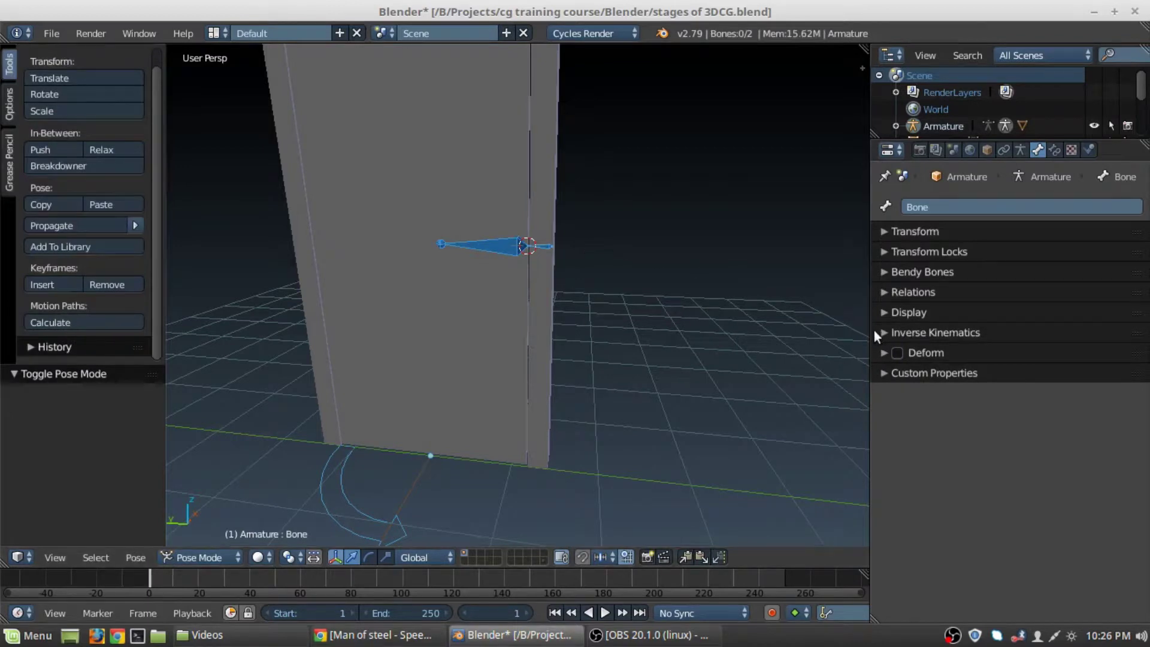
{"action": "left_click", "coordinate": [882, 312]}
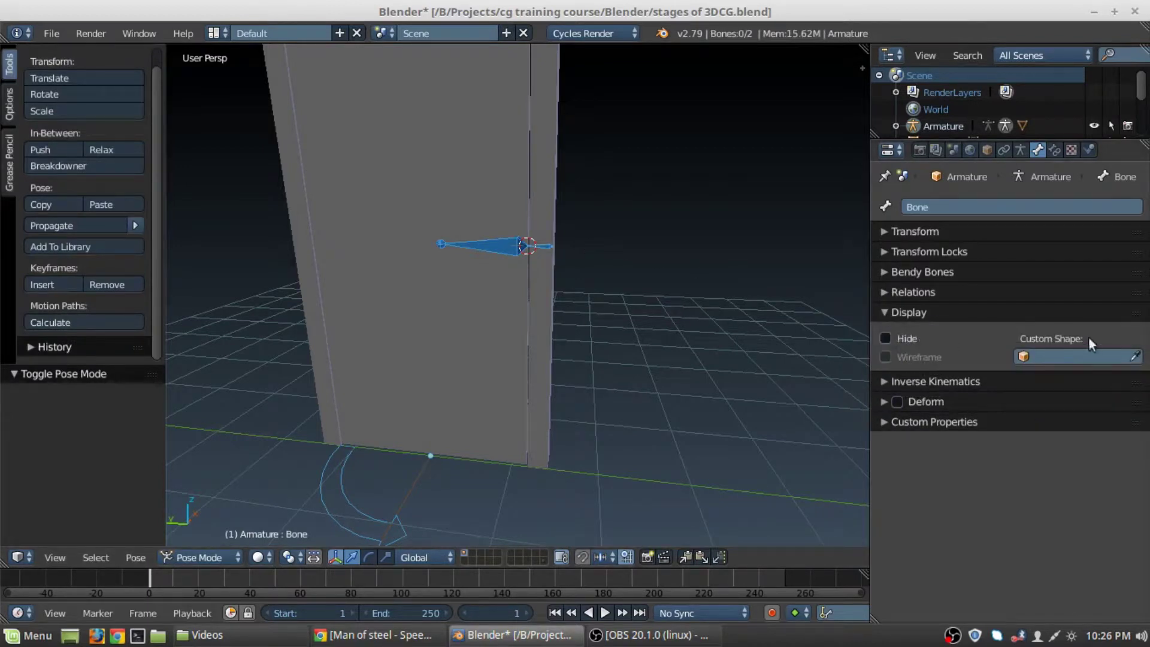
Step: Pick Bone.001 in Edit Mode and switch the armature back into Pose Mode
{"action": "key", "text": "ctrl+Tab"}
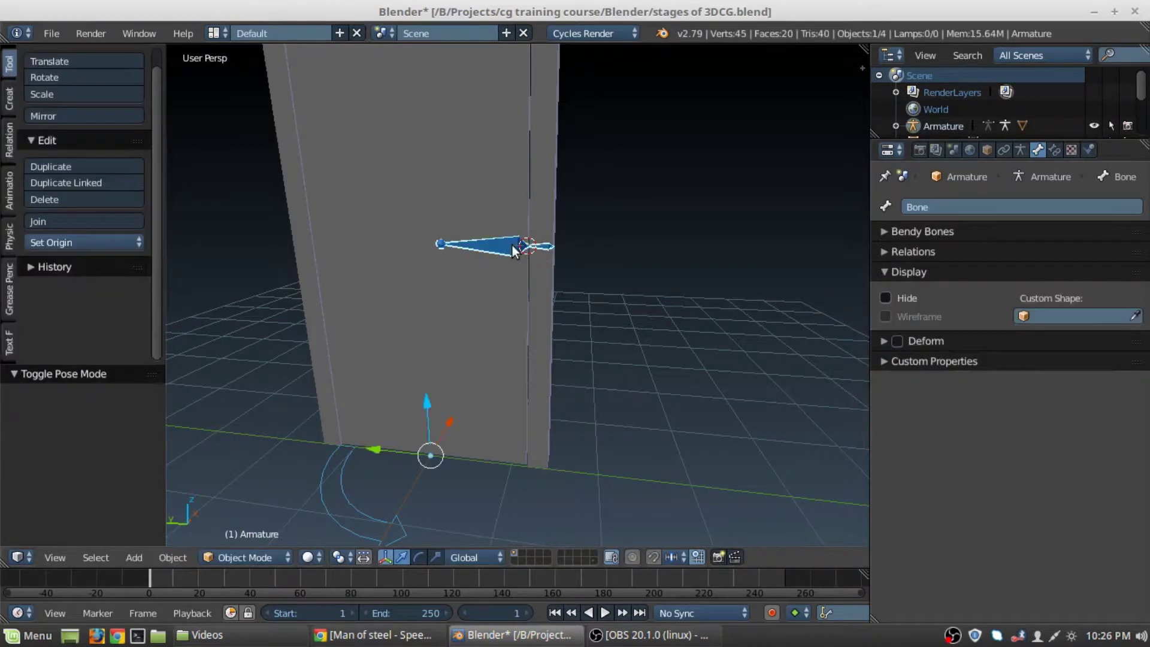
{"action": "key", "text": "Tab"}
{"action": "right_click", "coordinate": [504, 246]}
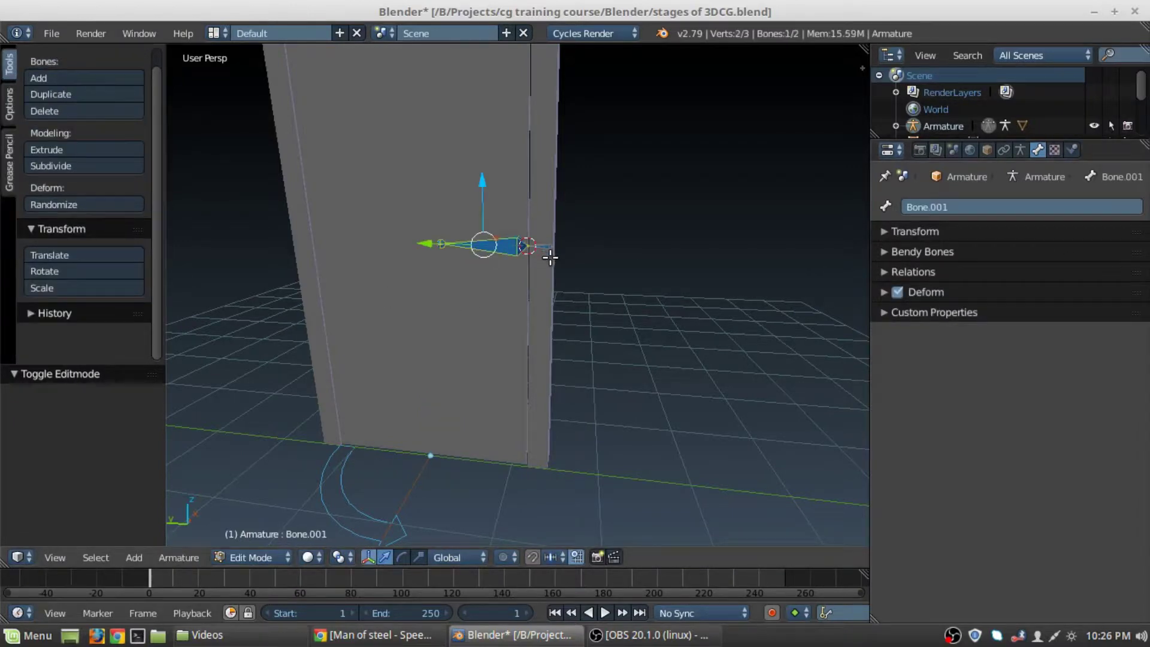
{"action": "key", "text": "Tab"}
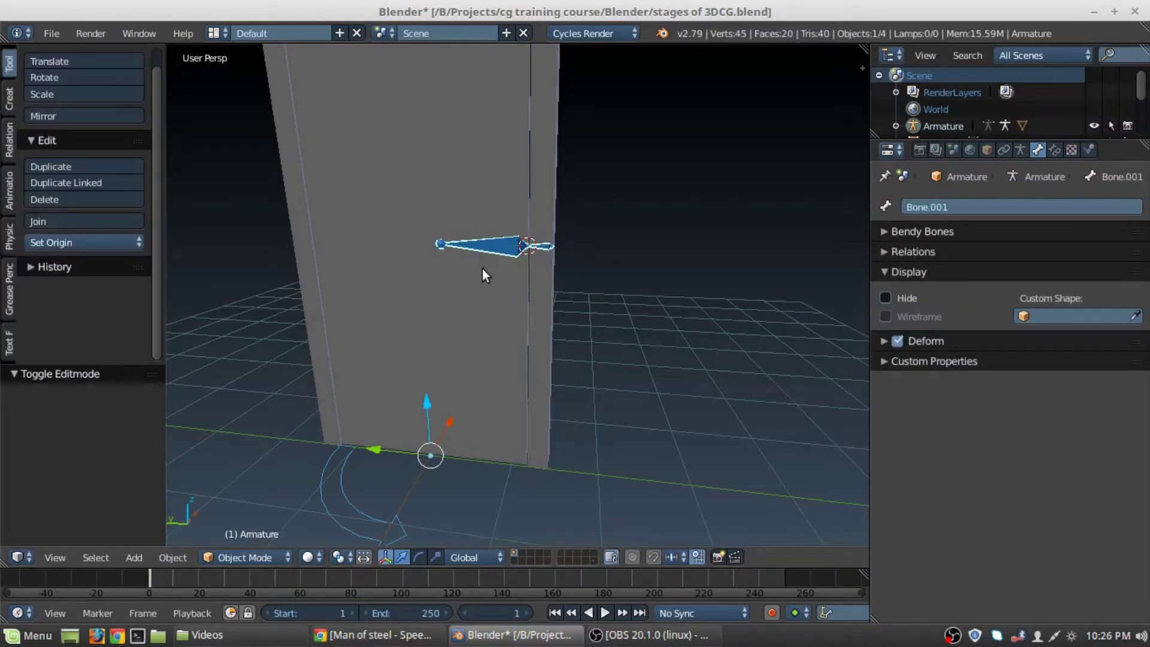
{"action": "key", "text": "ctrl+Tab"}
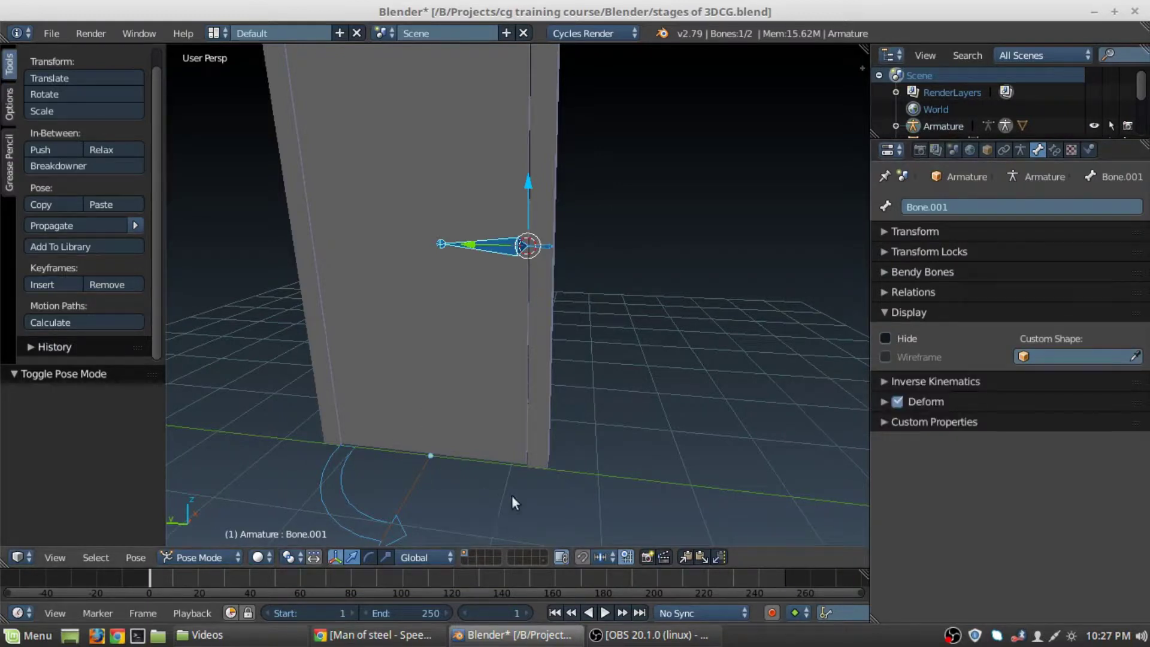
Step: Orbit to a side-on view of the pillar and open Bone.001's Custom Shape object list
{"action": "middle_click_drag", "start_coordinate": [511, 495], "coordinate": [429, 443]}
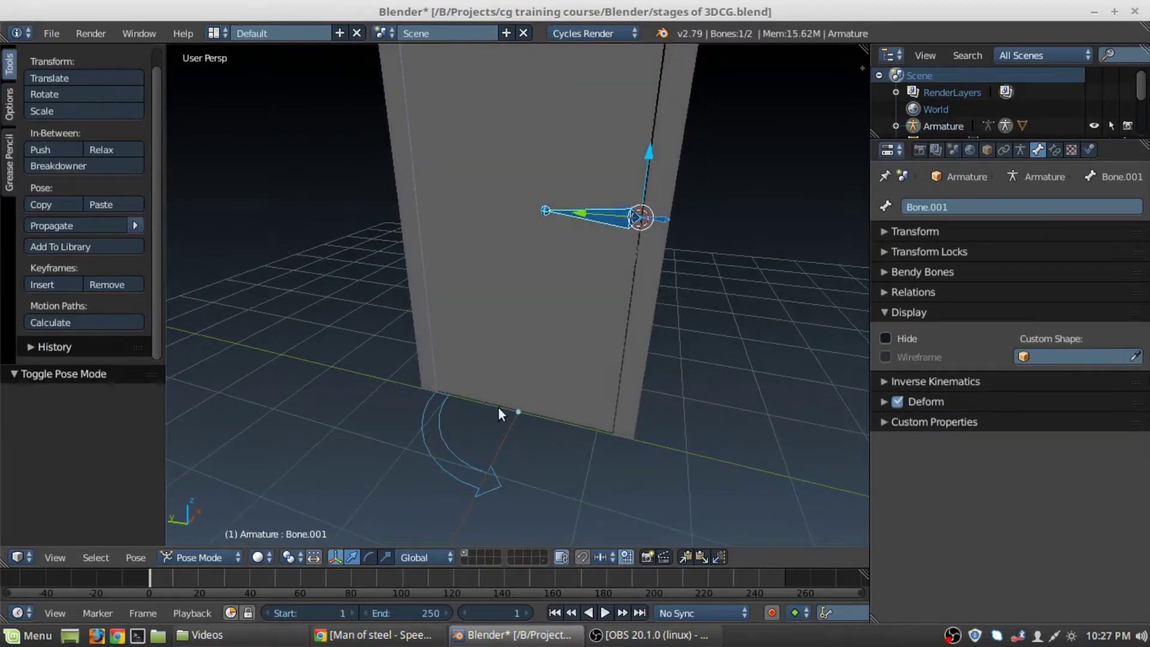
{"action": "middle_click_drag", "start_coordinate": [503, 413], "coordinate": [506, 260]}
{"action": "middle_click_drag", "start_coordinate": [444, 356], "coordinate": [433, 416]}
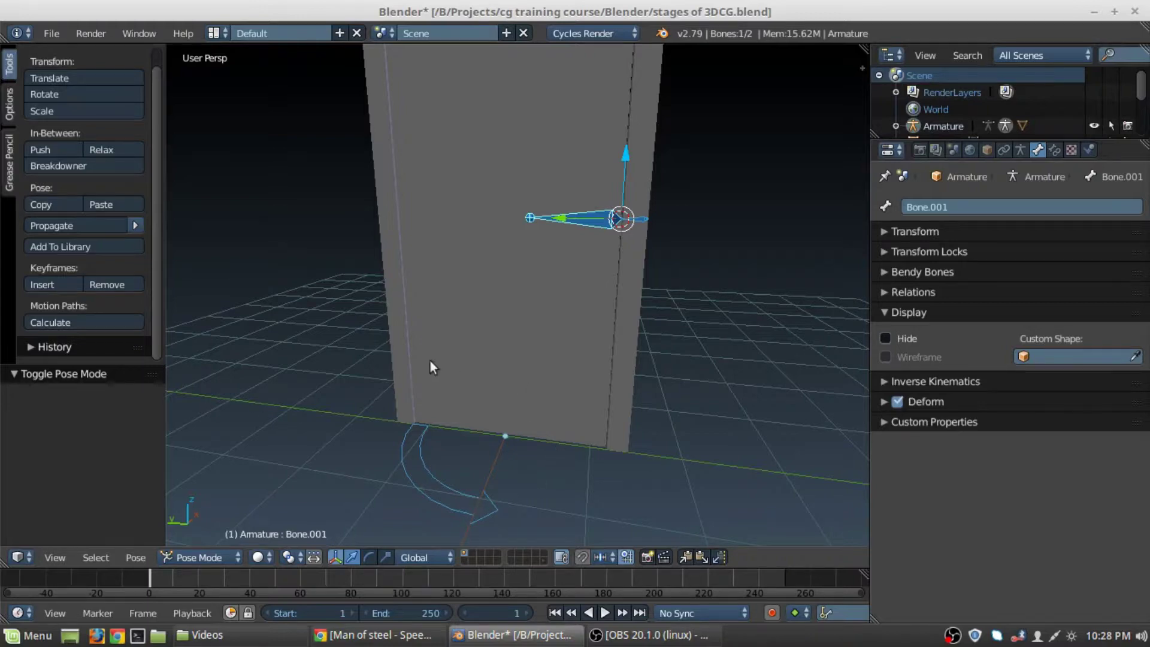
{"action": "middle_click_drag", "start_coordinate": [432, 364], "coordinate": [471, 552]}
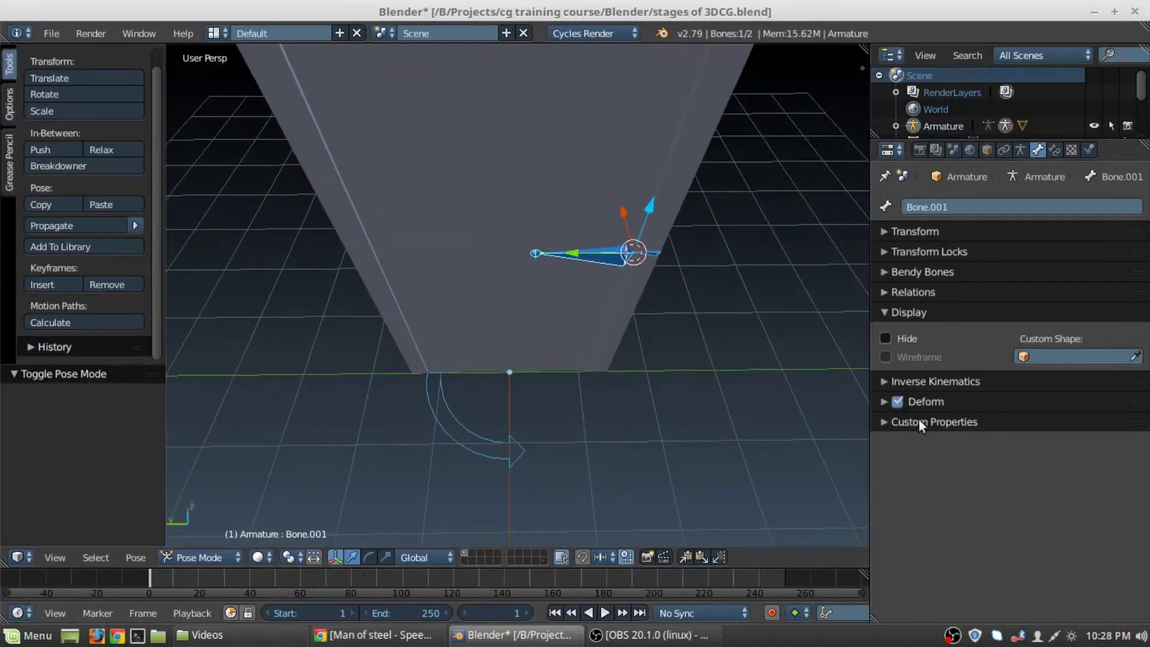
{"action": "middle_click_drag", "start_coordinate": [672, 402], "coordinate": [966, 366]}
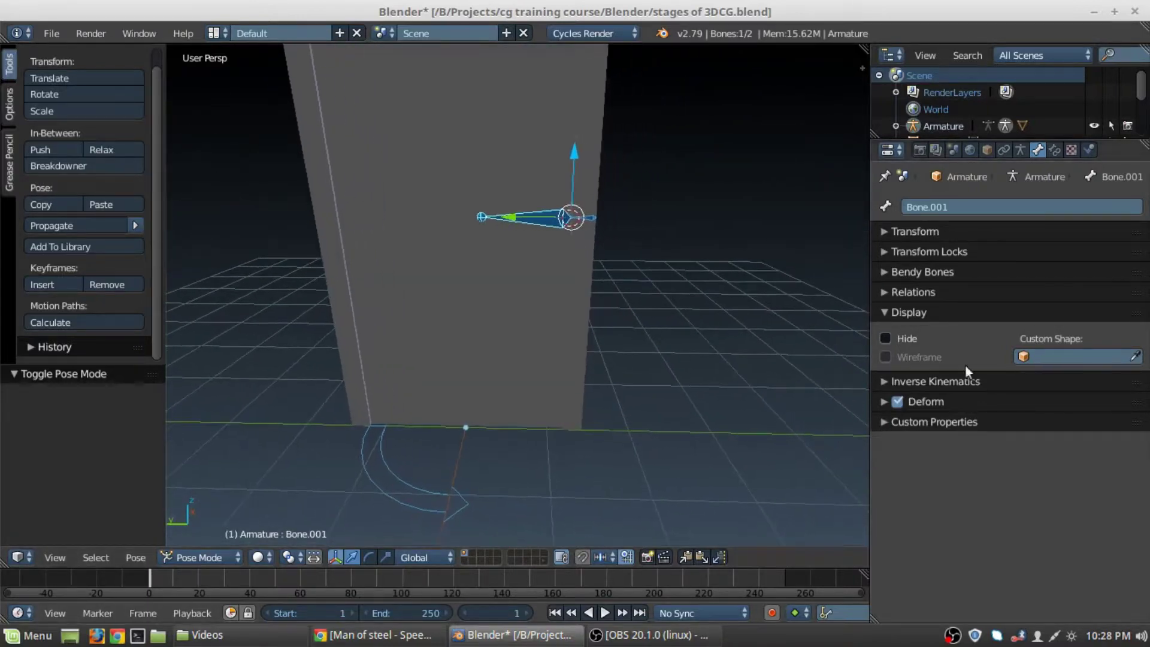
{"action": "left_click", "coordinate": [1047, 357]}
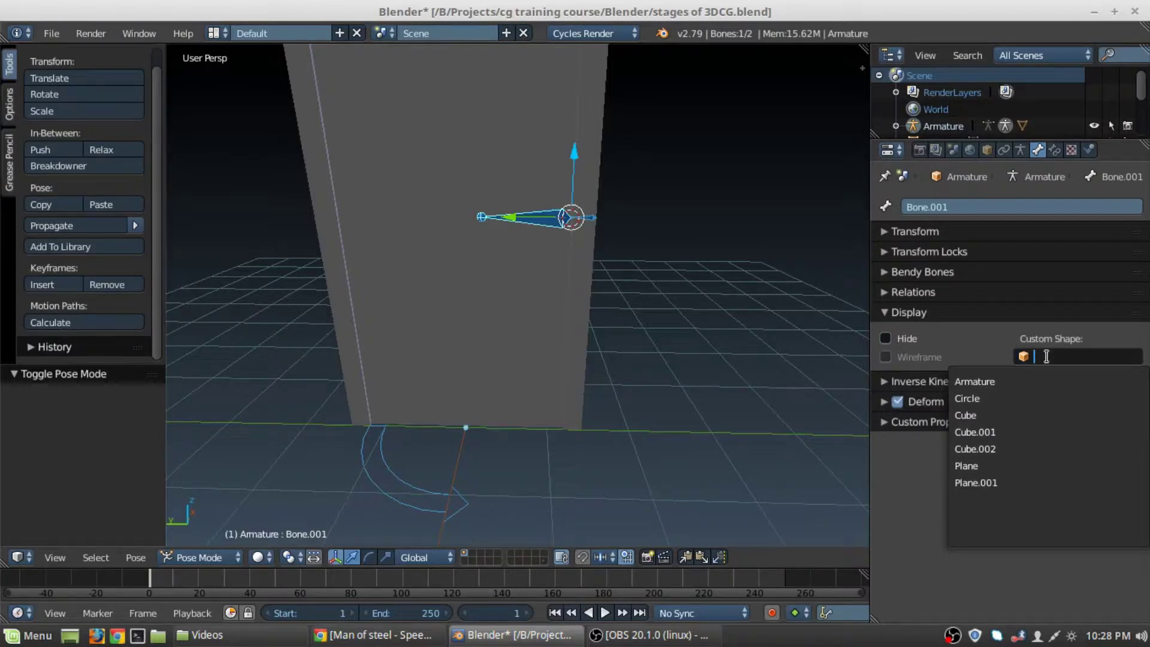
{"action": "left_click", "coordinate": [1027, 396]}
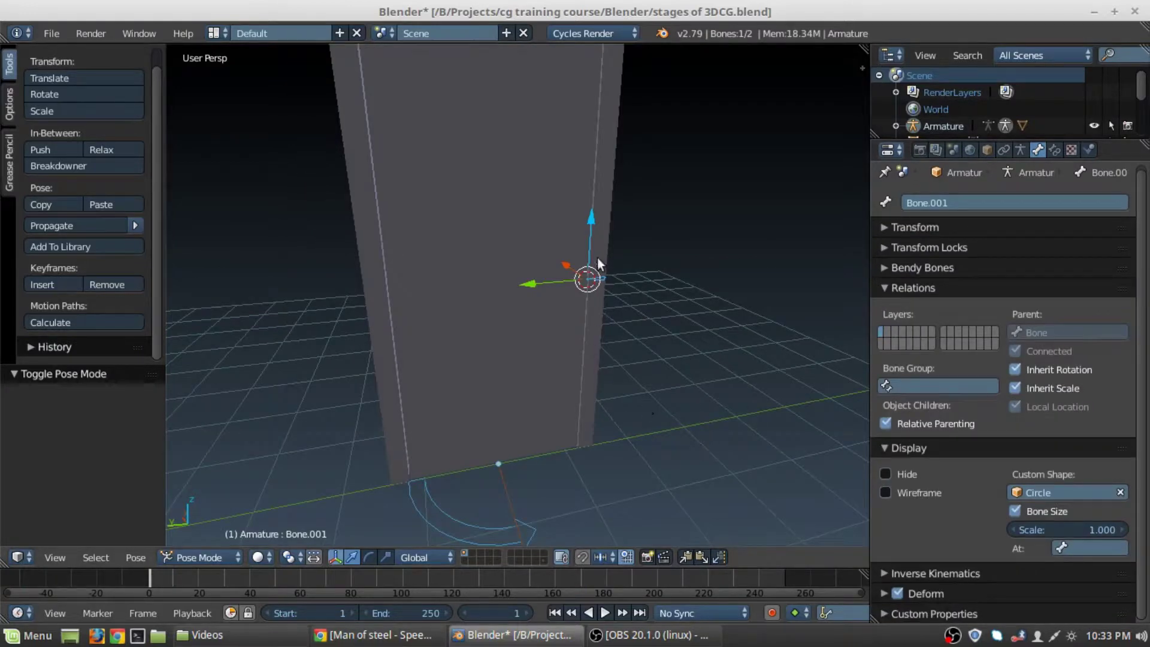
{"action": "mouse_move", "coordinate": [598, 258]}
{"action": "middle_mouse_down"}
{"action": "mouse_move", "coordinate": [622, 325]}
{"action": "mouse_move", "coordinate": [443, 311]}
{"action": "mouse_move", "coordinate": [520, 350]}
{"action": "mouse_move", "coordinate": [693, 379]}
{"action": "mouse_move", "coordinate": [653, 340]}
{"action": "mouse_move", "coordinate": [612, 328]}
{"action": "middle_mouse_up"}
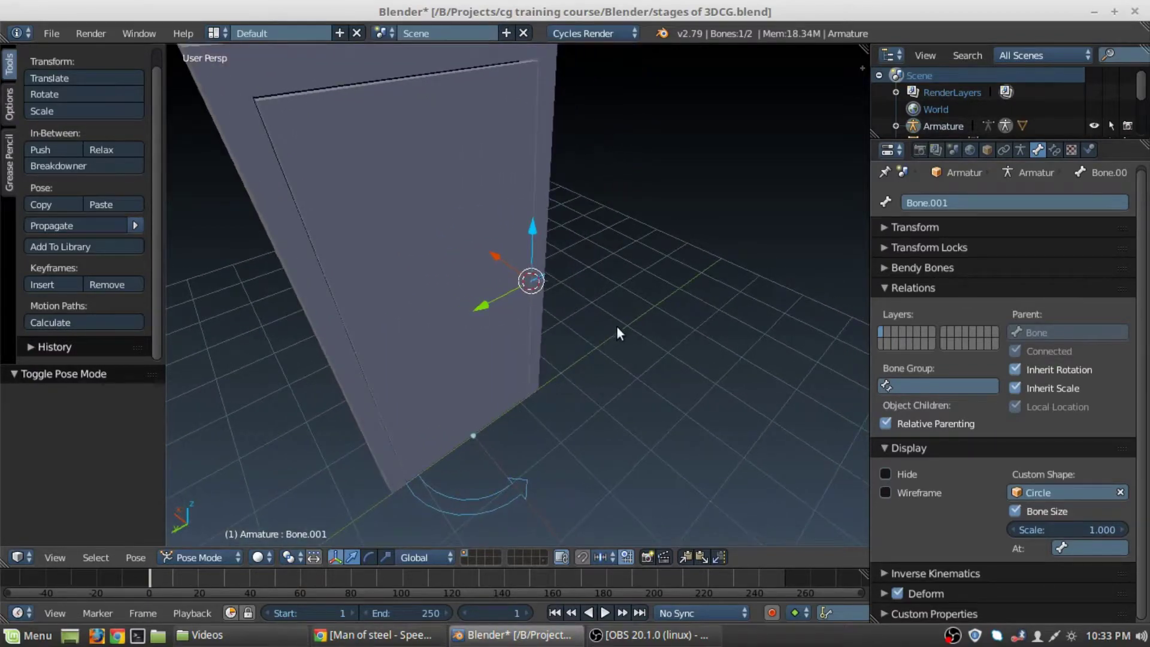
{"action": "key", "text": "z"}
{"action": "middle_click_drag", "start_coordinate": [503, 241], "coordinate": [492, 280]}
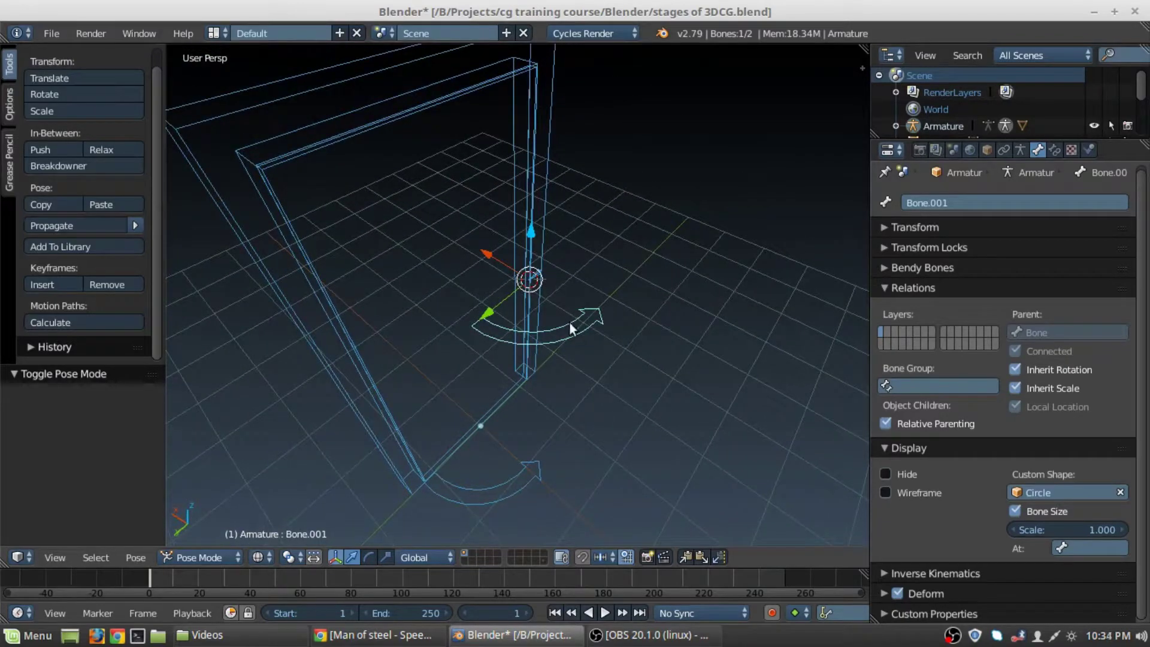
{"action": "mouse_move", "coordinate": [635, 317]}
{"action": "middle_mouse_down"}
{"action": "mouse_move", "coordinate": [465, 336]}
{"action": "mouse_move", "coordinate": [528, 339]}
{"action": "mouse_move", "coordinate": [590, 322]}
{"action": "mouse_move", "coordinate": [562, 325]}
{"action": "mouse_move", "coordinate": [588, 322]}
{"action": "mouse_move", "coordinate": [559, 293]}
{"action": "mouse_move", "coordinate": [570, 284]}
{"action": "mouse_move", "coordinate": [566, 318]}
{"action": "mouse_move", "coordinate": [595, 258]}
{"action": "mouse_move", "coordinate": [600, 200]}
{"action": "mouse_move", "coordinate": [604, 225]}
{"action": "mouse_move", "coordinate": [544, 292]}
{"action": "mouse_move", "coordinate": [568, 331]}
{"action": "mouse_move", "coordinate": [591, 308]}
{"action": "middle_mouse_up"}
{"action": "key", "text": "z"}
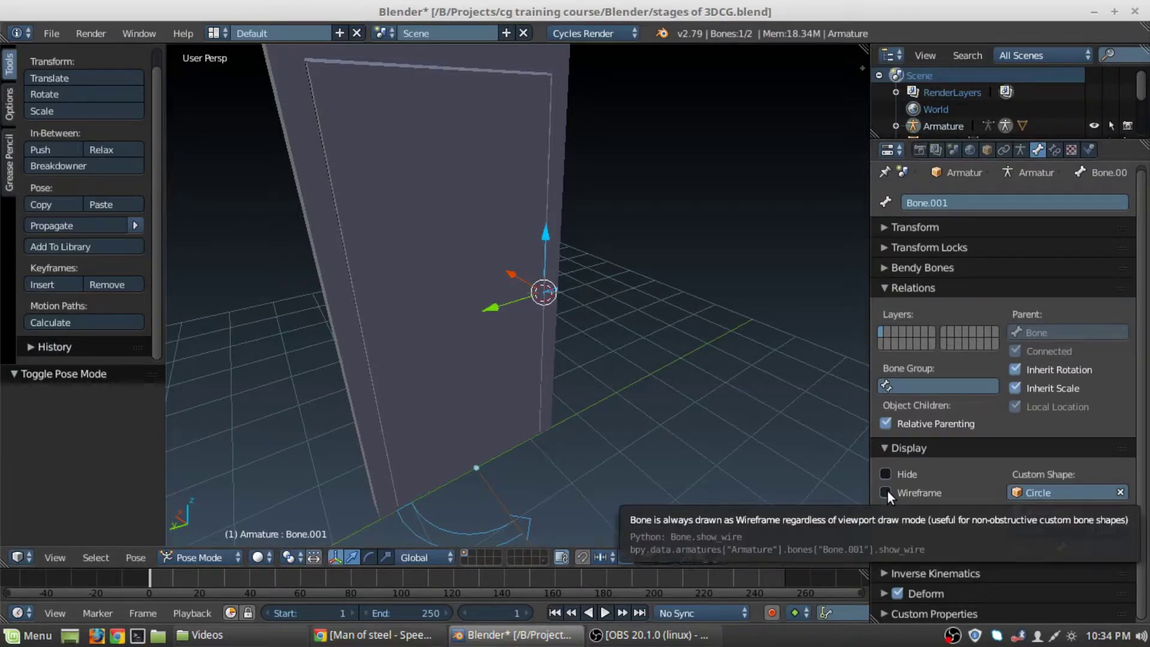
{"action": "middle_click_drag", "start_coordinate": [492, 459], "coordinate": [525, 462]}
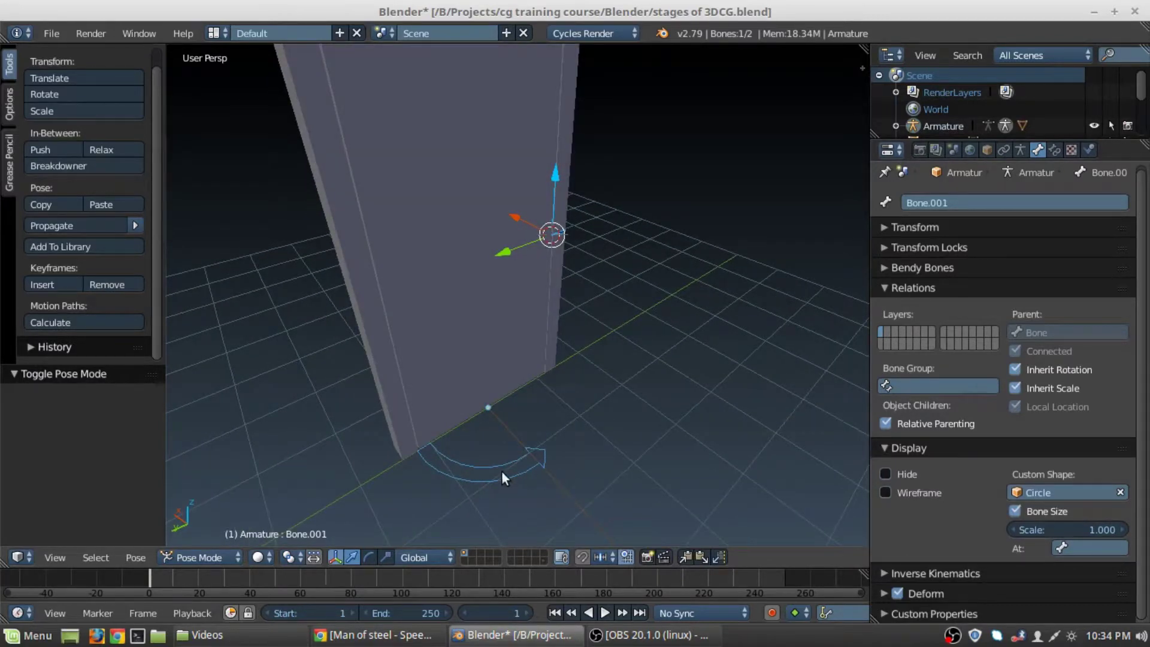
{"action": "middle_click_drag", "start_coordinate": [501, 471], "coordinate": [552, 432]}
{"action": "middle_click_drag", "start_coordinate": [614, 411], "coordinate": [577, 417]}
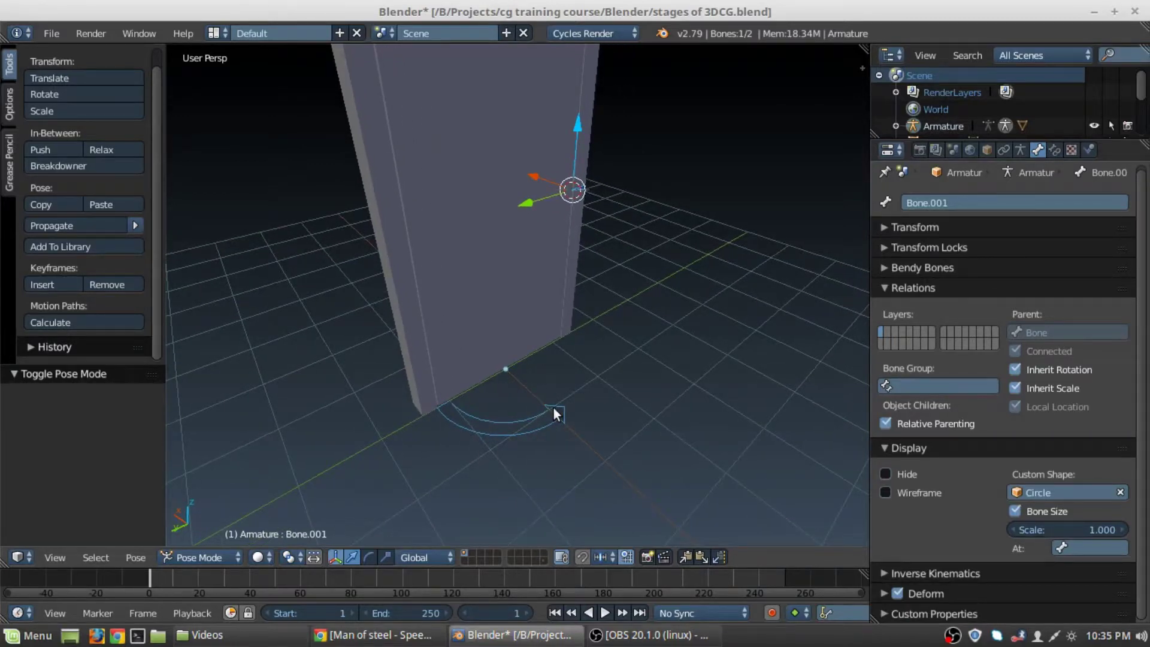
{"action": "mouse_move", "coordinate": [551, 400]}
{"action": "middle_mouse_down"}
{"action": "mouse_move", "coordinate": [565, 393]}
{"action": "mouse_move", "coordinate": [565, 409]}
{"action": "middle_mouse_up"}
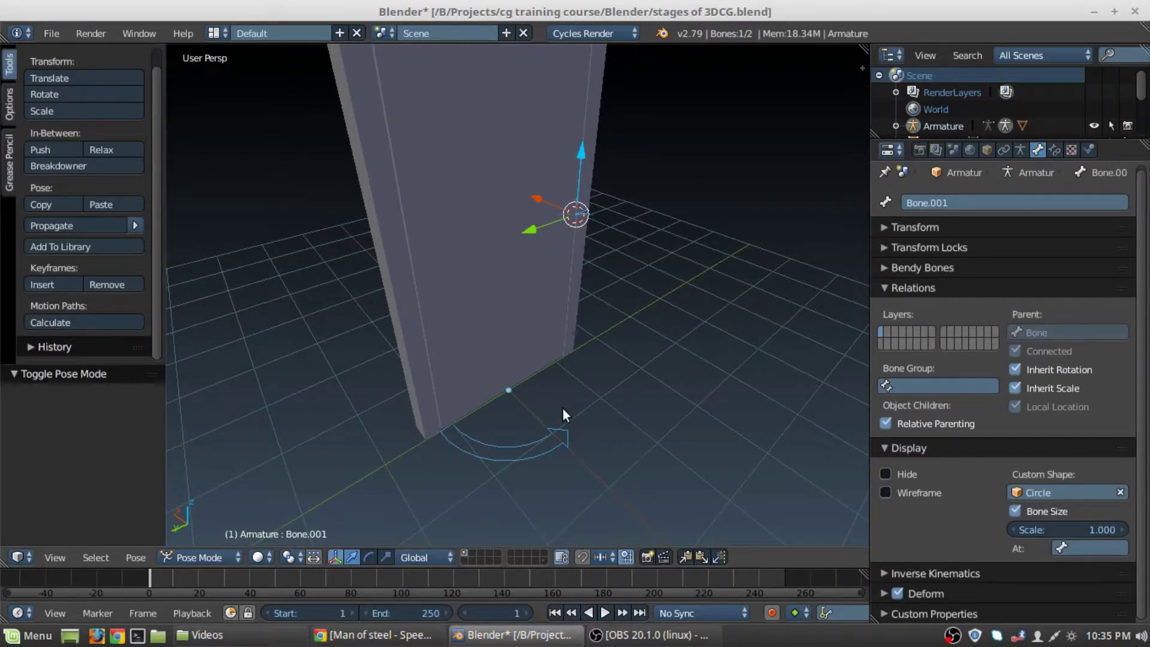
{"action": "key", "text": "shift+z"}
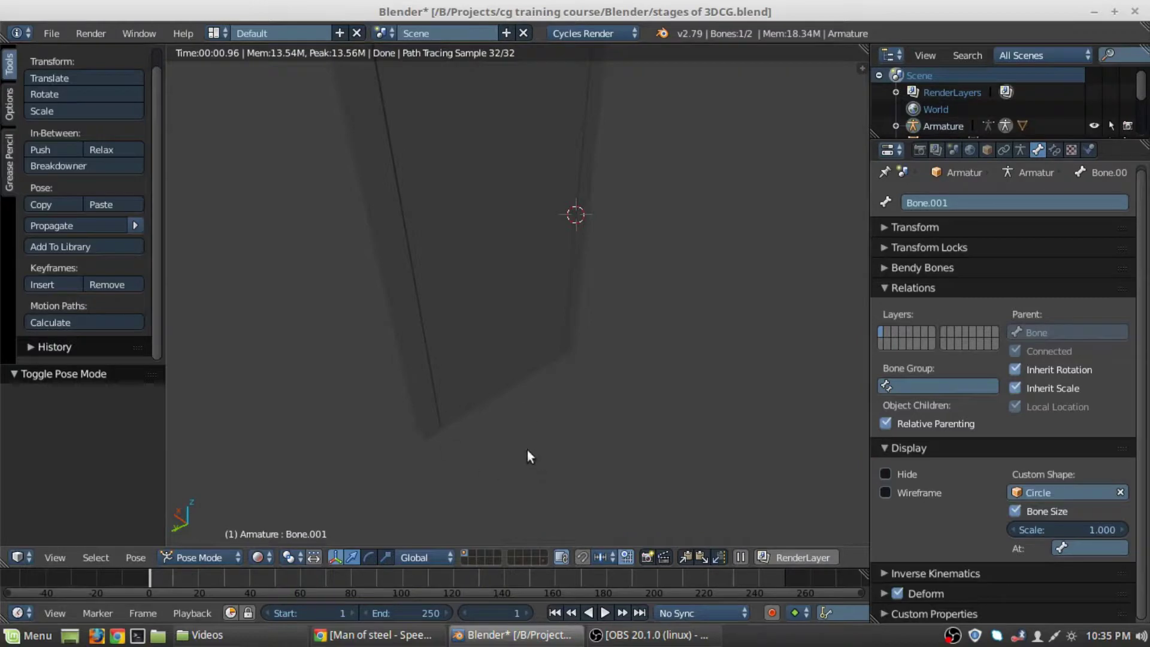
{"action": "key", "text": "shift+z"}
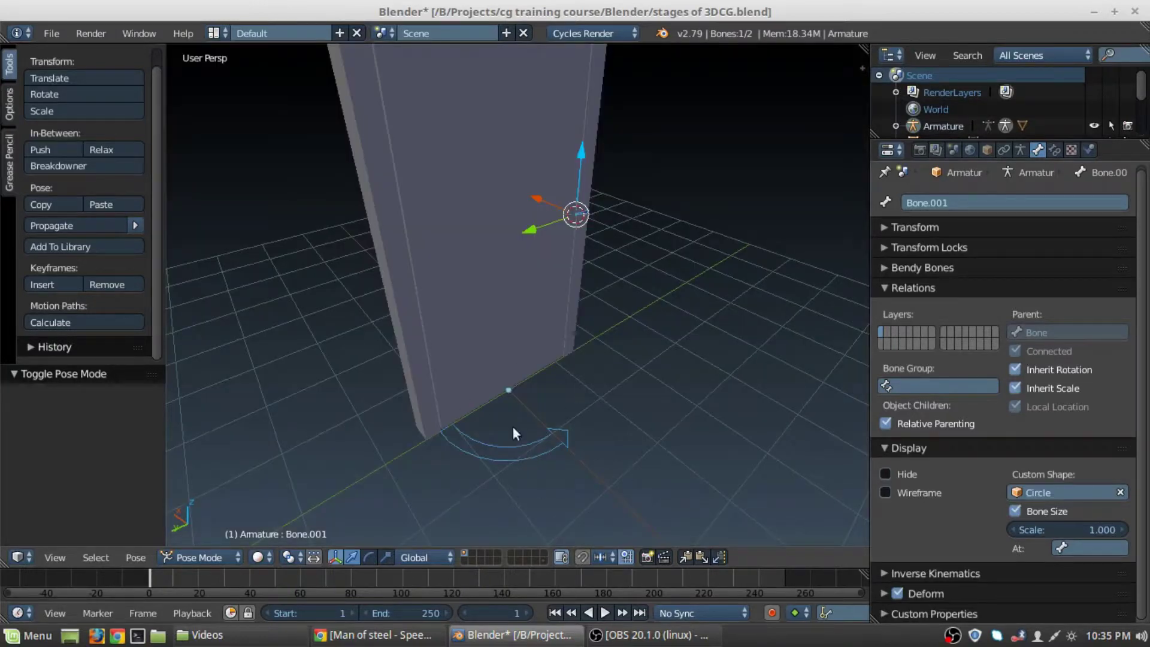
{"action": "key", "text": "shift+z"}
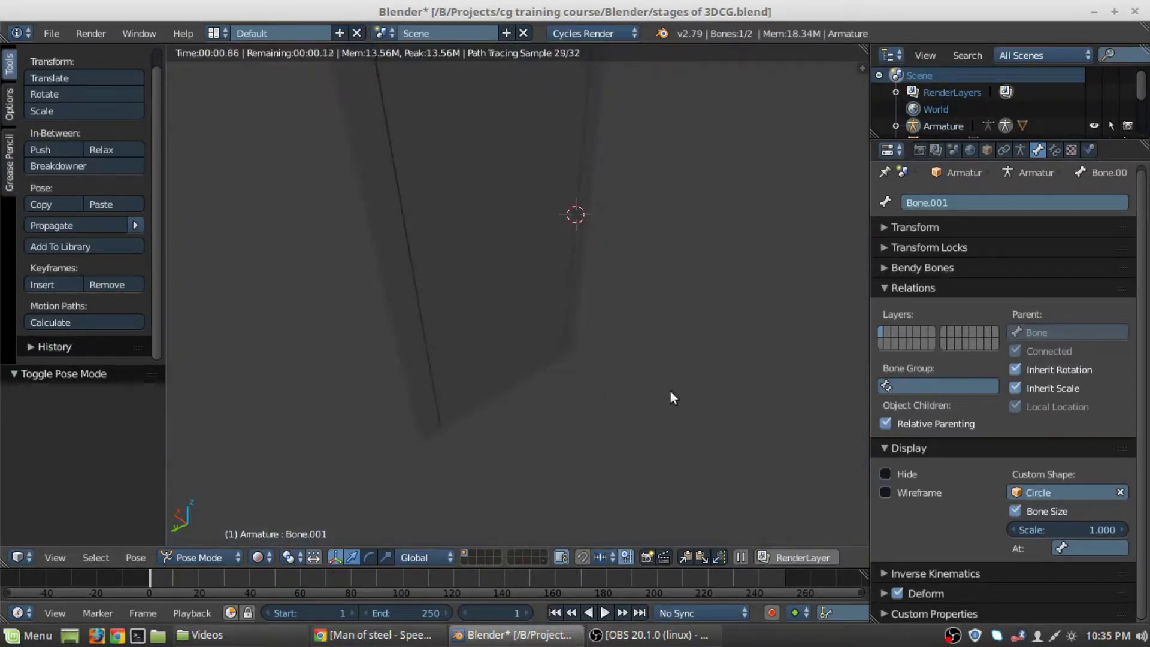
{"action": "key", "text": "shift+z"}
{"action": "middle_click_drag", "start_coordinate": [570, 481], "coordinate": [609, 370]}
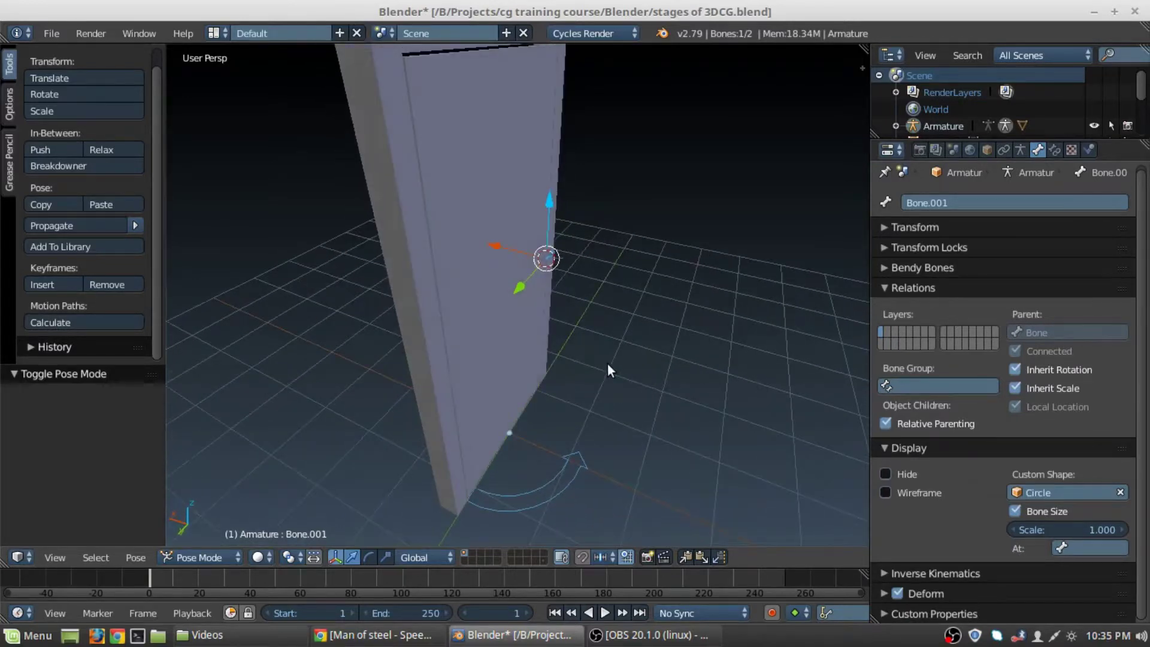
Step: Enable Wireframe on Bone.001's custom shape and enlarge its scale to 2.200
{"action": "left_click", "coordinate": [886, 492]}
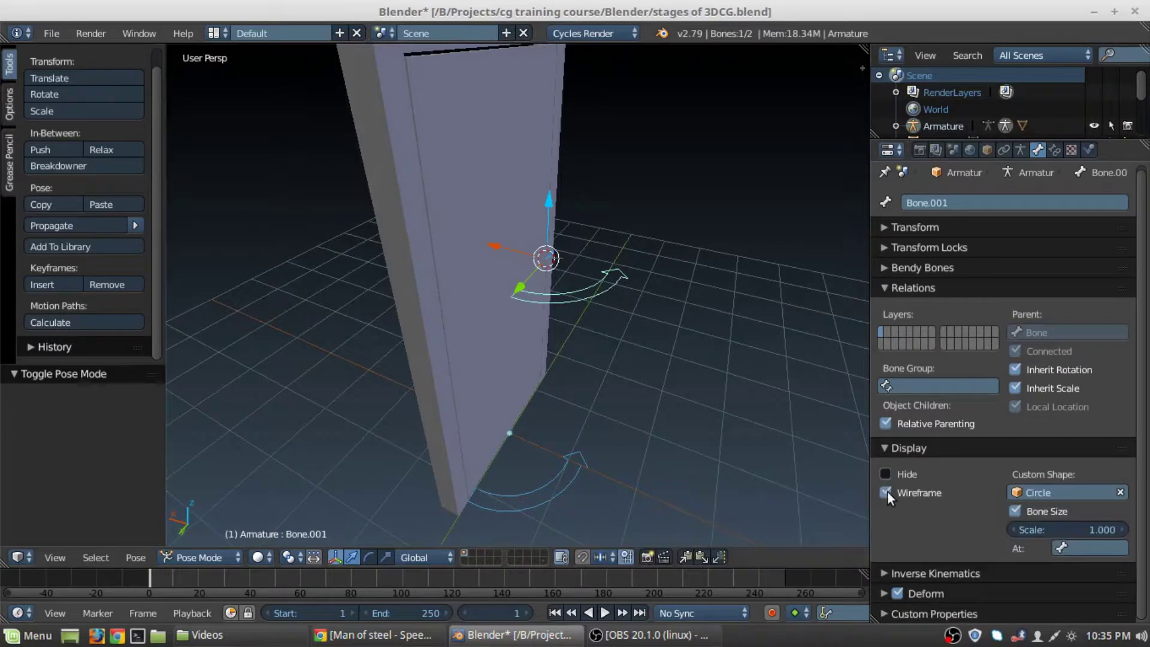
{"action": "middle_click_drag", "start_coordinate": [543, 190], "coordinate": [421, 387]}
{"action": "middle_click_drag", "start_coordinate": [506, 361], "coordinate": [522, 413]}
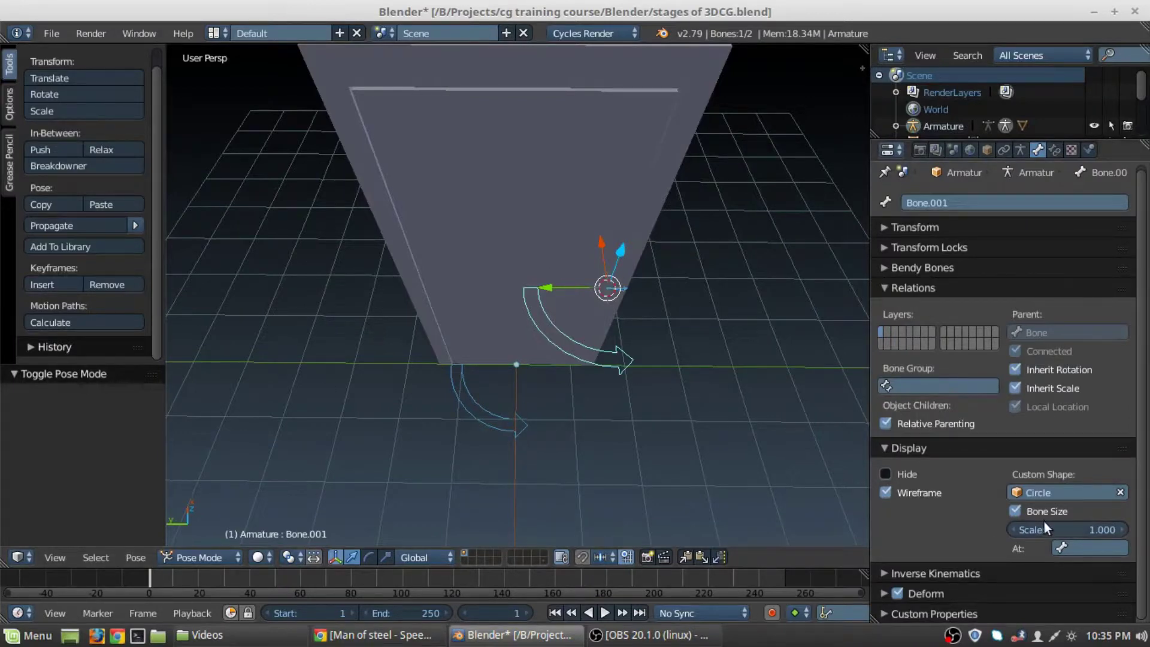
{"action": "left_click_drag", "start_coordinate": [1046, 527], "coordinate": [1096, 527]}
{"action": "middle_click_drag", "start_coordinate": [675, 404], "coordinate": [581, 328]}
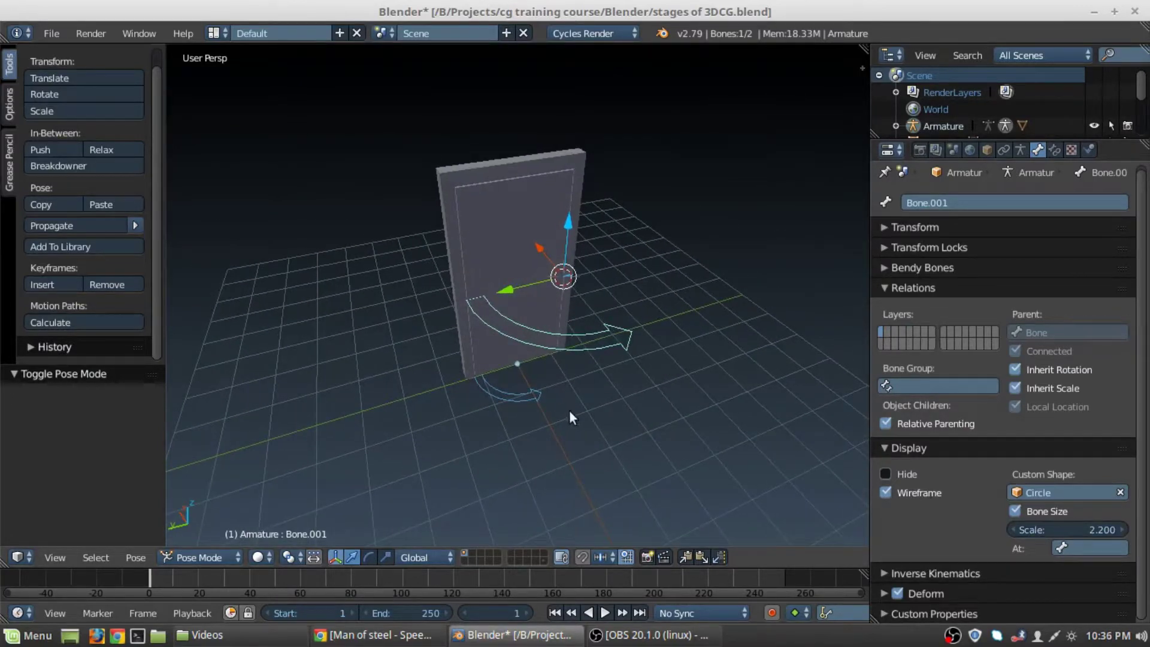
Step: Test a Z rotation of the door, cancel it, and undo the shape scale back to 1.000
{"action": "key", "text": "r"}
{"action": "key", "text": "z"}
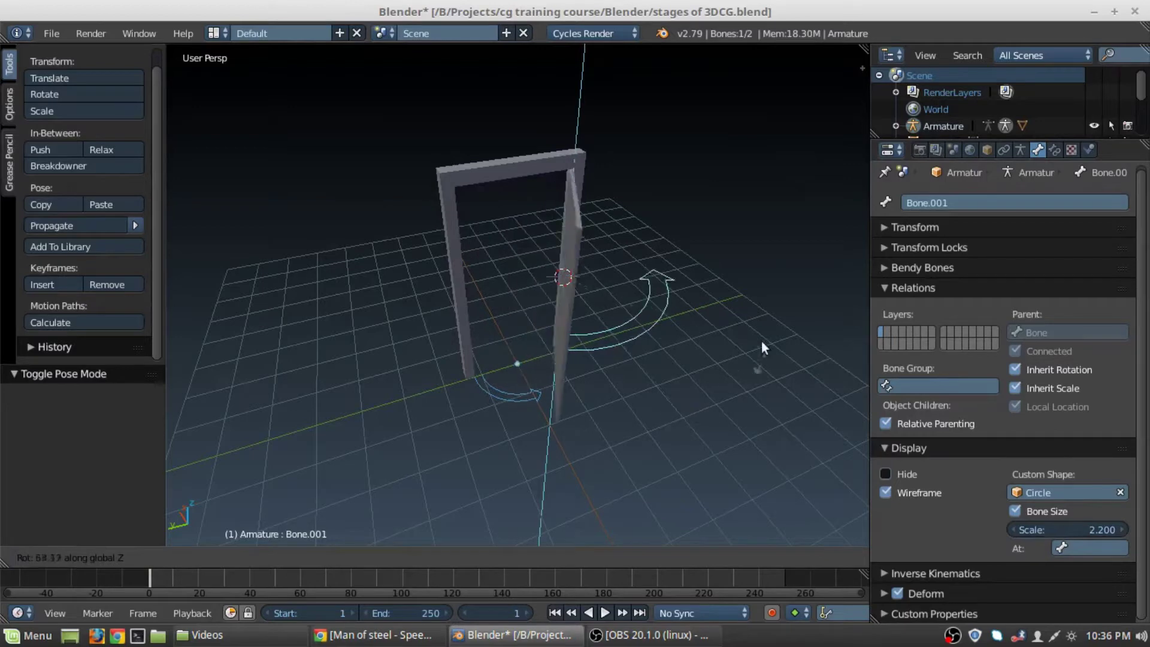
{"action": "right_click", "coordinate": [671, 389]}
{"action": "middle_click_drag", "start_coordinate": [670, 389], "coordinate": [621, 390]}
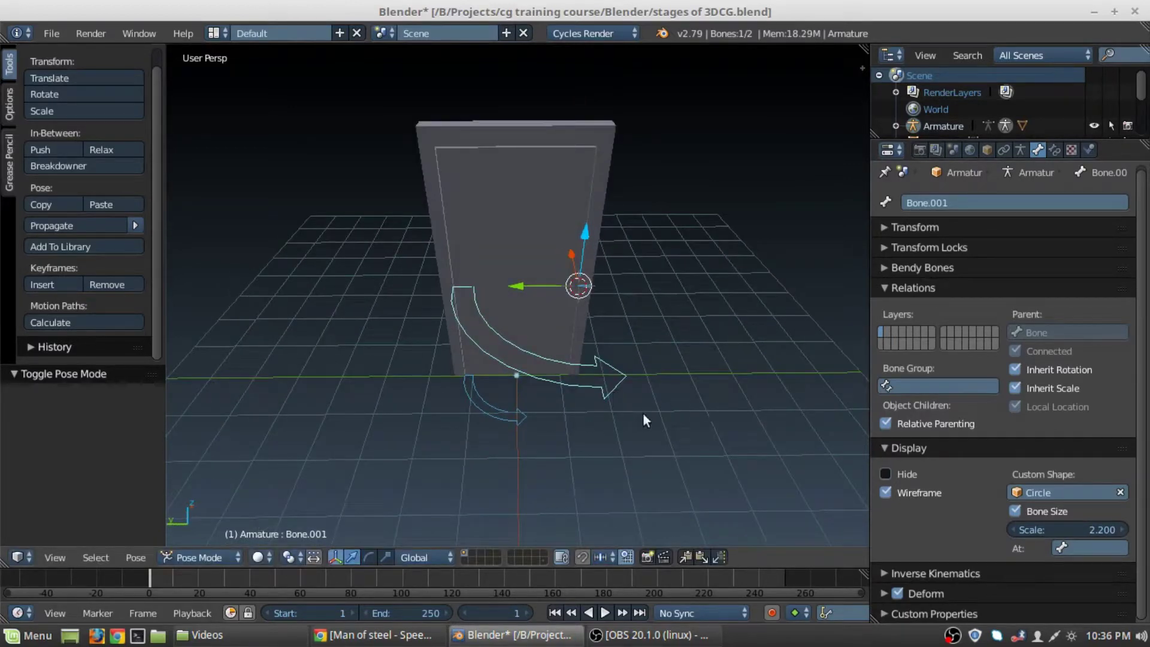
{"action": "key", "text": "ctrl+z"}
{"action": "middle_click_drag", "start_coordinate": [629, 438], "coordinate": [562, 415]}
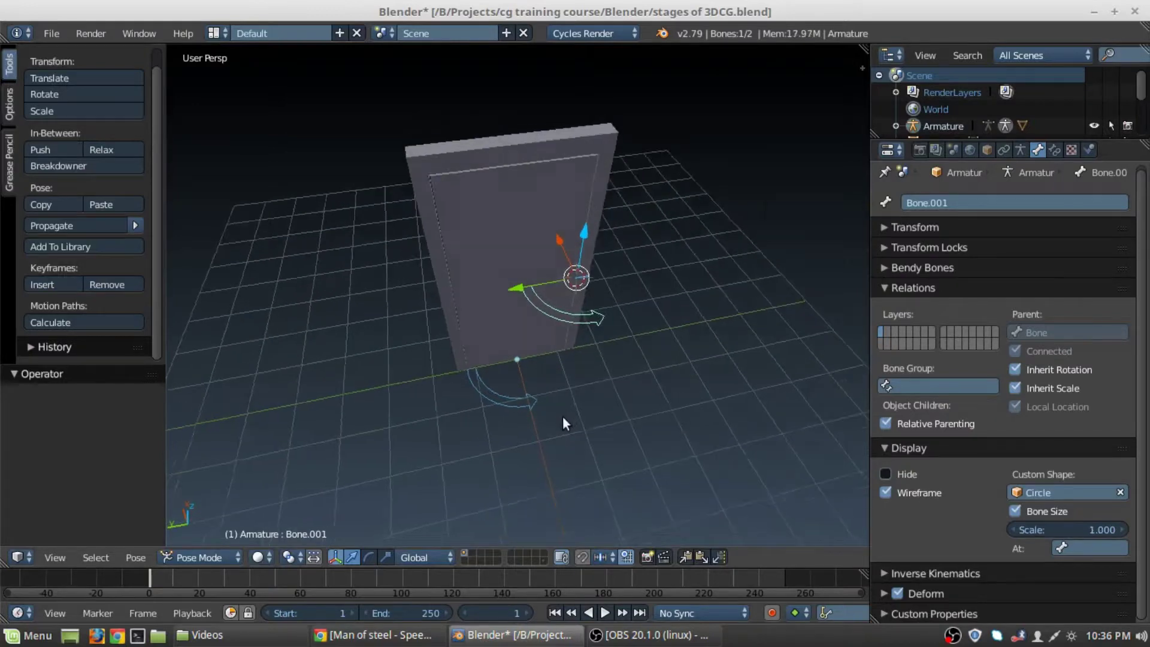
{"action": "scroll", "coordinate": [562, 419], "scroll_direction": "up", "scroll_amount": 4}
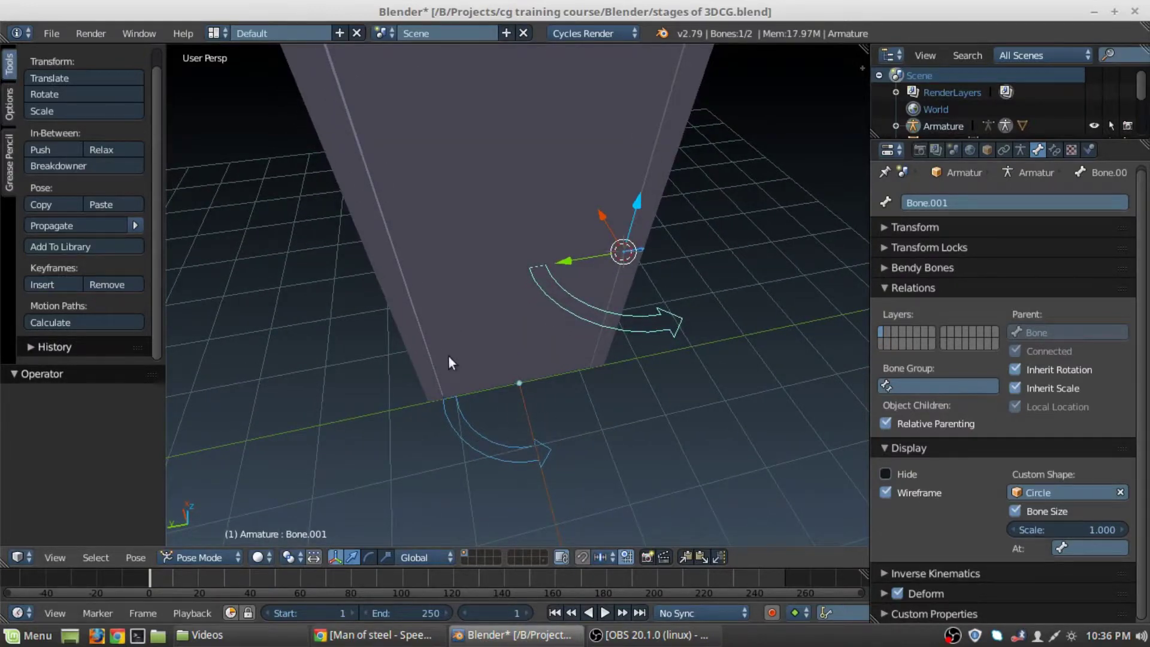
{"action": "middle_click_drag", "start_coordinate": [486, 299], "coordinate": [540, 375]}
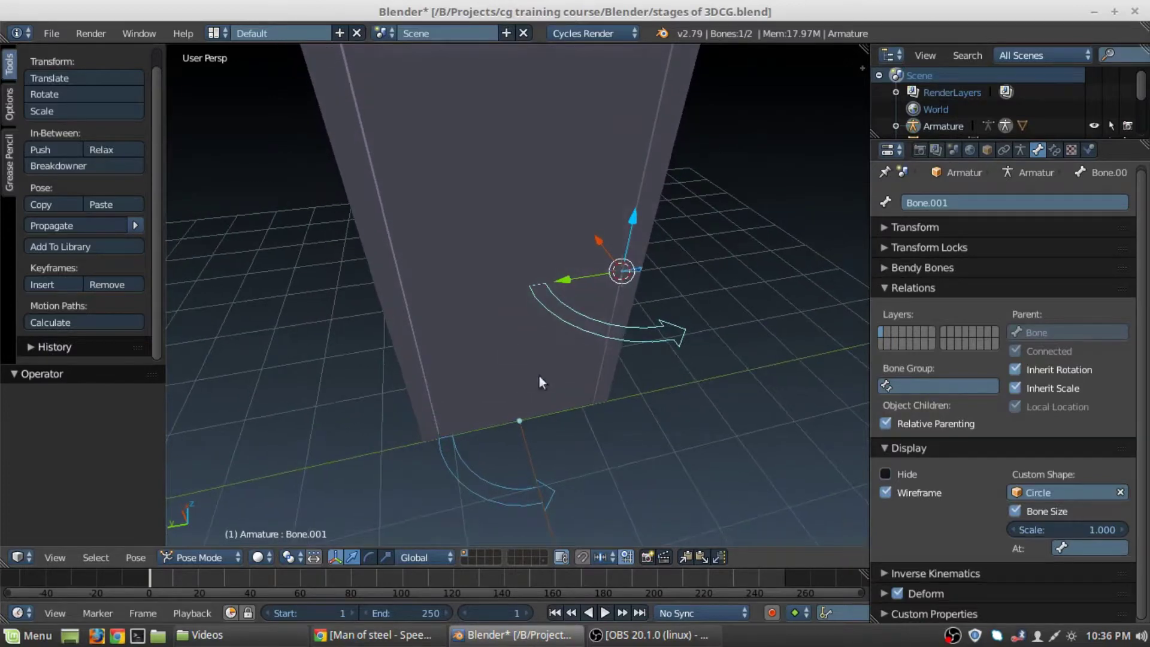
{"action": "middle_click_drag", "start_coordinate": [603, 330], "coordinate": [517, 436]}
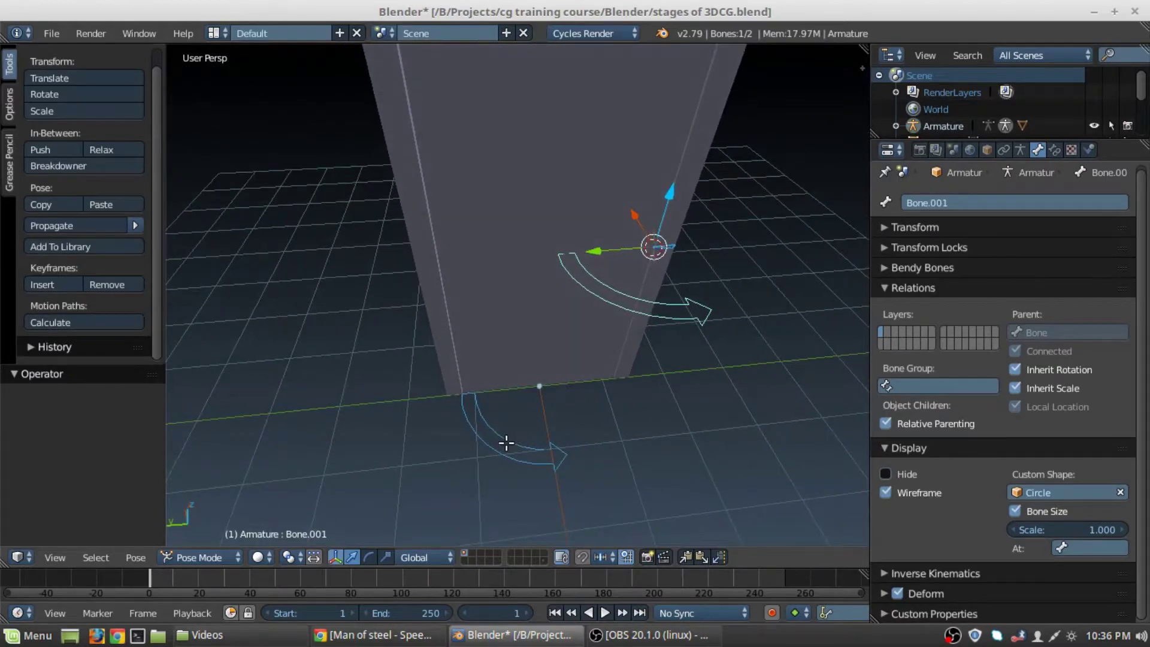
Step: Leave Pose Mode on the armature and select the Circle shape object
{"action": "key", "text": "Tab"}
{"action": "key", "text": "ctrl+Tab"}
{"action": "right_click", "coordinate": [511, 436]}
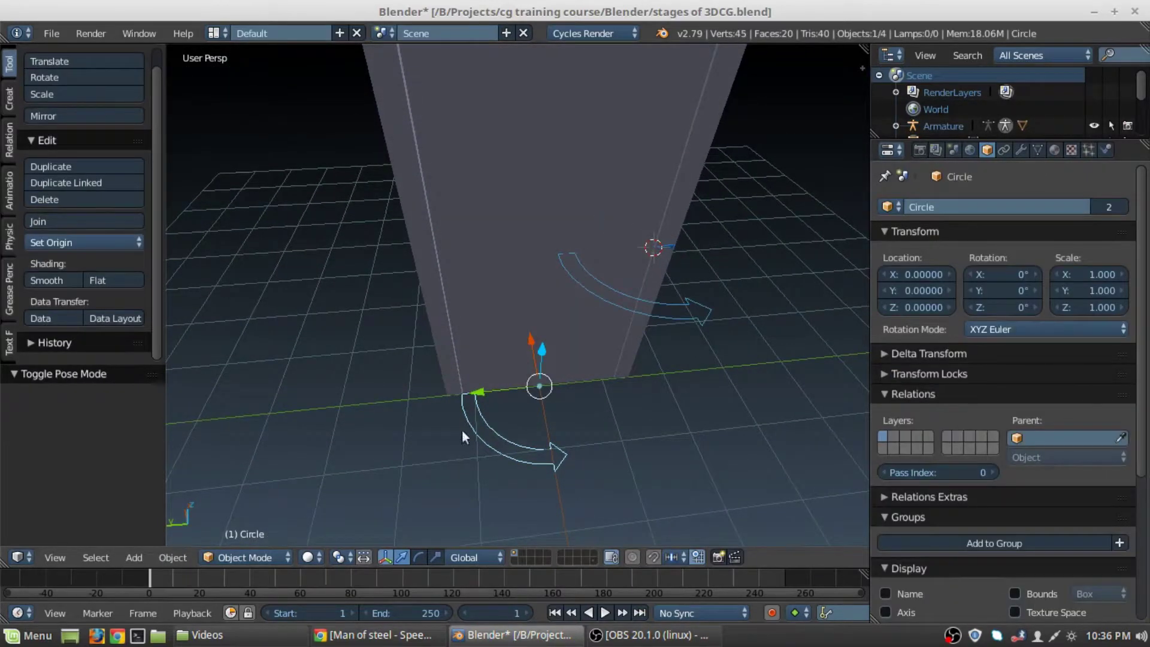
{"action": "middle_click_drag", "start_coordinate": [411, 462], "coordinate": [590, 413]}
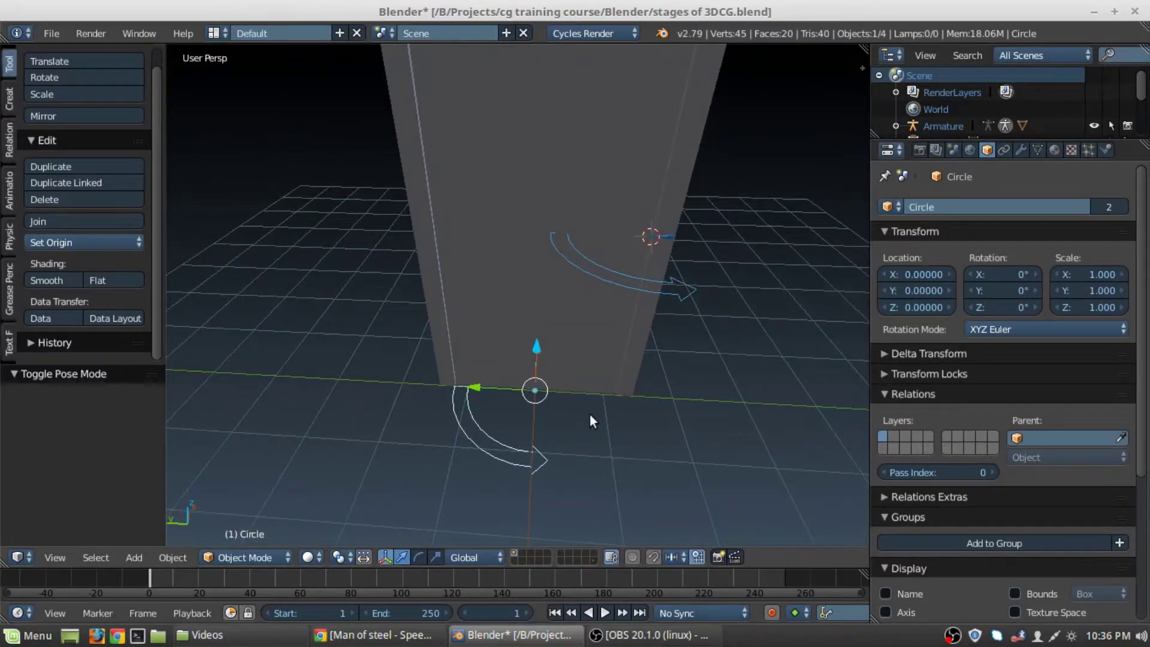
Step: Select all Circle vertices in Edit Mode, try a Y-axis move, and return to Object Mode
{"action": "key", "text": "Tab"}
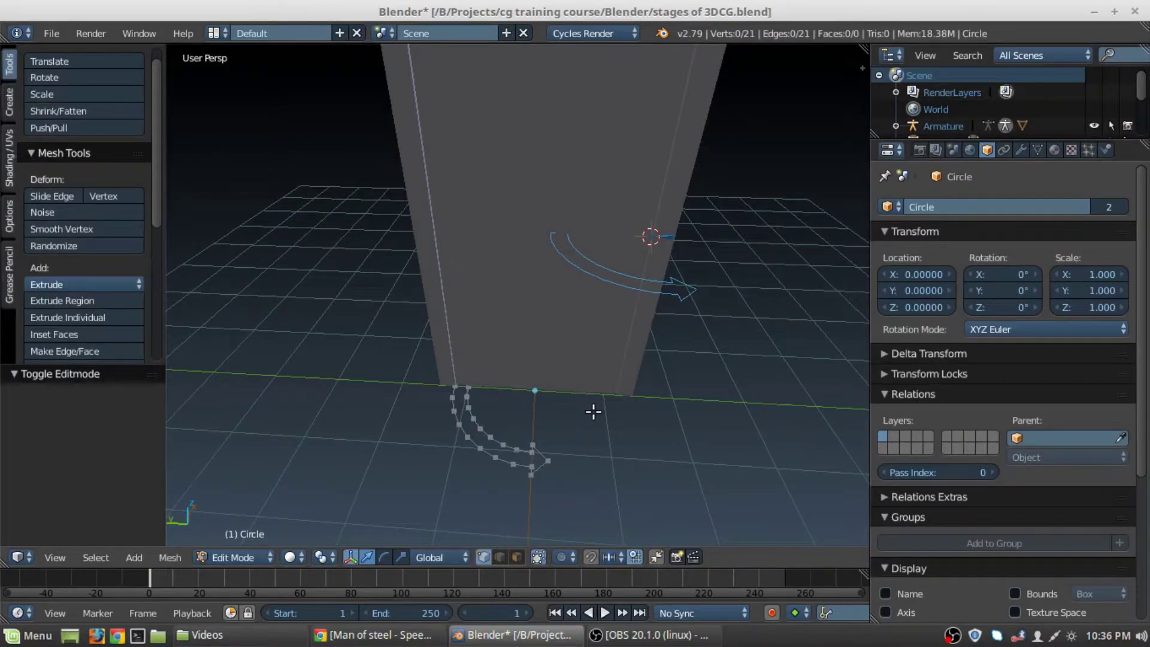
{"action": "key", "text": "a"}
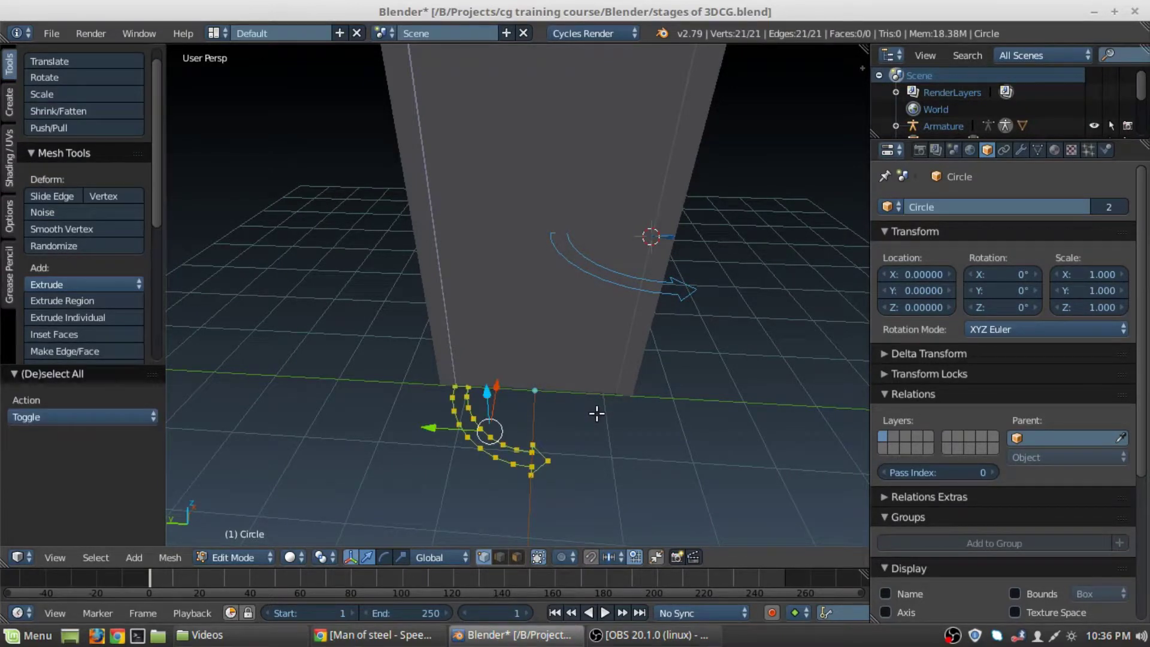
{"action": "key", "text": "g"}
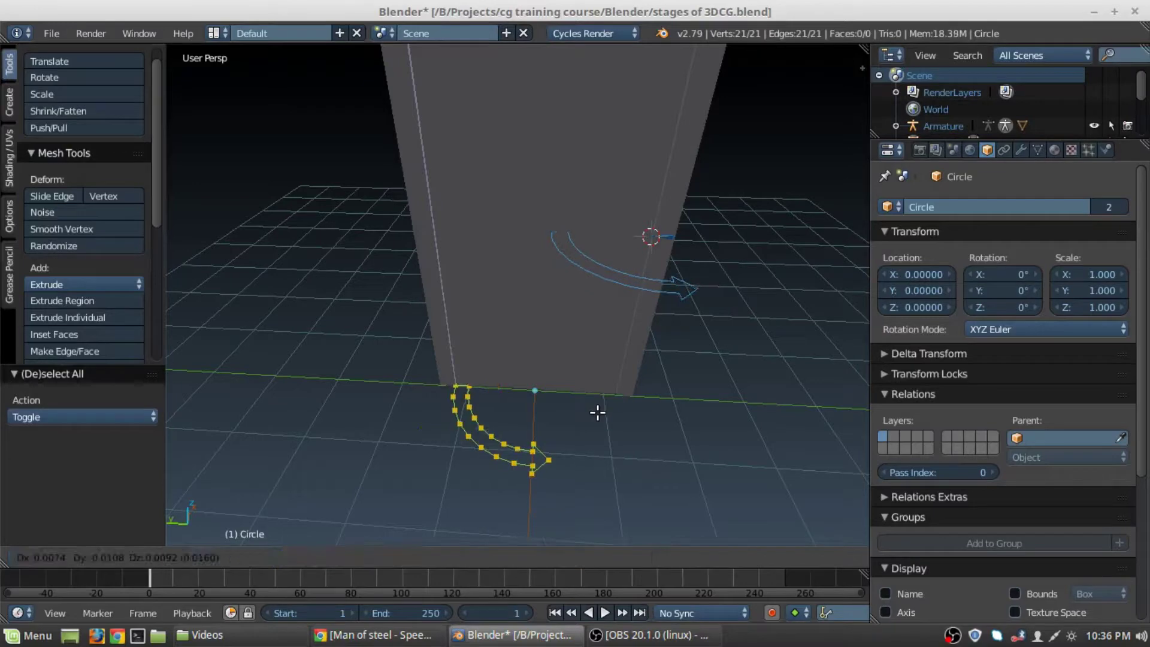
{"action": "key", "text": "y"}
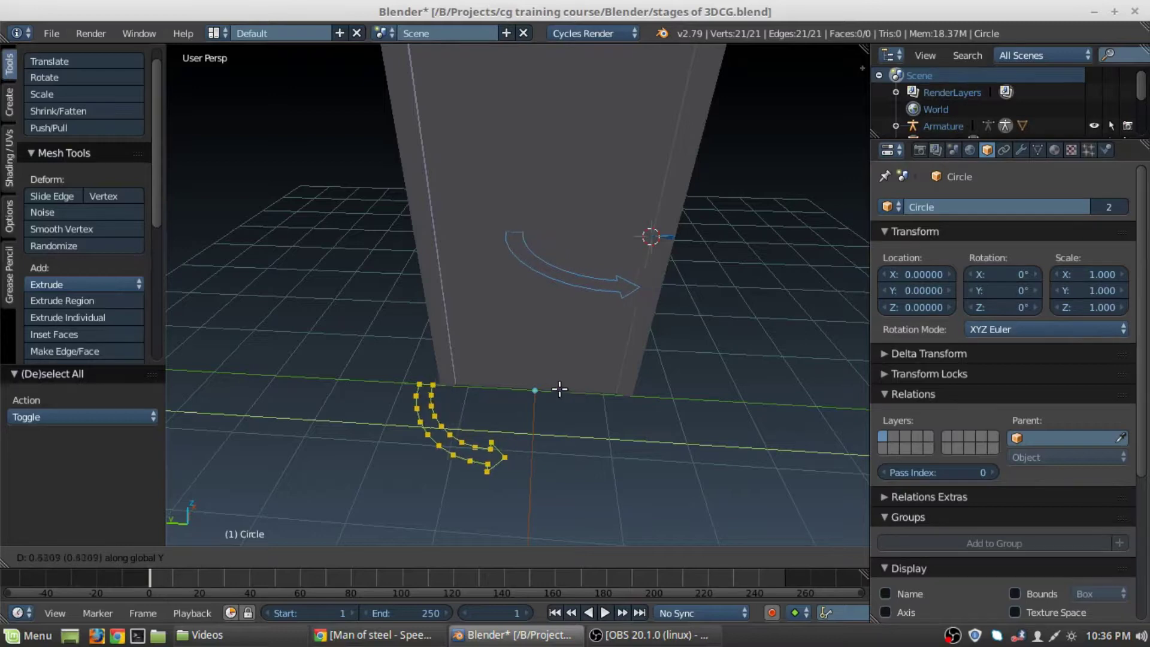
{"action": "left_click", "coordinate": [557, 390]}
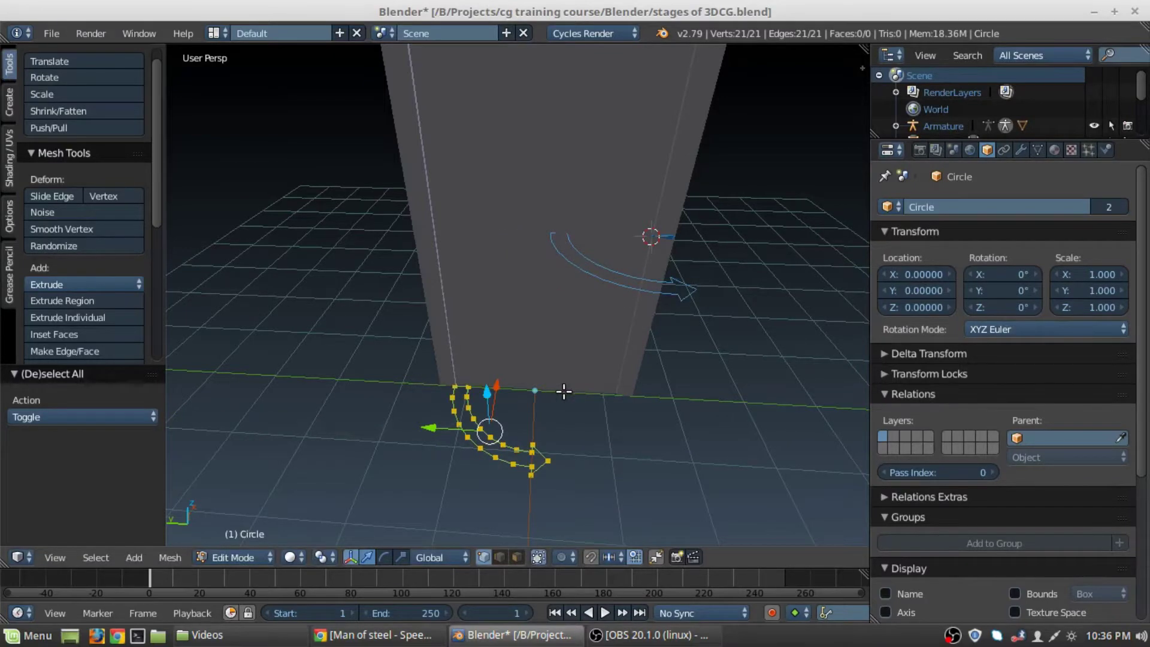
{"action": "key", "text": "Tab"}
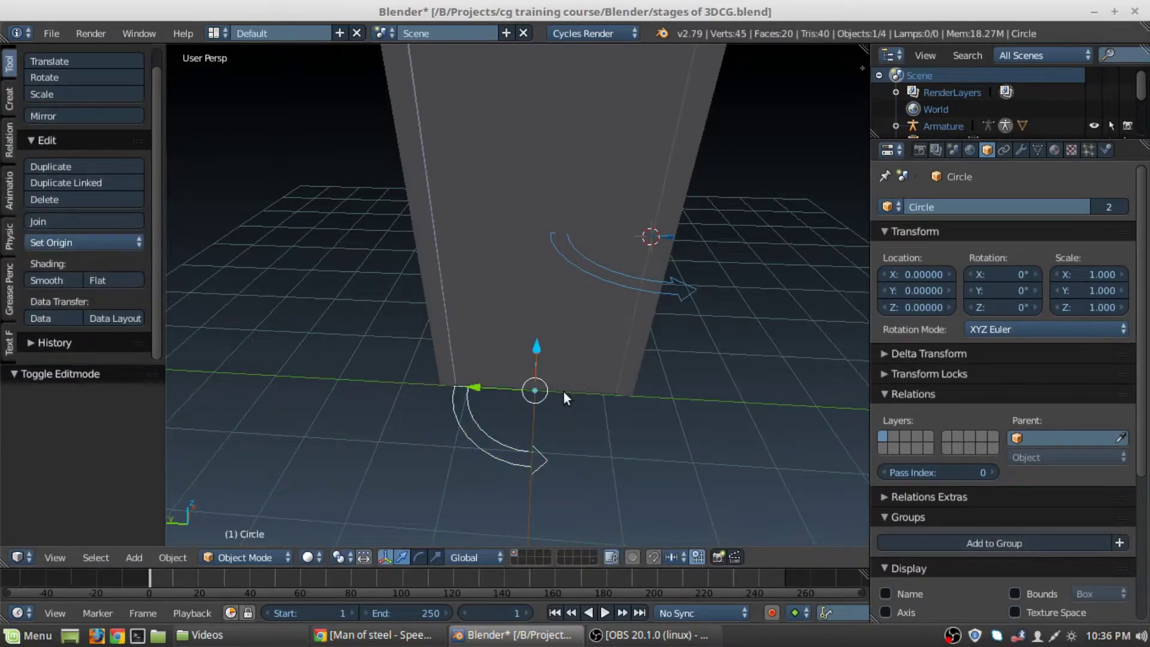
Step: Slide the Circle along Y, snap it to the 3D cursor, and enable transform snapping
{"action": "key", "text": "Tab"}
{"action": "key", "text": "Tab"}
{"action": "left_click_drag", "start_coordinate": [467, 386], "coordinate": [546, 388]}
{"action": "middle_click_drag", "start_coordinate": [678, 423], "coordinate": [595, 413]}
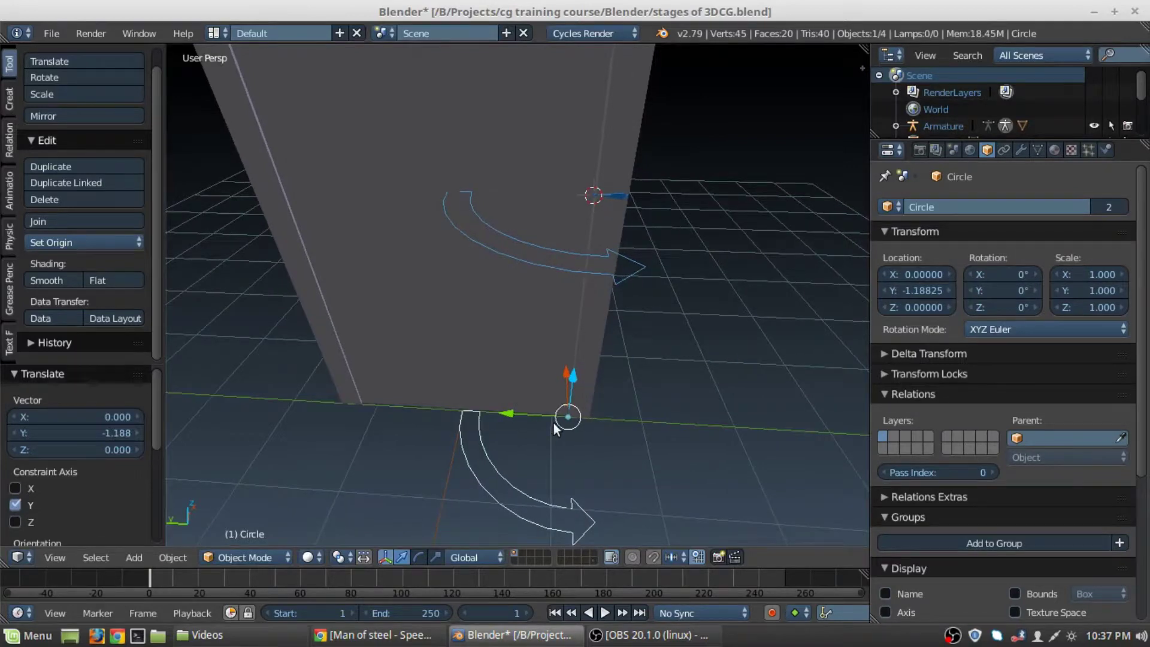
{"action": "middle_click_drag", "start_coordinate": [510, 410], "coordinate": [539, 427]}
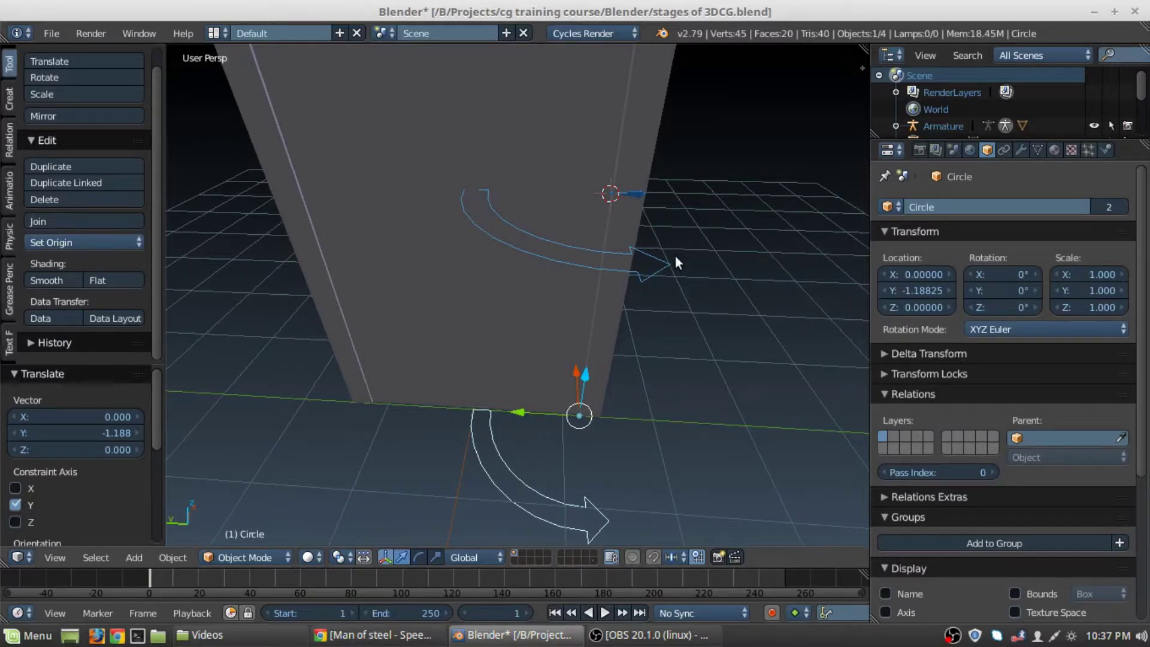
{"action": "key", "text": "shift+s"}
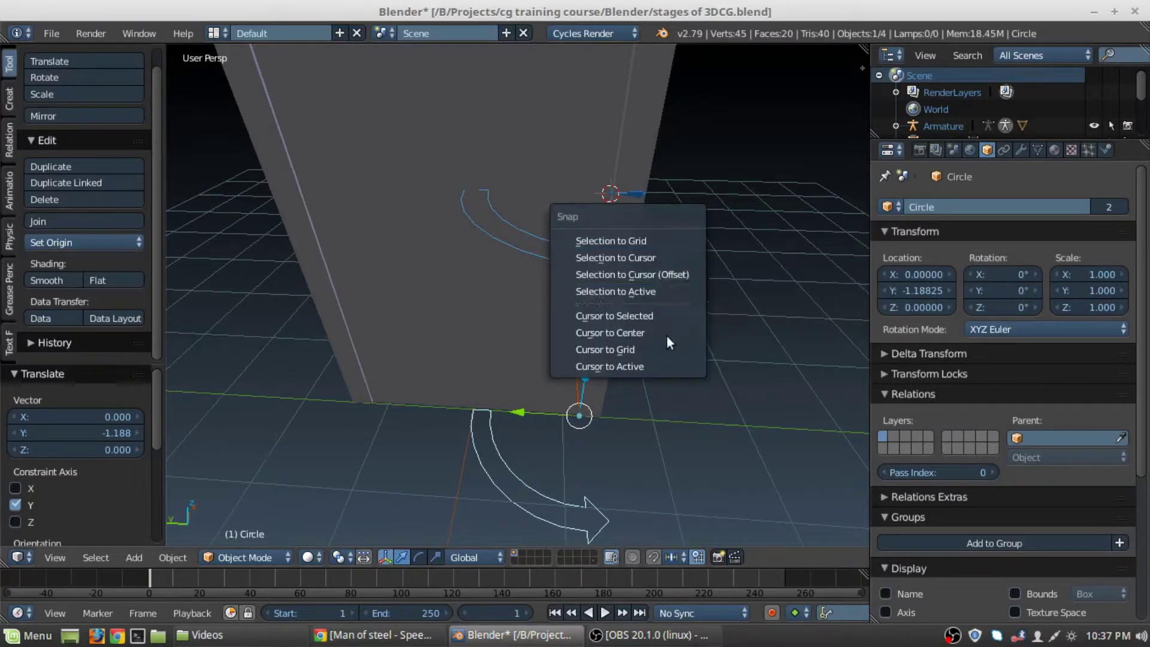
{"action": "left_click", "coordinate": [631, 258]}
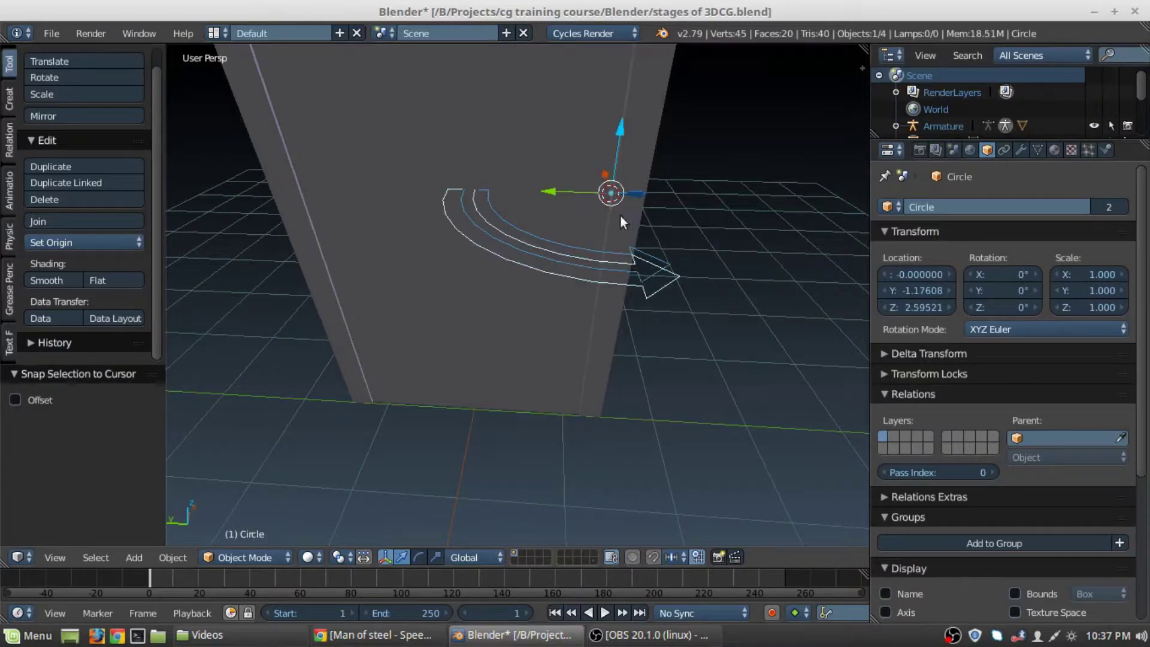
{"action": "left_click", "coordinate": [656, 557]}
Step: Lower the Circle along Z toward the floor after undoing a raise to 3.0
{"action": "mouse_move", "coordinate": [620, 124]}
{"action": "left_mouse_down"}
{"action": "mouse_move", "coordinate": [620, 160]}
{"action": "mouse_move", "coordinate": [617, 107]}
{"action": "mouse_move", "coordinate": [605, 132]}
{"action": "left_mouse_up"}
{"action": "key", "text": "ctrl+z"}
{"action": "middle_click_drag", "start_coordinate": [605, 207], "coordinate": [570, 174]}
{"action": "left_click_drag", "start_coordinate": [571, 174], "coordinate": [562, 376]}
Step: In top-view Edit Mode, move the arrow vertices up along Y
{"action": "key", "text": "Tab"}
{"action": "key", "text": "KP_7"}
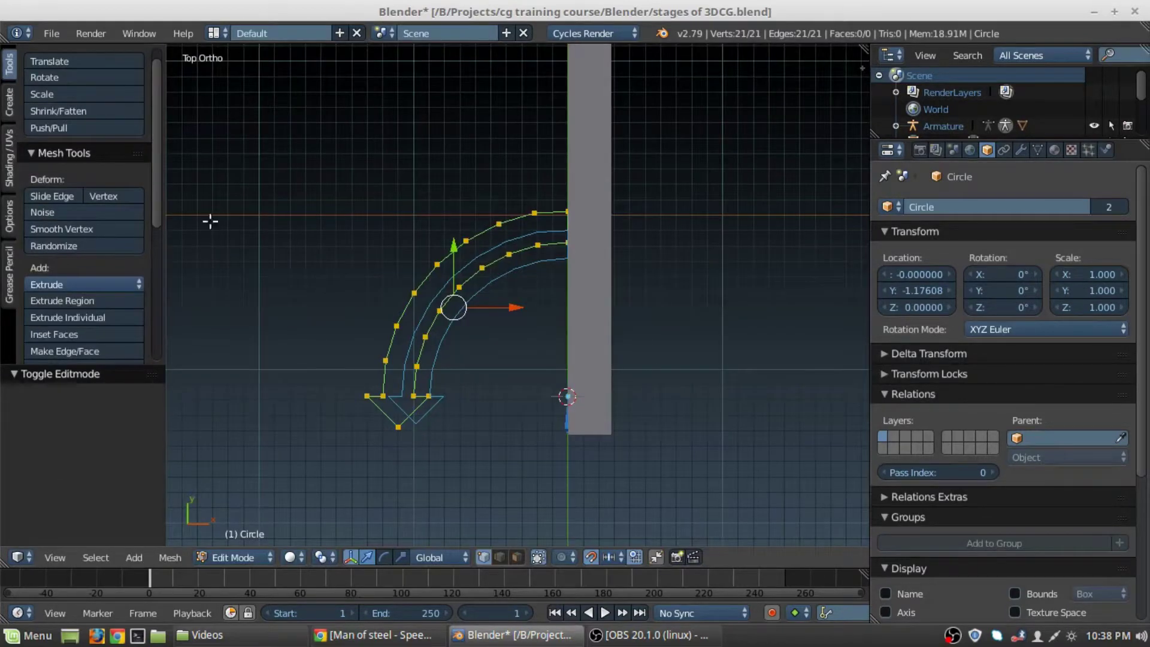
{"action": "middle_click_drag", "start_coordinate": [537, 213], "coordinate": [548, 361], "text": "shift"}
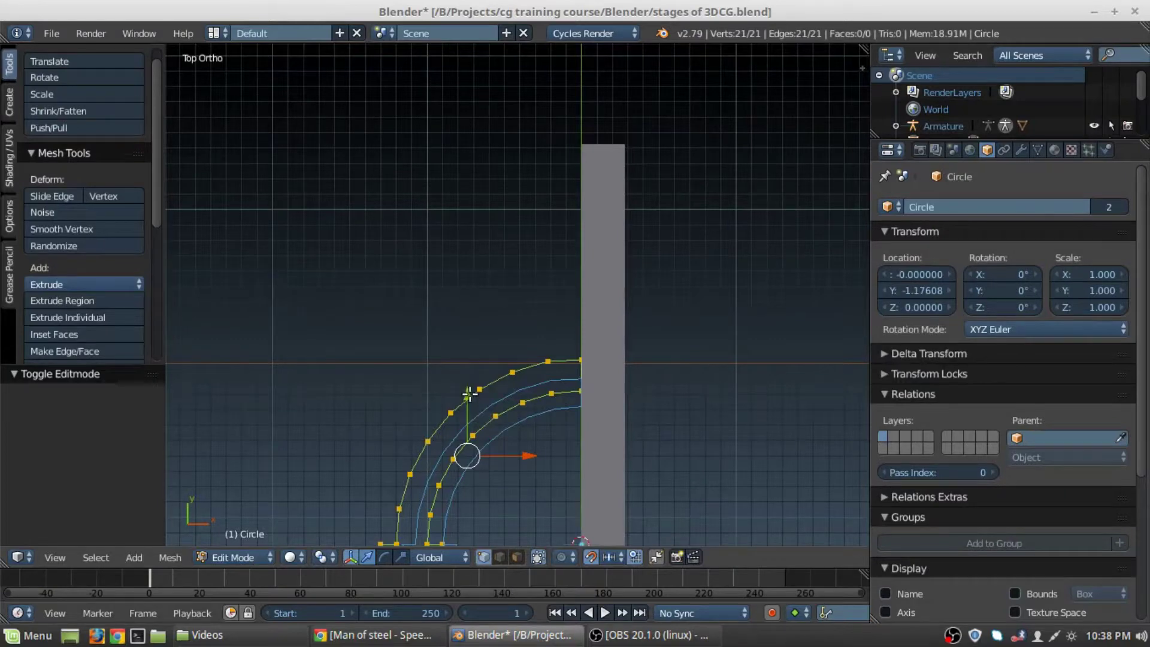
{"action": "left_click_drag", "start_coordinate": [470, 393], "coordinate": [470, 286]}
{"action": "left_click", "coordinate": [468, 240]}
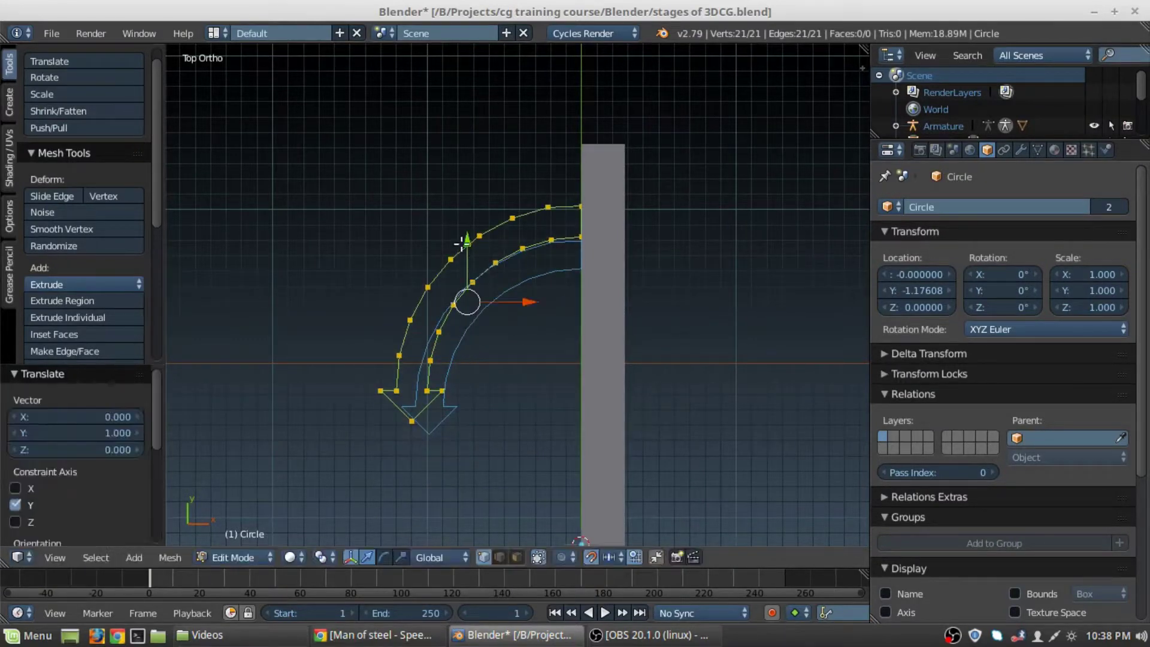
Step: Shift the vertices further along Y in perspective, deselect them and return to Object Mode
{"action": "middle_click_drag", "start_coordinate": [364, 330], "coordinate": [536, 446]}
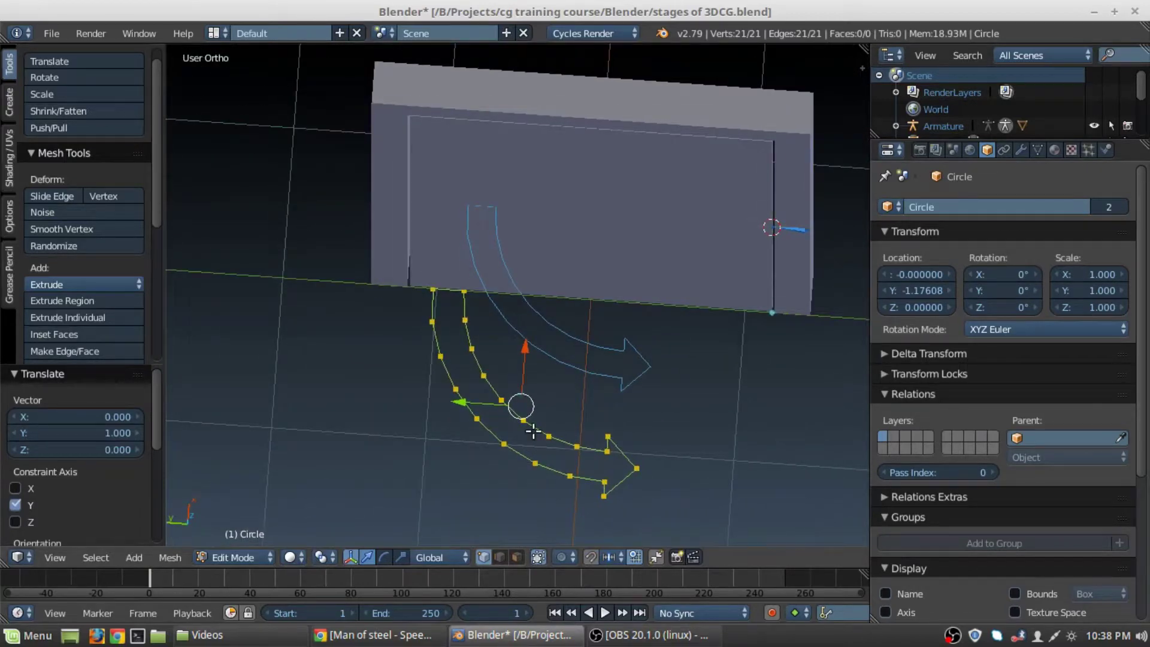
{"action": "key", "text": "KP_5"}
{"action": "middle_click_drag", "start_coordinate": [217, 522], "coordinate": [576, 365]}
{"action": "key", "text": "g"}
{"action": "key", "text": "y"}
{"action": "left_click", "coordinate": [494, 391]}
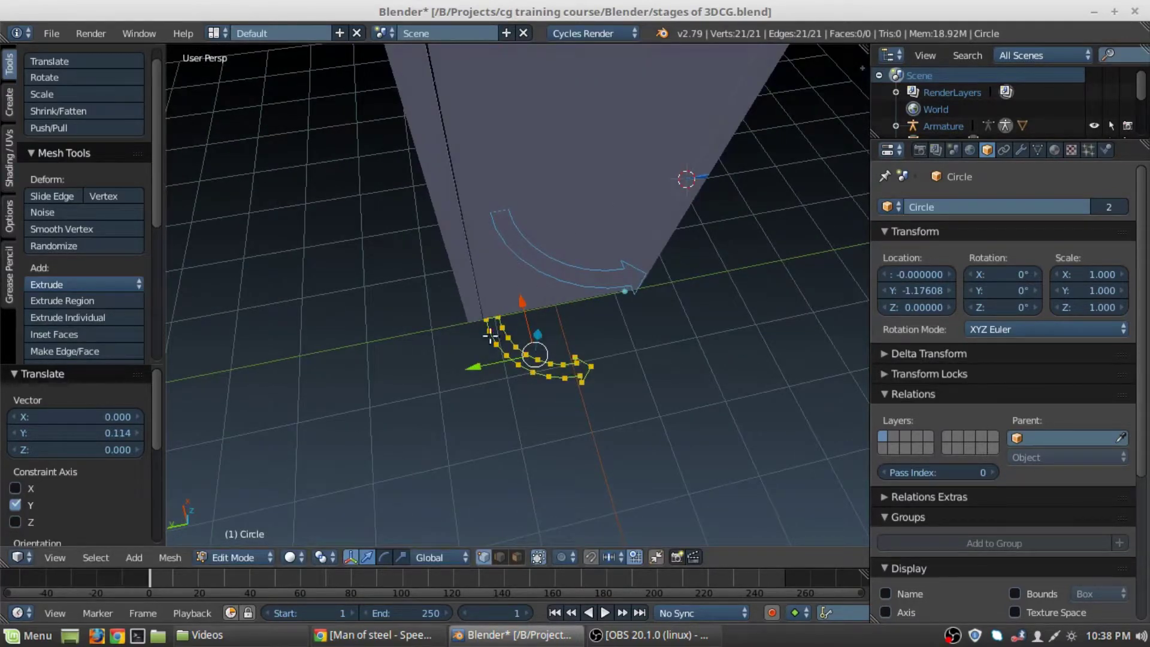
{"action": "key", "text": "a"}
{"action": "key", "text": "Tab"}
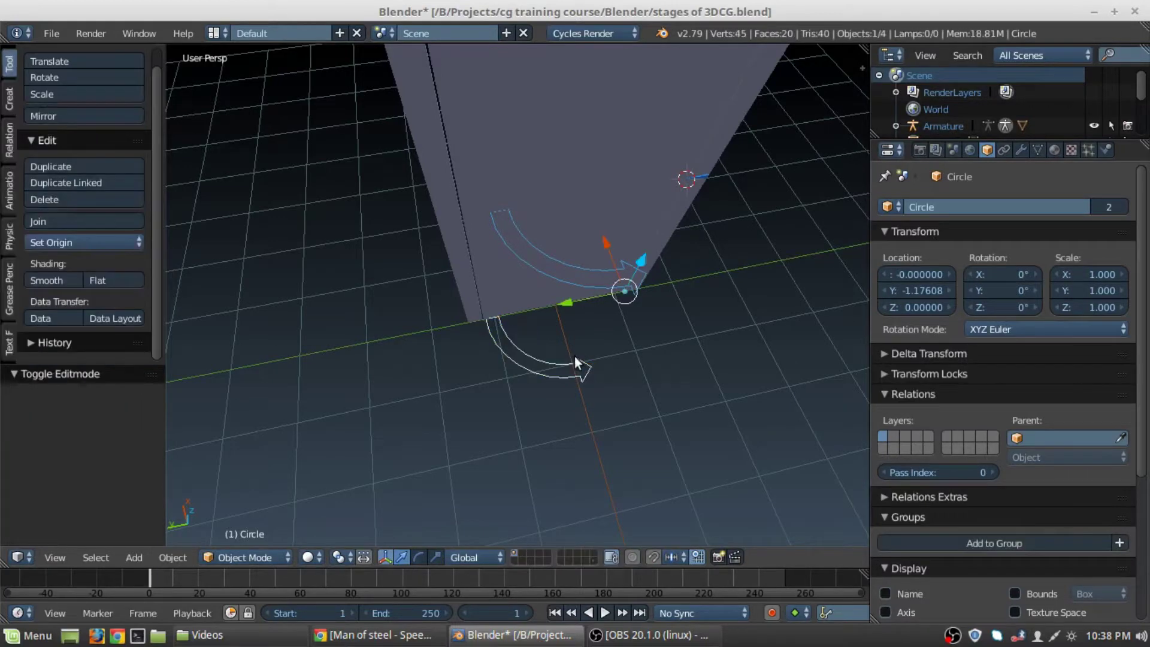
Step: Re-enter Edit Mode on the circle, reposition all its vertices, and return to Object Mode
{"action": "middle_click_drag", "start_coordinate": [574, 357], "coordinate": [554, 228]}
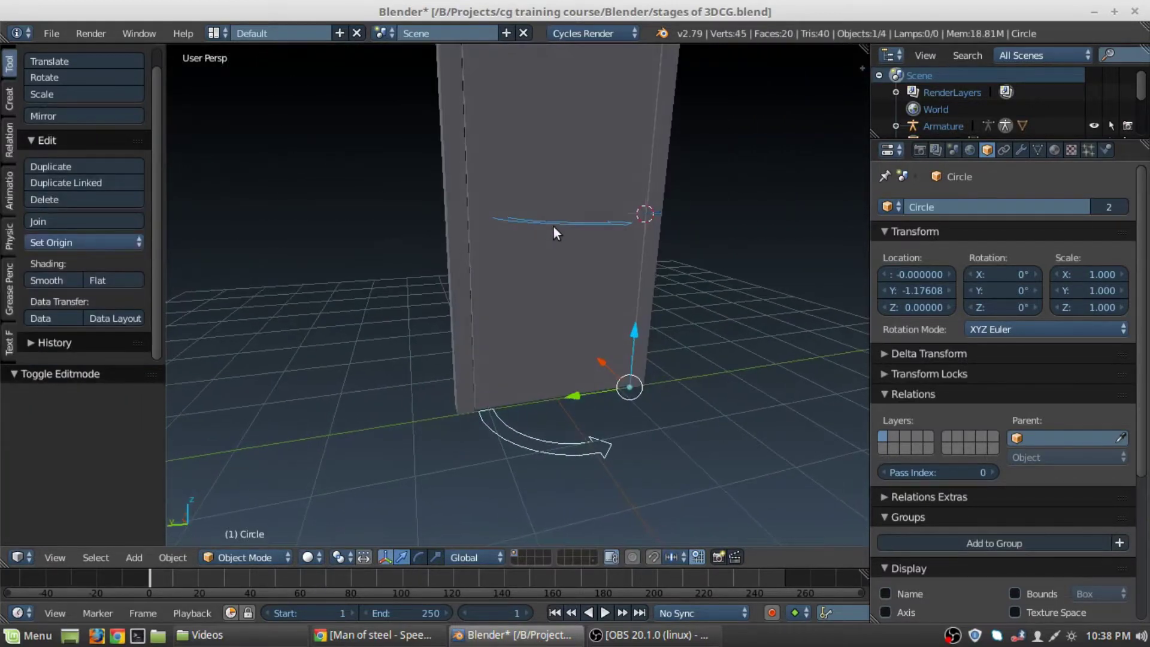
{"action": "key", "text": "ctrl+z"}
{"action": "key", "text": "ctrl+shift+z"}
{"action": "key", "text": "Tab"}
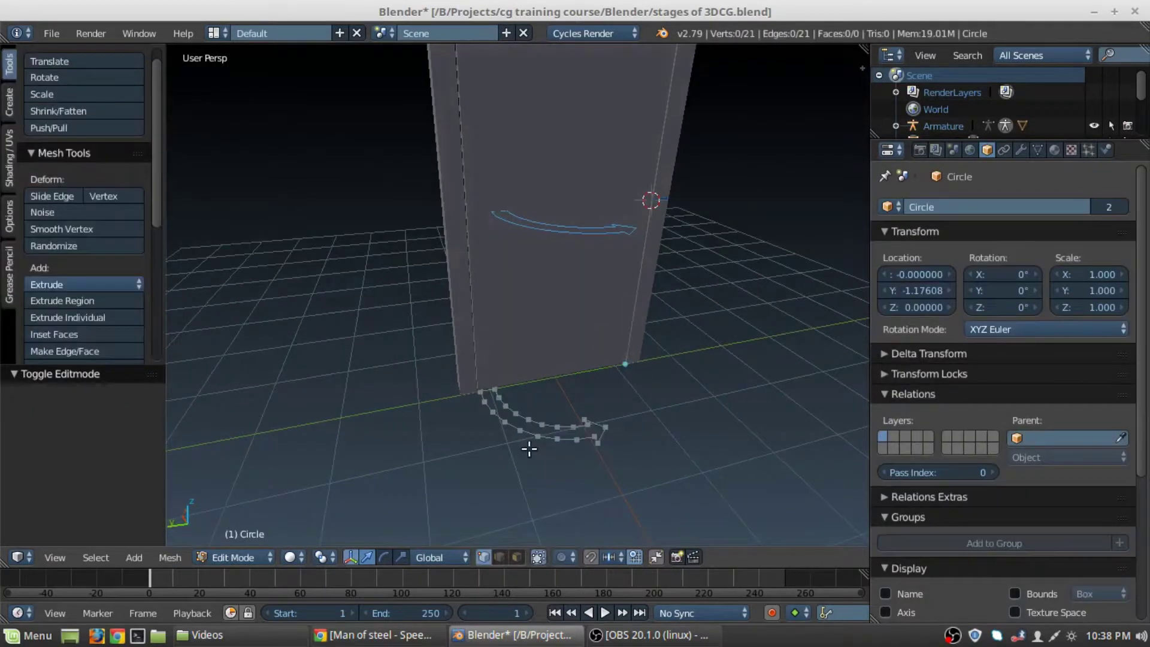
{"action": "key", "text": "a"}
{"action": "middle_click_drag", "start_coordinate": [539, 421], "coordinate": [441, 418]}
{"action": "key", "text": "g"}
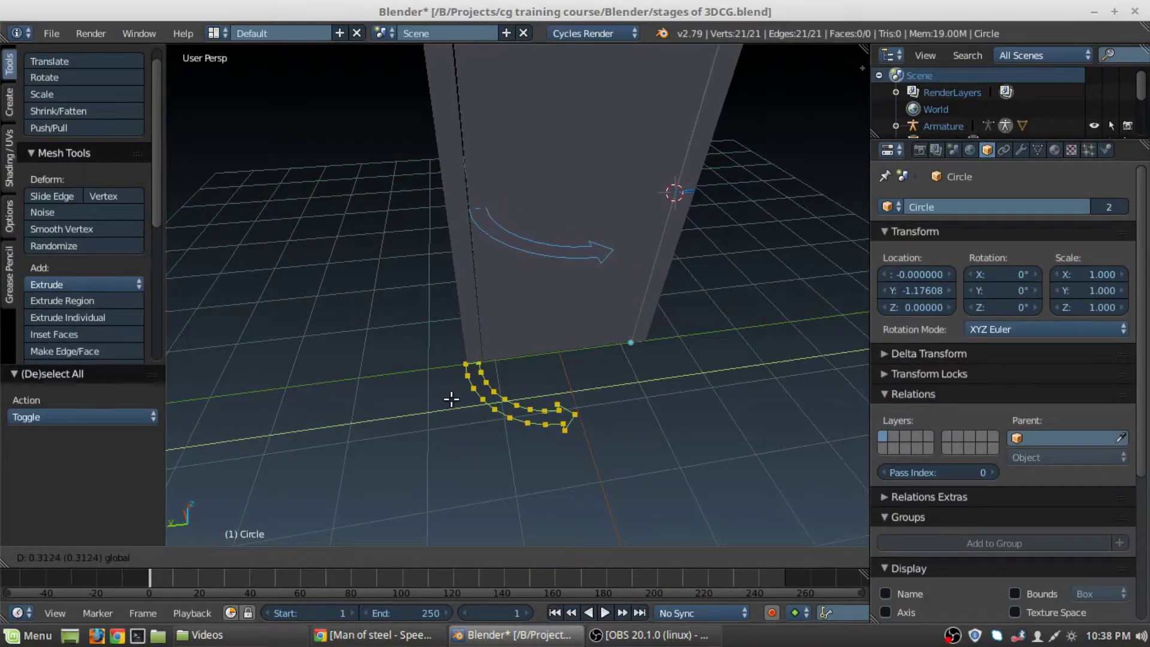
{"action": "left_click", "coordinate": [451, 398]}
{"action": "key", "text": "Tab"}
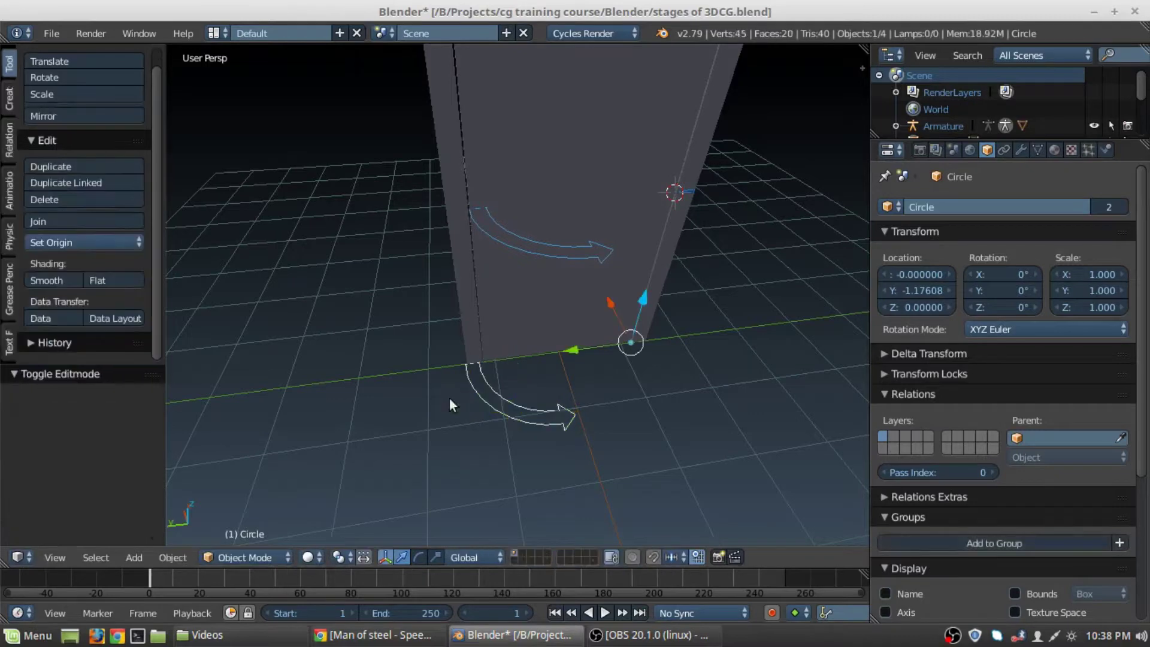
Step: Select Bone.001 and put the armature into Pose Mode
{"action": "right_click", "coordinate": [550, 253]}
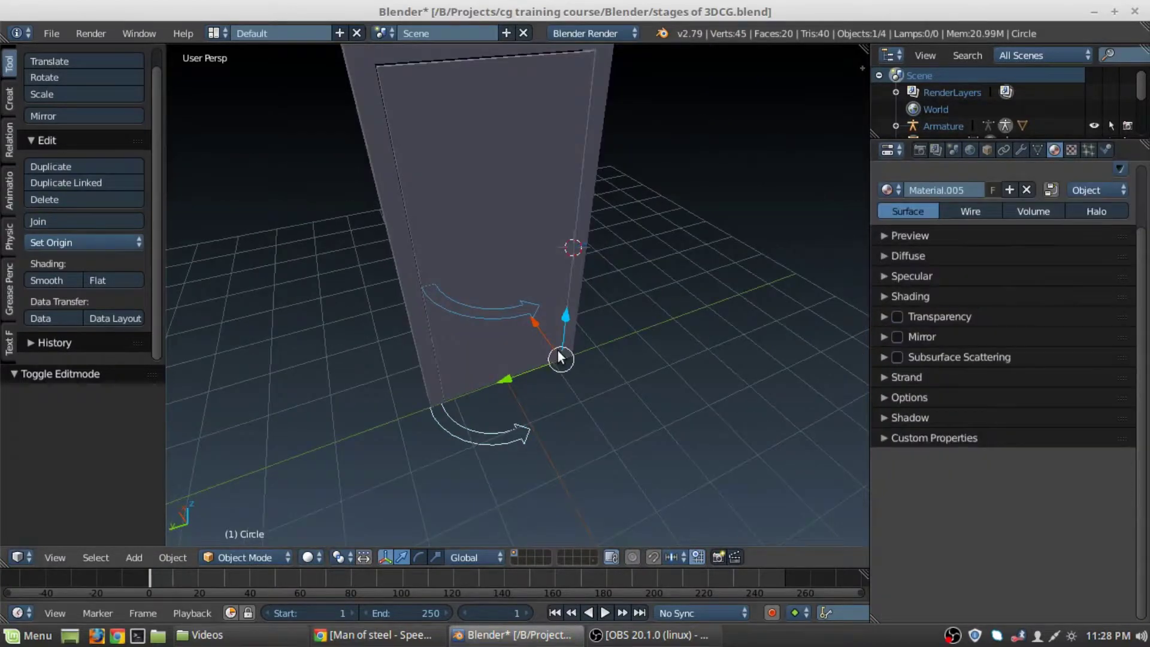
{"action": "middle_click_drag", "start_coordinate": [559, 359], "coordinate": [539, 382]}
{"action": "key", "text": "a"}
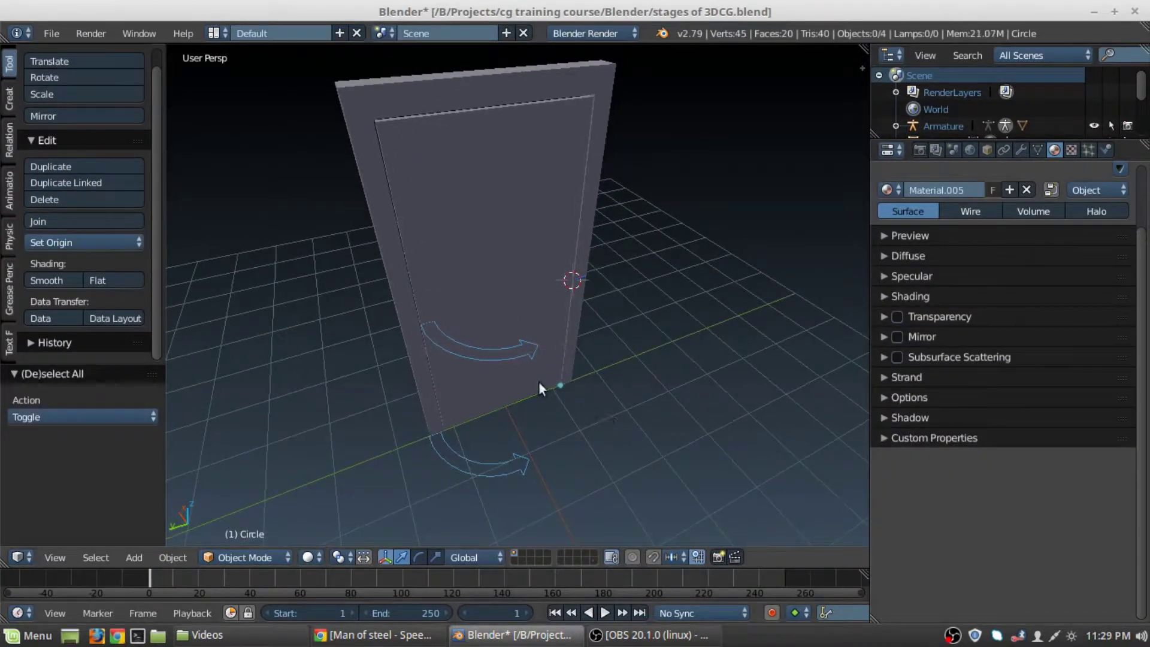
{"action": "right_click", "coordinate": [534, 355]}
{"action": "key", "text": "ctrl+Tab"}
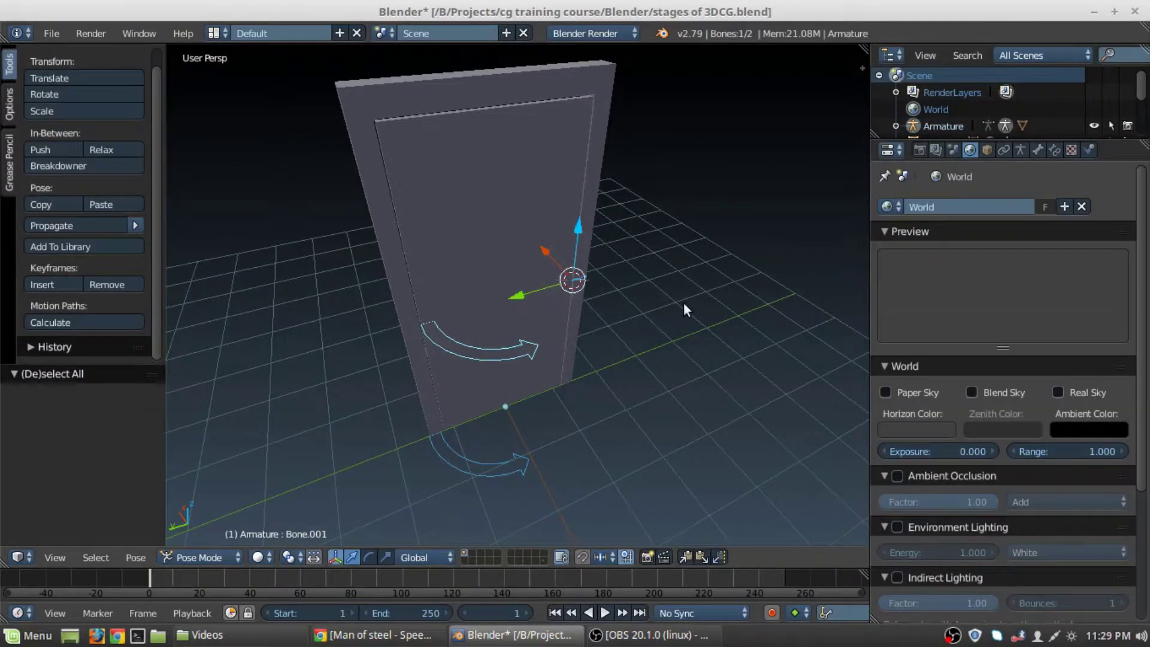
{"action": "middle_click_drag", "start_coordinate": [684, 303], "coordinate": [605, 341]}
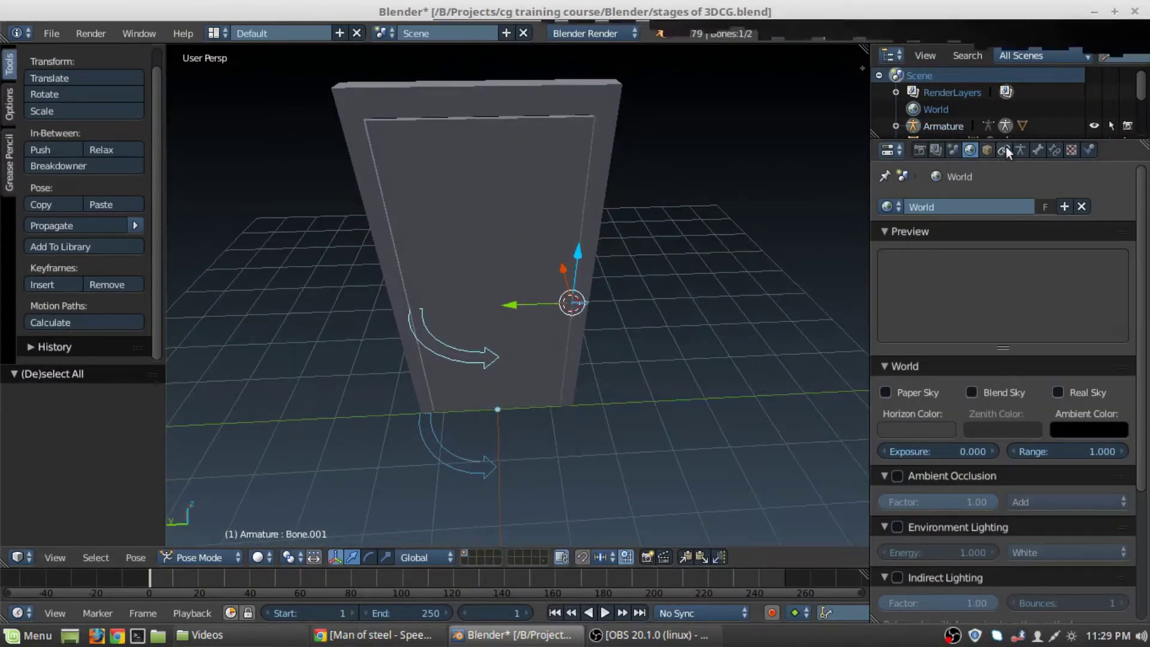
Step: Expand Bone Groups in the Armature data tab, enlarge the list and add a group named Group
{"action": "left_click", "coordinate": [1038, 150]}
{"action": "left_click", "coordinate": [1021, 149]}
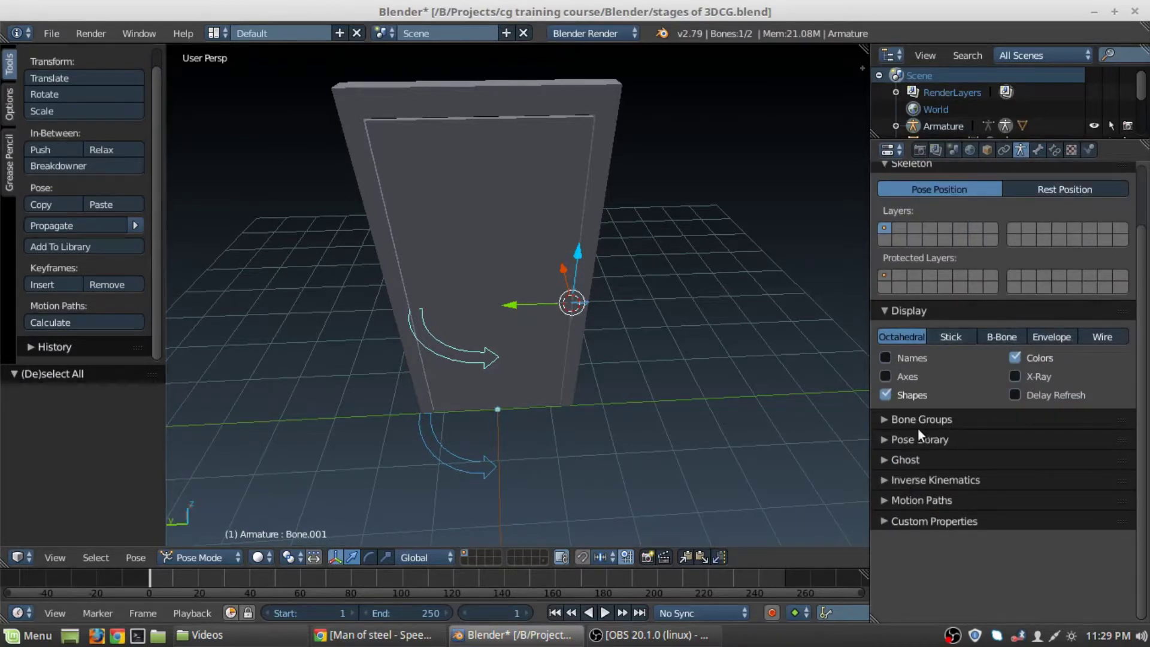
{"action": "left_click", "coordinate": [938, 420]}
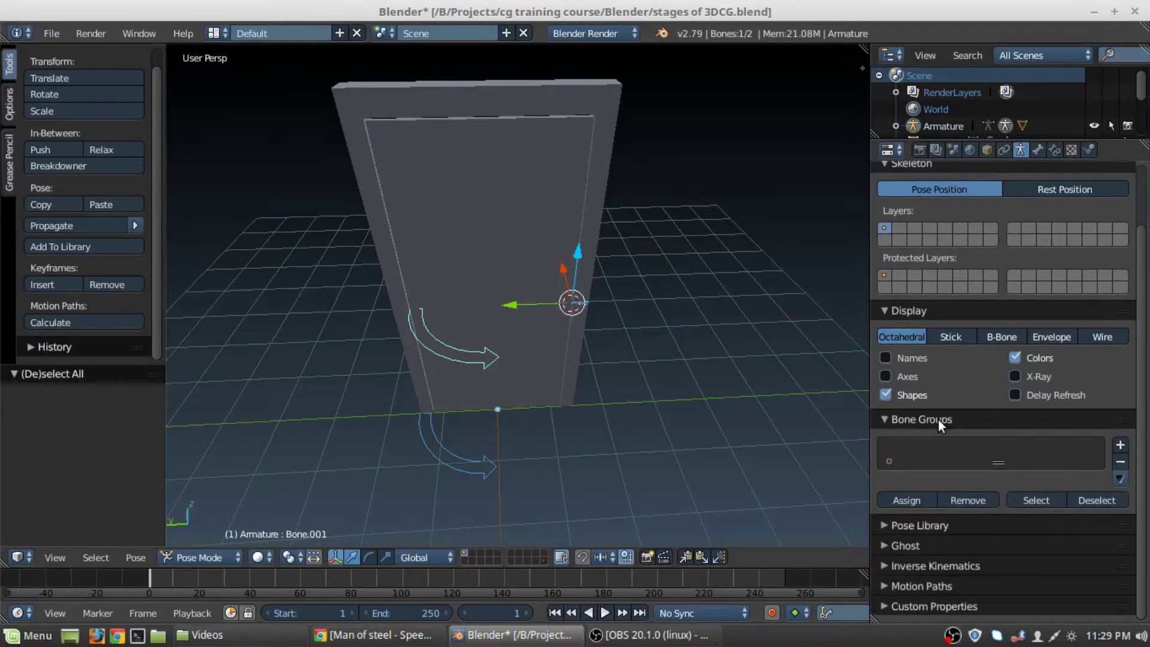
{"action": "left_click_drag", "start_coordinate": [1000, 462], "coordinate": [1003, 493]}
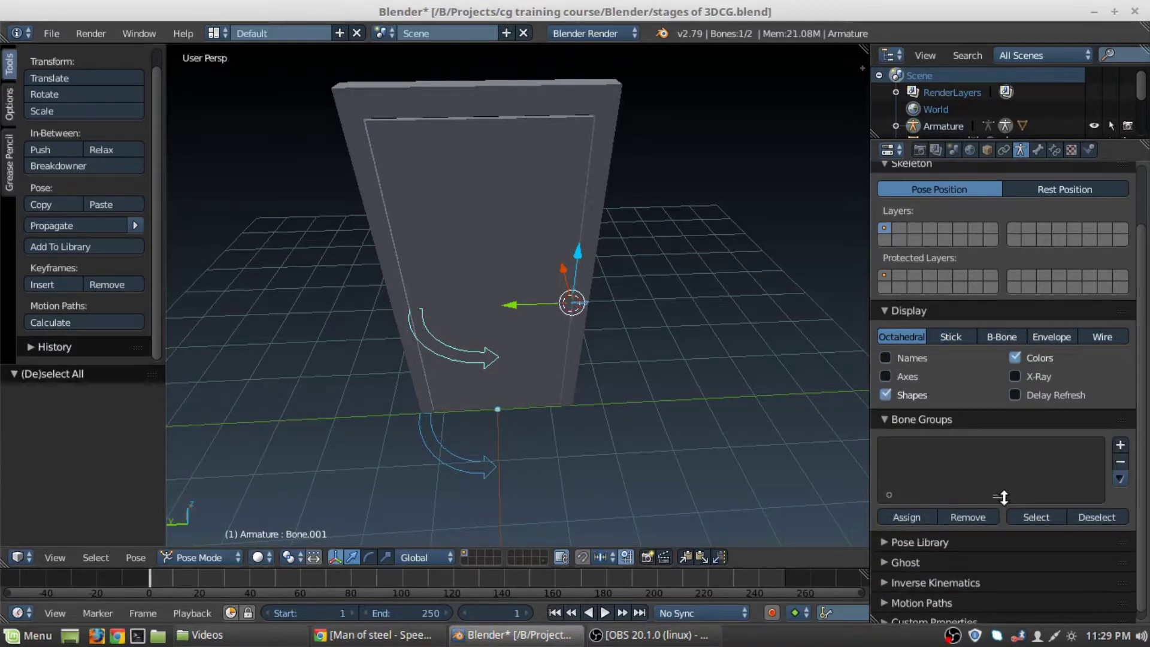
{"action": "left_click", "coordinate": [1127, 447]}
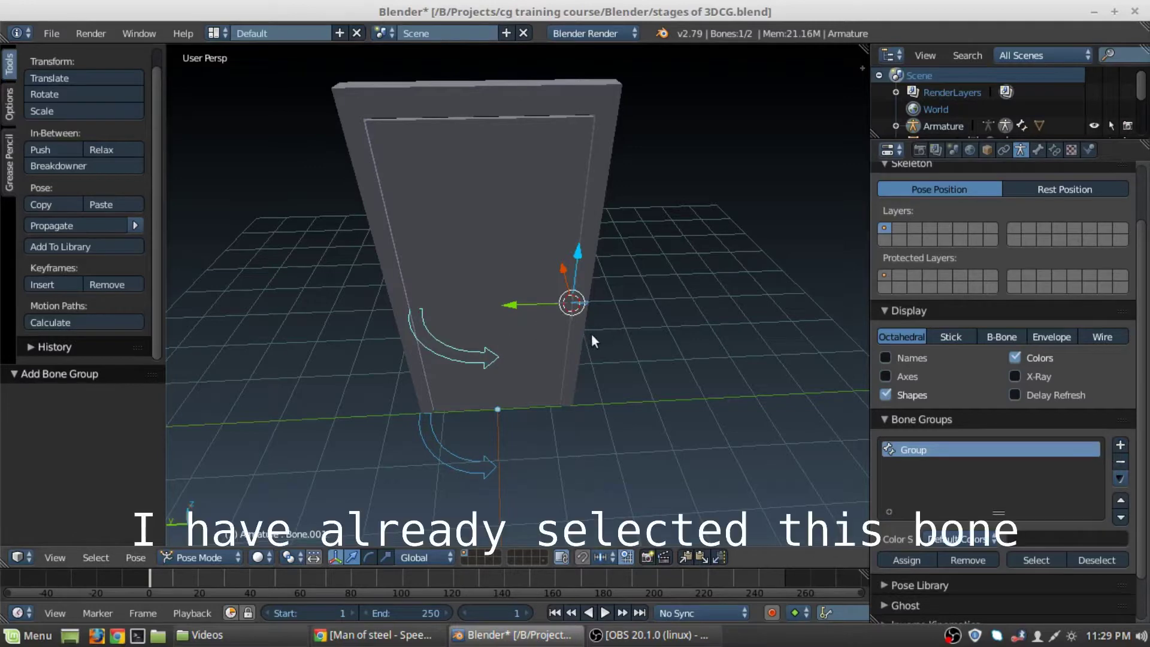
Step: Select Bone.001 and assign it to Group
{"action": "key", "text": "a"}
{"action": "right_click", "coordinate": [571, 399]}
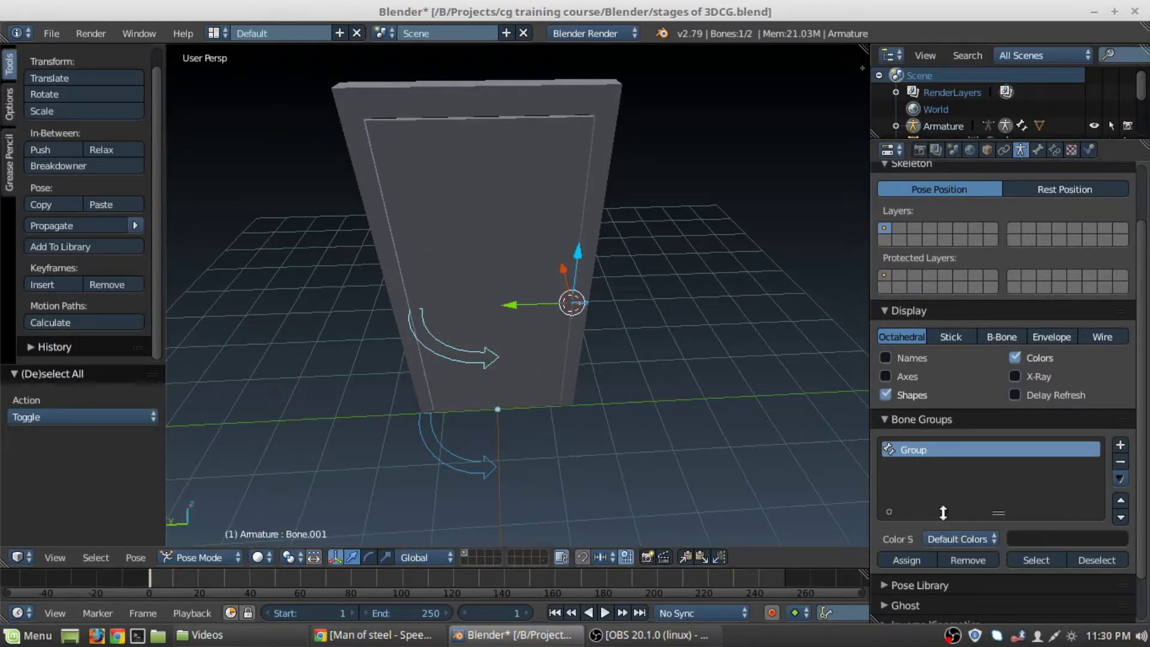
{"action": "left_click", "coordinate": [920, 562]}
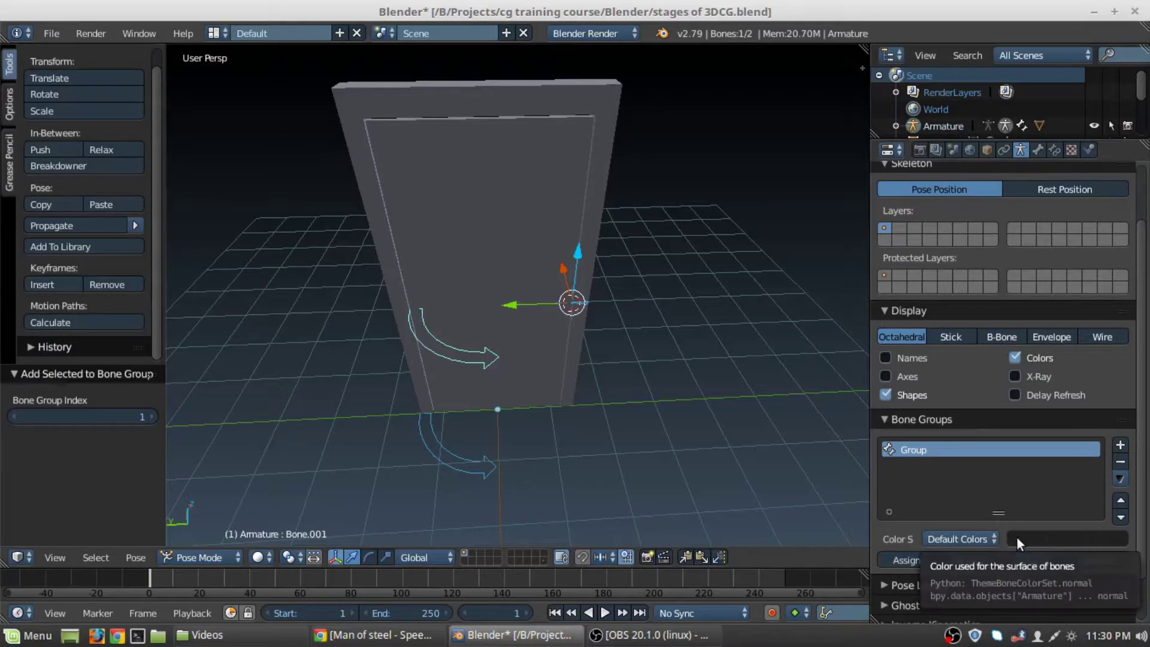
Step: Set Group's Color Set to 09 - Theme Color Set after briefly trying 07
{"action": "left_click", "coordinate": [972, 537]}
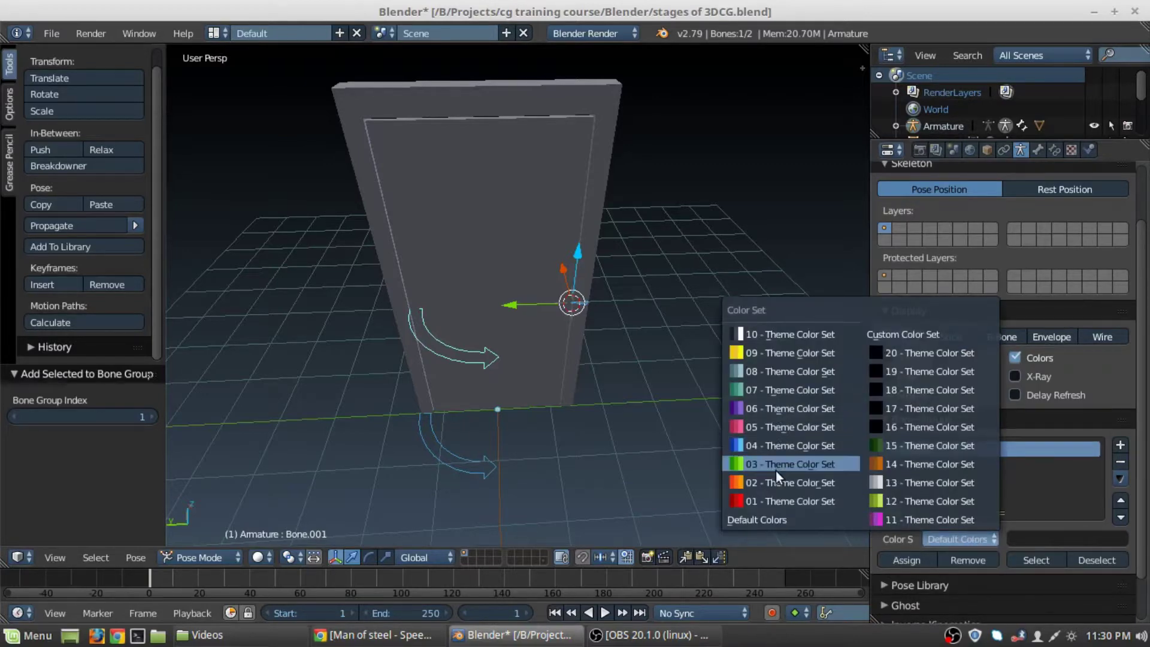
{"action": "left_click", "coordinate": [773, 392]}
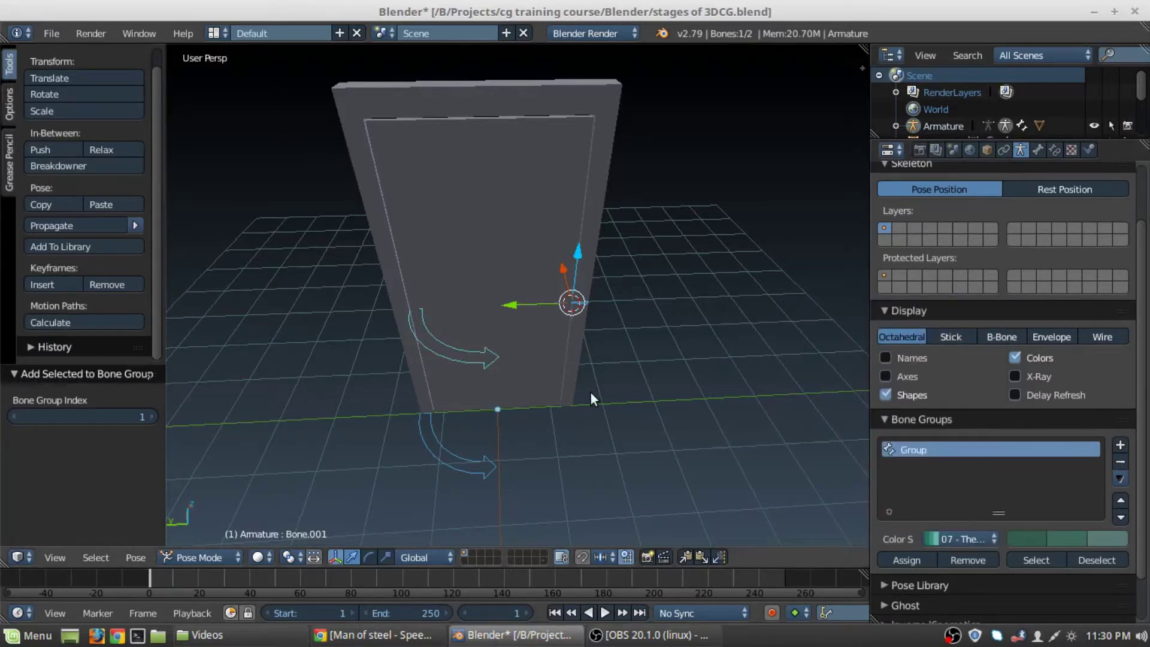
{"action": "middle_click_drag", "start_coordinate": [590, 393], "coordinate": [595, 395]}
{"action": "left_click", "coordinate": [936, 540]}
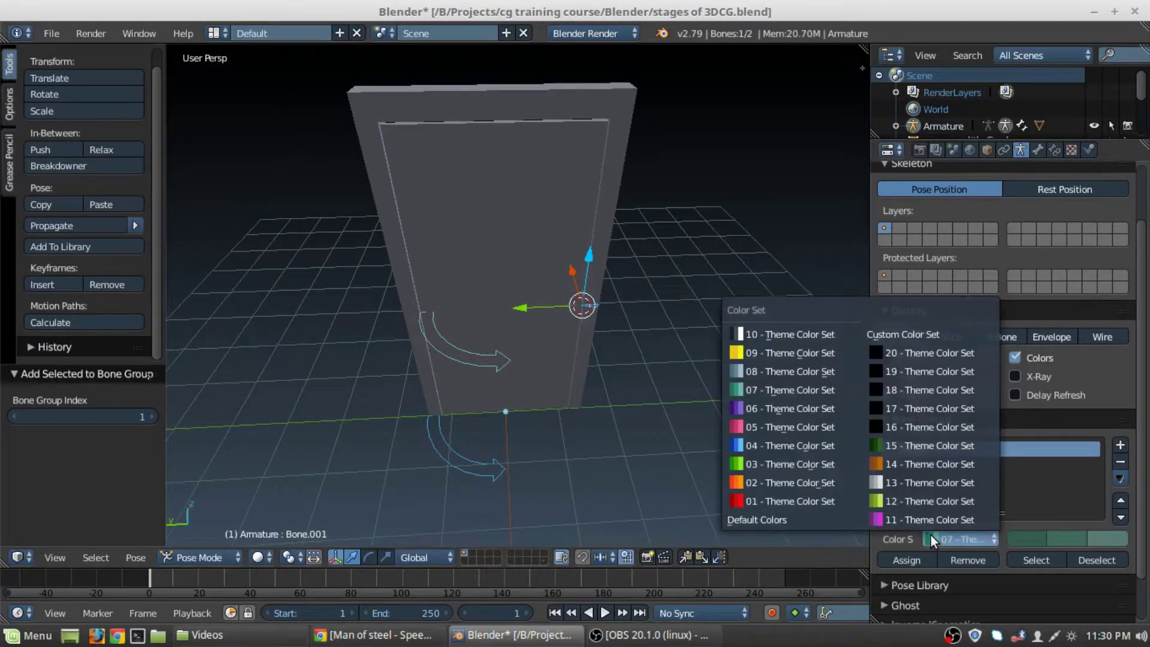
{"action": "left_click", "coordinate": [771, 352]}
{"action": "middle_click_drag", "start_coordinate": [487, 357], "coordinate": [563, 395]}
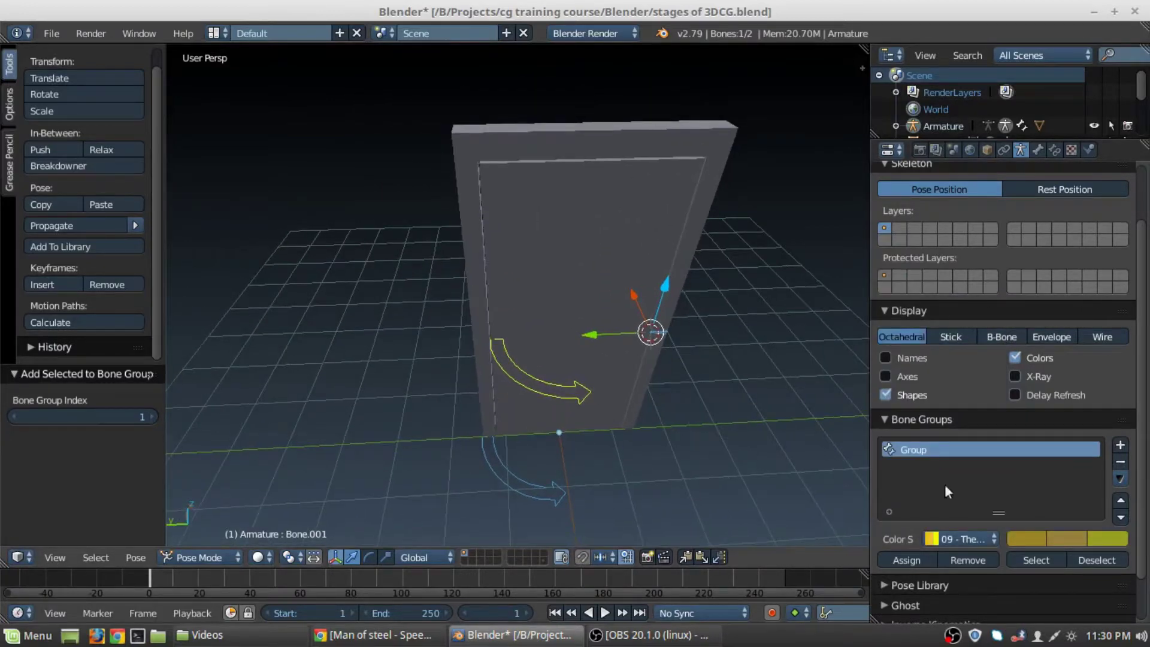
Step: Reselect the curved bone, select Group's bones, and switch the group to a Custom colour set
{"action": "right_click", "coordinate": [580, 386]}
{"action": "right_click", "coordinate": [580, 387]}
{"action": "left_click", "coordinate": [1036, 558]}
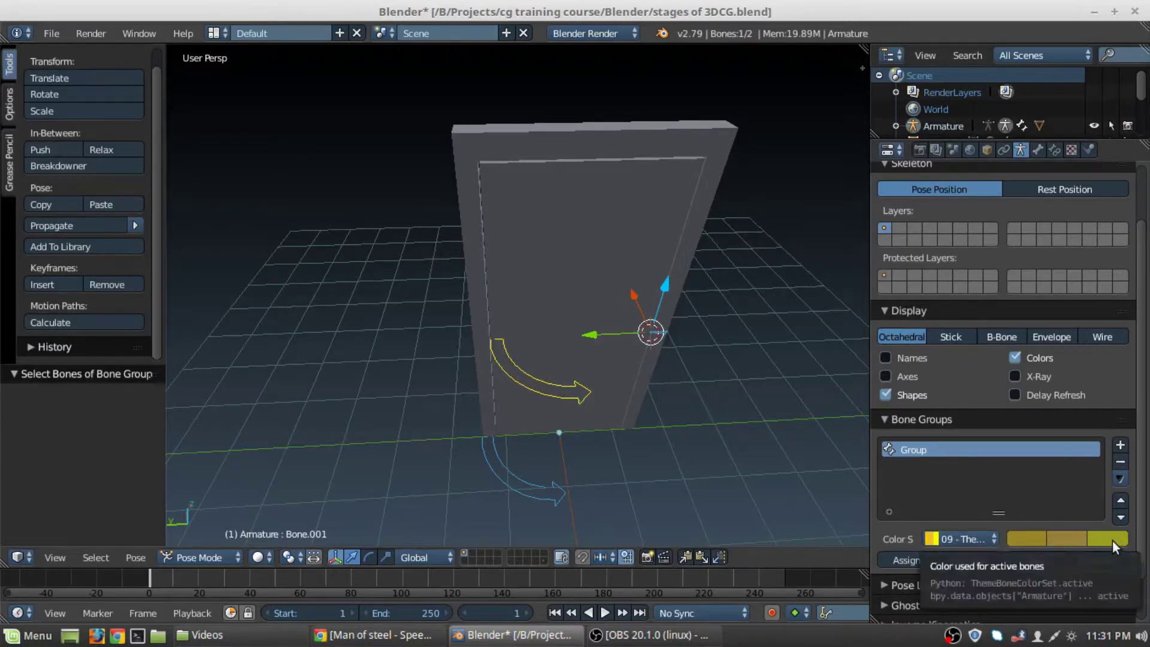
{"action": "left_click", "coordinate": [985, 538]}
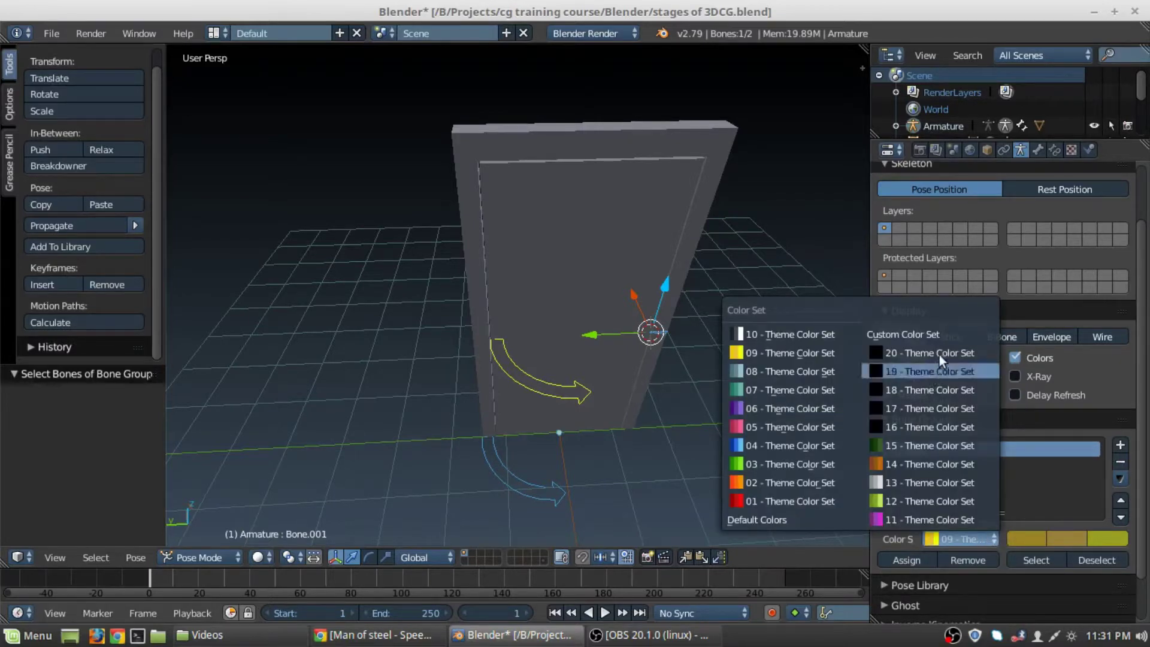
{"action": "left_click", "coordinate": [939, 336]}
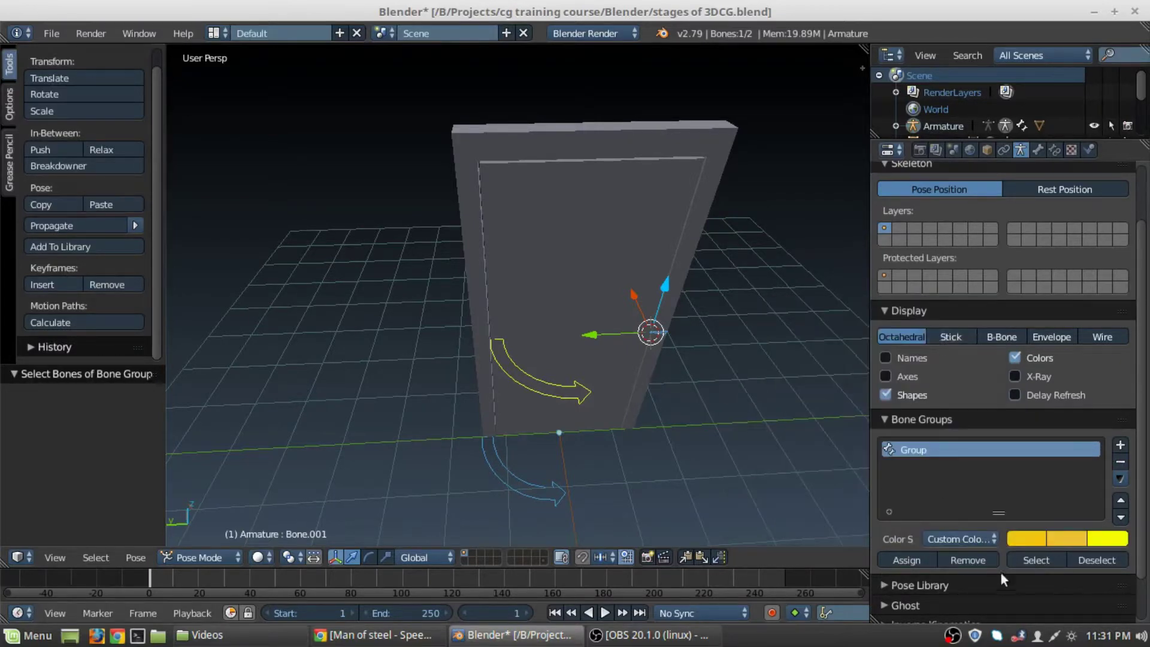
Step: Tint the custom set's active-bone colour orange, with saturation lowered to 0.600 in HSV
{"action": "left_click", "coordinate": [1105, 538]}
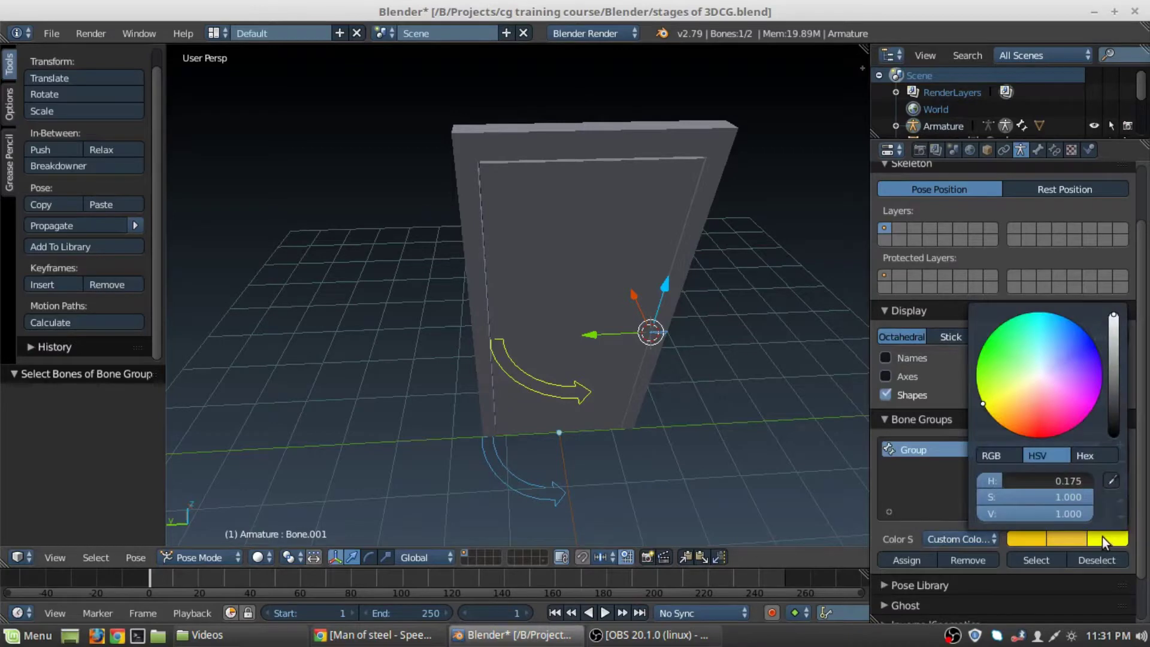
{"action": "left_click", "coordinate": [1004, 452]}
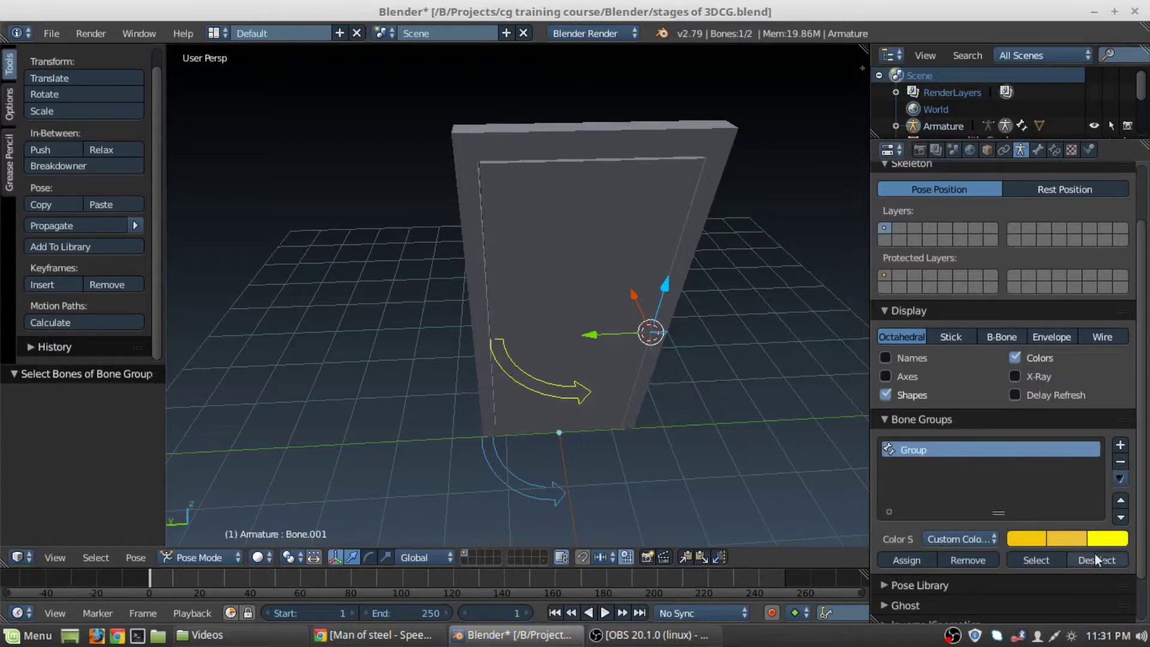
{"action": "left_click", "coordinate": [1105, 537]}
{"action": "left_click", "coordinate": [1100, 539]}
{"action": "left_click", "coordinate": [1040, 454]}
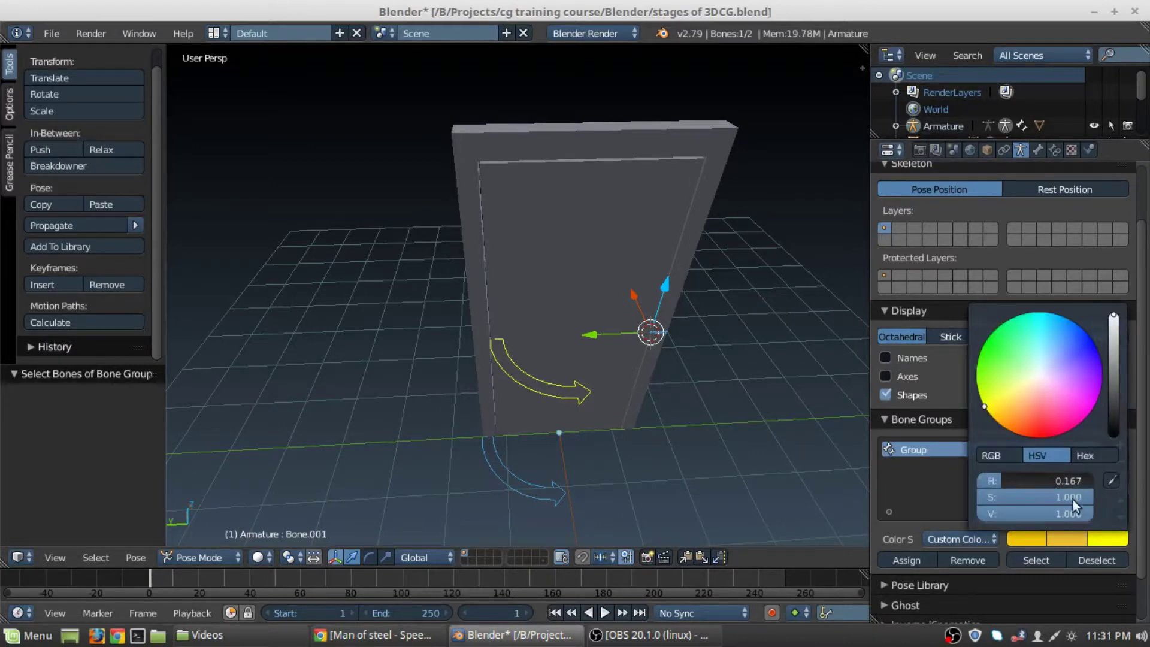
{"action": "left_click_drag", "start_coordinate": [1074, 500], "coordinate": [1030, 500]}
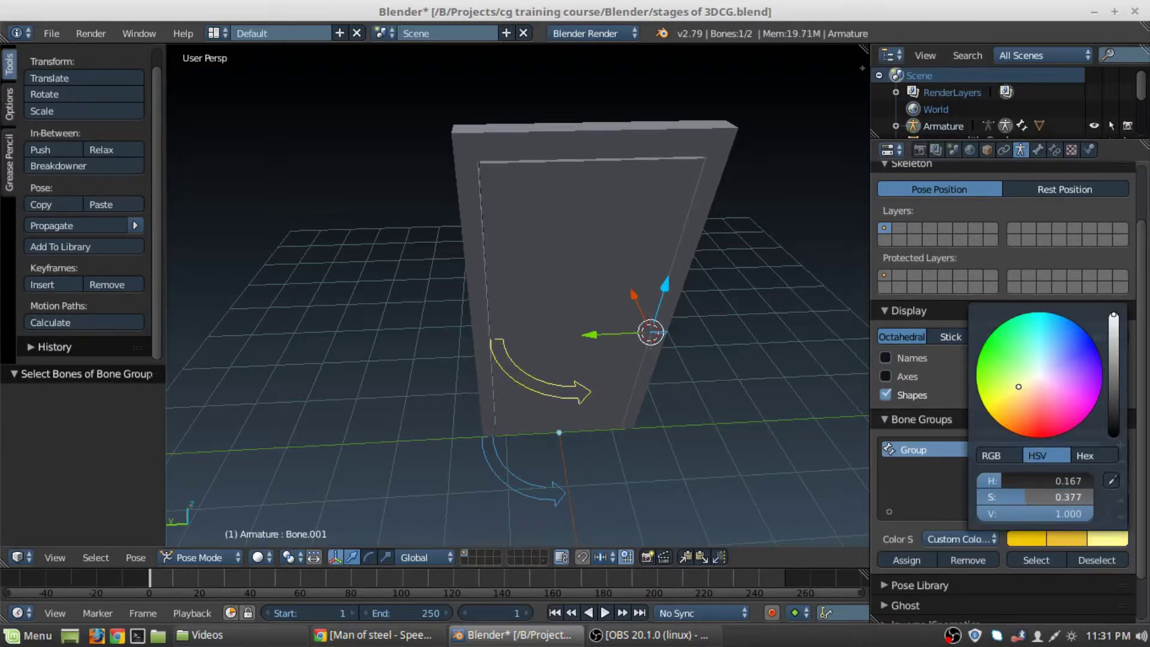
{"action": "left_click_drag", "start_coordinate": [970, 408], "coordinate": [952, 420]}
{"action": "left_click_drag", "start_coordinate": [994, 480], "coordinate": [959, 480]}
Step: Darken the selected-bone and surface colours toward olive yellow
{"action": "left_click", "coordinate": [1041, 539]}
{"action": "left_click", "coordinate": [1063, 540]}
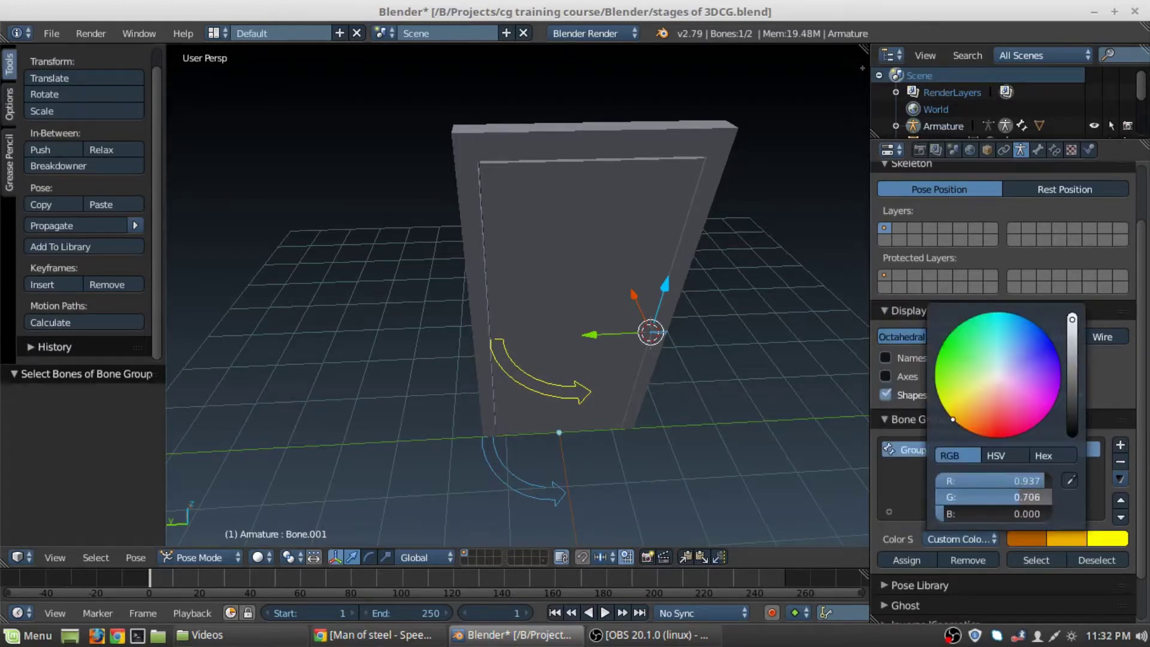
{"action": "left_click_drag", "start_coordinate": [1019, 513], "coordinate": [995, 497]}
{"action": "left_click", "coordinate": [1024, 539]}
{"action": "left_click", "coordinate": [1065, 539]}
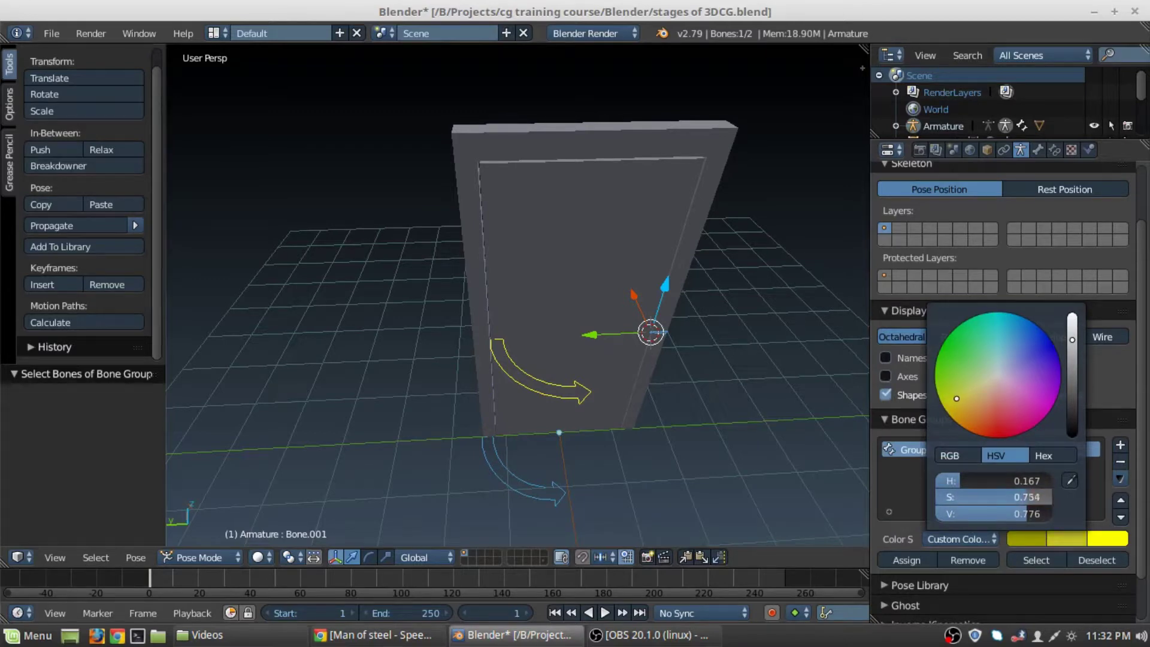
{"action": "left_click", "coordinate": [1031, 539]}
{"action": "left_click", "coordinate": [1063, 539]}
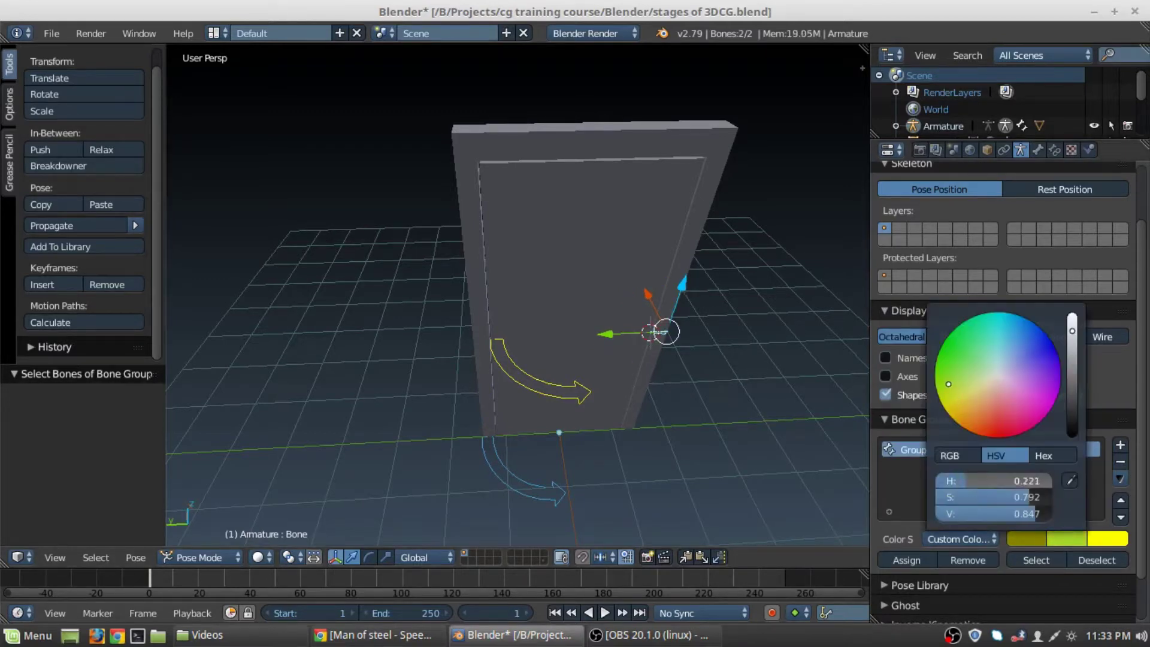
Step: Deselect the arrow bone and inspect its olive colour from side and front views
{"action": "right_click", "coordinate": [572, 392], "text": "shift"}
{"action": "right_click", "coordinate": [572, 393], "text": "shift"}
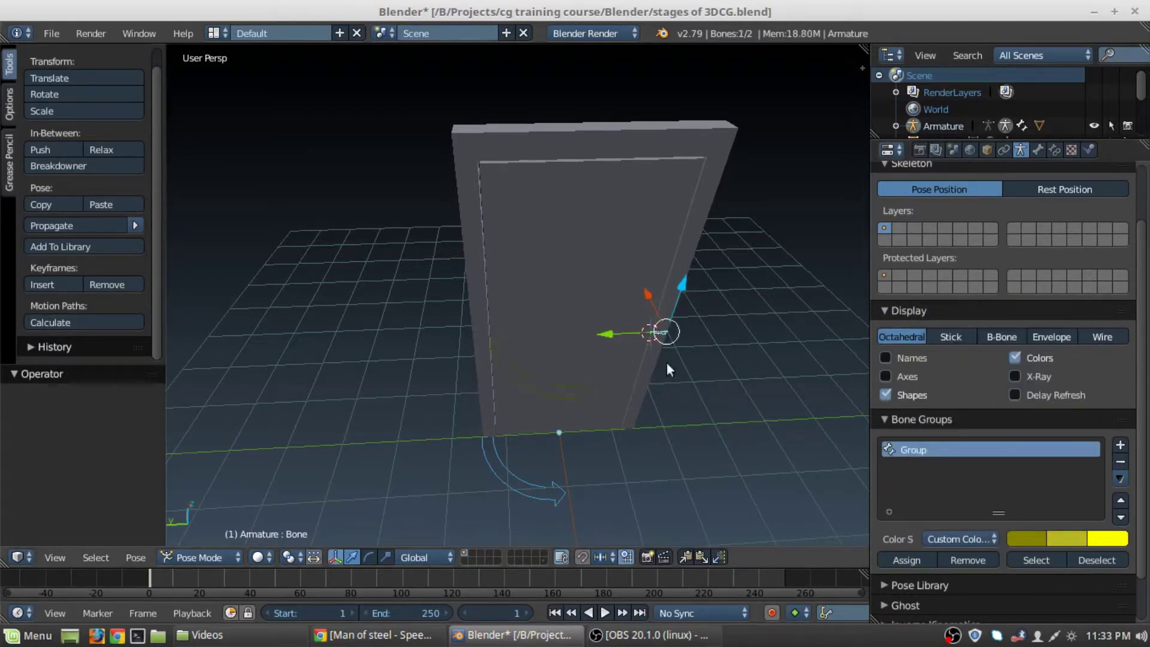
{"action": "middle_click_drag", "start_coordinate": [585, 389], "coordinate": [590, 409]}
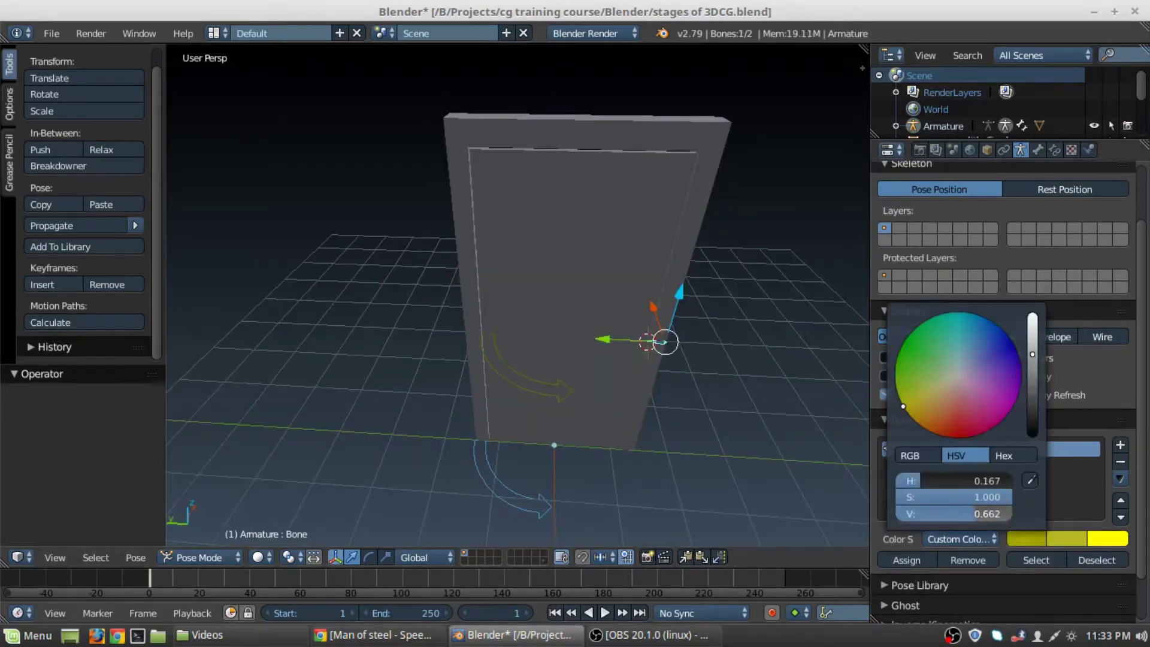
{"action": "middle_click_drag", "start_coordinate": [668, 341], "coordinate": [599, 343]}
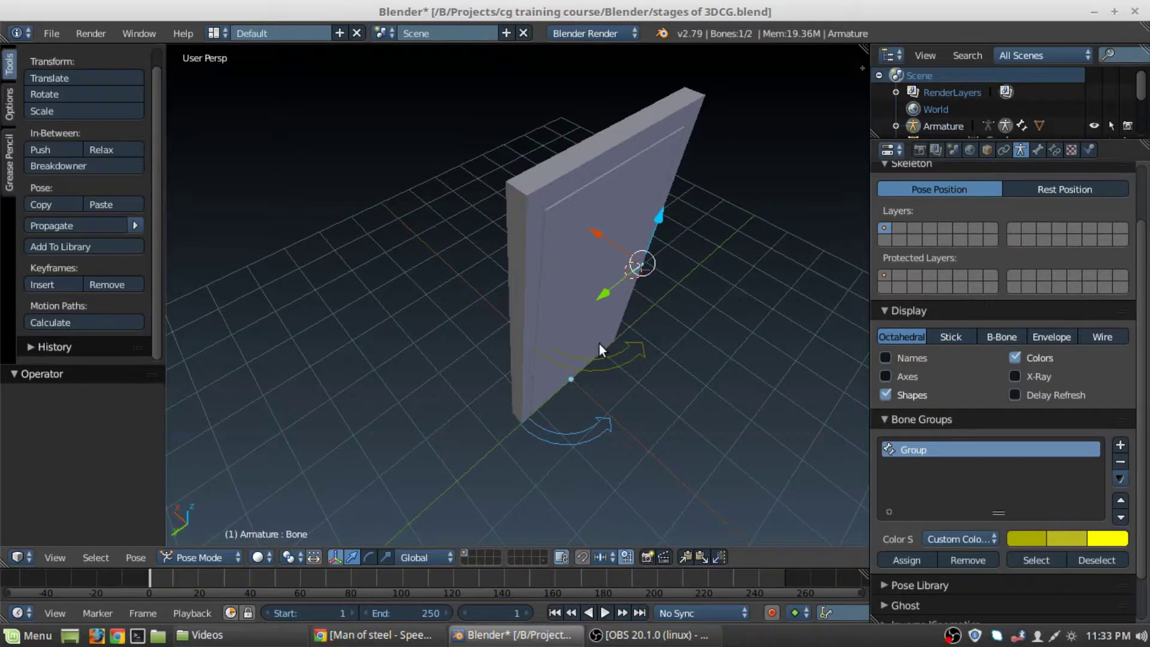
{"action": "middle_click_drag", "start_coordinate": [600, 344], "coordinate": [524, 373]}
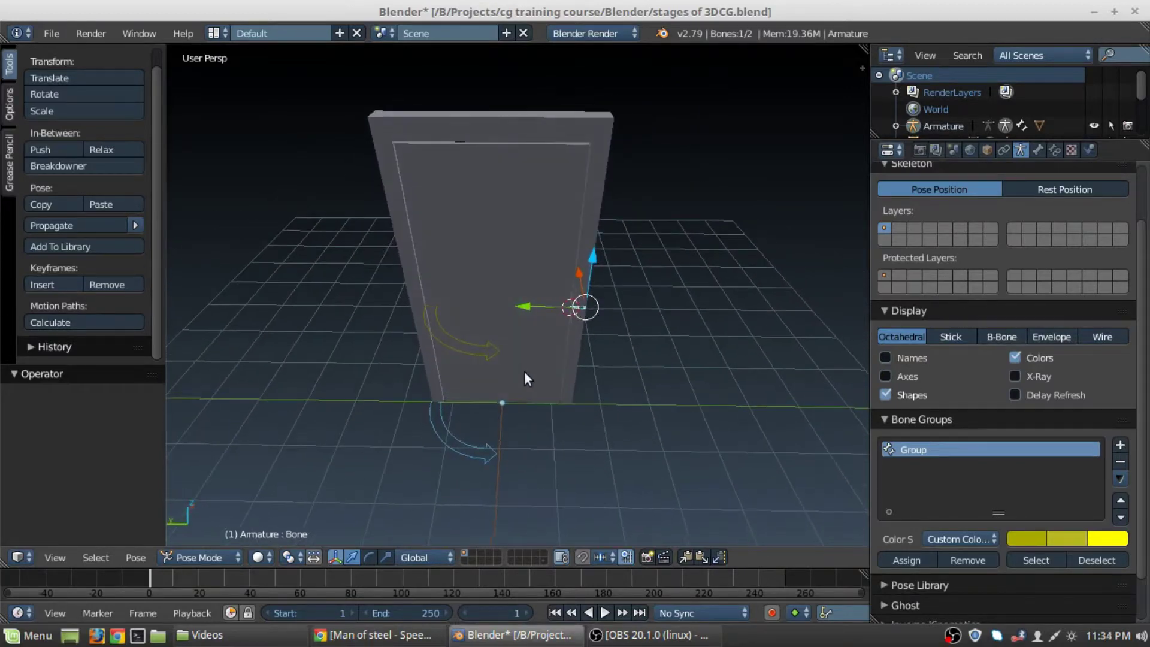
Step: Send the blue Circle arrow object to another layer, then reselect the armature
{"action": "key", "text": "a"}
{"action": "right_click", "coordinate": [491, 347]}
{"action": "middle_click_drag", "start_coordinate": [598, 271], "coordinate": [548, 498], "text": "shift"}
{"action": "right_click", "coordinate": [527, 493]}
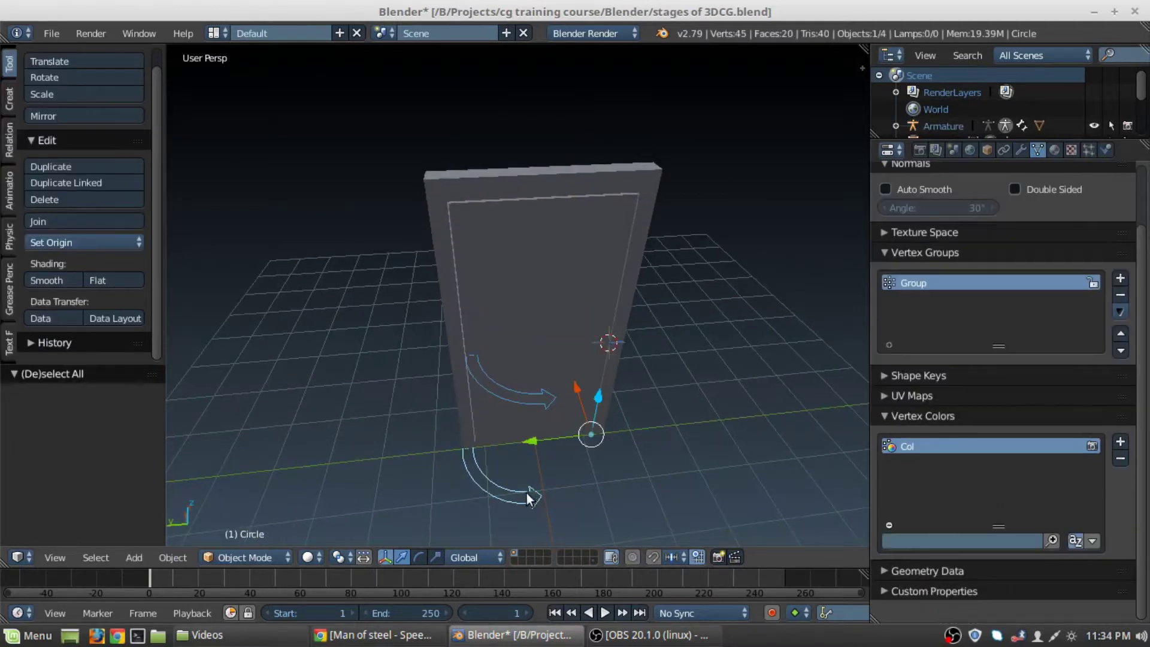
{"action": "key", "text": "m"}
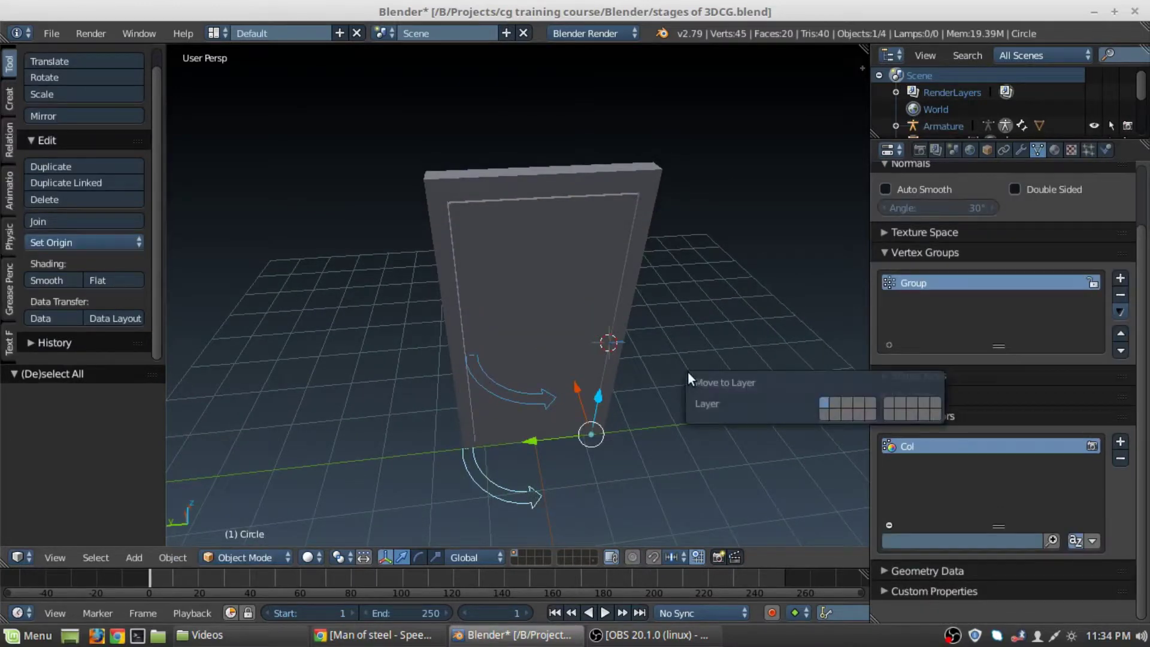
{"action": "left_click", "coordinate": [826, 416]}
{"action": "right_click", "coordinate": [555, 366]}
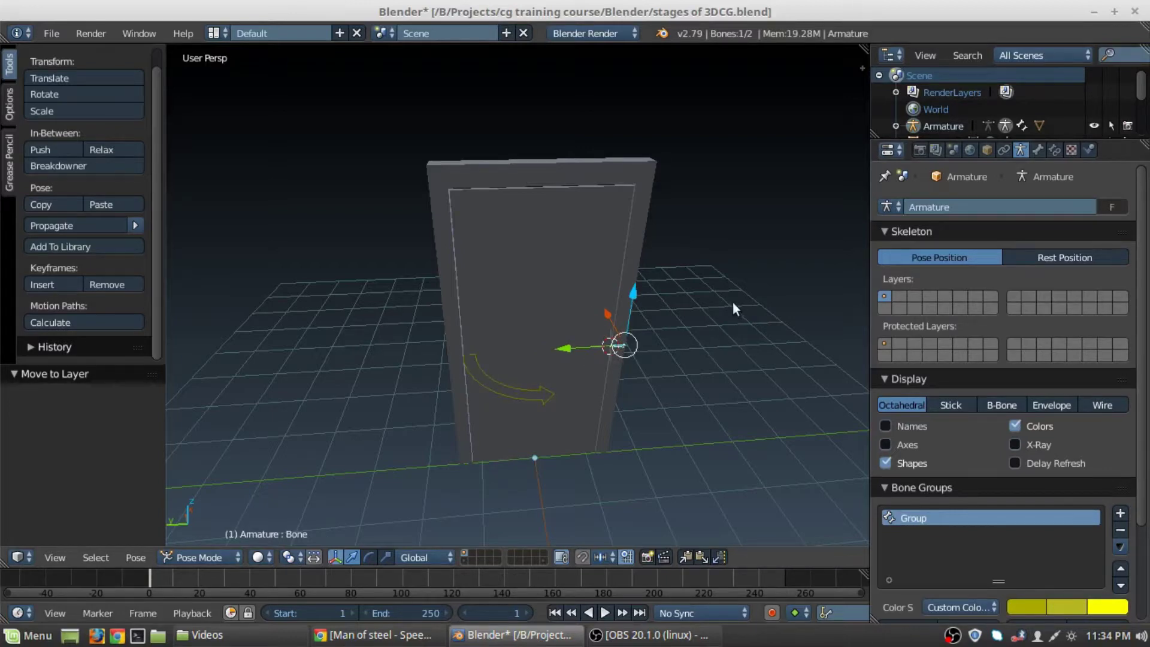
Step: Put Bone on the second bone layer, then select Bone.001
{"action": "key", "text": "m"}
{"action": "left_click", "coordinate": [876, 325]}
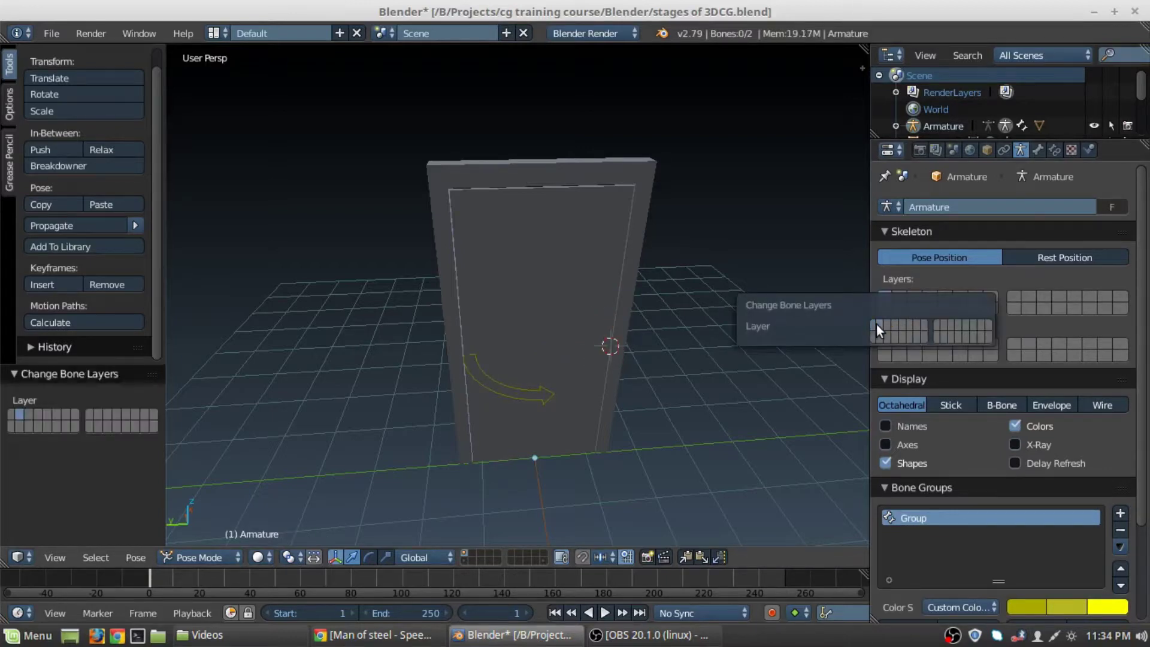
{"action": "middle_click_drag", "start_coordinate": [685, 364], "coordinate": [810, 390]}
{"action": "key", "text": "2"}
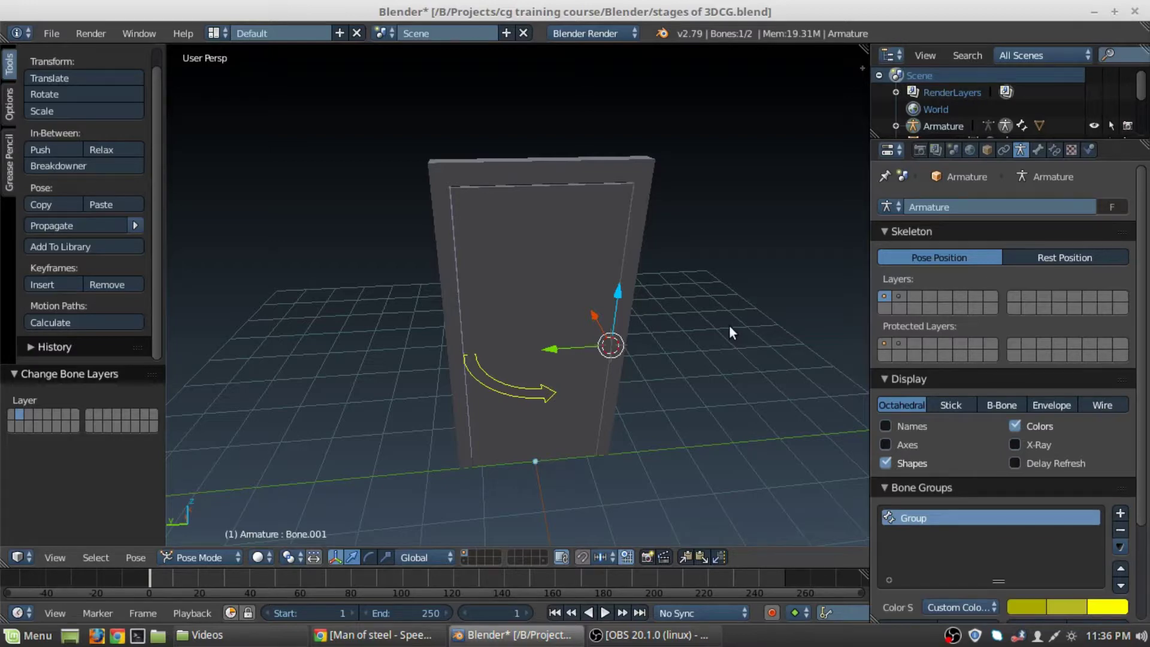
Step: Lock Bone.001's X and Y rotation in the sidebar's Transform panel
{"action": "key", "text": "n"}
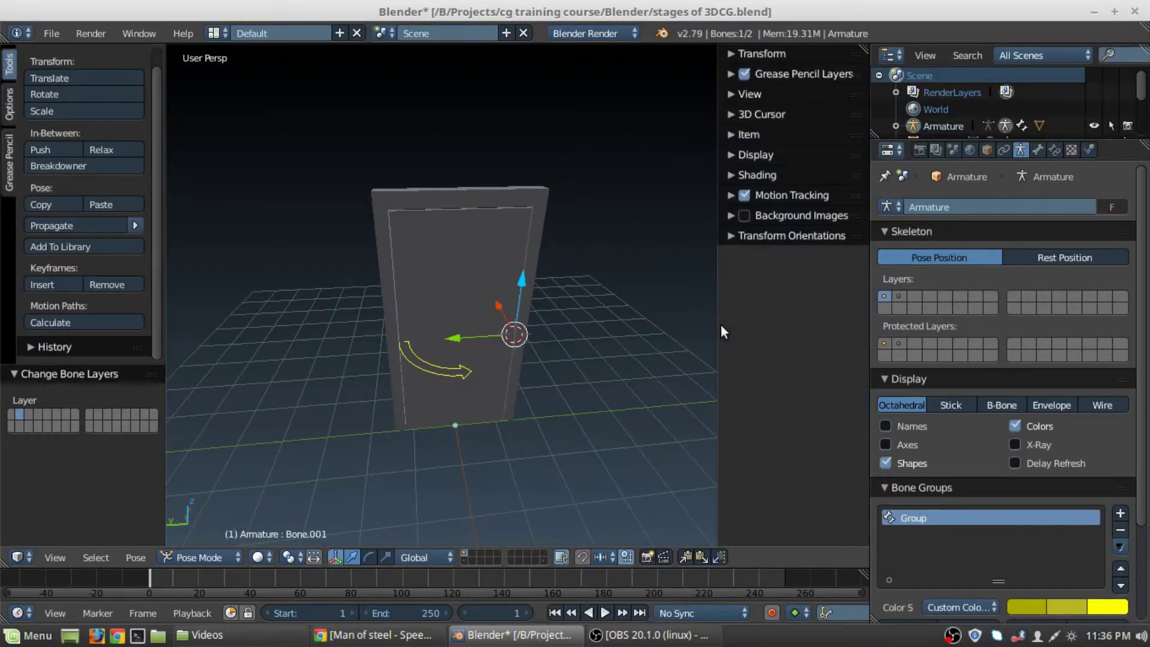
{"action": "left_click", "coordinate": [745, 54]}
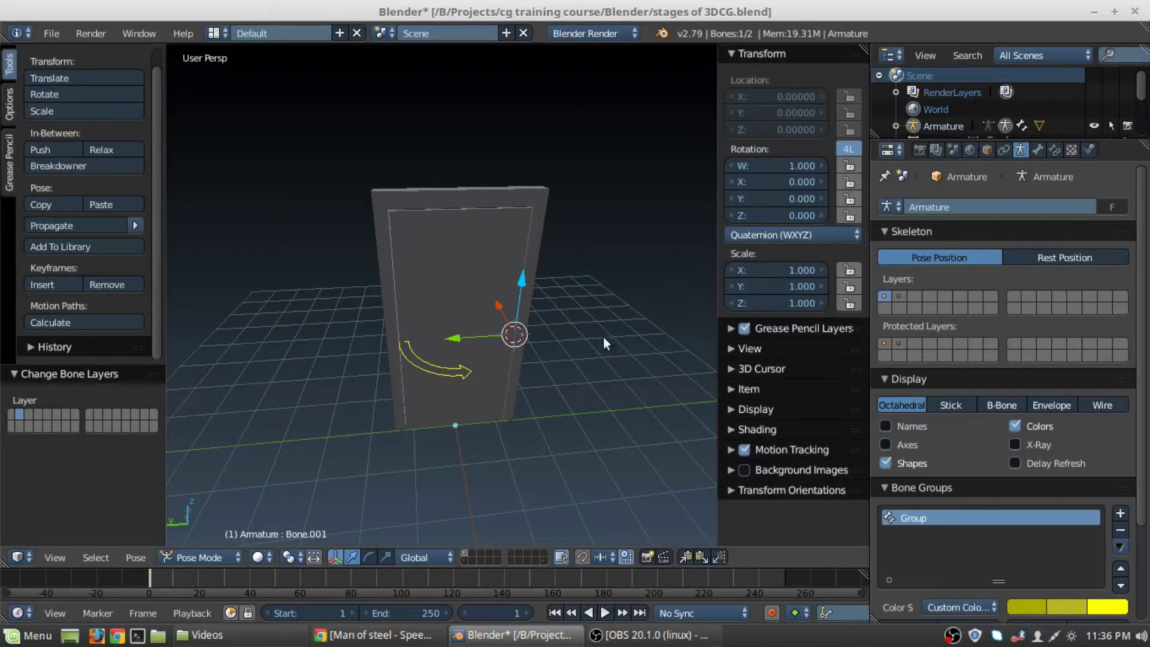
{"action": "scroll", "coordinate": [603, 337], "scroll_direction": "up", "scroll_amount": 3}
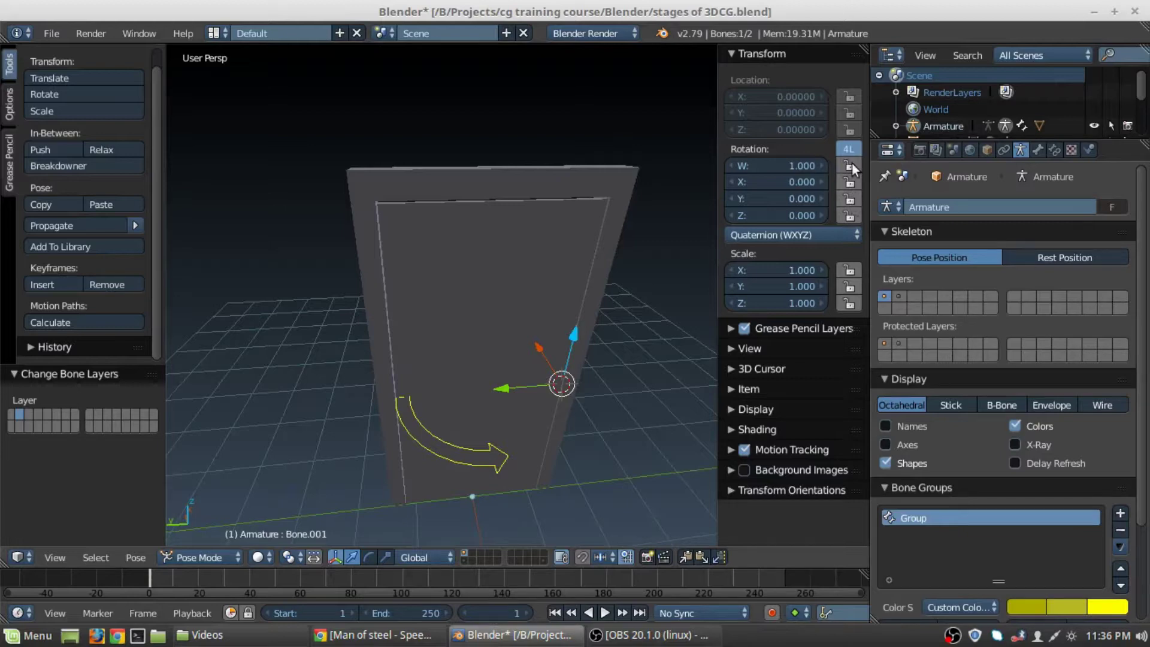
{"action": "left_click", "coordinate": [851, 181]}
{"action": "left_click", "coordinate": [851, 198]}
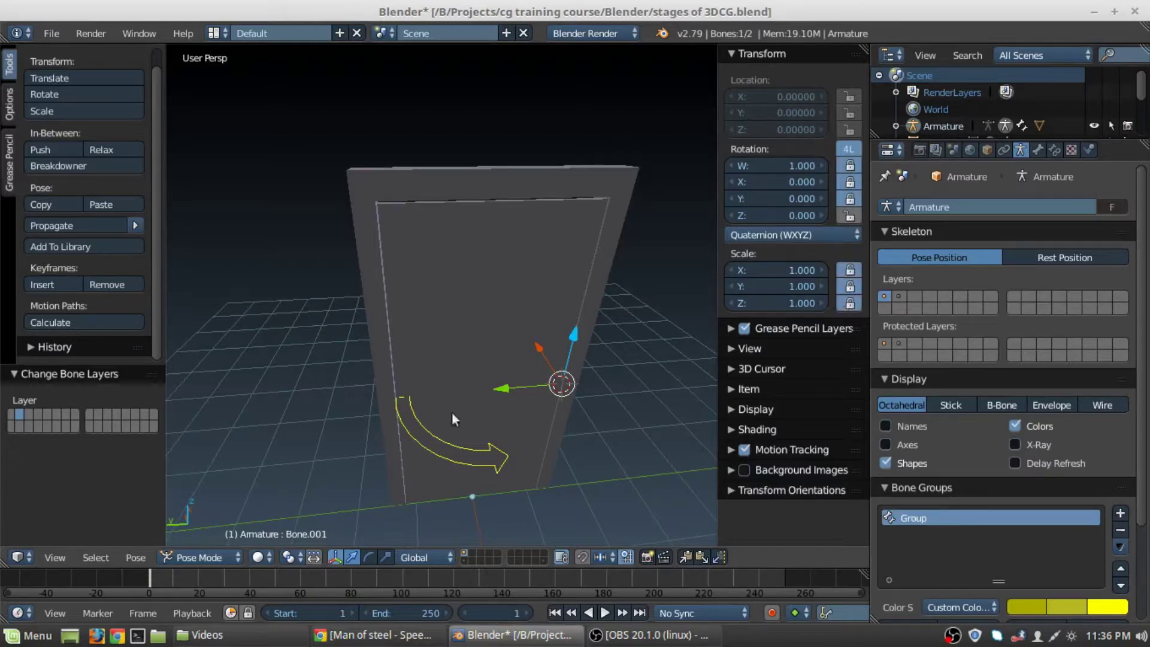
Step: Adjust the view around the door, then deselect and reselect the door bone
{"action": "middle_click_drag", "start_coordinate": [440, 415], "coordinate": [381, 422], "text": "shift"}
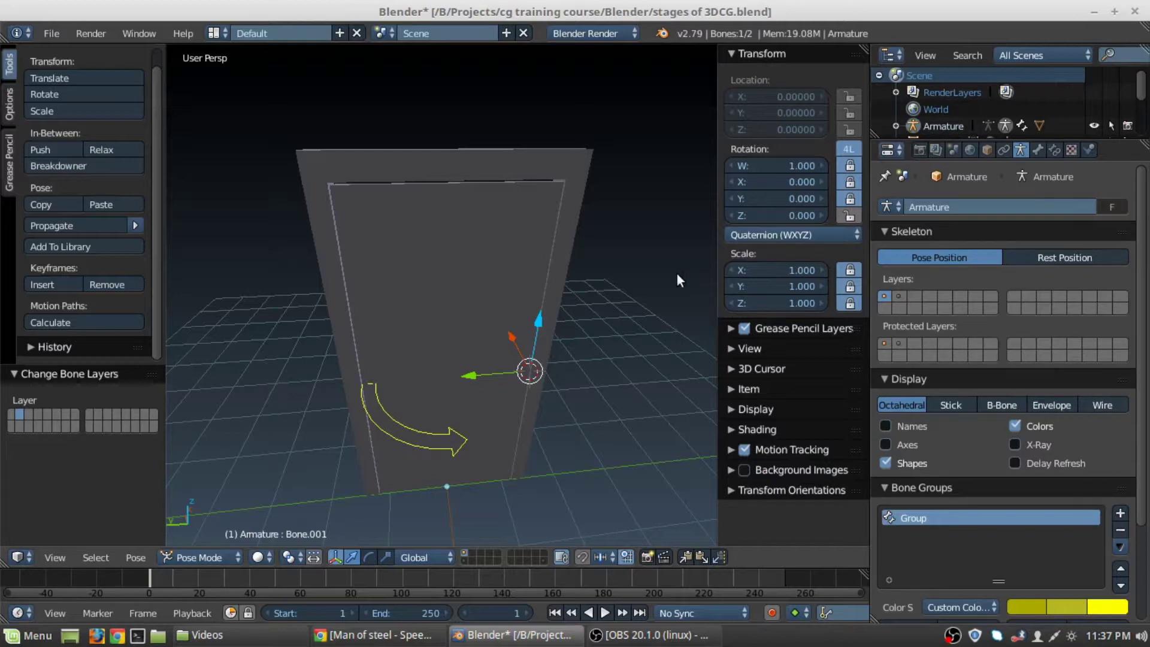
{"action": "middle_click_drag", "start_coordinate": [563, 291], "coordinate": [526, 469]}
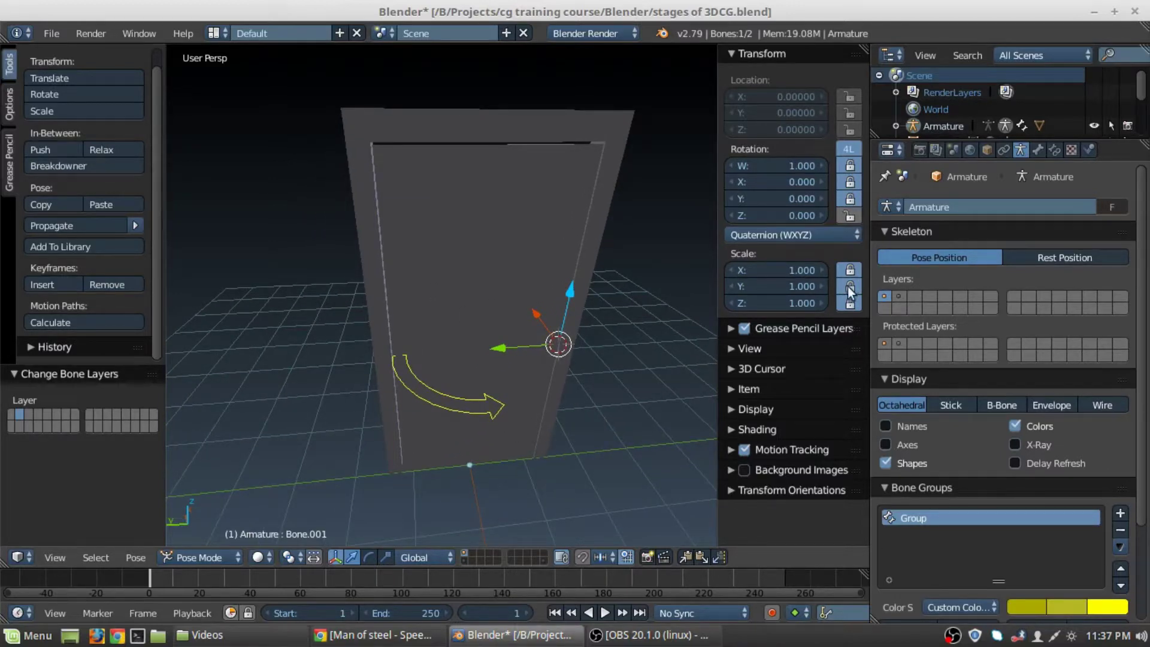
{"action": "middle_click_drag", "start_coordinate": [524, 386], "coordinate": [458, 400]}
{"action": "key", "text": "a"}
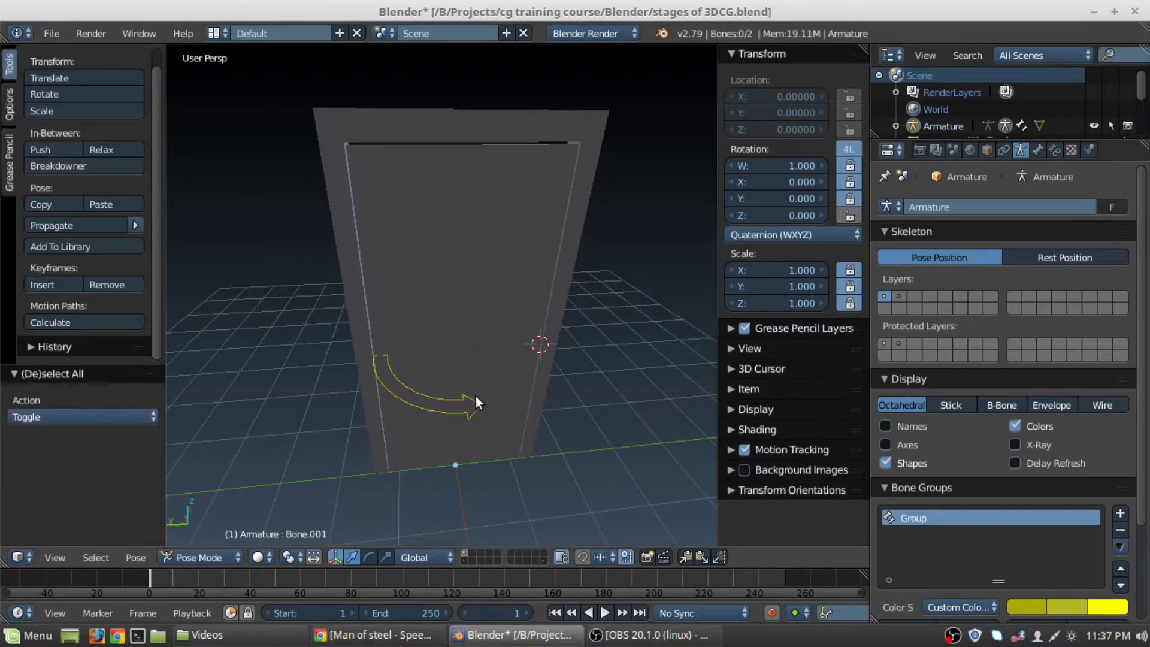
{"action": "scroll", "coordinate": [491, 403], "scroll_direction": "down", "scroll_amount": 2}
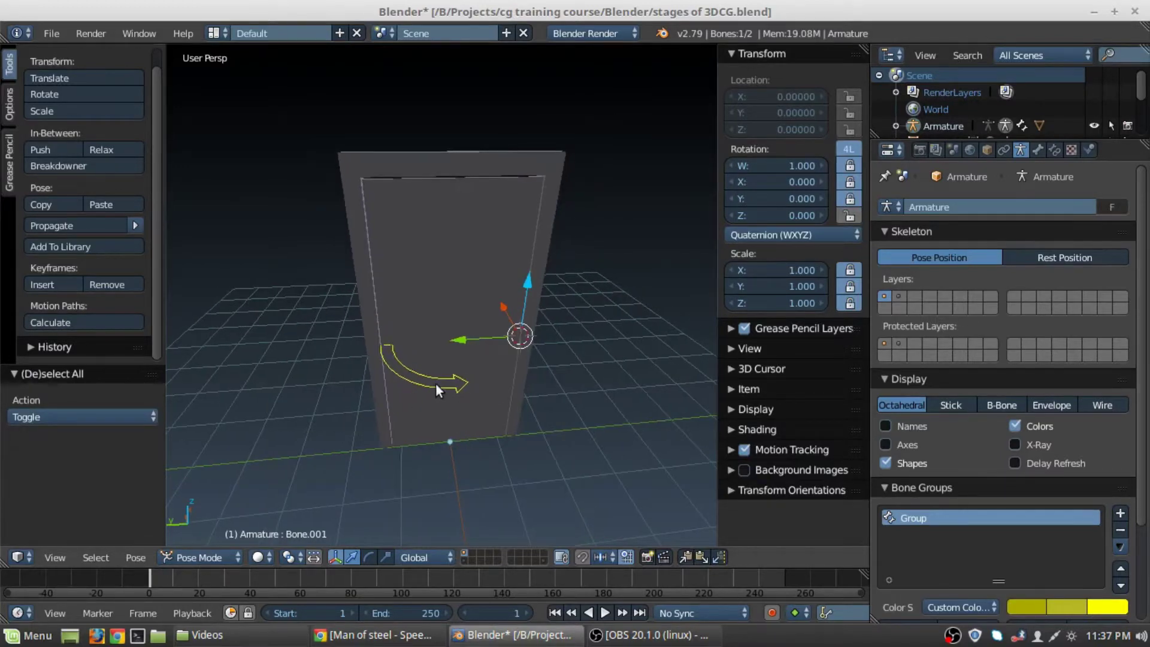
{"action": "key", "text": "a"}
{"action": "scroll", "coordinate": [477, 528], "scroll_direction": "up", "scroll_amount": 2}
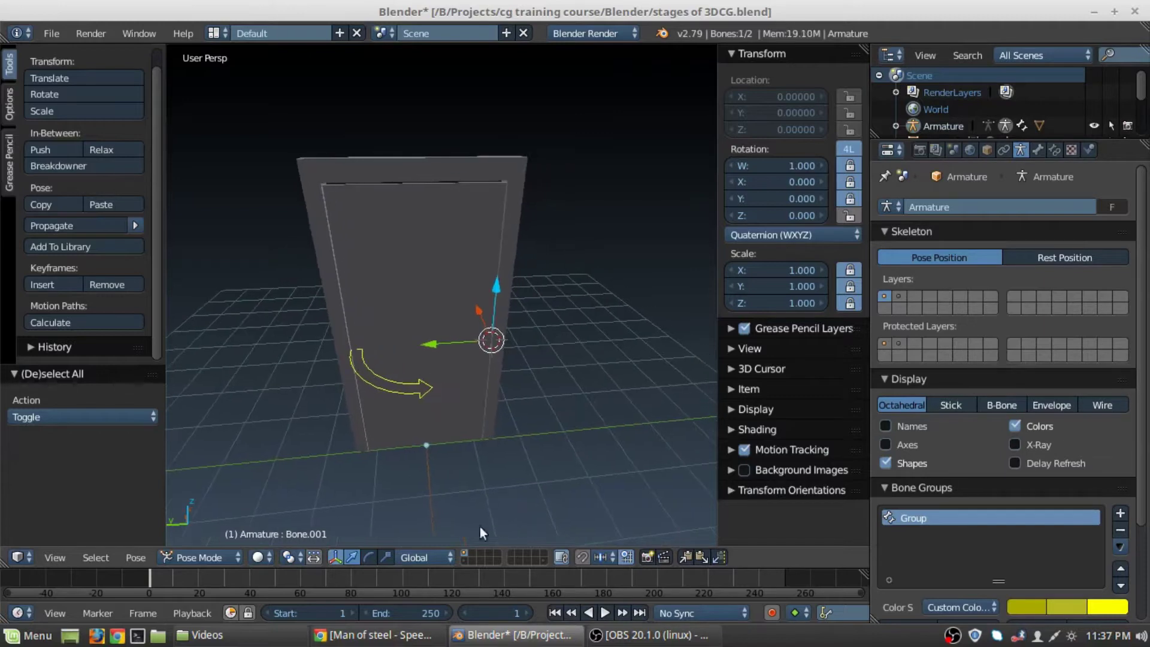
Step: Test-rotate the door bone three times, cancelling each swing
{"action": "key", "text": "r"}
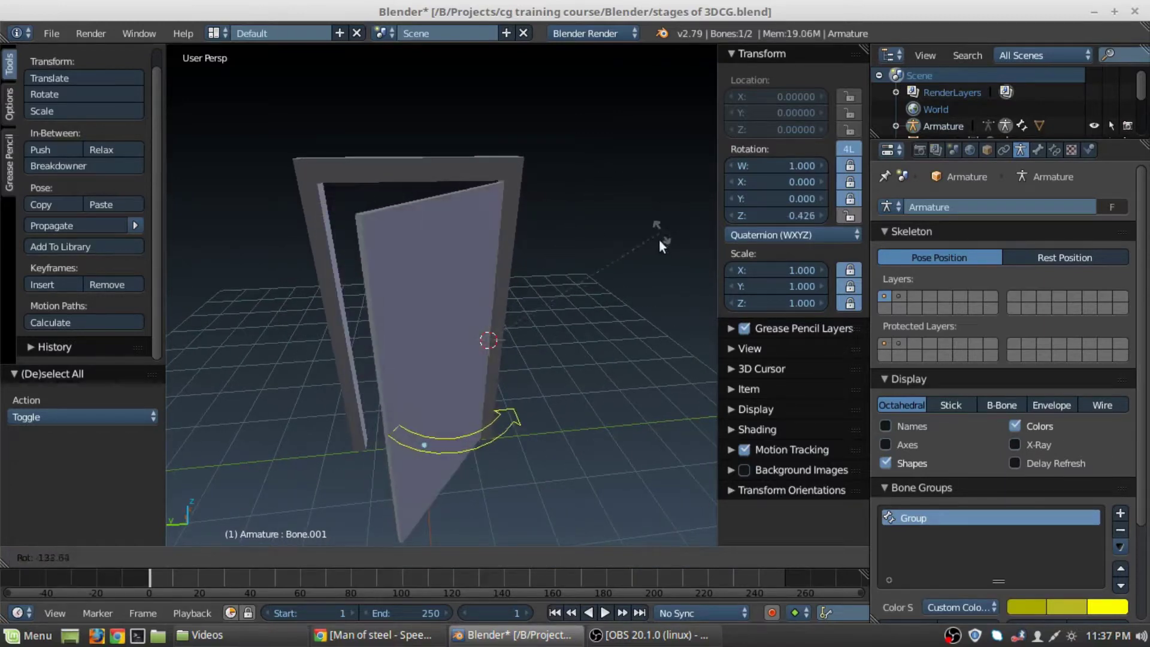
{"action": "key", "text": "Escape"}
{"action": "middle_click_drag", "start_coordinate": [620, 339], "coordinate": [538, 383]}
{"action": "key", "text": "r"}
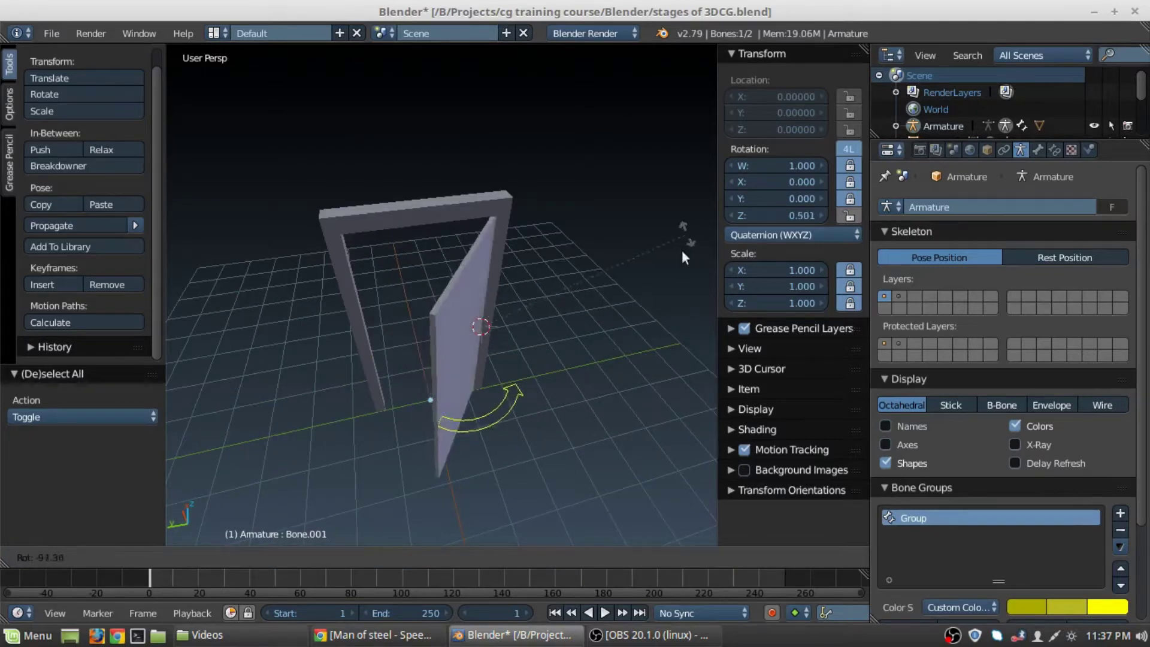
{"action": "key", "text": "Escape"}
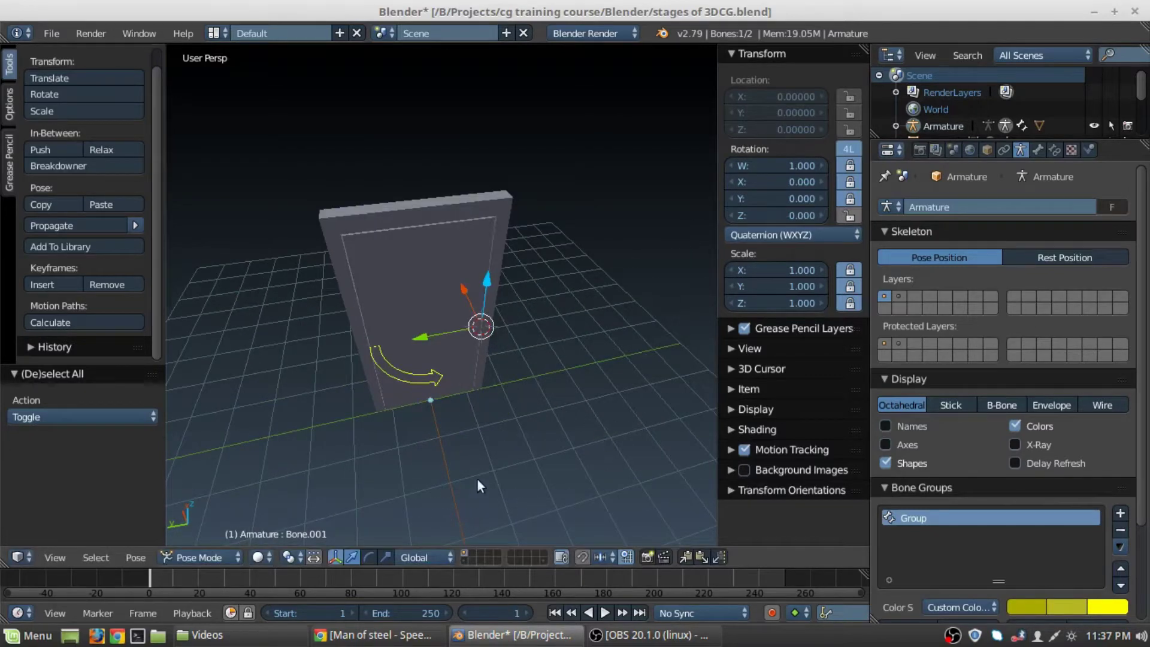
{"action": "key", "text": "r"}
{"action": "key", "text": "Escape"}
Step: Test-scale and rotate the bone, cancel both, and hide the transform sidebar
{"action": "key", "text": "s"}
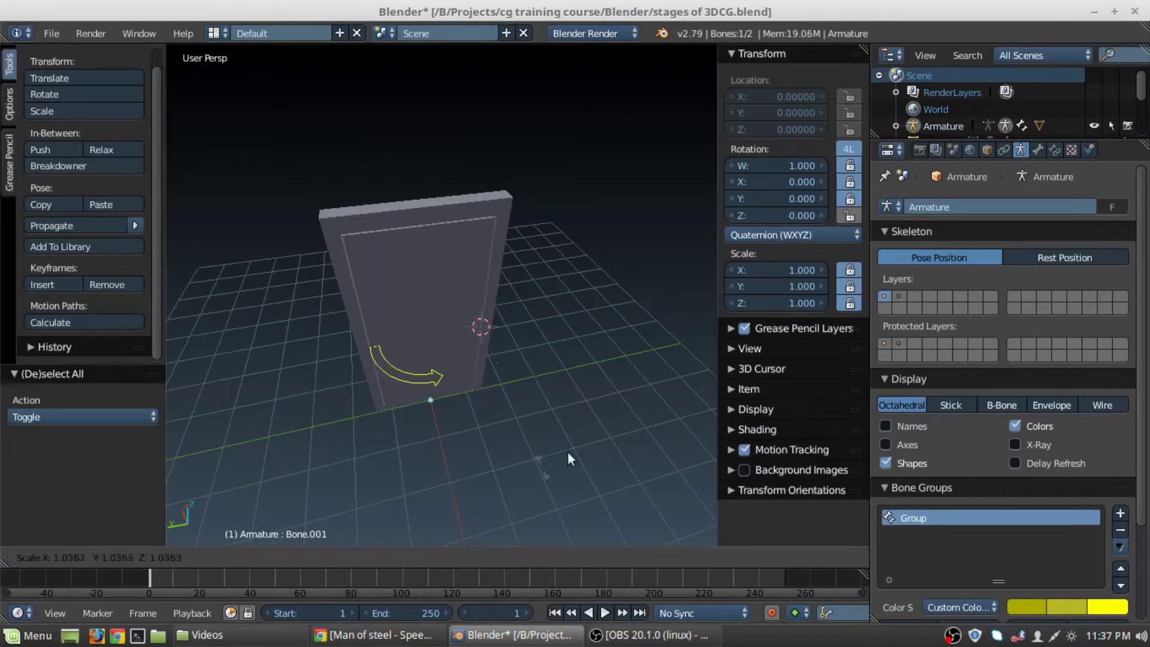
{"action": "key", "text": "Escape"}
{"action": "key", "text": "r"}
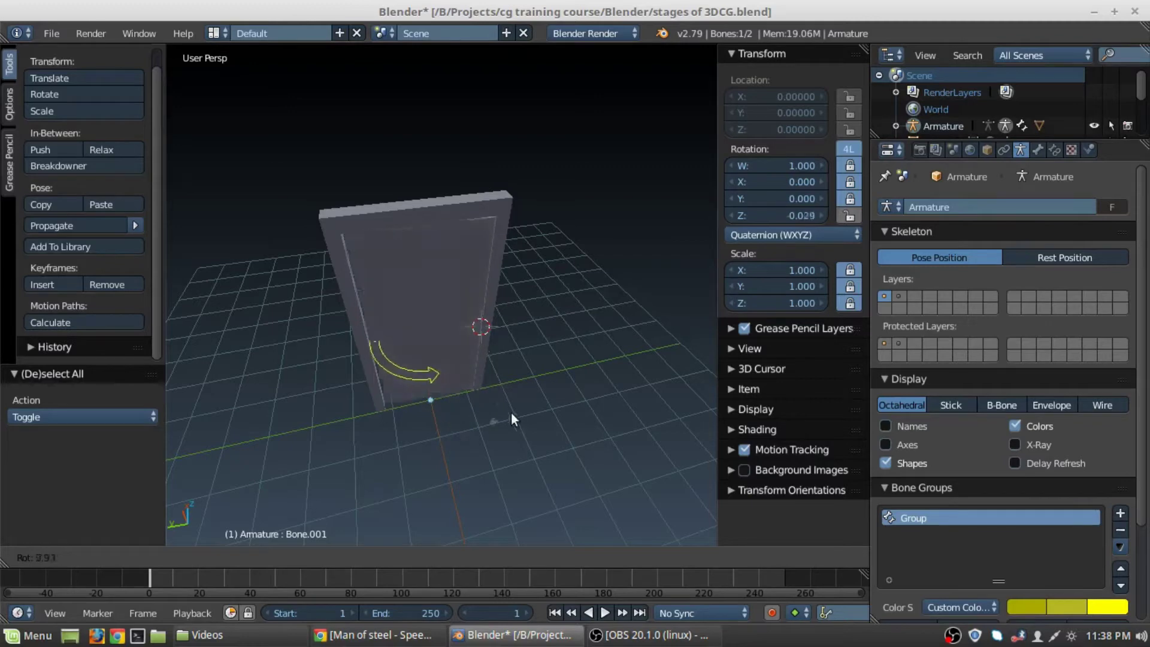
{"action": "key", "text": "Escape"}
{"action": "middle_click_drag", "start_coordinate": [461, 383], "coordinate": [518, 315]}
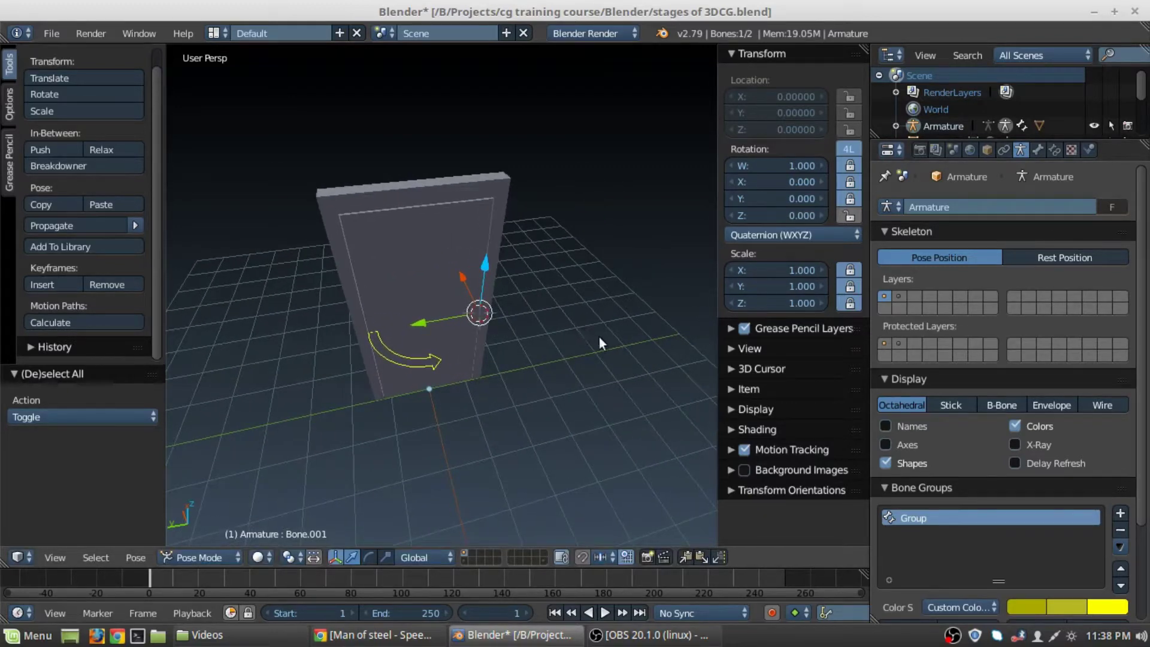
{"action": "key", "text": "n"}
{"action": "middle_click_drag", "start_coordinate": [491, 363], "coordinate": [507, 359]}
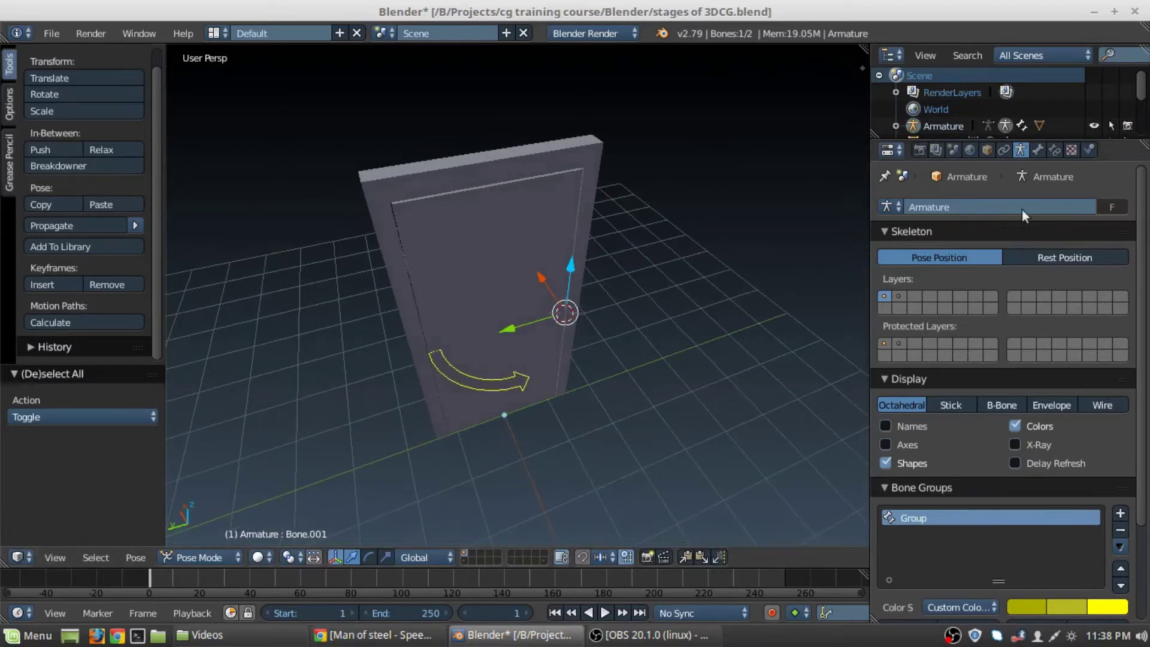
Step: Add a Limit Rotation bone constraint to Bone.001, then delete it
{"action": "left_click", "coordinate": [1054, 150]}
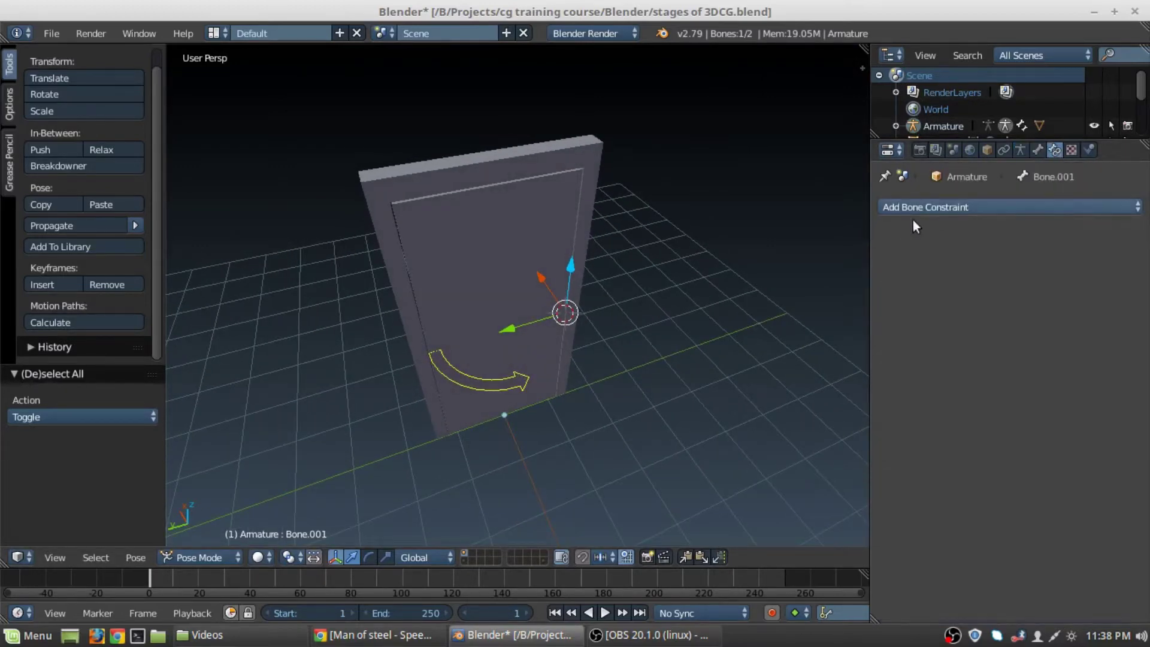
{"action": "left_click", "coordinate": [976, 208]}
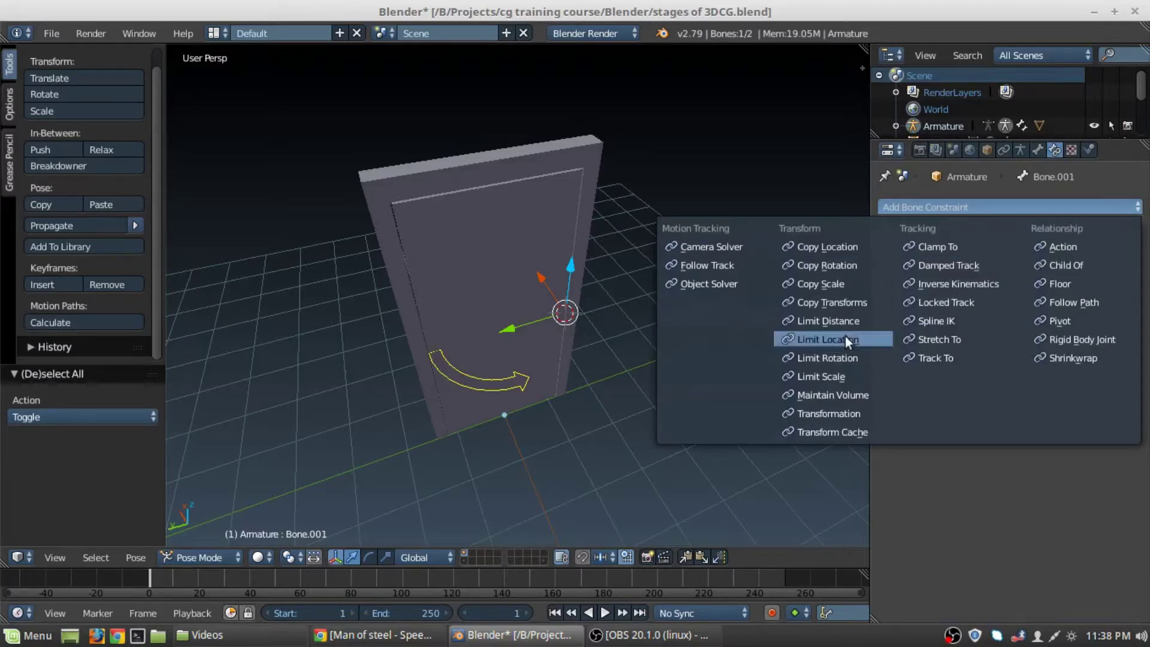
{"action": "left_click", "coordinate": [844, 357]}
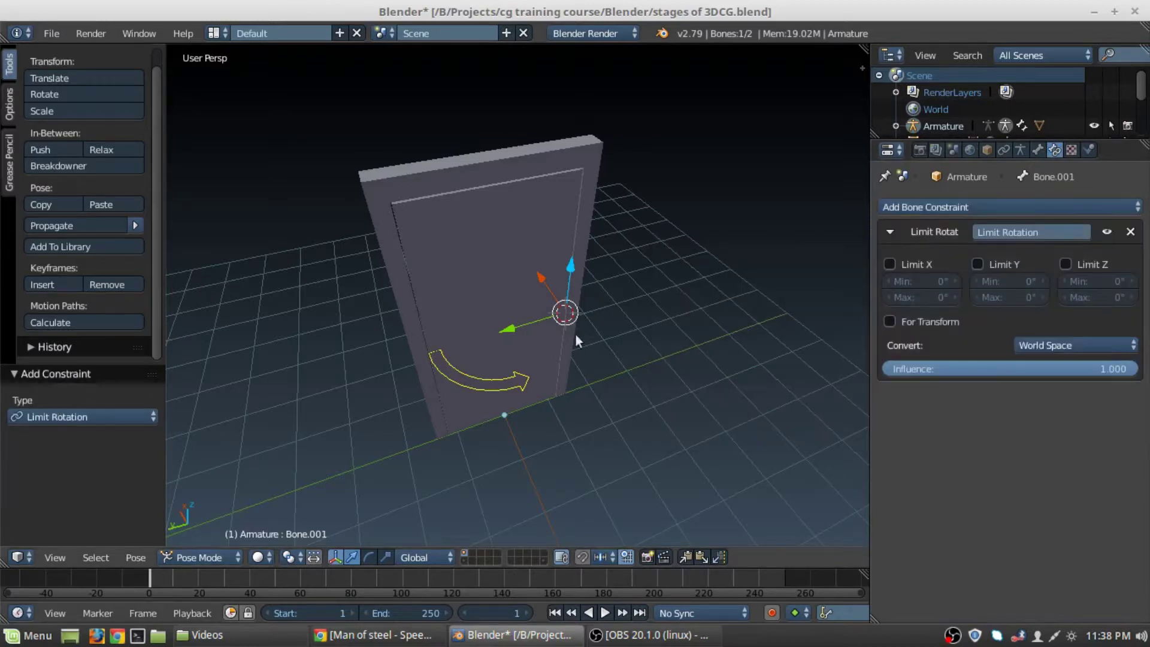
{"action": "middle_click_drag", "start_coordinate": [575, 338], "coordinate": [604, 380]}
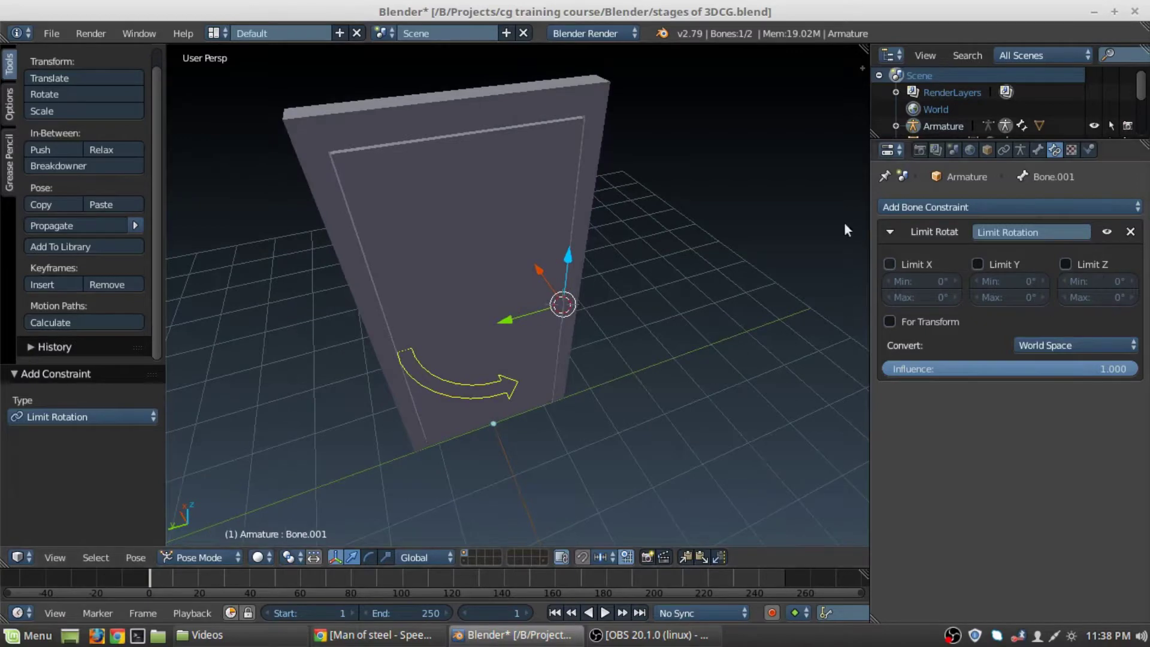
{"action": "left_click", "coordinate": [1132, 232]}
{"action": "middle_click_drag", "start_coordinate": [488, 351], "coordinate": [559, 442]}
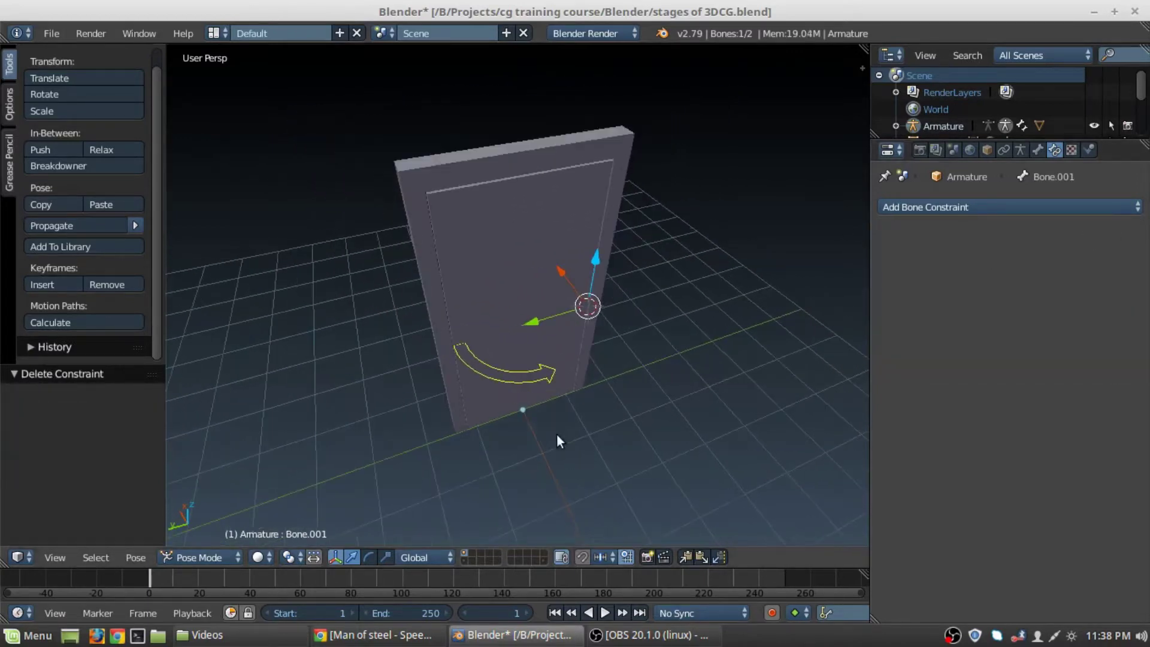
{"action": "middle_click_drag", "start_coordinate": [658, 278], "coordinate": [605, 419]}
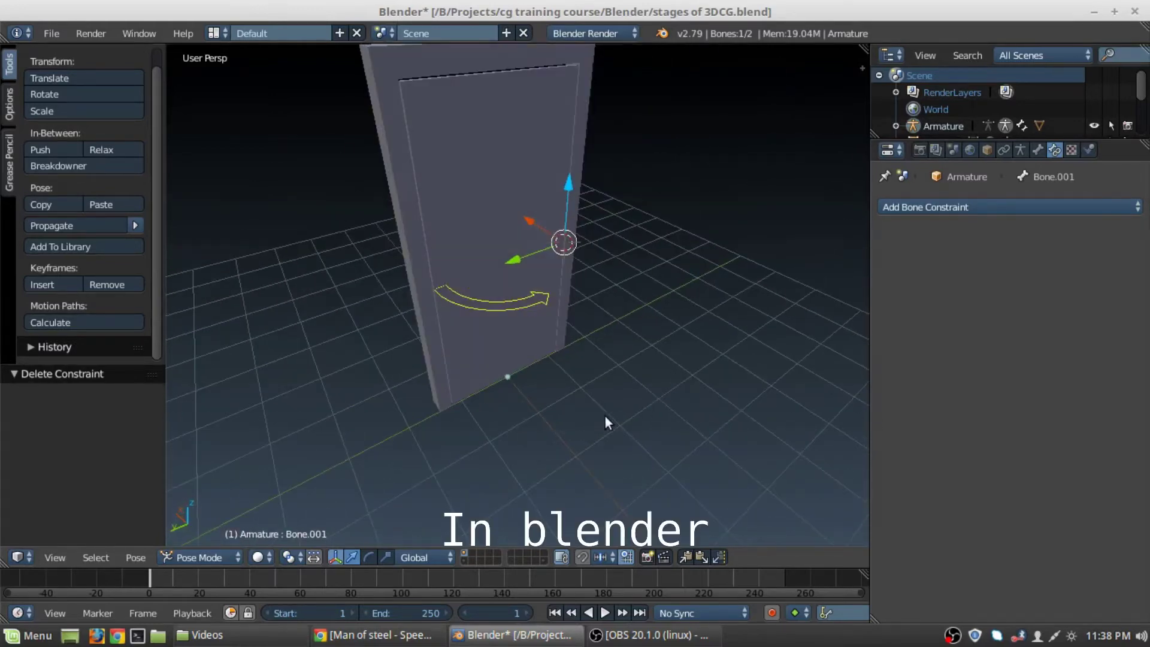
Step: Cancel a test rotation and move the door bone to another bone layer
{"action": "key", "text": "r"}
{"action": "right_click", "coordinate": [647, 360]}
{"action": "middle_click_drag", "start_coordinate": [647, 361], "coordinate": [569, 372]}
{"action": "key", "text": "m"}
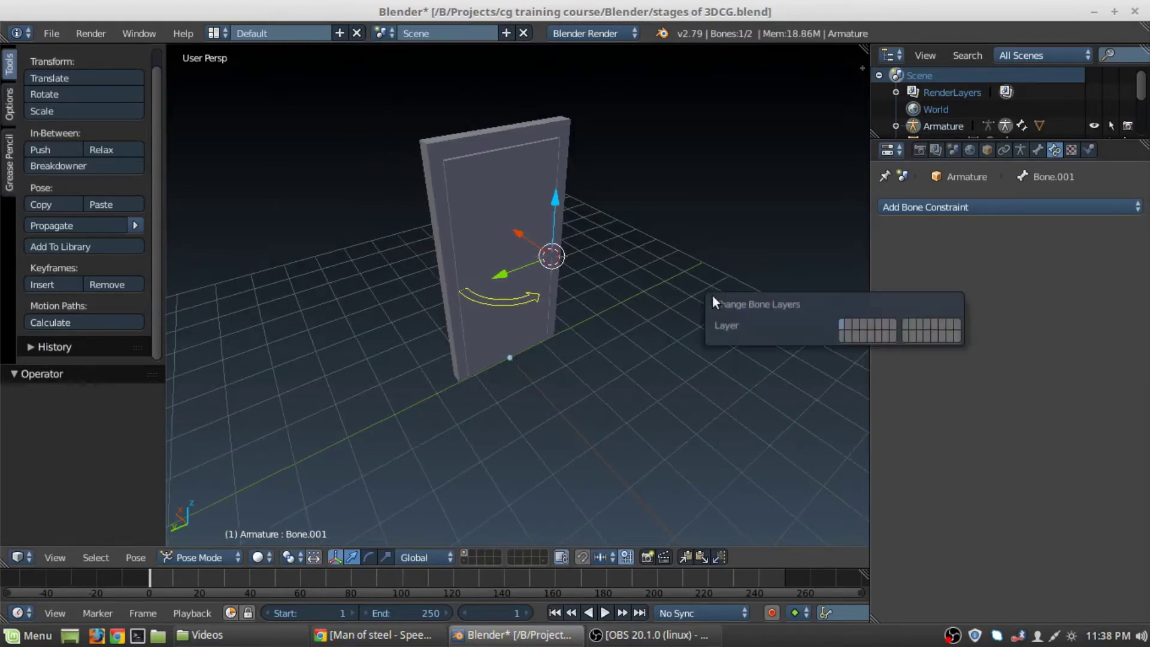
{"action": "left_click", "coordinate": [849, 337]}
Step: In Object Mode, move the door to layer 11 and the frame to layer 12
{"action": "key", "text": "ctrl+Tab"}
{"action": "right_click", "coordinate": [504, 264]}
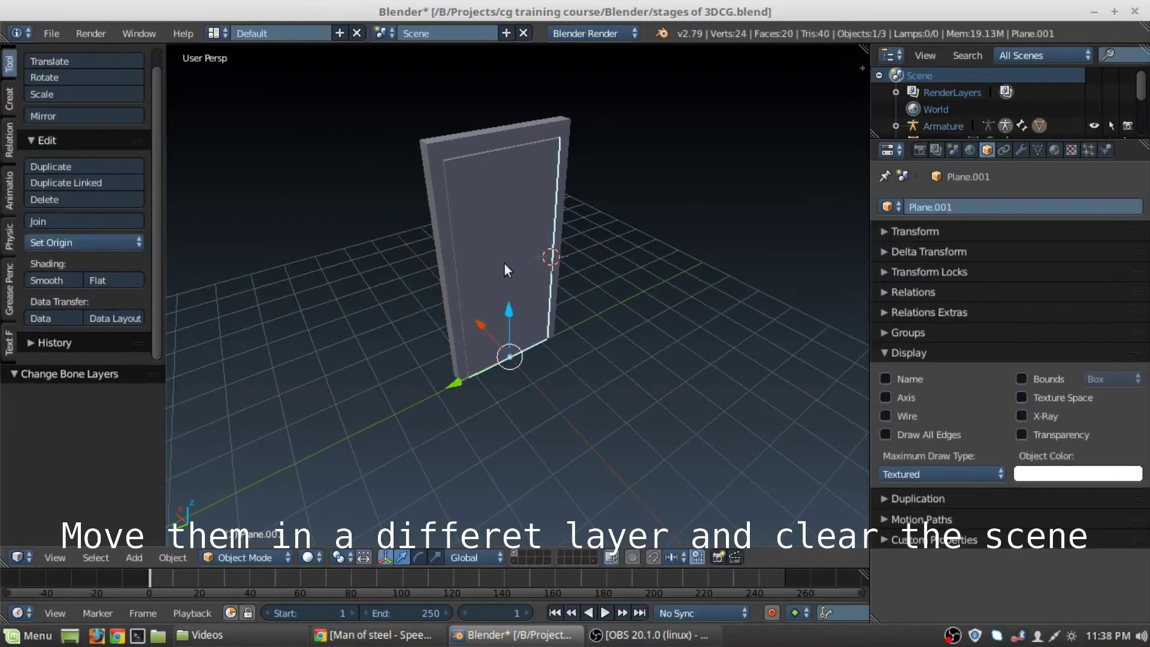
{"action": "key", "text": "m"}
{"action": "left_click", "coordinate": [810, 333]}
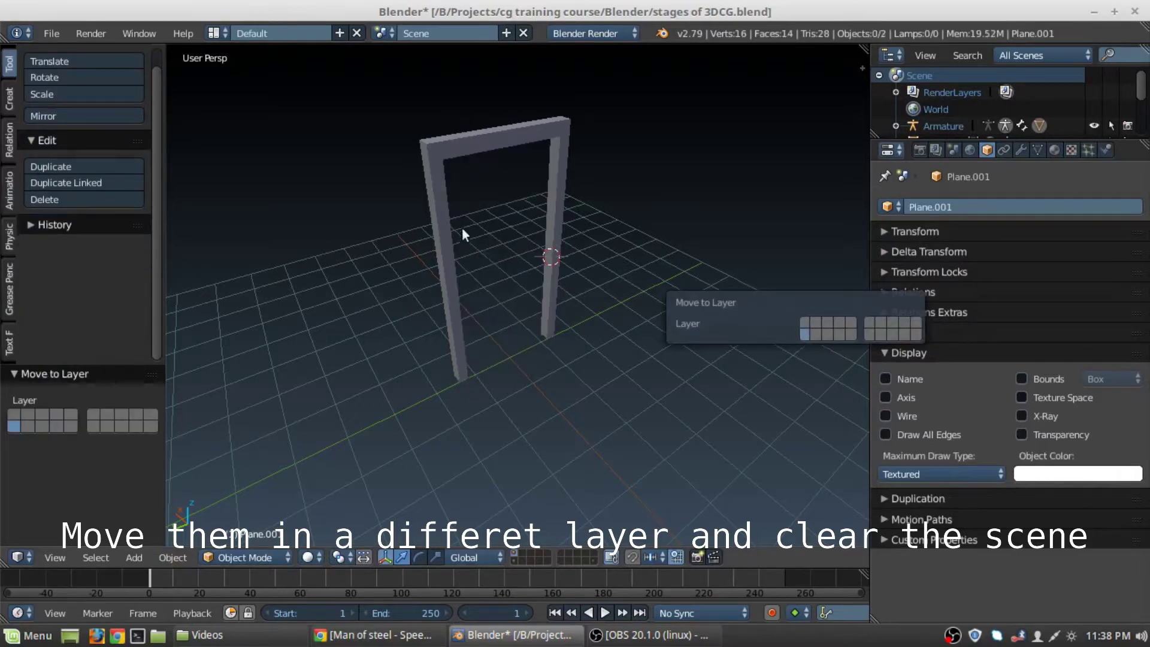
{"action": "right_click", "coordinate": [534, 243]}
{"action": "key", "text": "m"}
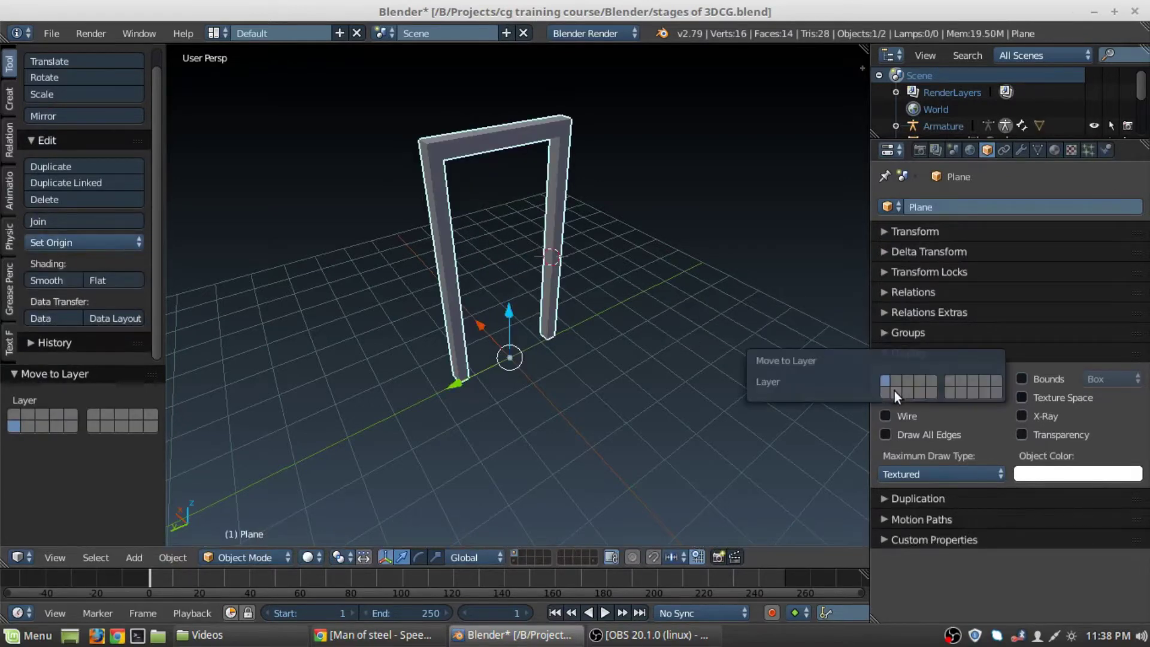
{"action": "left_click", "coordinate": [893, 391]}
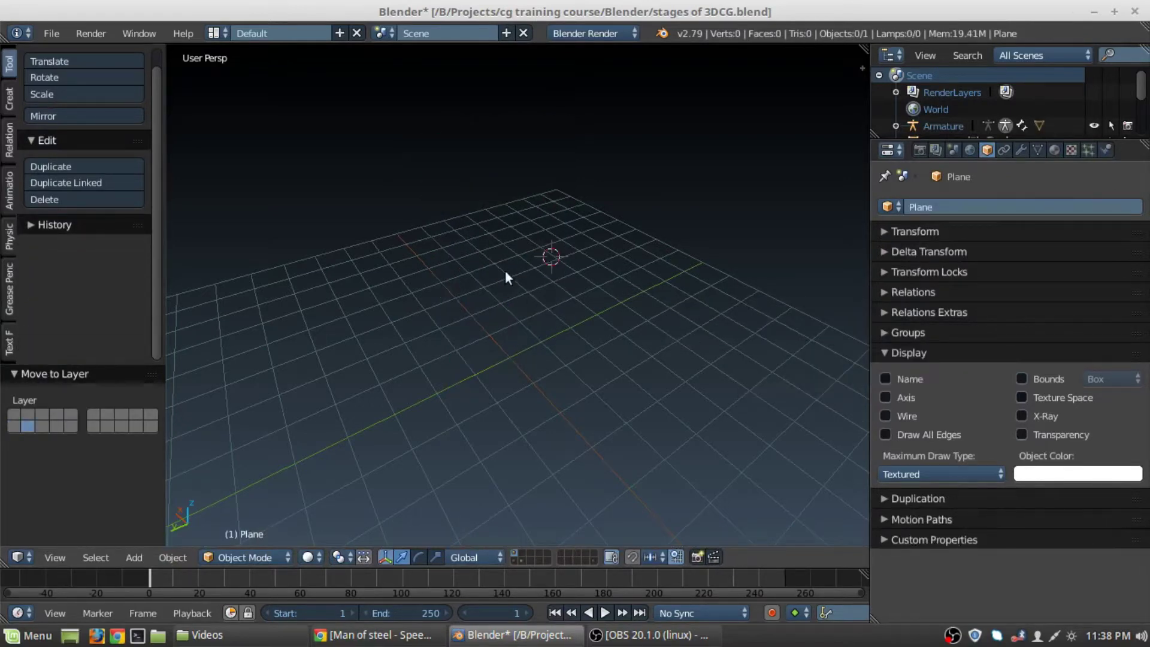
{"action": "middle_click_drag", "start_coordinate": [501, 268], "coordinate": [606, 265]}
Step: Snap the 3D cursor back to the world origin
{"action": "key", "text": "shift+s"}
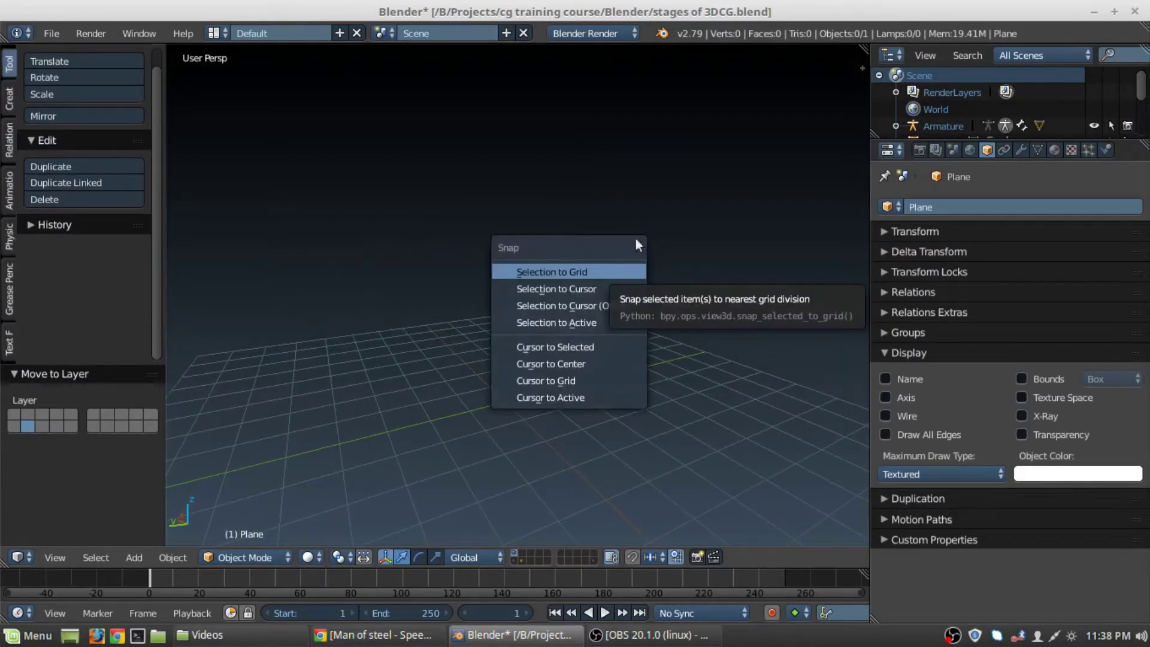
{"action": "left_click", "coordinate": [579, 364]}
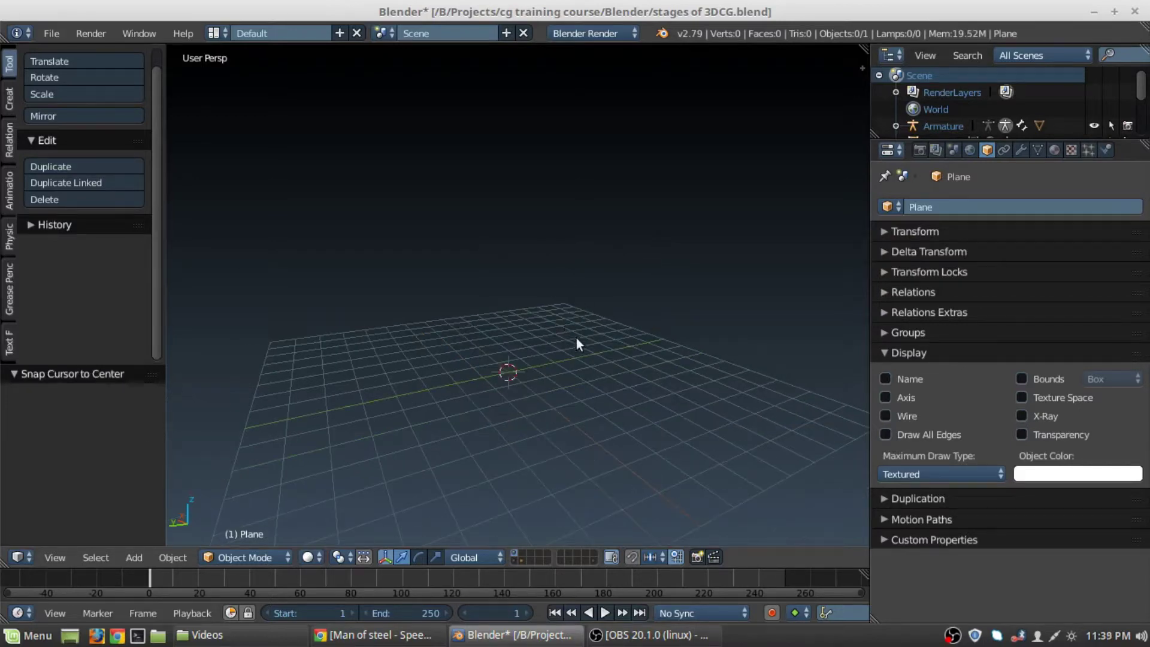
{"action": "middle_click_drag", "start_coordinate": [576, 338], "coordinate": [620, 338]}
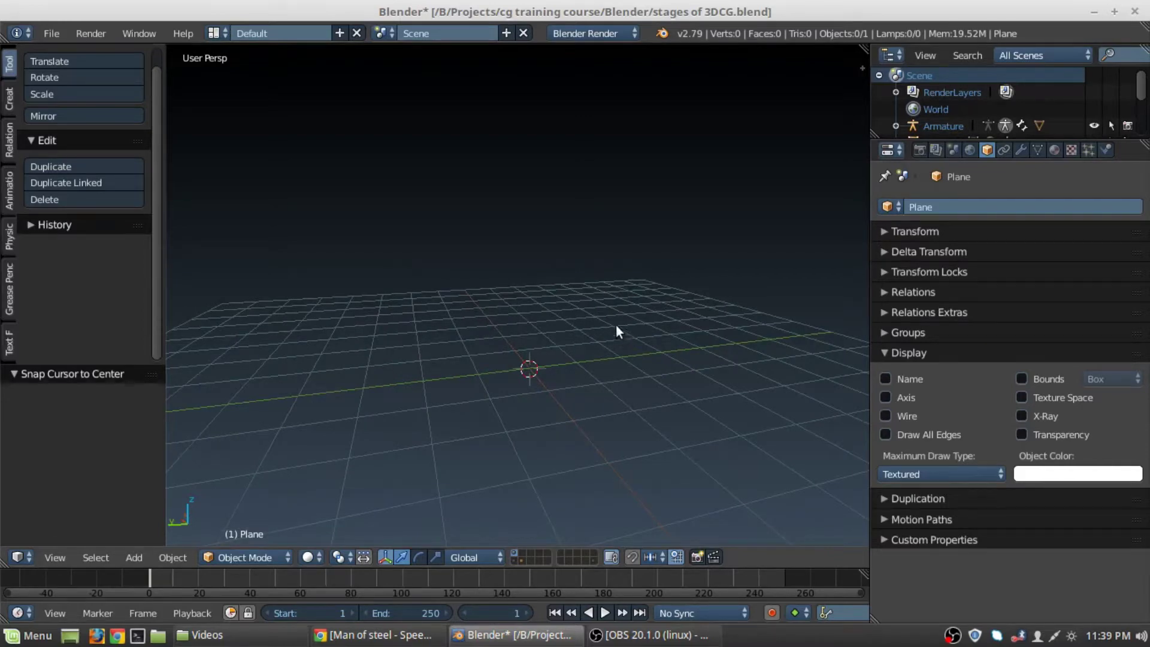
{"action": "middle_click_drag", "start_coordinate": [637, 315], "coordinate": [619, 343]}
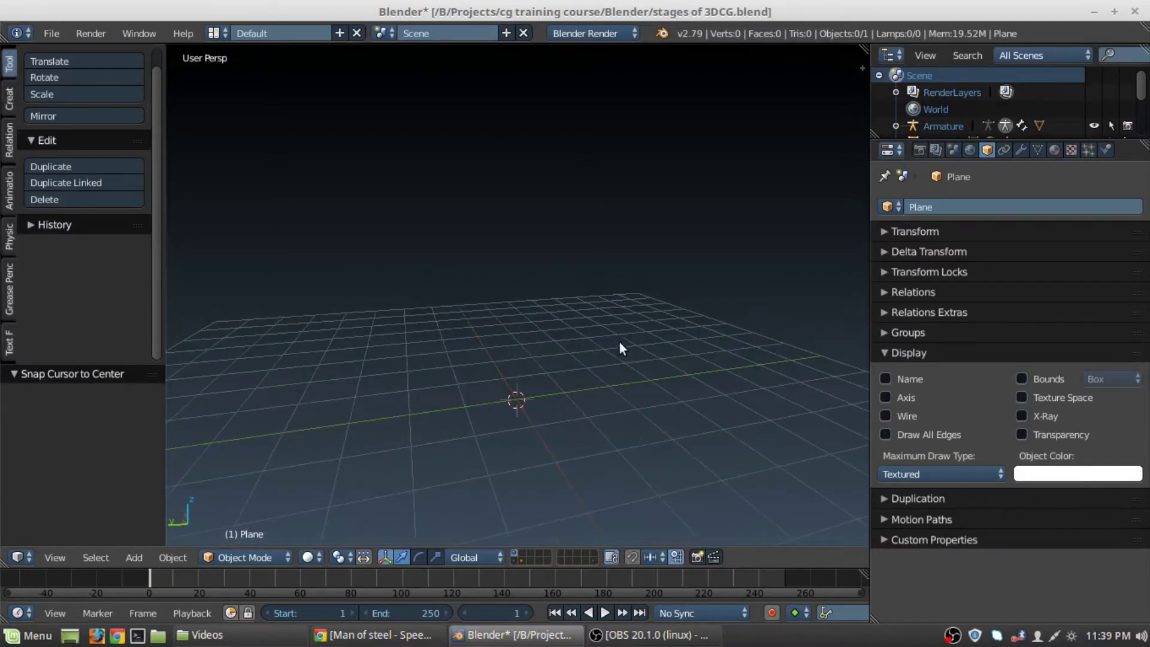
{"action": "key", "text": "shift+a"}
{"action": "mouse_move", "coordinate": [621, 343]}
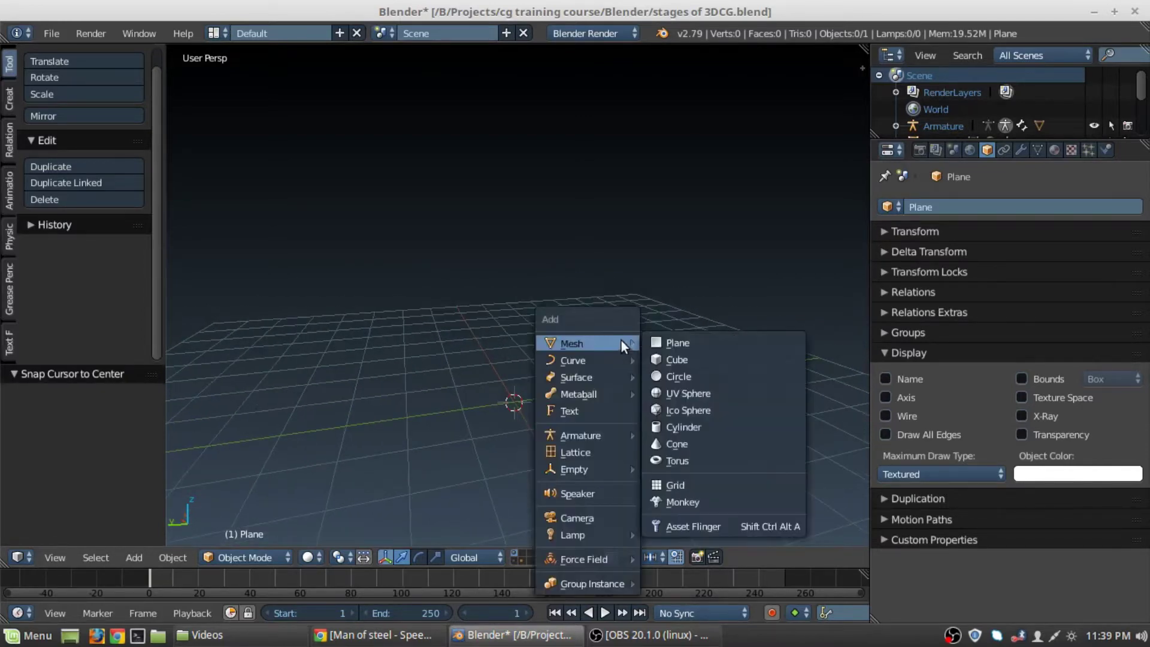
Step: Add a UV sphere at the 3D cursor and shade it smooth
{"action": "left_click", "coordinate": [670, 396]}
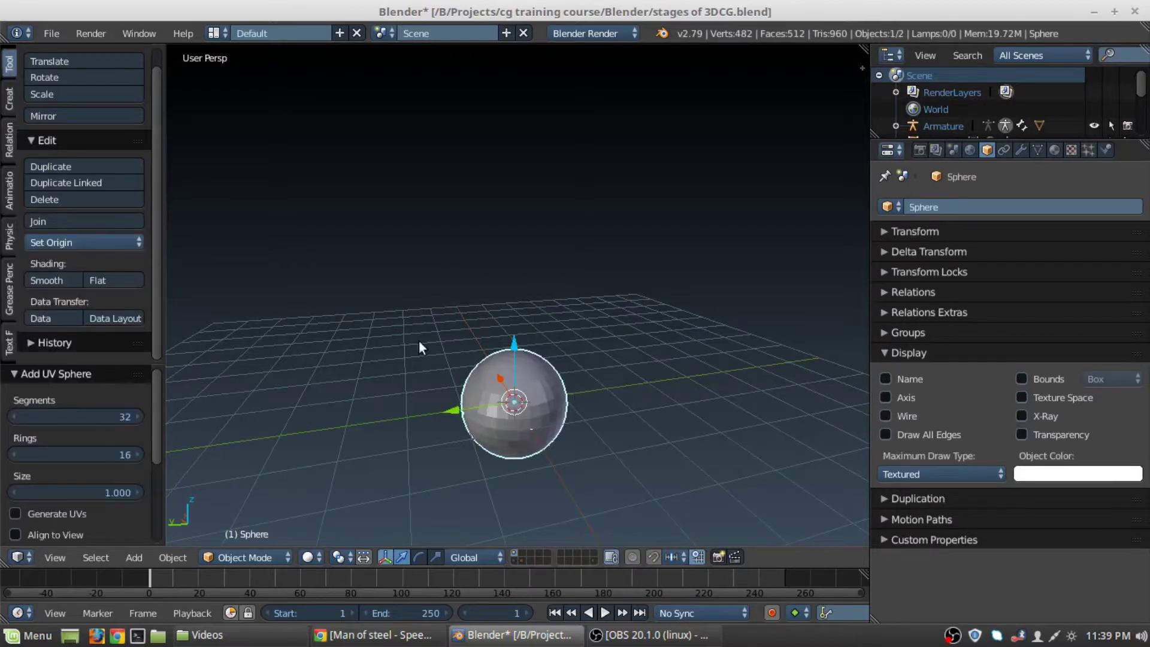
{"action": "scroll", "coordinate": [419, 347], "scroll_direction": "down", "scroll_amount": 1}
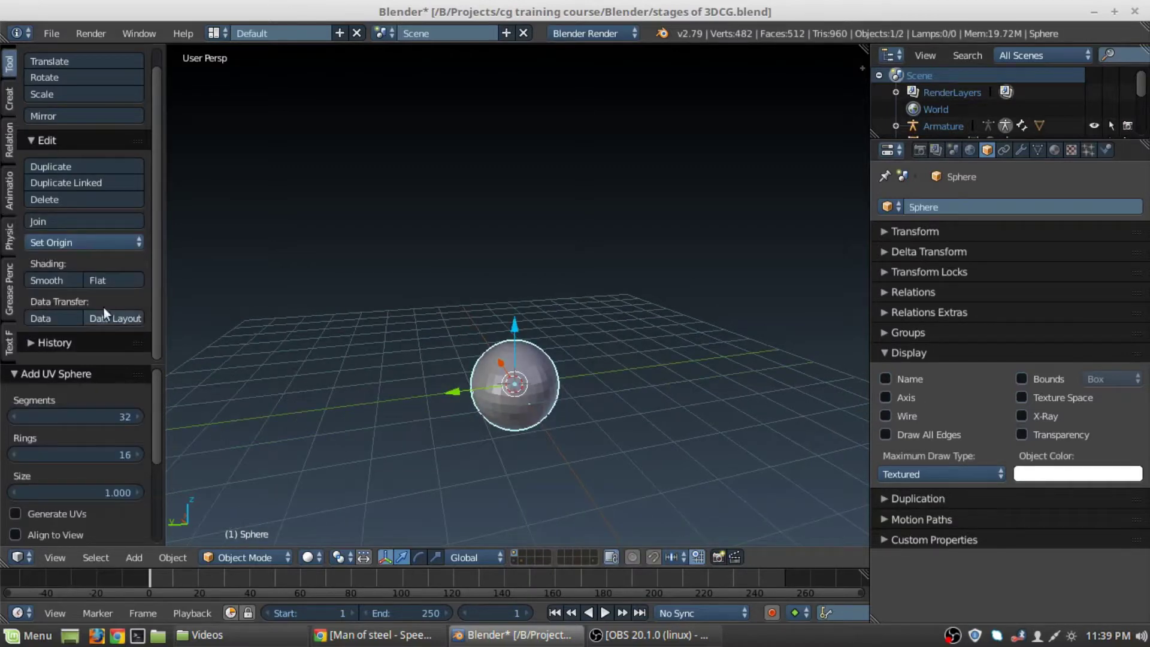
{"action": "left_click", "coordinate": [56, 278]}
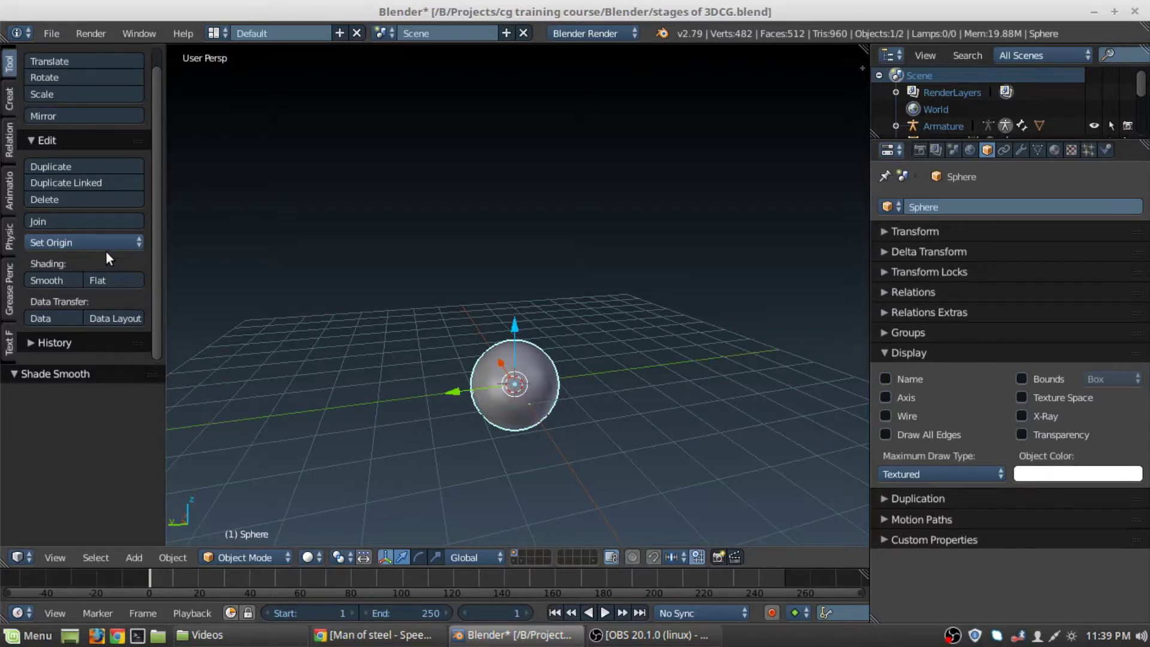
Step: Raise the sphere 1 unit along Z
{"action": "key", "text": "g"}
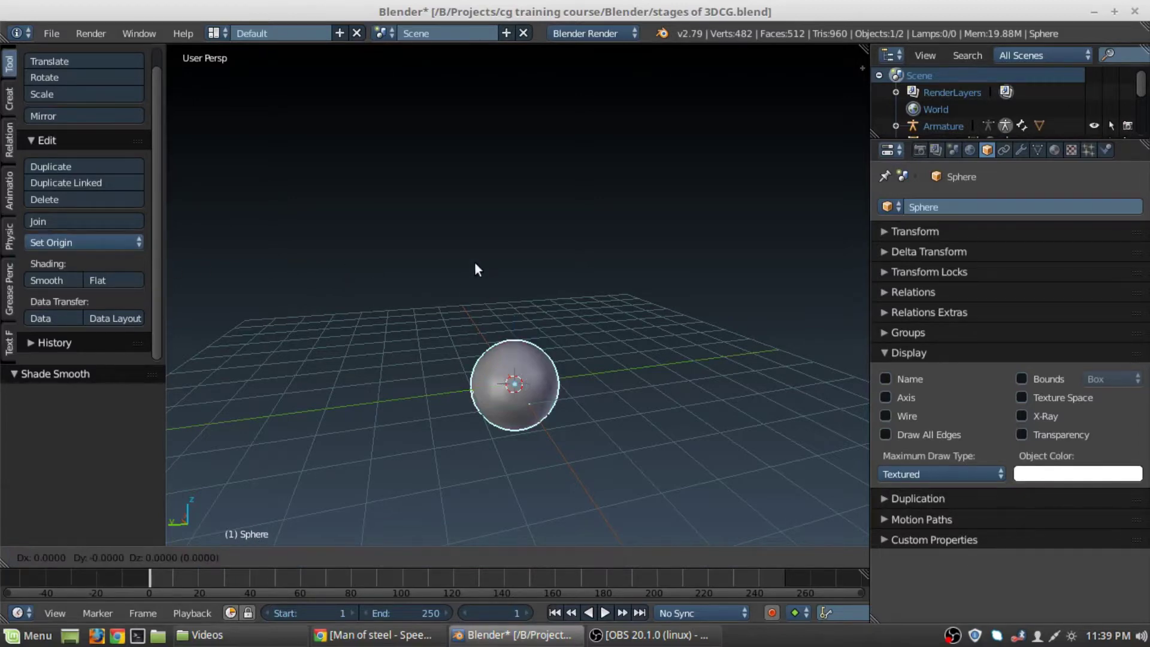
{"action": "key", "text": "z"}
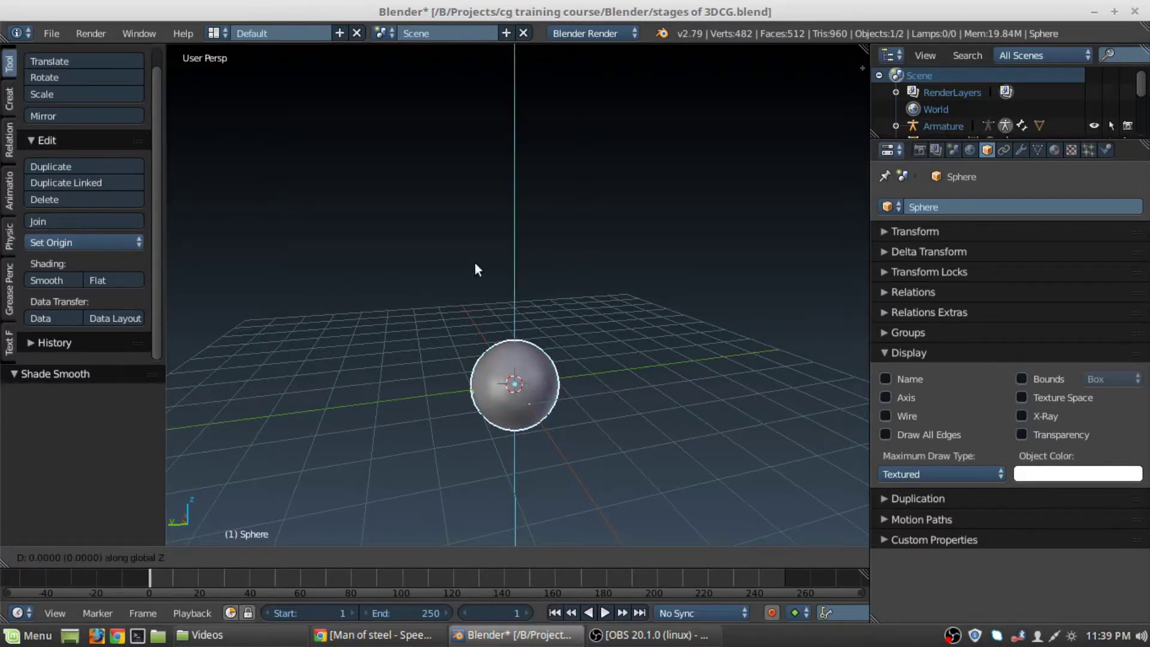
{"action": "key", "text": "1"}
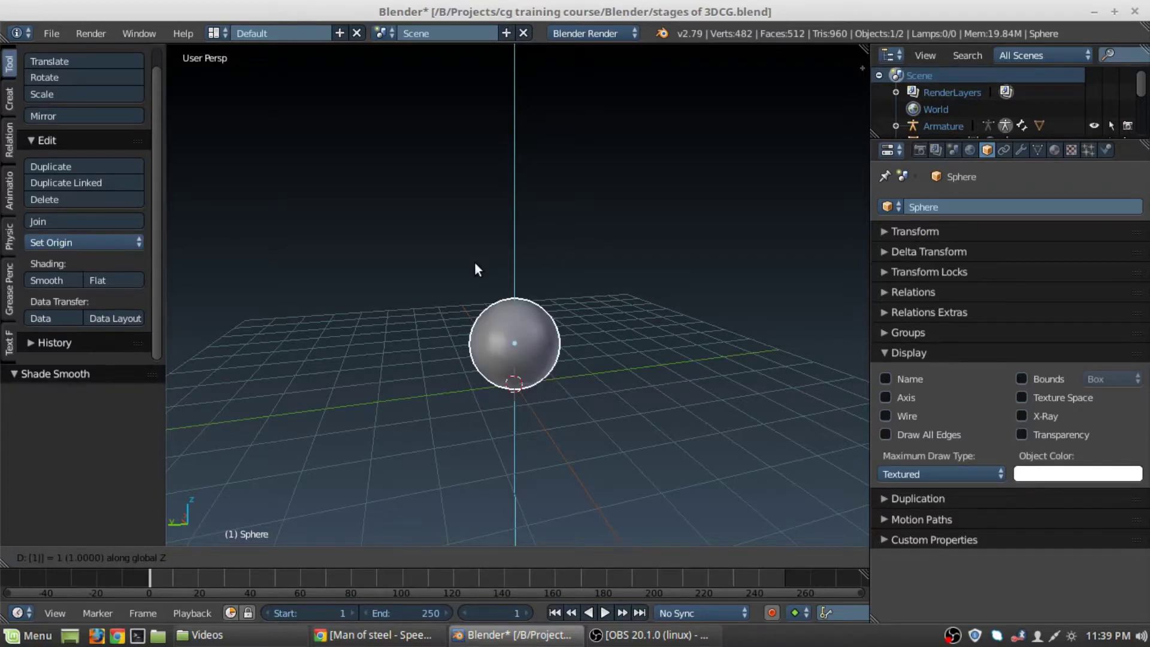
{"action": "key", "text": "Return"}
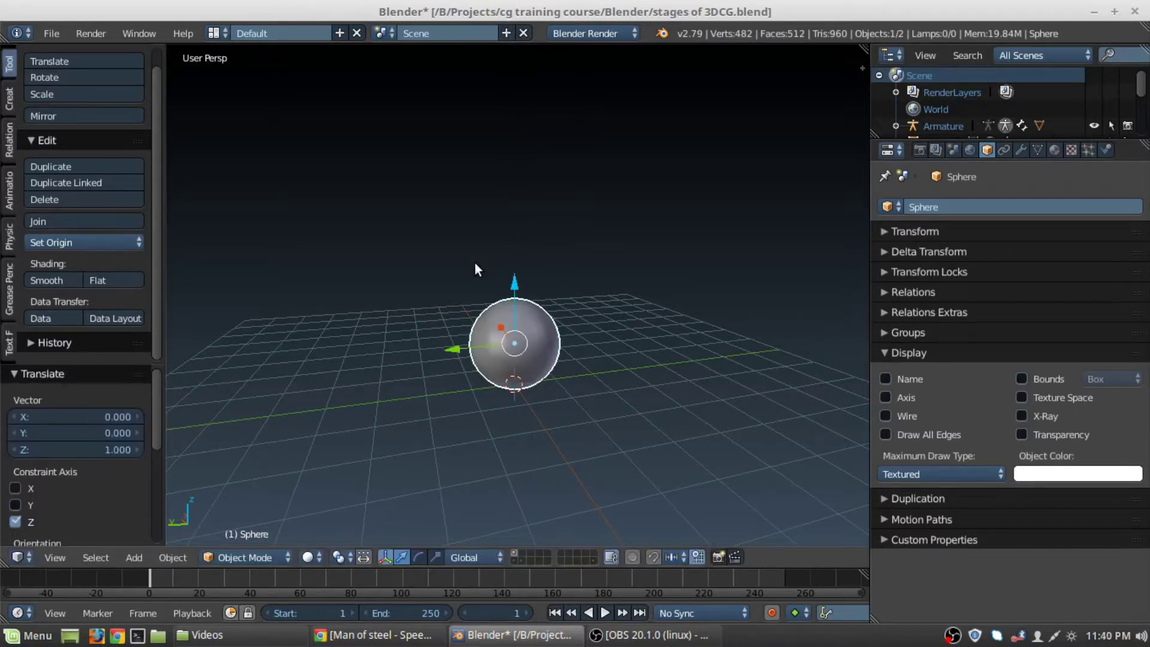
{"action": "middle_click_drag", "start_coordinate": [635, 307], "coordinate": [384, 419]}
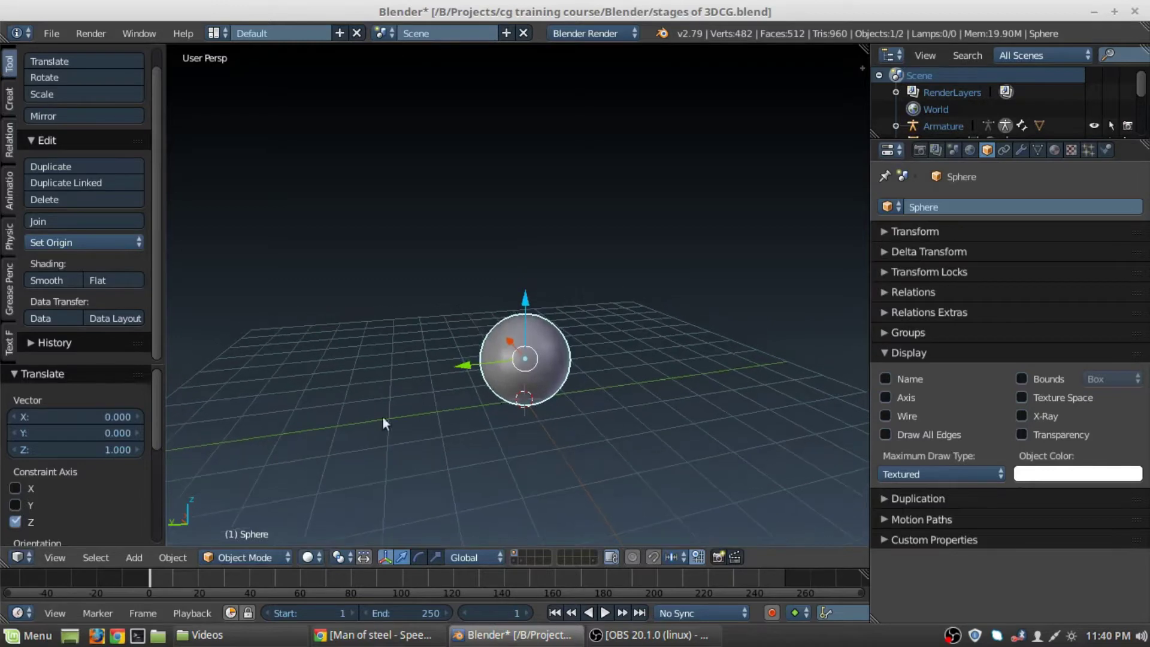
{"action": "middle_click_drag", "start_coordinate": [569, 403], "coordinate": [593, 387]}
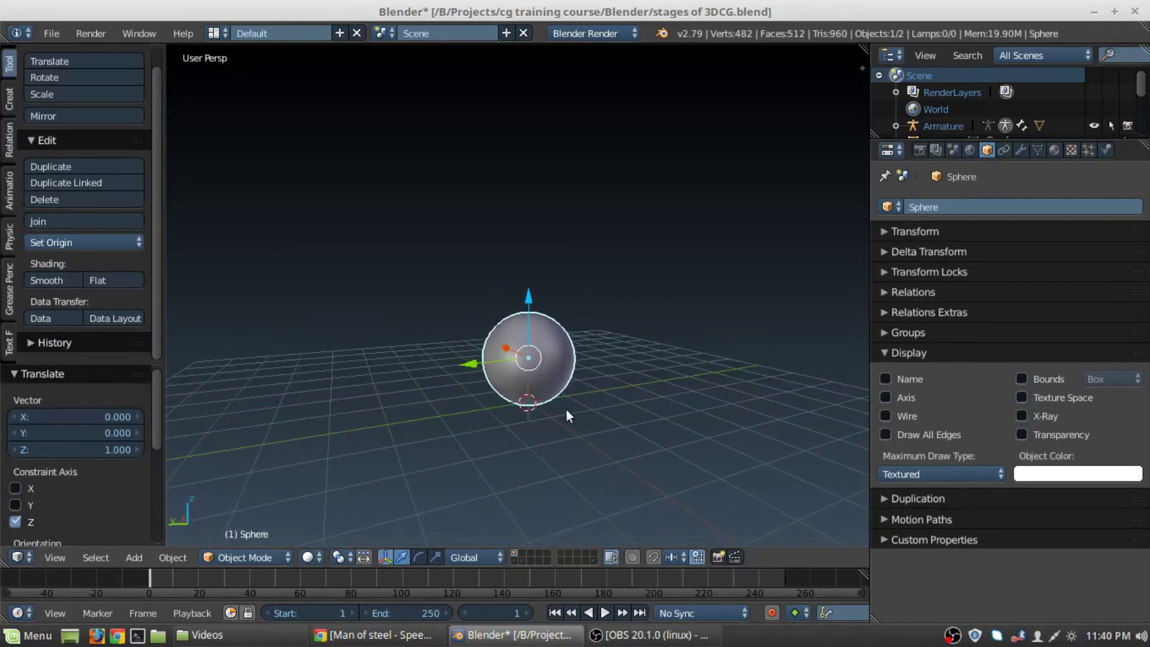
{"action": "scroll", "coordinate": [566, 409], "scroll_direction": "up", "scroll_amount": 3}
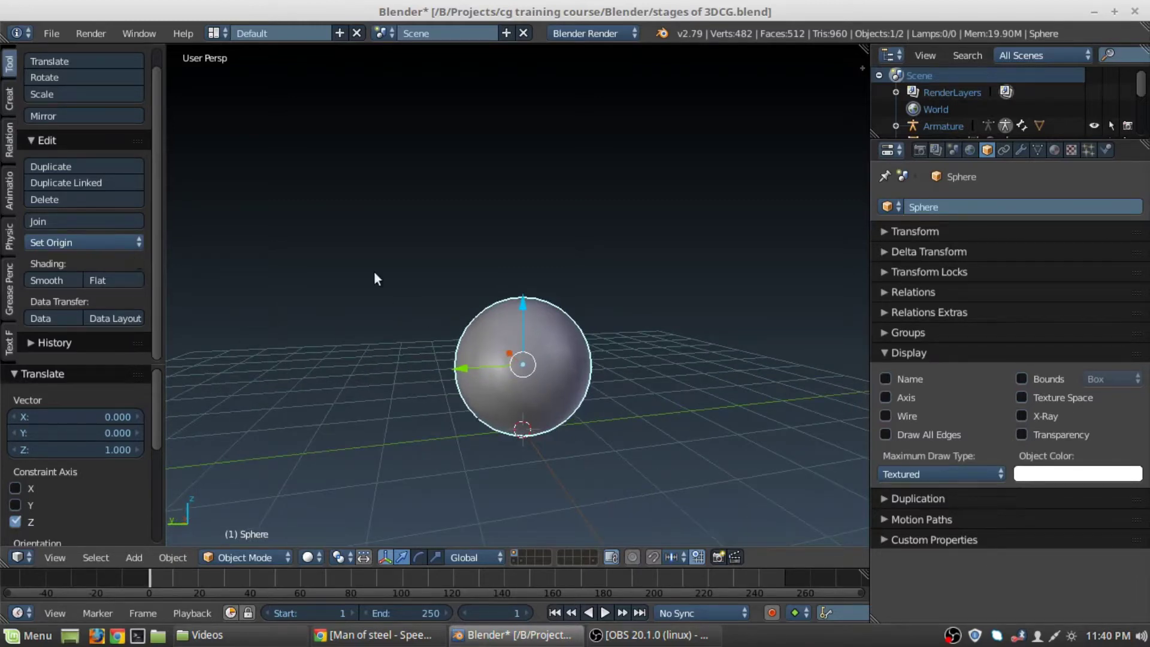
Step: Set the sphere's origin to the 3D cursor at its base
{"action": "left_click", "coordinate": [93, 244]}
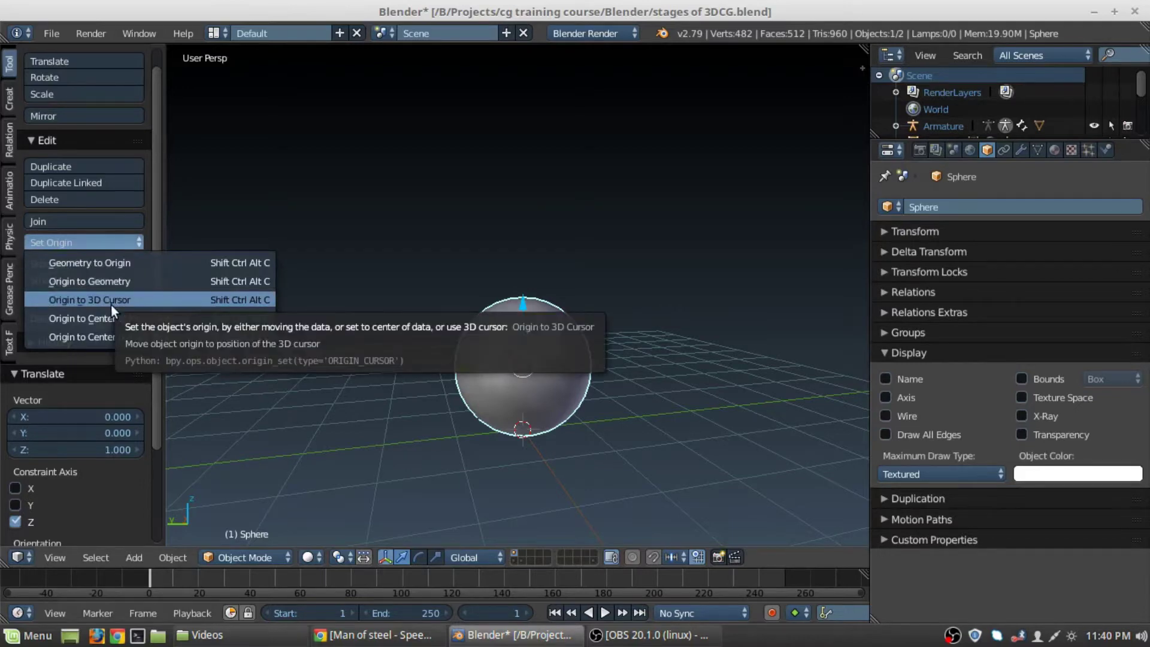
{"action": "left_click", "coordinate": [83, 246]}
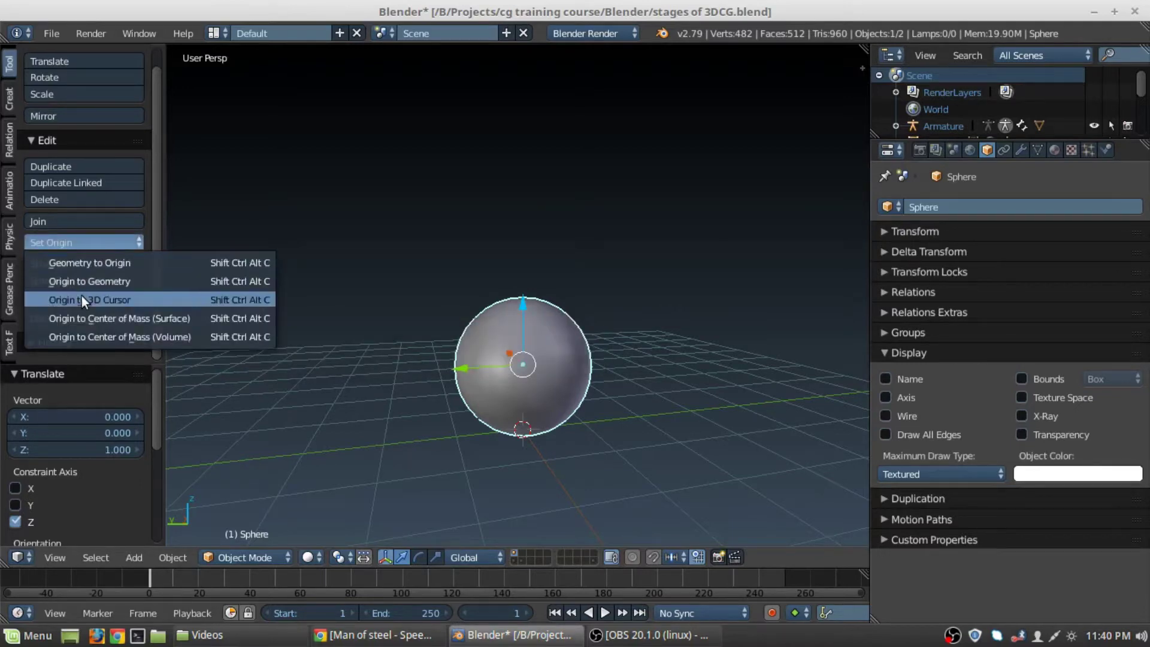
{"action": "left_click", "coordinate": [81, 296]}
{"action": "middle_click_drag", "start_coordinate": [567, 393], "coordinate": [441, 326]}
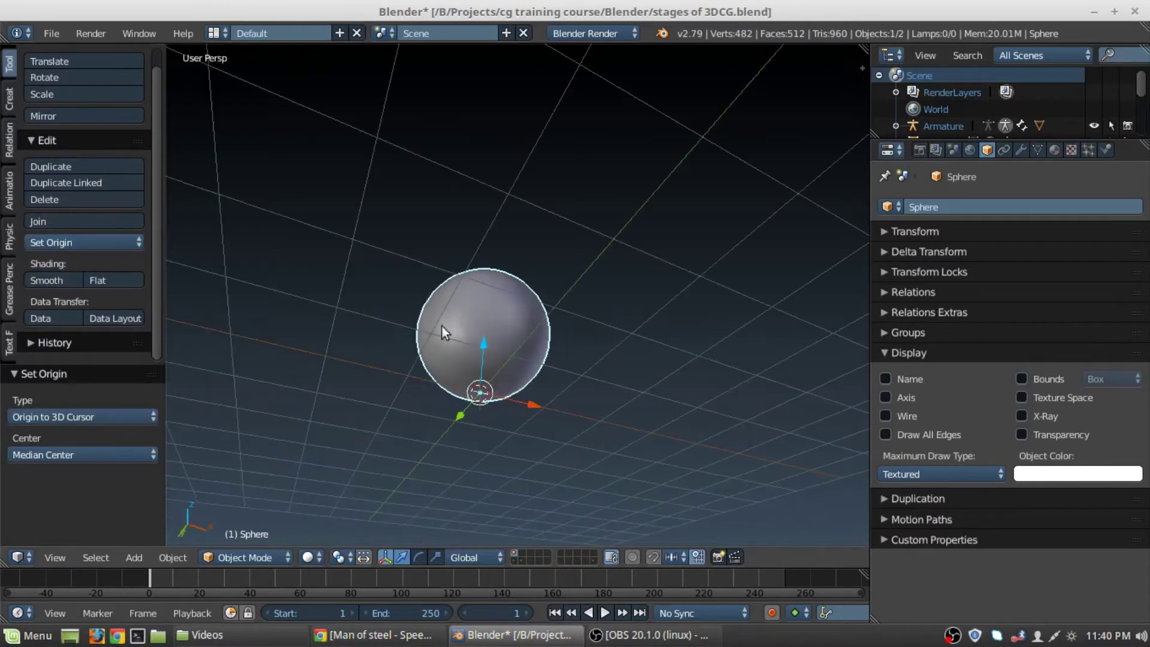
{"action": "middle_click_drag", "start_coordinate": [574, 440], "coordinate": [462, 334]}
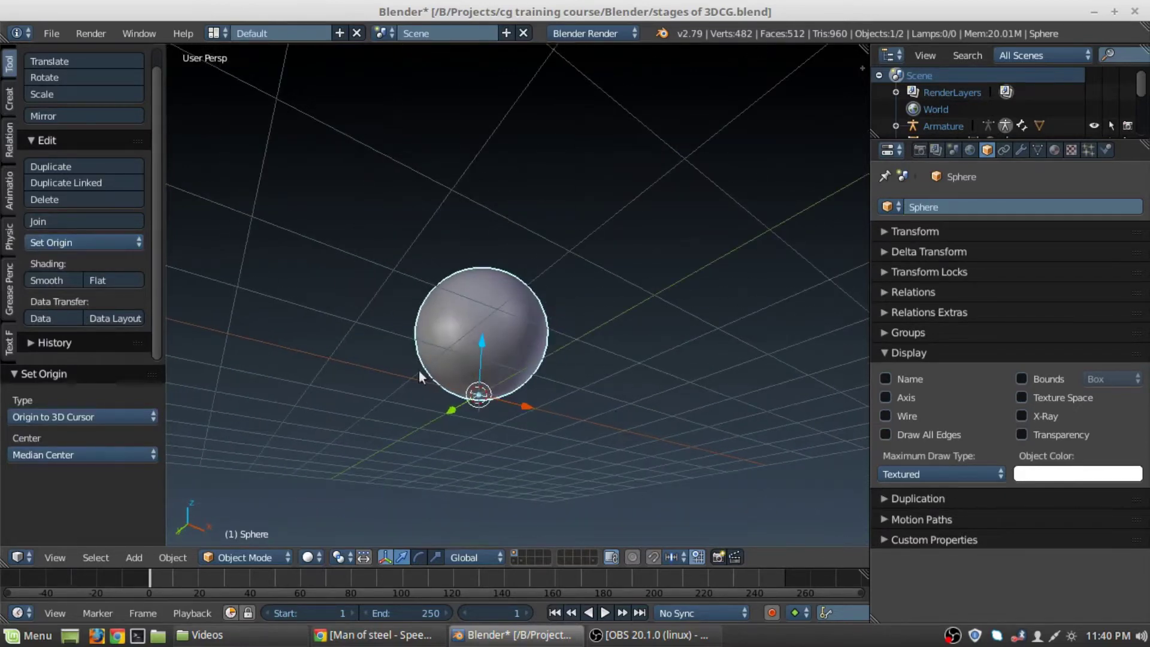
{"action": "middle_click_drag", "start_coordinate": [419, 376], "coordinate": [572, 380]}
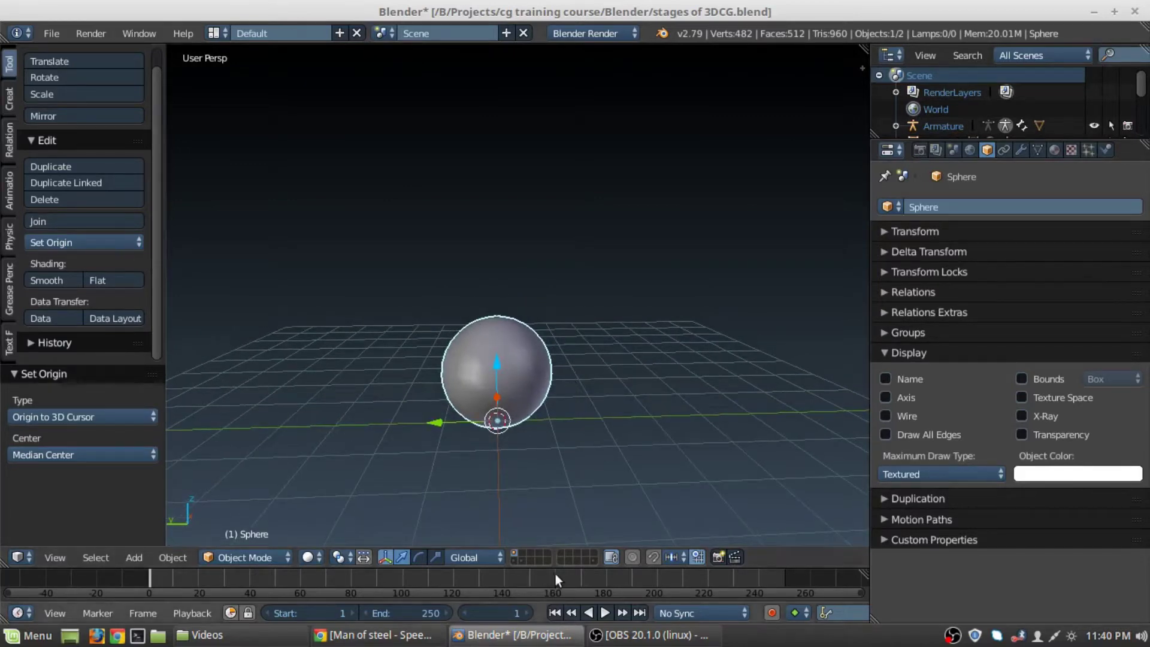
Step: Enlarge the timeline area slightly by dragging its border up
{"action": "mouse_move", "coordinate": [561, 567]}
{"action": "left_mouse_down"}
{"action": "mouse_move", "coordinate": [561, 475]}
{"action": "mouse_move", "coordinate": [561, 547]}
{"action": "left_mouse_up"}
{"action": "middle_click_drag", "start_coordinate": [596, 383], "coordinate": [581, 415], "text": "shift"}
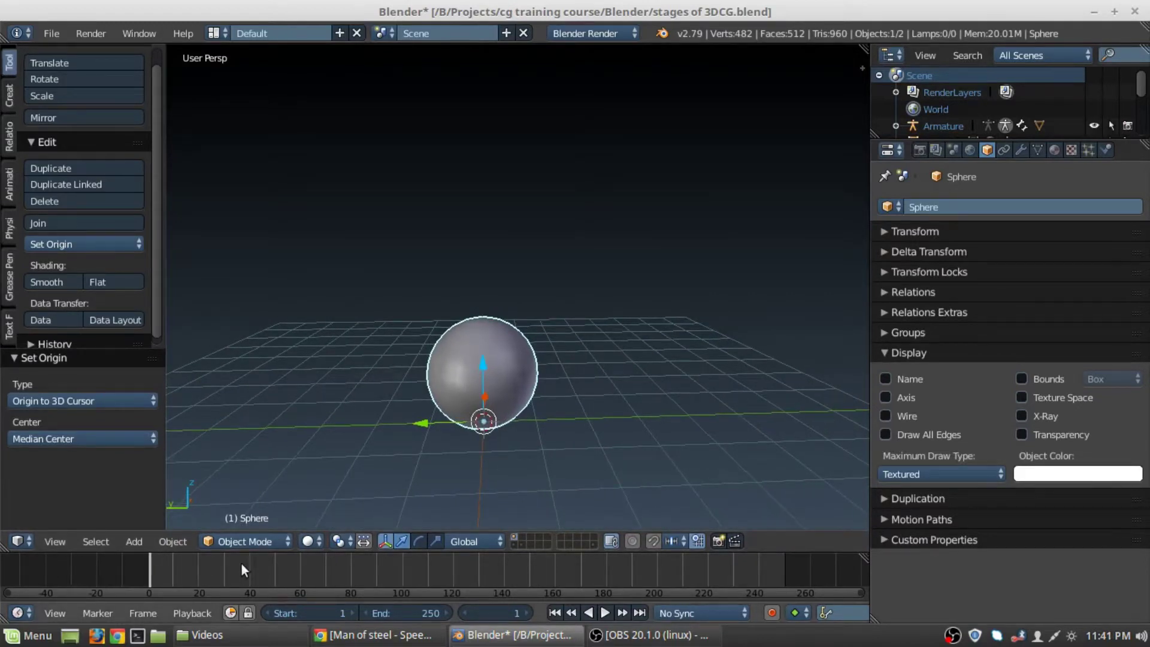
{"action": "middle_click_drag", "start_coordinate": [666, 356], "coordinate": [660, 359], "text": "shift"}
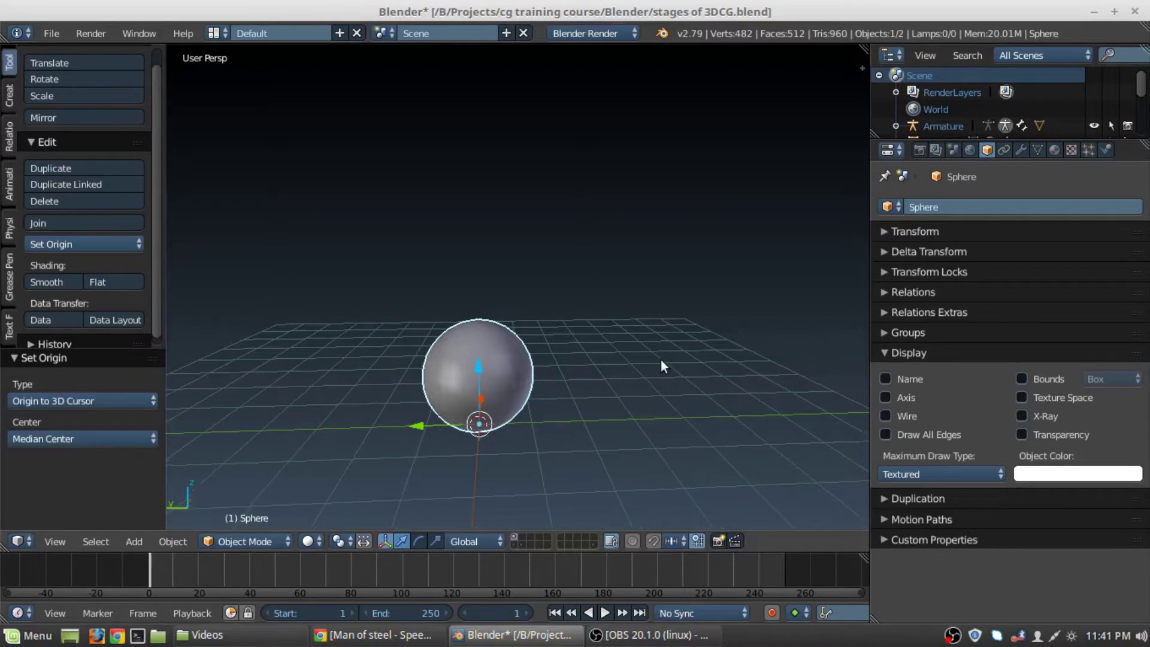
{"action": "key", "text": "n"}
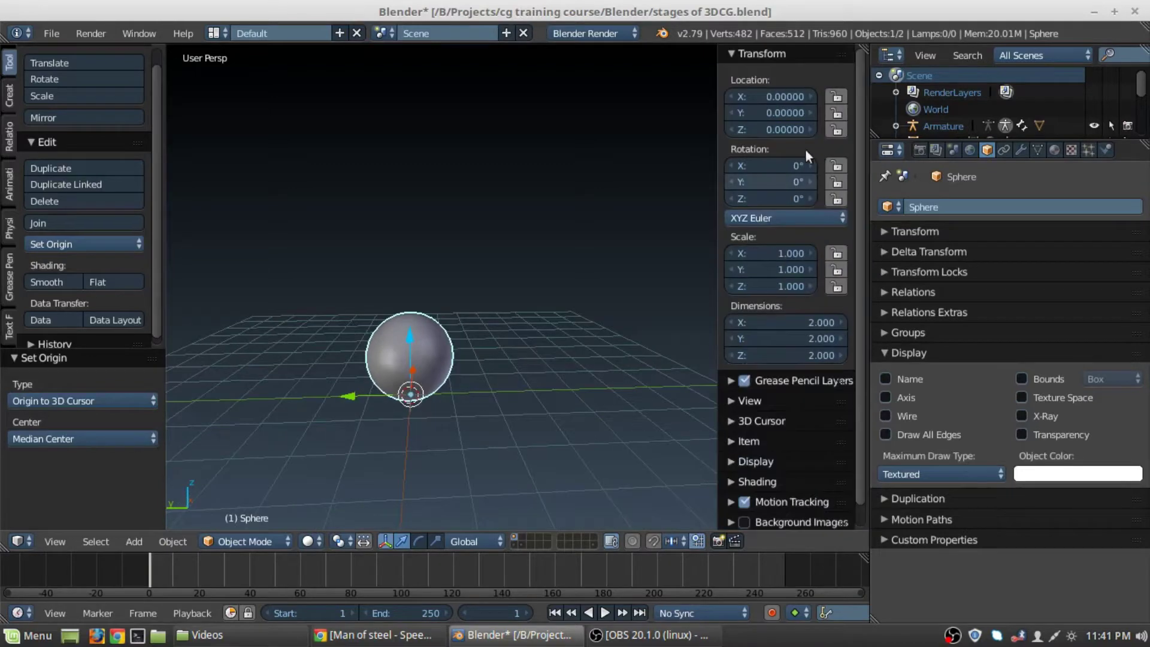
{"action": "right_click", "coordinate": [760, 127]}
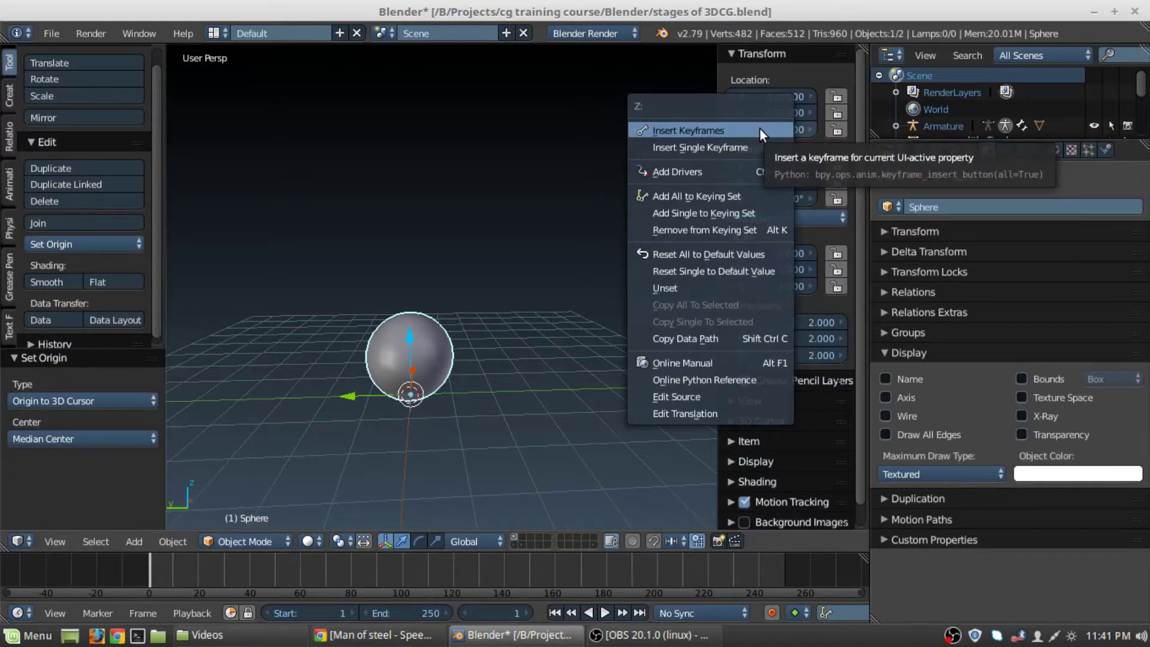
{"action": "left_click", "coordinate": [746, 146]}
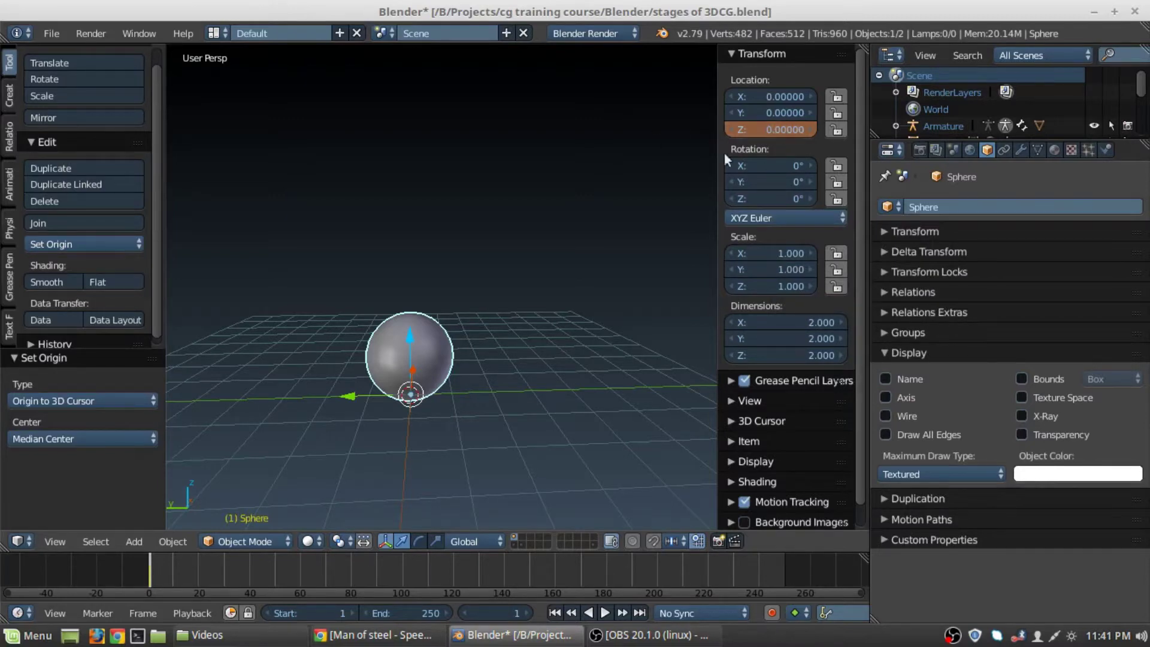
{"action": "right_click", "coordinate": [775, 252]}
{"action": "left_click", "coordinate": [771, 253]}
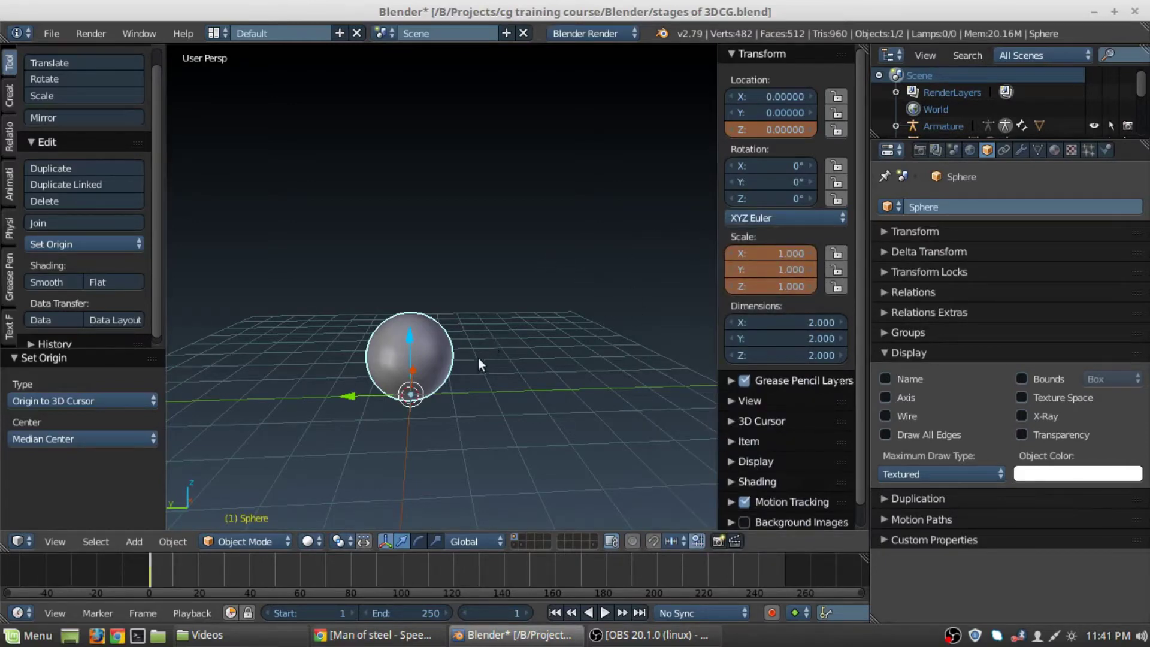
{"action": "middle_click_drag", "start_coordinate": [493, 348], "coordinate": [506, 355]}
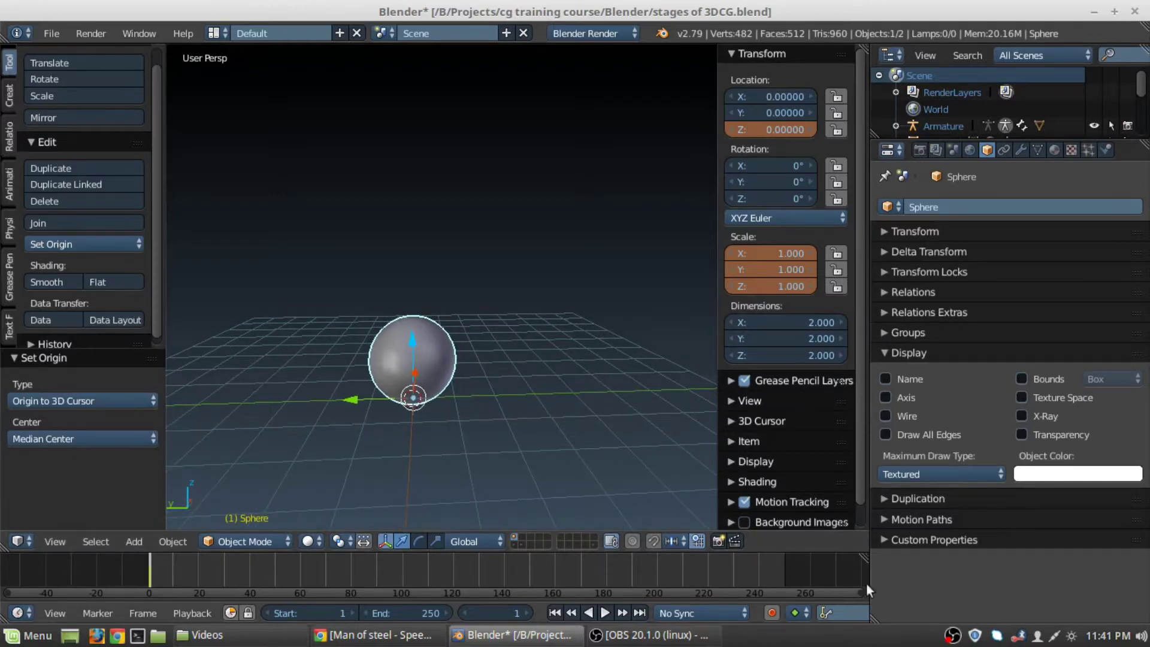
Step: Enable Auto Keying and set the active keying set to Available
{"action": "left_click", "coordinate": [772, 613]}
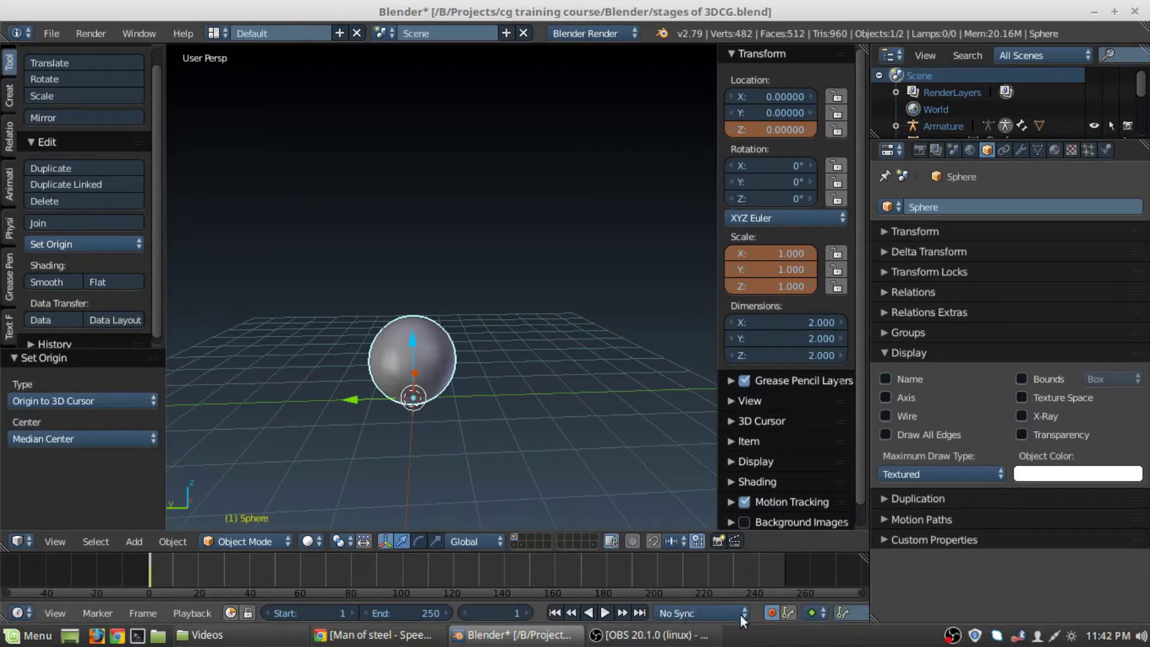
{"action": "middle_click_drag", "start_coordinate": [756, 616], "coordinate": [520, 599]}
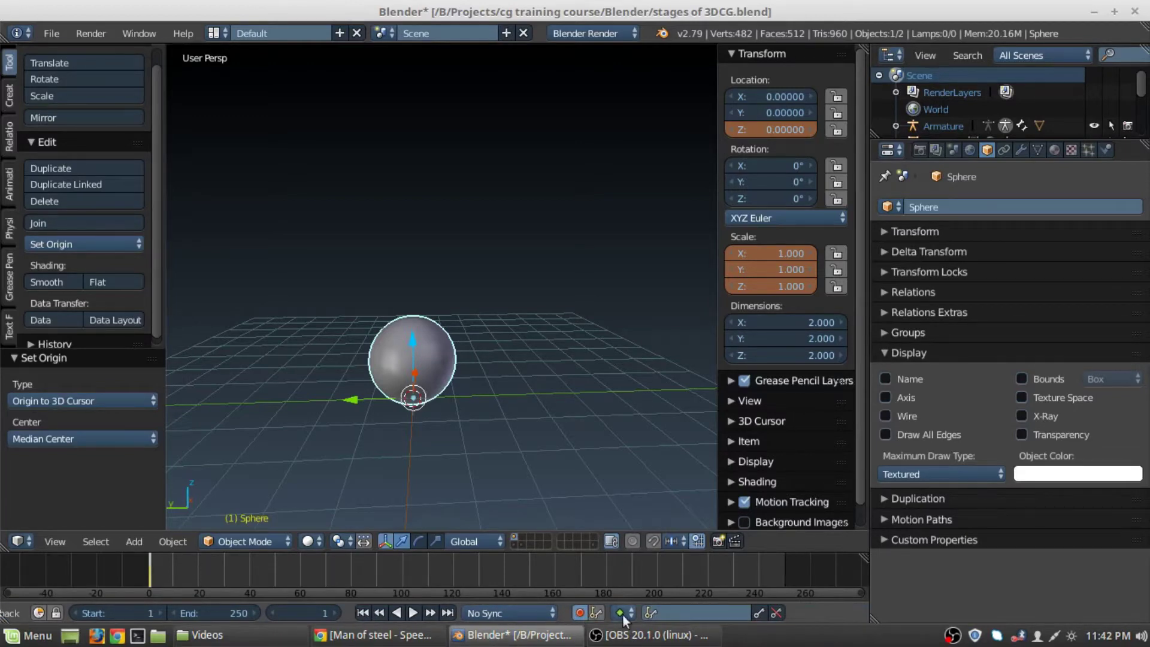
{"action": "left_click", "coordinate": [648, 616]}
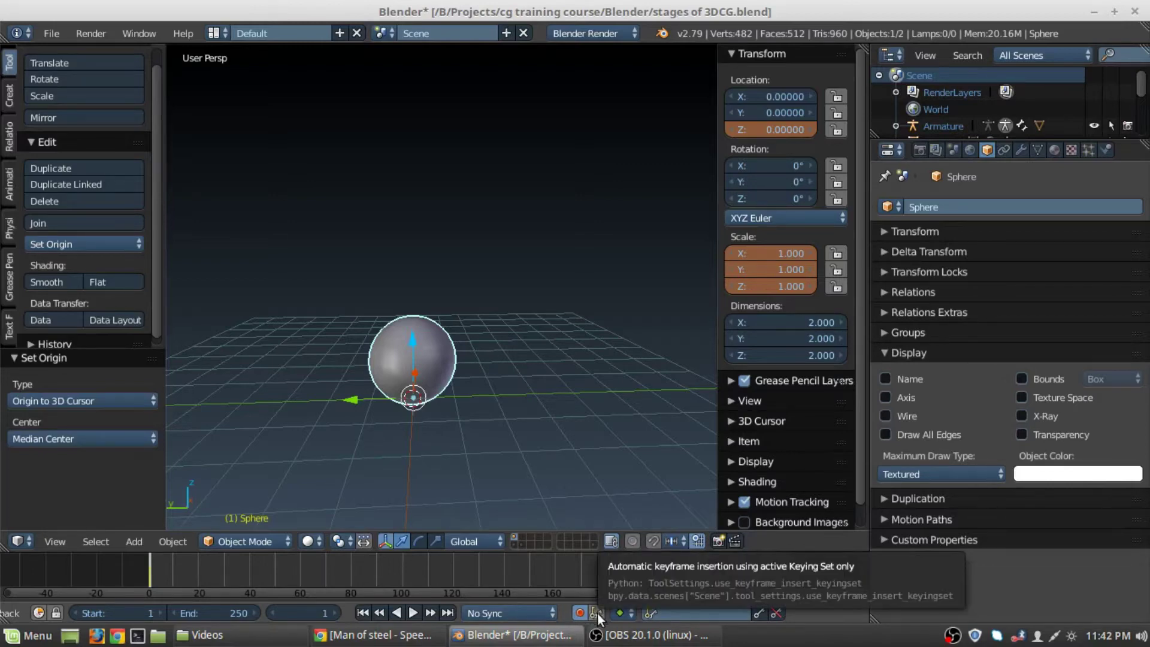
{"action": "left_click", "coordinate": [651, 613]}
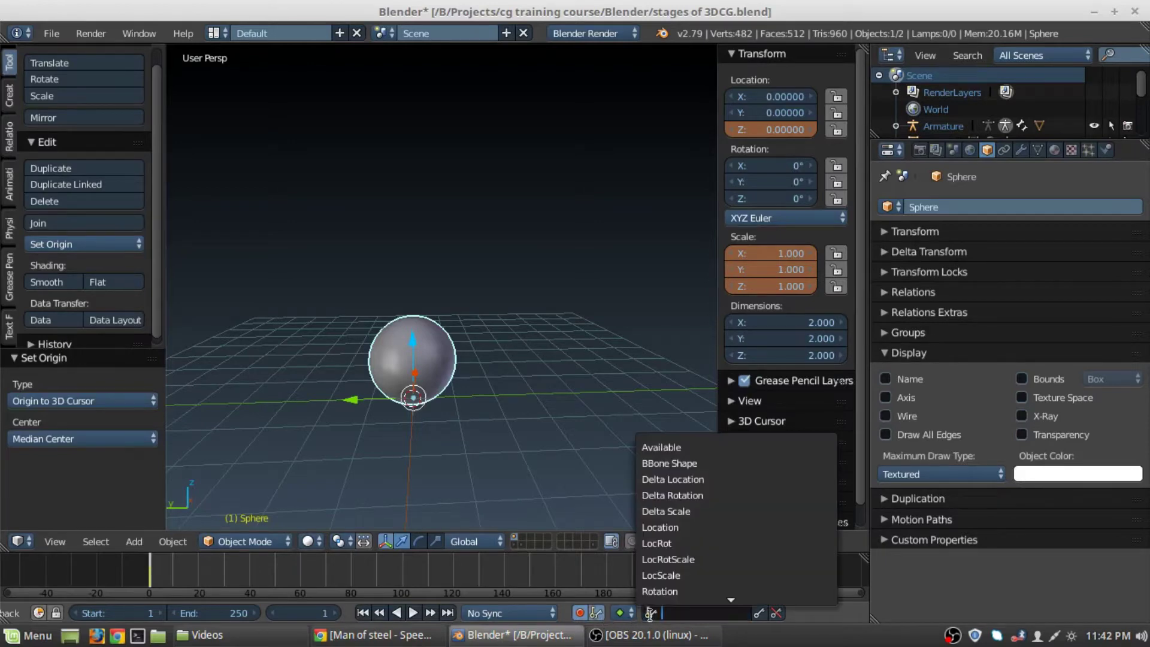
{"action": "left_click", "coordinate": [699, 446]}
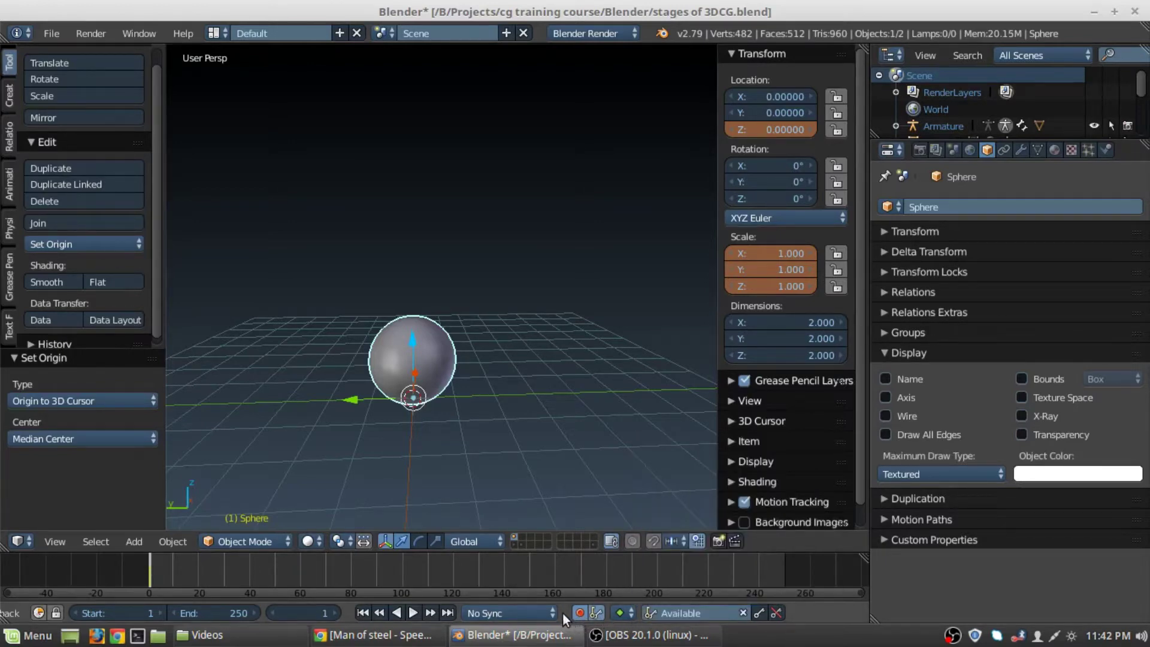
{"action": "scroll", "coordinate": [563, 612], "scroll_direction": "up", "scroll_amount": 5}
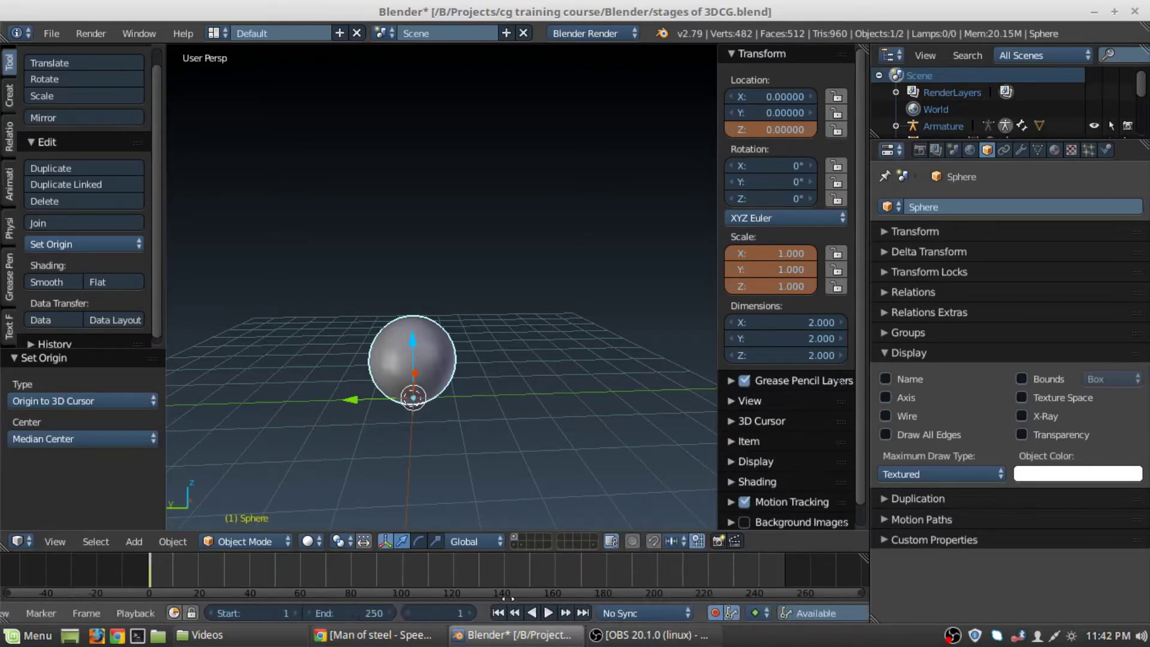
{"action": "scroll", "coordinate": [507, 607], "scroll_direction": "down", "scroll_amount": 5}
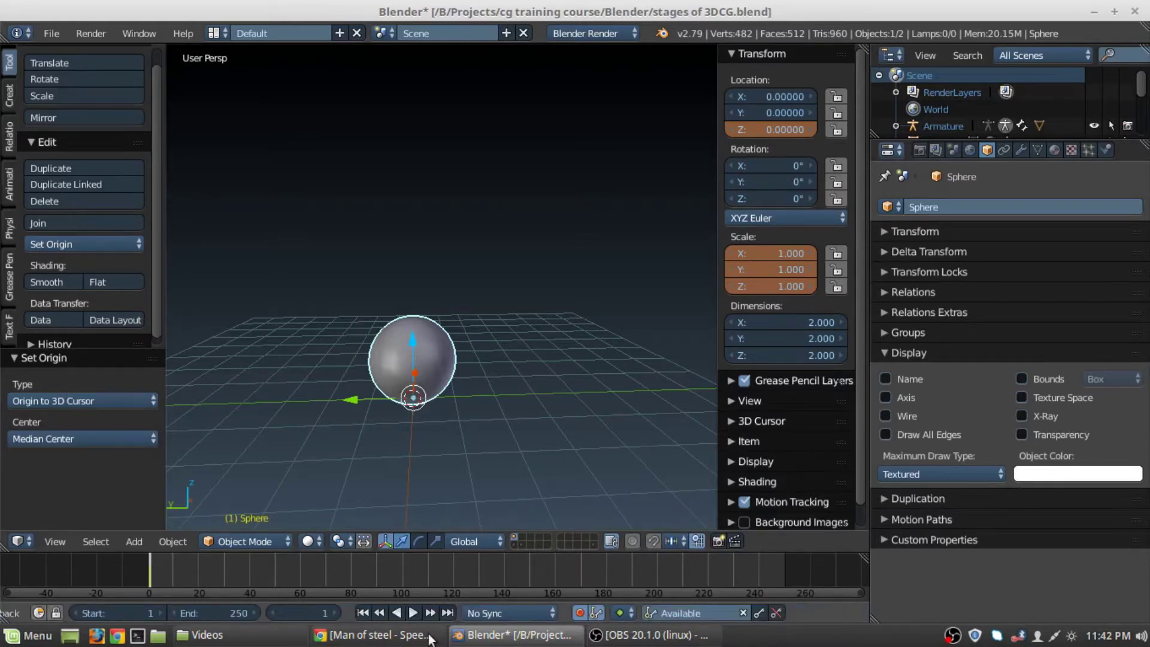
{"action": "right_click", "coordinate": [568, 614]}
Step: Recentre the view on the sphere and undo a trial vertical drag
{"action": "key", "text": "Escape"}
{"action": "scroll", "coordinate": [479, 613], "scroll_direction": "up", "scroll_amount": 1}
{"action": "scroll", "coordinate": [566, 617], "scroll_direction": "down", "scroll_amount": 1}
{"action": "scroll", "coordinate": [452, 367], "scroll_direction": "up", "scroll_amount": 3, "text": "shift"}
{"action": "scroll", "coordinate": [454, 368], "scroll_direction": "down", "scroll_amount": 2}
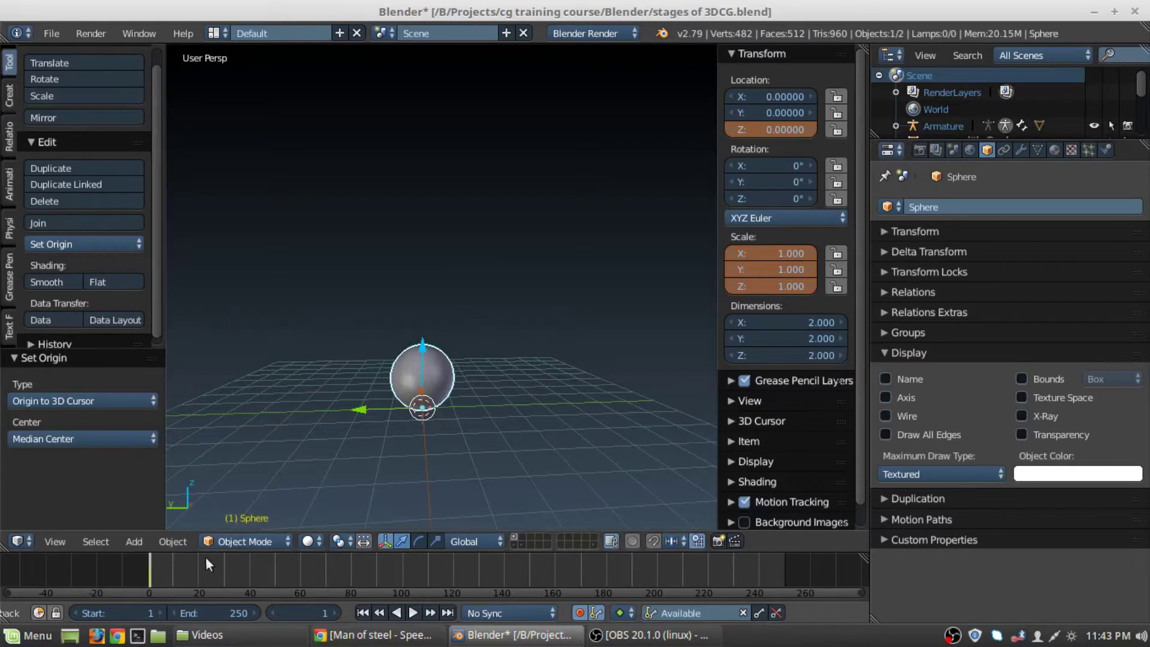
{"action": "middle_click_drag", "start_coordinate": [577, 393], "coordinate": [427, 377], "text": "shift"}
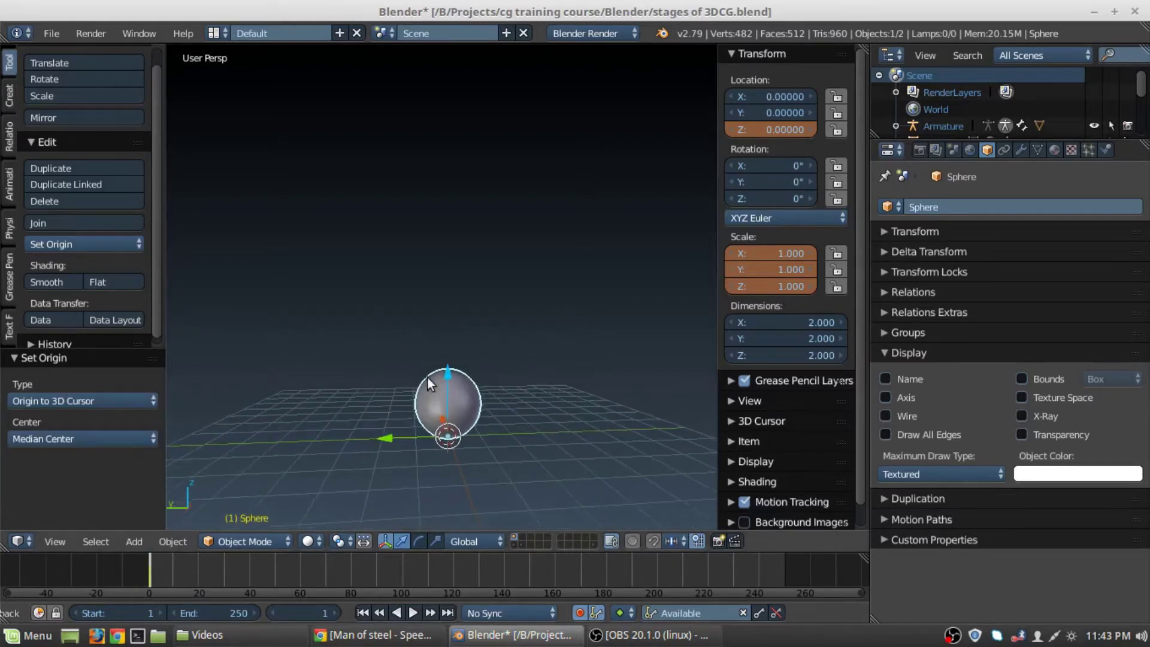
{"action": "left_click_drag", "start_coordinate": [447, 373], "coordinate": [440, 222]}
{"action": "key", "text": "ctrl+z"}
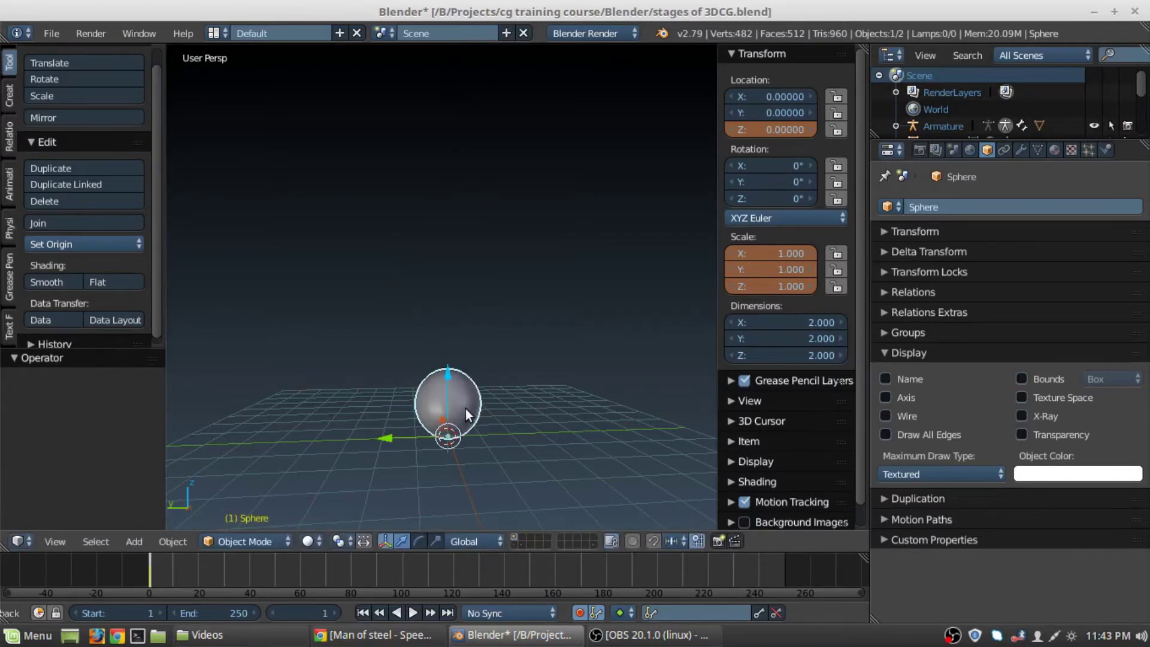
Step: Try a Z move of 10, then abandon it with the sphere left on the grid
{"action": "key", "text": "g"}
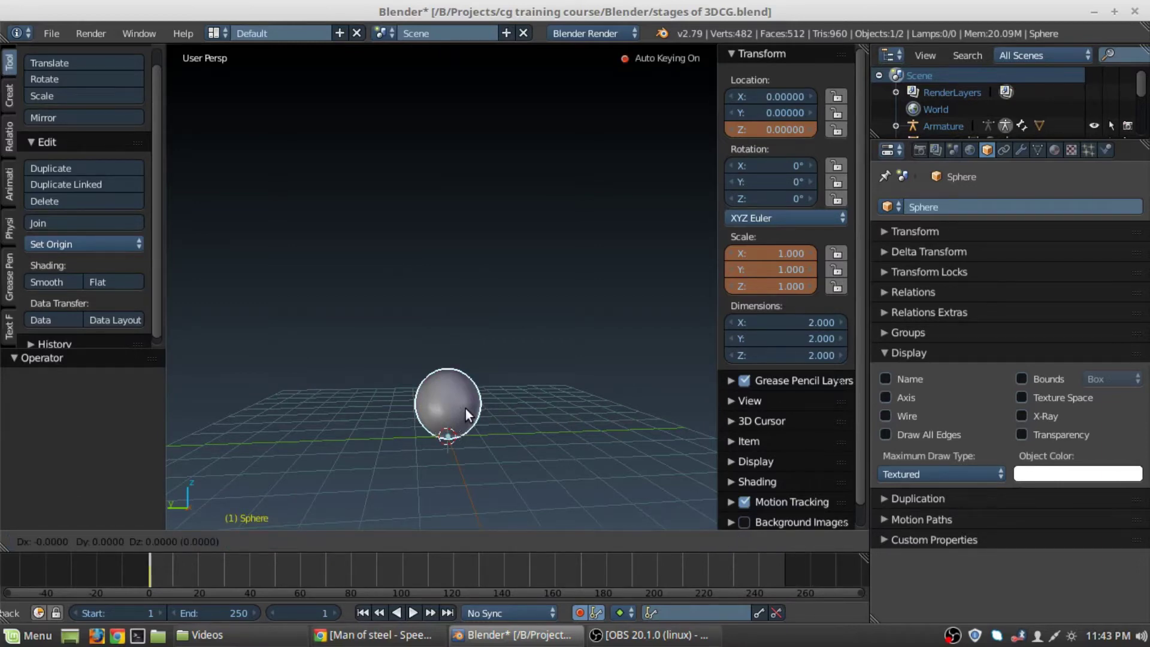
{"action": "key", "text": "z"}
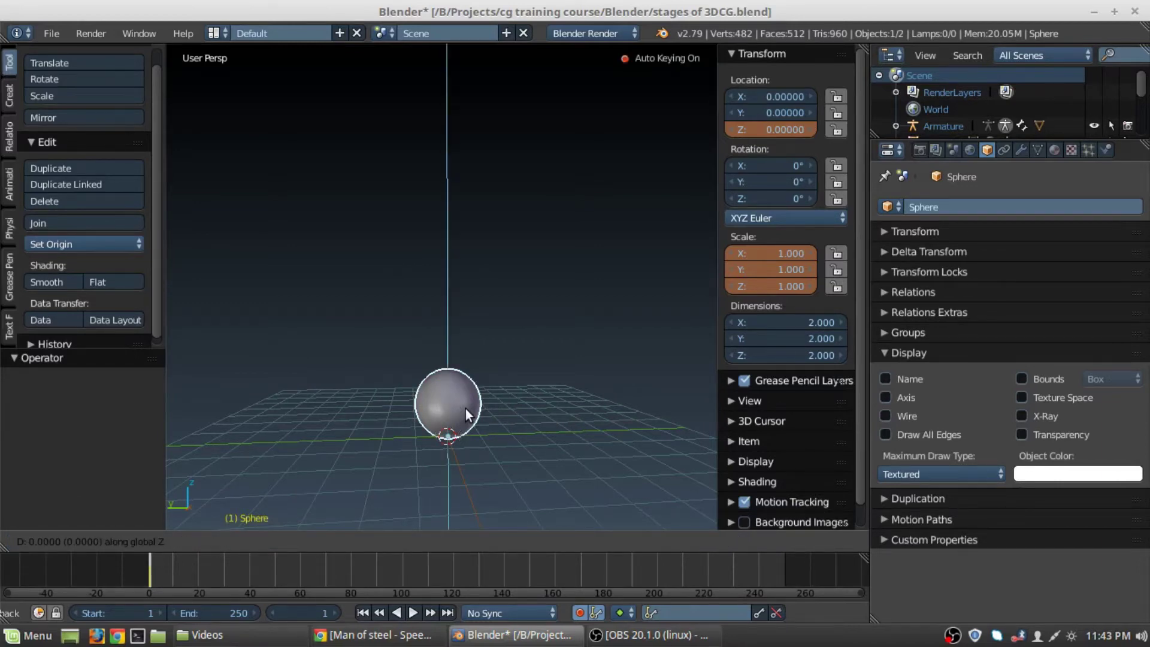
{"action": "type", "text": "10"}
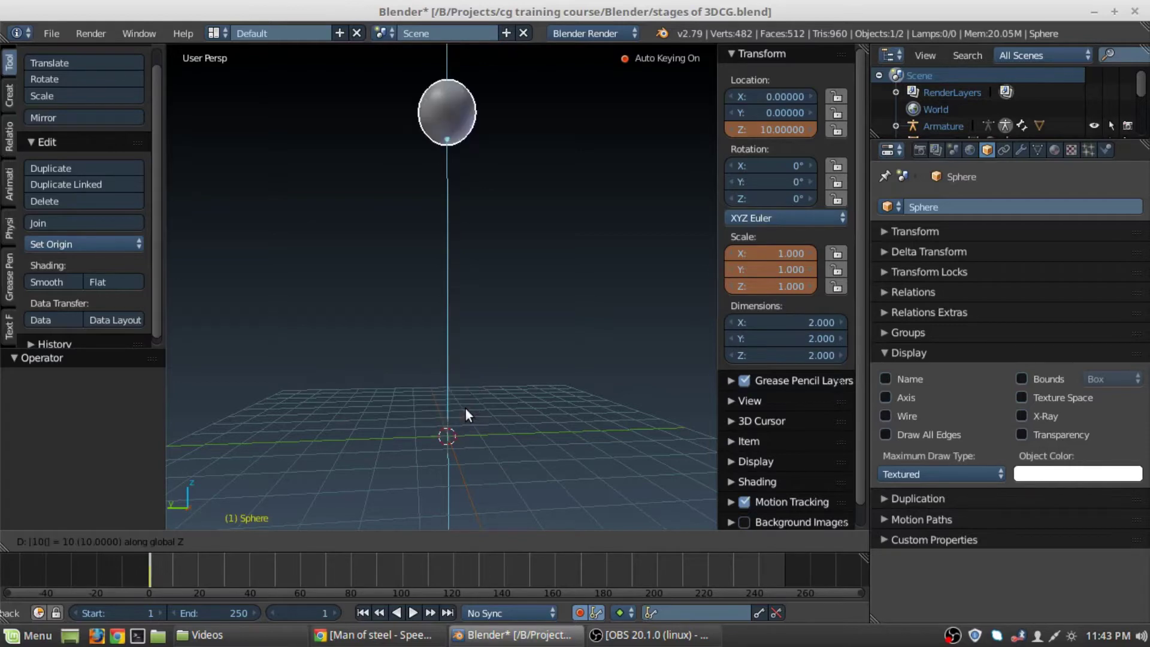
{"action": "key", "text": "BackSpace"}
{"action": "key", "text": "BackSpace"}
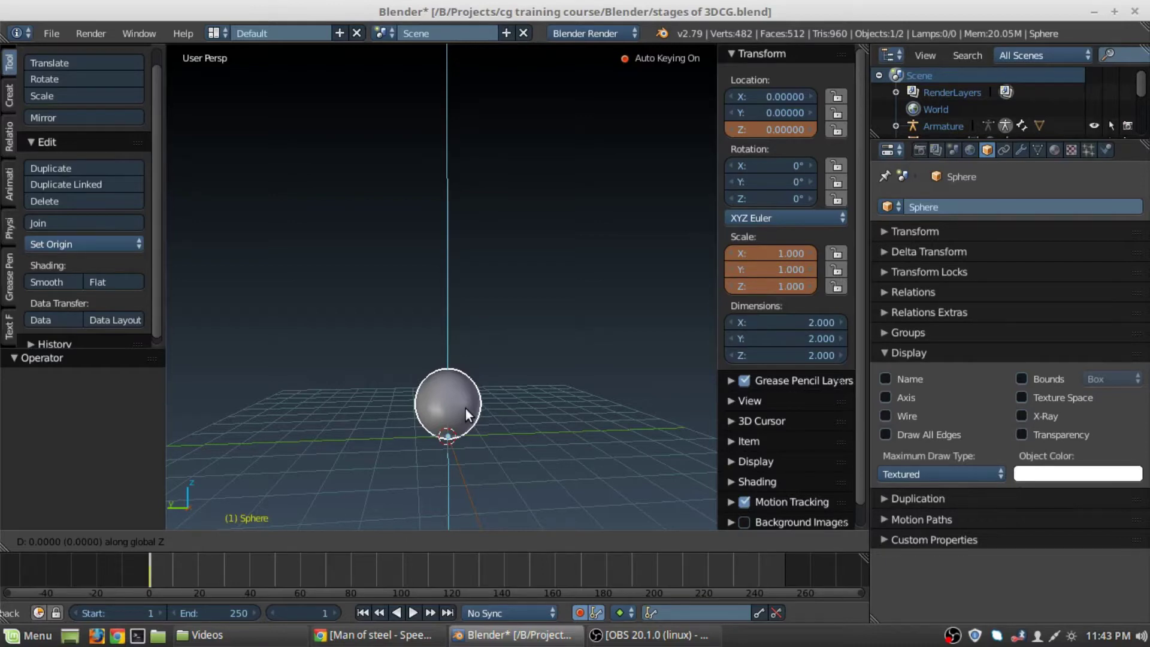
{"action": "left_click", "coordinate": [466, 408]}
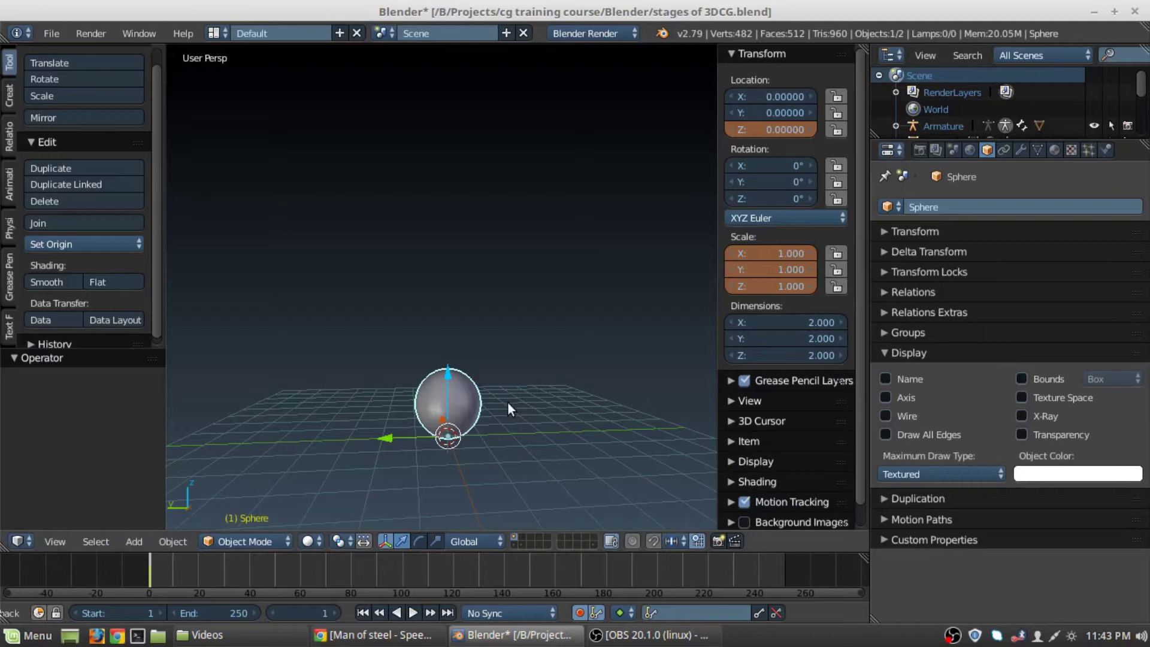
Step: Move the sphere up along Z to a height of 7
{"action": "key", "text": "g"}
{"action": "key", "text": "z"}
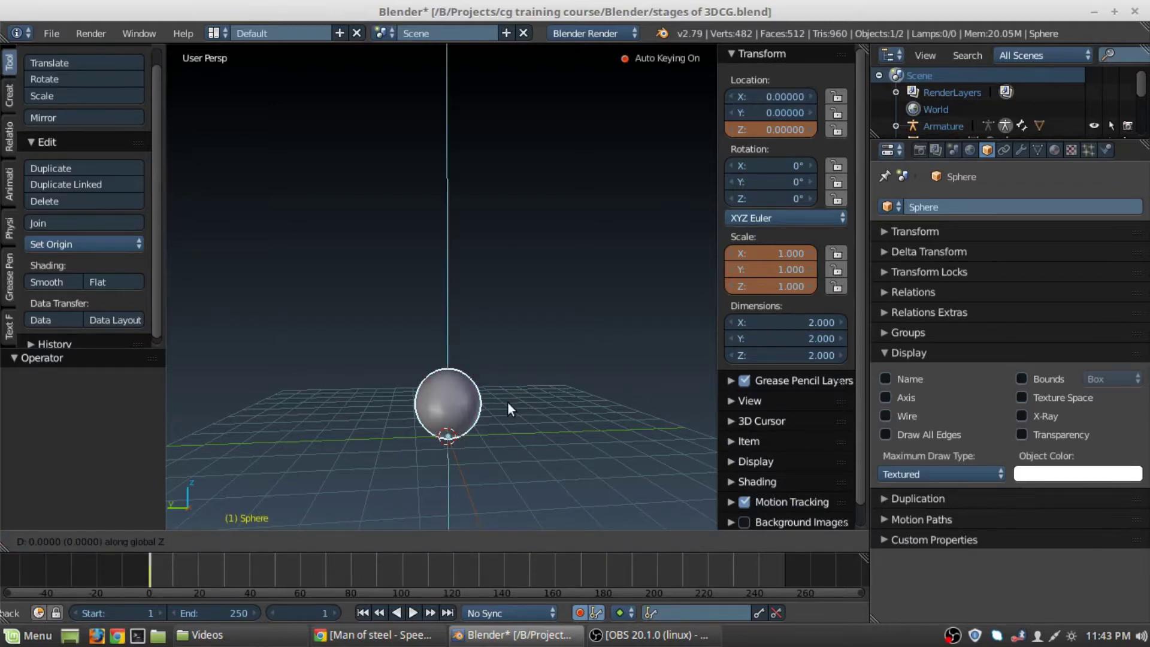
{"action": "type", "text": "5"}
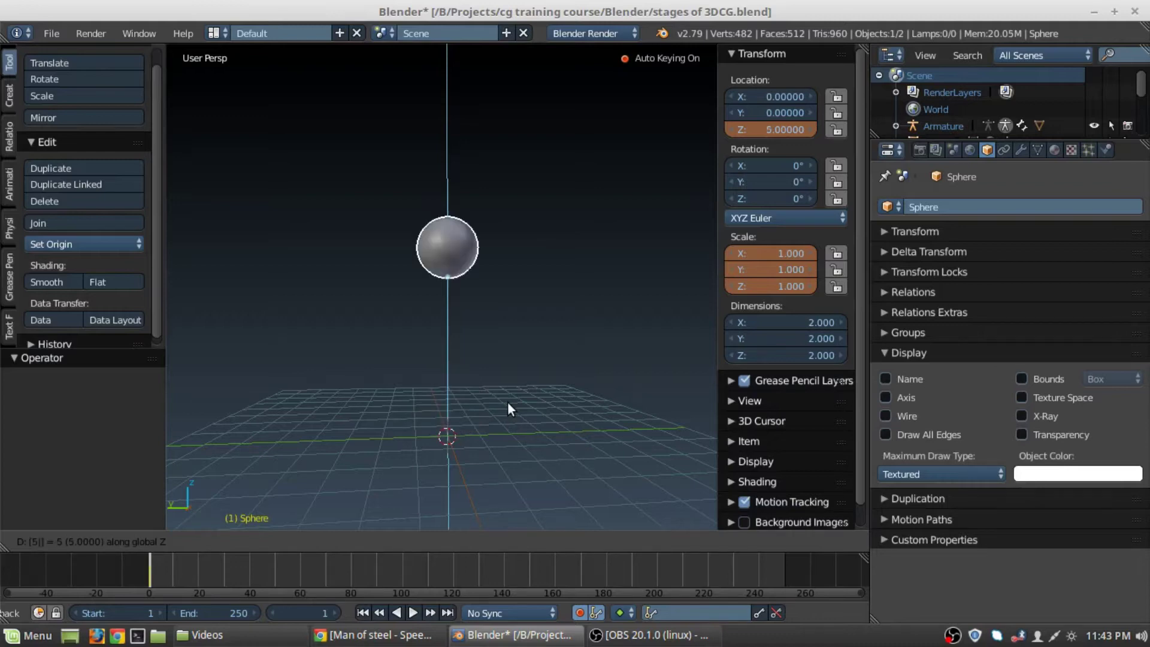
{"action": "key", "text": "BackSpace"}
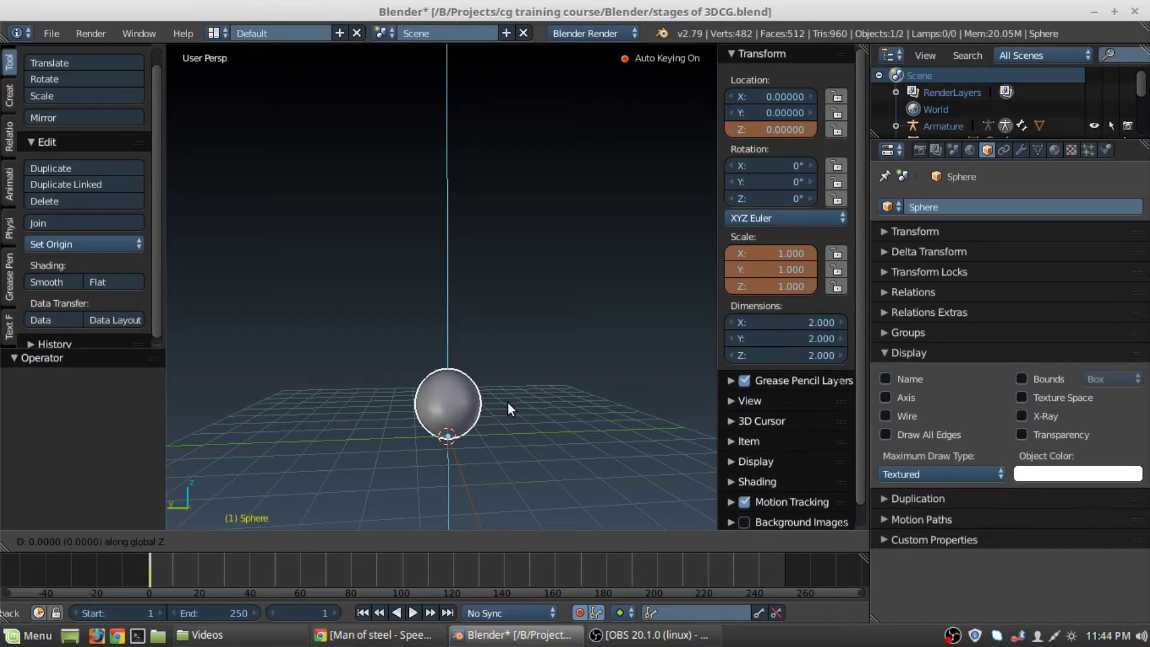
{"action": "type", "text": "8"}
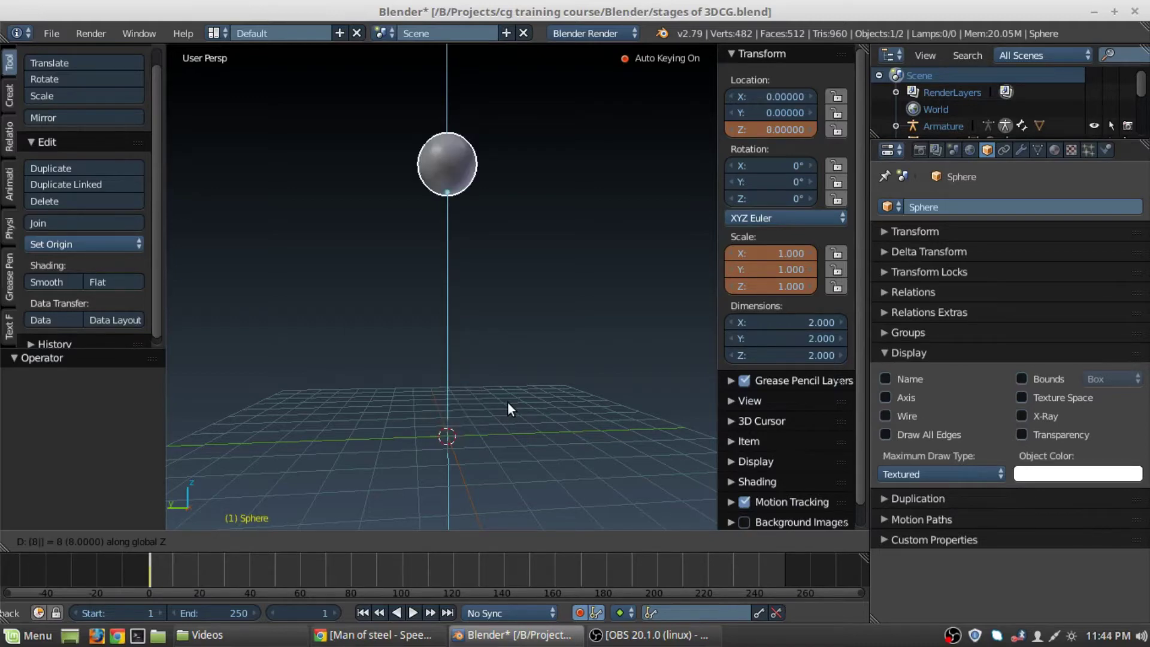
{"action": "key", "text": "BackSpace"}
{"action": "type", "text": "7"}
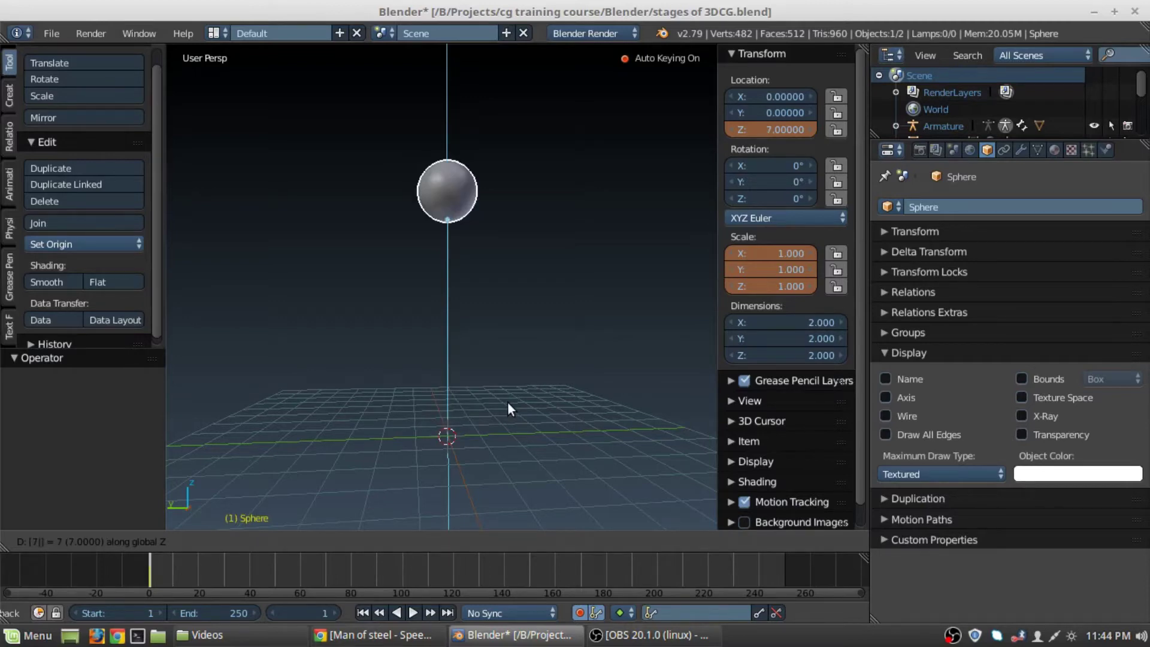
{"action": "key", "text": "Return"}
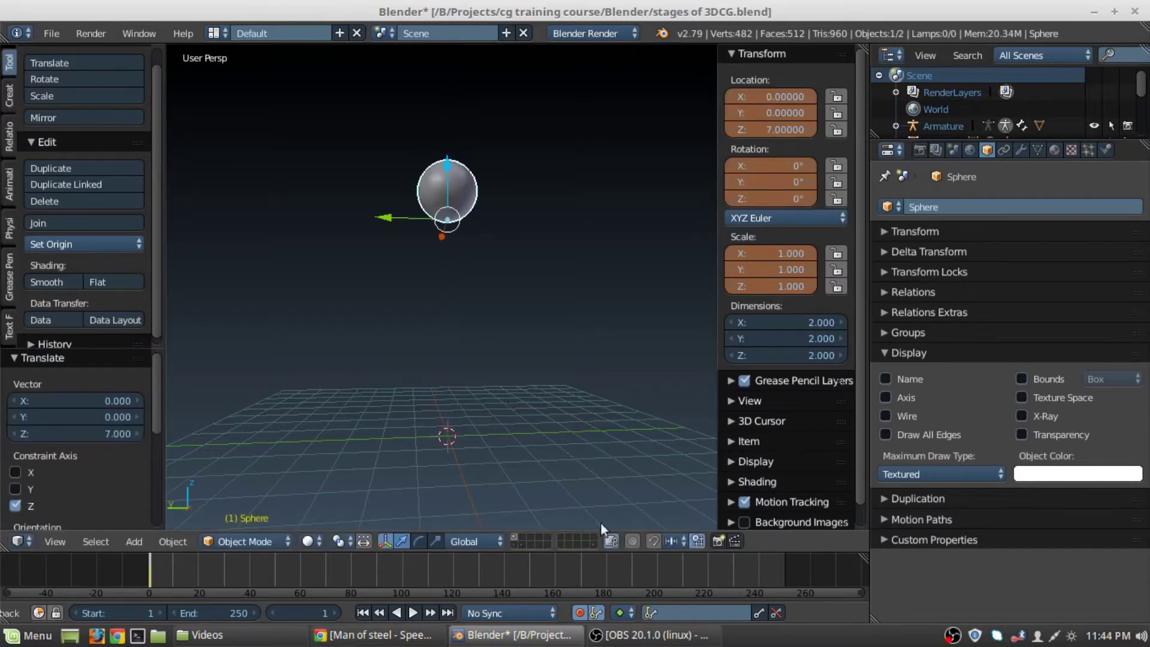
Step: Jump to frame 10, then return to frame 1
{"action": "left_click", "coordinate": [310, 613]}
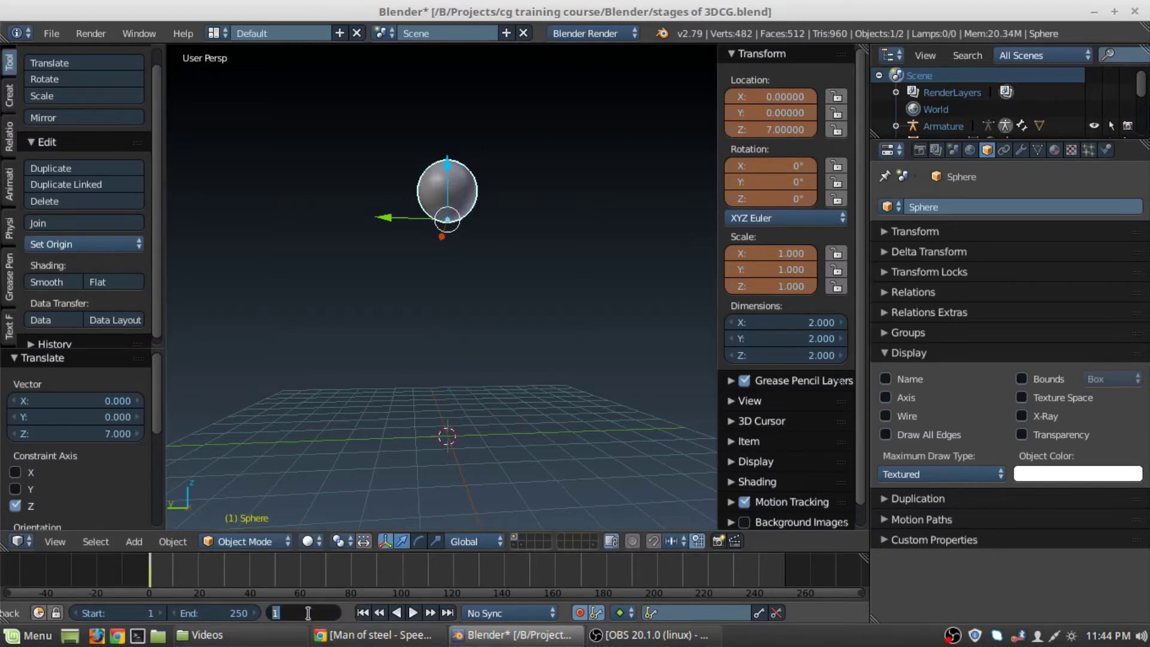
{"action": "type", "text": "10"}
{"action": "key", "text": "Return"}
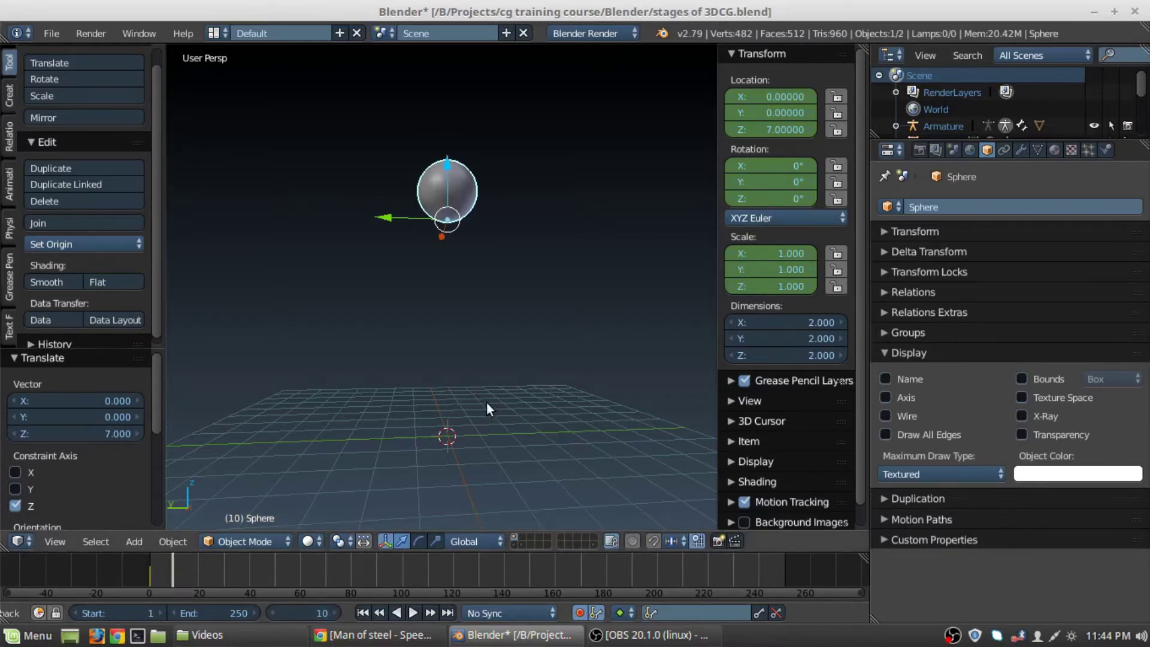
{"action": "key", "text": "shift+Left"}
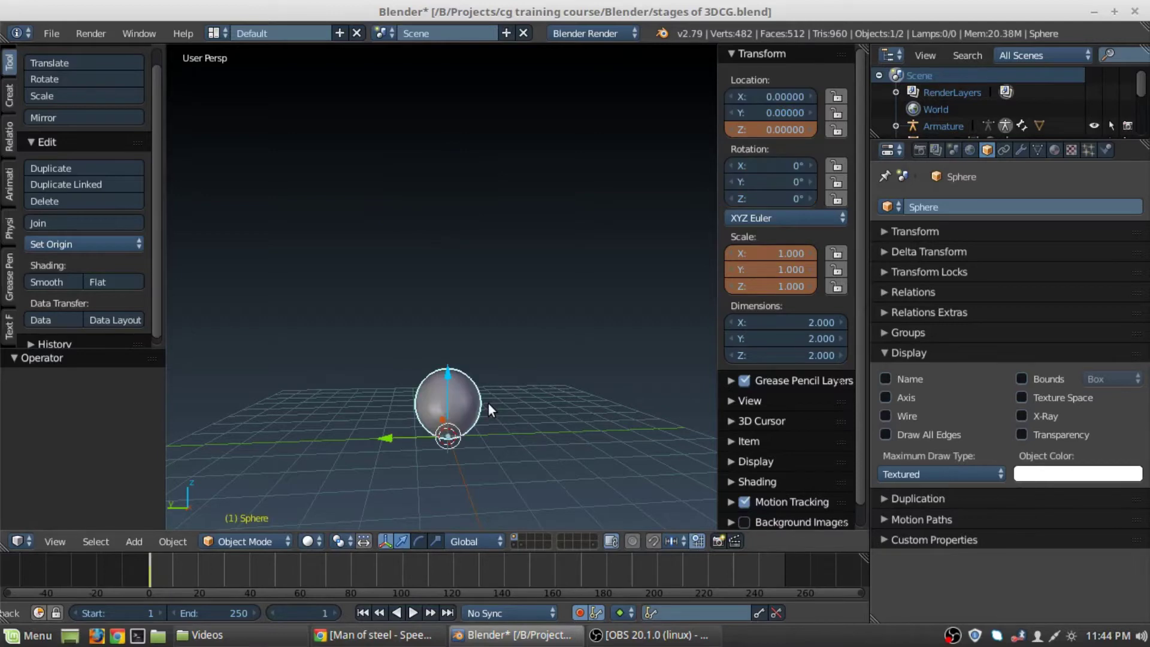
Step: Make Available the active keying set and raise the sphere 7 units along Z at frame 1
{"action": "left_click_drag", "start_coordinate": [448, 371], "coordinate": [452, 235]}
{"action": "key", "text": "ctrl+z"}
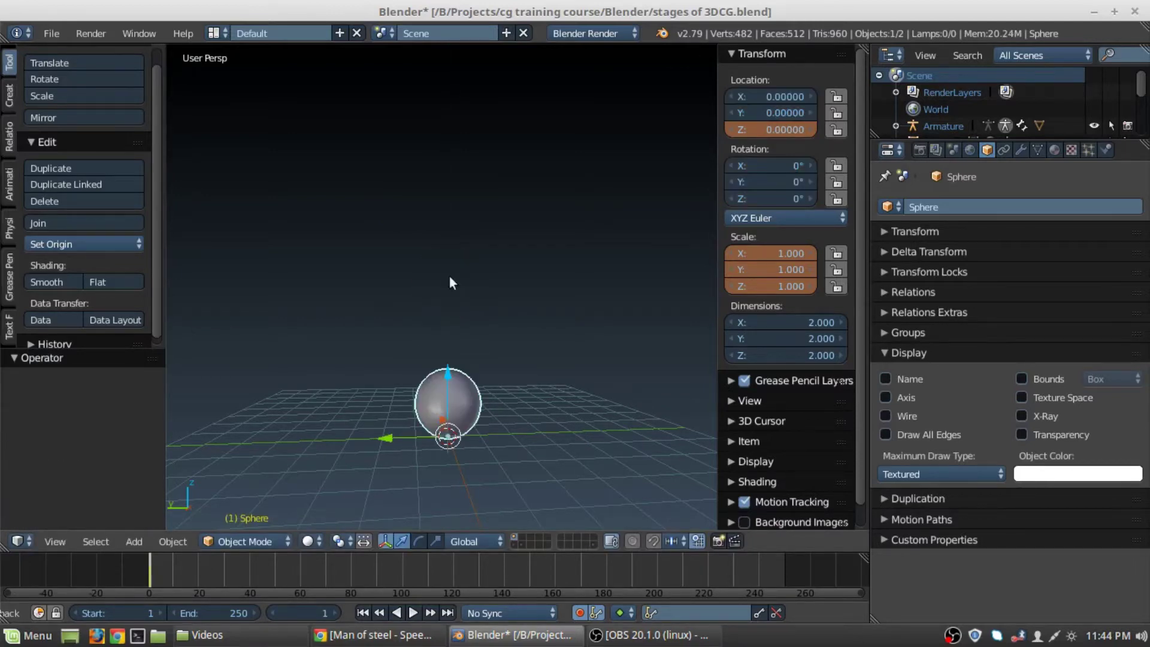
{"action": "left_click", "coordinate": [652, 611]}
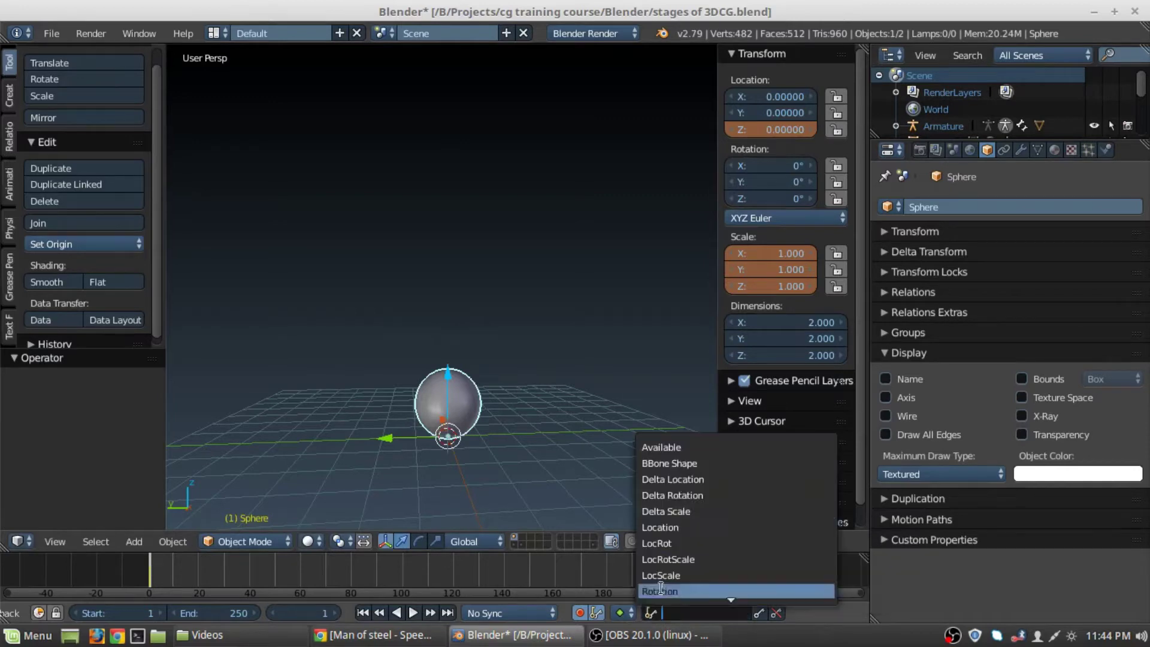
{"action": "left_click", "coordinate": [680, 442]}
{"action": "left_click", "coordinate": [662, 616]}
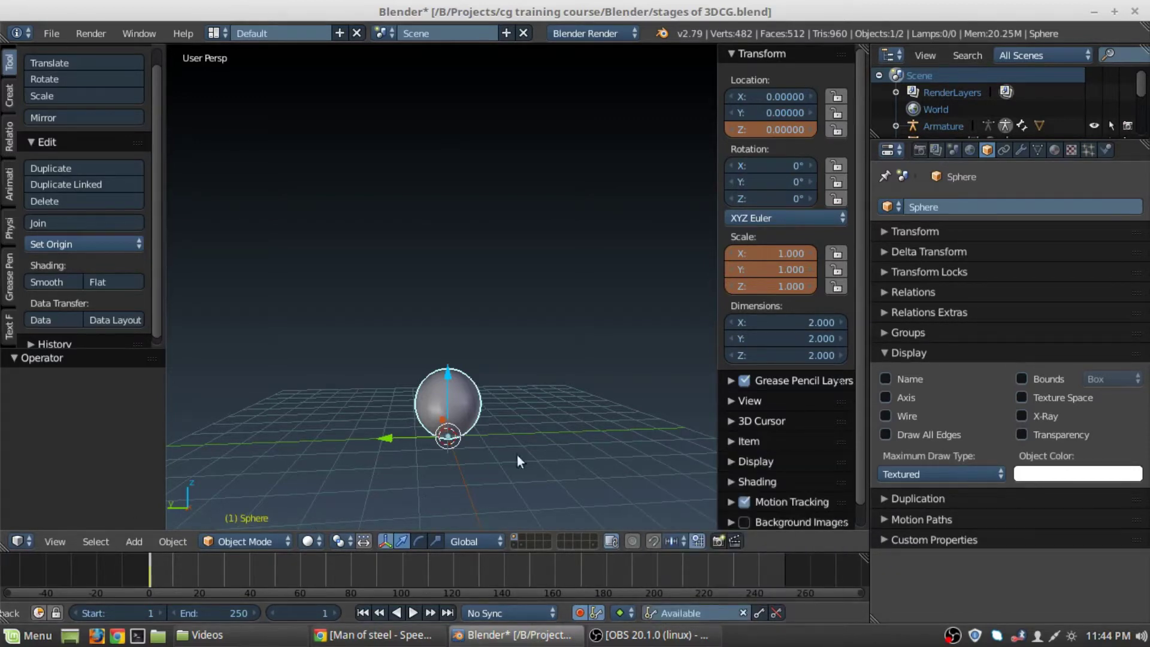
{"action": "key", "text": "g"}
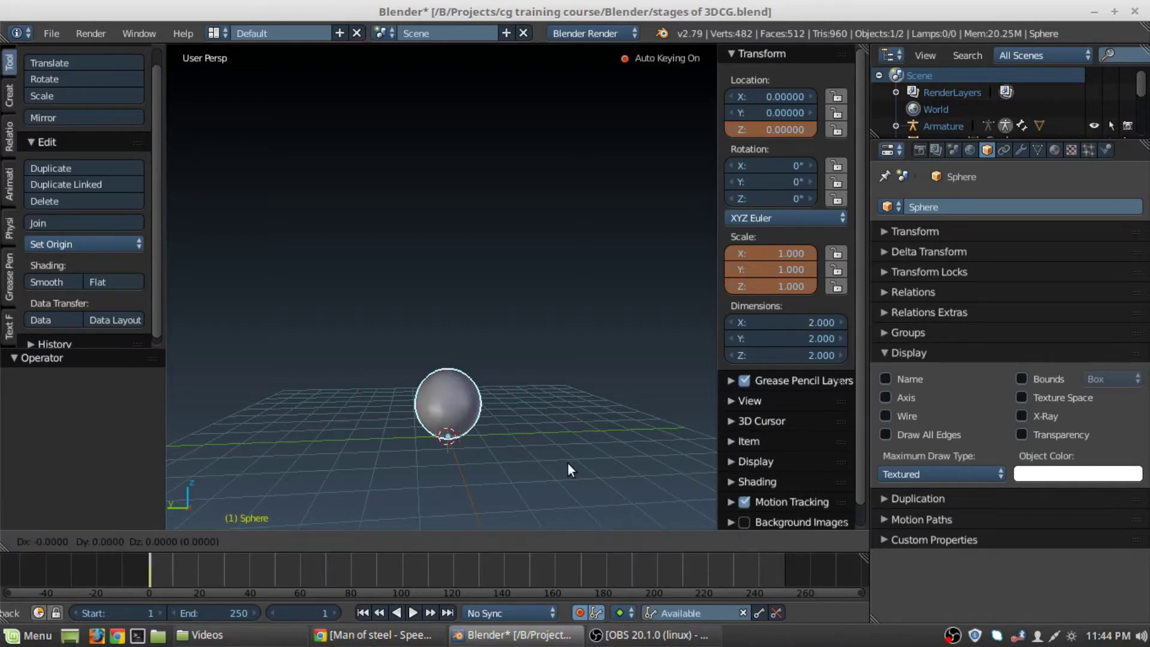
{"action": "type", "text": "z"}
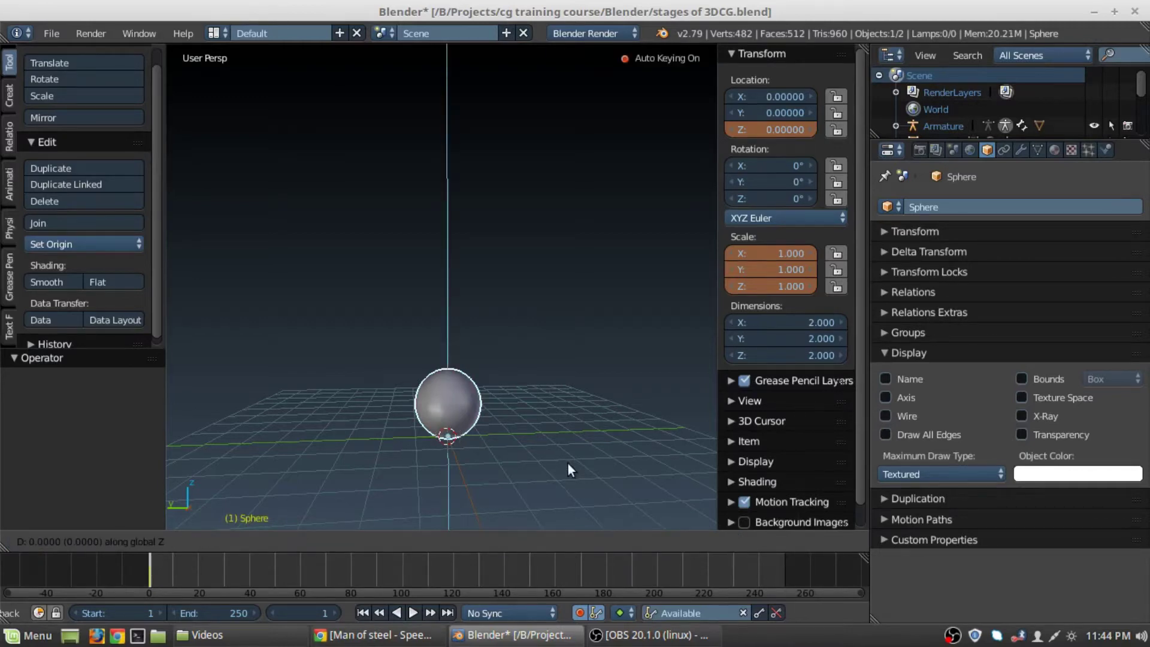
{"action": "type", "text": "7"}
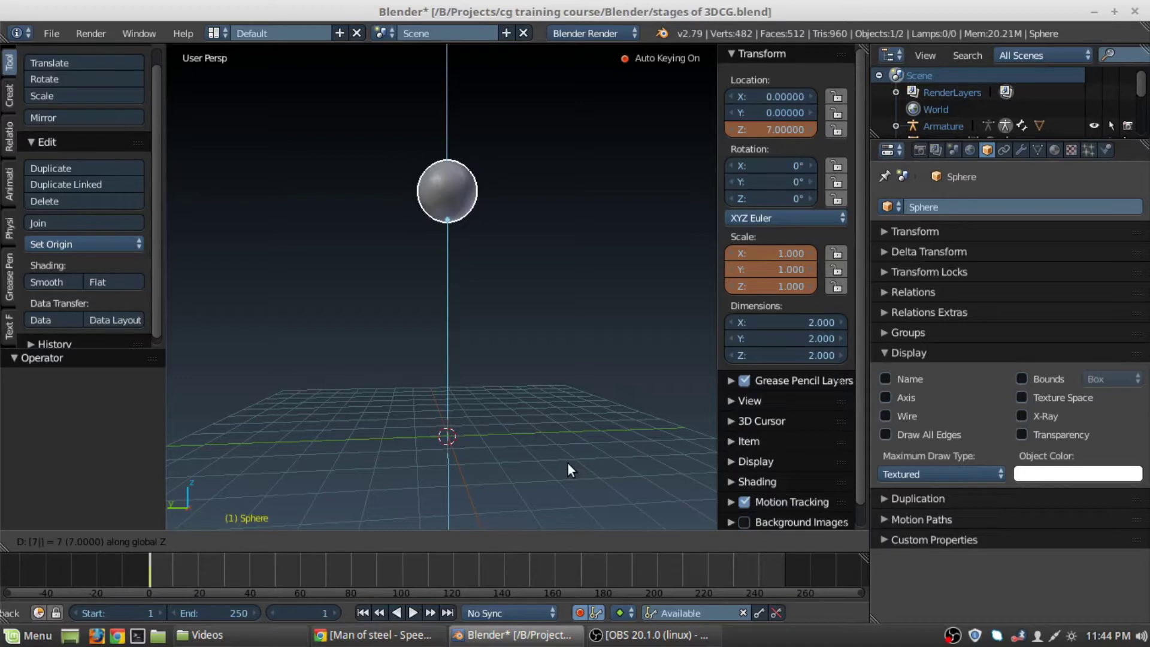
{"action": "key", "text": "Return"}
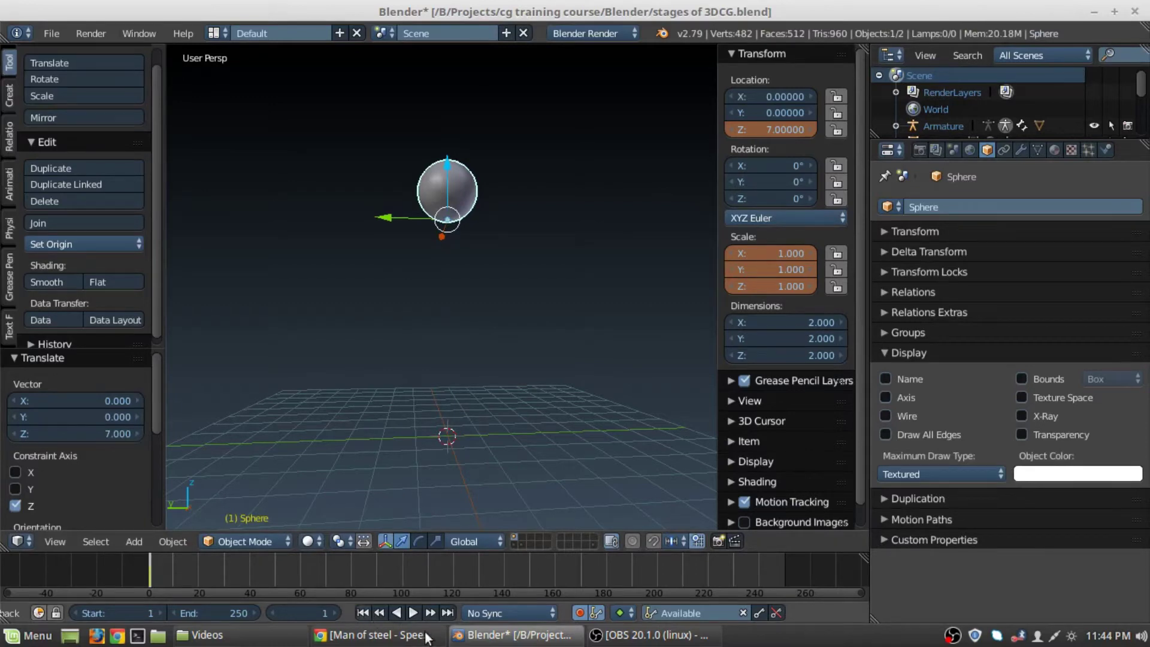
Step: Go to frame 10 and set the sphere's Location Z to 0
{"action": "left_click", "coordinate": [312, 613]}
{"action": "type", "text": "10\\"}
{"action": "key", "text": "Return"}
{"action": "left_click", "coordinate": [309, 611]}
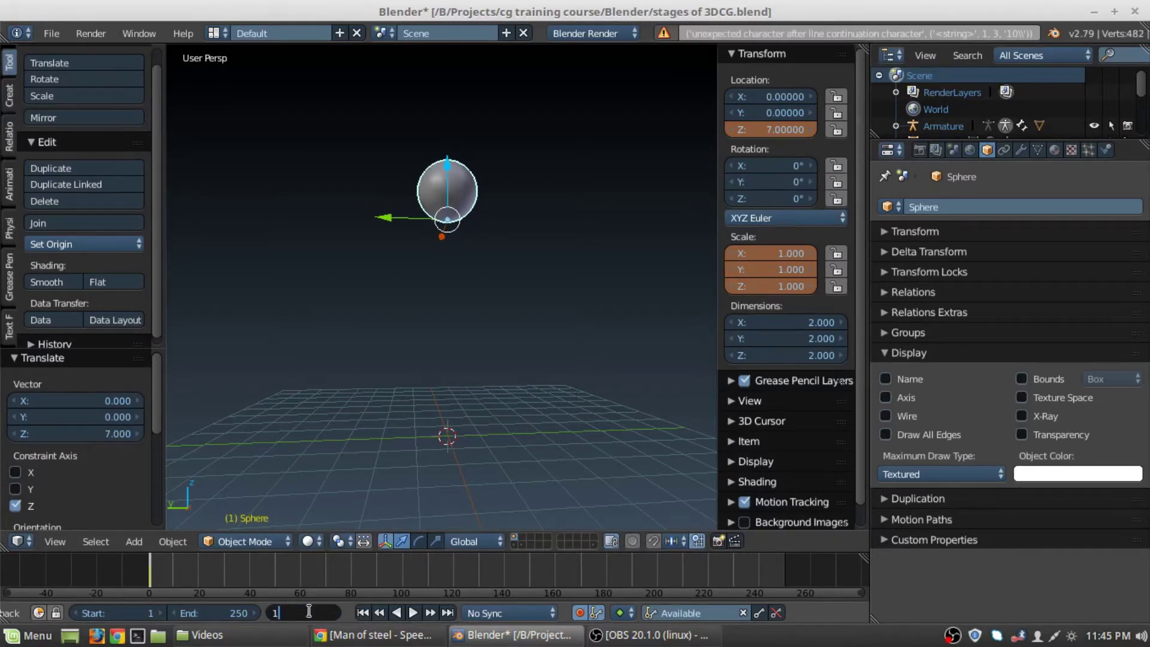
{"action": "type", "text": "0"}
{"action": "key", "text": "Return"}
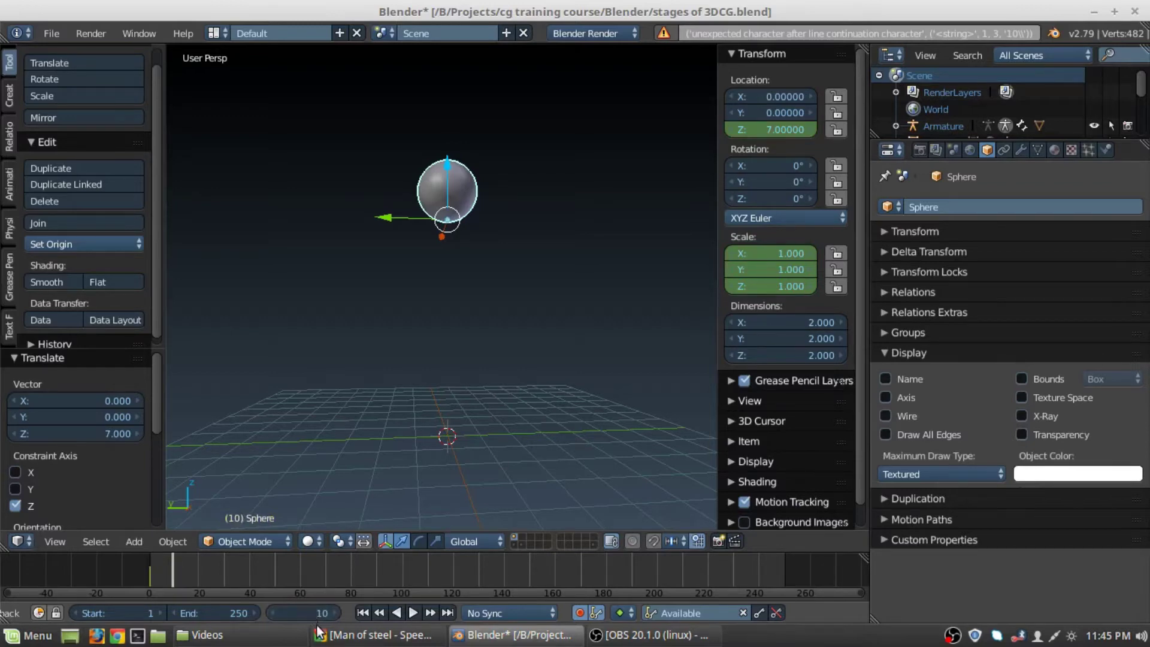
{"action": "left_click", "coordinate": [766, 130]}
{"action": "type", "text": "0"}
{"action": "key", "text": "Return"}
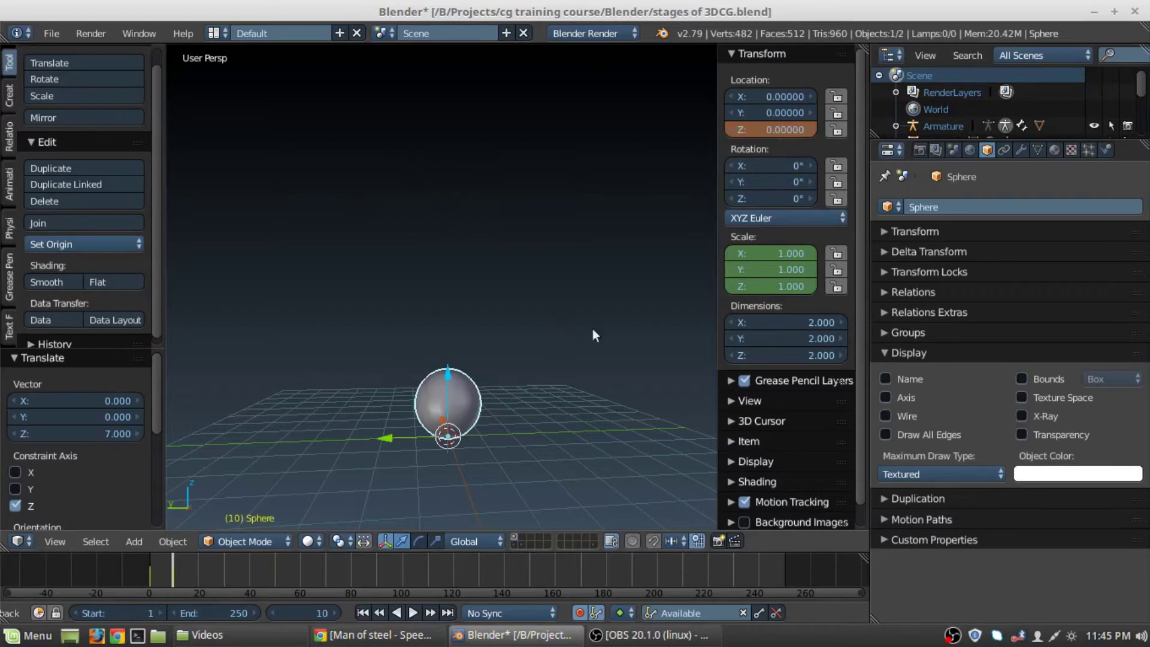
{"action": "middle_click_drag", "start_coordinate": [515, 434], "coordinate": [580, 454]}
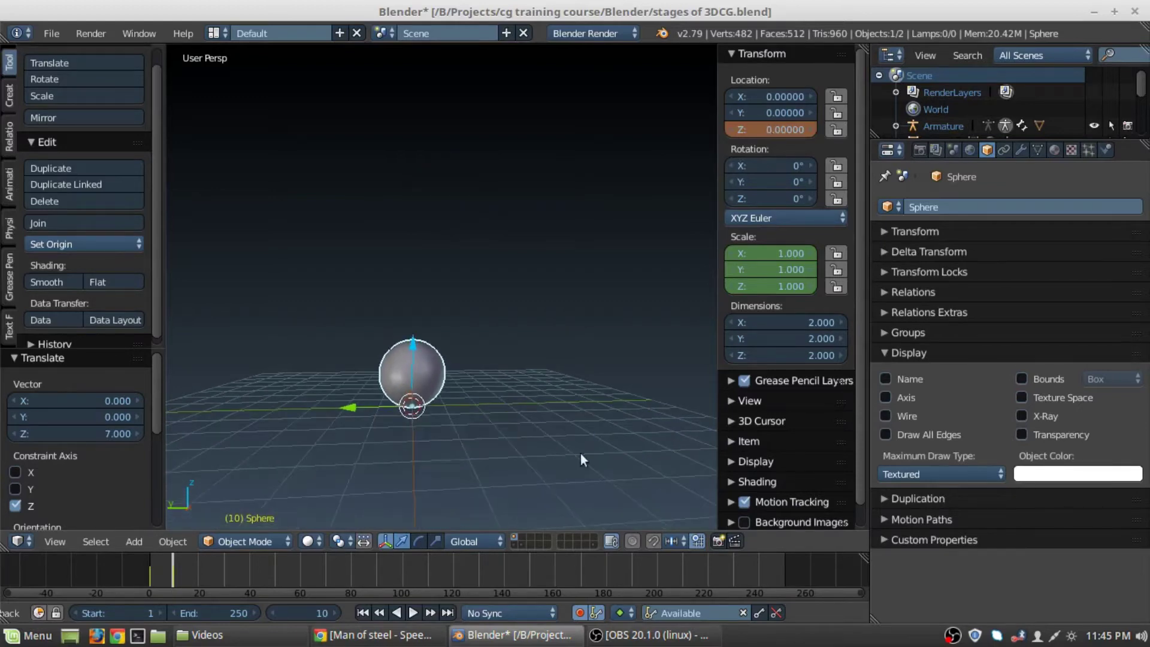
Step: Scale the sphere to 0.646 on Z and 1.354 on X and Y
{"action": "key", "text": "s"}
{"action": "key", "text": "z"}
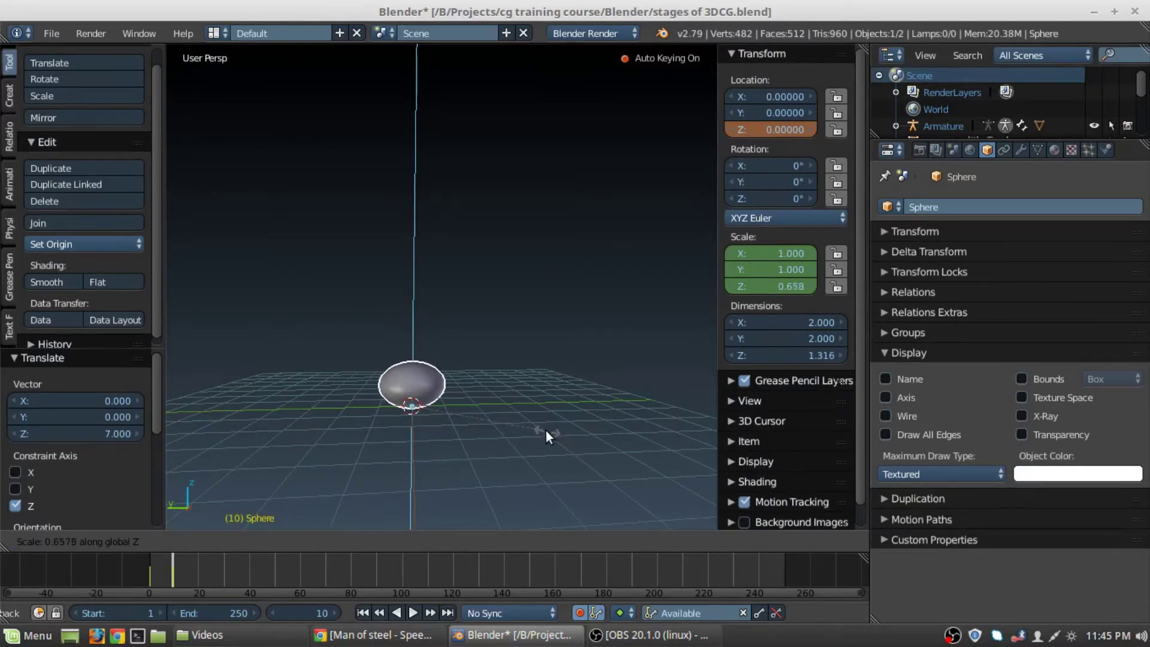
{"action": "left_click", "coordinate": [544, 429]}
{"action": "key", "text": "s"}
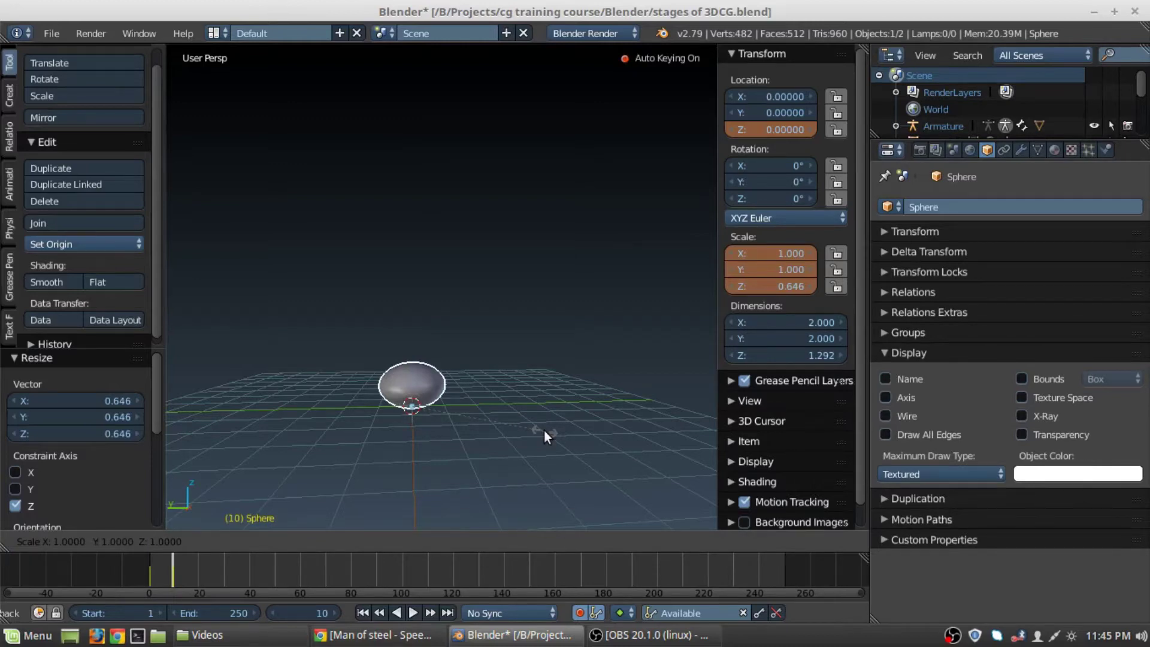
{"action": "key", "text": "shift+z"}
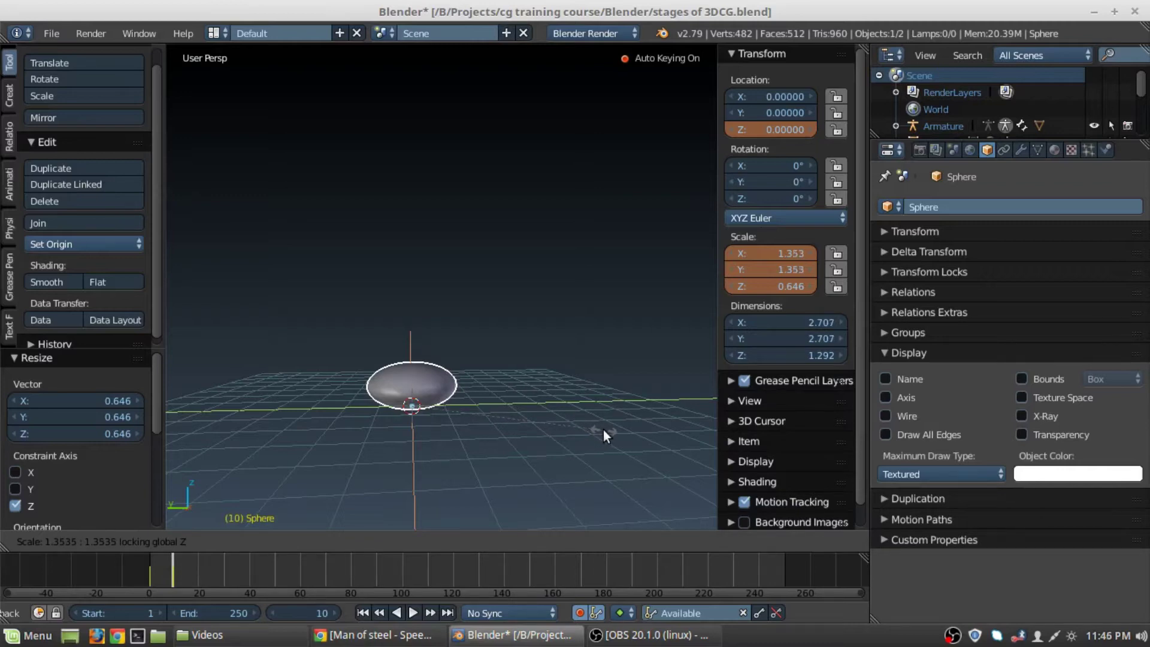
{"action": "left_click", "coordinate": [604, 429]}
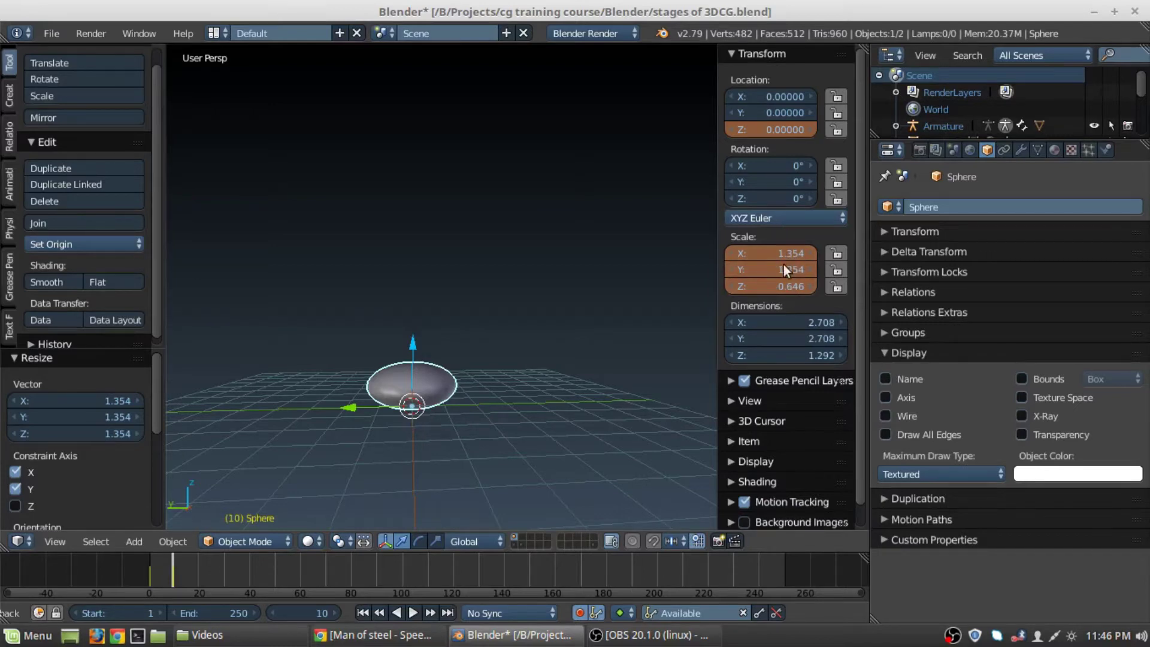
Step: Play back the animation and scrub to frame 8 to check the squash
{"action": "middle_click_drag", "start_coordinate": [360, 387], "coordinate": [404, 384]}
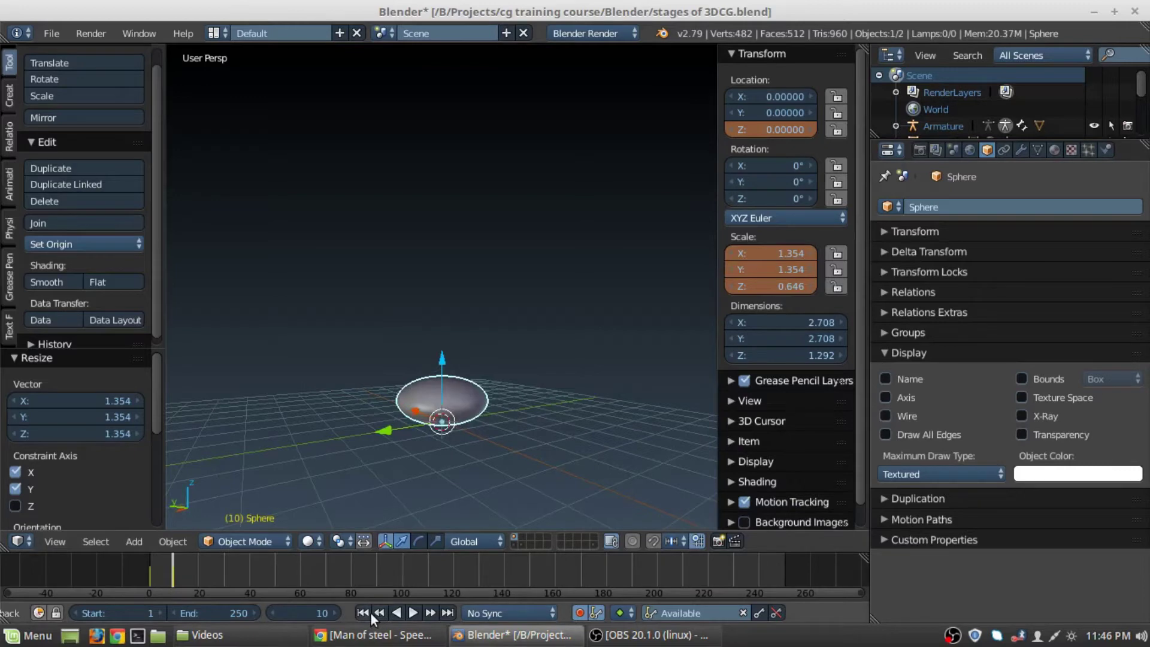
{"action": "left_click", "coordinate": [379, 613]}
{"action": "left_click", "coordinate": [413, 612]}
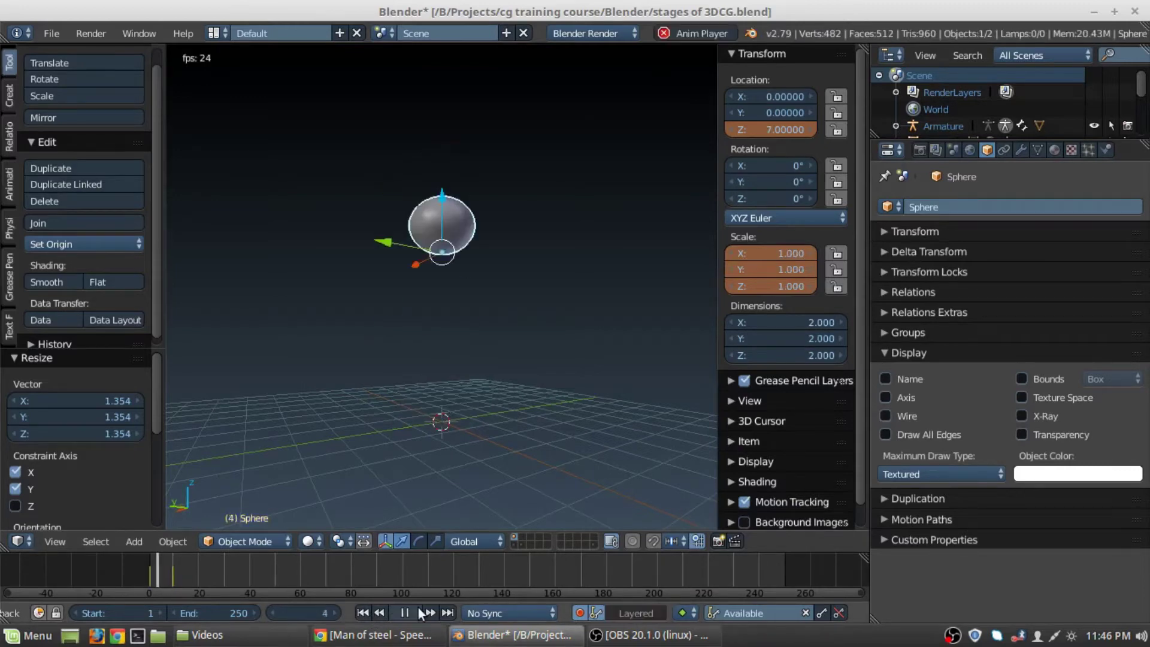
{"action": "left_click", "coordinate": [362, 612]}
{"action": "left_click_drag", "start_coordinate": [160, 574], "coordinate": [172, 573]}
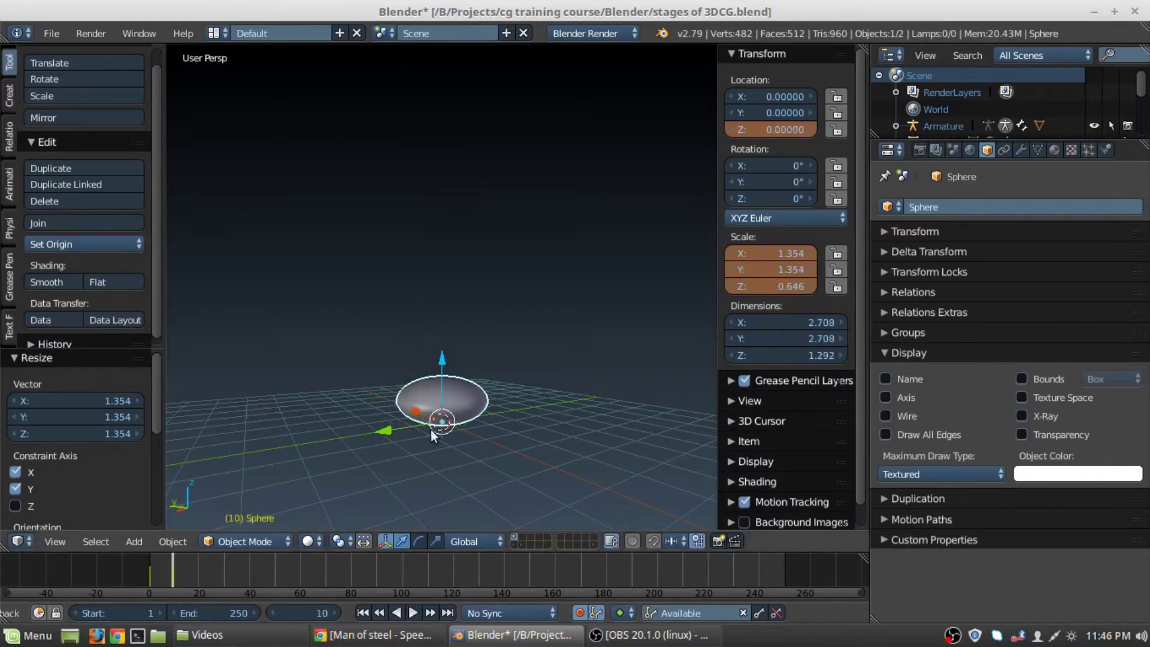
{"action": "scroll", "coordinate": [555, 390], "scroll_direction": "up", "scroll_amount": 2}
{"action": "middle_click_drag", "start_coordinate": [555, 435], "coordinate": [484, 445], "text": "shift"}
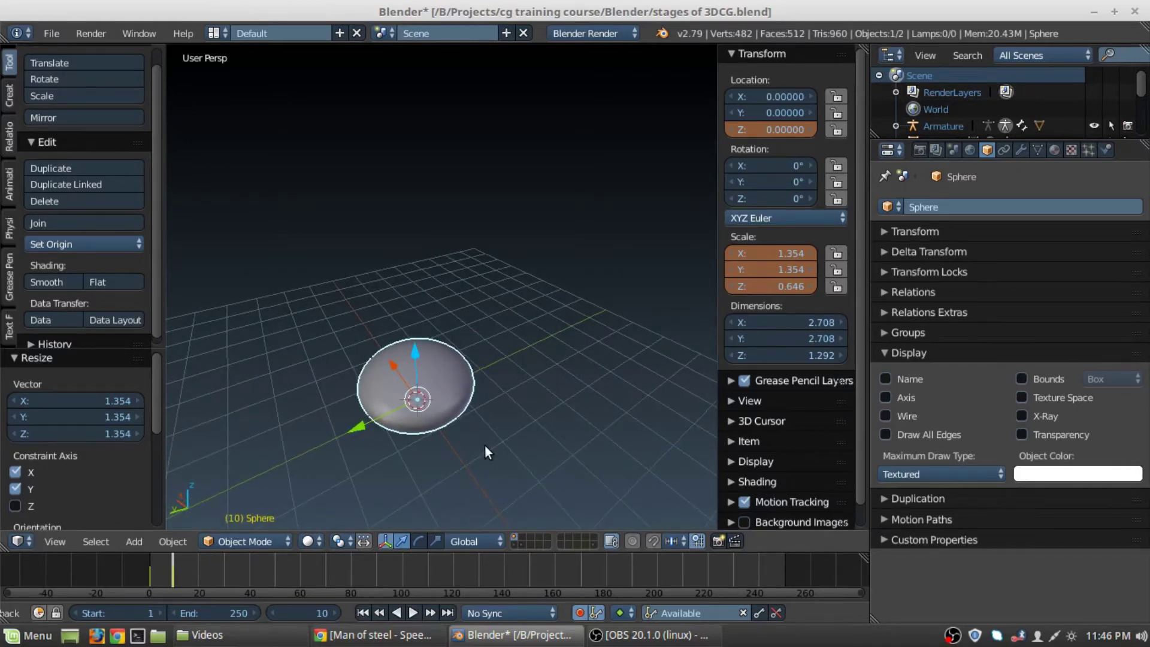
Step: Set the sphere's Z scale to 0.5 and its X and Y scale to 1.25
{"action": "key", "text": "XF86Calculator"}
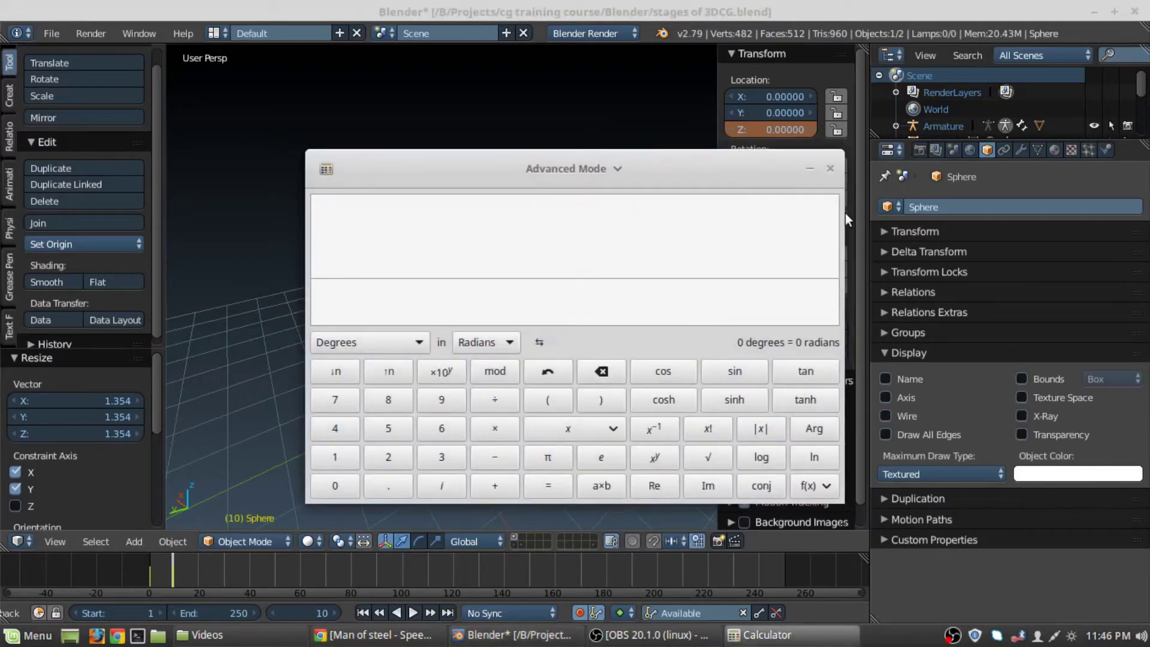
{"action": "left_click", "coordinate": [829, 169]}
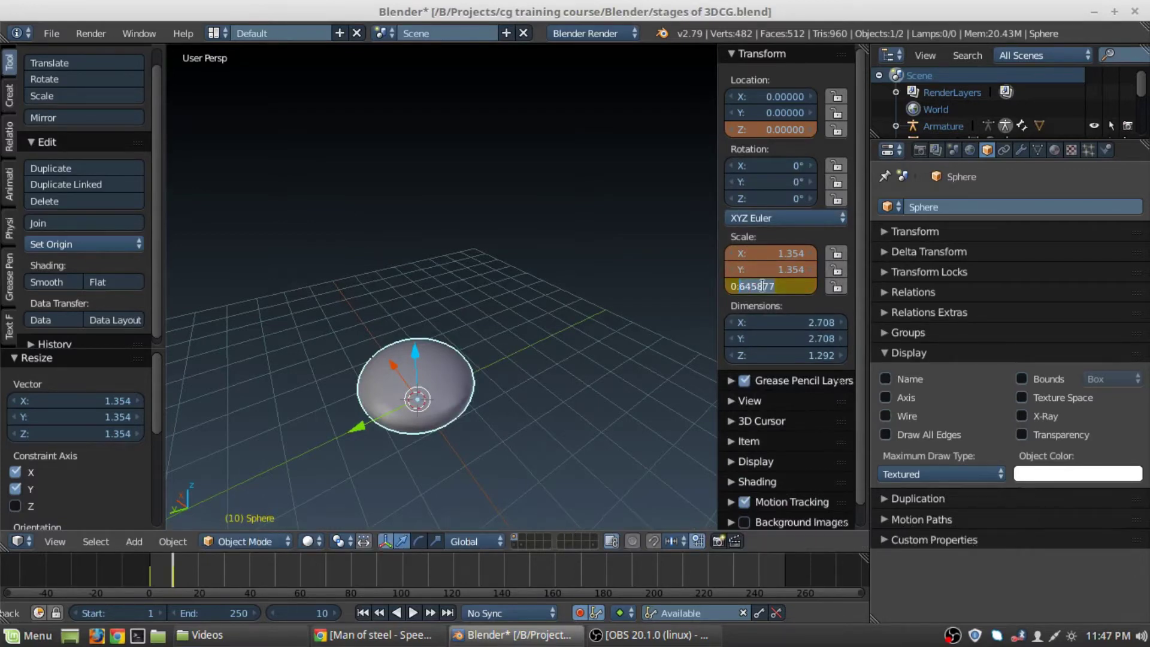
{"action": "key", "text": "Return"}
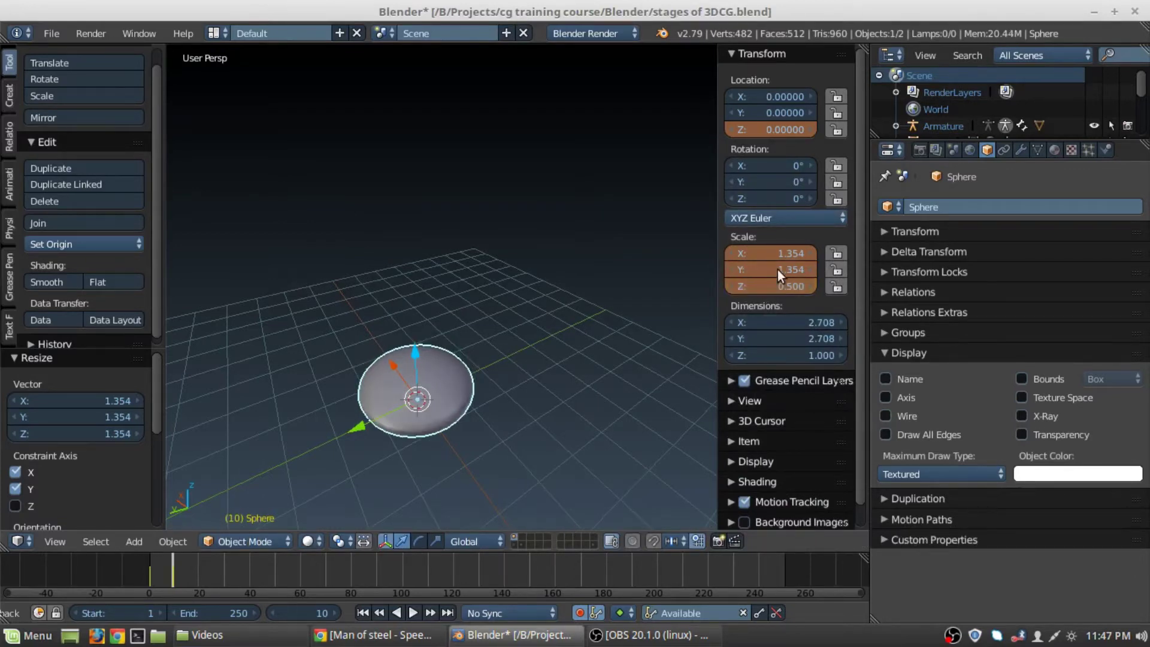
{"action": "middle_click_drag", "start_coordinate": [486, 433], "coordinate": [492, 350]}
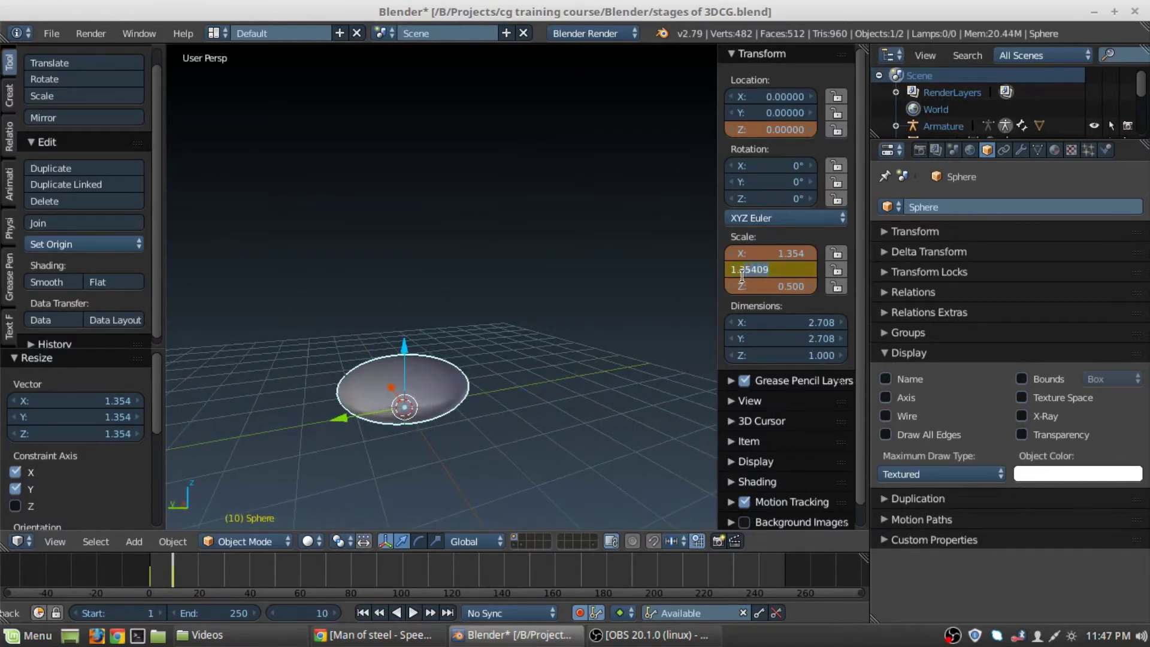
{"action": "left_click", "coordinate": [785, 253]}
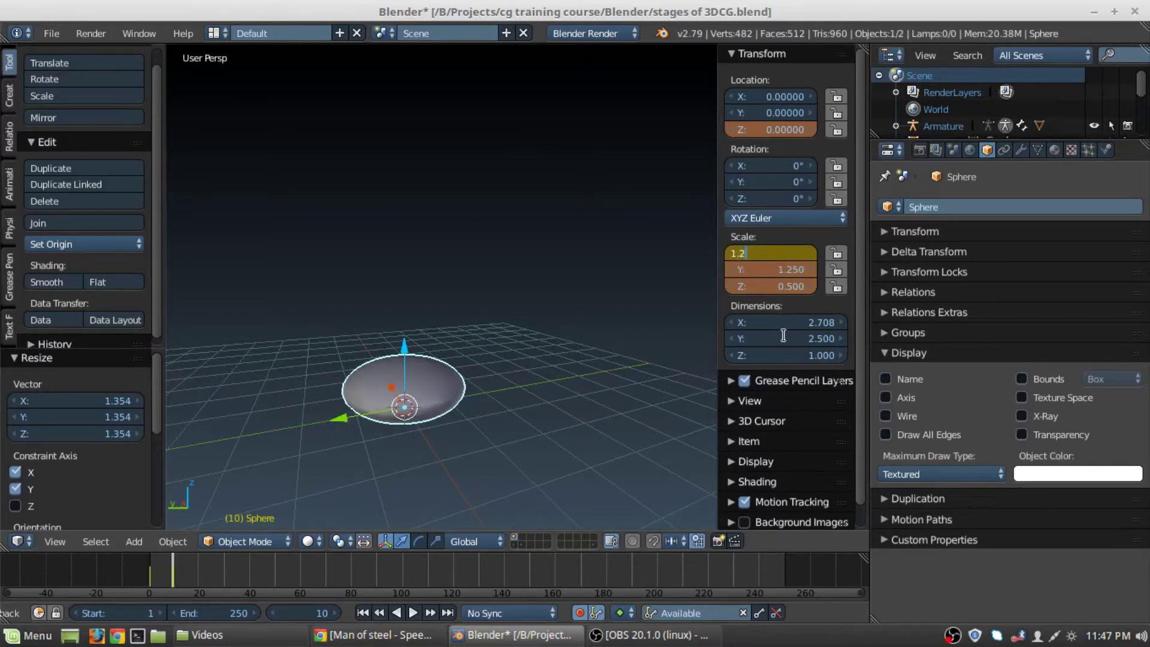
{"action": "middle_click_drag", "start_coordinate": [707, 347], "coordinate": [335, 491]}
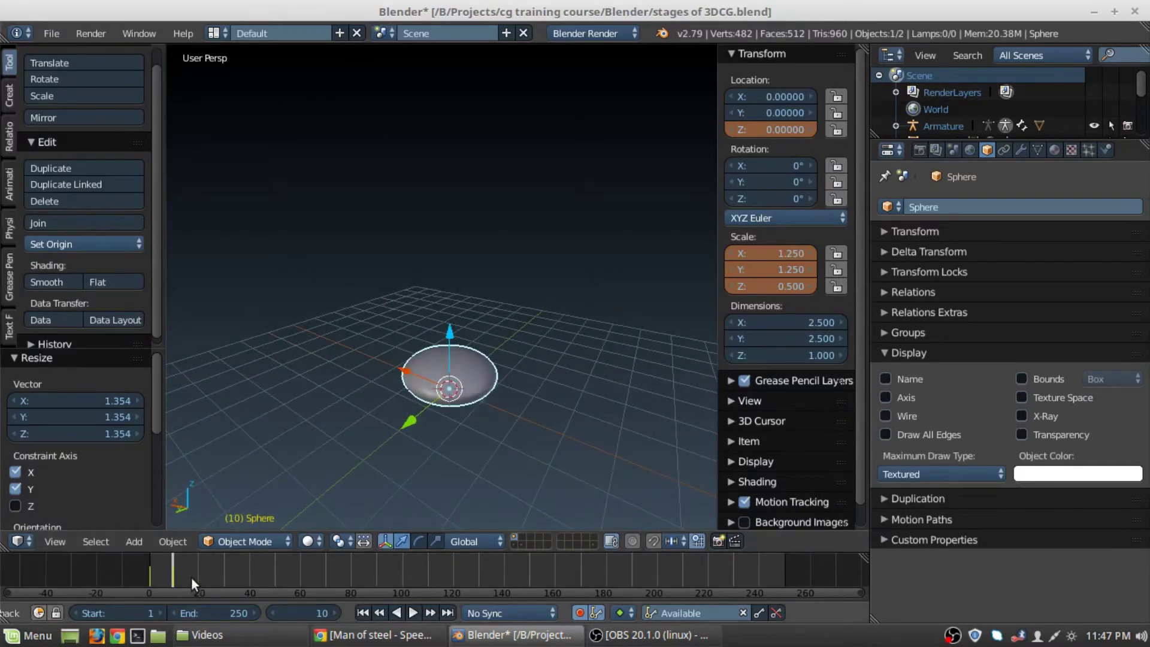
Step: At frame 20, set the sphere's scale to 1 on all axes and Location Z to 7
{"action": "key", "text": "Left"}
{"action": "left_click", "coordinate": [319, 613]}
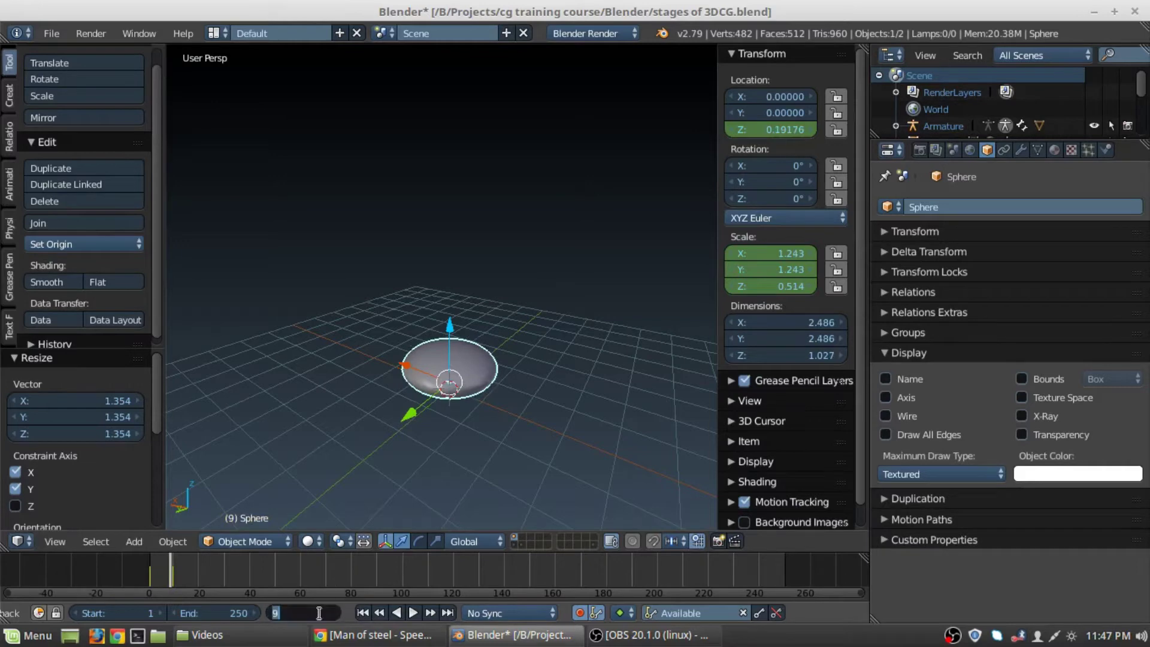
{"action": "type", "text": "20"}
{"action": "key", "text": "Return"}
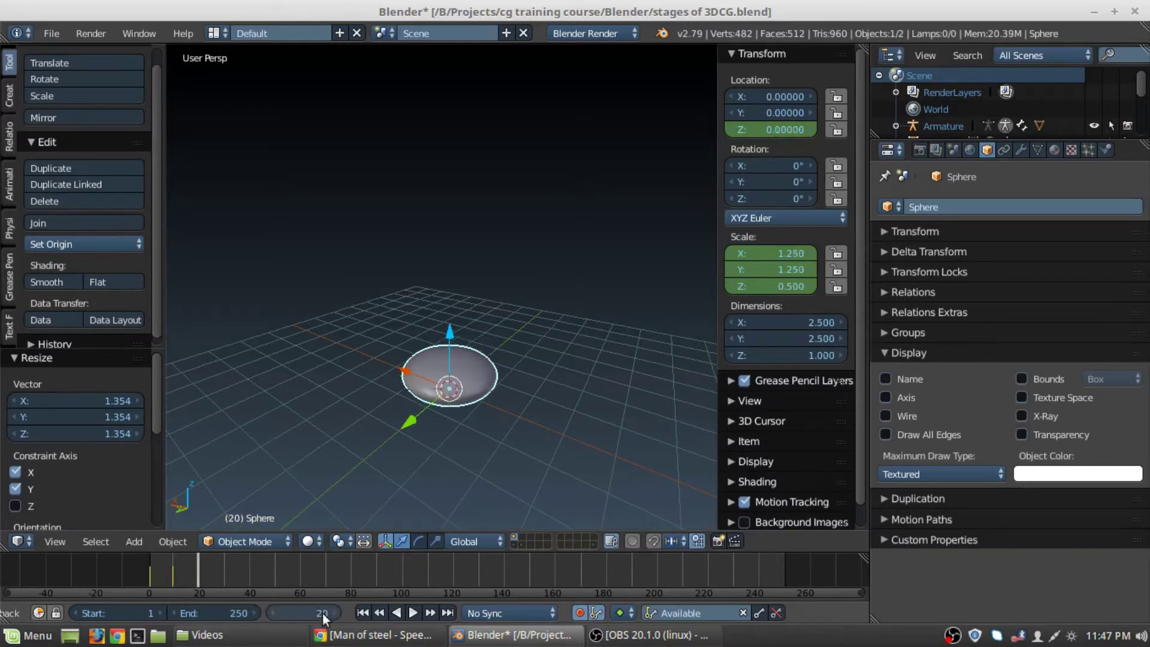
{"action": "left_click_drag", "start_coordinate": [776, 251], "coordinate": [779, 286]}
{"action": "type", "text": "1"}
{"action": "key", "text": "Return"}
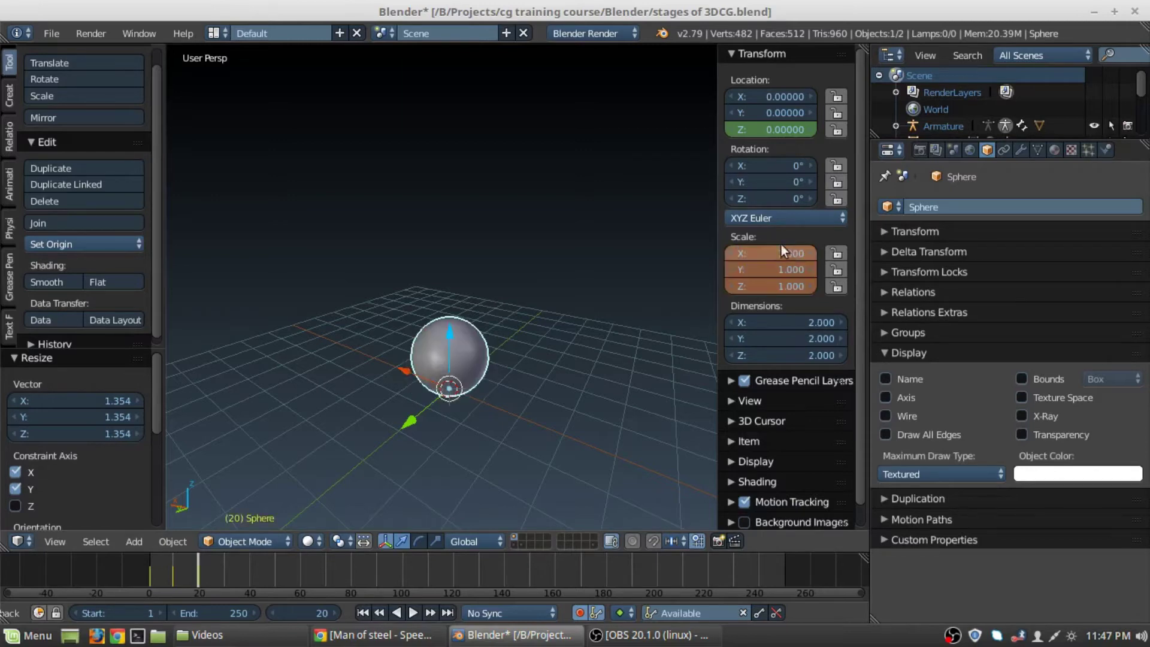
{"action": "left_click", "coordinate": [775, 128]}
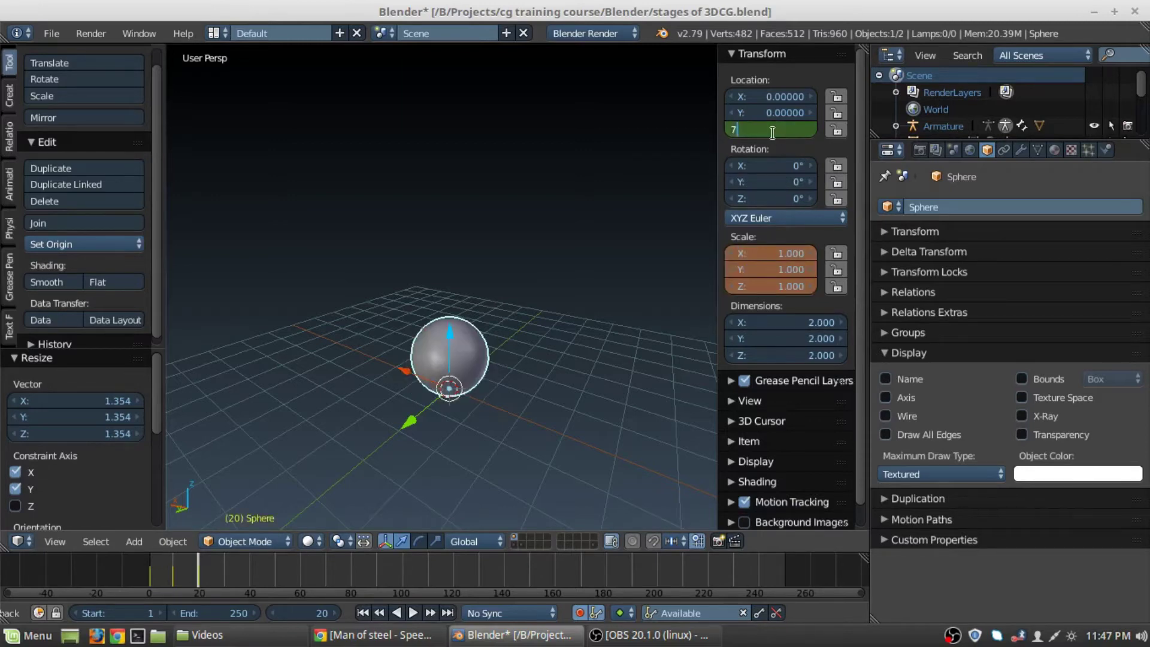
{"action": "type", "text": "7"}
{"action": "key", "text": "Return"}
Step: Set the animation's end frame to 20 and centre frames 0–20 in the timeline
{"action": "scroll", "coordinate": [564, 248], "scroll_direction": "down", "scroll_amount": 3}
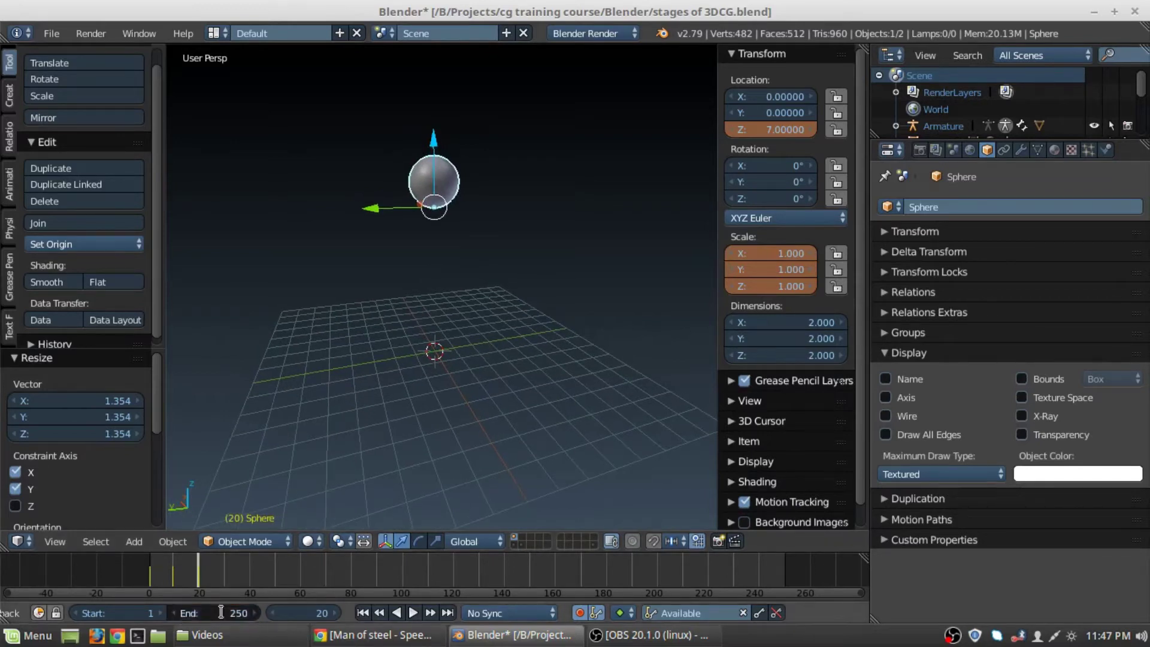
{"action": "key", "text": "Return"}
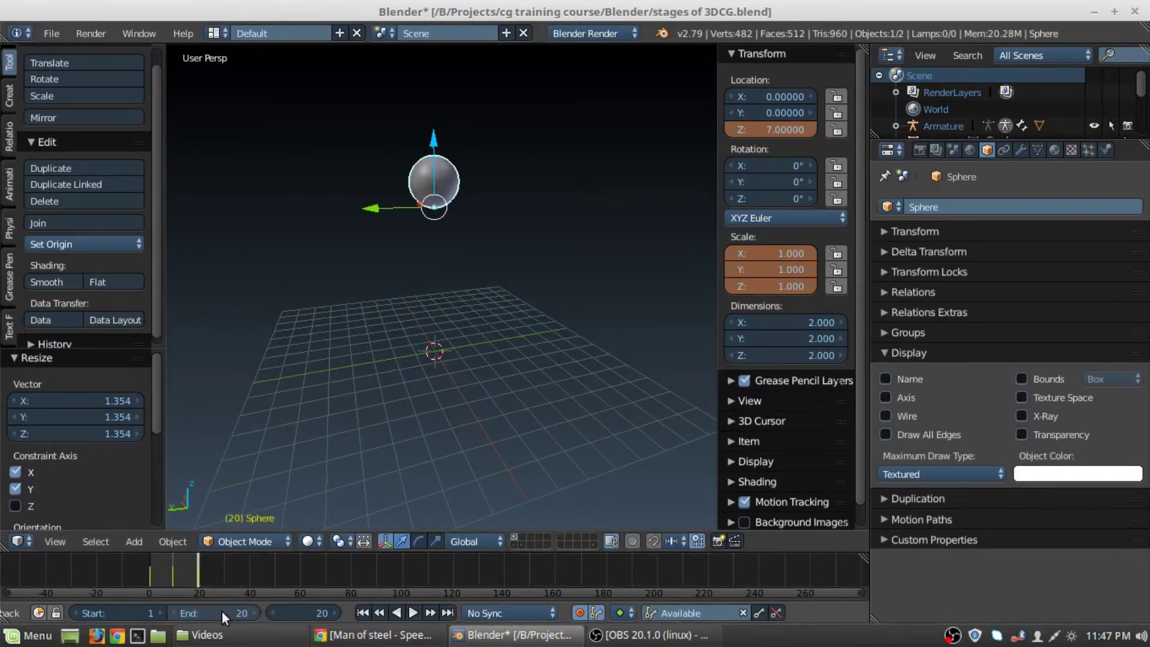
{"action": "mouse_move", "coordinate": [379, 423]}
{"action": "middle_mouse_down"}
{"action": "mouse_move", "coordinate": [379, 384]}
{"action": "mouse_move", "coordinate": [391, 432]}
{"action": "middle_mouse_up"}
{"action": "middle_click_drag", "start_coordinate": [270, 566], "coordinate": [419, 600]}
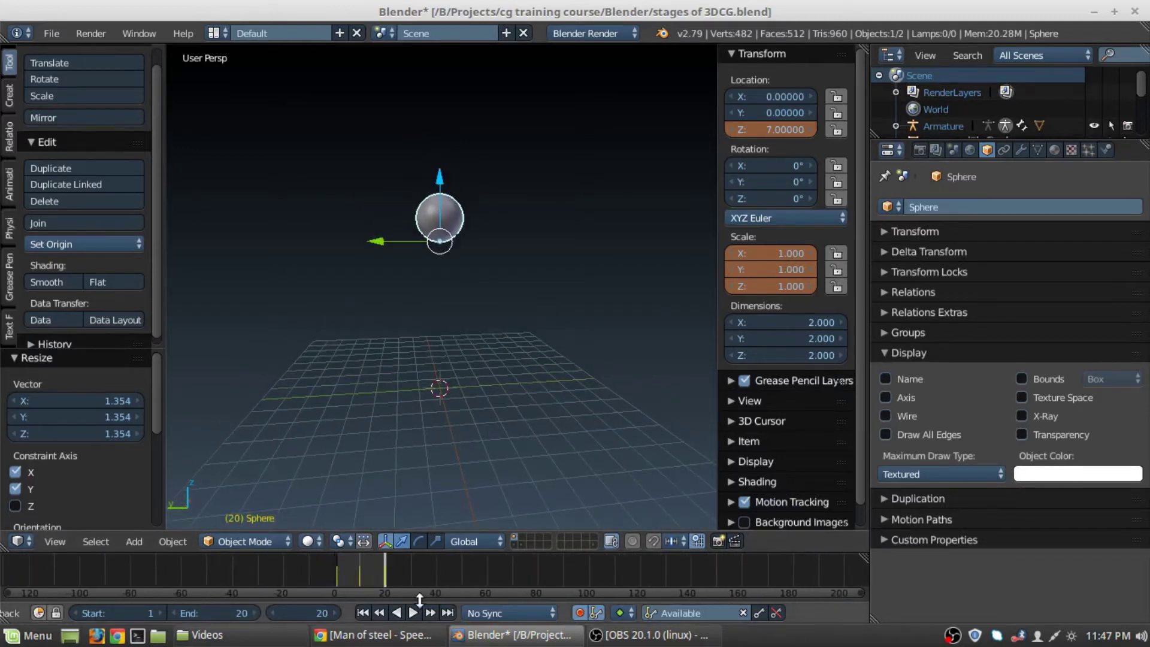
Step: Play the bounce, hide the transform gizmo, and split the 3D view into two stacked areas
{"action": "left_click", "coordinate": [415, 612]}
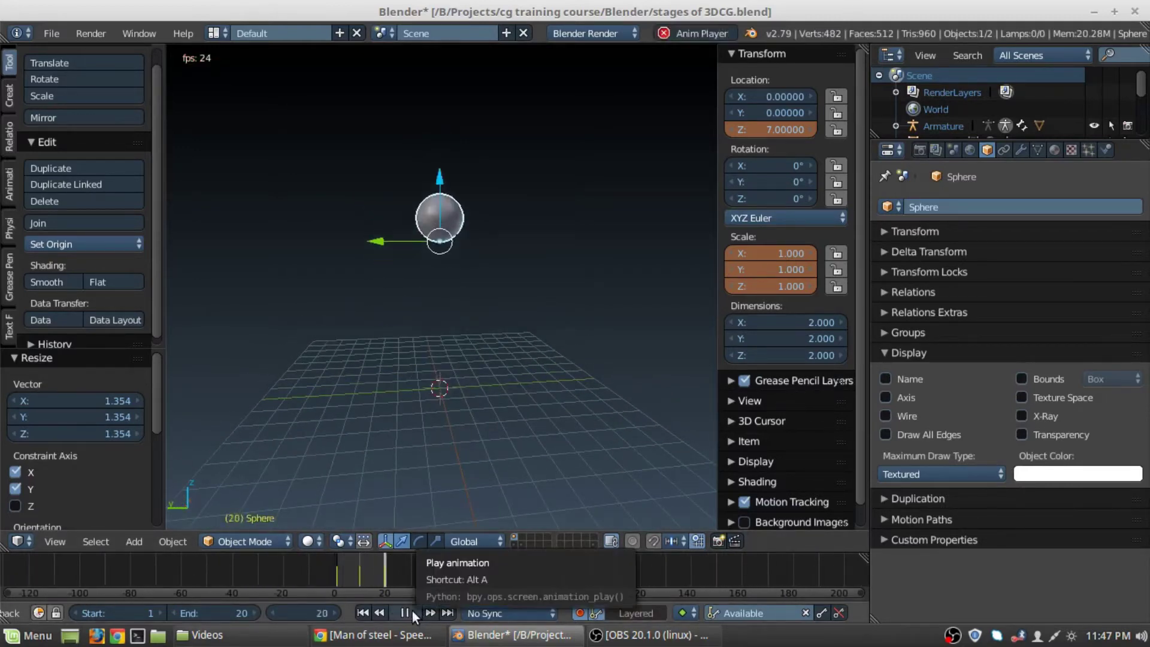
{"action": "middle_click_drag", "start_coordinate": [627, 348], "coordinate": [630, 322]}
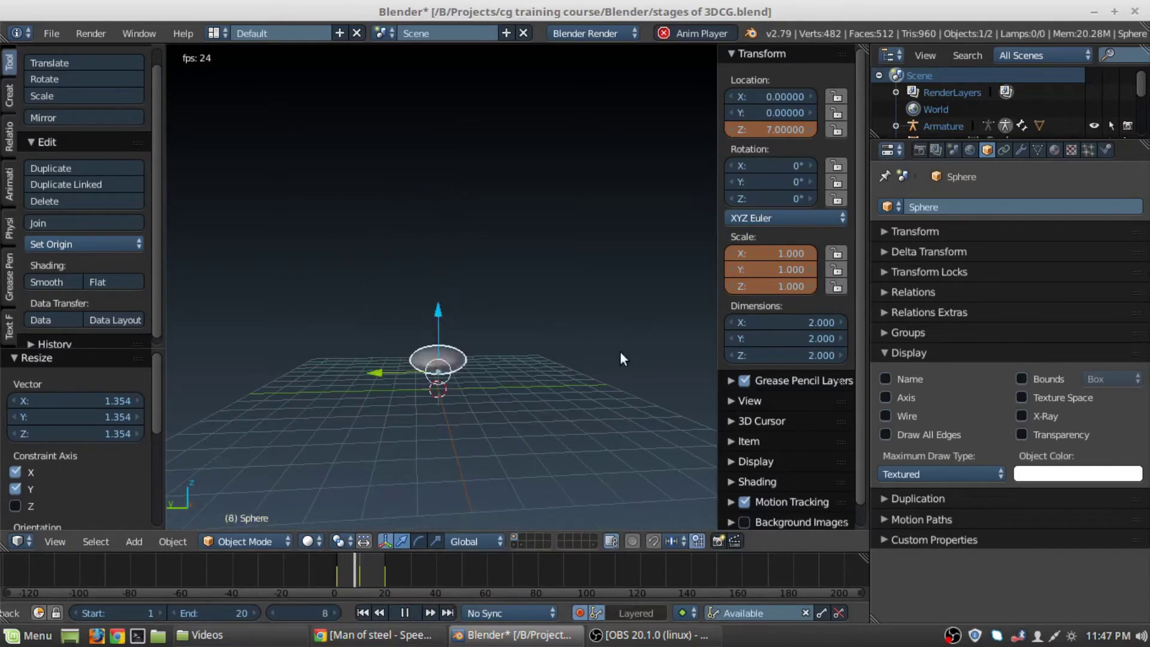
{"action": "left_click", "coordinate": [386, 542]}
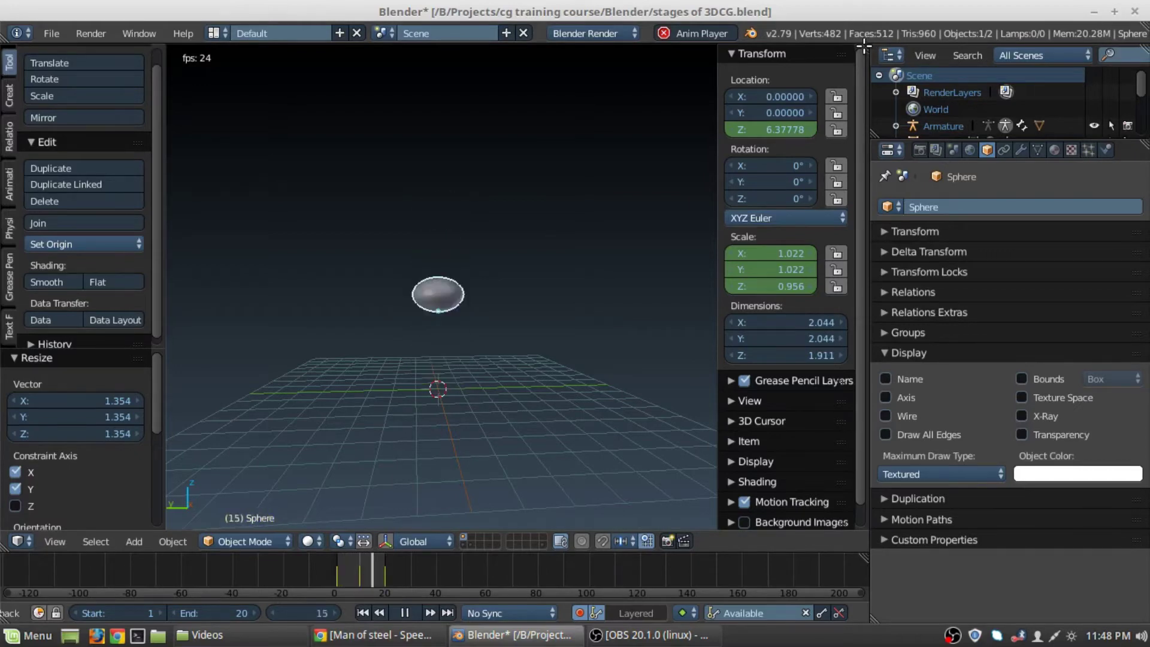
{"action": "left_click_drag", "start_coordinate": [863, 44], "coordinate": [863, 278]}
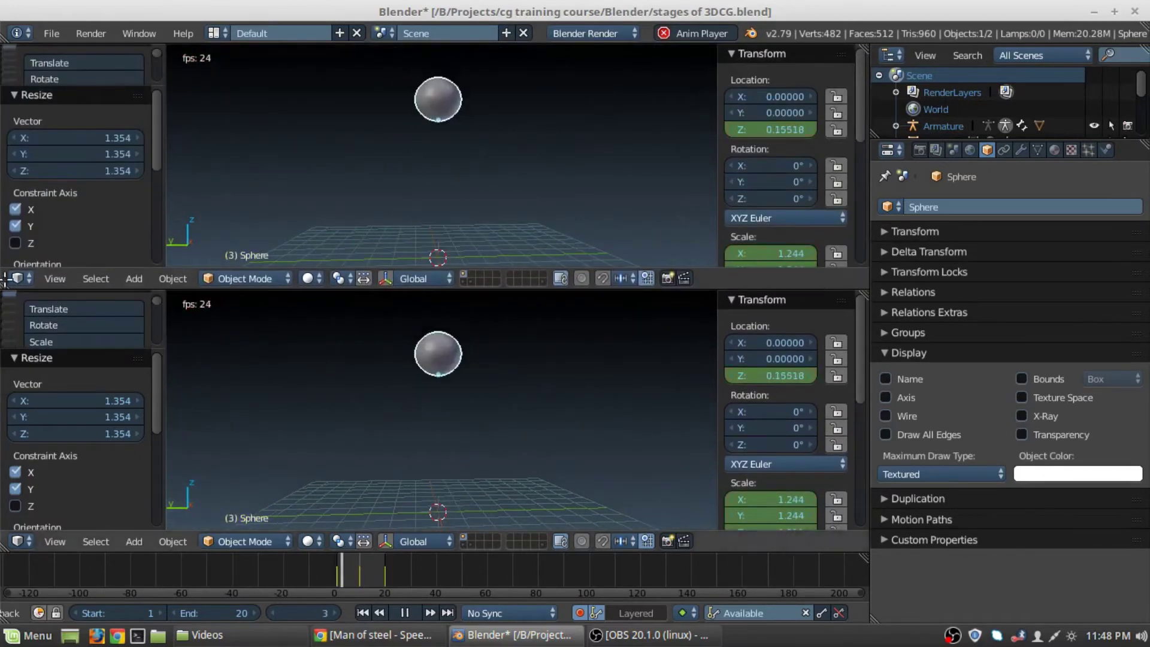
Step: Turn the top area into a Graph Editor showing only Z Location, stretched vertically
{"action": "left_click", "coordinate": [18, 279]}
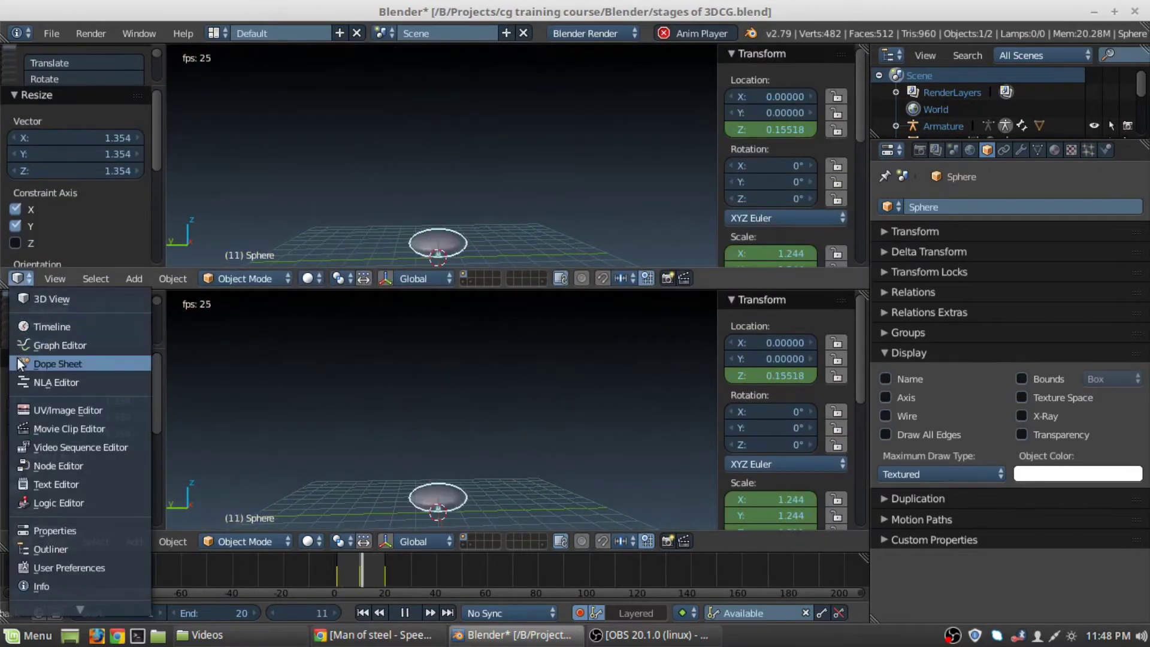
{"action": "left_click", "coordinate": [39, 346]}
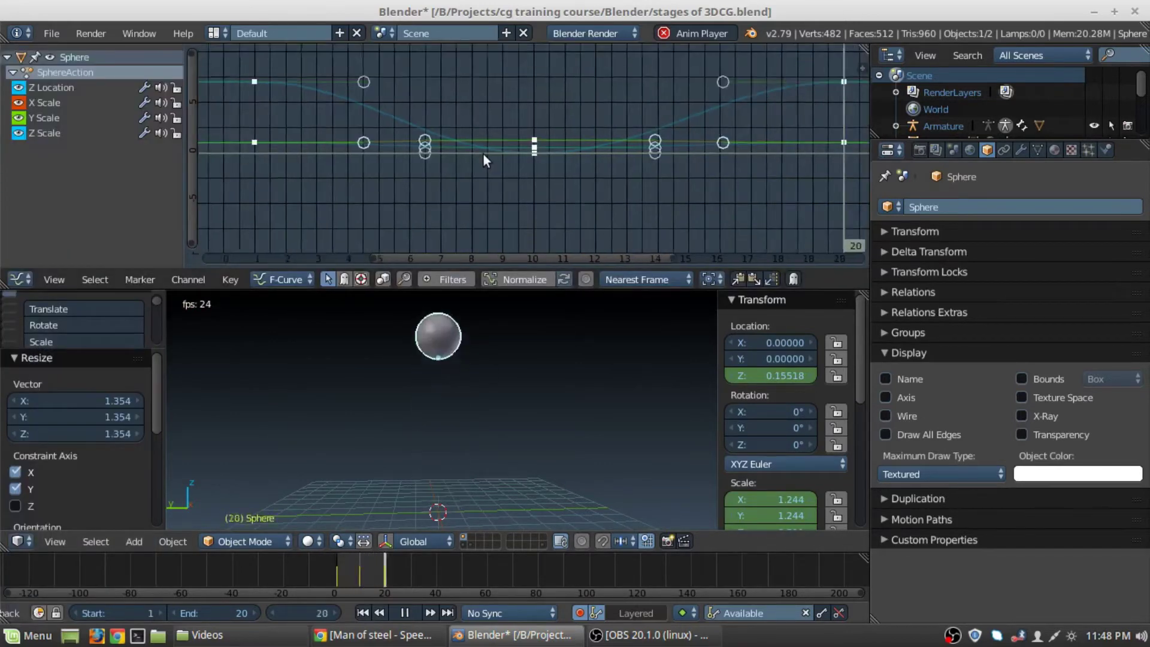
{"action": "key", "text": "Home"}
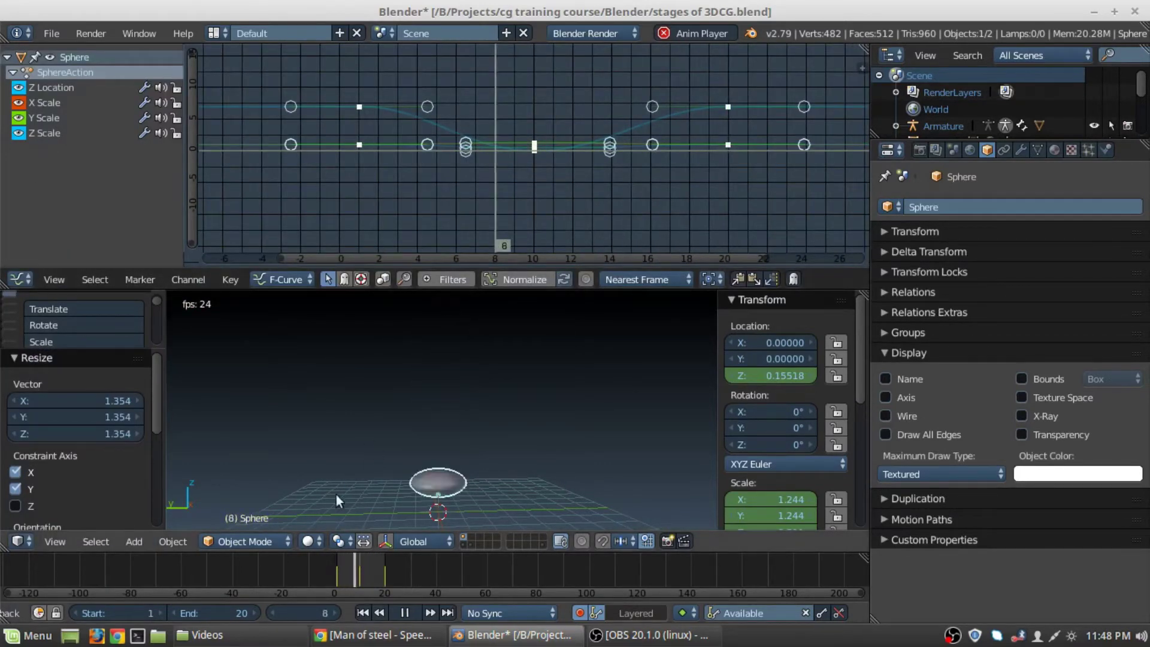
{"action": "left_click", "coordinate": [52, 90]}
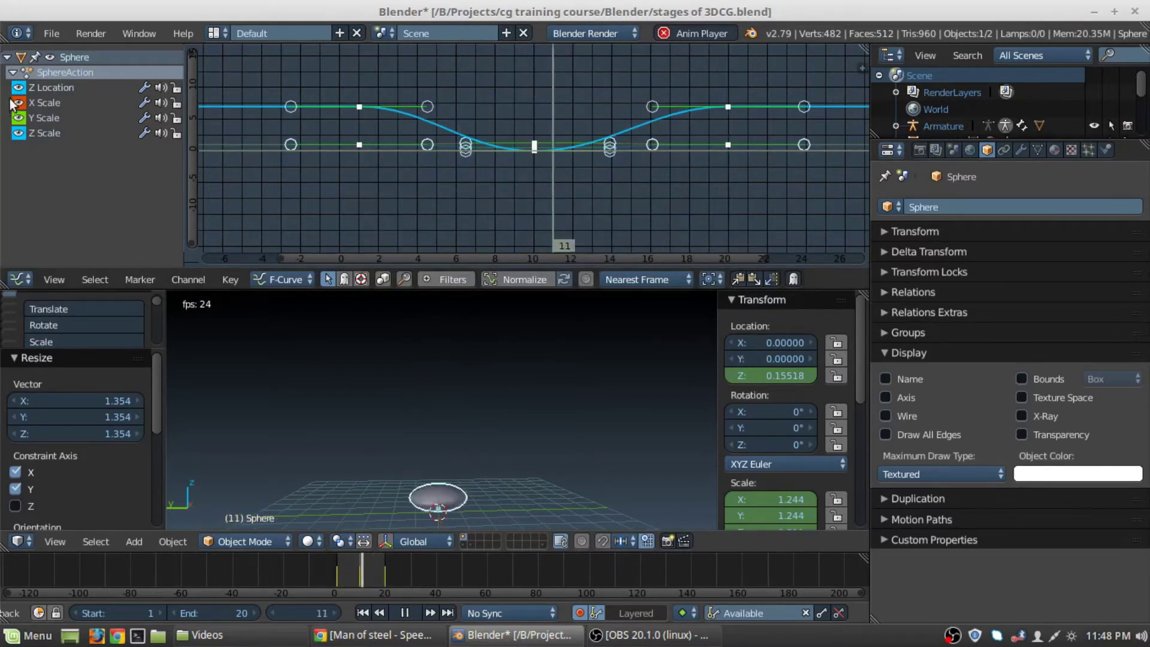
{"action": "left_click_drag", "start_coordinate": [12, 105], "coordinate": [19, 135]}
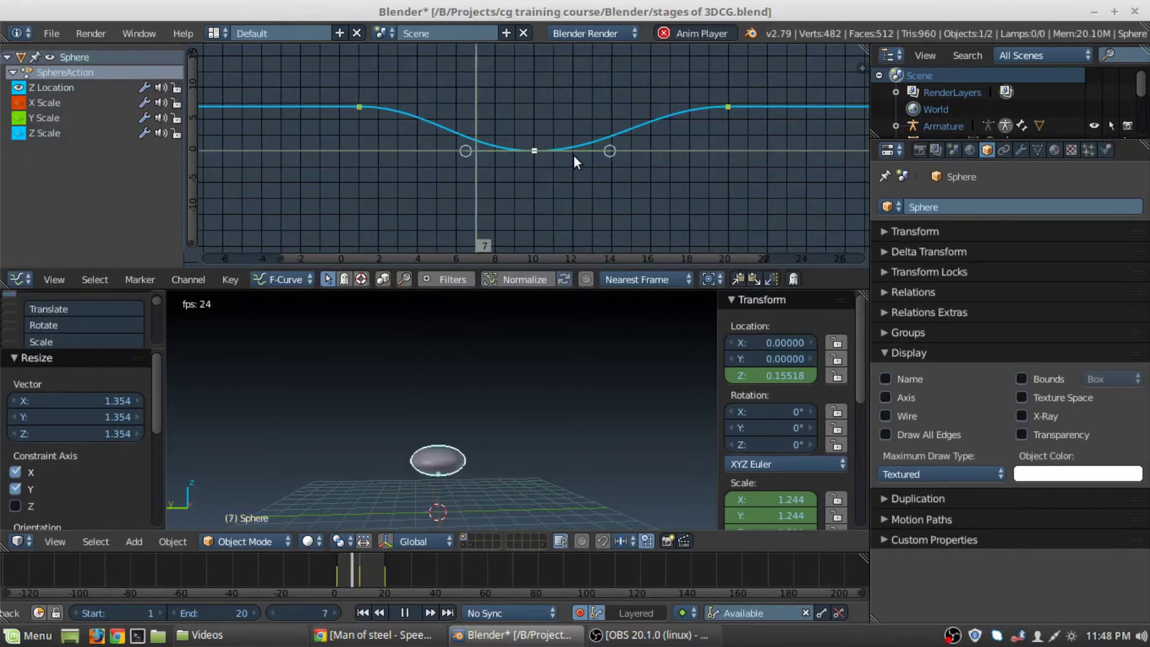
{"action": "mouse_move", "coordinate": [589, 158]}
{"action": "middle_mouse_down", "text": "ctrl"}
{"action": "mouse_move", "coordinate": [594, 109]}
{"action": "mouse_move", "coordinate": [609, 159]}
{"action": "mouse_move", "coordinate": [599, 158]}
{"action": "mouse_move", "coordinate": [621, 155]}
{"action": "mouse_move", "coordinate": [609, 157]}
{"action": "mouse_move", "coordinate": [615, 142]}
{"action": "mouse_move", "coordinate": [619, 159]}
{"action": "mouse_move", "coordinate": [606, 154]}
{"action": "middle_mouse_up", "text": "ctrl"}
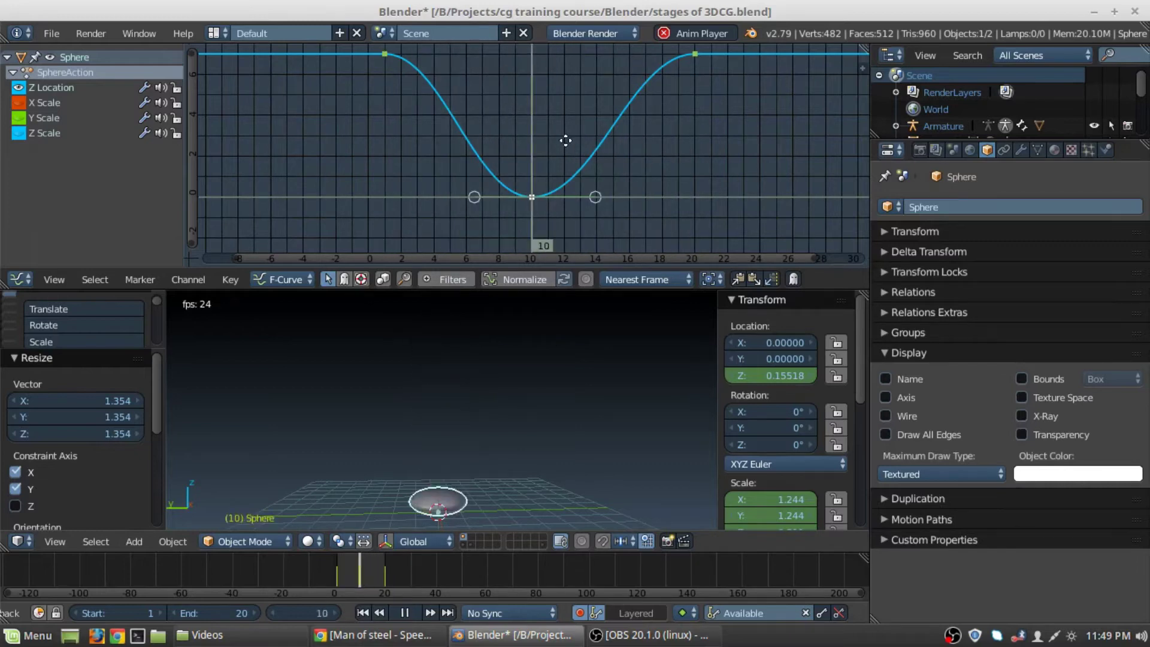
{"action": "middle_click_drag", "start_coordinate": [566, 140], "coordinate": [513, 177], "text": "ctrl"}
Step: Set the frame-10 Z Location key's handles to Free and restart playback from frame 1
{"action": "key", "text": "a"}
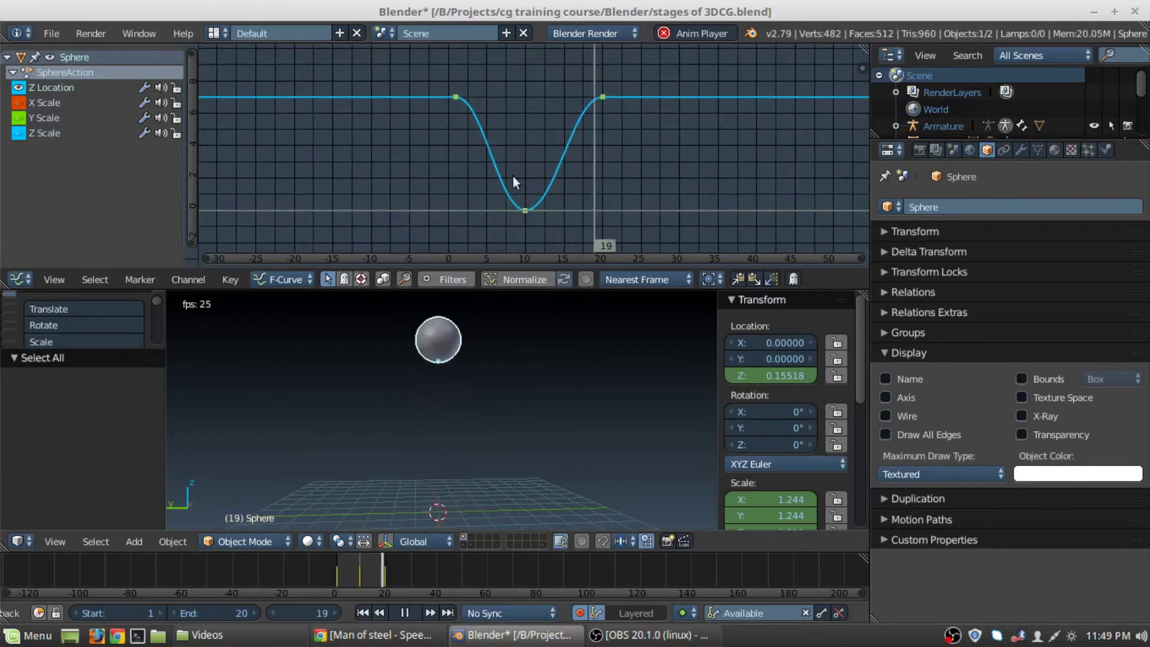
{"action": "right_click", "coordinate": [522, 208]}
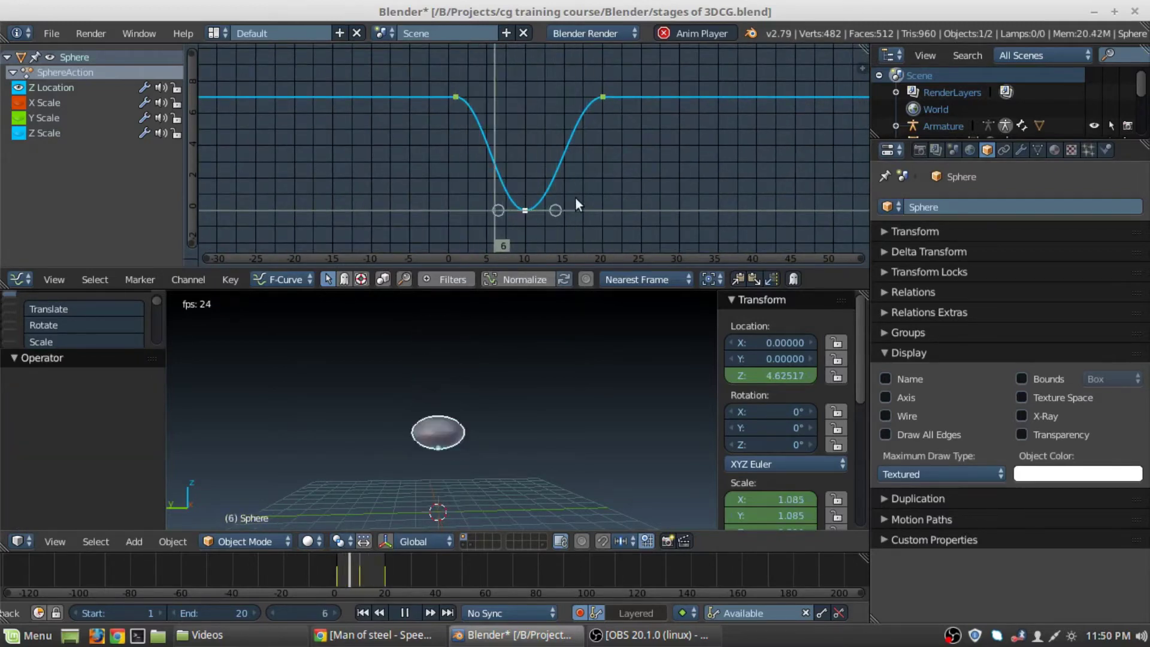
{"action": "key", "text": "v"}
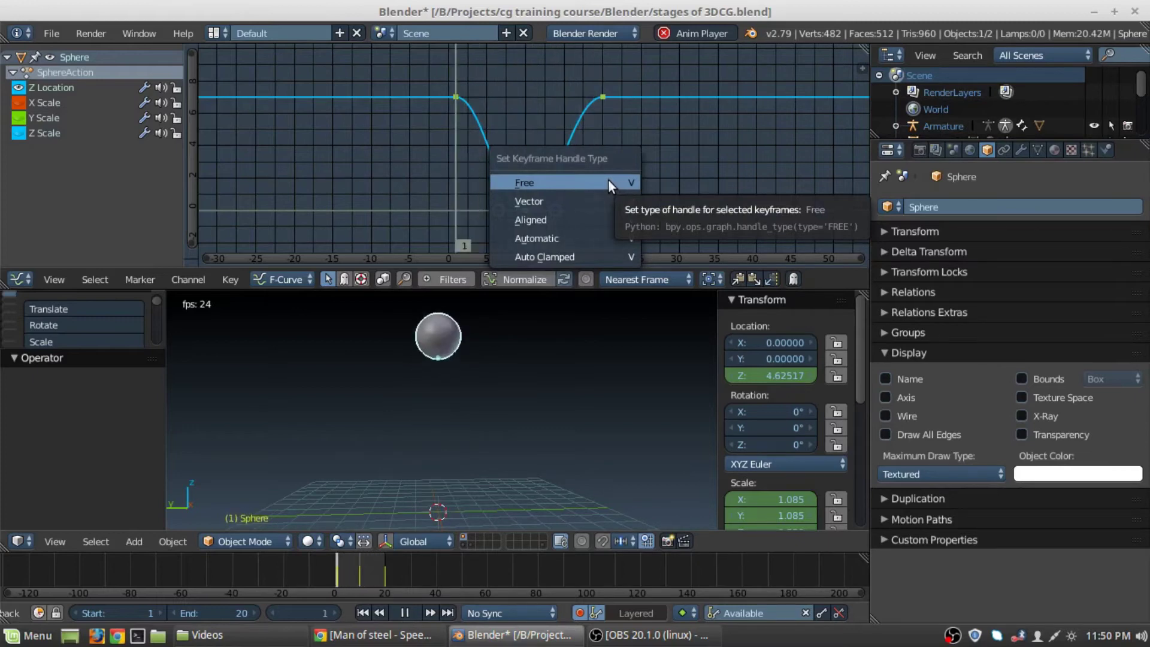
{"action": "left_click", "coordinate": [608, 181]}
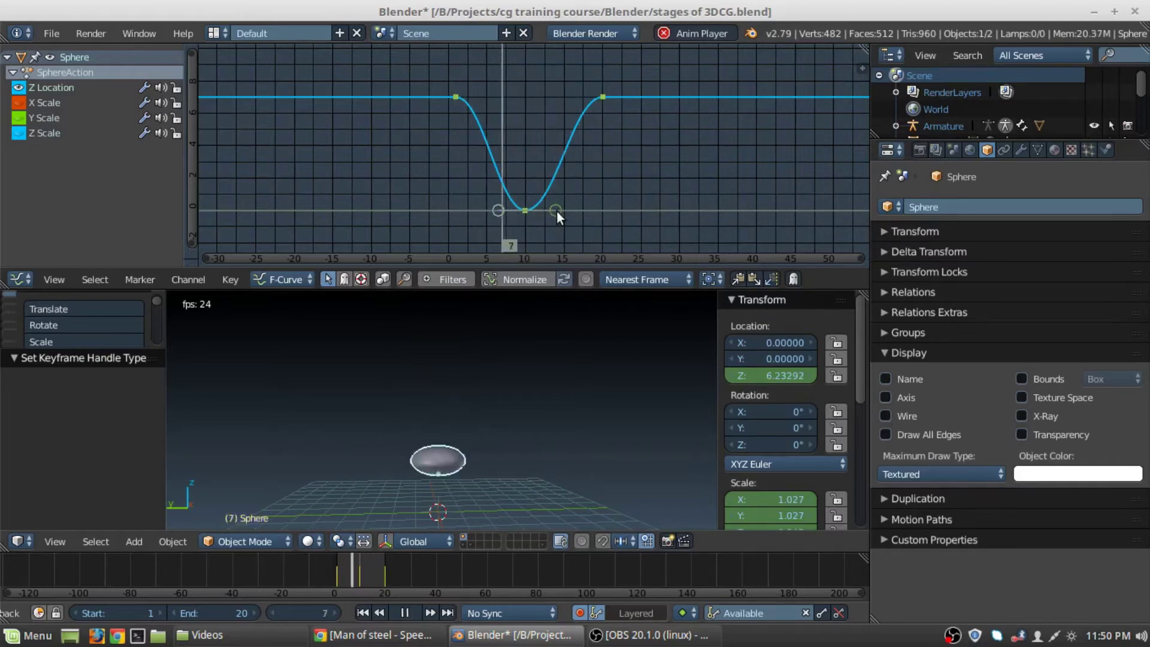
{"action": "left_click", "coordinate": [404, 613]}
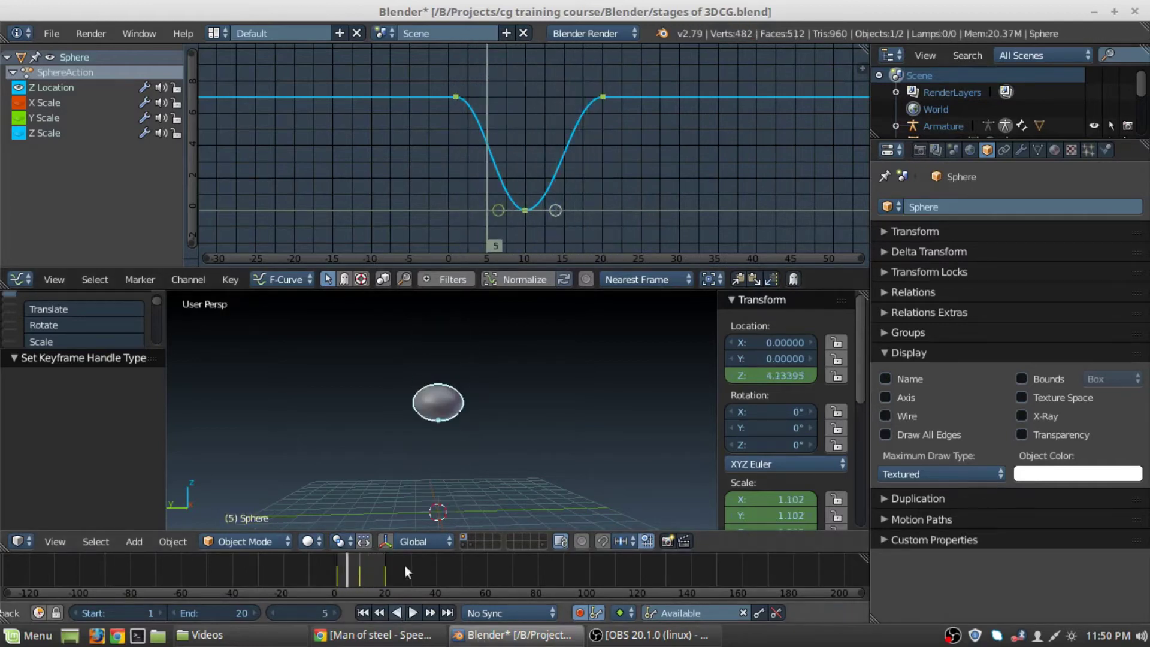
{"action": "left_click", "coordinate": [455, 95]}
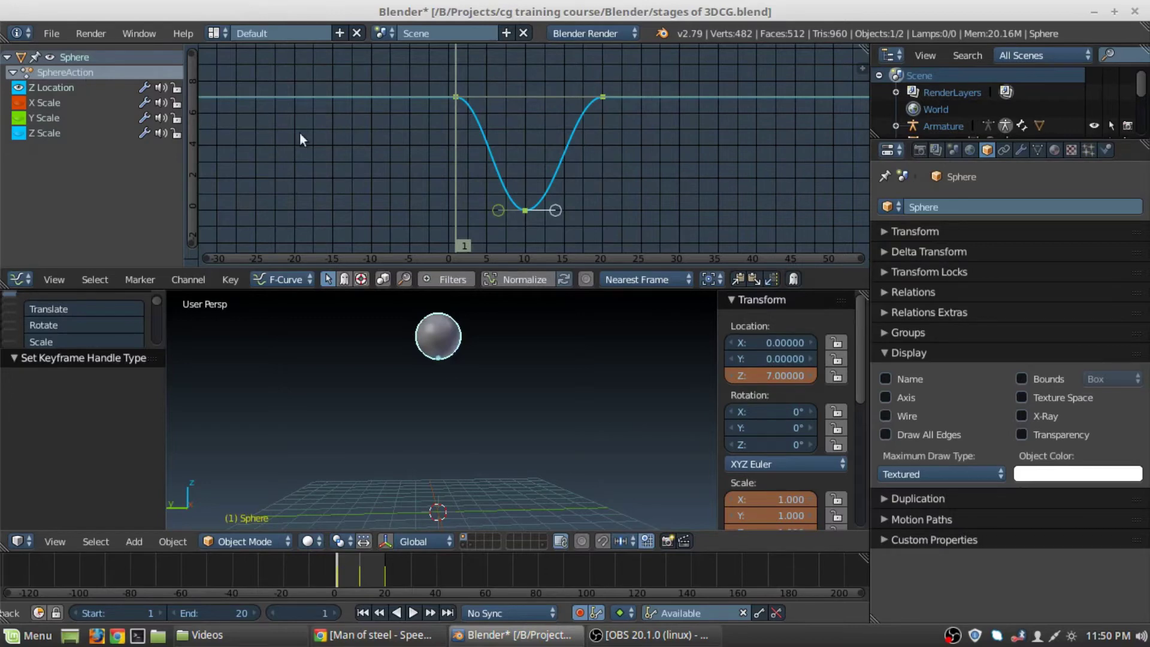
{"action": "left_click", "coordinate": [454, 82]}
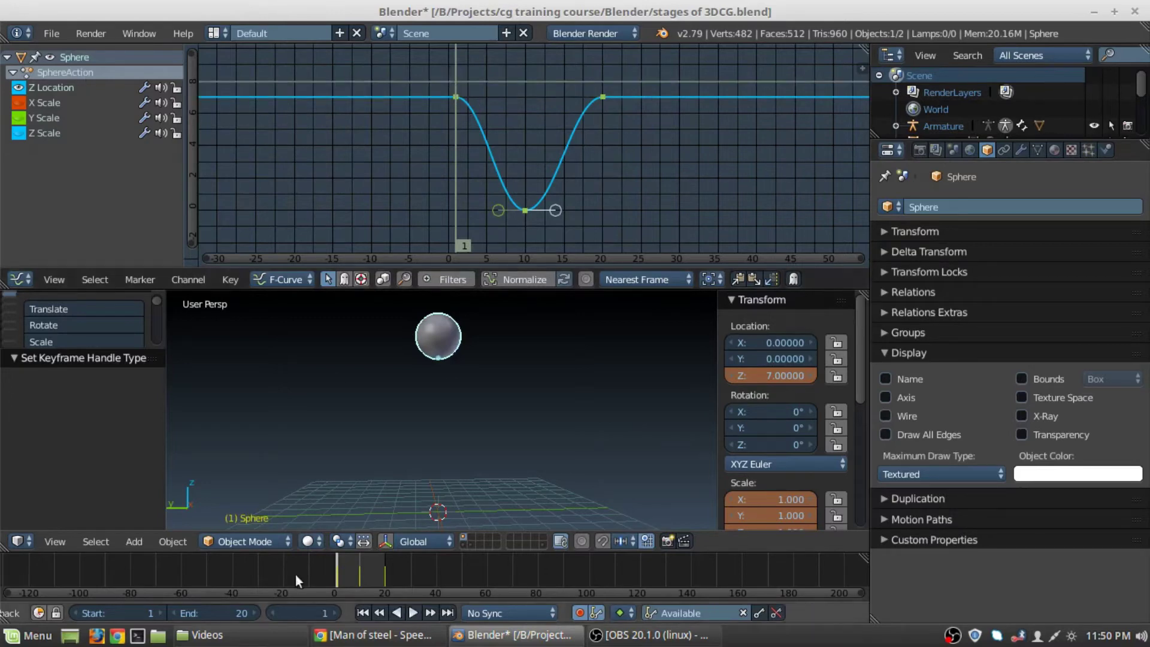
{"action": "left_click", "coordinate": [412, 612]}
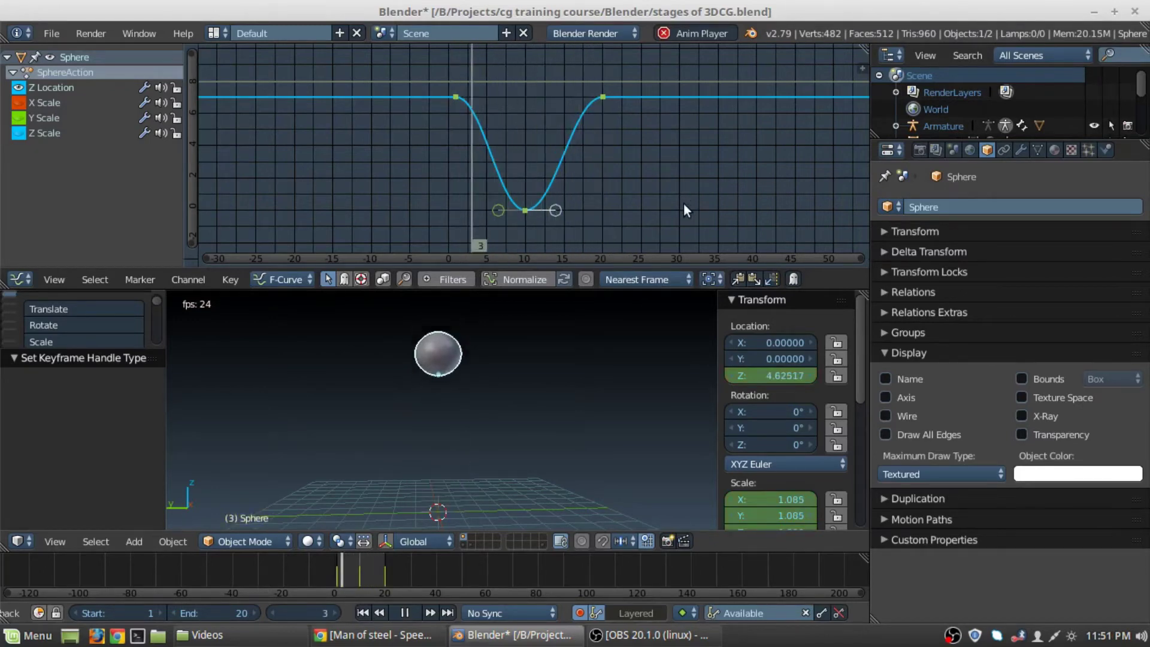
Step: Rotate the key's right and left handles upward, the left one to 69.4°
{"action": "key", "text": "r"}
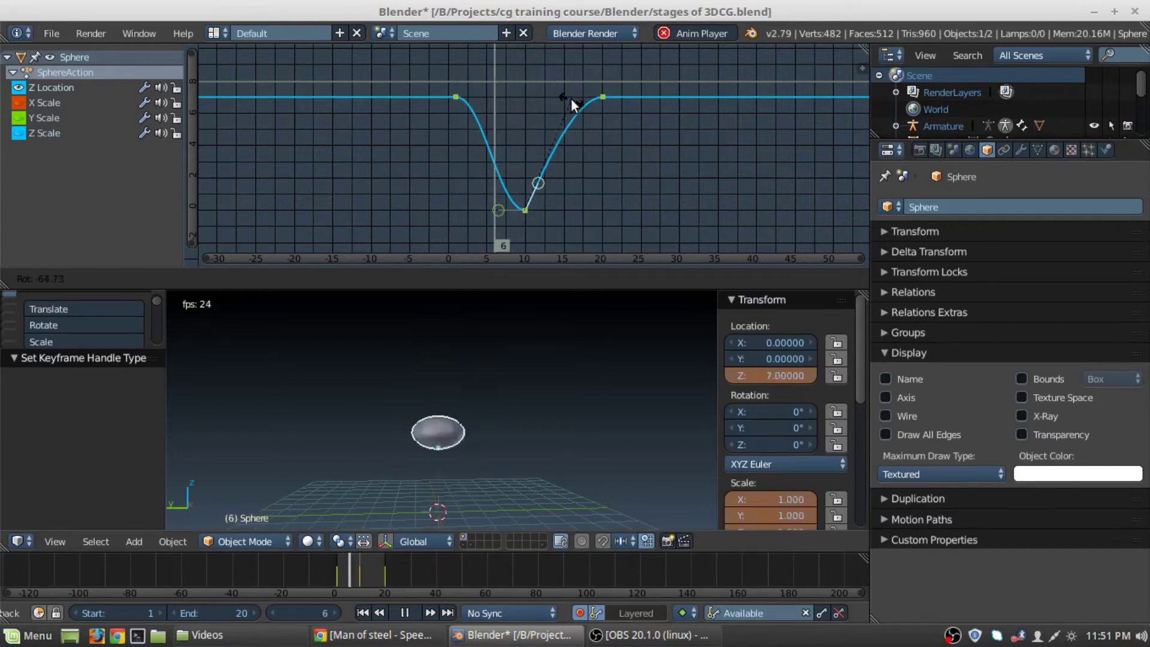
{"action": "left_click", "coordinate": [571, 99]}
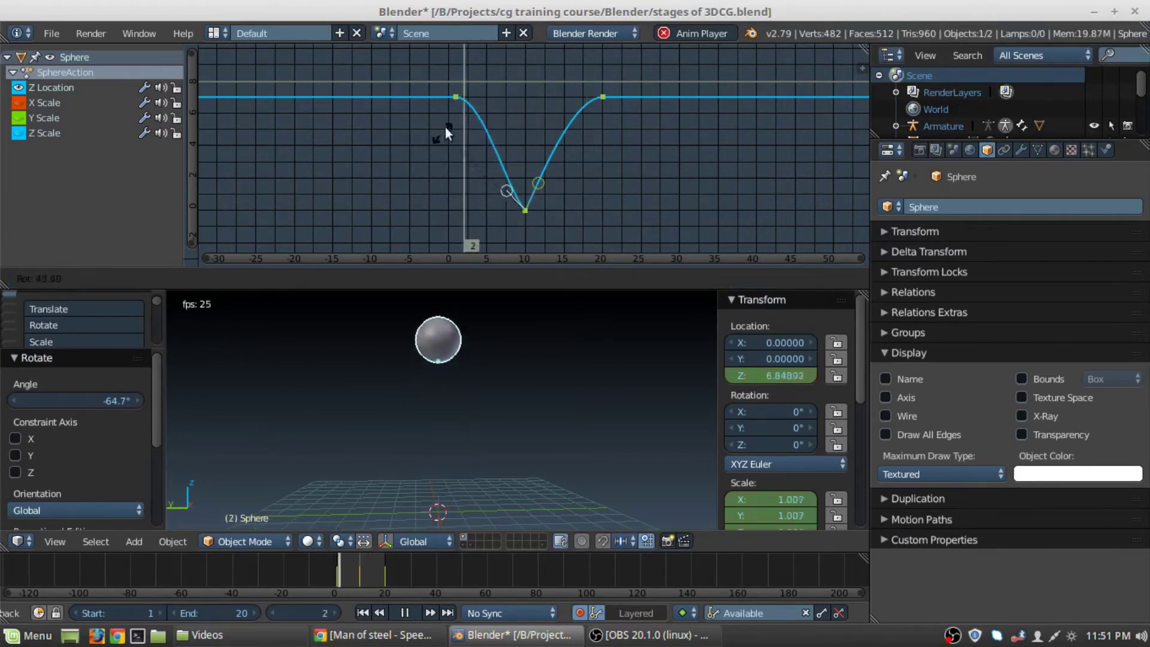
{"action": "right_click", "coordinate": [470, 108]}
{"action": "key", "text": "r"}
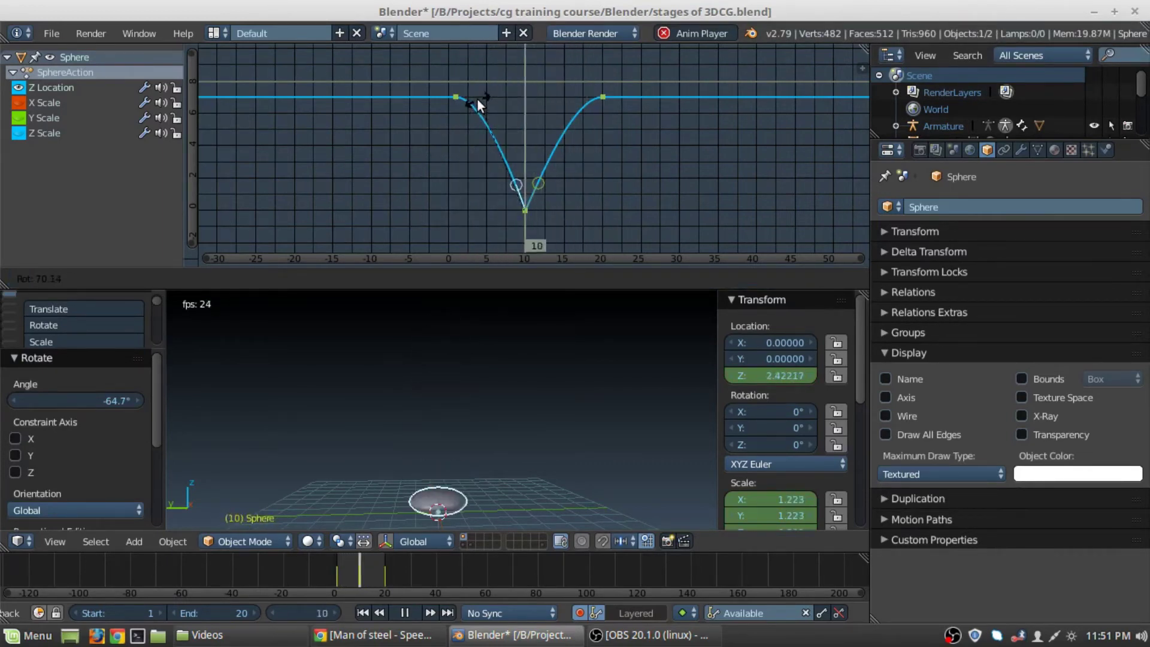
{"action": "left_click", "coordinate": [474, 102]}
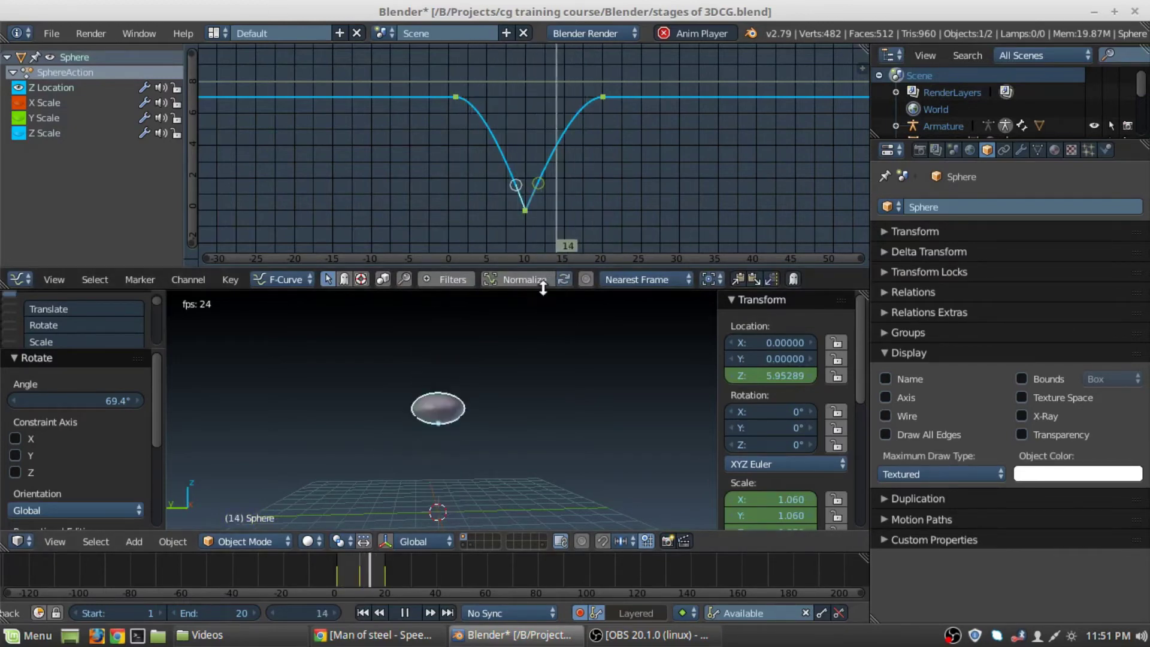
{"action": "left_click_drag", "start_coordinate": [543, 289], "coordinate": [543, 279]}
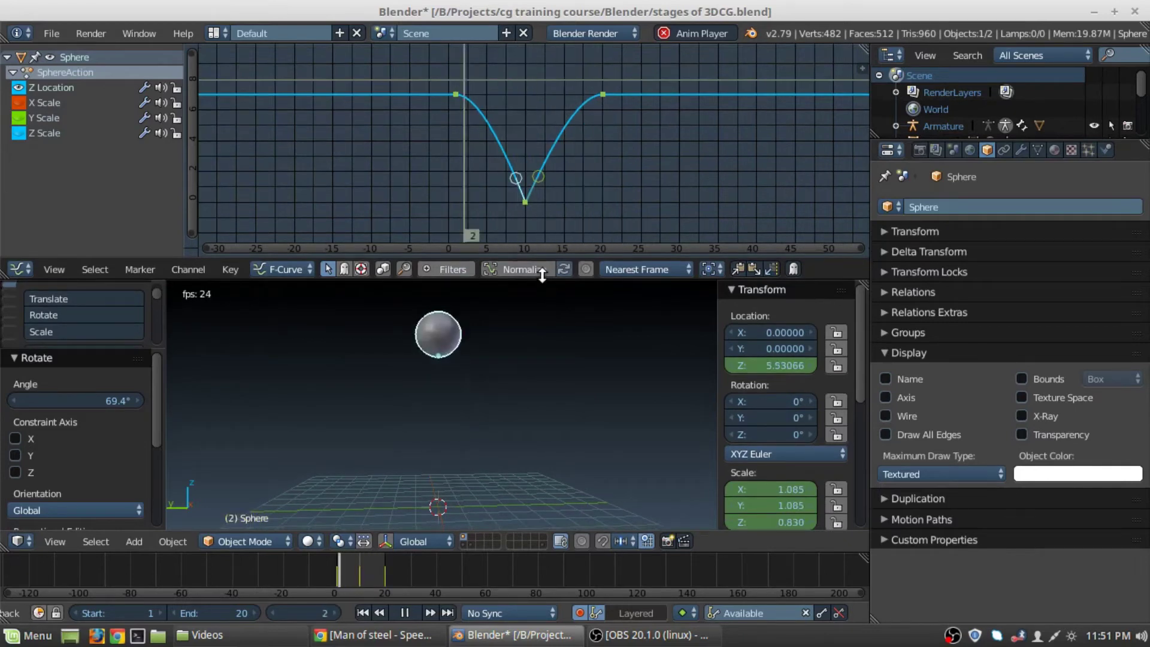
{"action": "left_click", "coordinate": [602, 94], "text": "shift"}
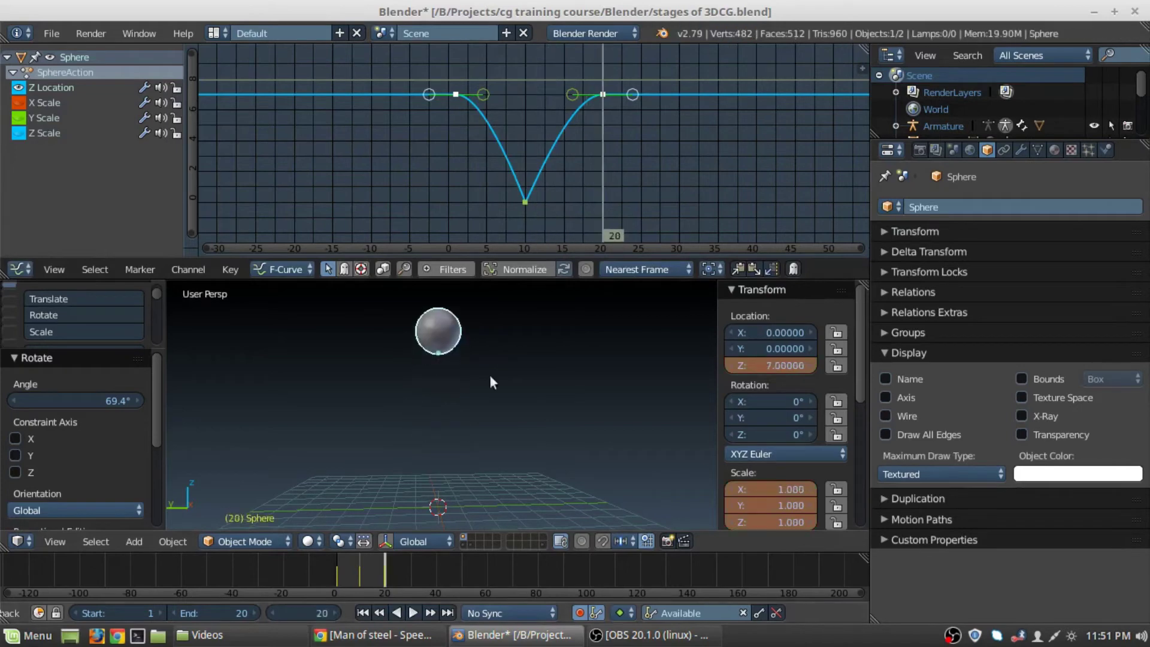
Step: With Individual Centers pivot, scale the frame 1 and 20 key handles to 1.740, then play
{"action": "right_click", "coordinate": [602, 94]}
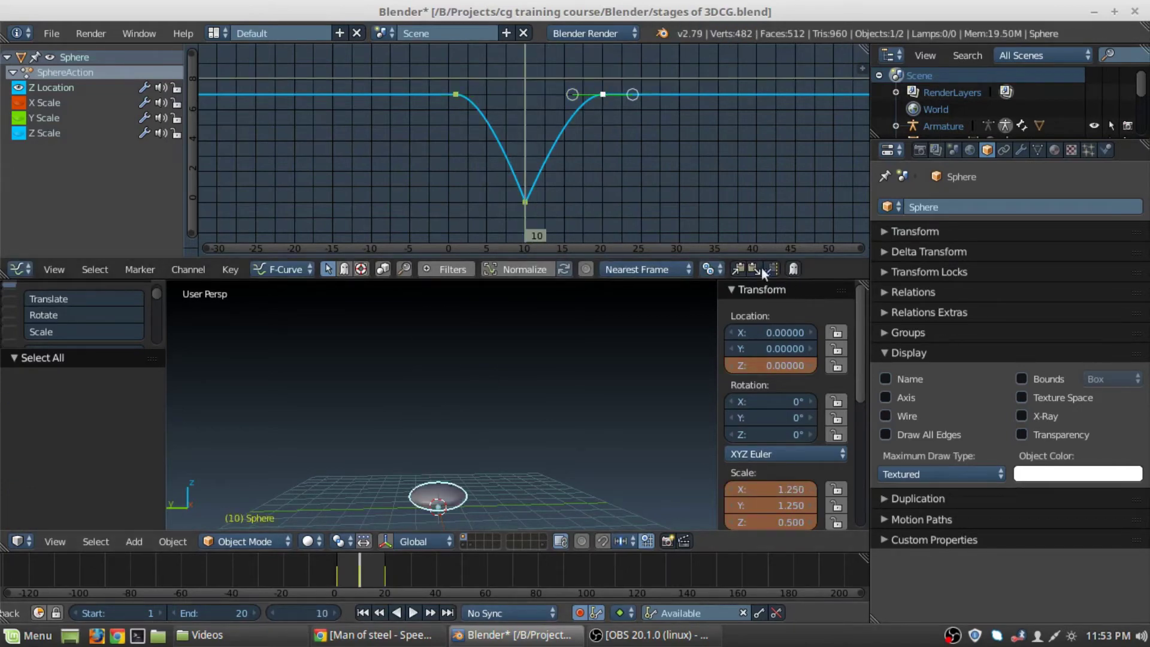
{"action": "left_click", "coordinate": [713, 269]}
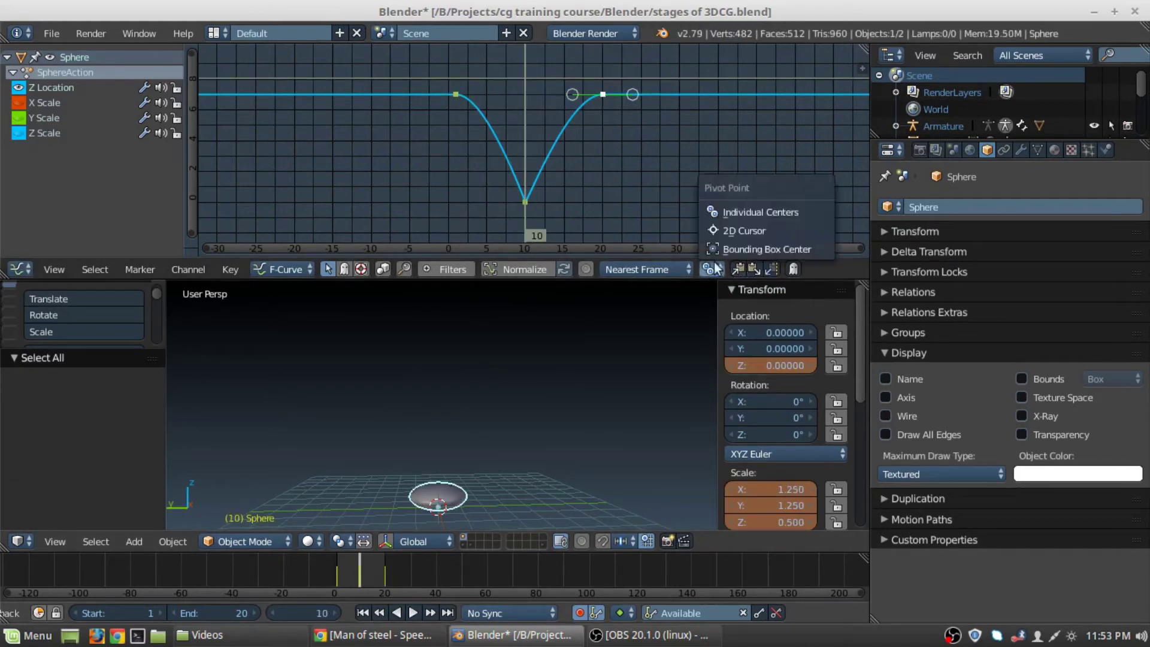
{"action": "left_click", "coordinate": [725, 209]}
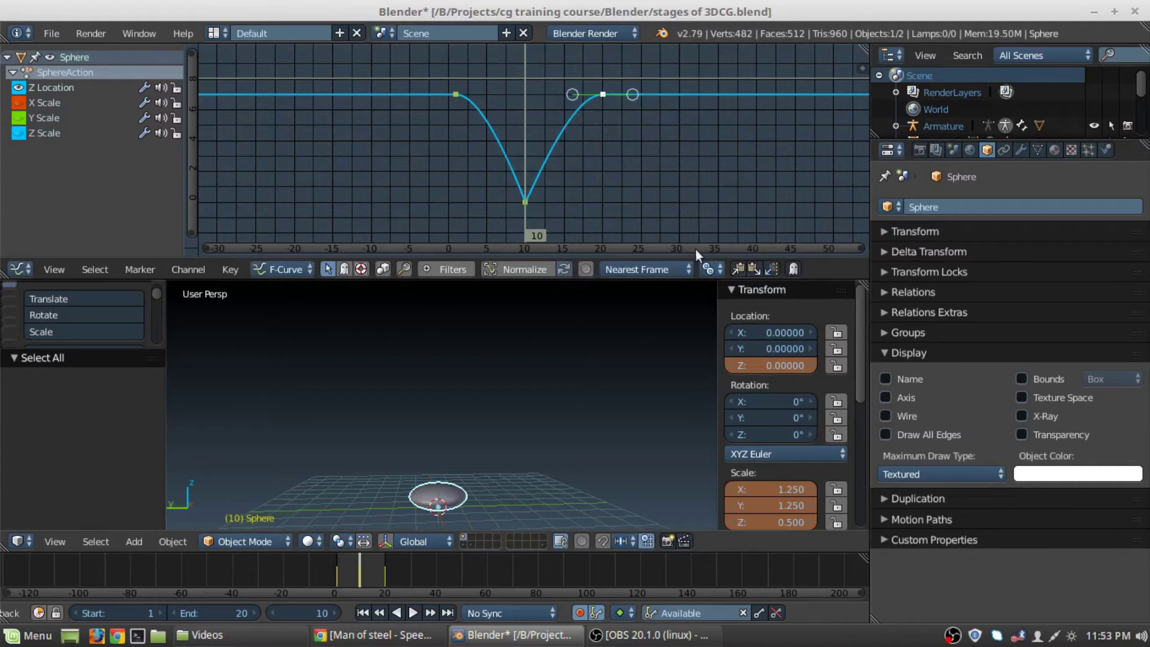
{"action": "key", "text": "a"}
{"action": "key", "text": "s"}
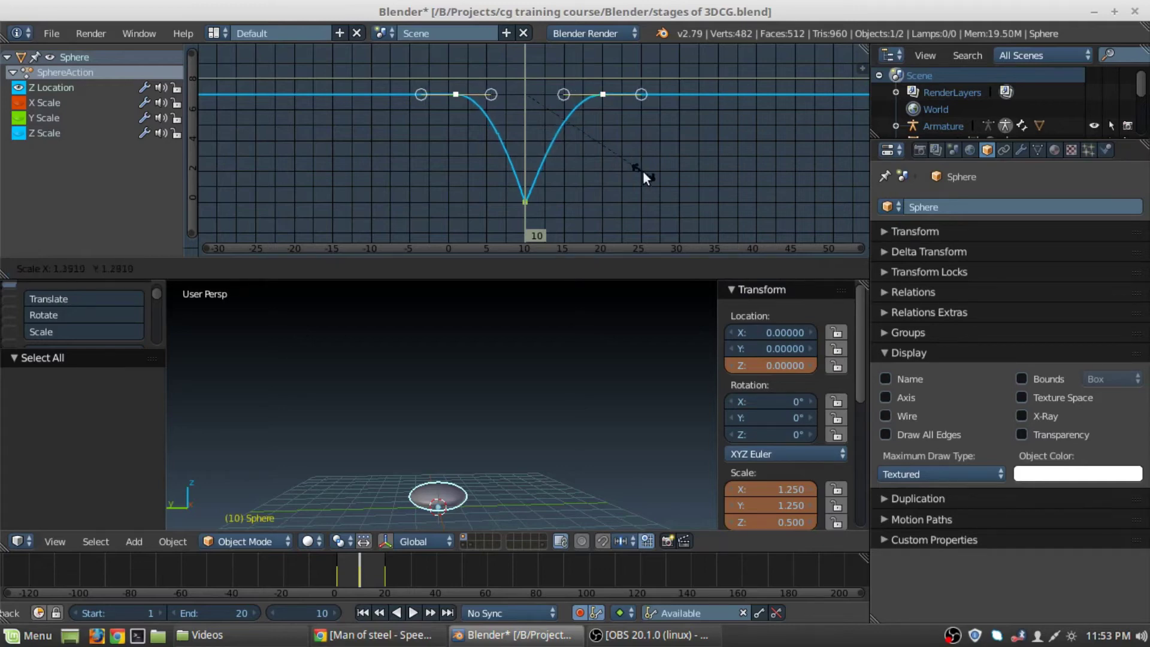
{"action": "left_click", "coordinate": [693, 183]}
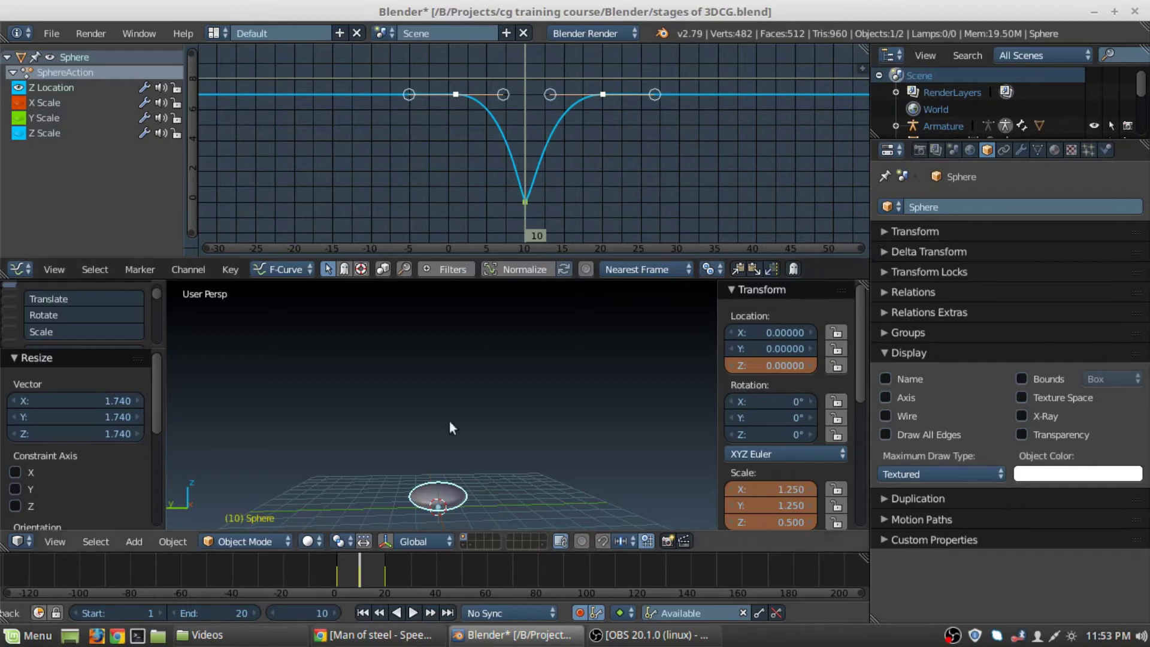
{"action": "left_click", "coordinate": [414, 612]}
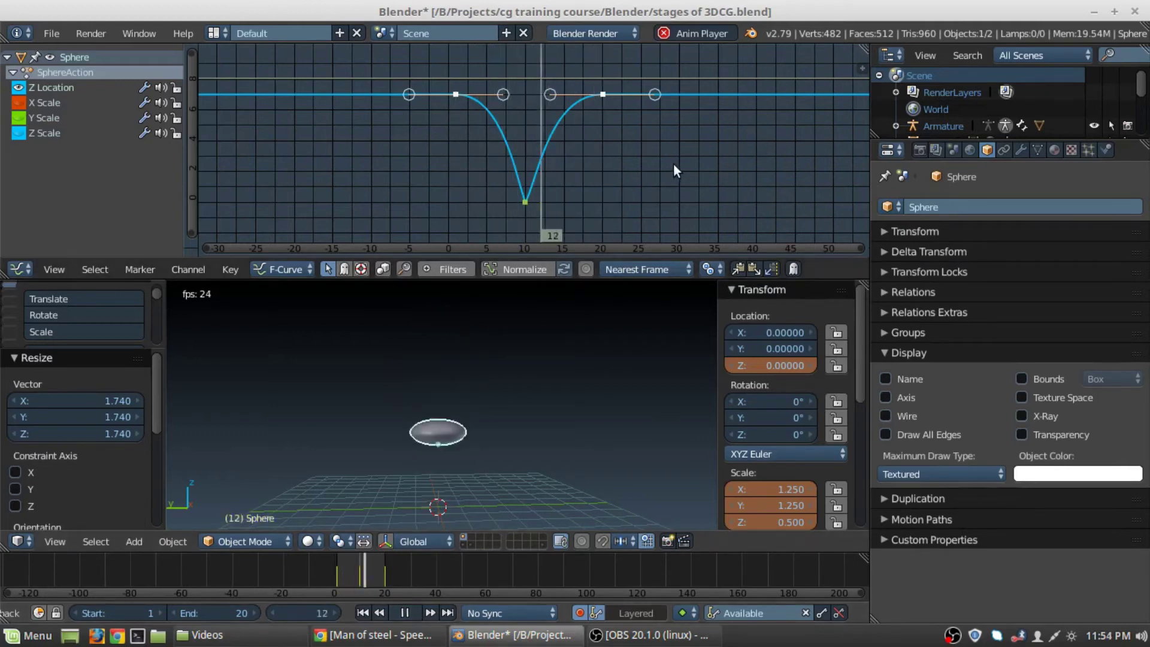
Step: Play and stop the bounce repeatedly, checking frames 10 through 18
{"action": "left_click", "coordinate": [411, 611]}
{"action": "left_click", "coordinate": [411, 611]}
{"action": "left_click", "coordinate": [412, 612]}
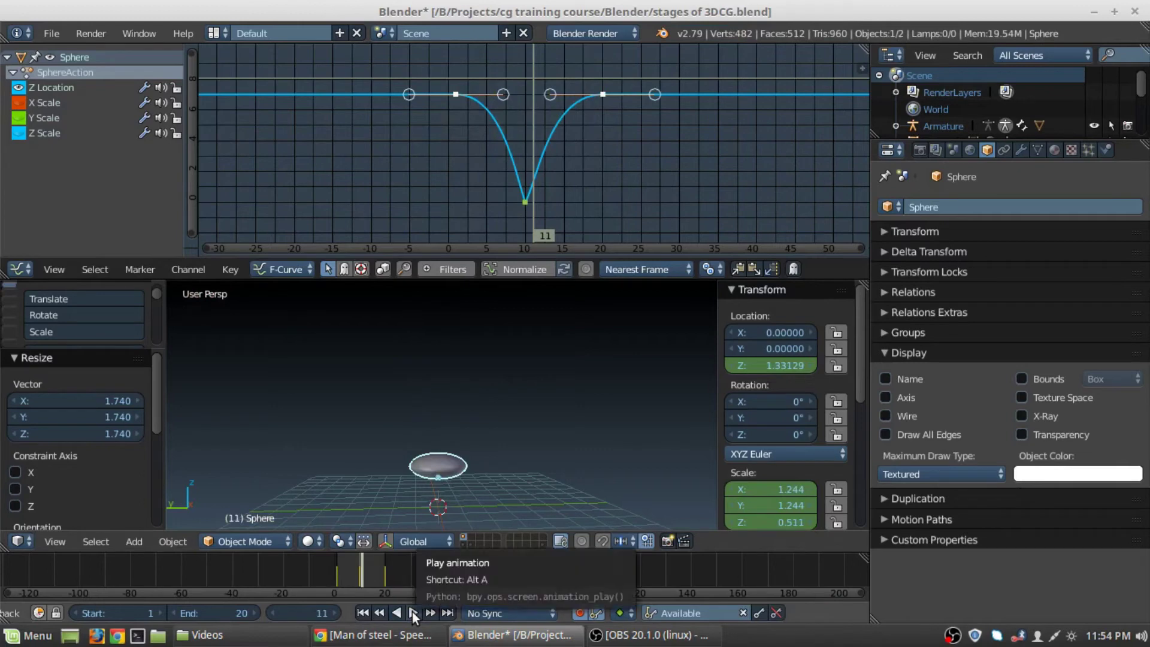
{"action": "left_click", "coordinate": [269, 614]}
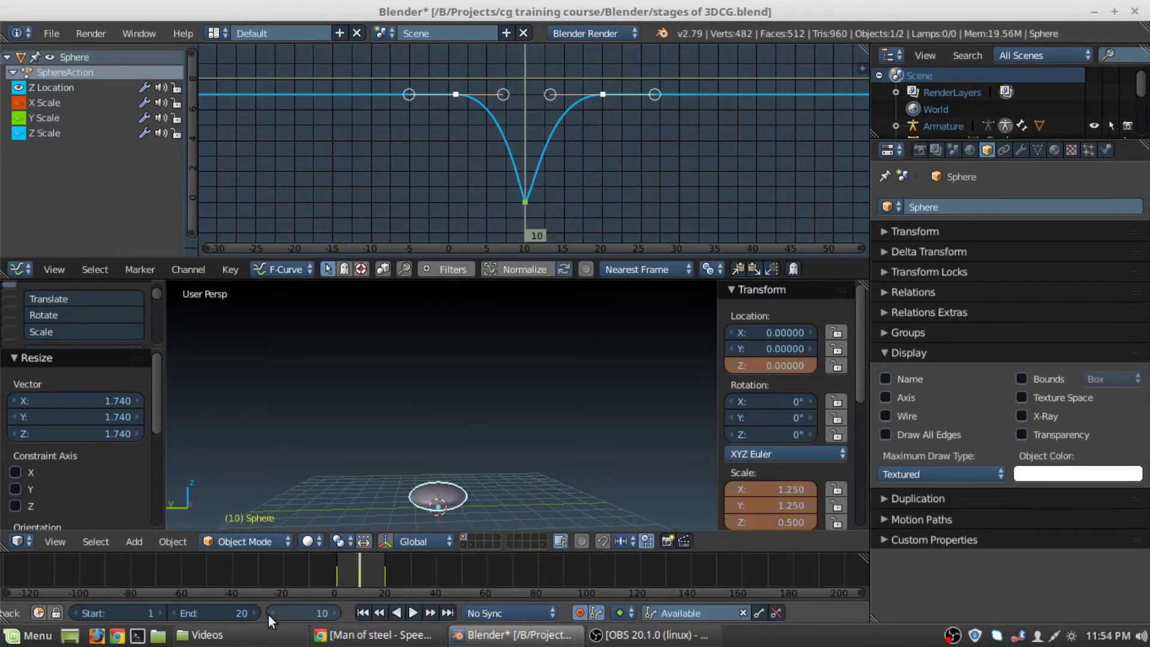
{"action": "left_click", "coordinate": [413, 611]}
{"action": "left_click", "coordinate": [414, 612]}
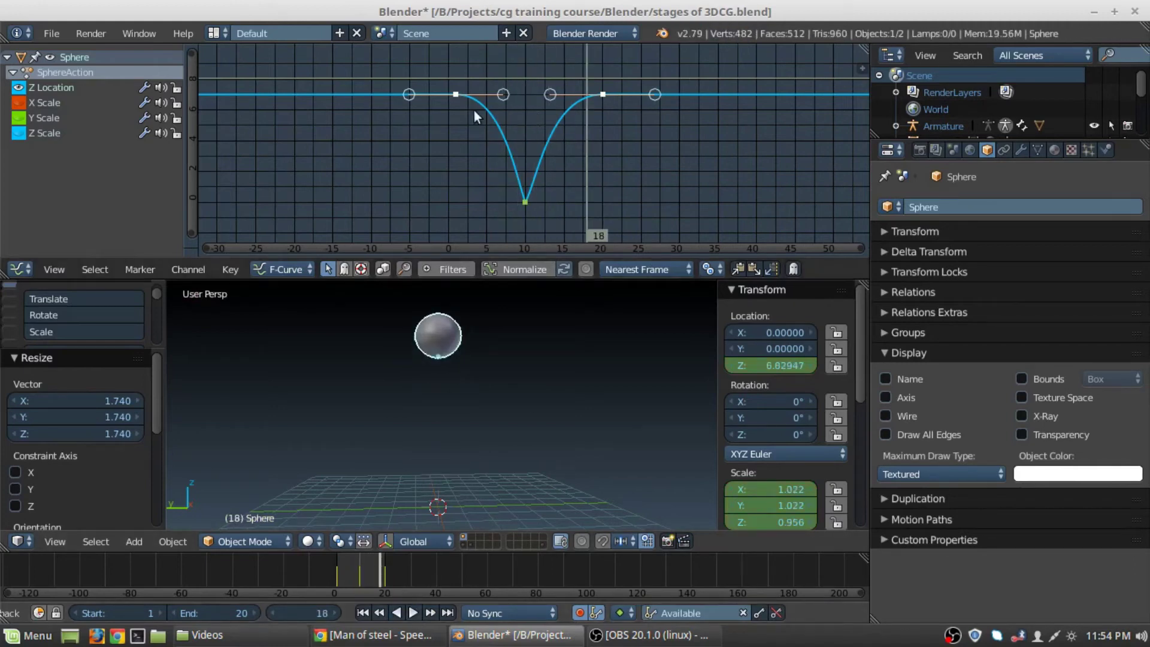
Step: Try handle scale 0.872, cancel a further resize, then hide the Z Location curve
{"action": "key", "text": "s"}
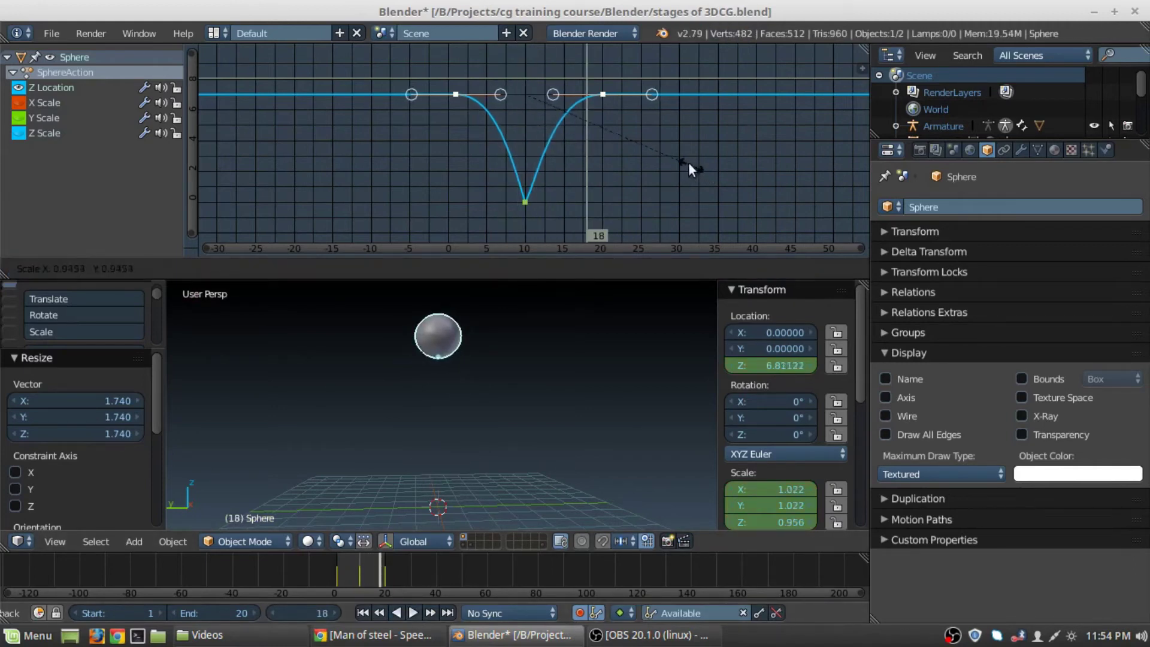
{"action": "left_click", "coordinate": [680, 157]}
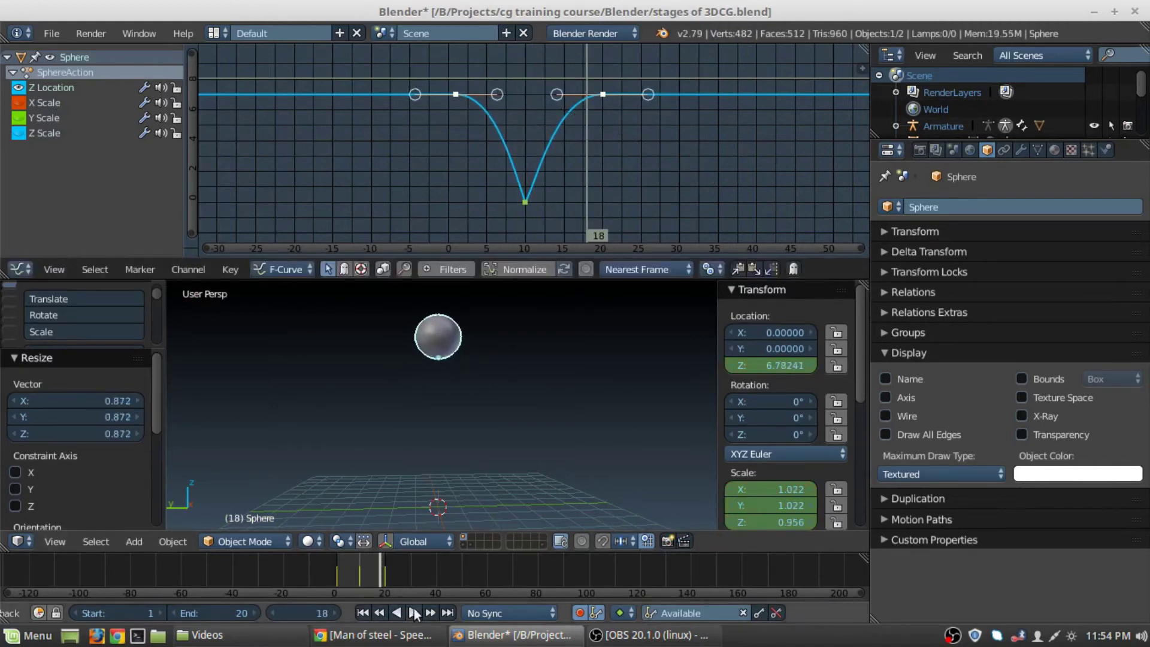
{"action": "left_click", "coordinate": [413, 611]}
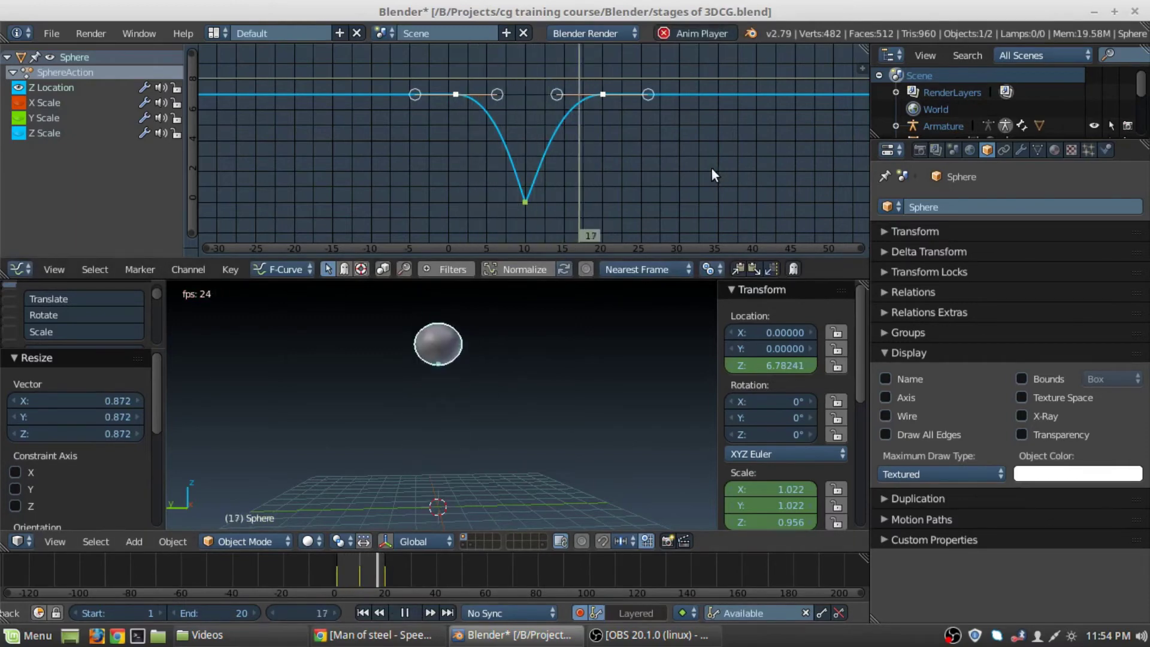
{"action": "key", "text": "s"}
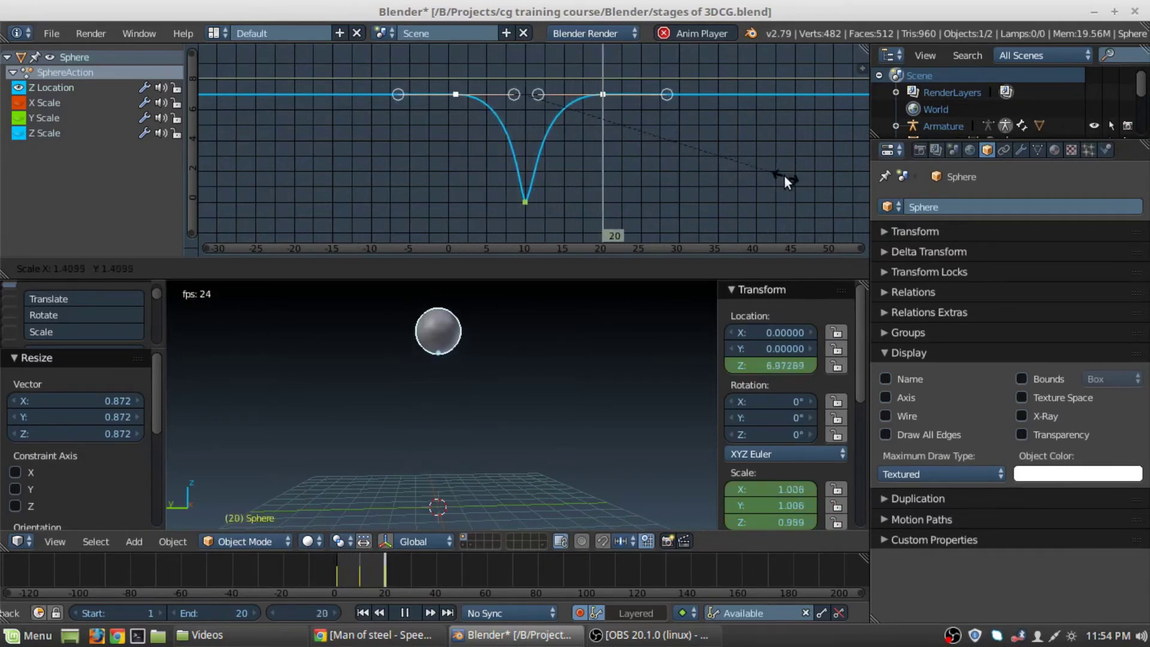
{"action": "right_click", "coordinate": [741, 173]}
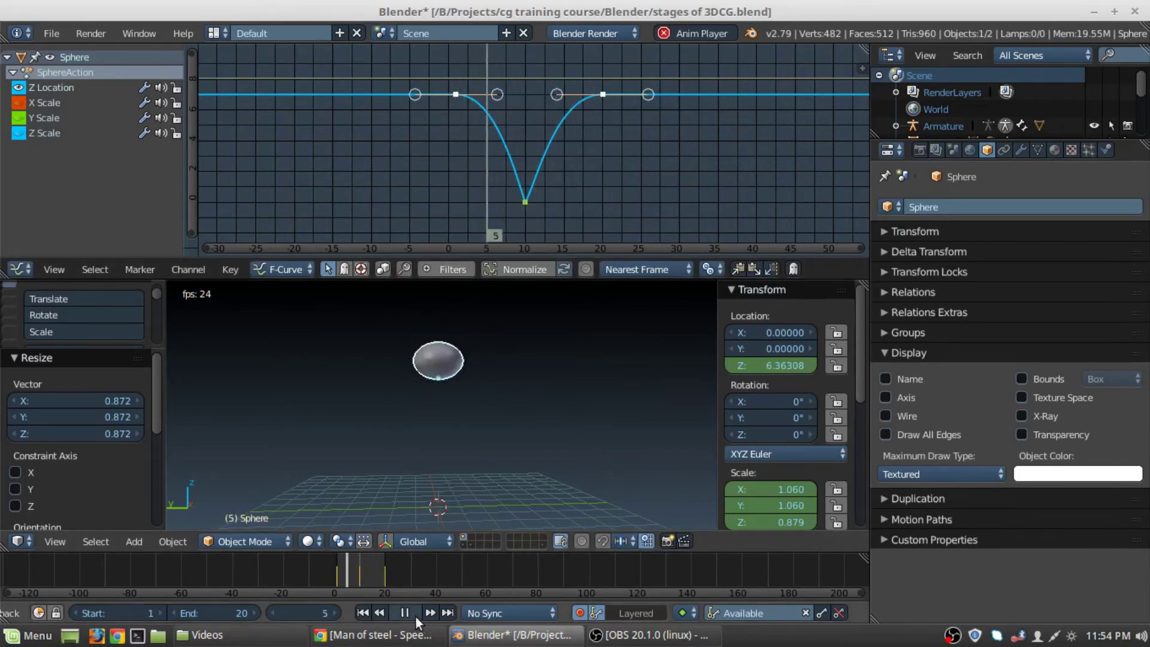
{"action": "left_click", "coordinate": [19, 87]}
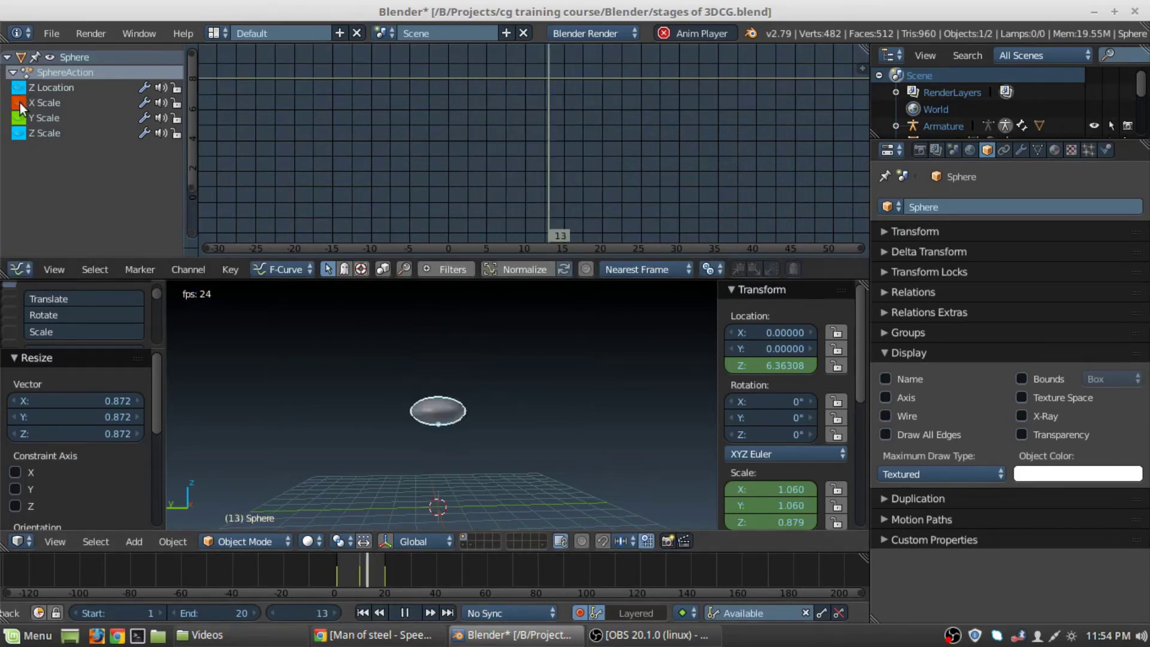
Step: Show the X, Y and Z Scale curves and frame them in the graph
{"action": "left_click", "coordinate": [19, 102]}
{"action": "left_click", "coordinate": [20, 118]}
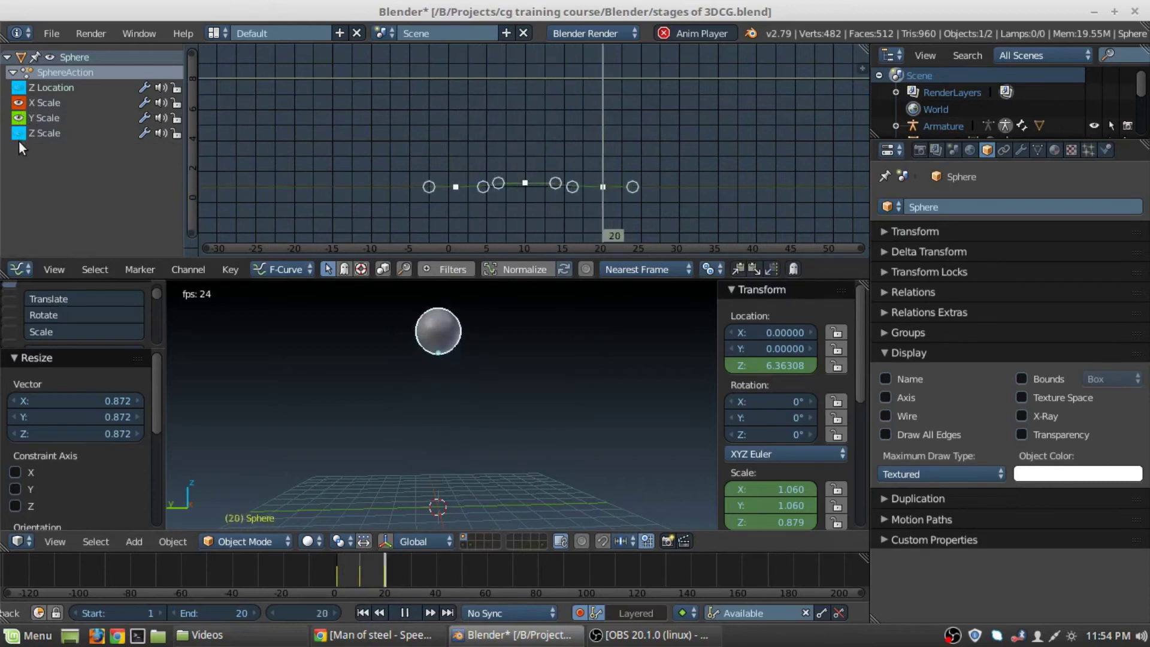
{"action": "left_click", "coordinate": [20, 133]}
{"action": "key", "text": "Home"}
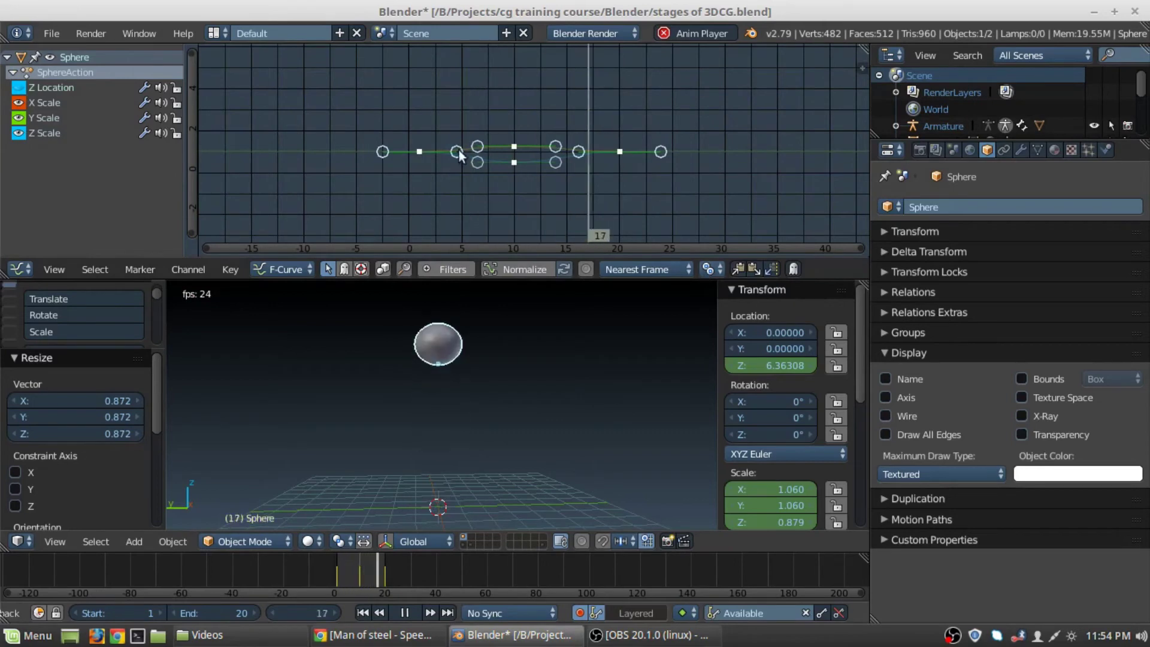
{"action": "middle_click_drag", "start_coordinate": [545, 152], "coordinate": [599, 146]}
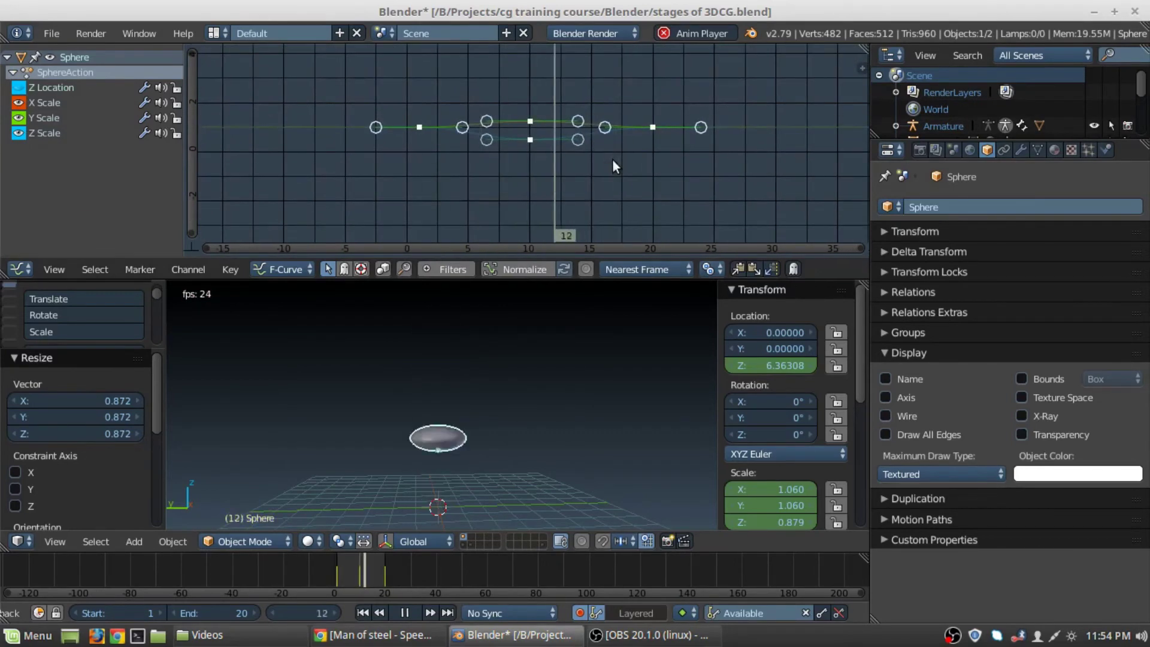
Step: Set the Graph Editor pivot point to 2D Cursor and place the cursor level in the graph
{"action": "key", "text": "a"}
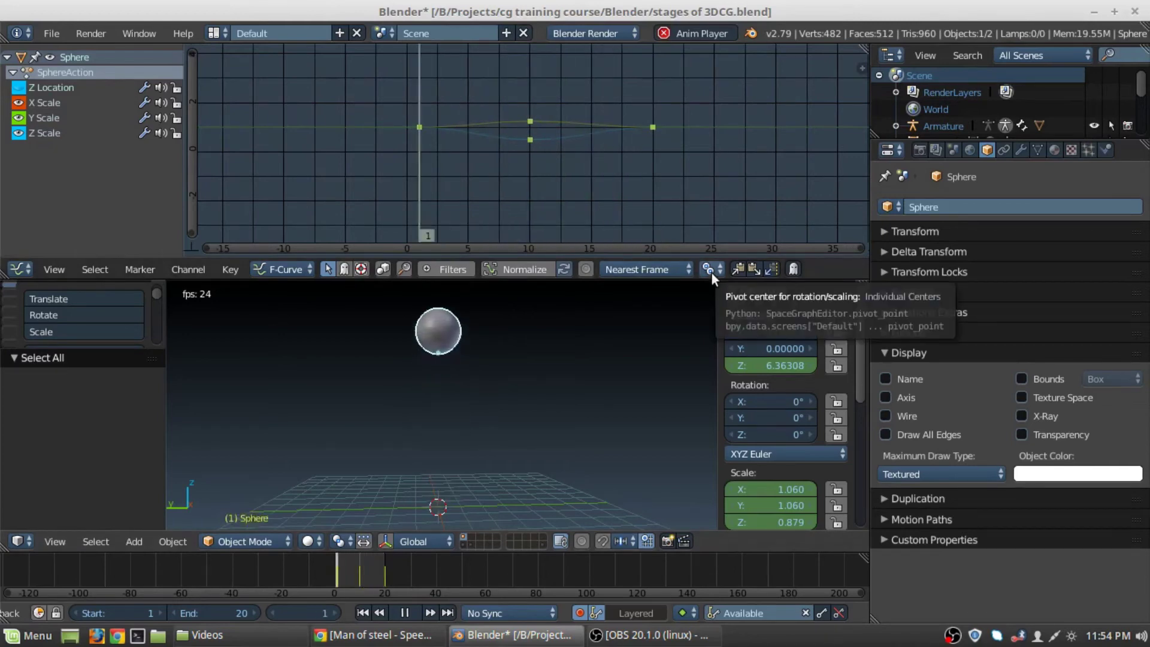
{"action": "left_click", "coordinate": [712, 272]}
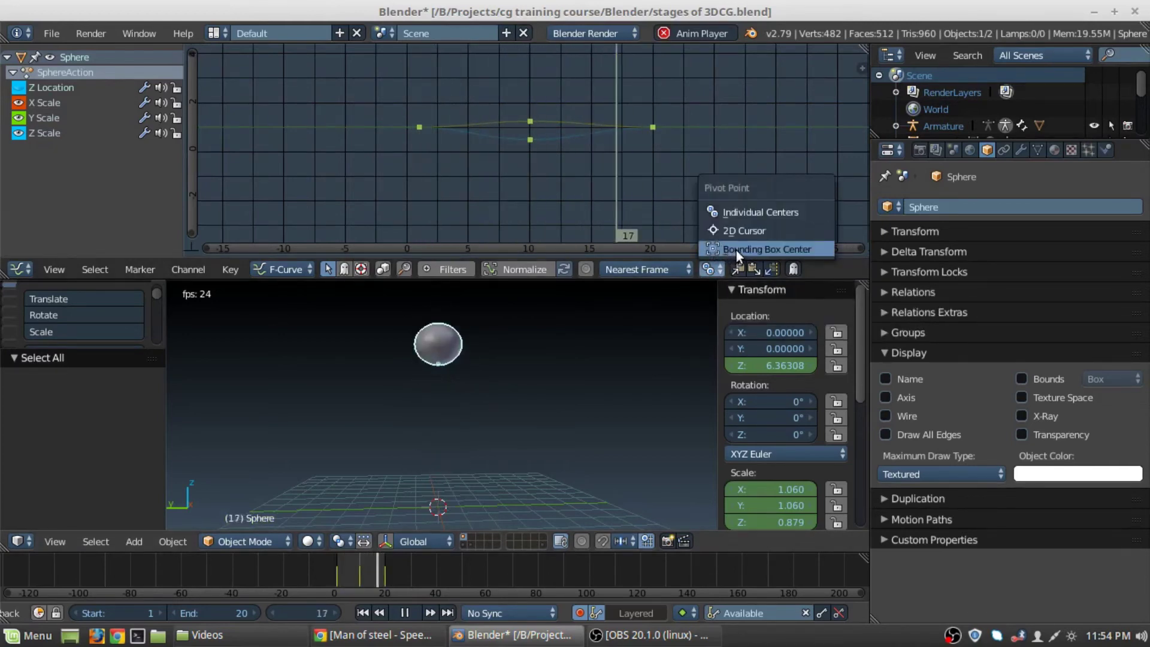
{"action": "left_click", "coordinate": [714, 271]}
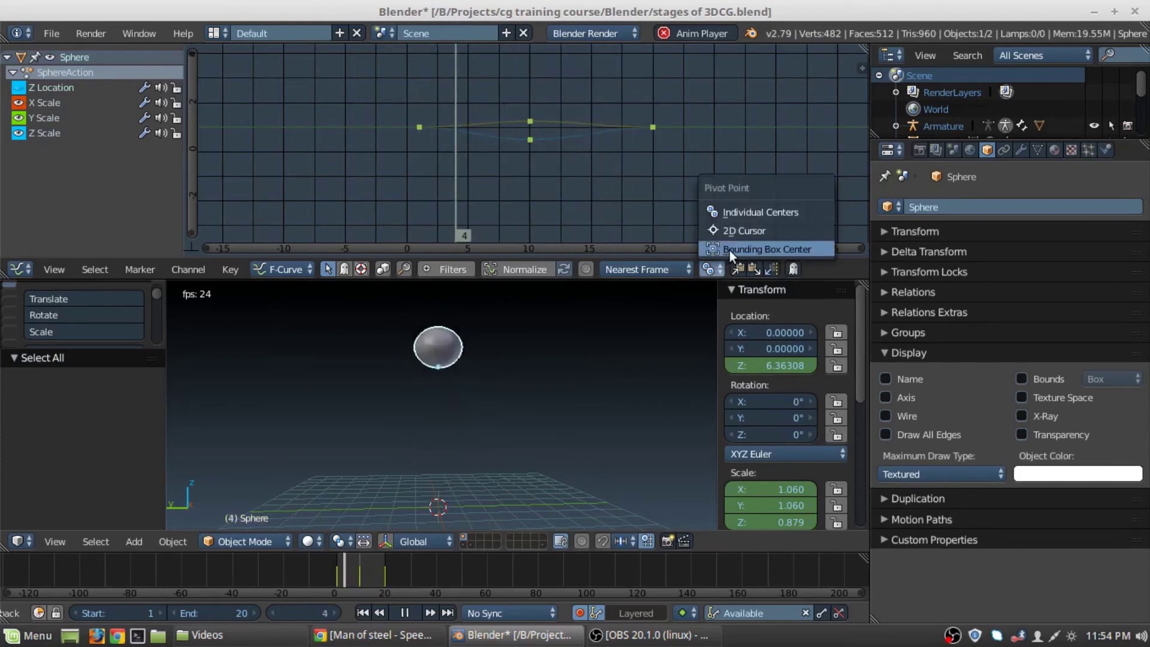
{"action": "left_click", "coordinate": [730, 249]}
{"action": "left_click", "coordinate": [710, 271]}
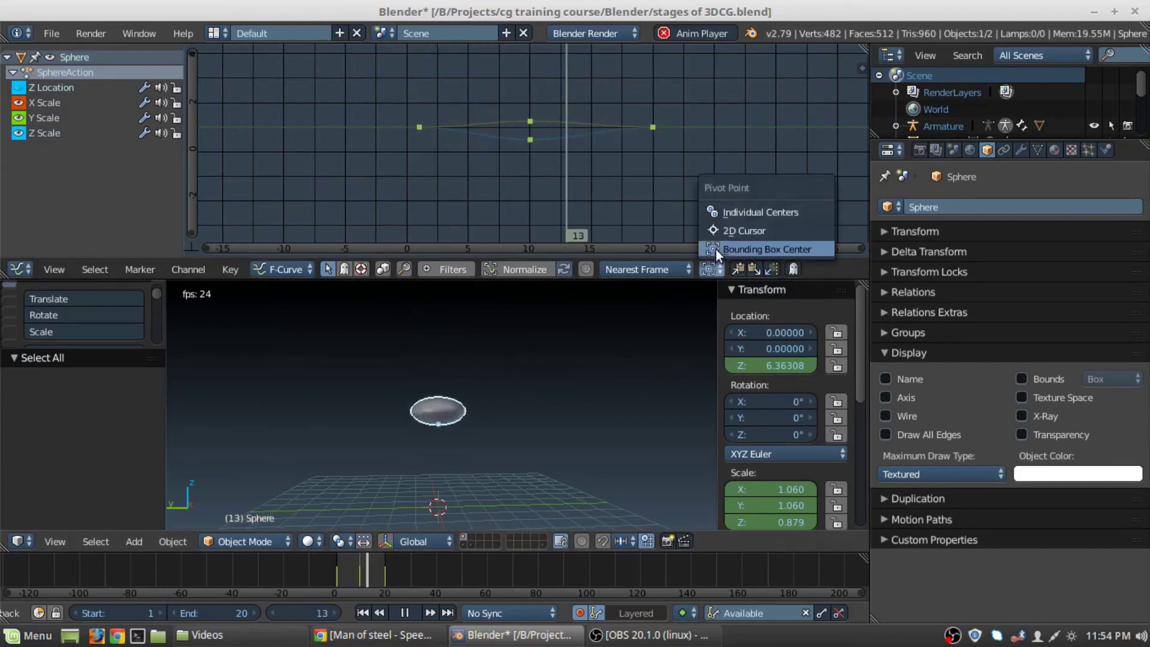
{"action": "left_click", "coordinate": [718, 234]}
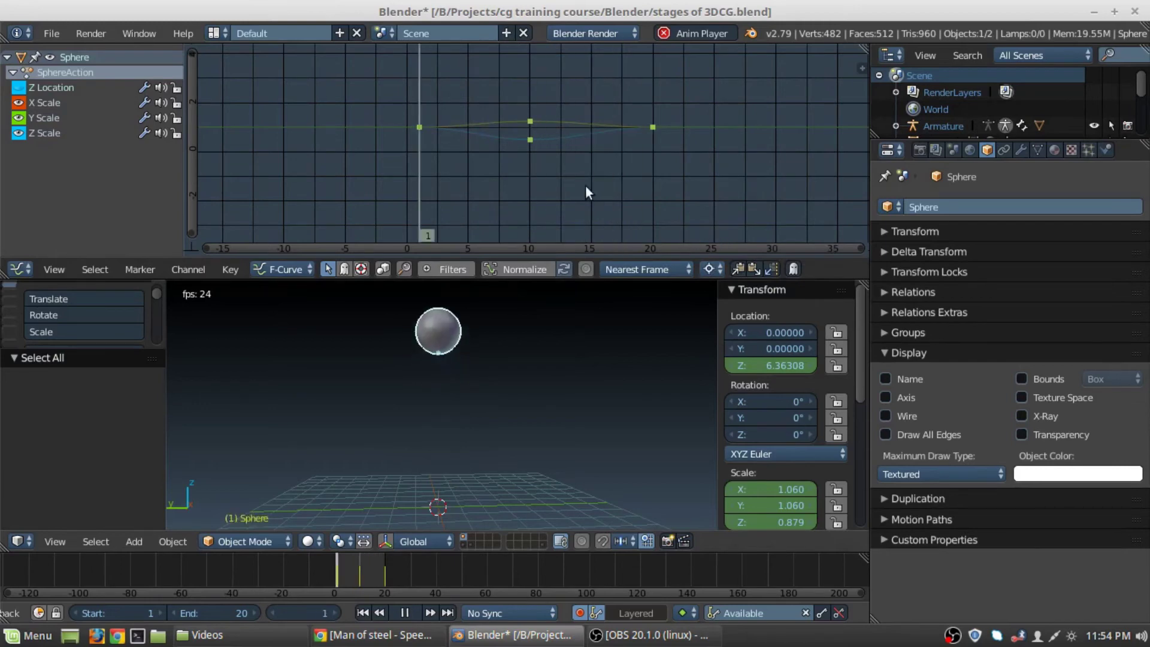
{"action": "scroll", "coordinate": [585, 186], "scroll_direction": "down", "scroll_amount": 1}
{"action": "left_click", "coordinate": [472, 175]}
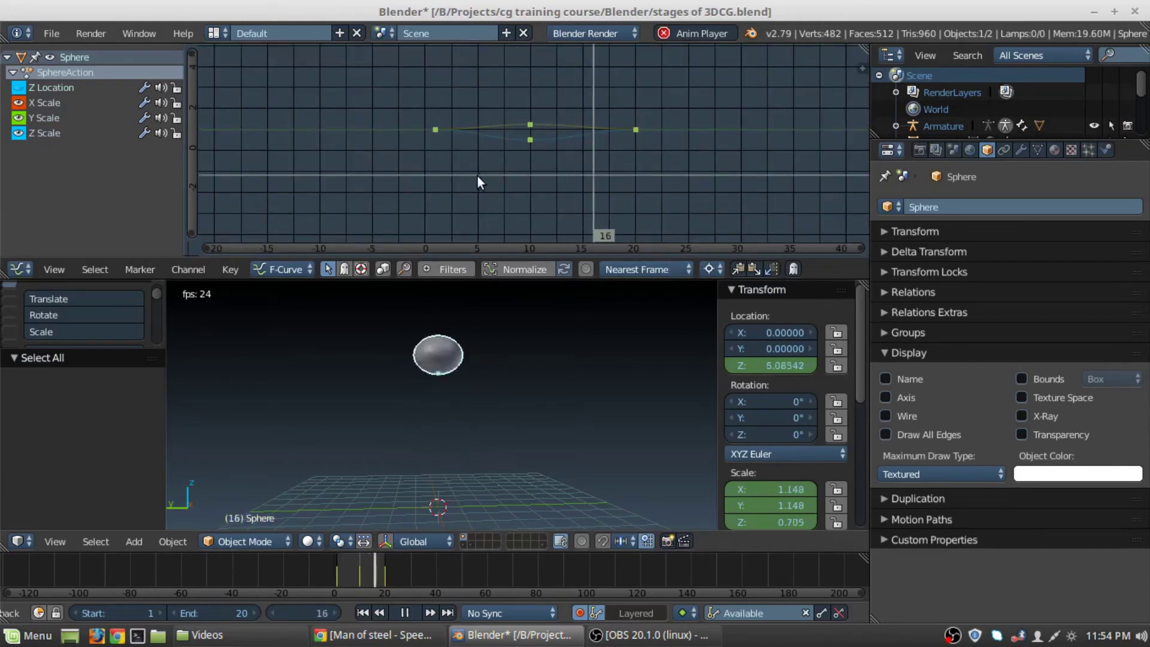
Step: Scale all scale keyframes around the 2D cursor, then rotate them at frame 10
{"action": "key", "text": "a"}
{"action": "key", "text": "s"}
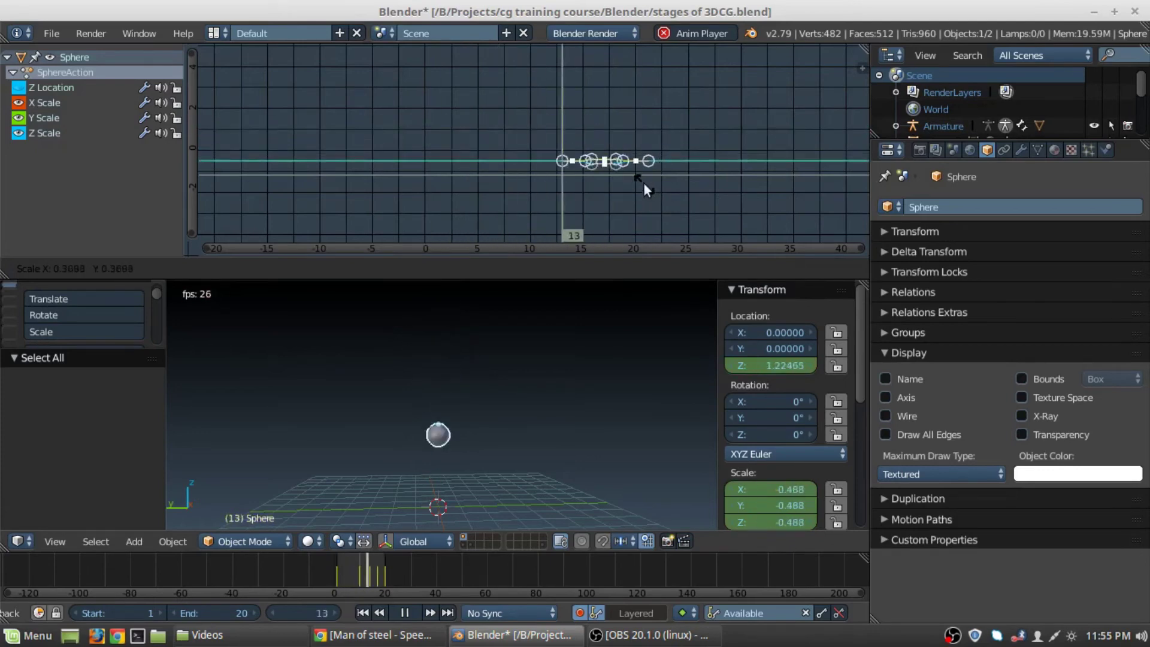
{"action": "left_click", "coordinate": [663, 199]}
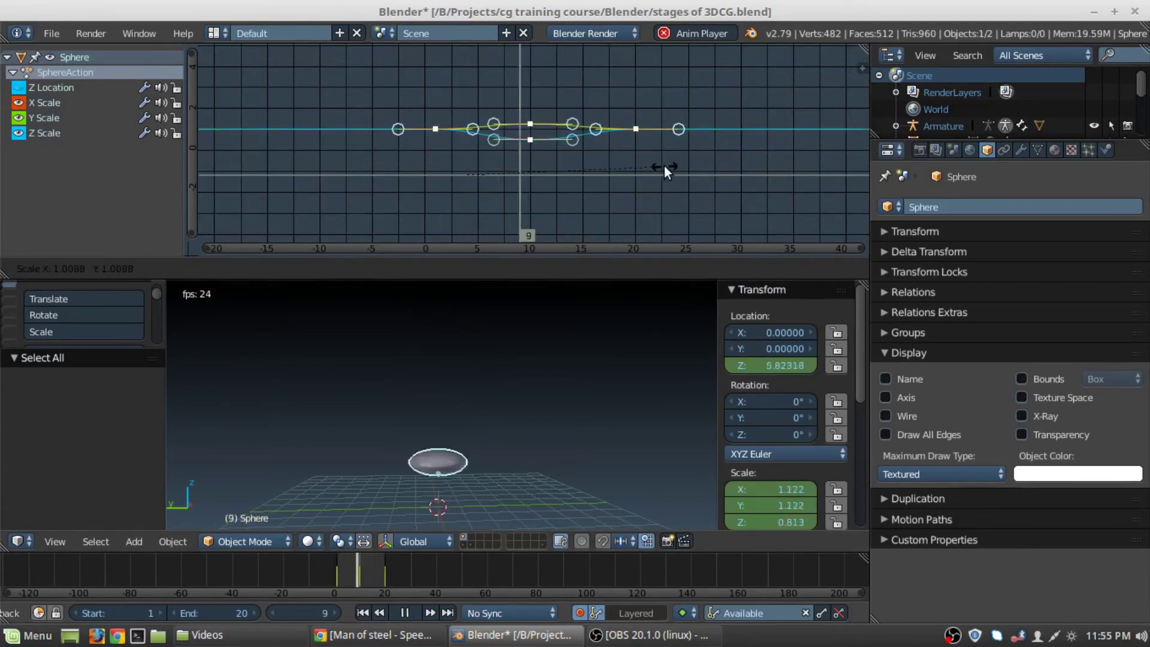
{"action": "left_click", "coordinate": [720, 269]}
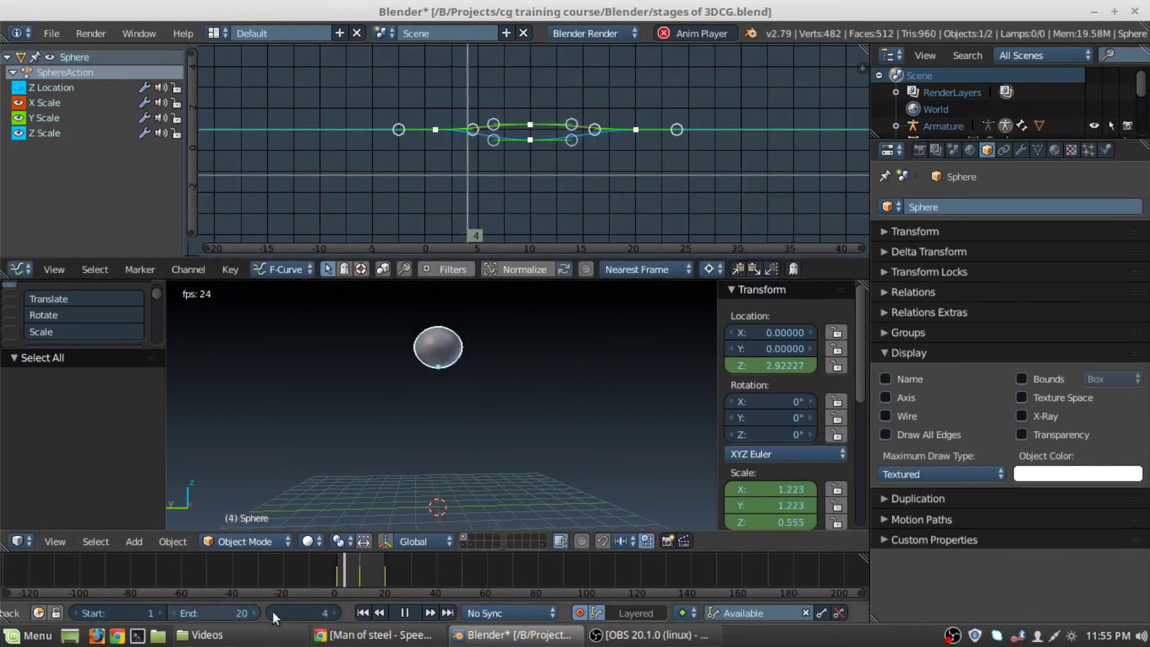
{"action": "left_click", "coordinate": [407, 613]}
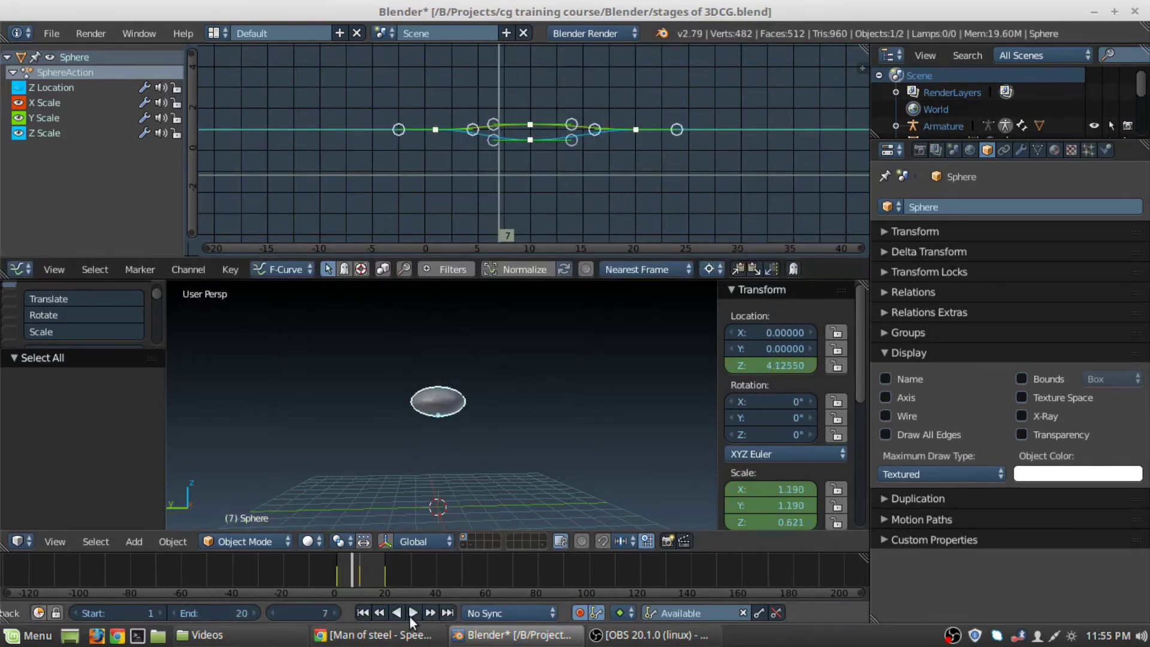
{"action": "left_click", "coordinate": [526, 162]}
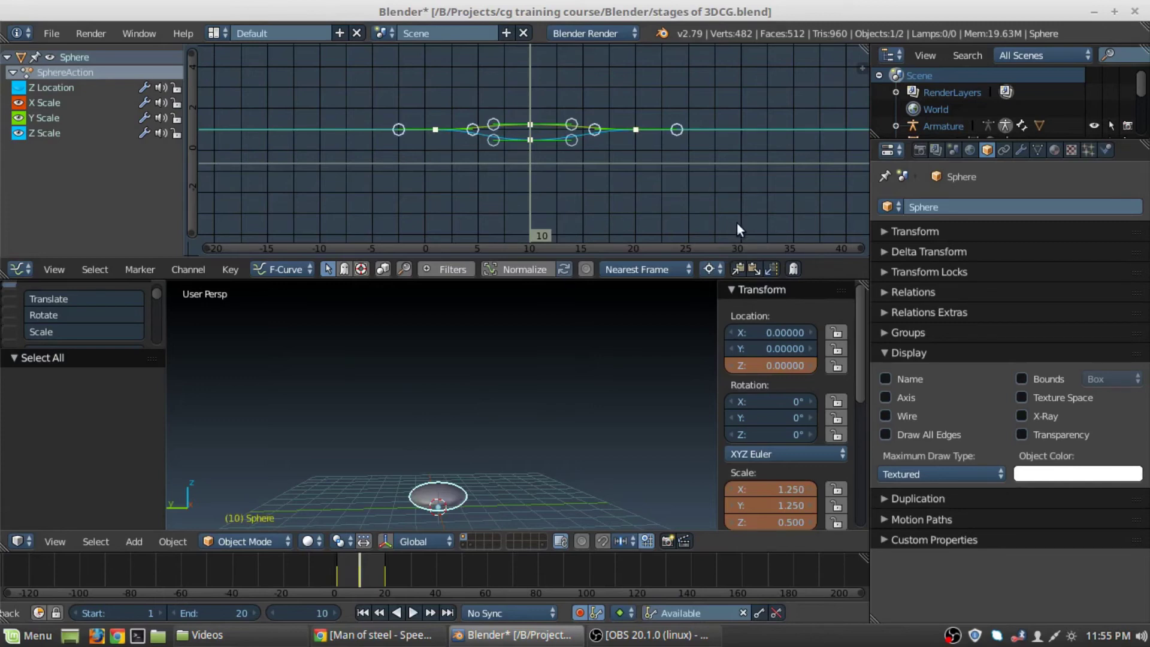
{"action": "key", "text": "r"}
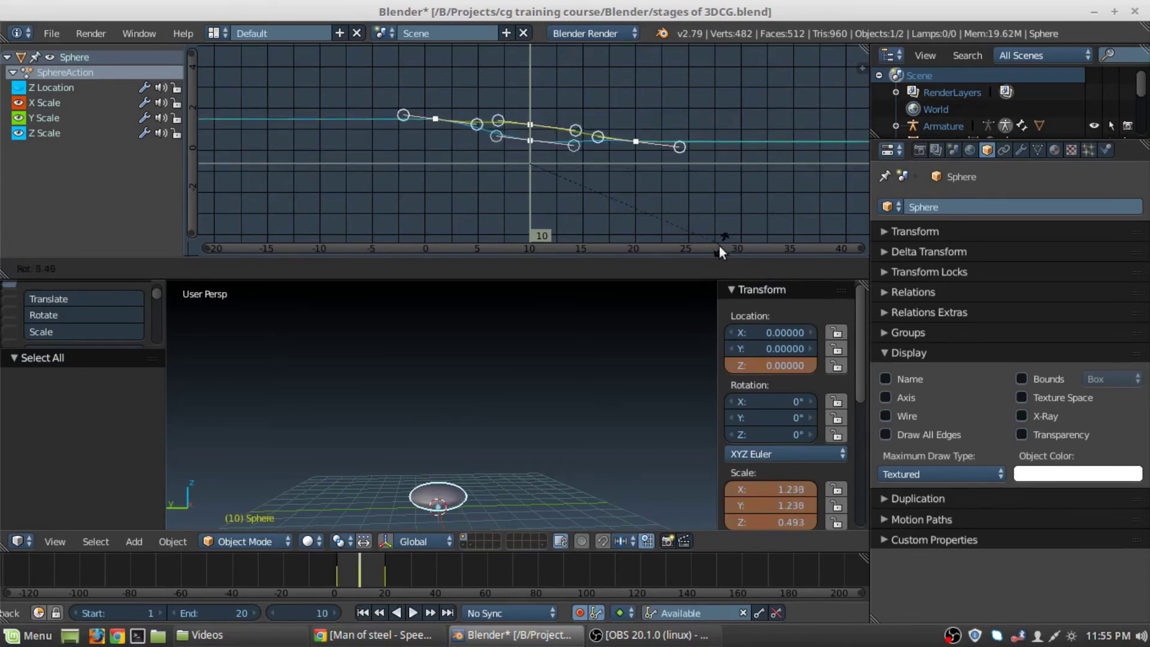
{"action": "left_click", "coordinate": [721, 220]}
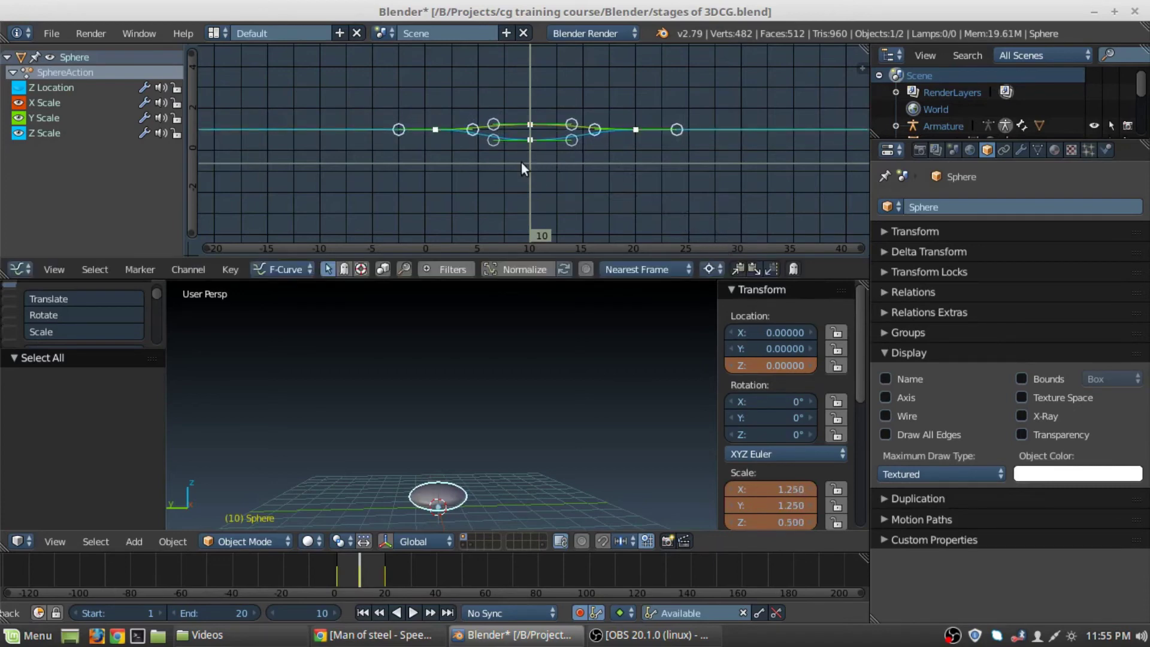
Step: Set the Graph Editor pivot point to Bounding Box Center and start animation playback
{"action": "left_click", "coordinate": [712, 273]}
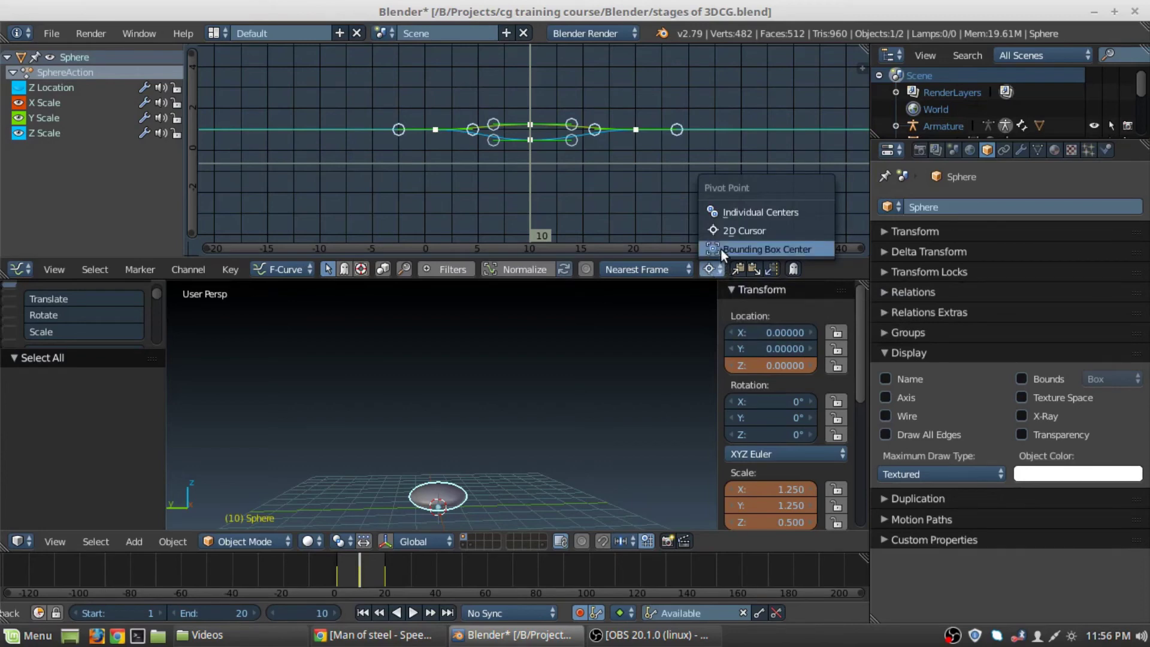
{"action": "left_click", "coordinate": [721, 248]}
{"action": "left_click", "coordinate": [413, 613]}
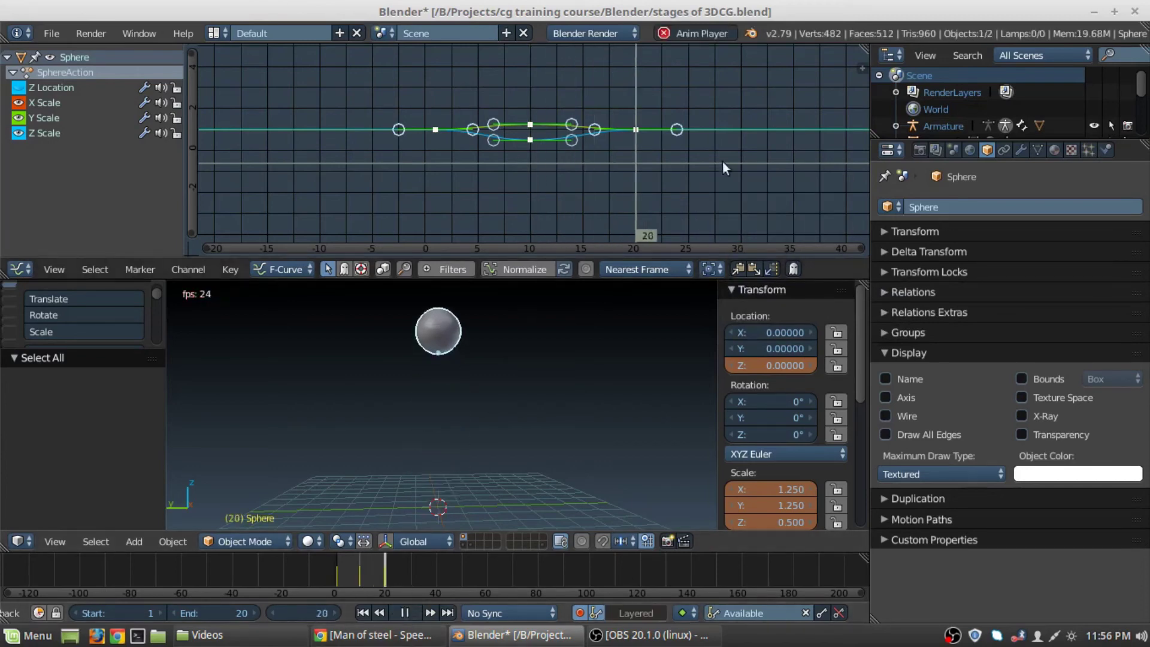
Step: Deselect all keys and box-select the frame-20 Scale keyframe
{"action": "right_click", "coordinate": [642, 162]}
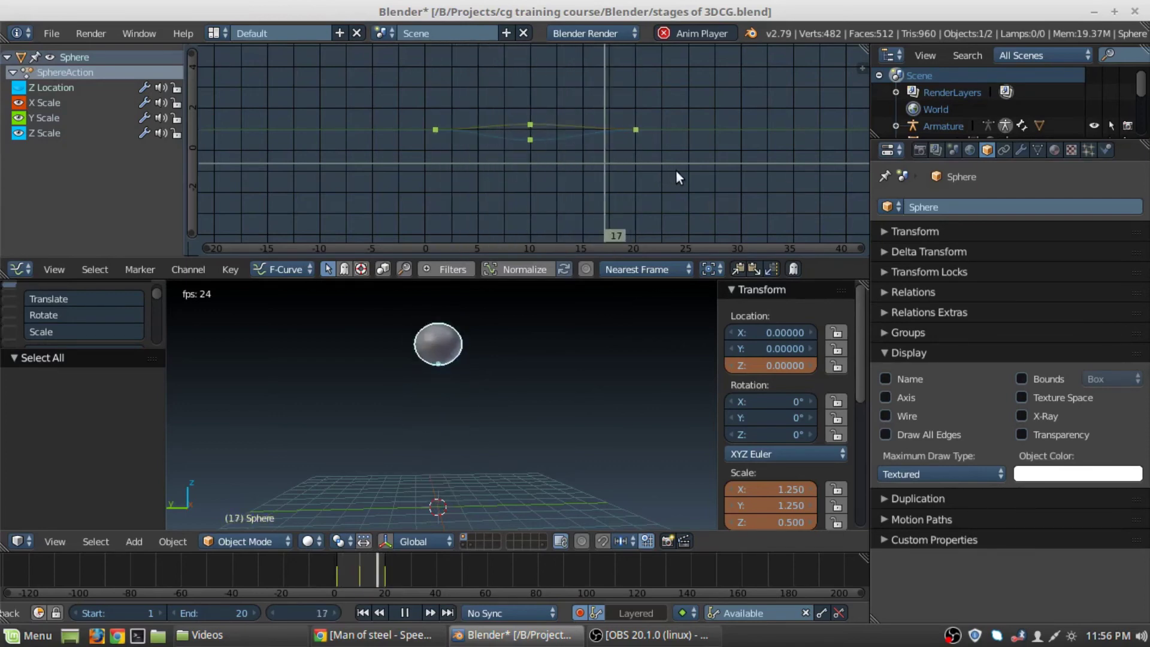
{"action": "key", "text": "b"}
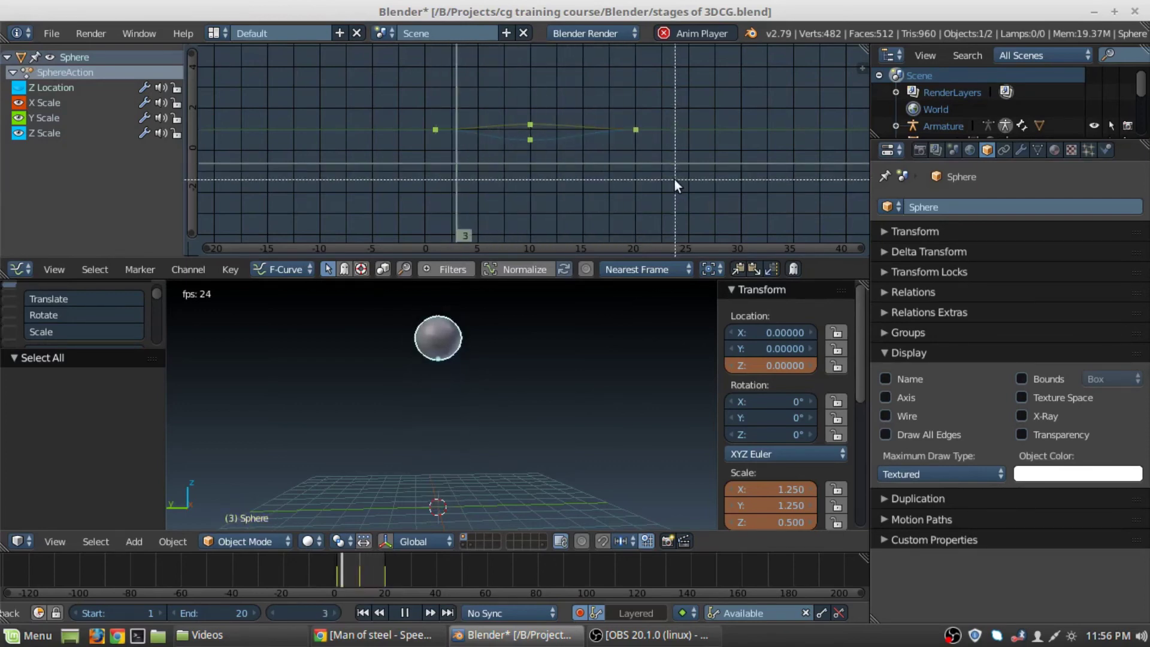
{"action": "left_click_drag", "start_coordinate": [675, 182], "coordinate": [616, 95]}
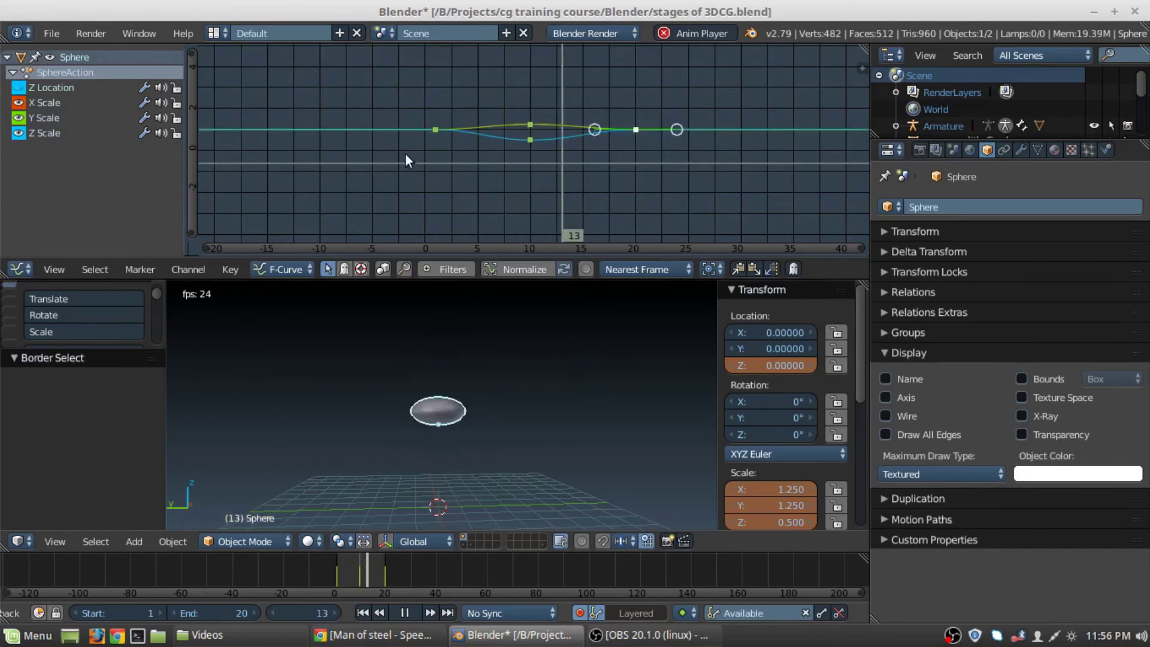
{"action": "key", "text": "b"}
{"action": "left_click_drag", "start_coordinate": [465, 173], "coordinate": [379, 58]}
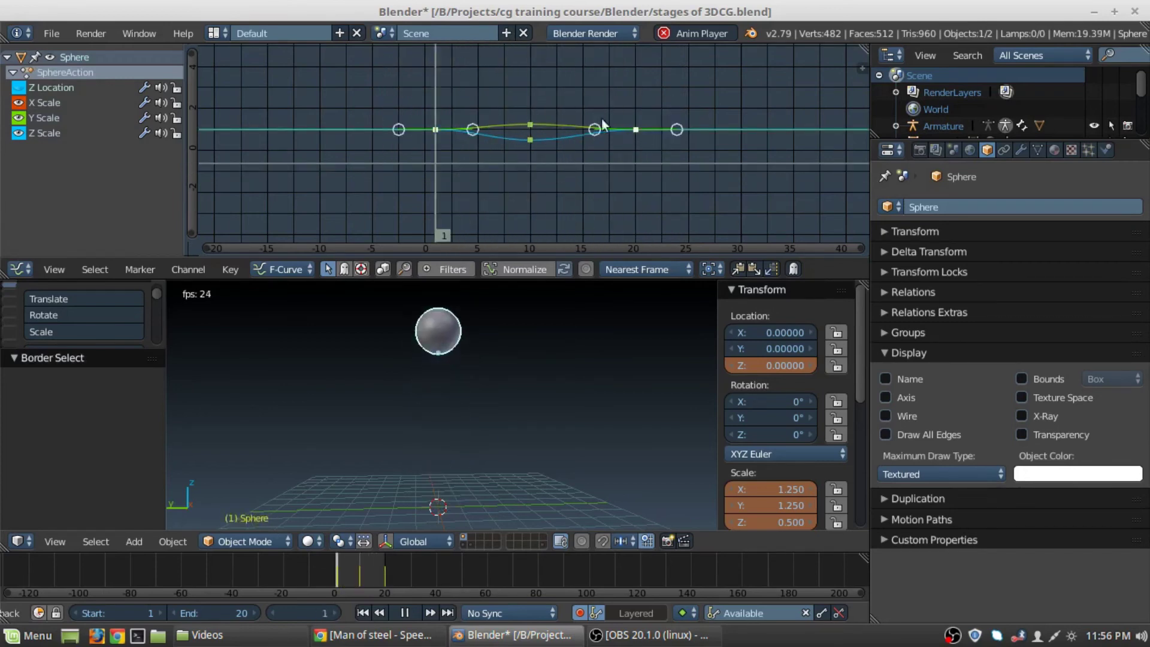
Step: Circle-select the frame-1 Scale keyframe too, then scale both keys along the time axis toward frame 10
{"action": "key", "text": "ctrl+z"}
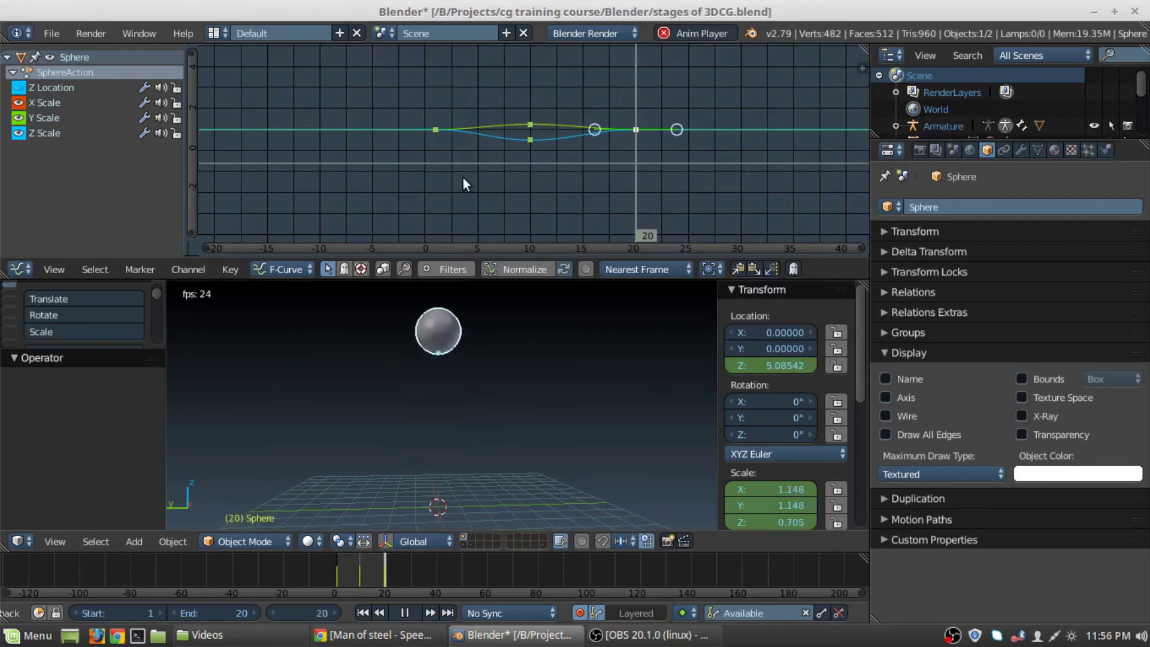
{"action": "key", "text": "c"}
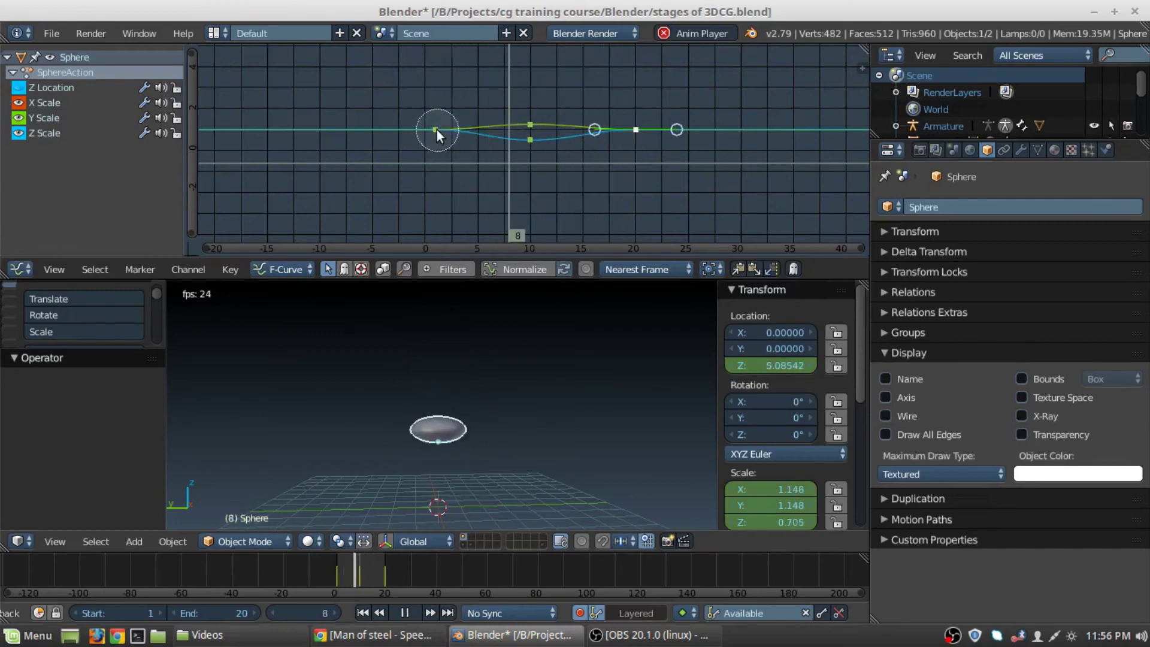
{"action": "left_click", "coordinate": [438, 126]}
{"action": "right_click", "coordinate": [436, 135]}
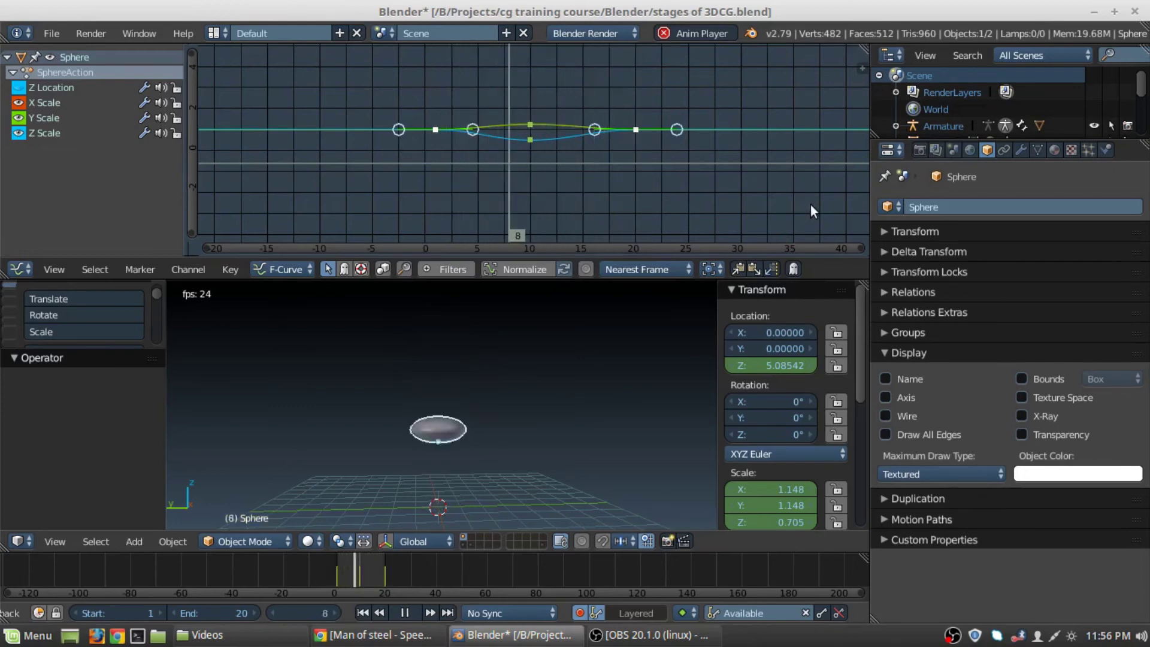
{"action": "key", "text": "s"}
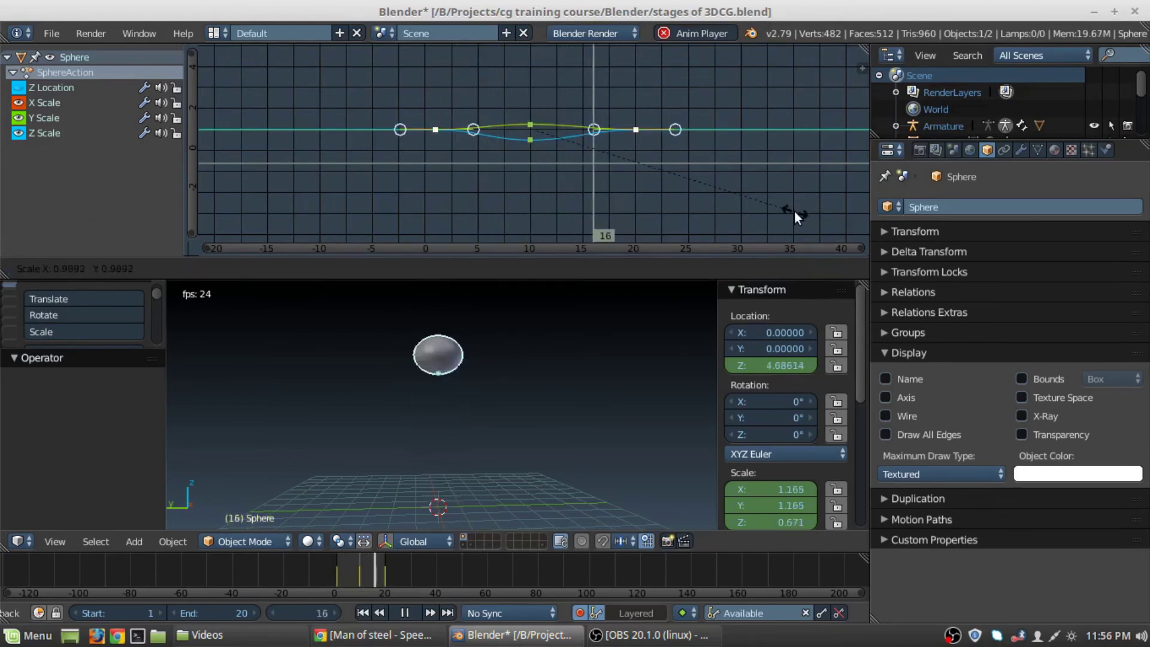
{"action": "key", "text": "x"}
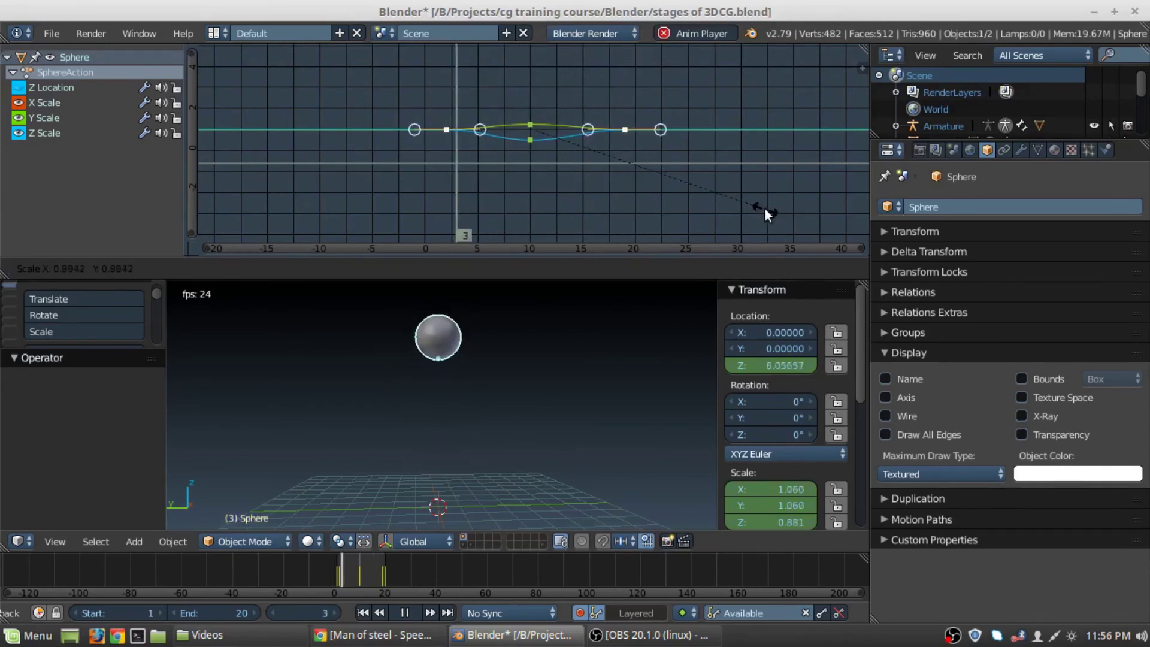
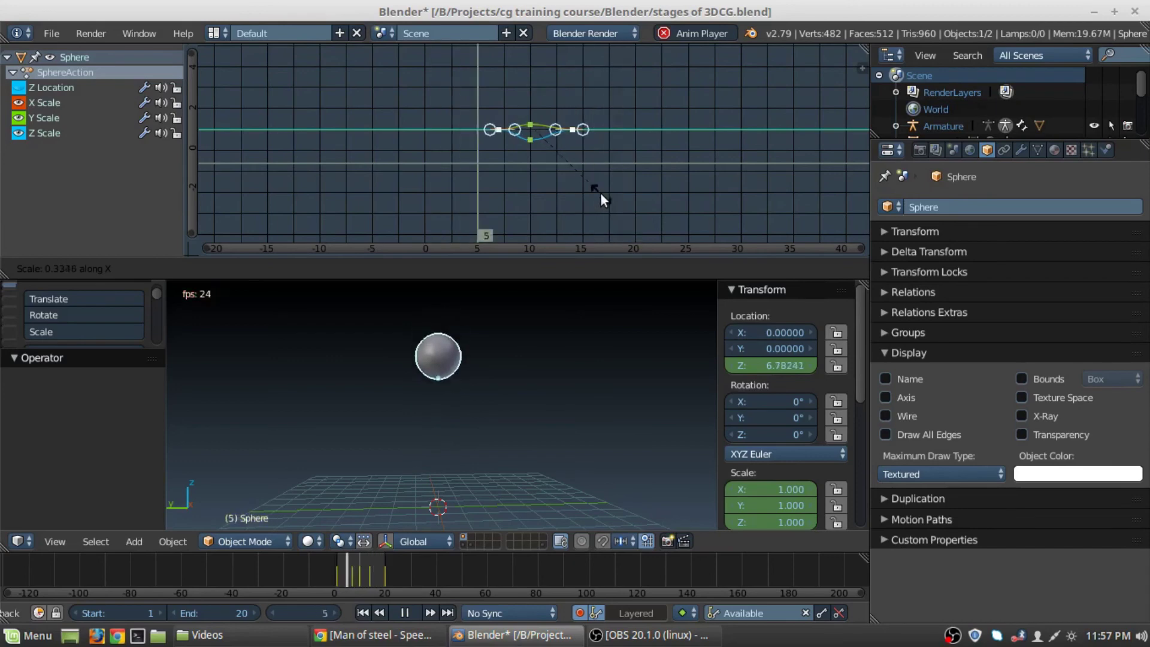
Step: Scale the sphere's scale keyframes to 0.335 in time and shift them -1.2 frames
{"action": "left_click", "coordinate": [601, 193]}
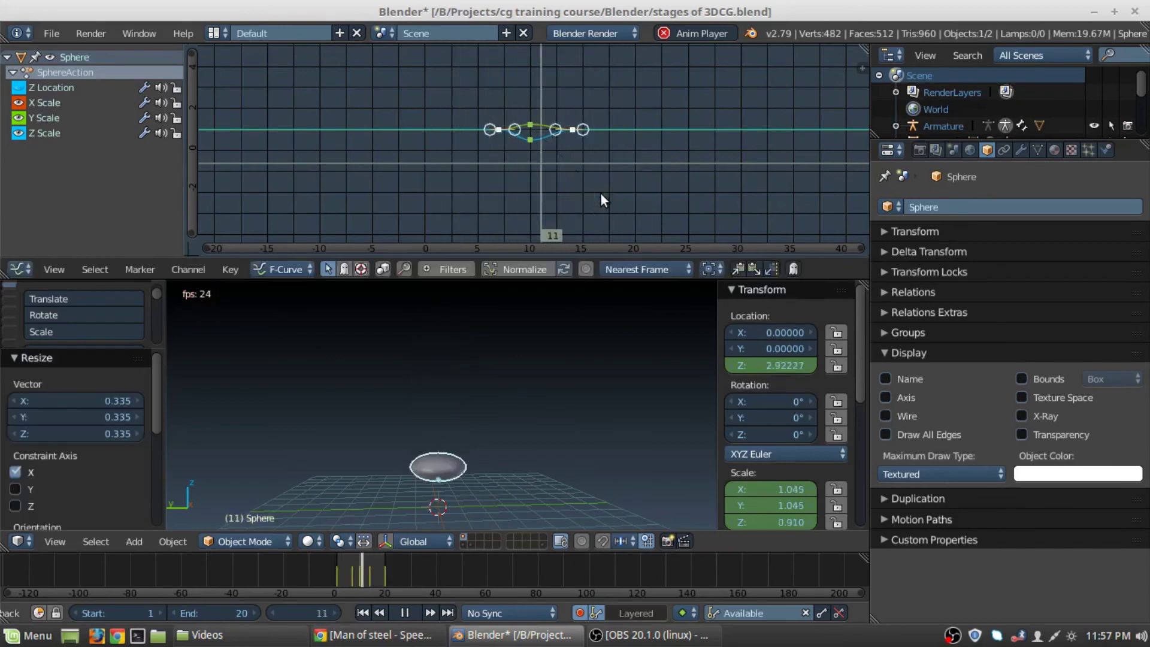
{"action": "key", "text": "g"}
{"action": "key", "text": "x"}
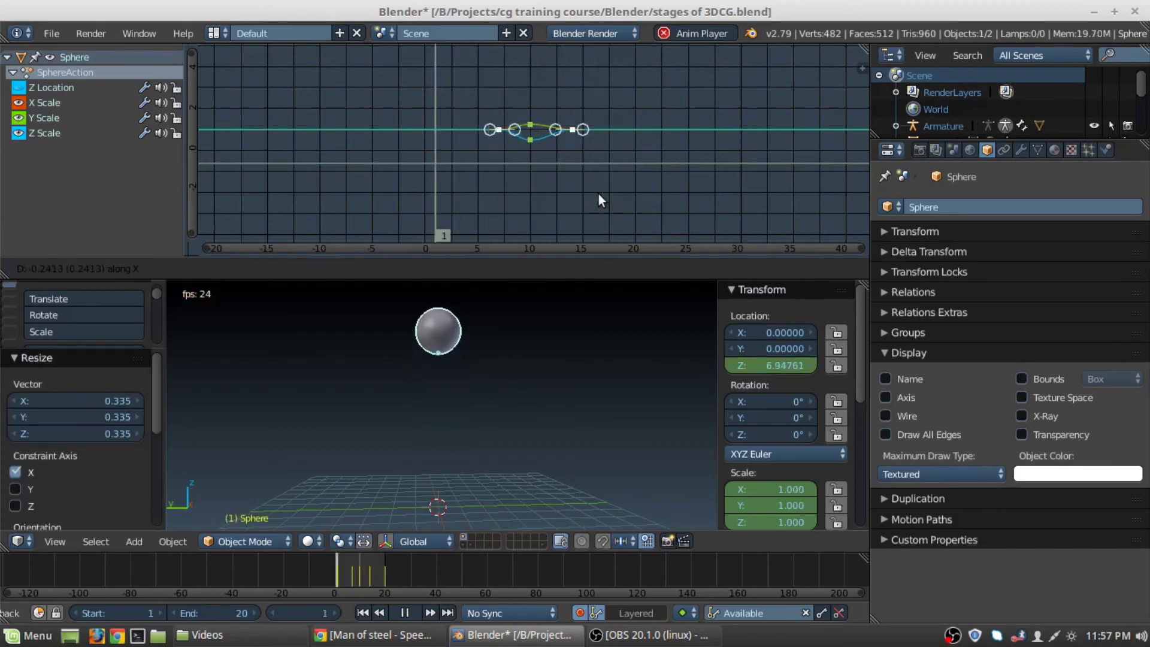
{"action": "left_click", "coordinate": [589, 196]}
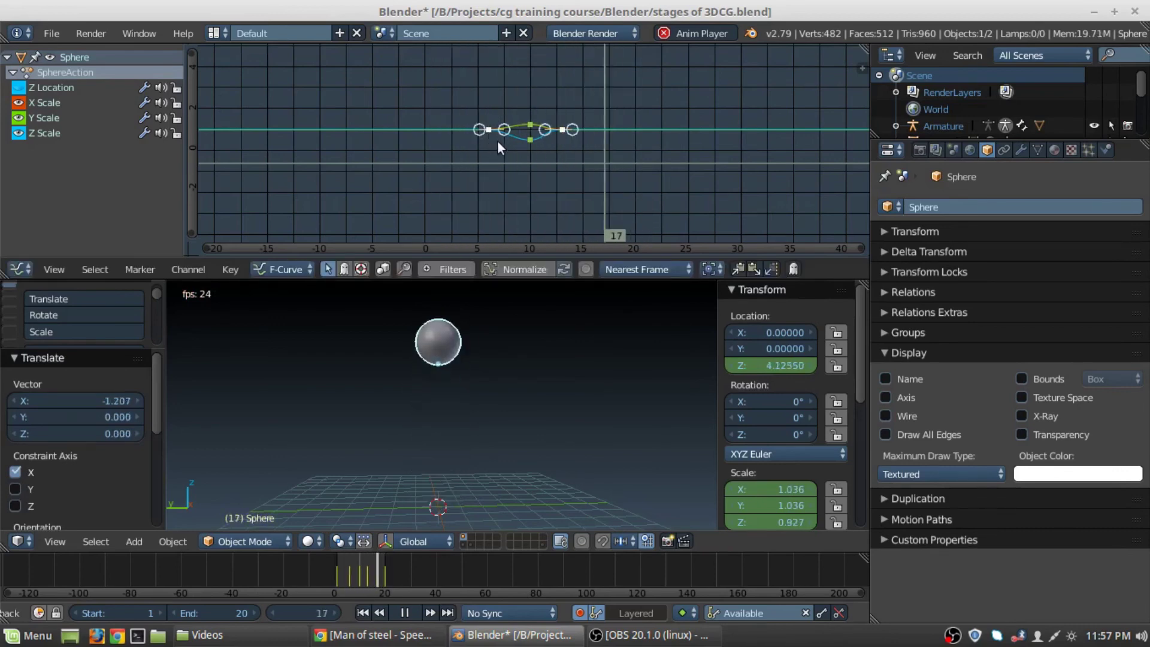
Step: Squeeze the keyframes further to 0.813 along the time axis
{"action": "key", "text": "s"}
{"action": "key", "text": "x"}
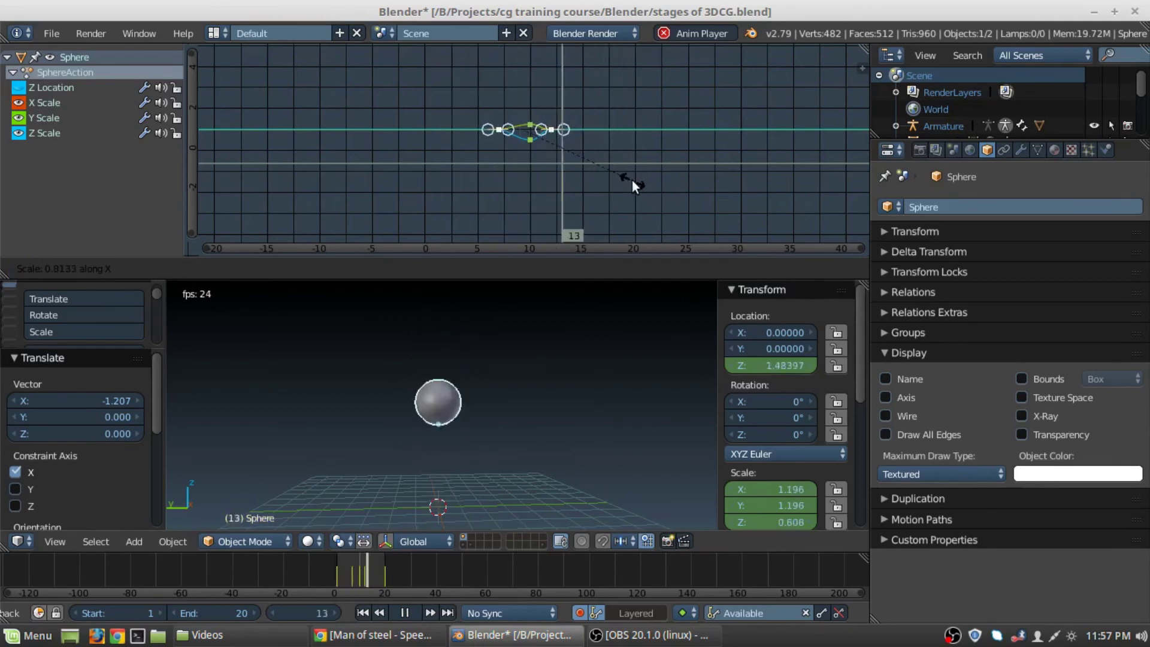
{"action": "left_click", "coordinate": [634, 182]}
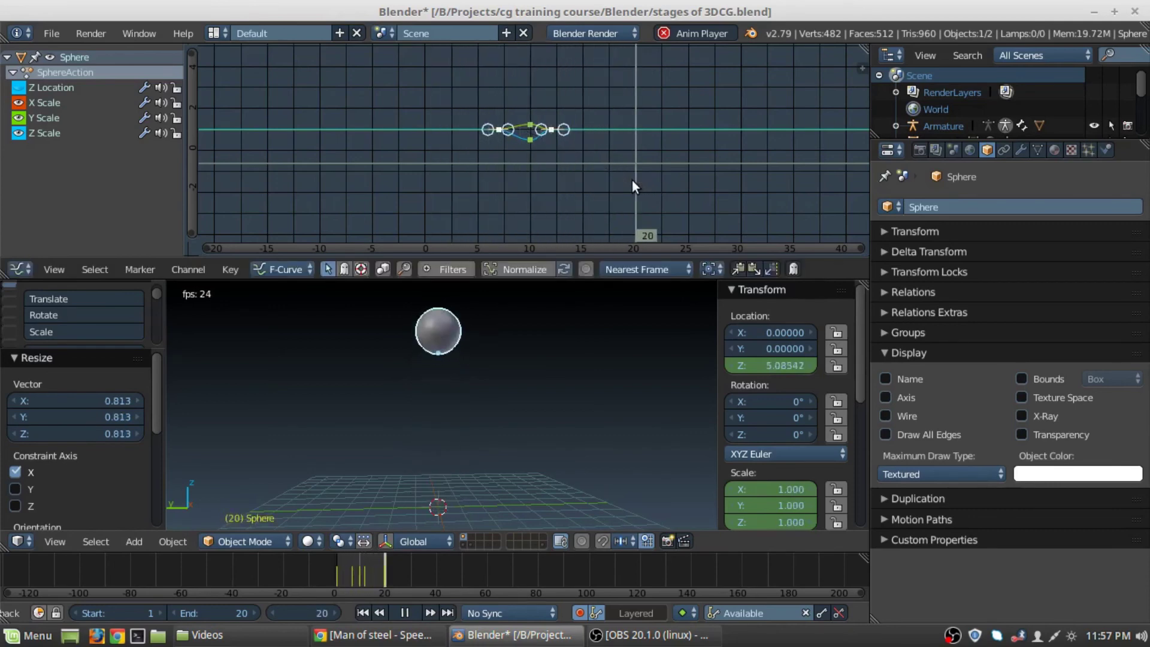
{"action": "scroll", "coordinate": [569, 145], "scroll_direction": "up", "scroll_amount": 2}
{"action": "scroll", "coordinate": [569, 145], "scroll_direction": "up", "scroll_amount": 1}
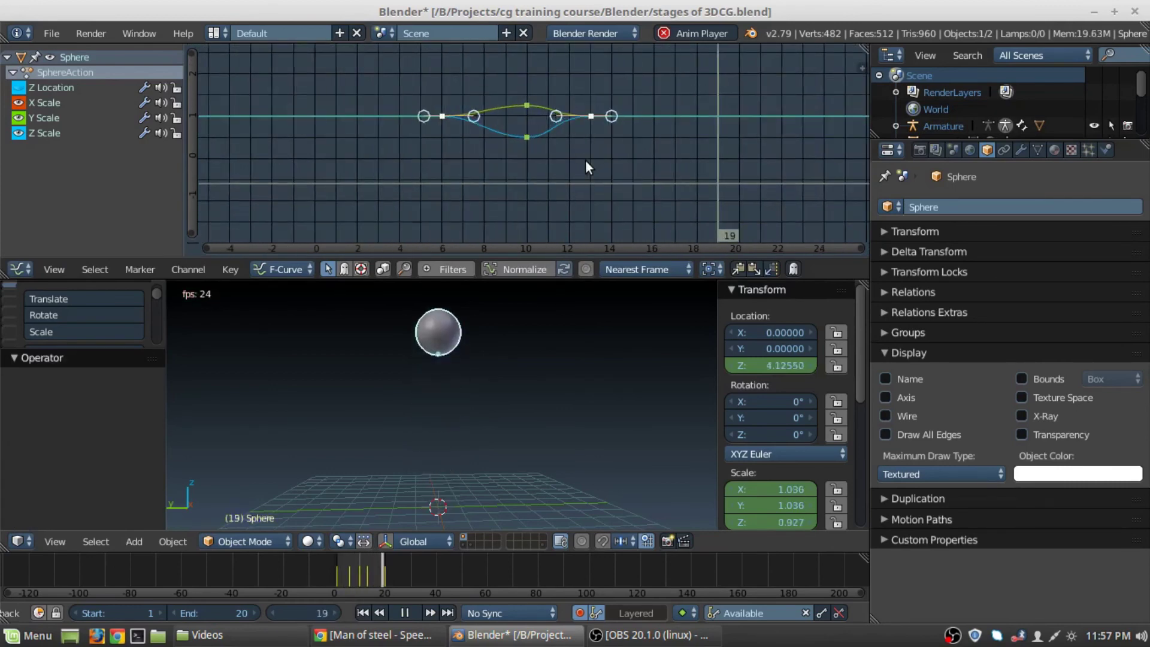
Step: Undo the 0.813 squeeze, deselect all keyframes, and merge the Graph Editor into the 3D view
{"action": "key", "text": "ctrl+z"}
{"action": "key", "text": "a"}
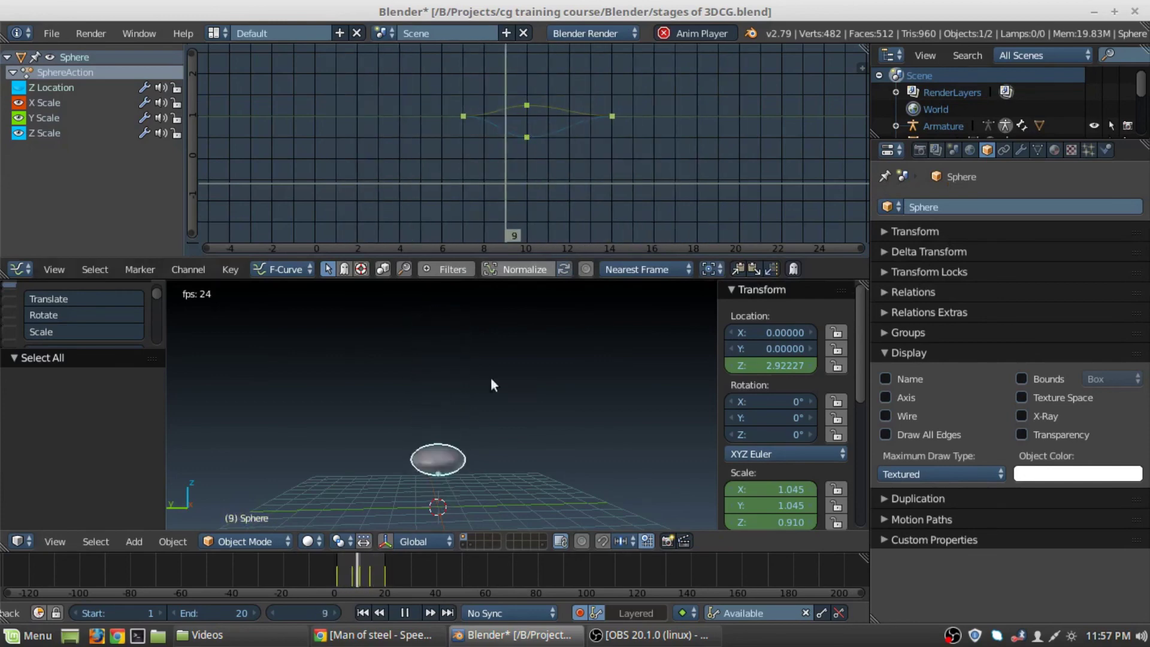
{"action": "middle_click_drag", "start_coordinate": [560, 471], "coordinate": [455, 474]}
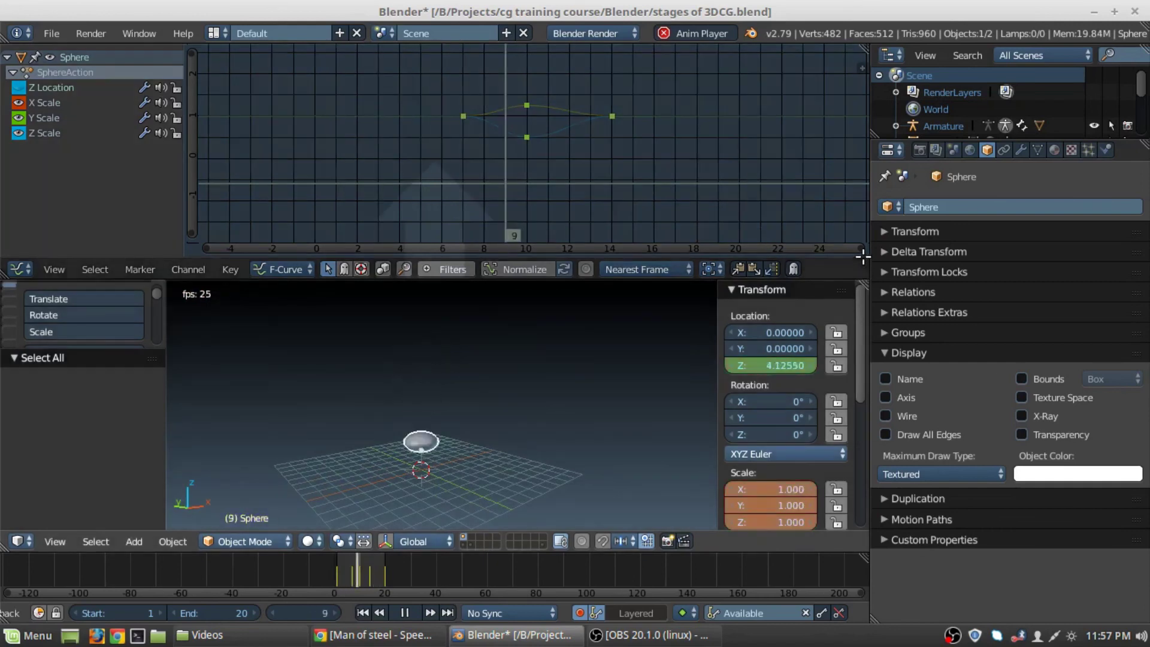
{"action": "left_click_drag", "start_coordinate": [863, 257], "coordinate": [861, 256]}
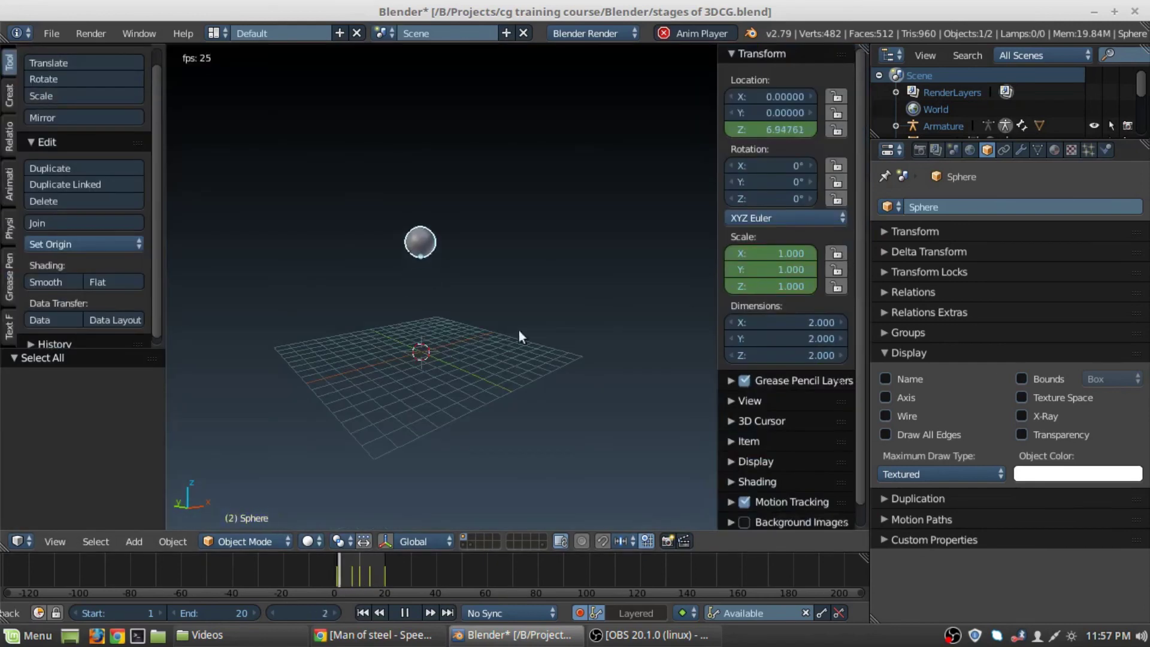
Step: Hide the N side panel, orbit around the bouncing sphere, and pause playback at frame 13
{"action": "key", "text": "n"}
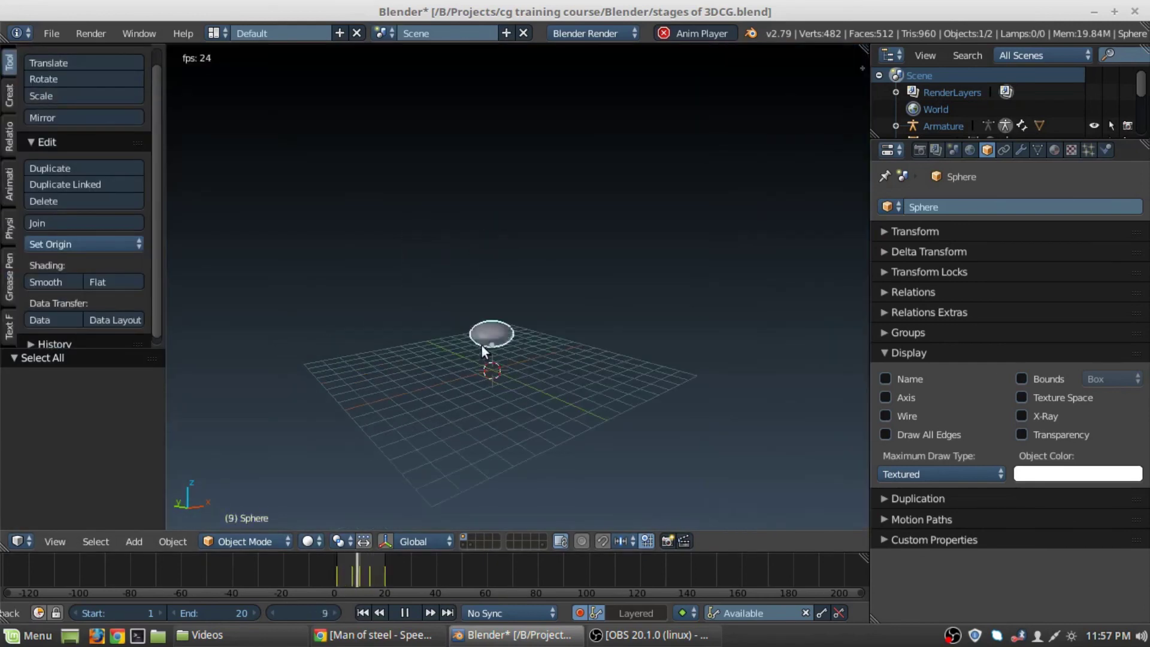
{"action": "middle_click_drag", "start_coordinate": [494, 343], "coordinate": [599, 353]}
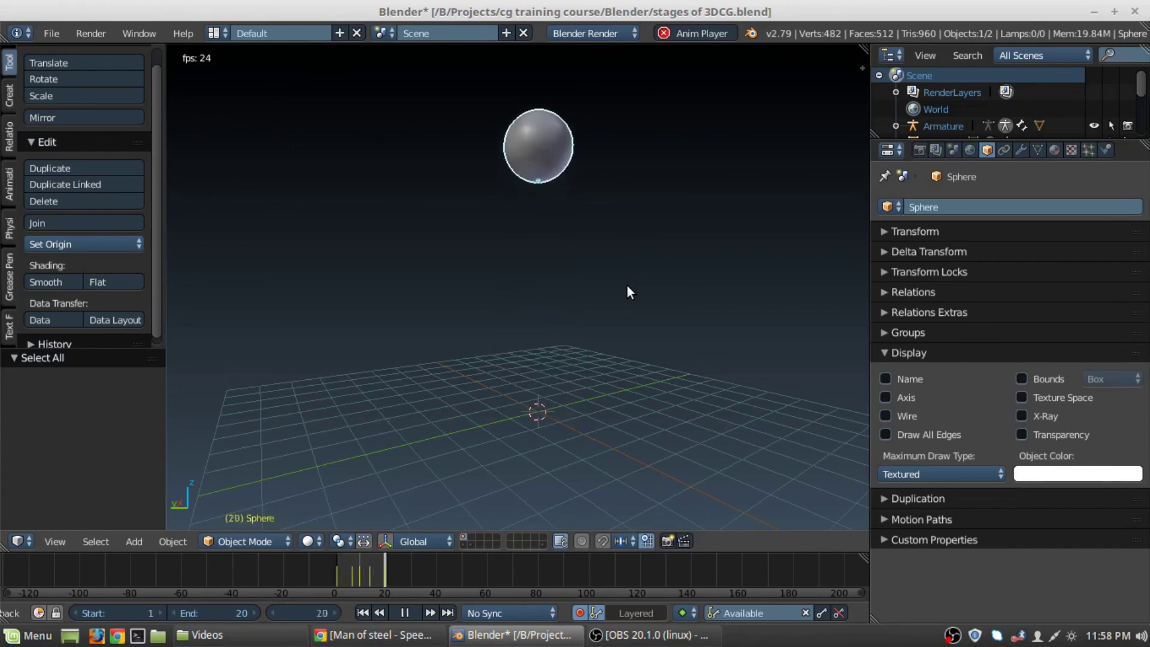
{"action": "middle_click_drag", "start_coordinate": [627, 286], "coordinate": [573, 385]}
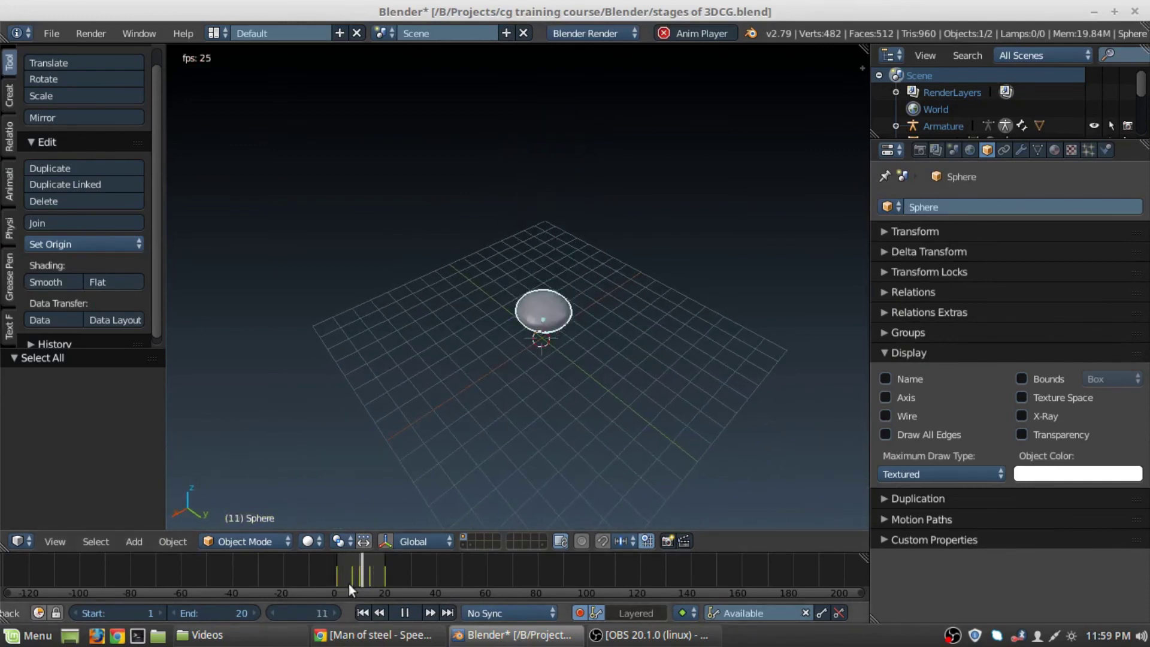
{"action": "left_click", "coordinate": [405, 613]}
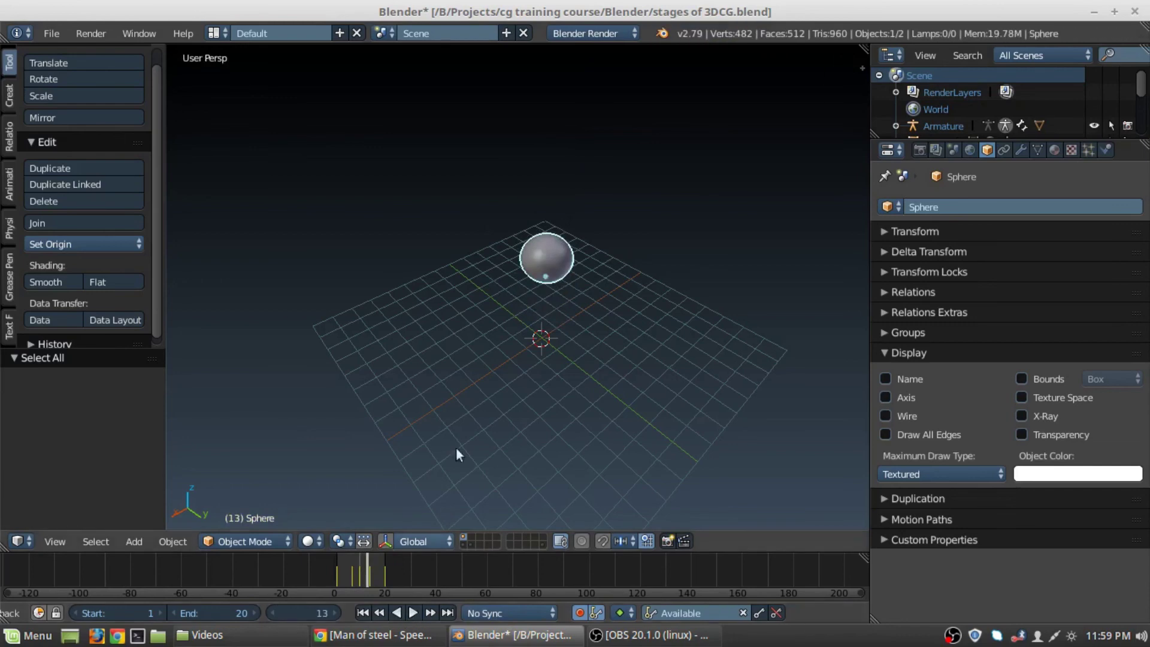
Step: Save over the blend file, select both scene objects, and bring up Move to Layer
{"action": "key", "text": "ctrl+s"}
{"action": "left_click", "coordinate": [576, 325]}
{"action": "middle_click_drag", "start_coordinate": [598, 340], "coordinate": [587, 327]}
{"action": "key", "text": "a"}
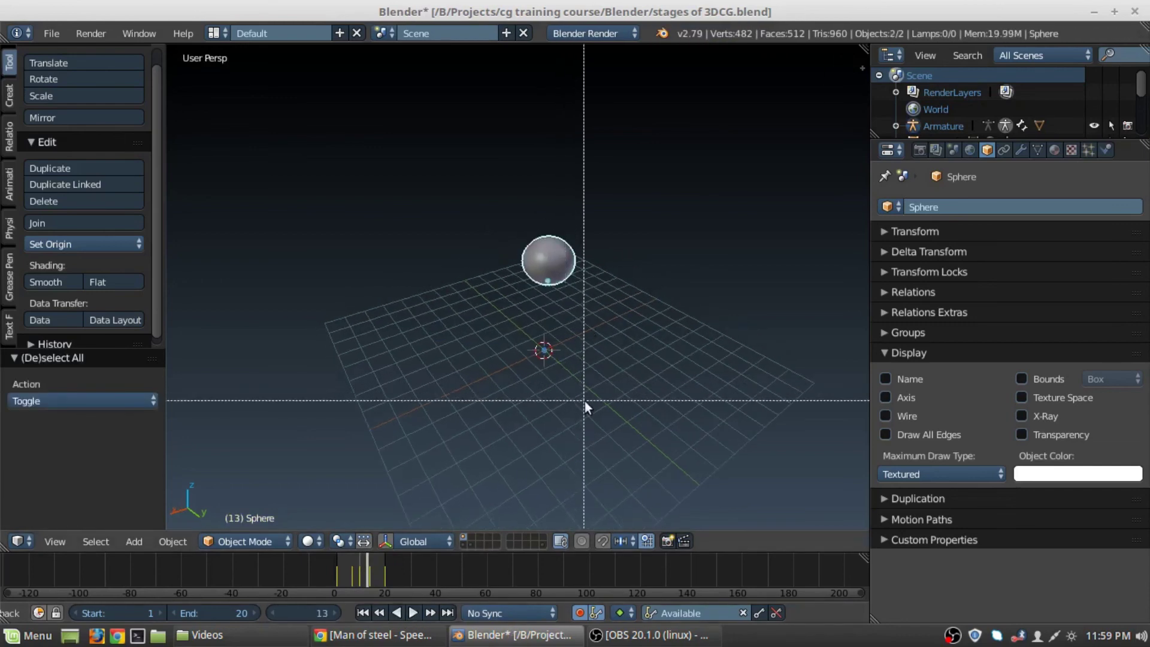
{"action": "key", "text": "m"}
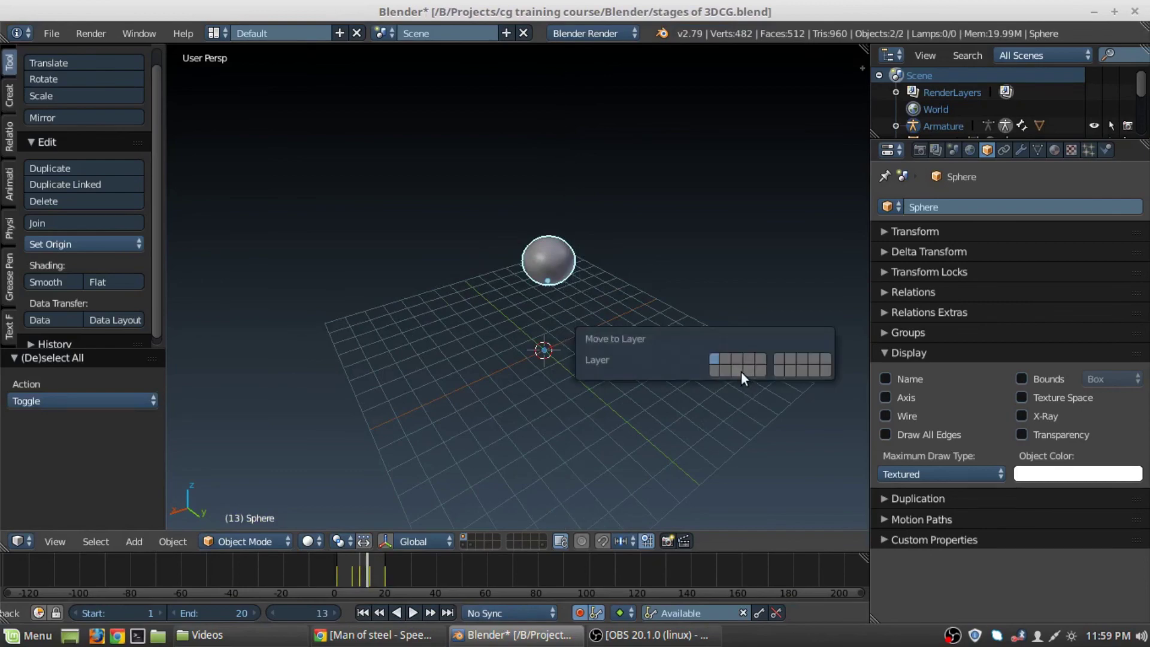